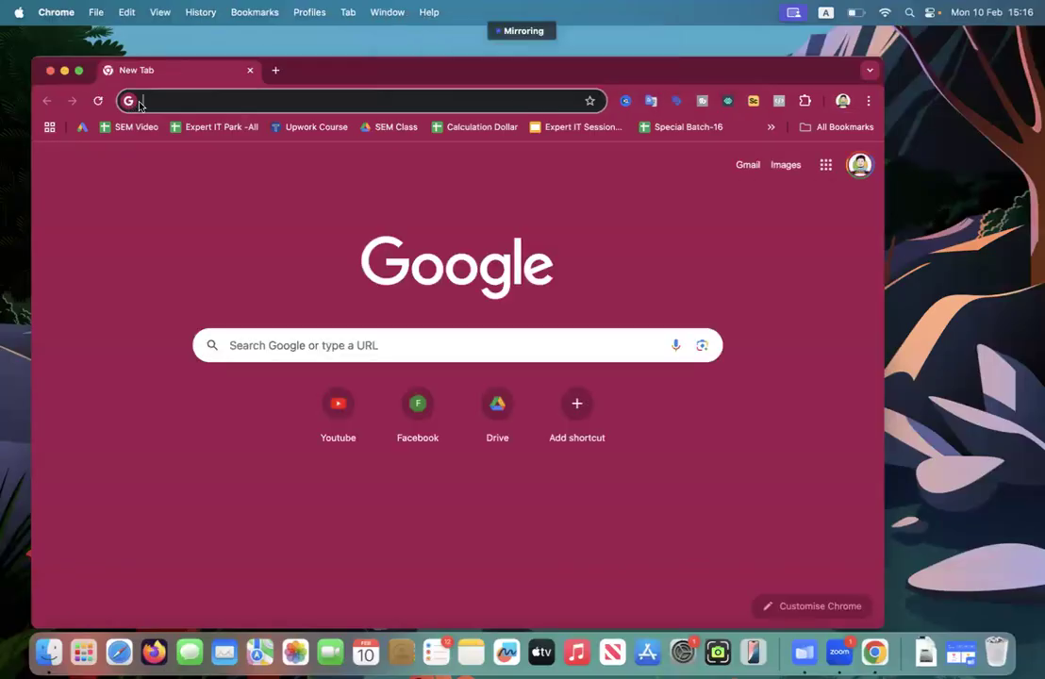
# Step: Open Google Ads in an enlarged browser window and go to the account's Overview page
pyautogui.write('ads')
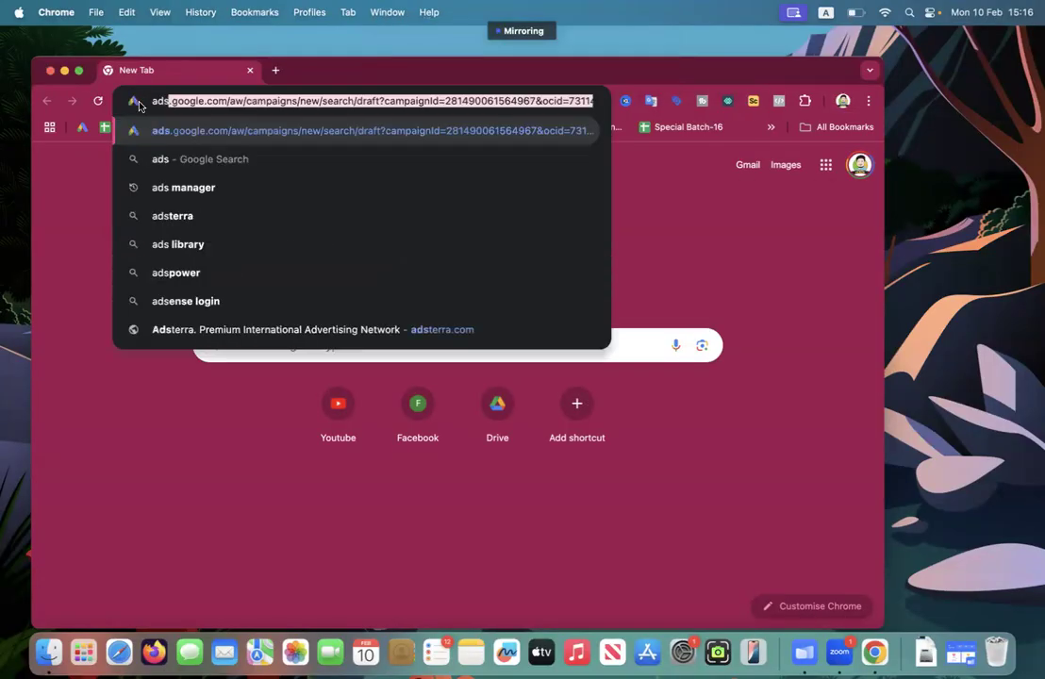
pyautogui.press('Return')
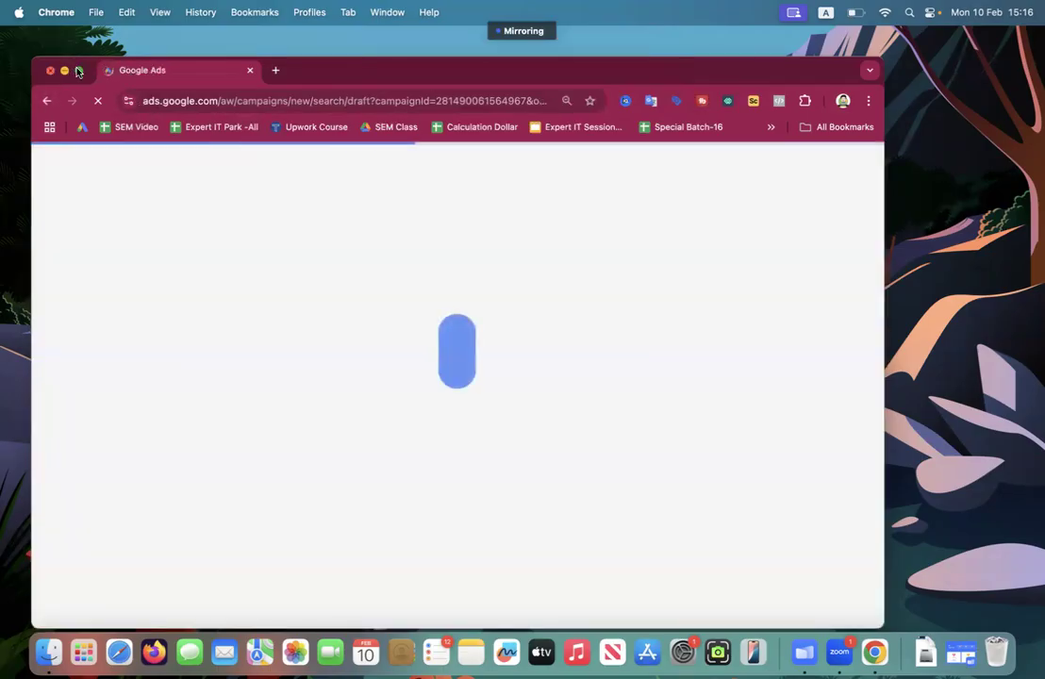
pyautogui.click(78, 70)
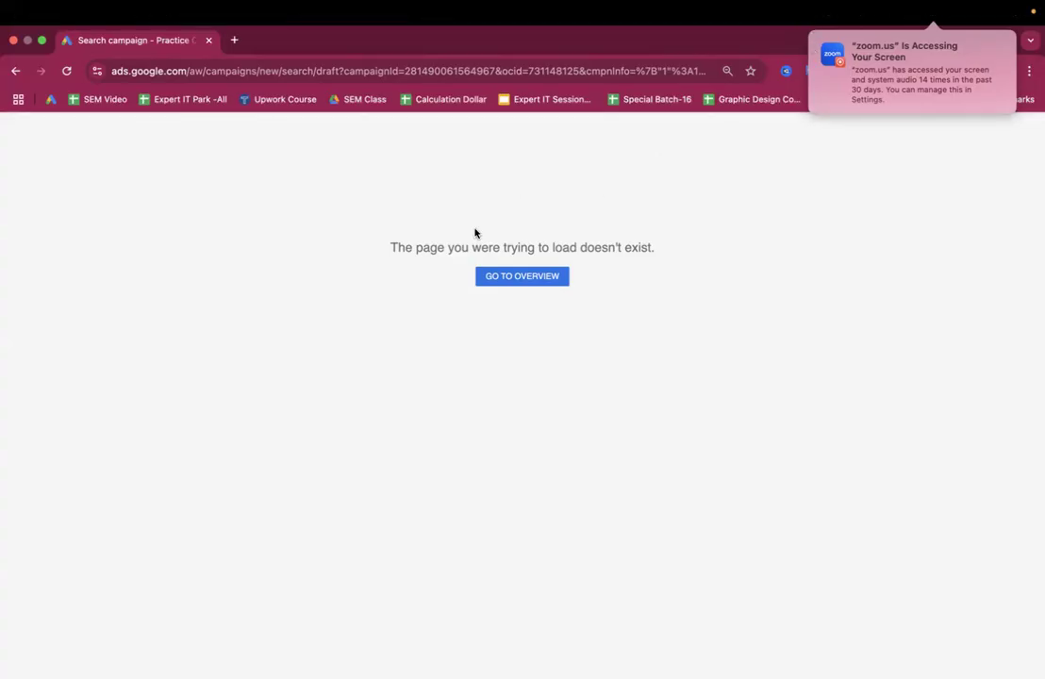
pyautogui.click(490, 278)
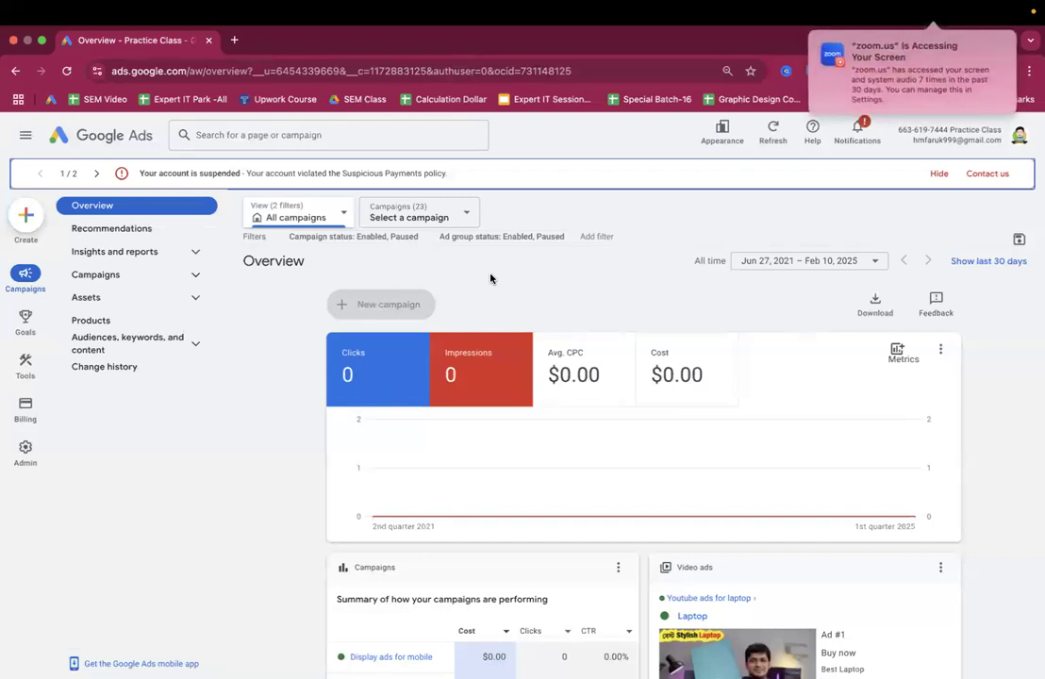
# Step: Hide both account alert banners, dismiss the unauthorized-activity notice, and look over the Overview page
pyautogui.click(937, 176)
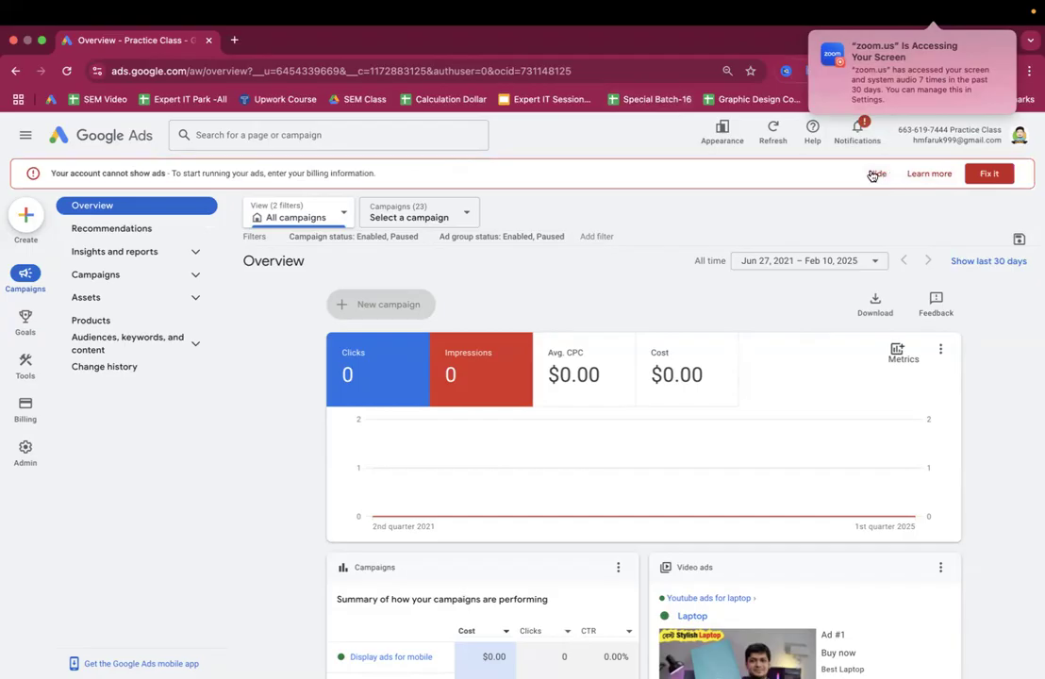
pyautogui.click(875, 173)
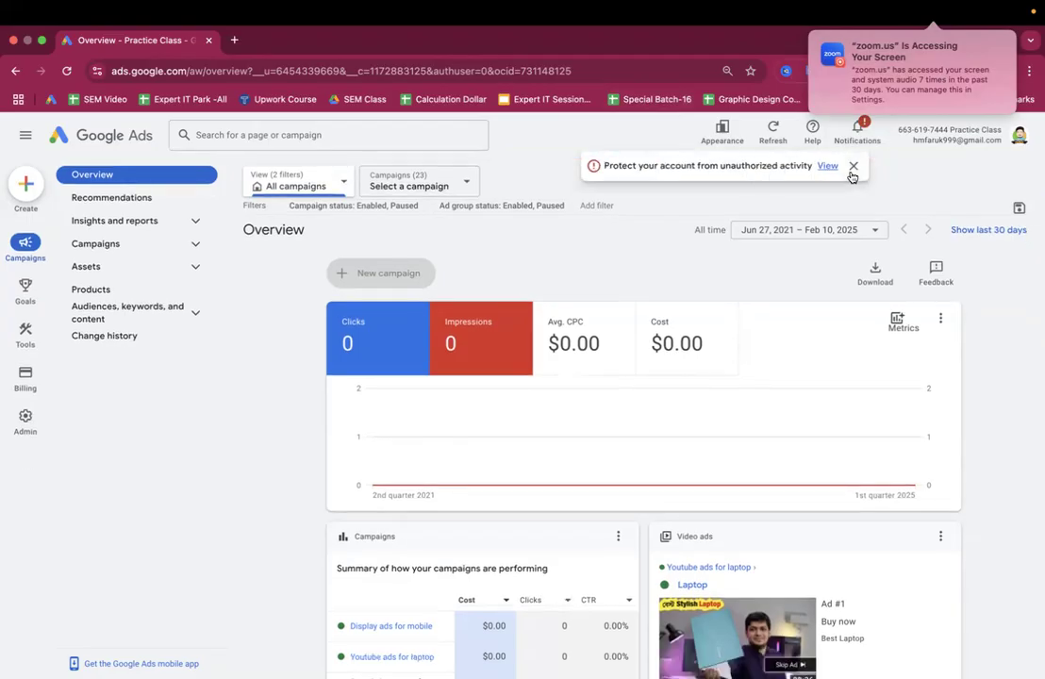
pyautogui.click(852, 167)
pyautogui.scroll(-4, 305, 297)
pyautogui.scroll(4, 306, 297)
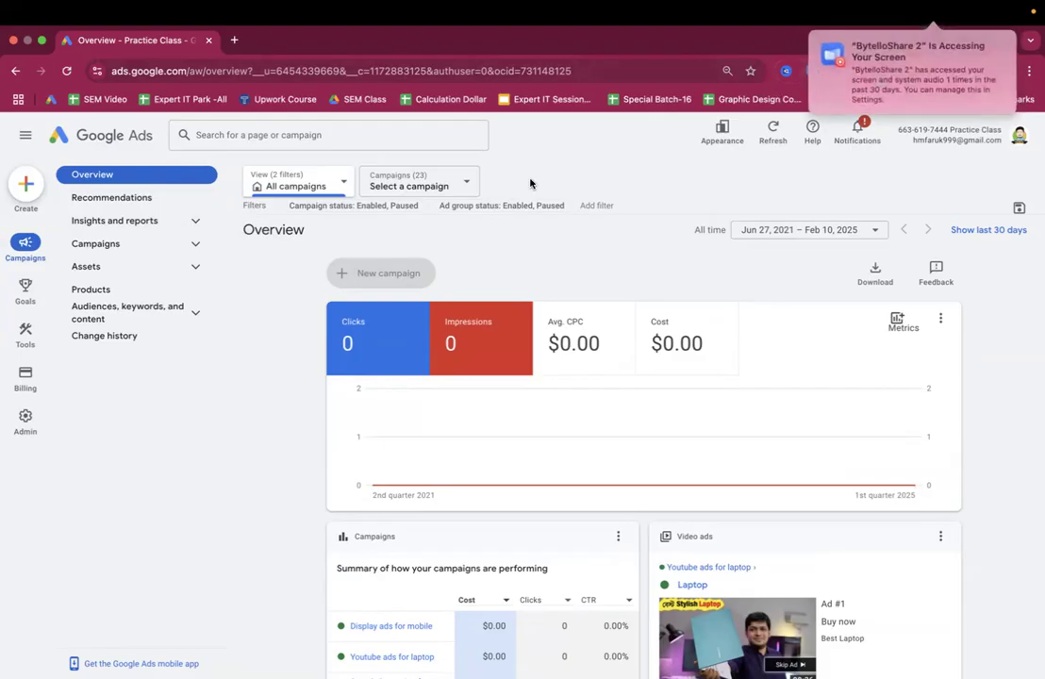
pyautogui.click(810, 64)
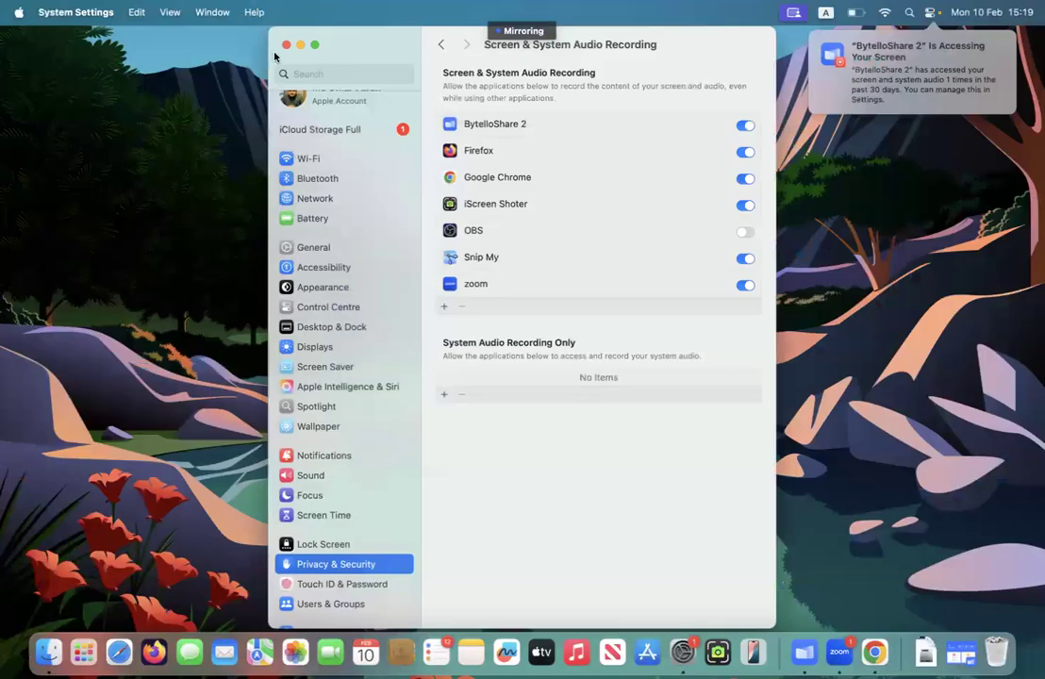
pyautogui.click(286, 46)
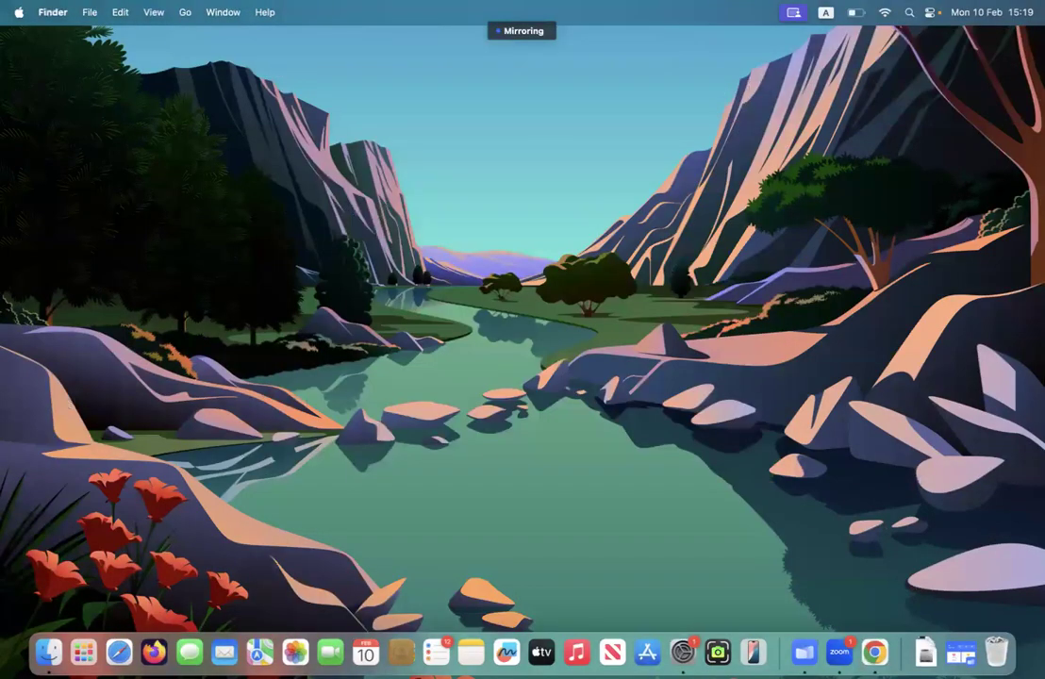
pyautogui.click(875, 652)
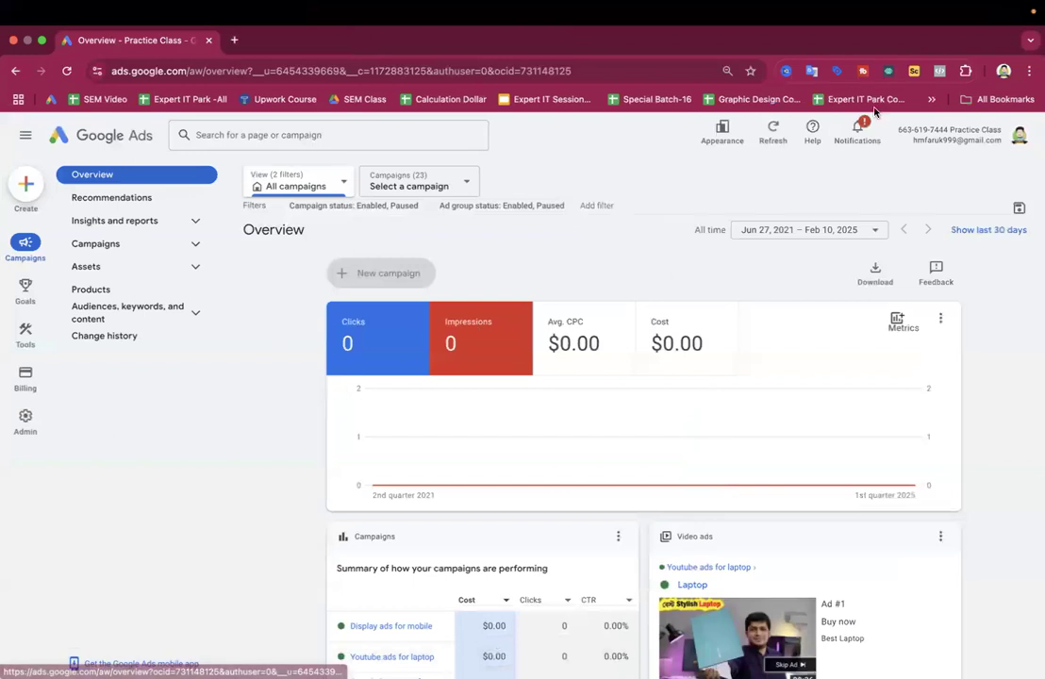
# Step: View the list of Google Ads accounts available under the signed-in profile, then close it
pyautogui.click(1019, 135)
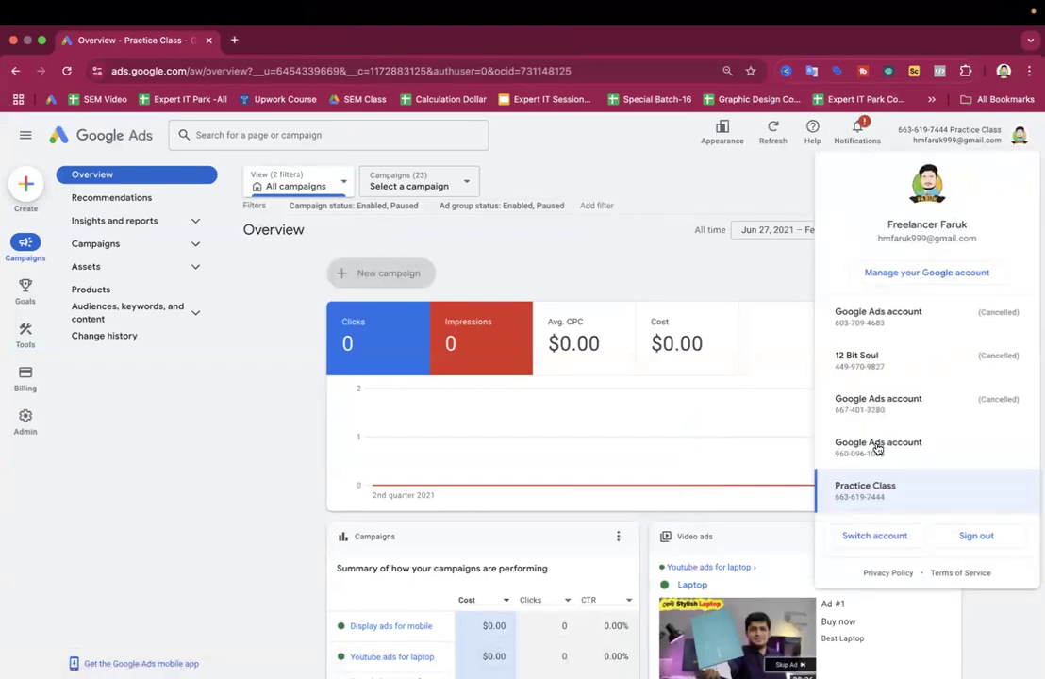
pyautogui.click(215, 459)
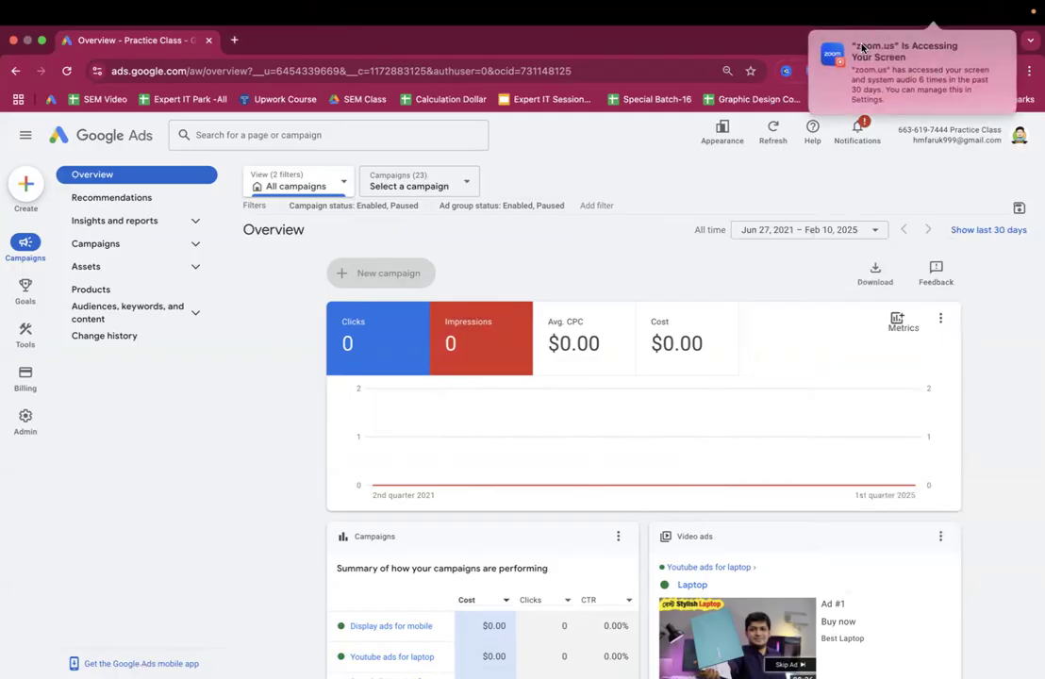
pyautogui.click(833, 69)
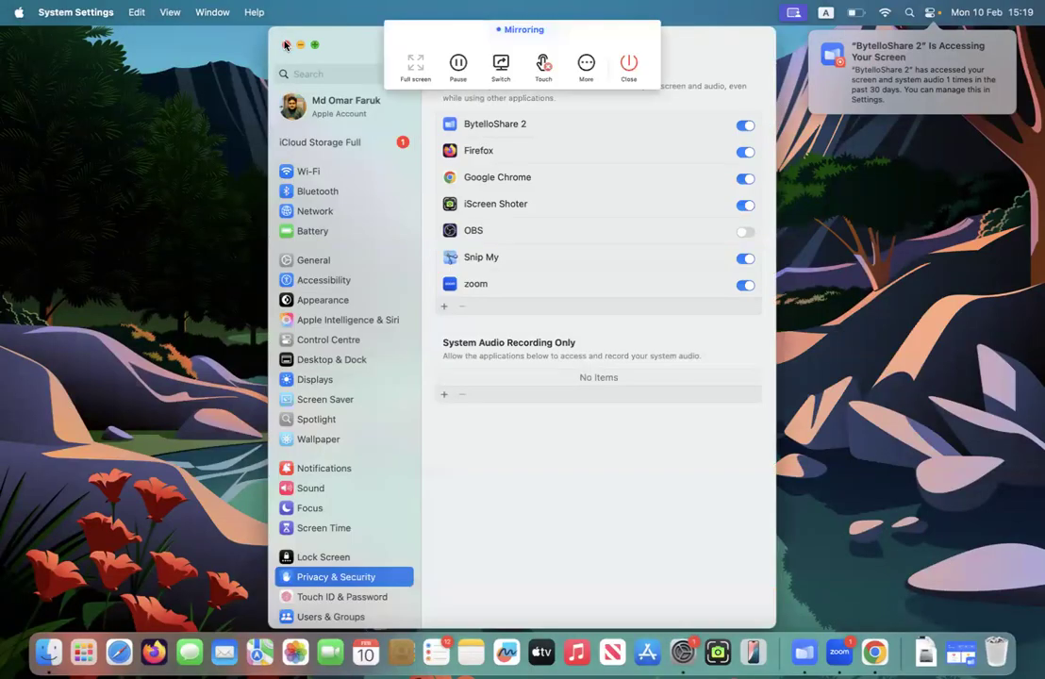
pyautogui.click(286, 44)
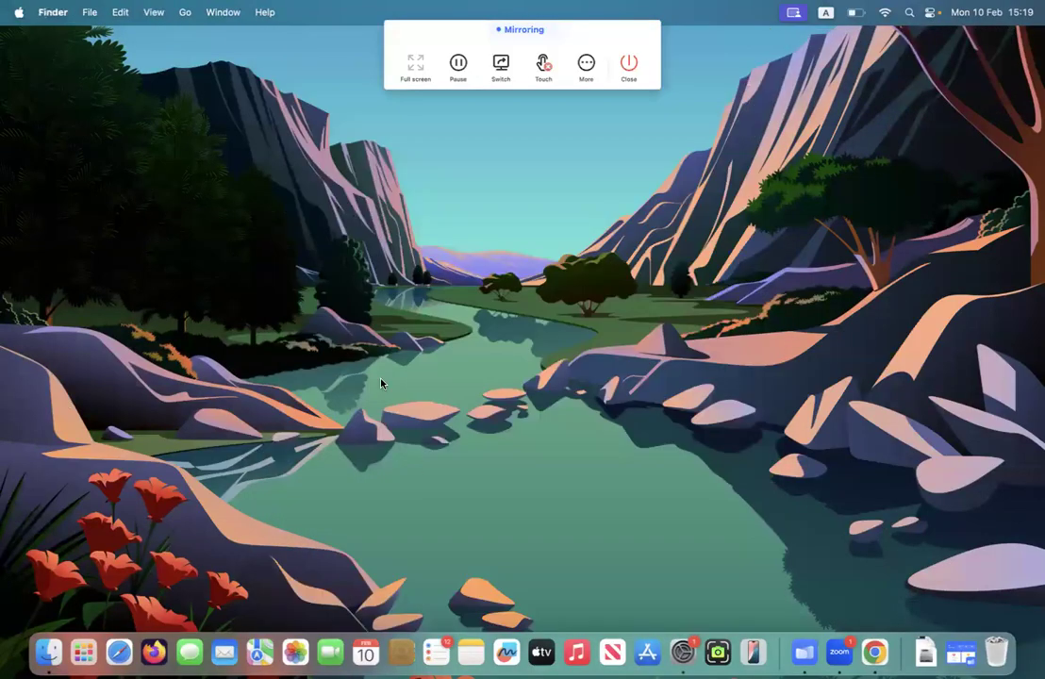
pyautogui.click(876, 654)
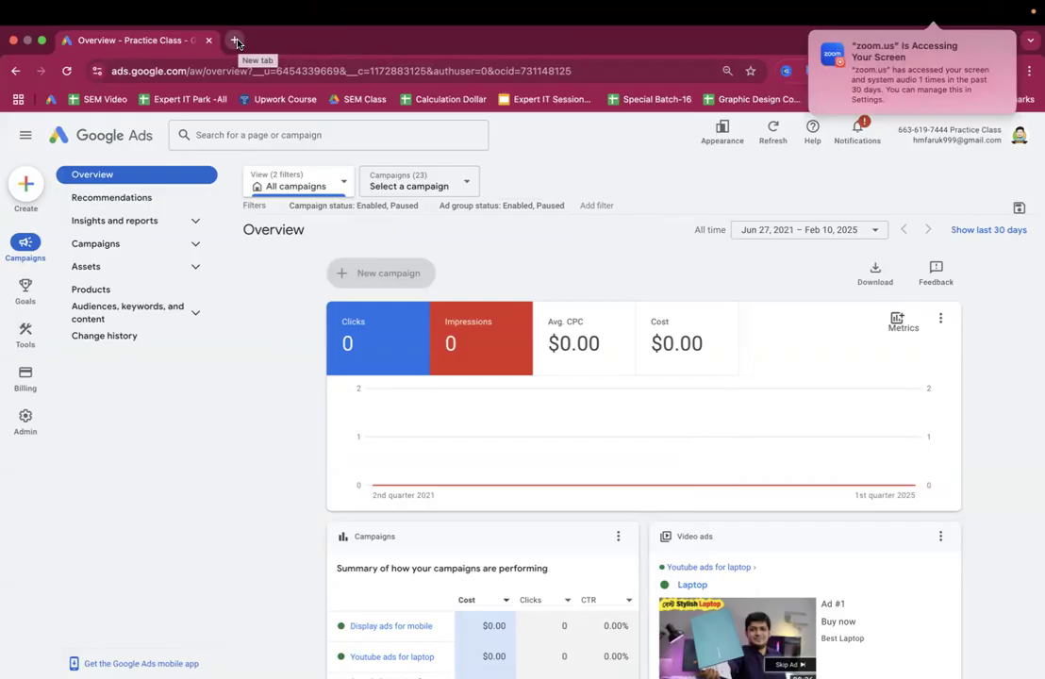
# Step: Search Google for "keyword planner" in a new browser tab
pyautogui.click(236, 40)
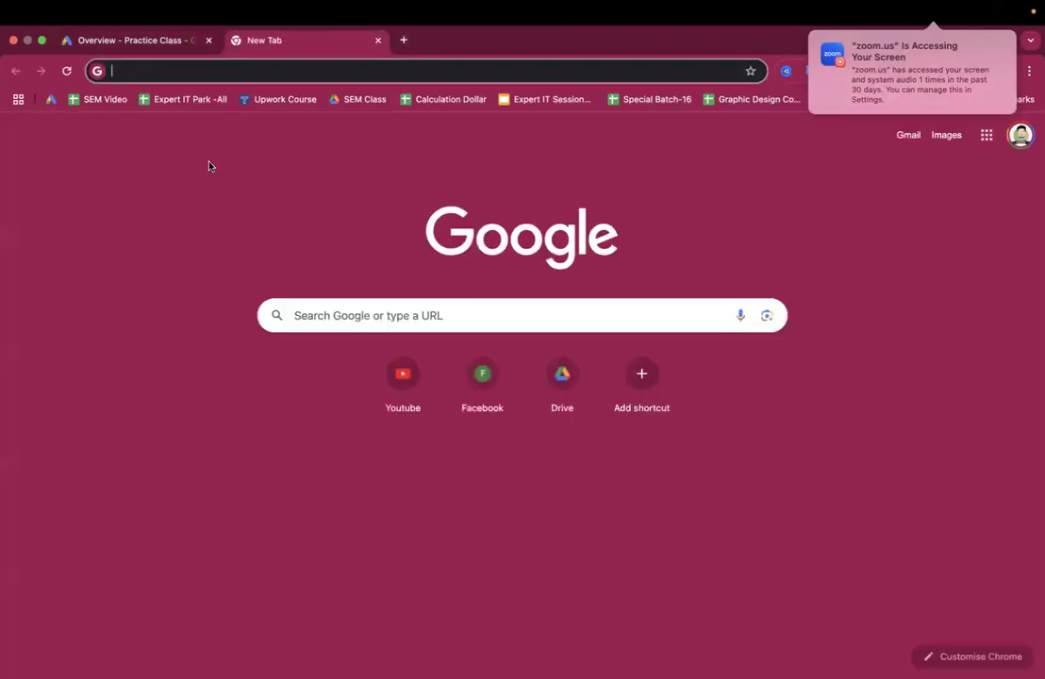
pyautogui.write('kywo')
pyautogui.press('BackSpace')
pyautogui.press('BackSpace')
pyautogui.press('BackSpace')
pyautogui.write('e')
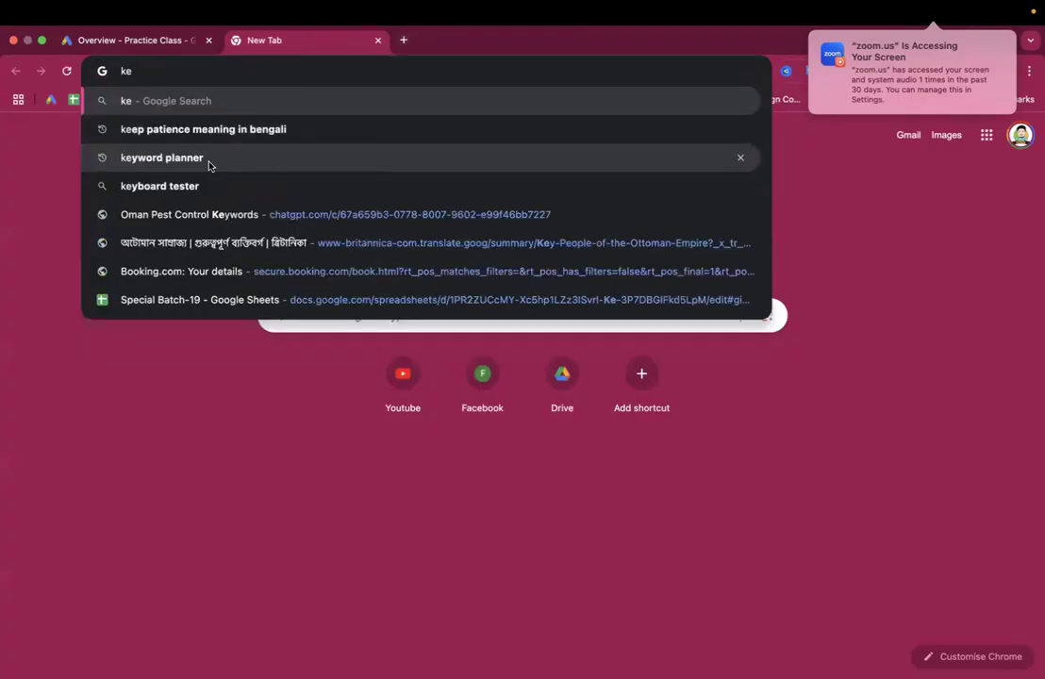
pyautogui.write('yword plancer')
pyautogui.press('BackSpace')
pyautogui.press('BackSpace')
pyautogui.press('BackSpace')
pyautogui.write('ner')
pyautogui.press('Return')
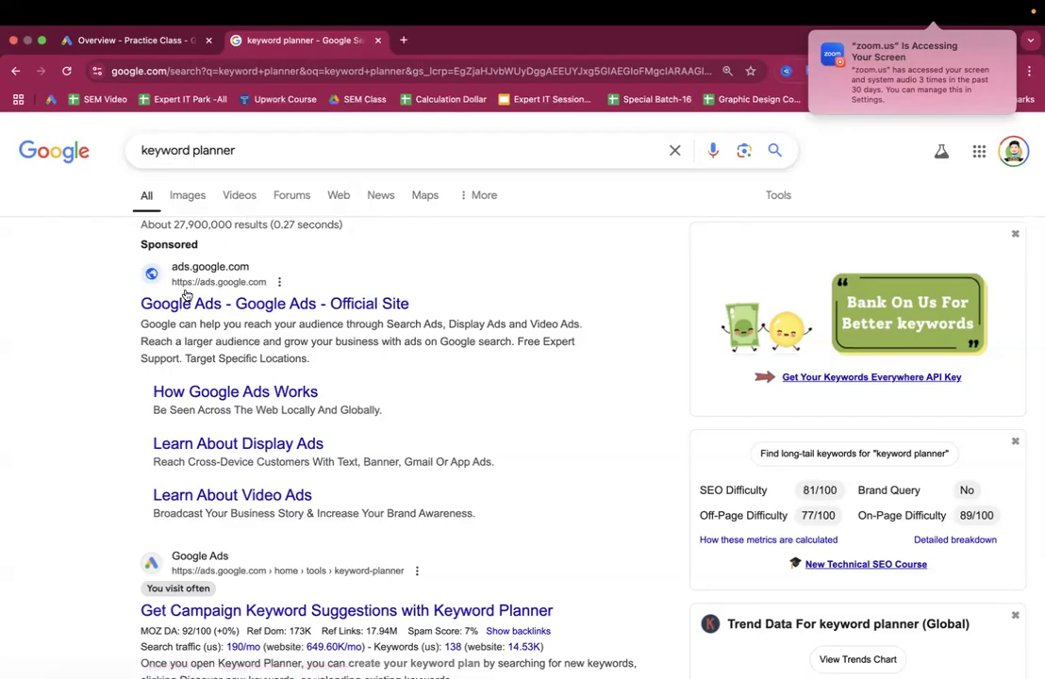
# Step: Look through the results, open the sponsored Google Ads official site, and return to the search results
pyautogui.scroll(-5, 147, 426)
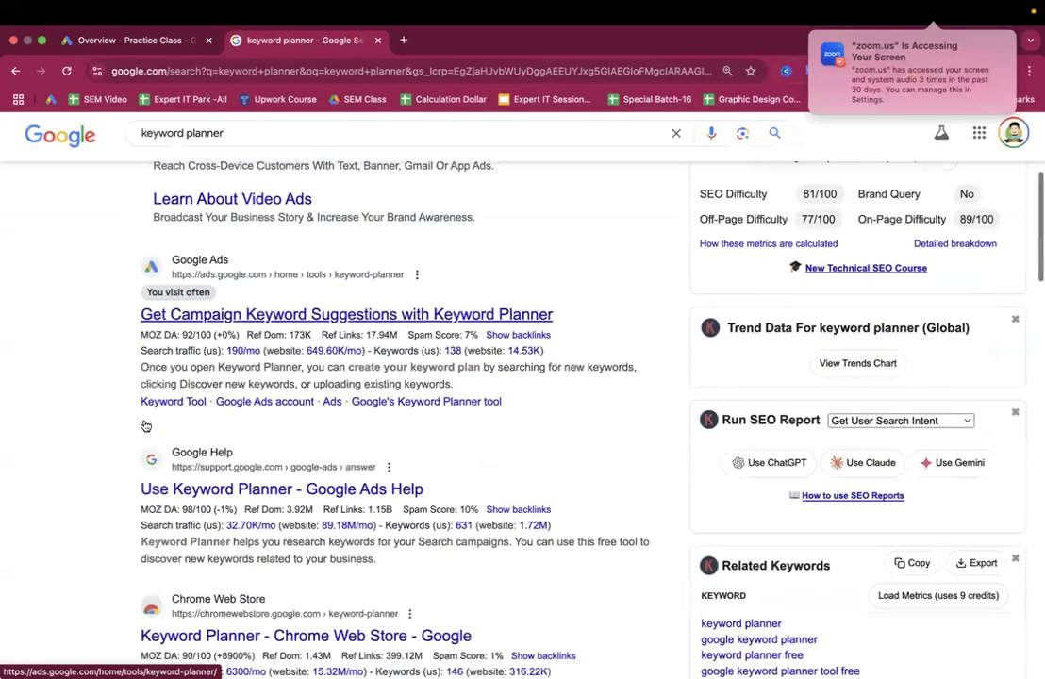
pyautogui.scroll(5, 146, 427)
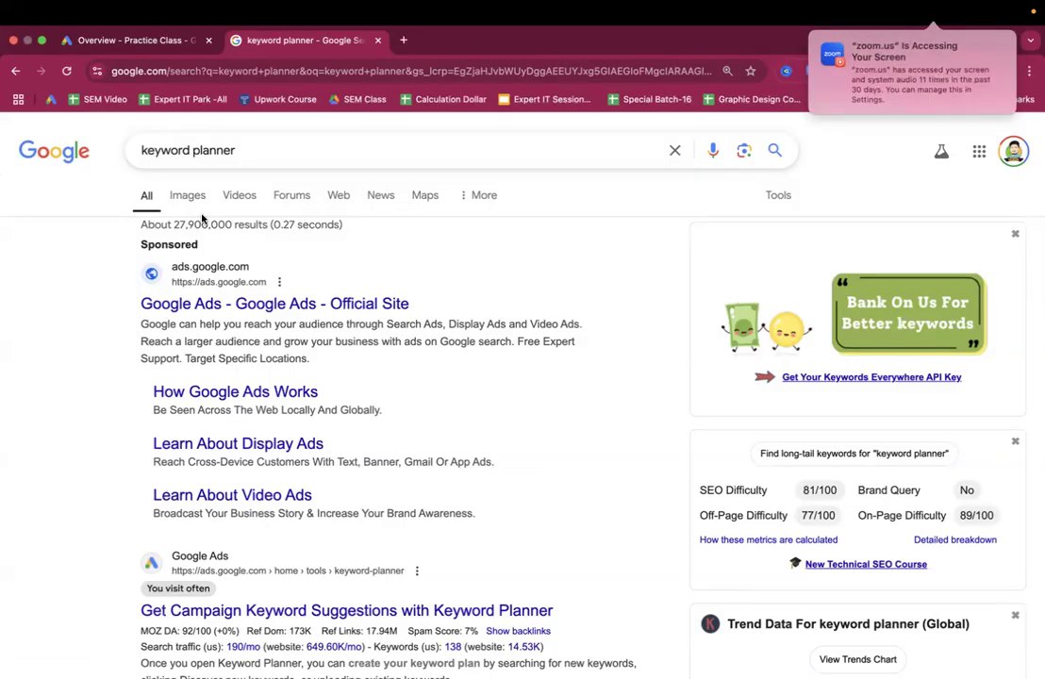
pyautogui.click(182, 309)
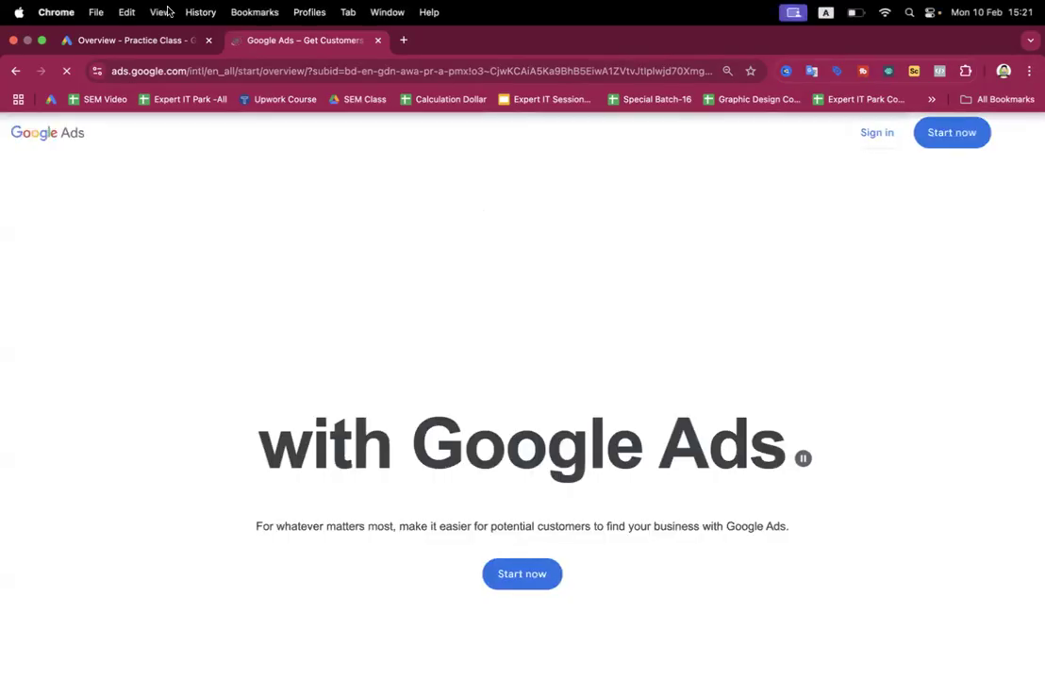
pyautogui.click(15, 73)
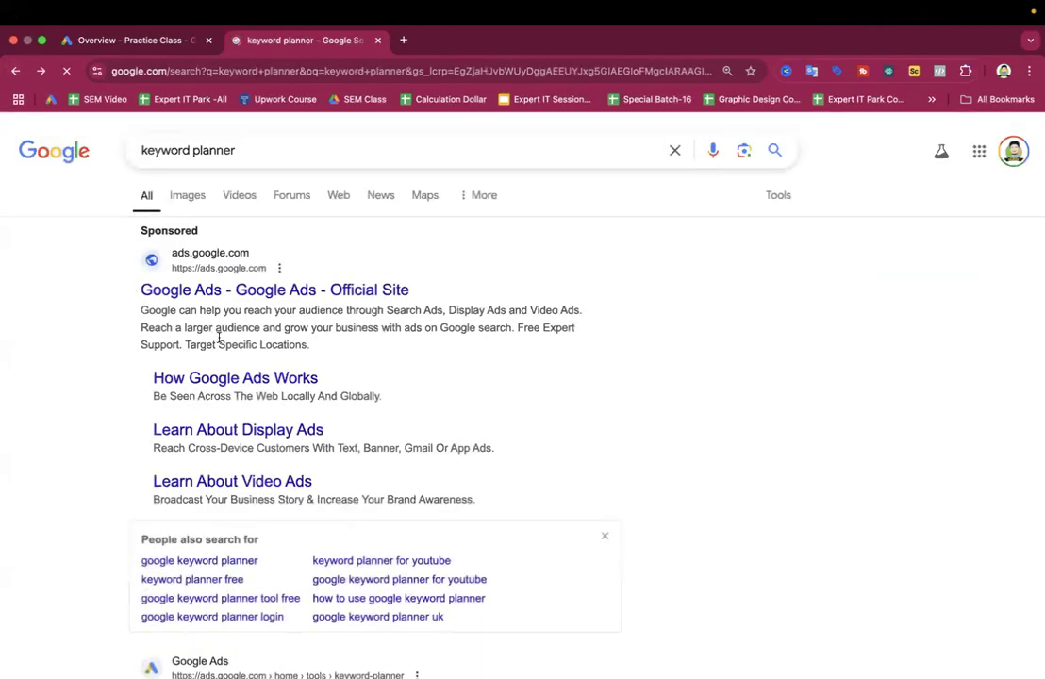
# Step: Locate the "Get Campaign Keyword Suggestions with Keyword Planner" result below the sponsored listings
pyautogui.scroll(-5, 303, 361)
pyautogui.scroll(-1, 304, 361)
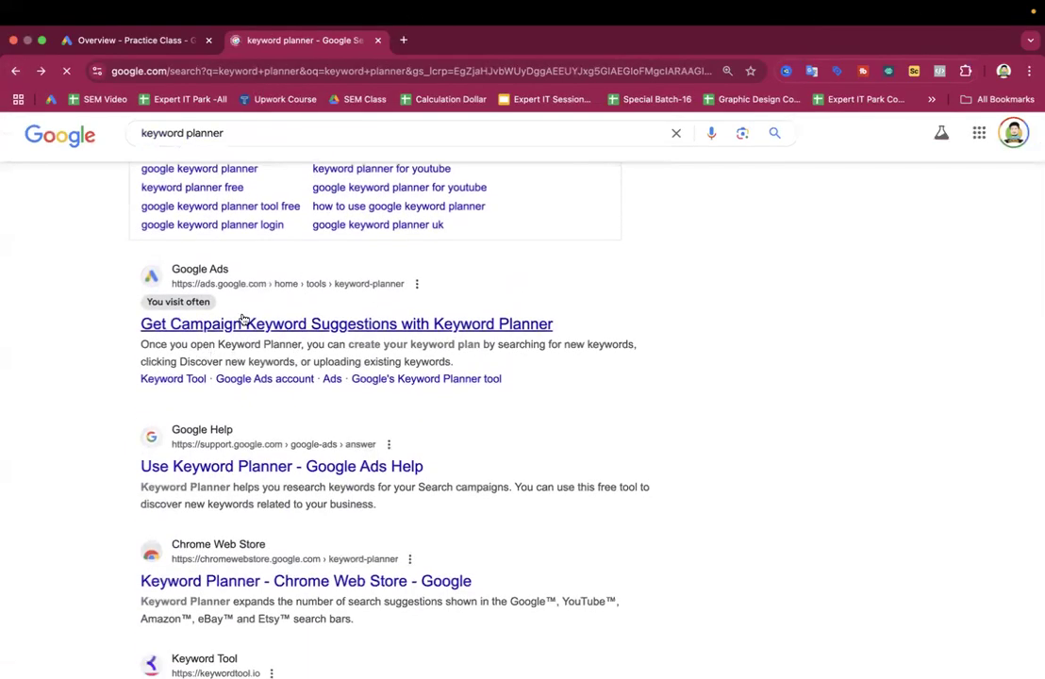
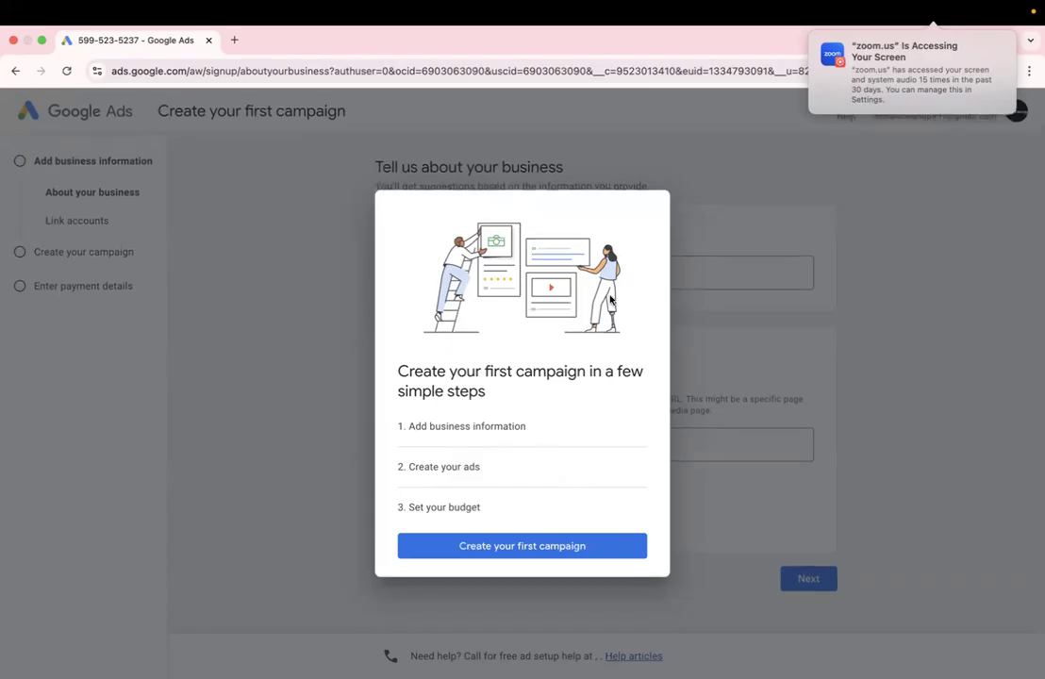
# Step: Start creating the first campaign and activate the business name entry in the business information form
pyautogui.click(488, 555)
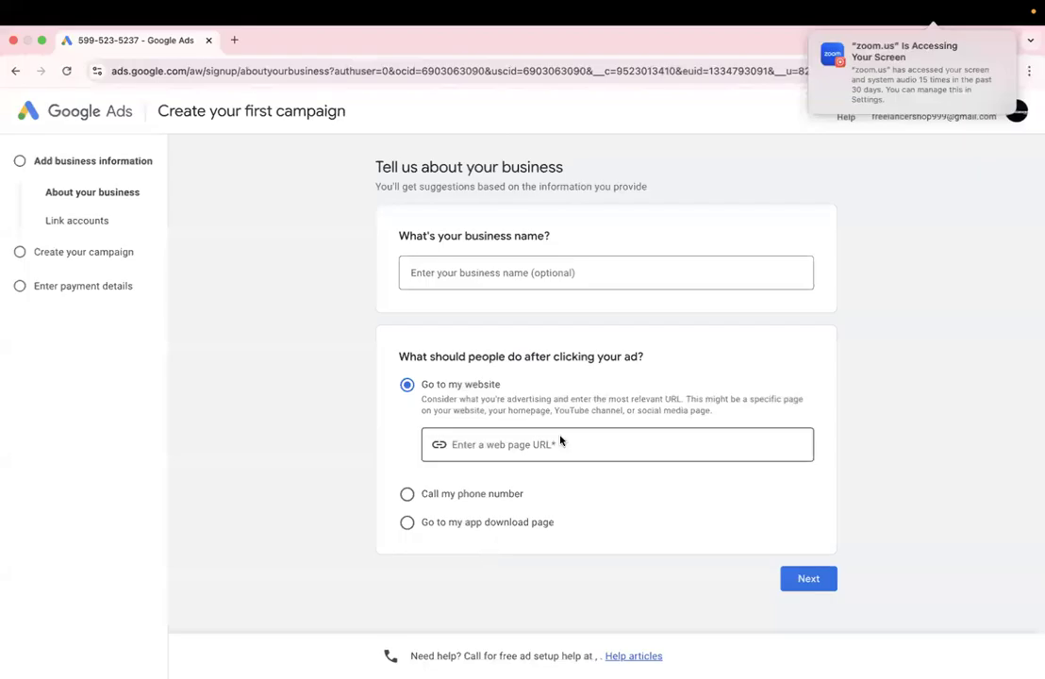
pyautogui.scroll(-1, 560, 435)
pyautogui.click(465, 238)
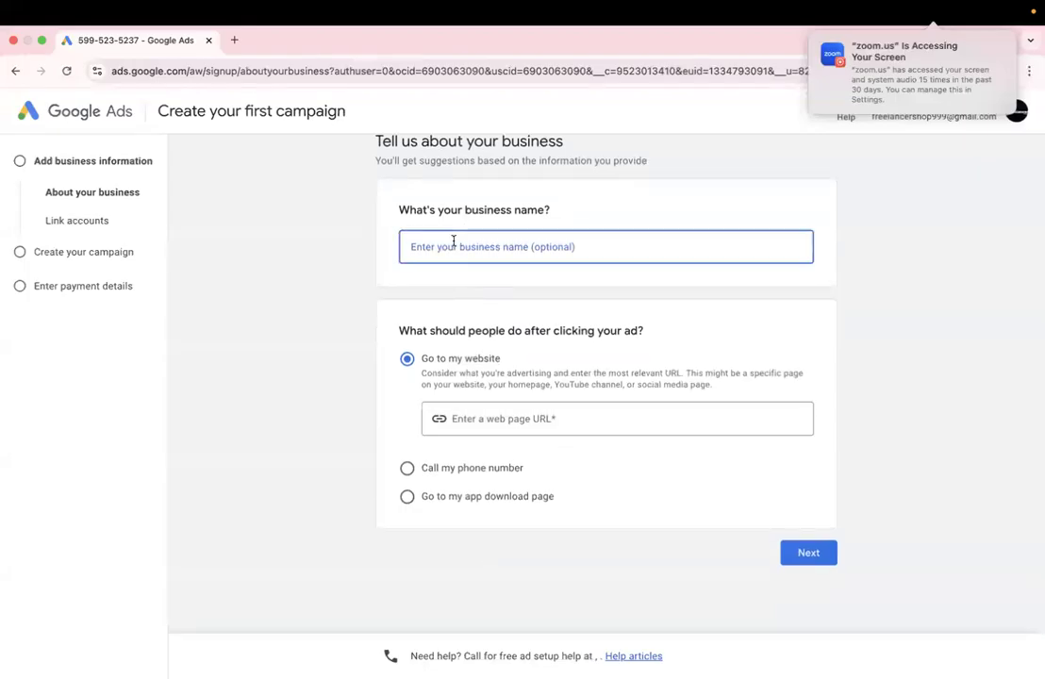
# Step: Search for "freelancer shop" in a new tab and open the Freelancer Shop online store at freelancershops.com
pyautogui.click(234, 40)
pyautogui.write('freelan')
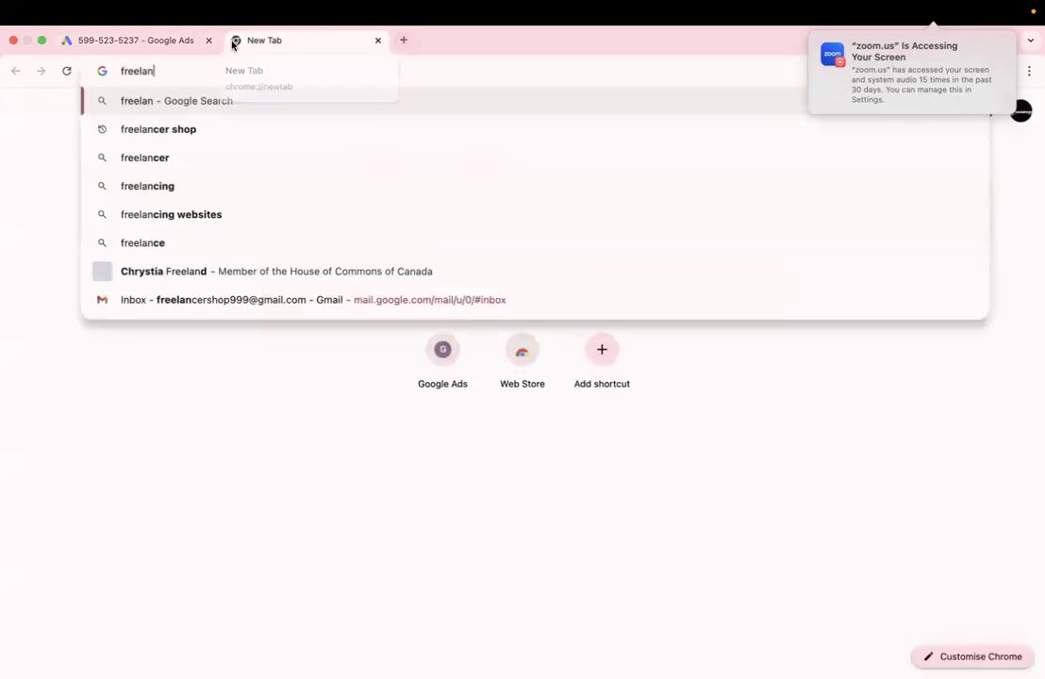
pyautogui.write('cer shoo')
pyautogui.press('BackSpace')
pyautogui.write('o')
pyautogui.press('BackSpace')
pyautogui.write('p')
pyautogui.press('Return')
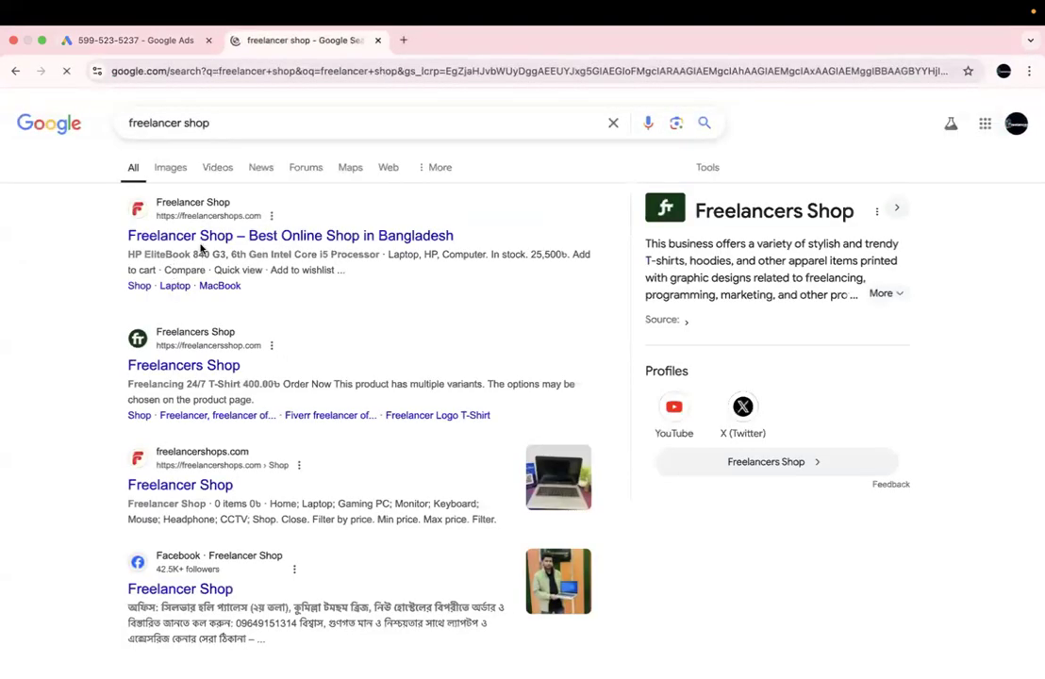
pyautogui.click(201, 236)
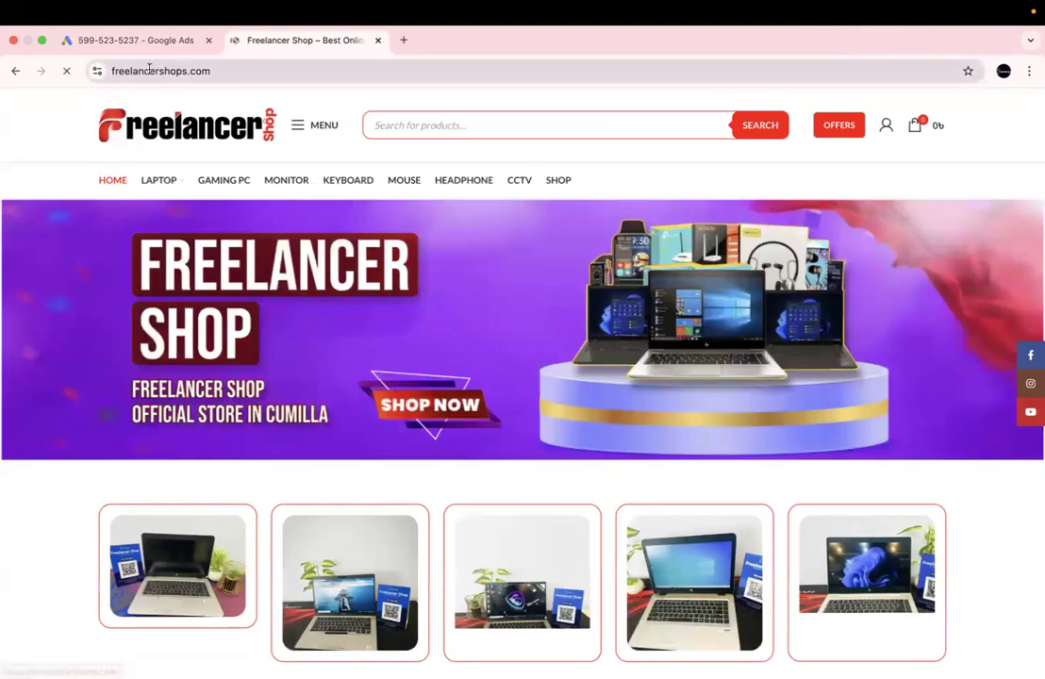
# Step: Copy the Freelancer Shop website address and paste it into the campaign form's business name field
pyautogui.click(148, 73)
pyautogui.hotkey('ctrl', 'c')
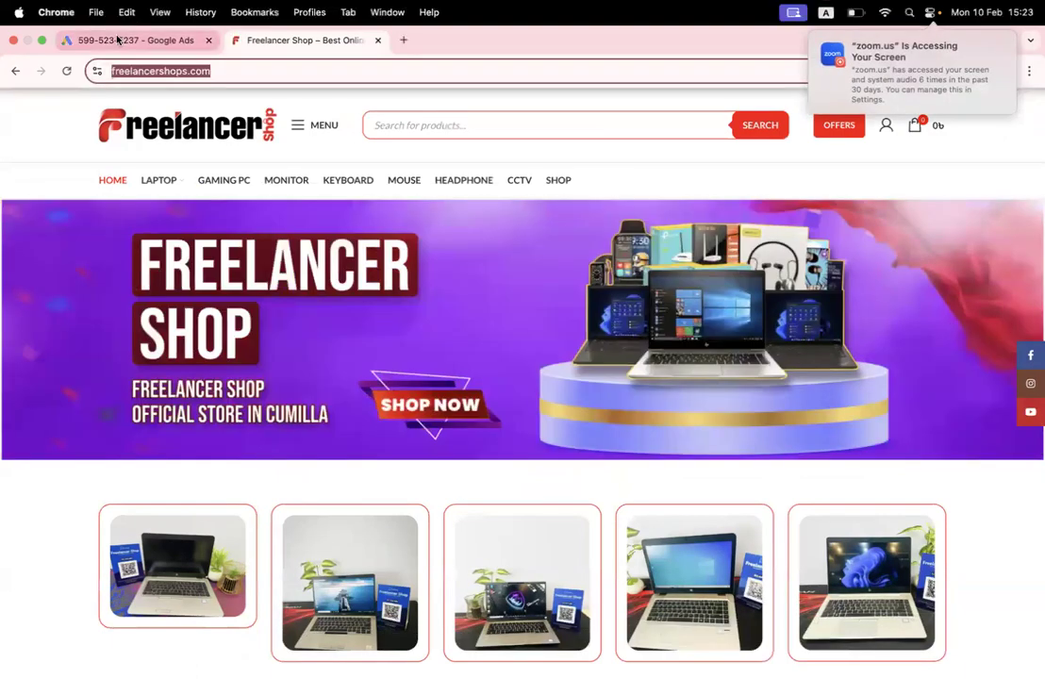
pyautogui.click(121, 39)
pyautogui.hotkey('ctrl', 'v')
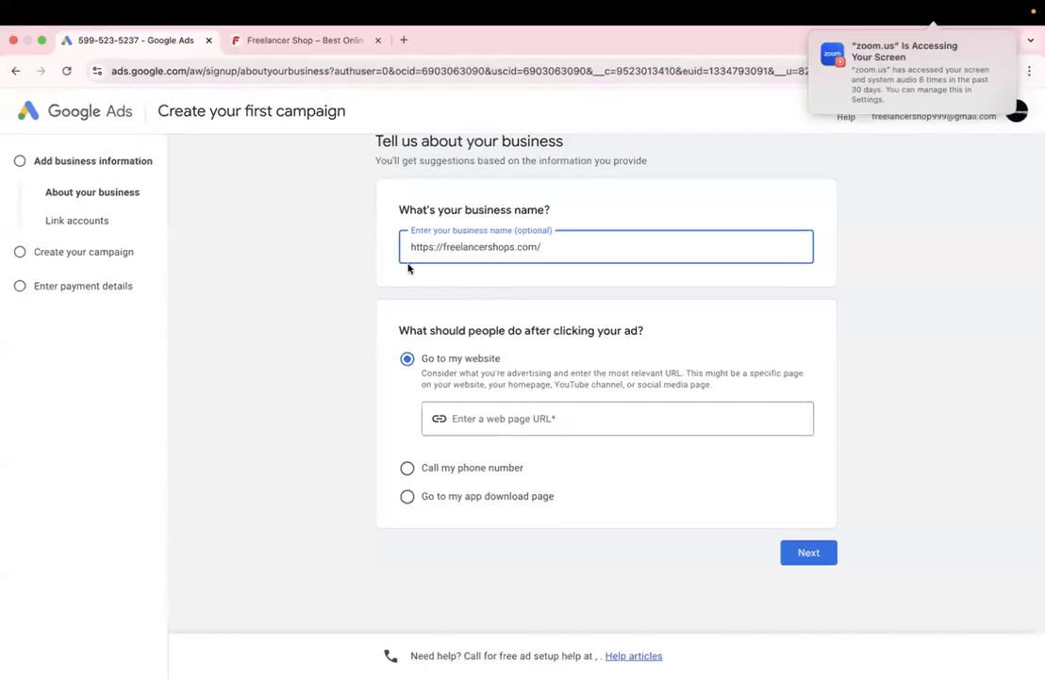
# Step: Copy the URL out of the business name field and replace it with "Freelancer shop"
pyautogui.tripleClick(464, 246)
pyautogui.press('super+c')
pyautogui.write('Freelanc')
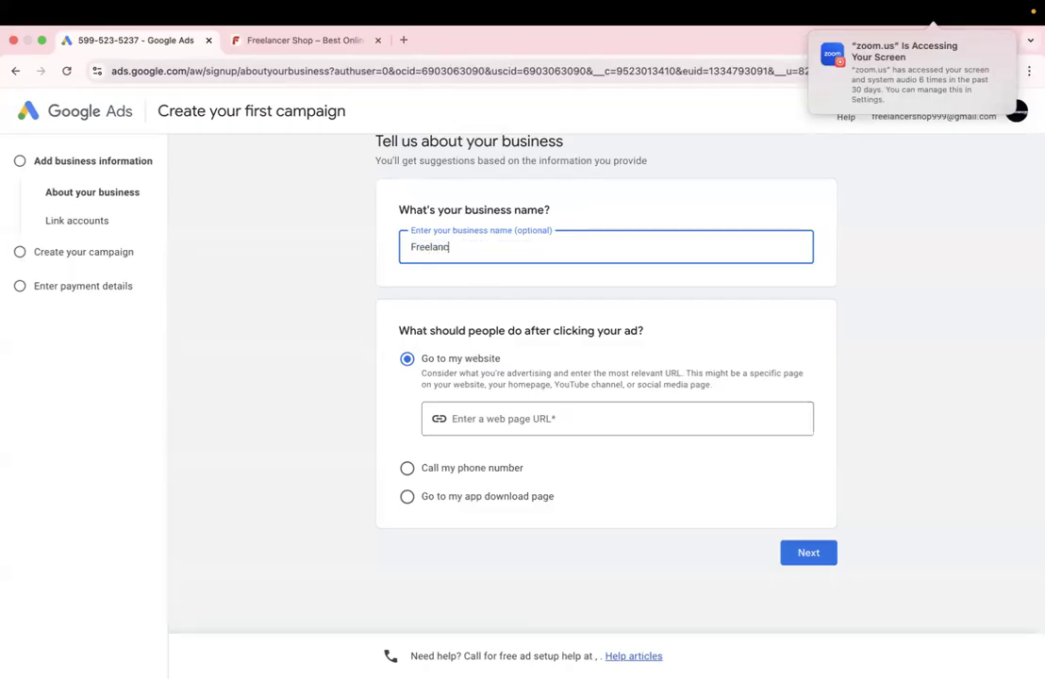
pyautogui.write('er shop')
# Step: Paste the copied freelancershops.com address as the ad's web page URL and continue to the account linking page
pyautogui.click(480, 419)
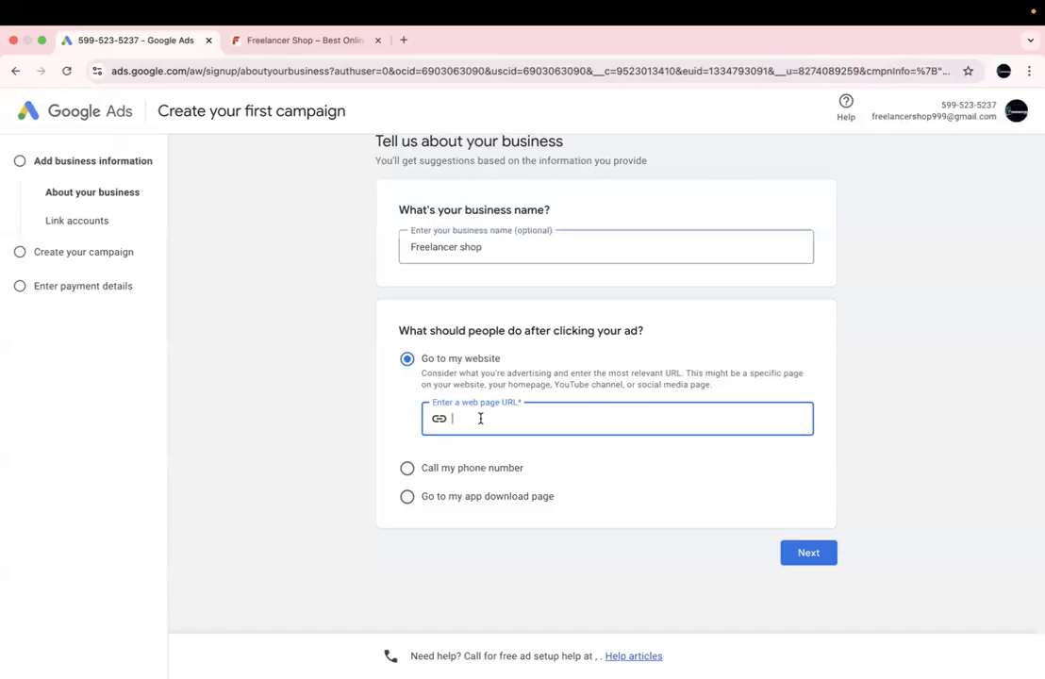
pyautogui.press('super+v')
pyautogui.click(817, 557)
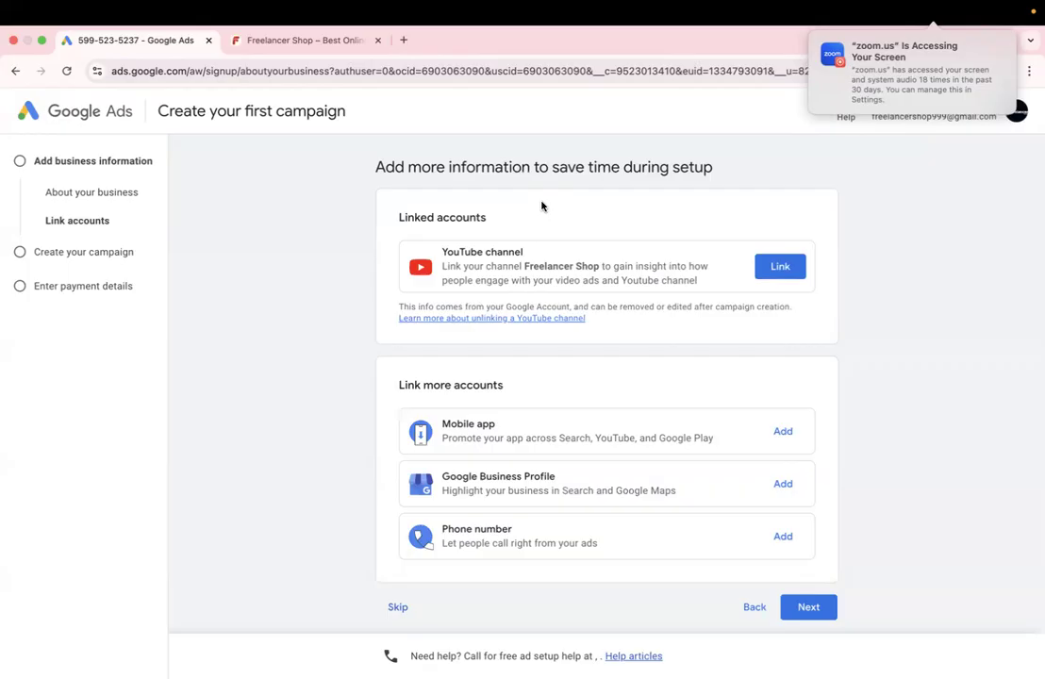
pyautogui.scroll(-1, 586, 411)
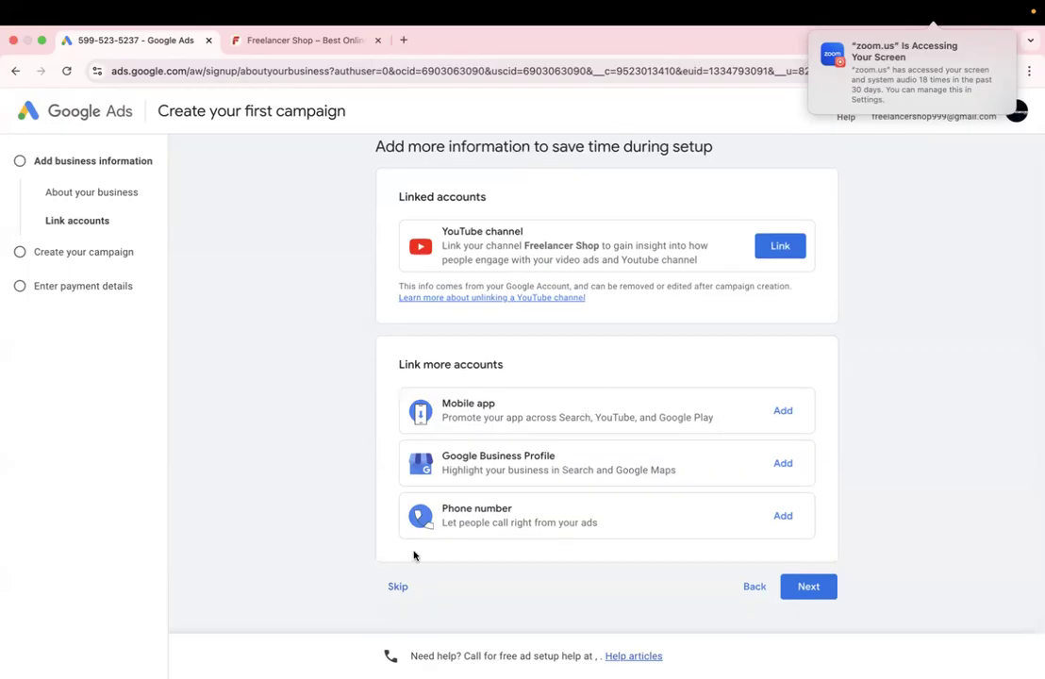
# Step: Skip linking accounts, keep "Get more calls" as the main advertising goal and continue to the ad-writing page
pyautogui.click(396, 592)
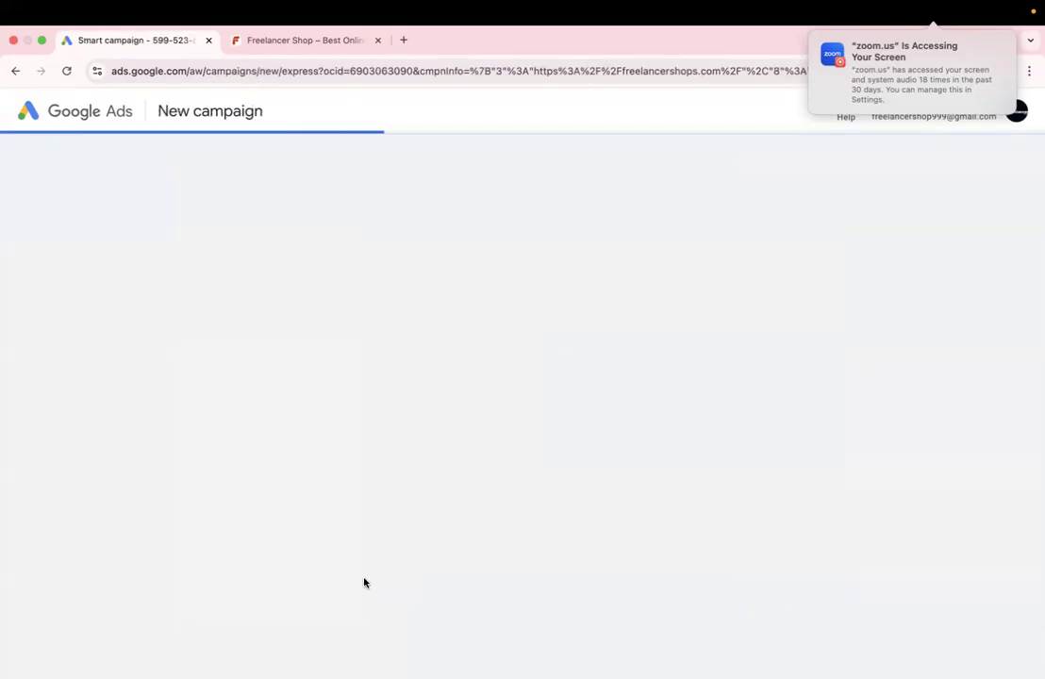
pyautogui.scroll(-5, 430, 444)
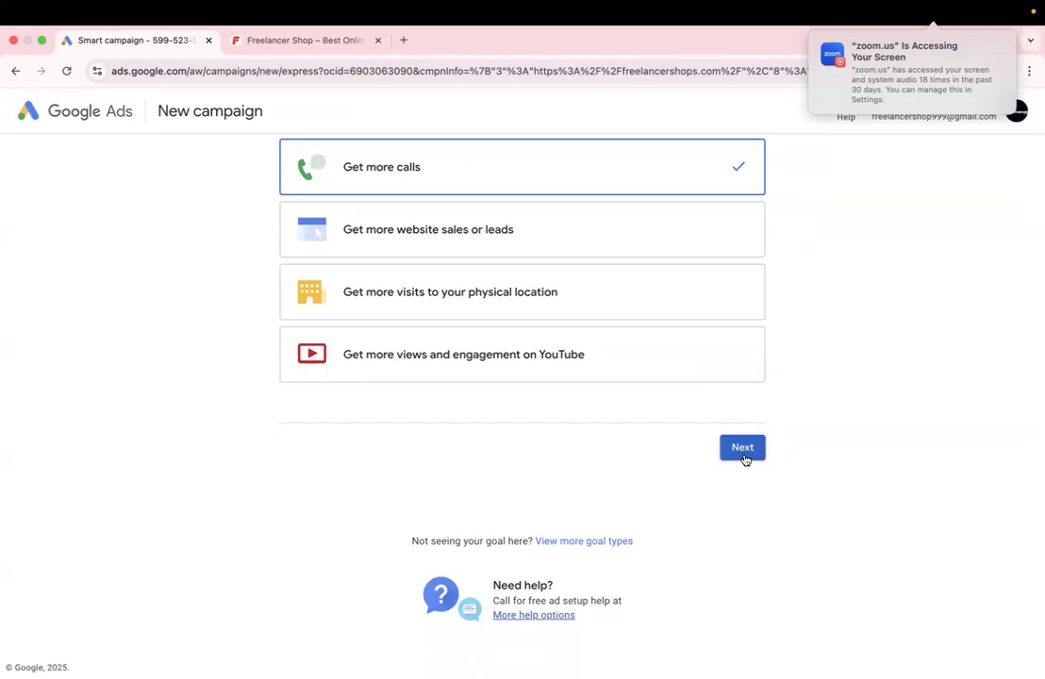
pyautogui.click(745, 453)
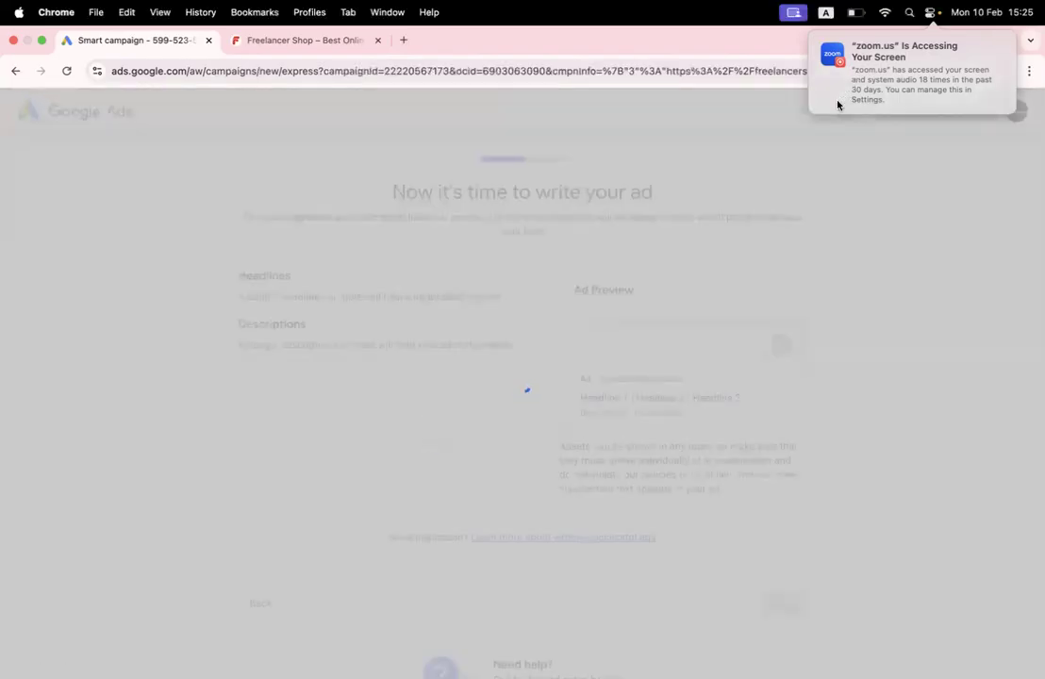
# Step: Allow Google Chrome to find devices on local networks, close the Screen & System Audio Recording settings and return to Chrome
pyautogui.click(837, 100)
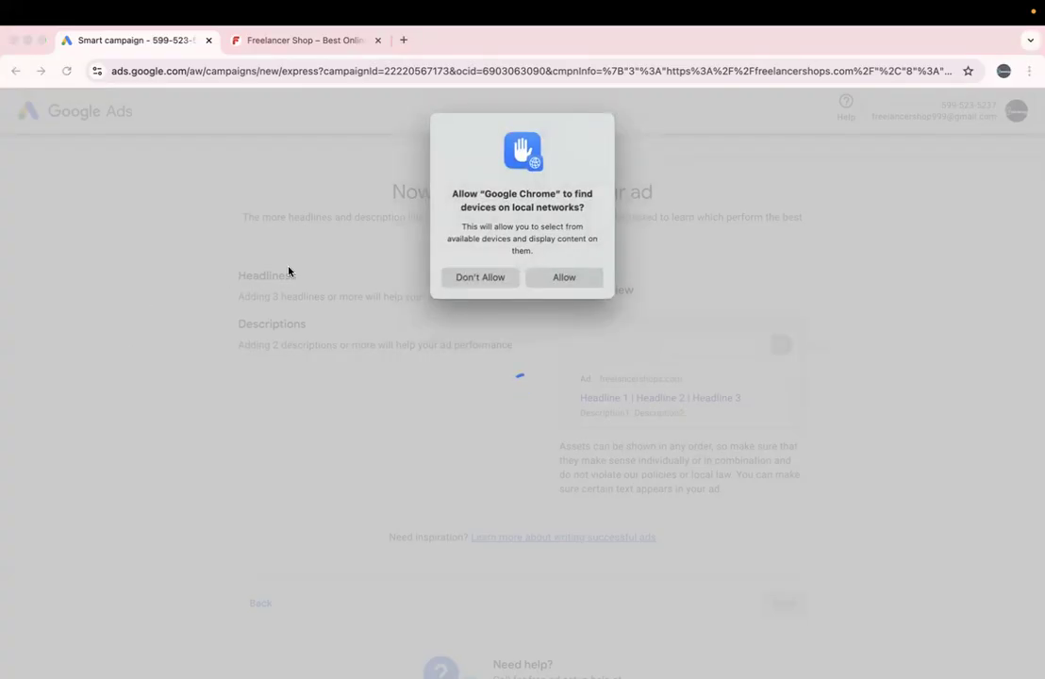
pyautogui.click(561, 277)
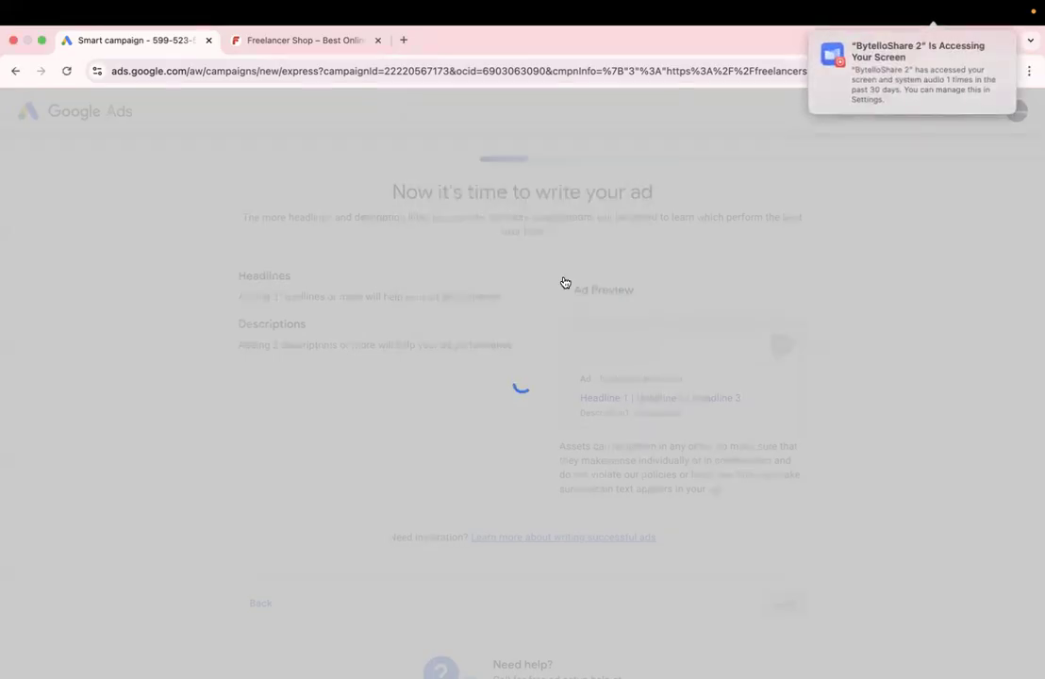
pyautogui.click(843, 74)
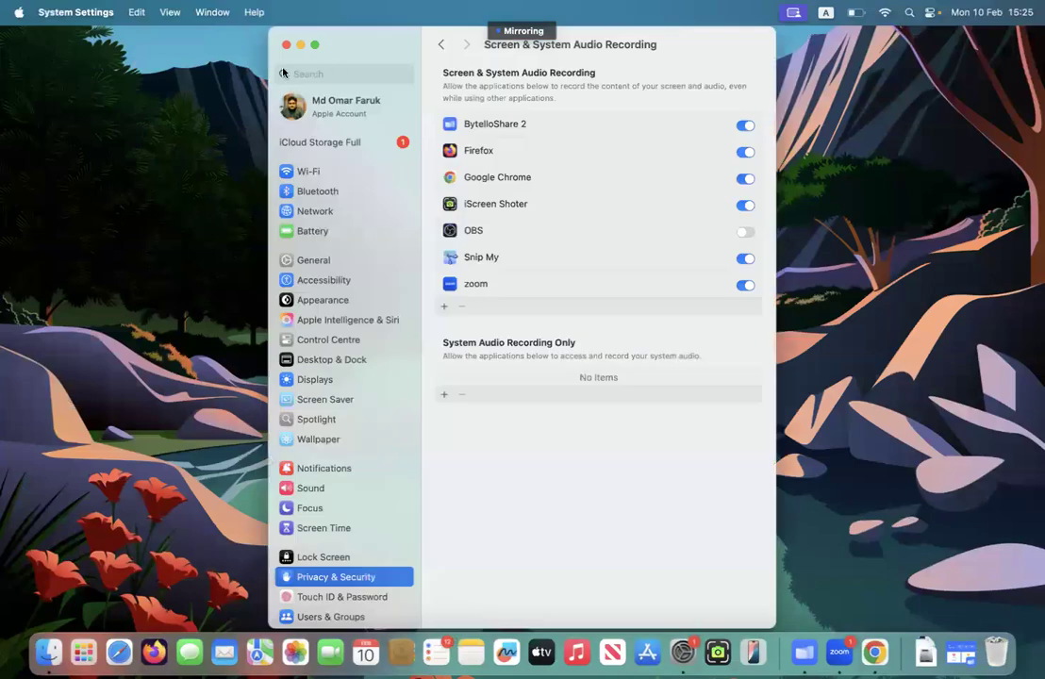
pyautogui.click(287, 45)
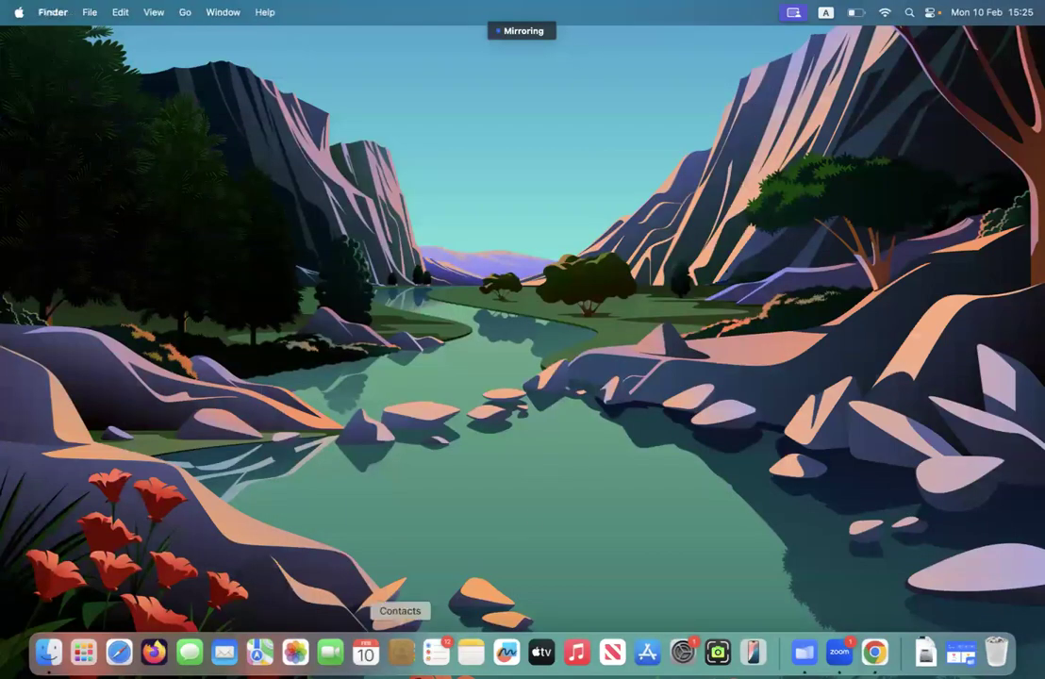
pyautogui.click(875, 651)
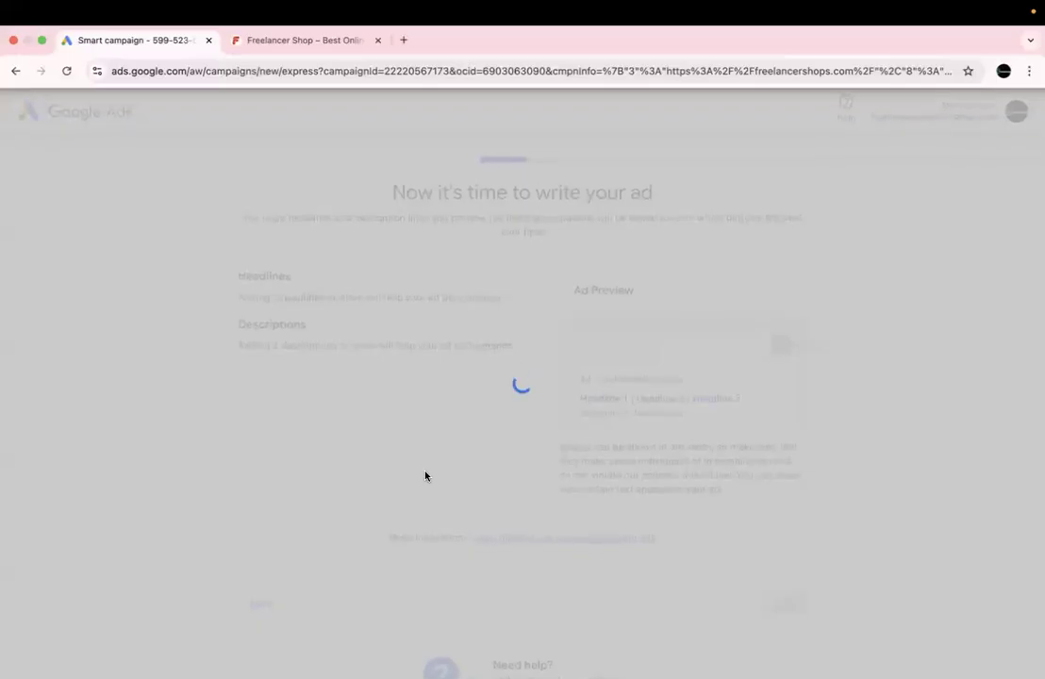
# Step: Reload the ad-writing page and bring Chrome back in front of System Settings
pyautogui.click(66, 72)
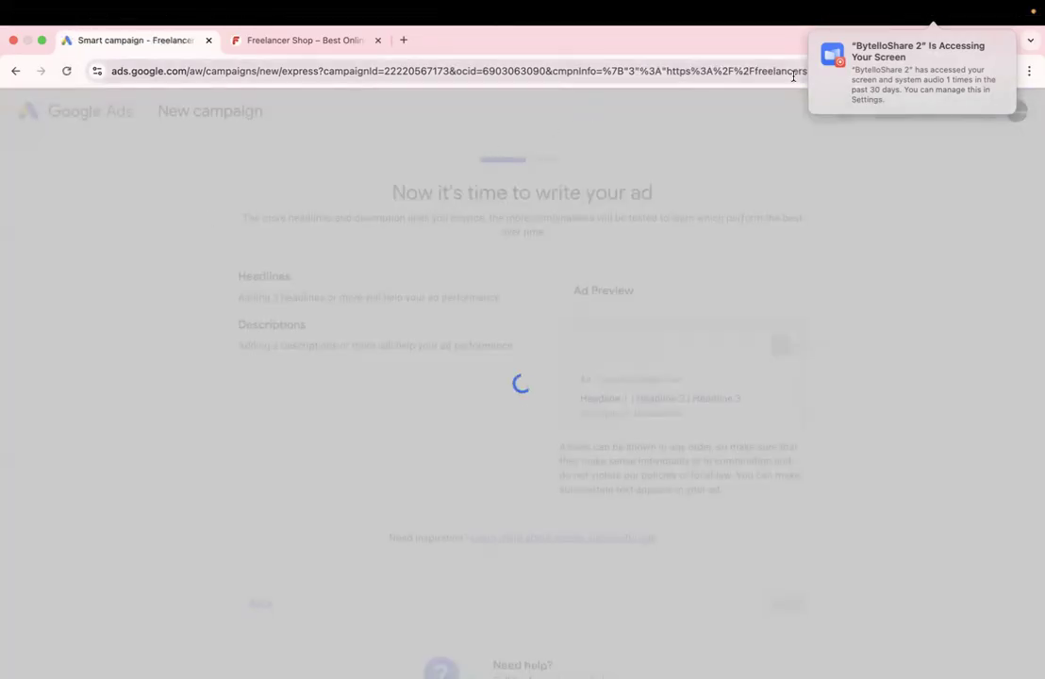
pyautogui.click(909, 62)
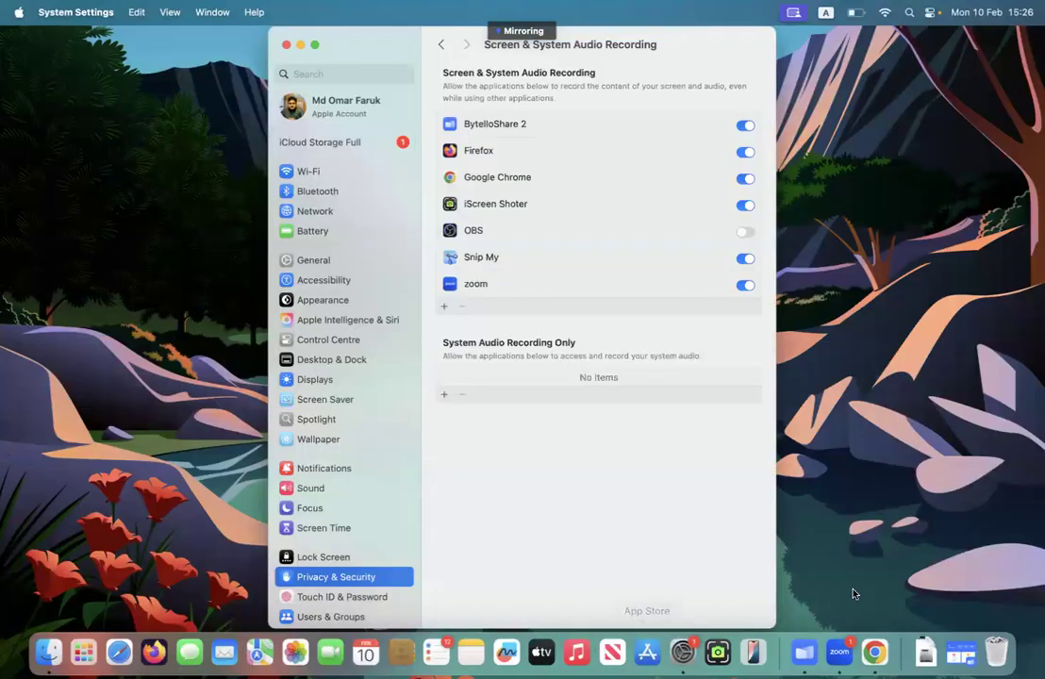
pyautogui.click(875, 653)
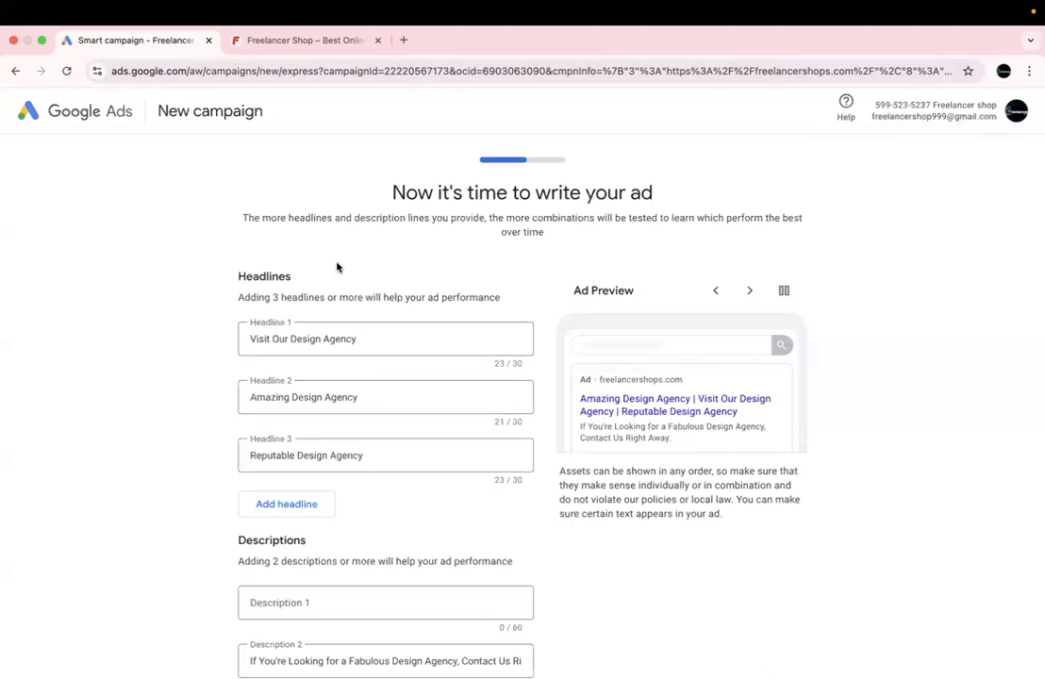
# Step: Review the suggested headlines, descriptions, call button fields and ad preview on the ad-writing page
pyautogui.scroll(-5, 355, 227)
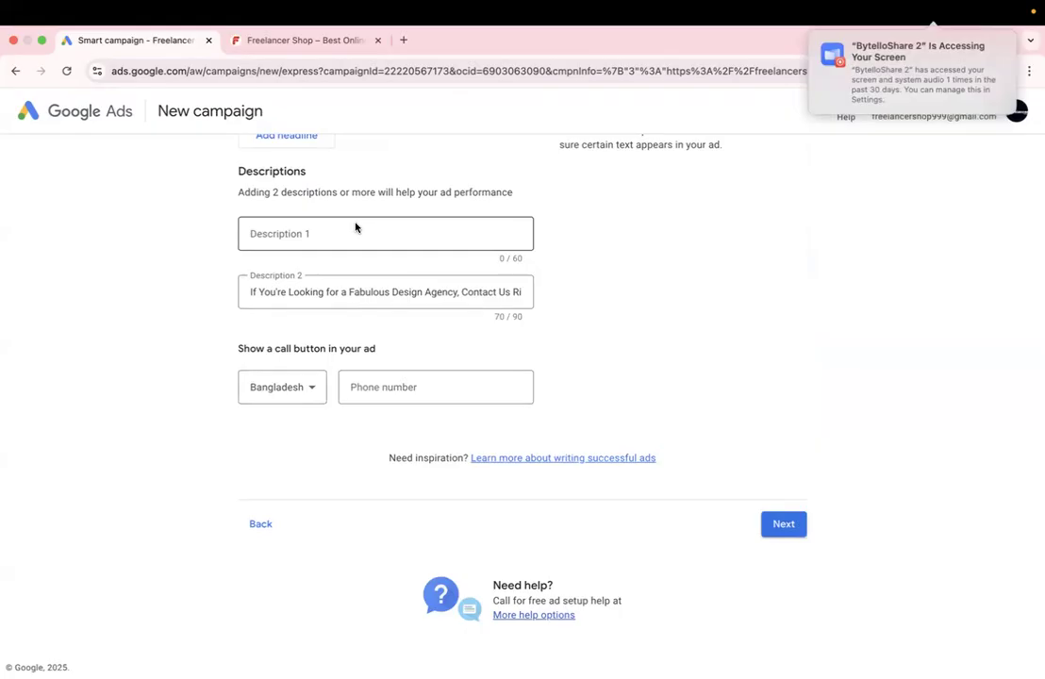
pyautogui.scroll(5, 356, 228)
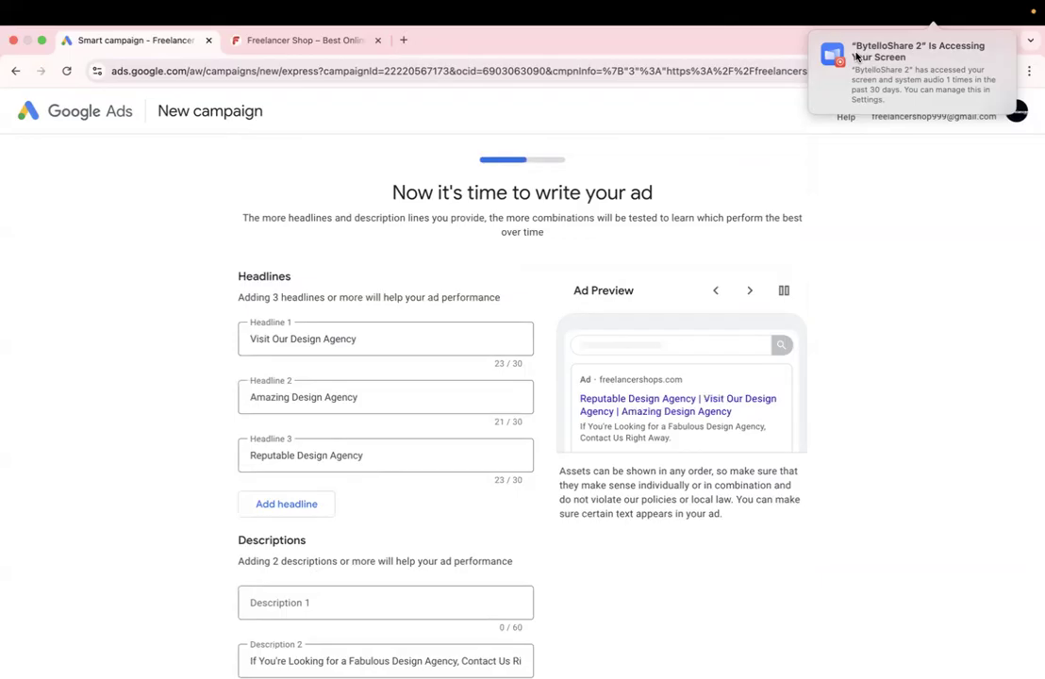
pyautogui.scroll(-4, 591, 296)
pyautogui.scroll(4, 590, 294)
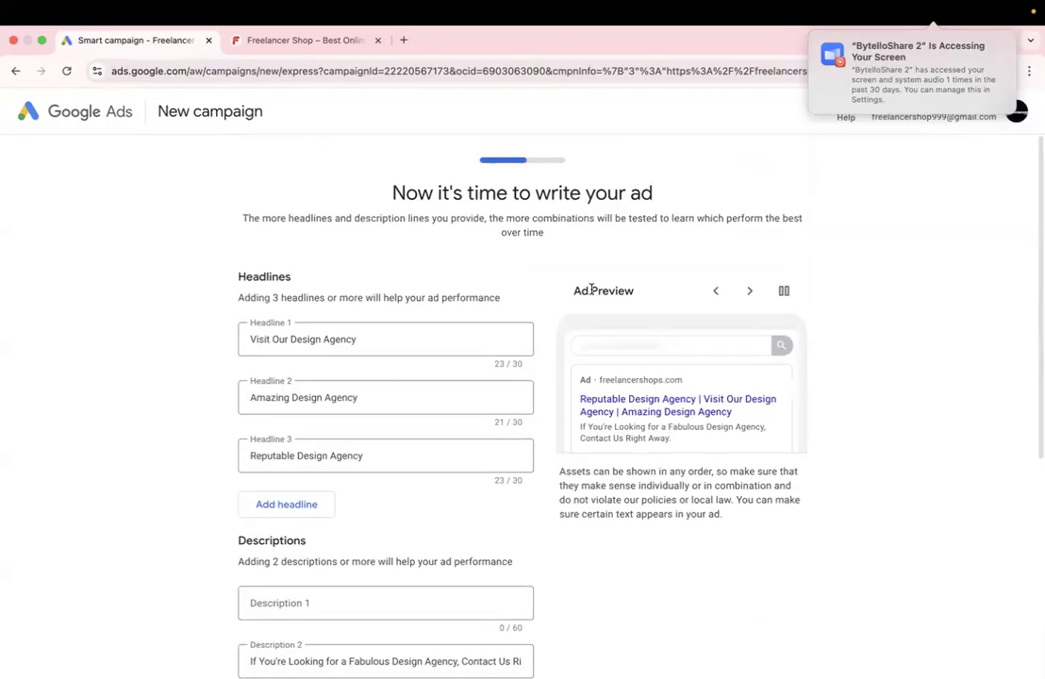
pyautogui.scroll(-4, 236, 517)
# Step: Revisit the main advertising goal page and return to the end of the ad-writing form
pyautogui.click(260, 524)
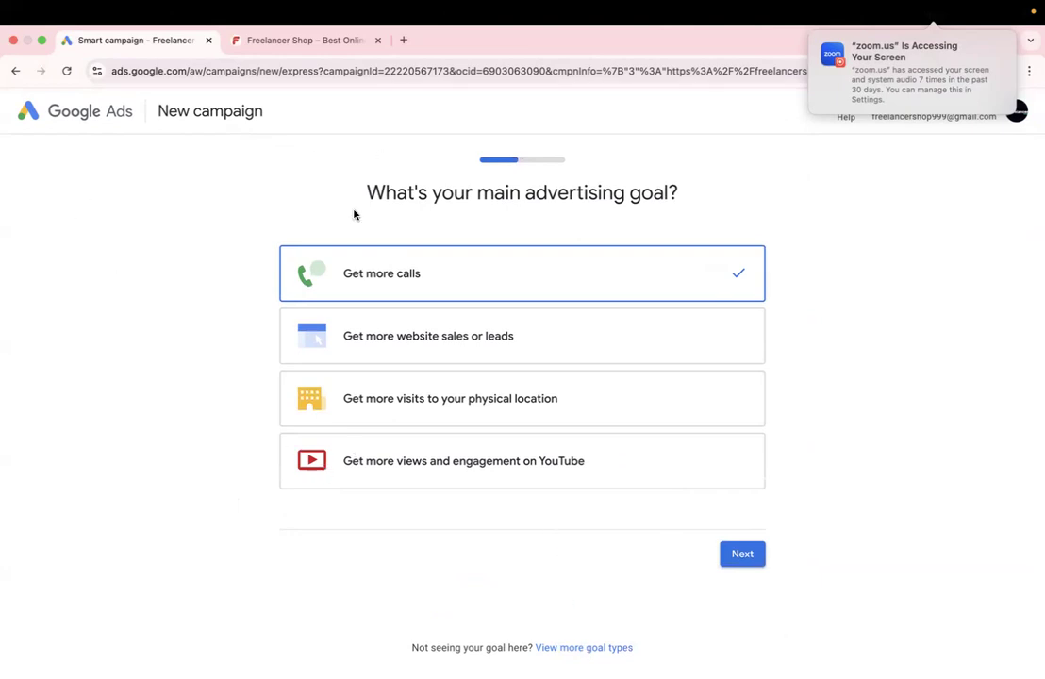
pyautogui.click(16, 71)
pyautogui.scroll(-4, 400, 178)
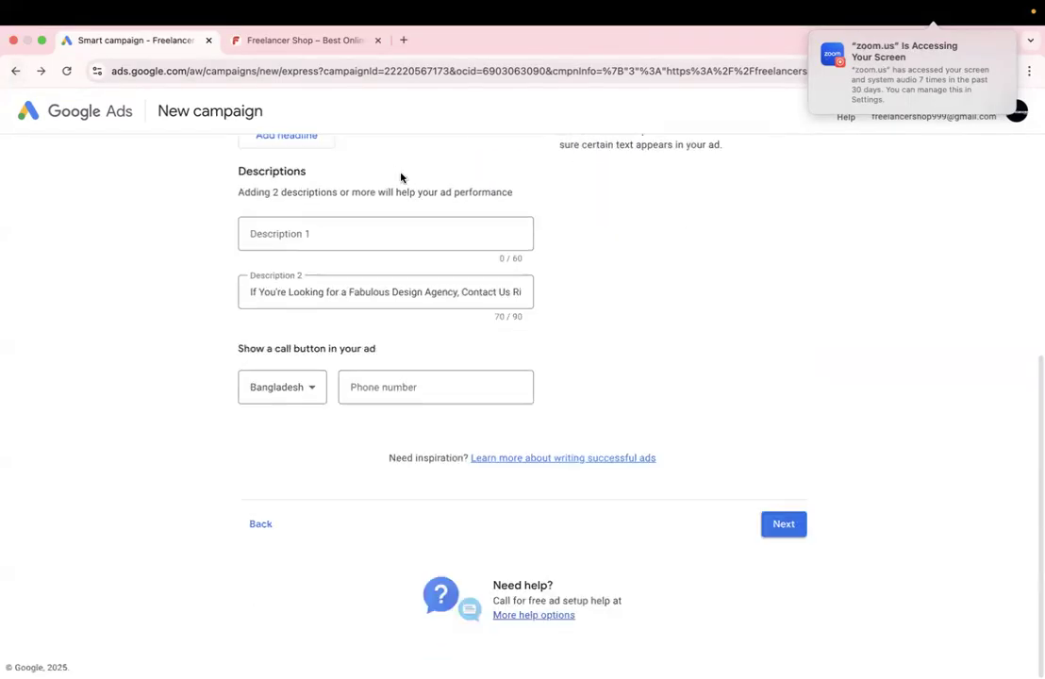
# Step: Open more help options for the ad setup and close the help panels
pyautogui.click(522, 625)
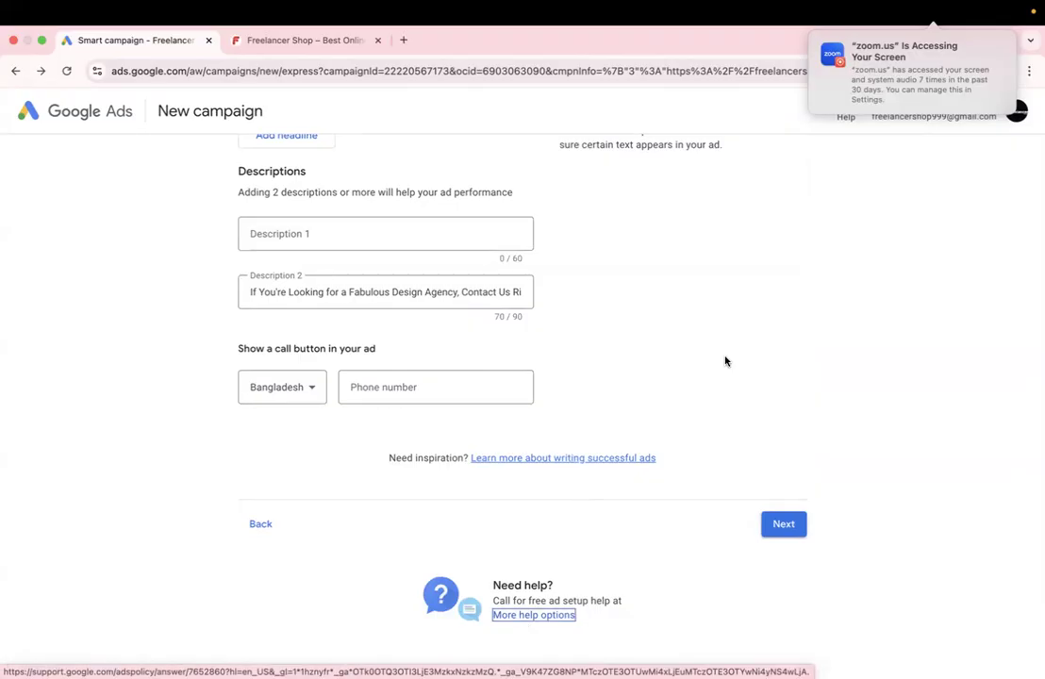
pyautogui.scroll(4, 726, 361)
pyautogui.scroll(-4, 725, 361)
pyautogui.scroll(-1, 725, 357)
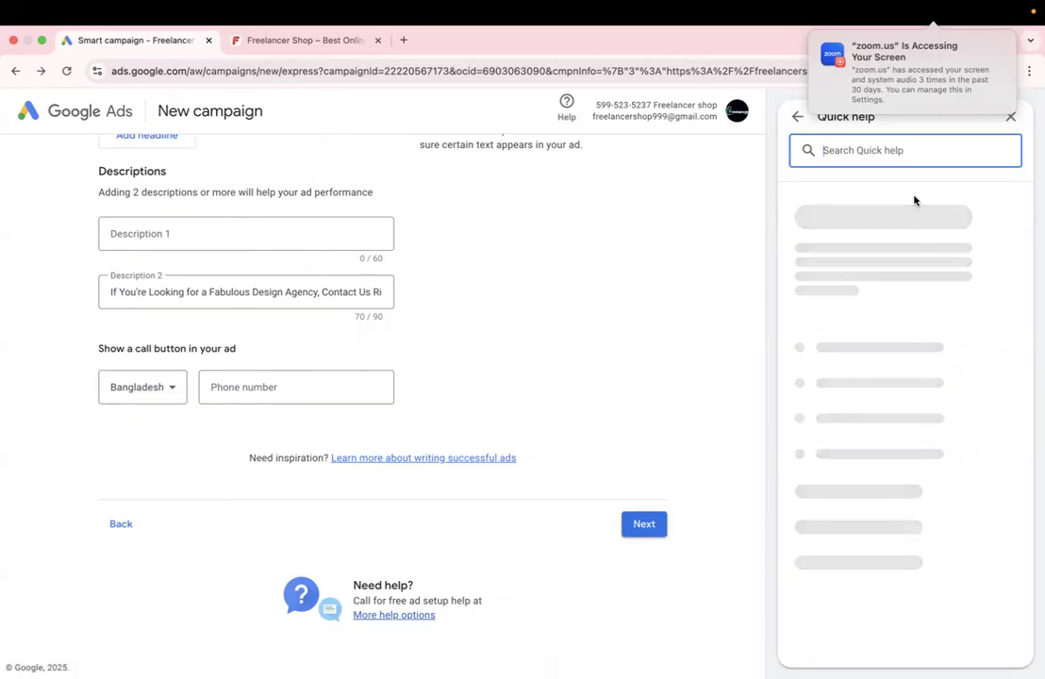
pyautogui.press('Escape')
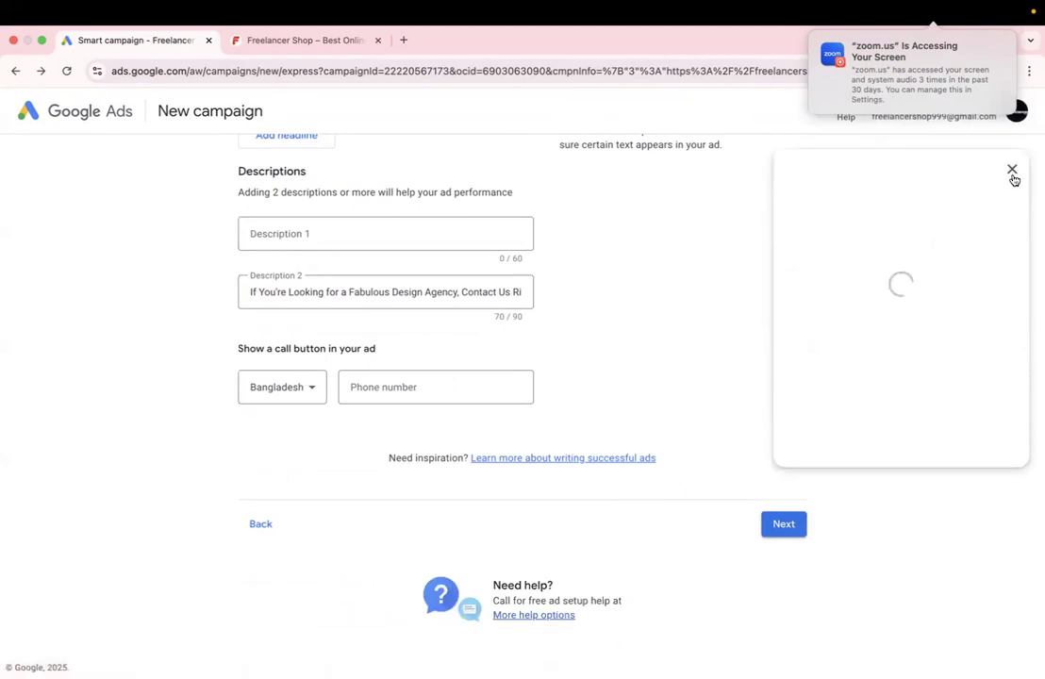
pyautogui.click(1012, 175)
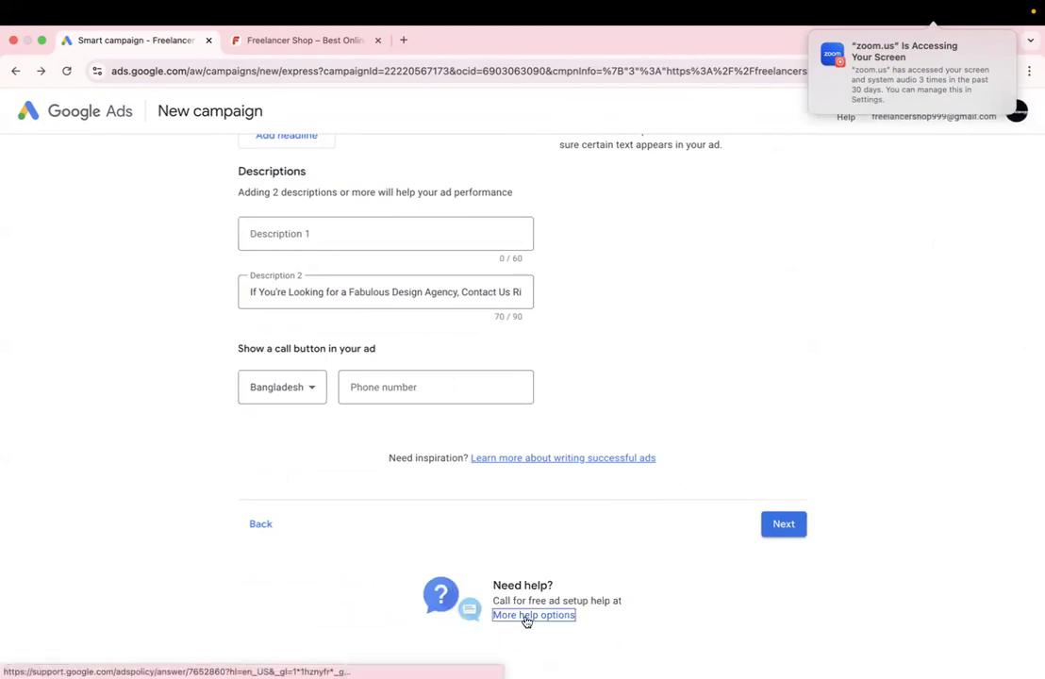
# Step: Reopen more help options and read through the "How Smart campaigns work" article
pyautogui.click(526, 616)
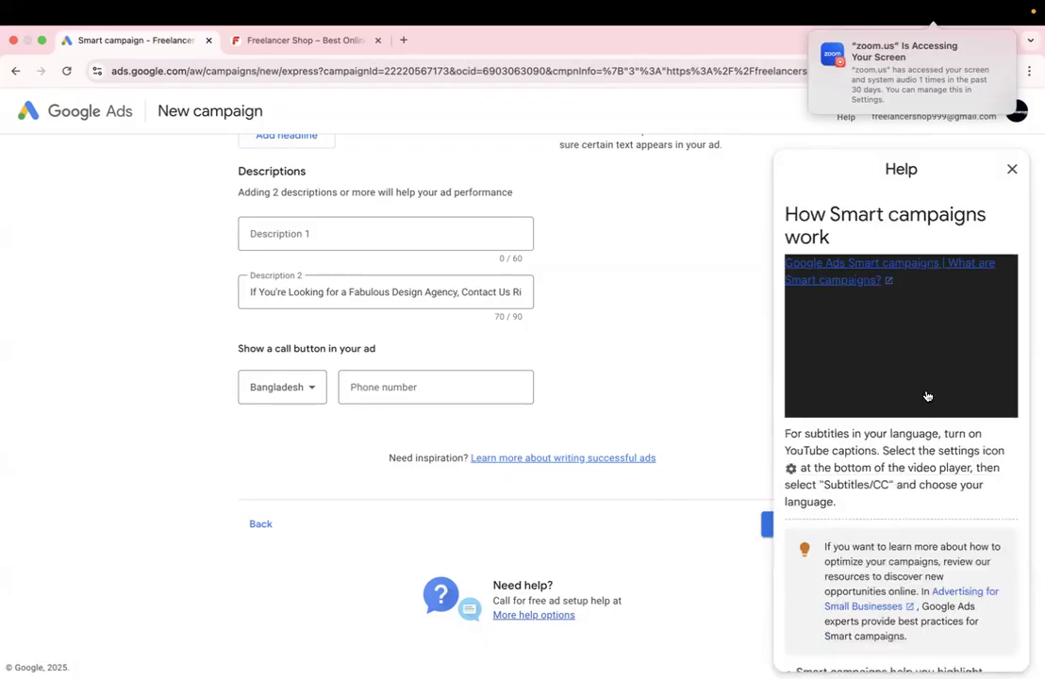
pyautogui.scroll(-5, 876, 496)
pyautogui.scroll(-2, 875, 495)
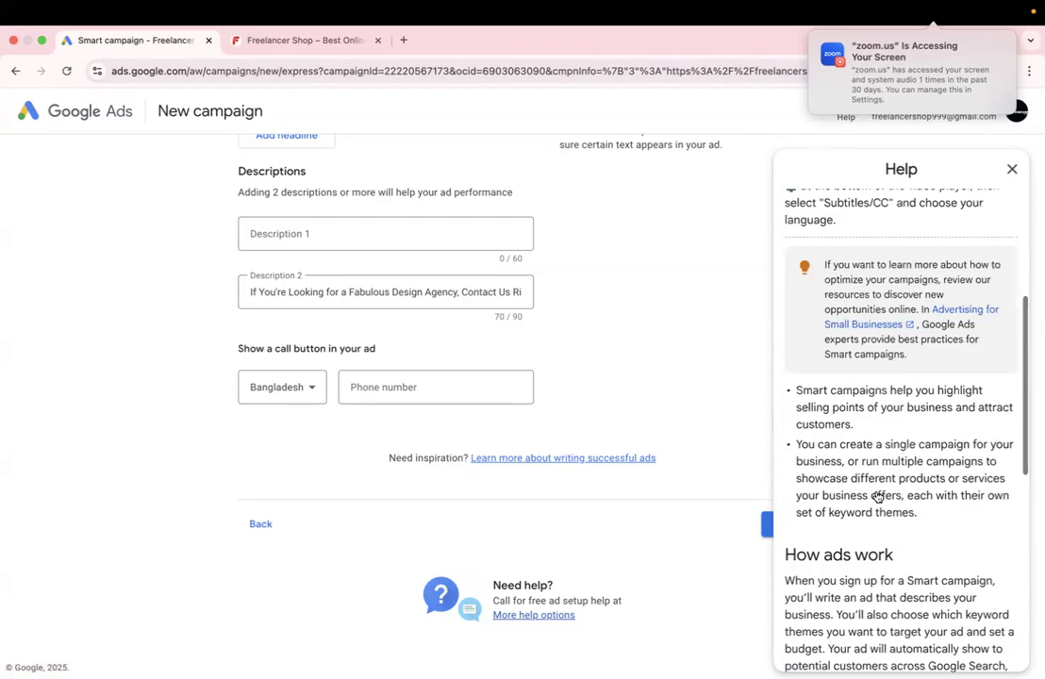
pyautogui.scroll(6, 858, 405)
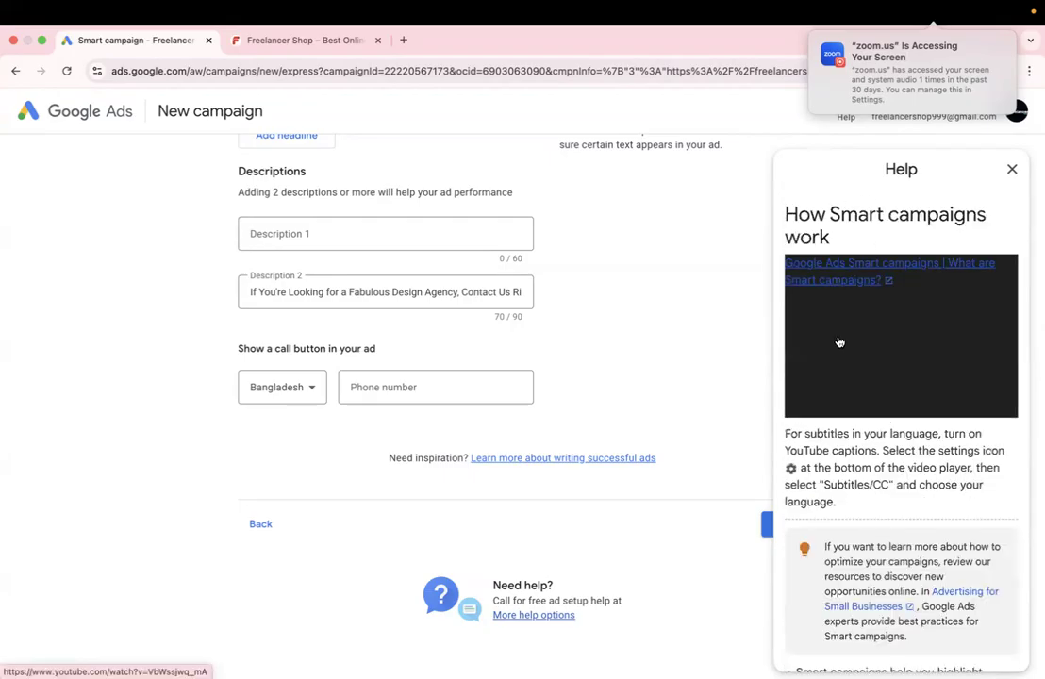
pyautogui.scroll(-2, 840, 342)
pyautogui.scroll(-3, 837, 339)
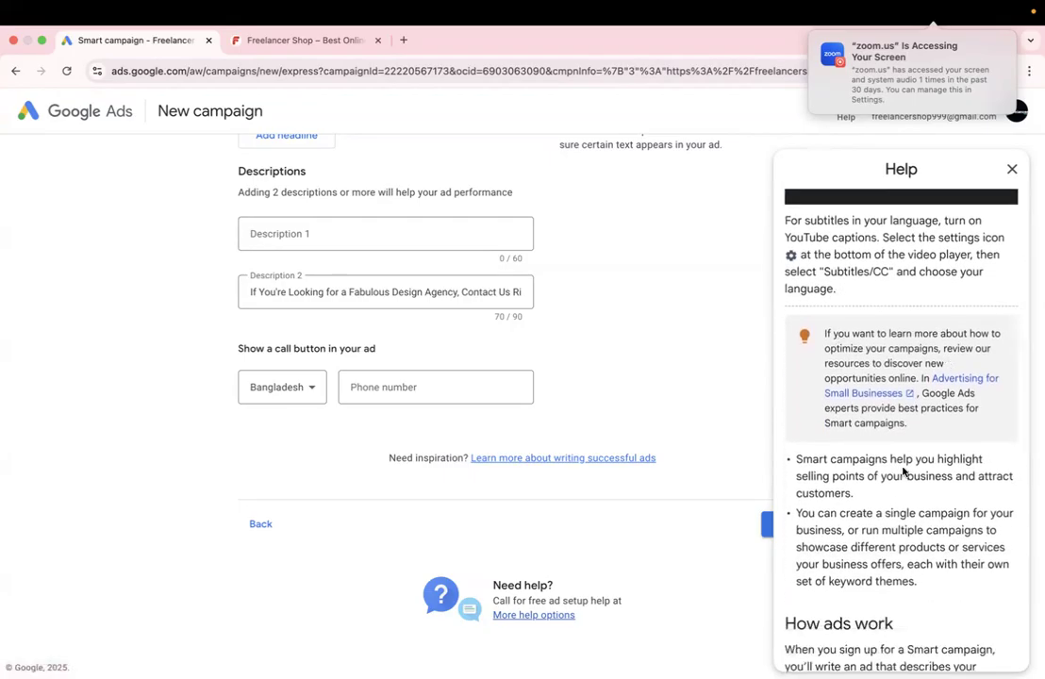
pyautogui.scroll(-3, 904, 469)
pyautogui.scroll(-10, 902, 472)
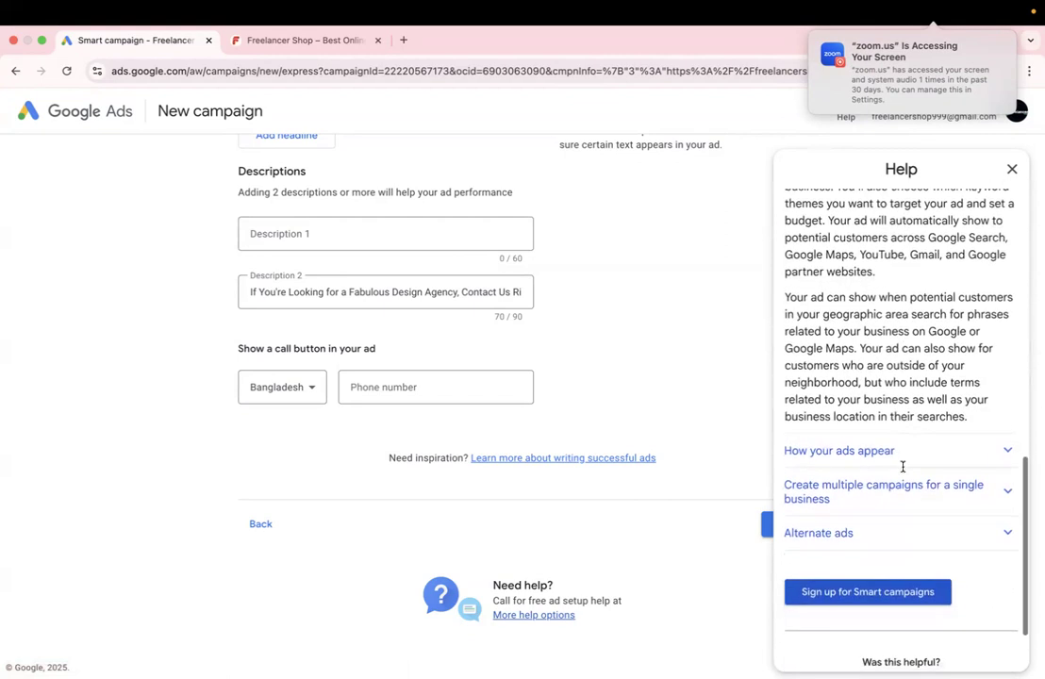
pyautogui.scroll(-2, 904, 471)
pyautogui.scroll(20, 903, 472)
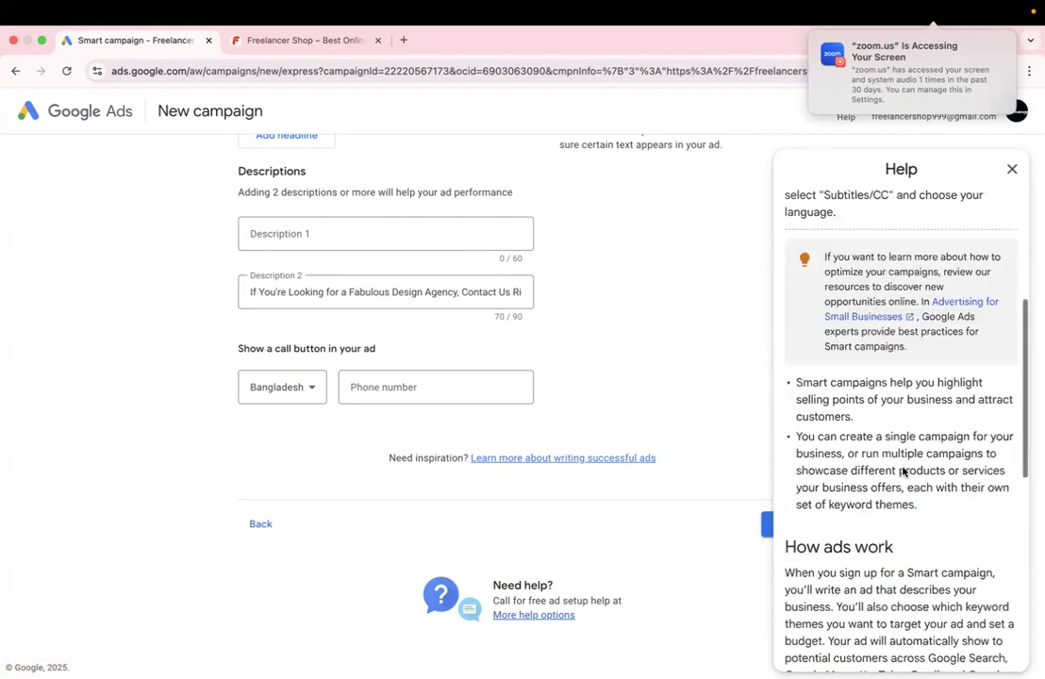
pyautogui.scroll(-5, 903, 467)
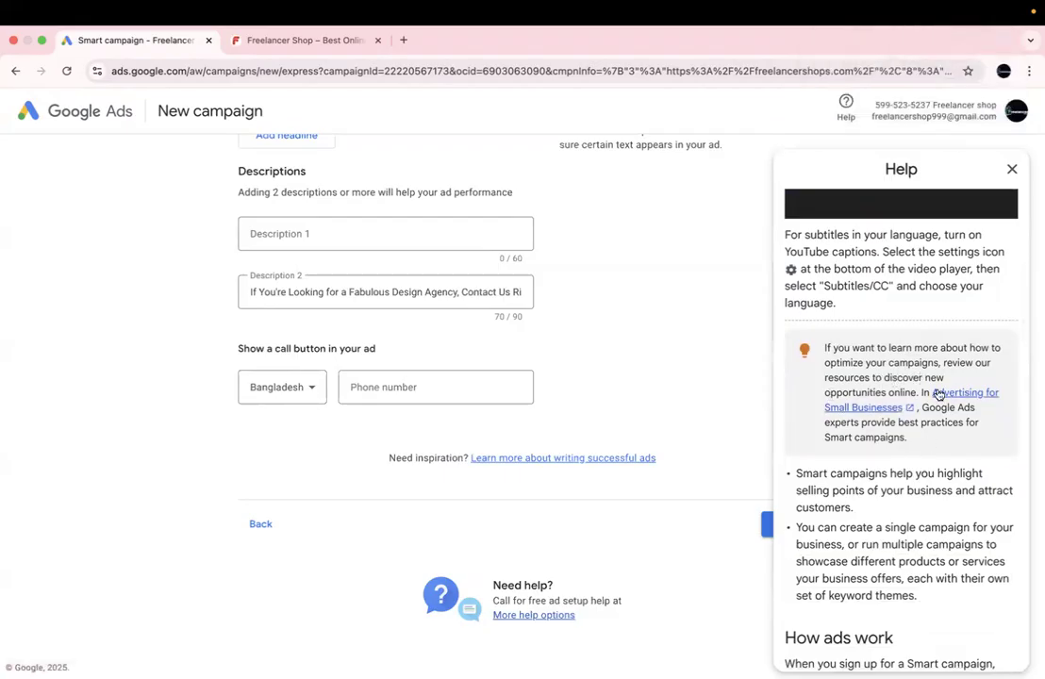
pyautogui.scroll(5, 632, 369)
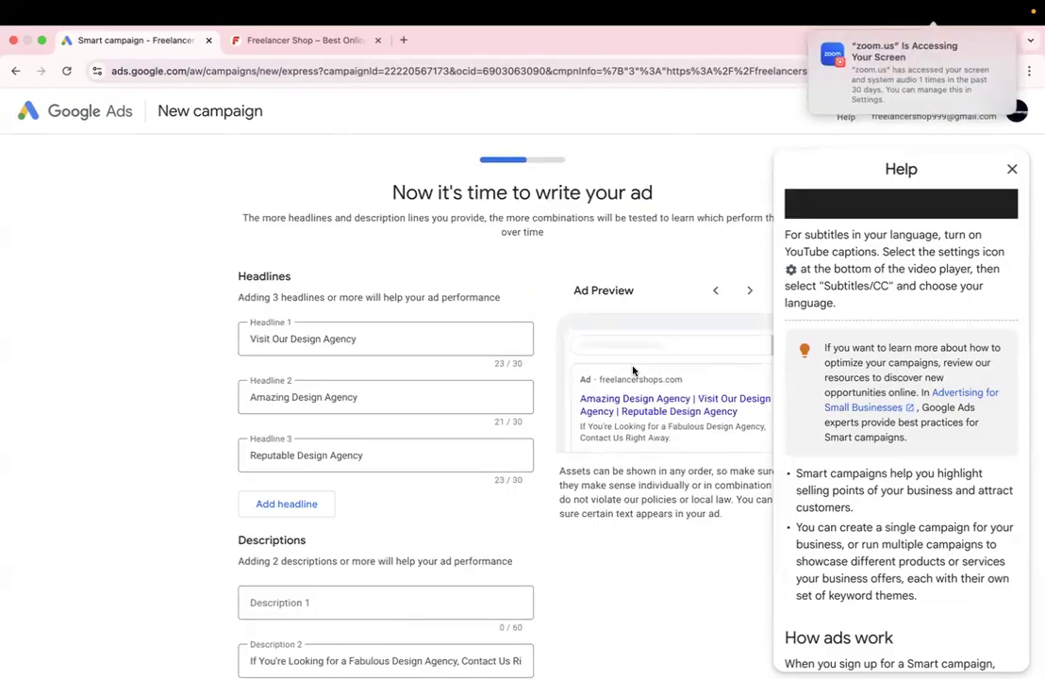
# Step: Close the help article and go back from the ad-writing form to the main advertising goal page
pyautogui.click(1012, 169)
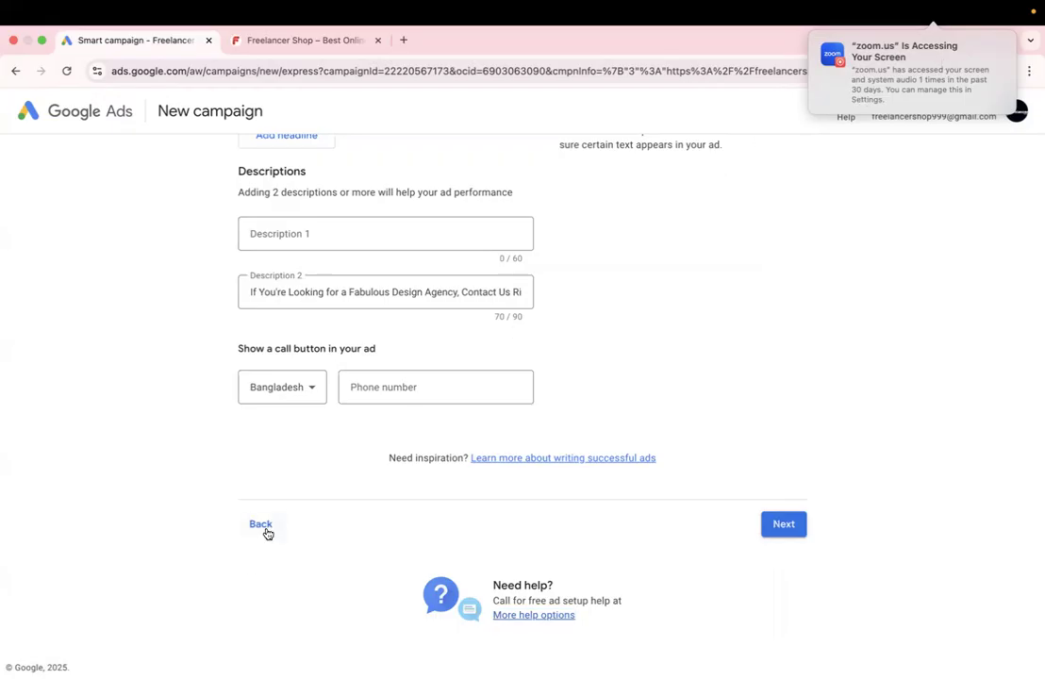
pyautogui.scroll(5, 268, 534)
pyautogui.scroll(-5, 268, 535)
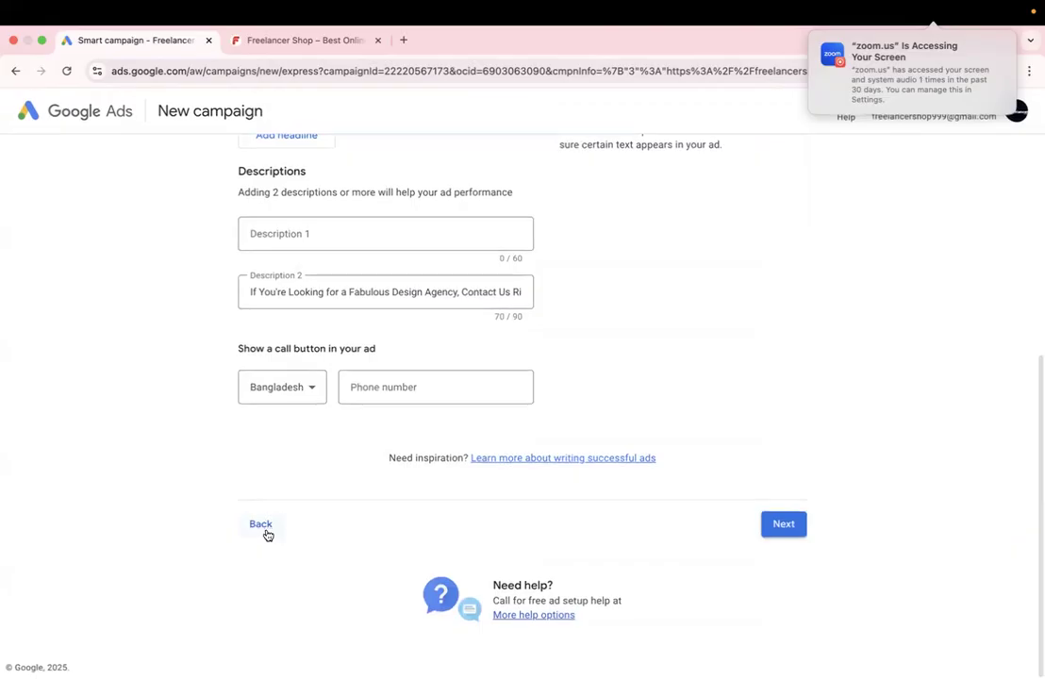
pyautogui.click(267, 532)
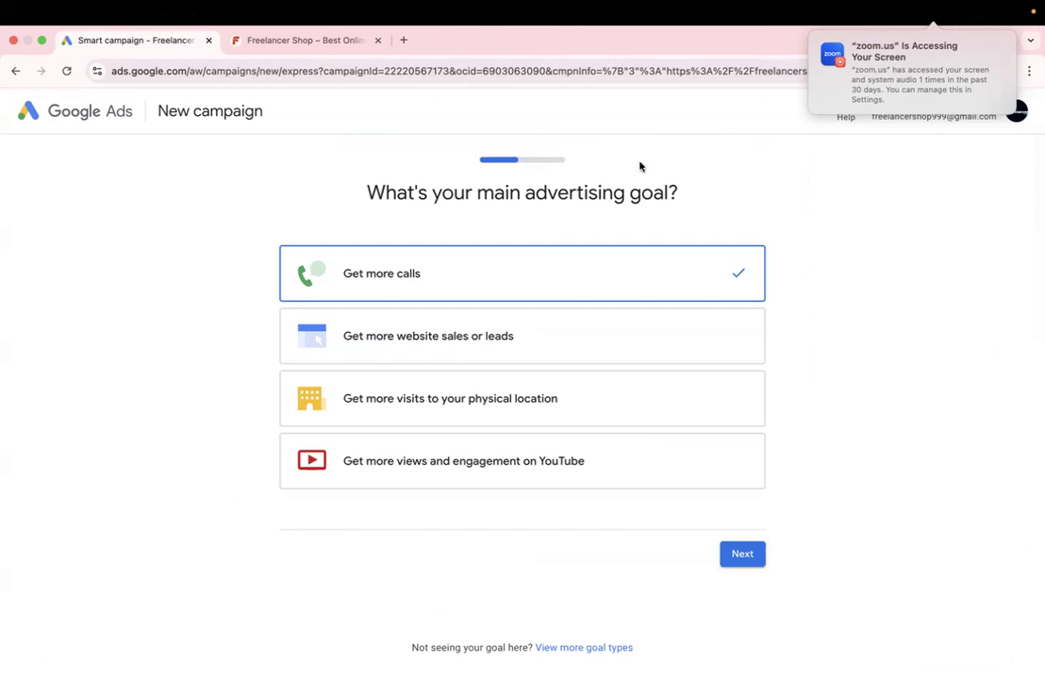
# Step: Search Google for "keyword planner" in a new browser tab
pyautogui.click(404, 39)
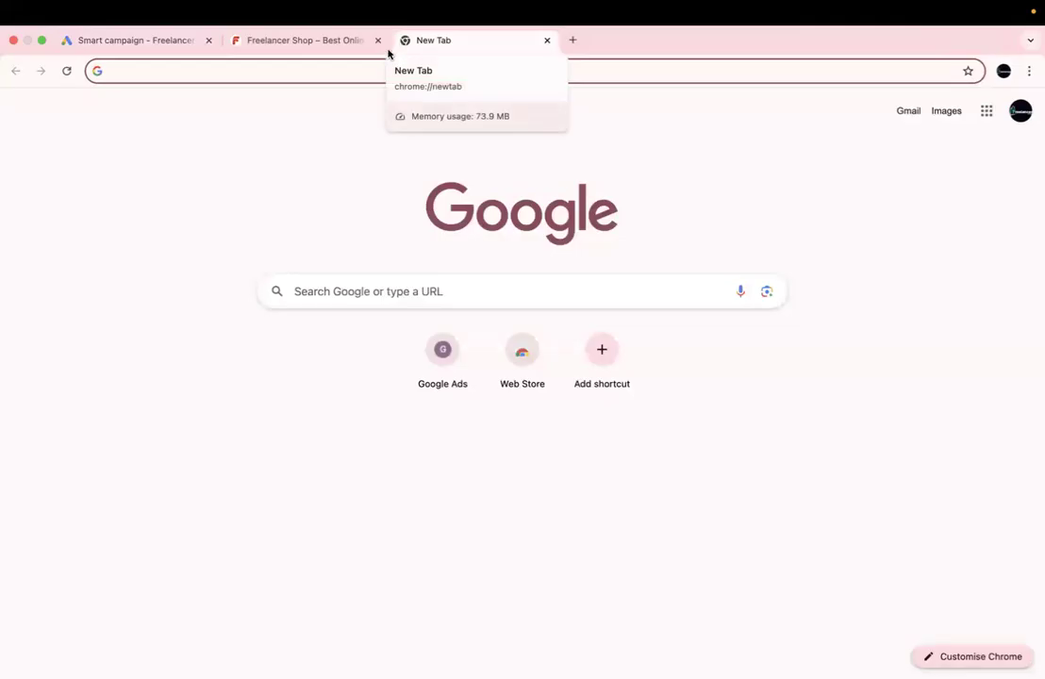
pyautogui.click(197, 69)
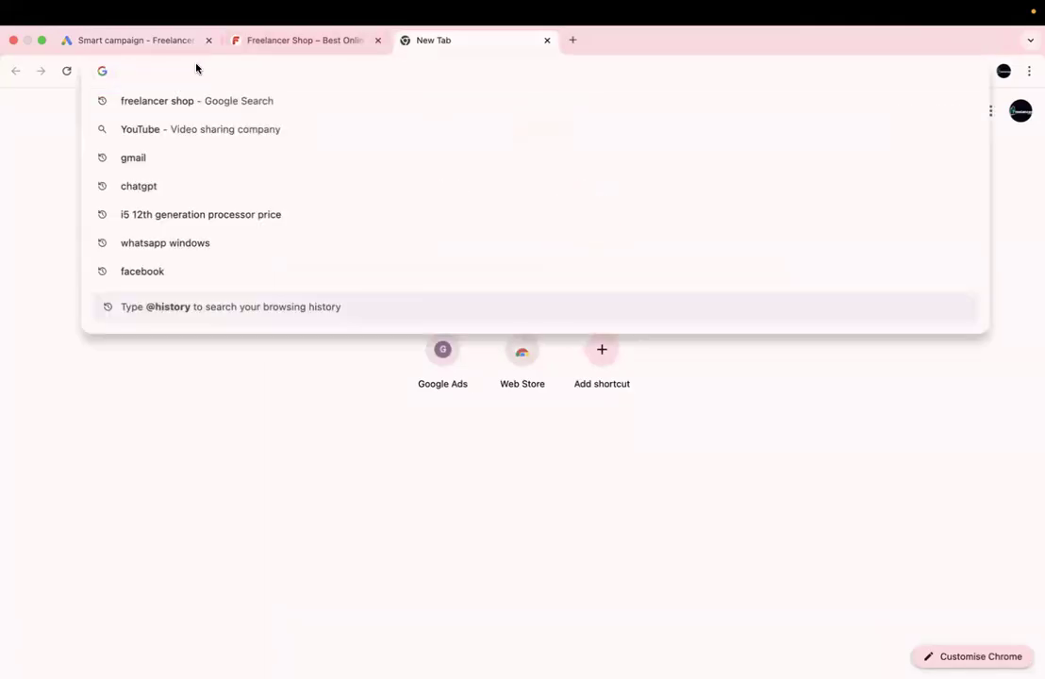
pyautogui.write('ke')
pyautogui.write('y')
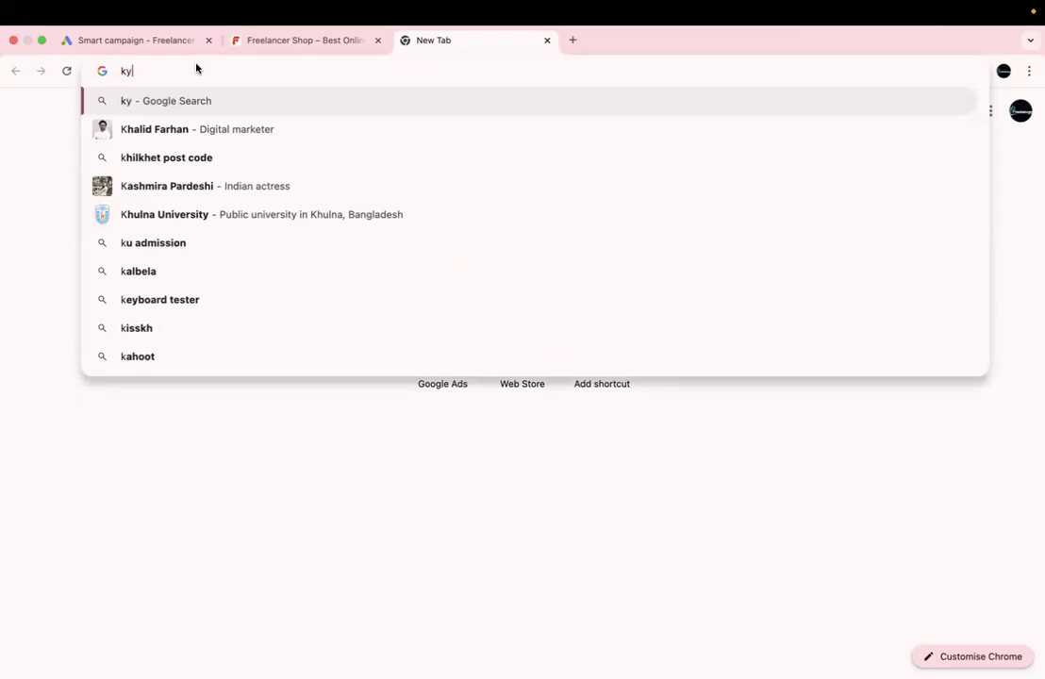
pyautogui.press('BackSpace')
pyautogui.write('eywor')
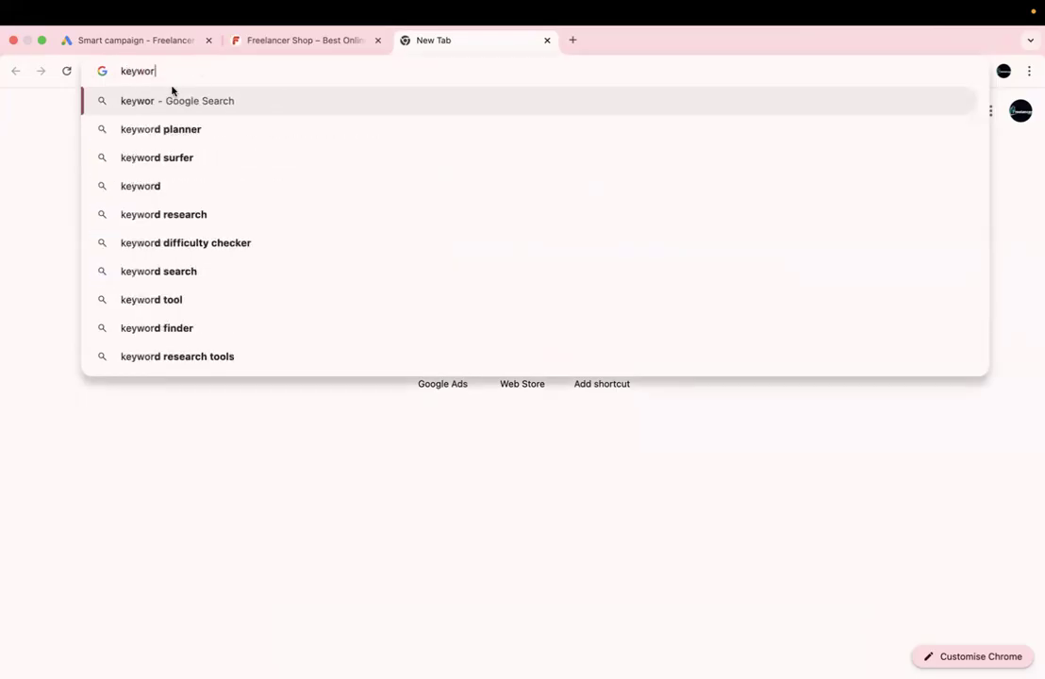
pyautogui.click(144, 129)
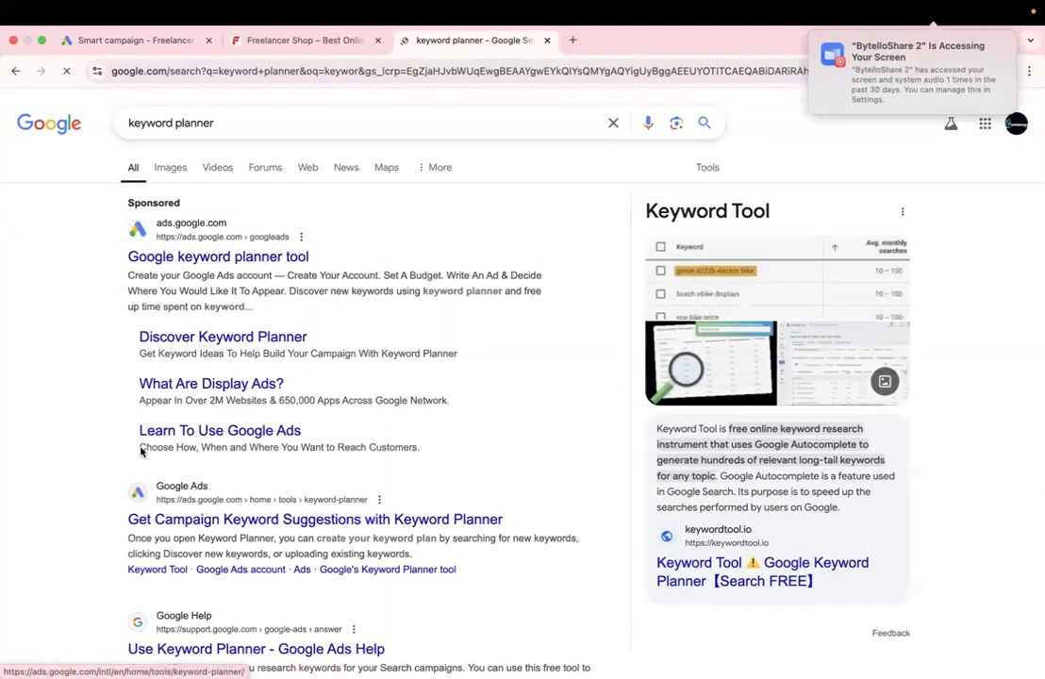
# Step: Go to Keyword Planner from its Google Ads page and continue past the business information to the account-linking page
pyautogui.scroll(-4, 141, 453)
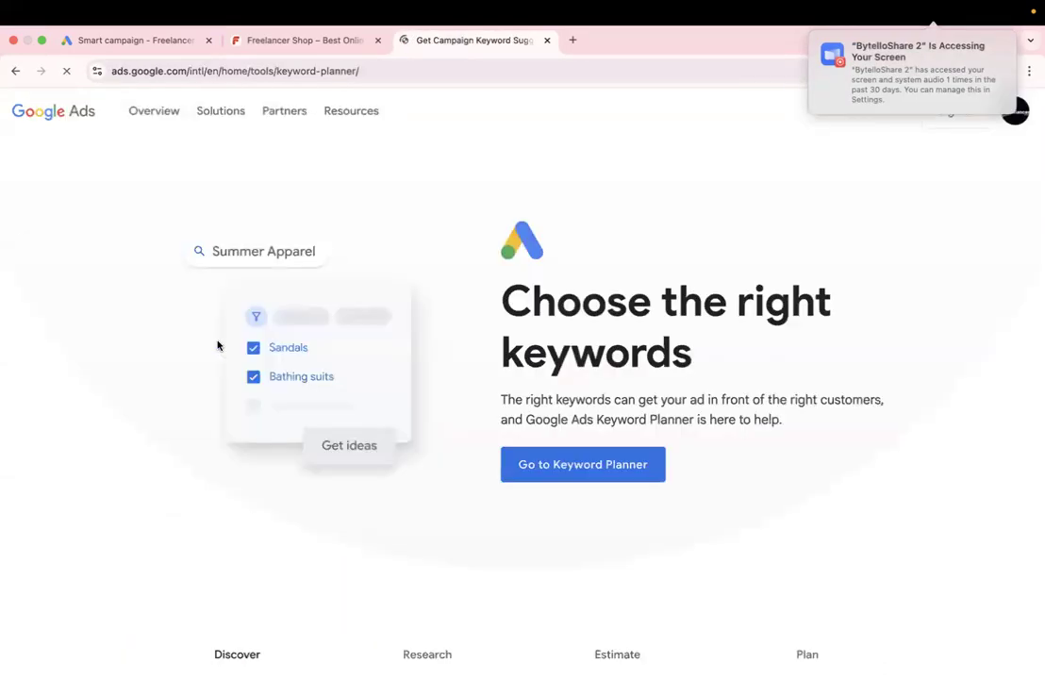
pyautogui.click(591, 475)
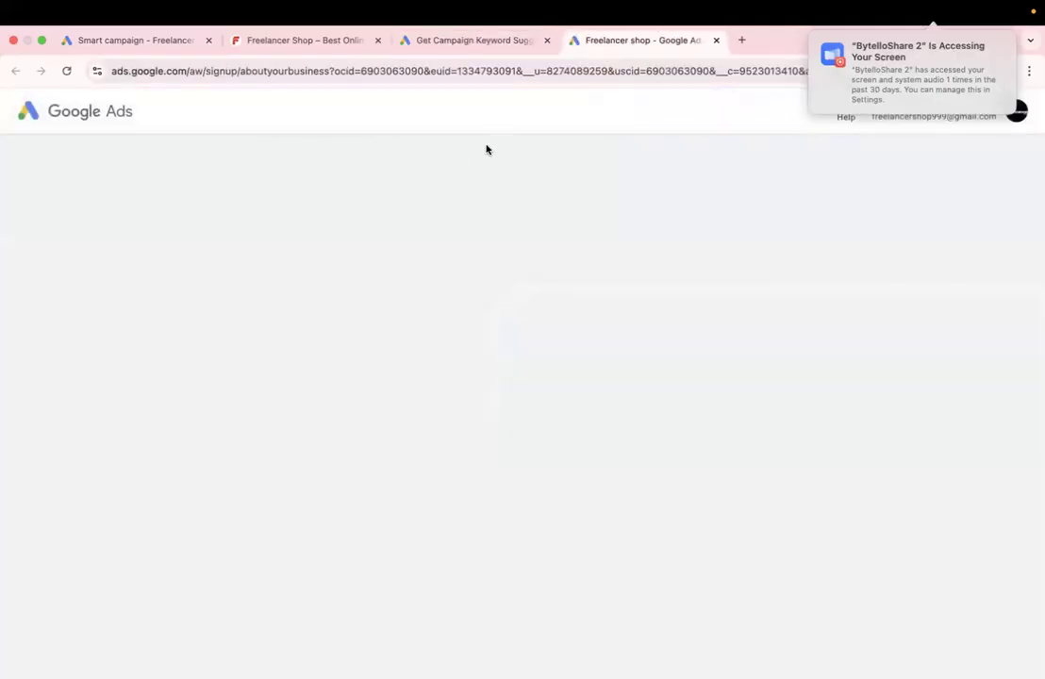
pyautogui.scroll(-1, 426, 385)
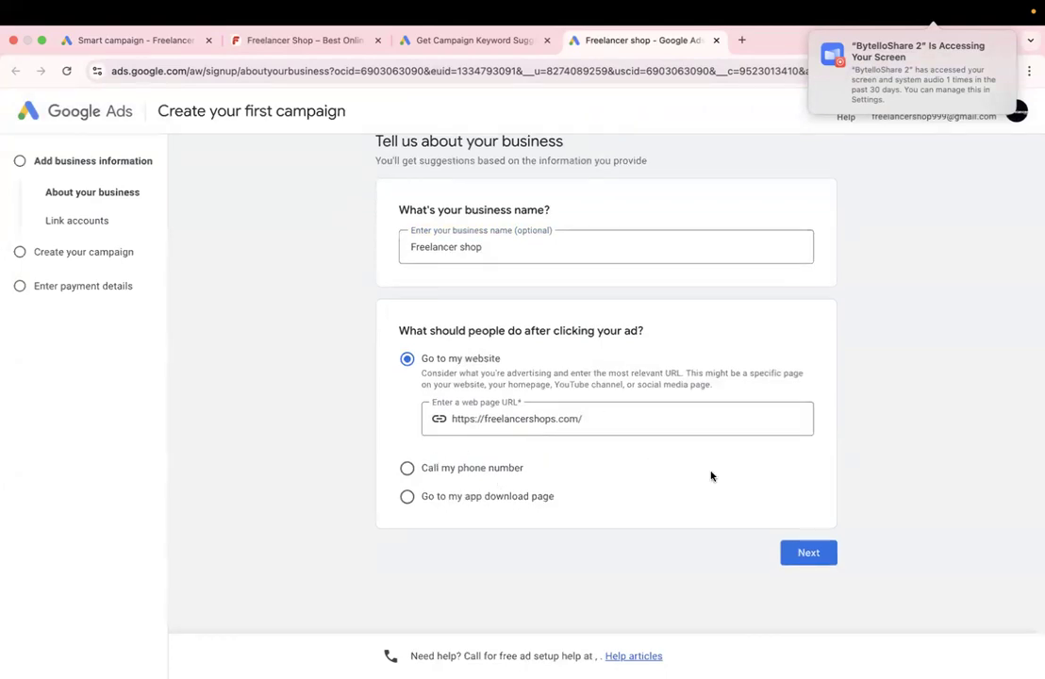
pyautogui.click(808, 562)
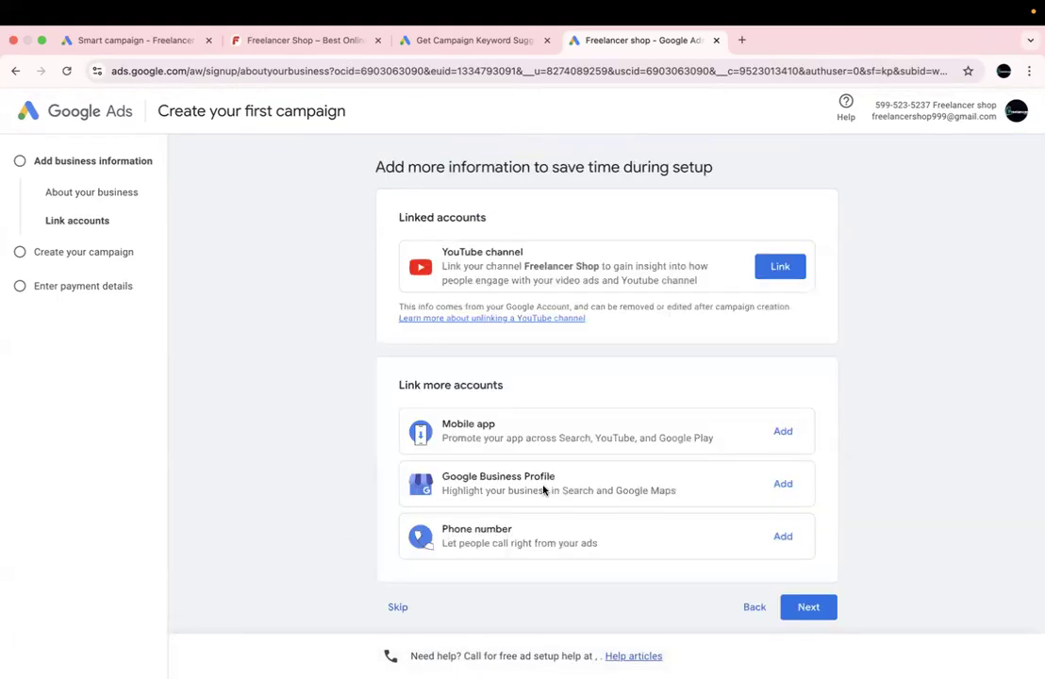
# Step: Open the help articles from the account-linking page, skim the "Final URL: Definition" article and close the help panel
pyautogui.scroll(-1, 533, 505)
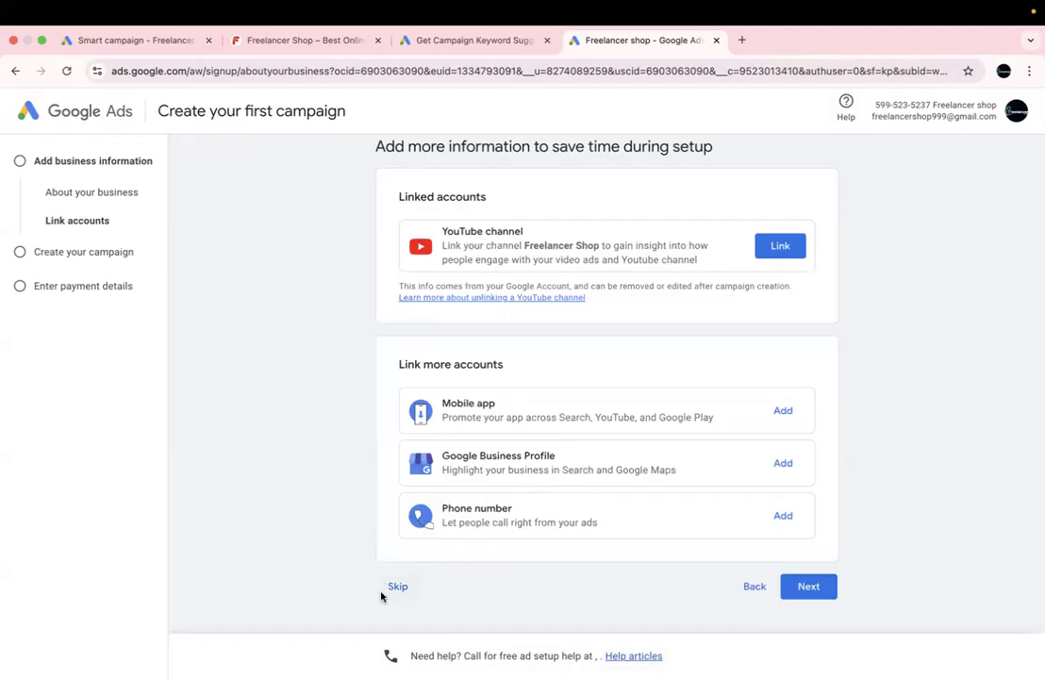
pyautogui.press('Tab')
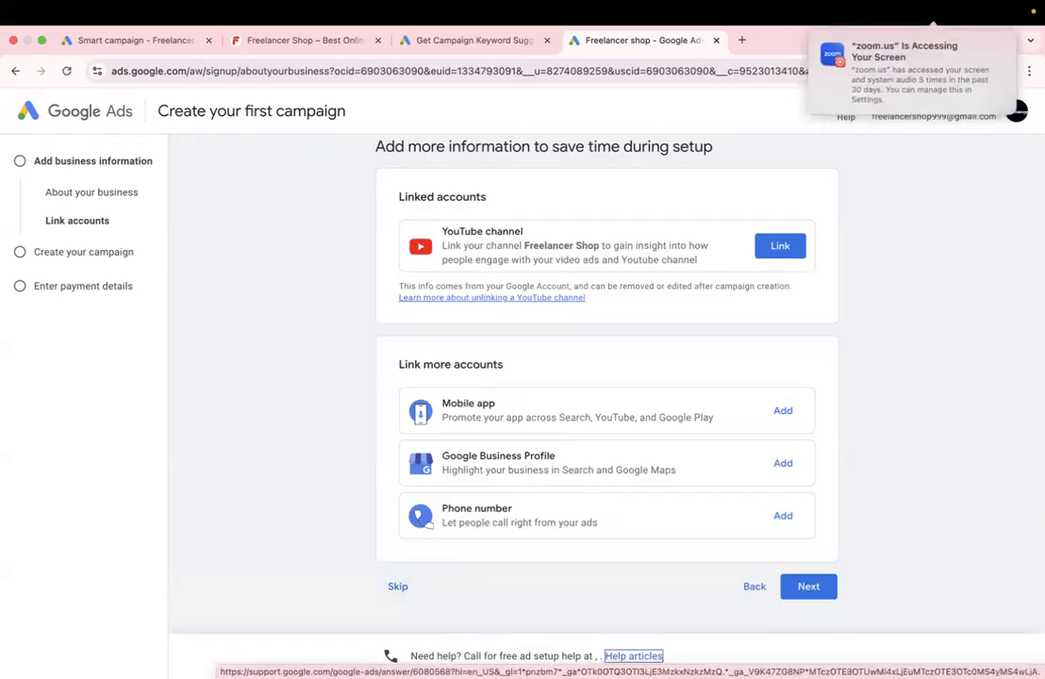
pyautogui.press('Return')
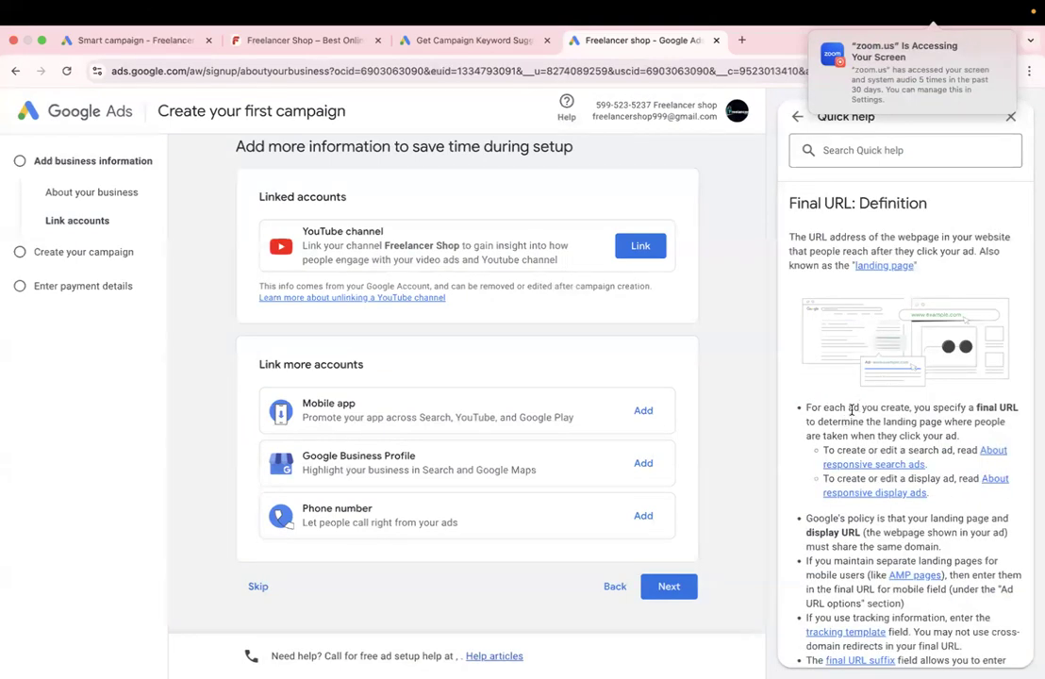
pyautogui.scroll(-2, 852, 410)
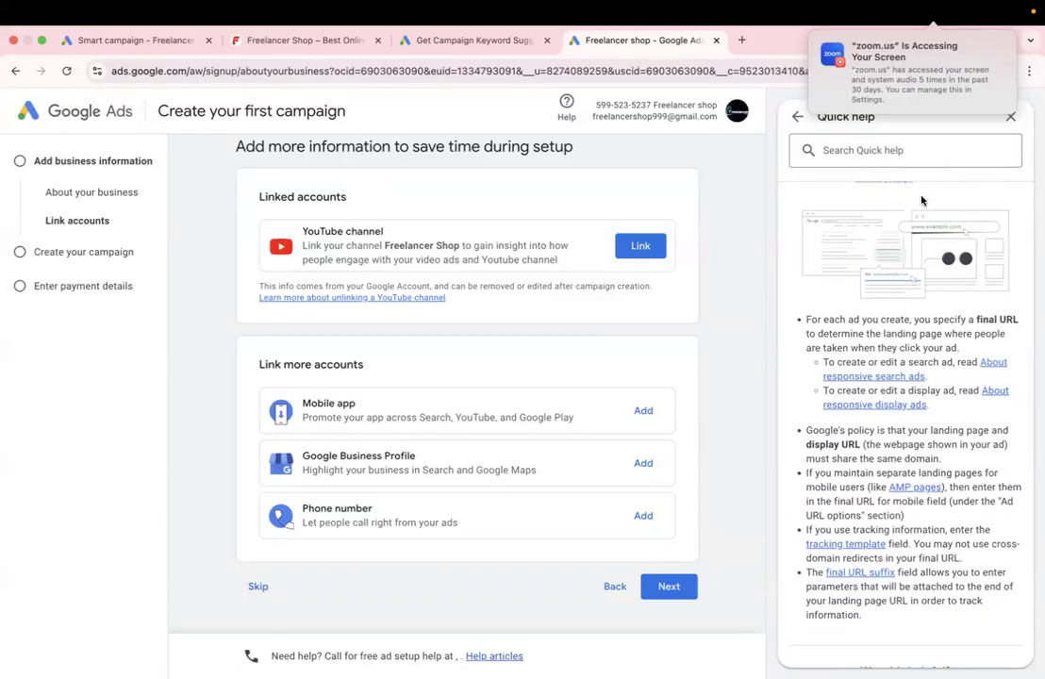
pyautogui.click(1010, 116)
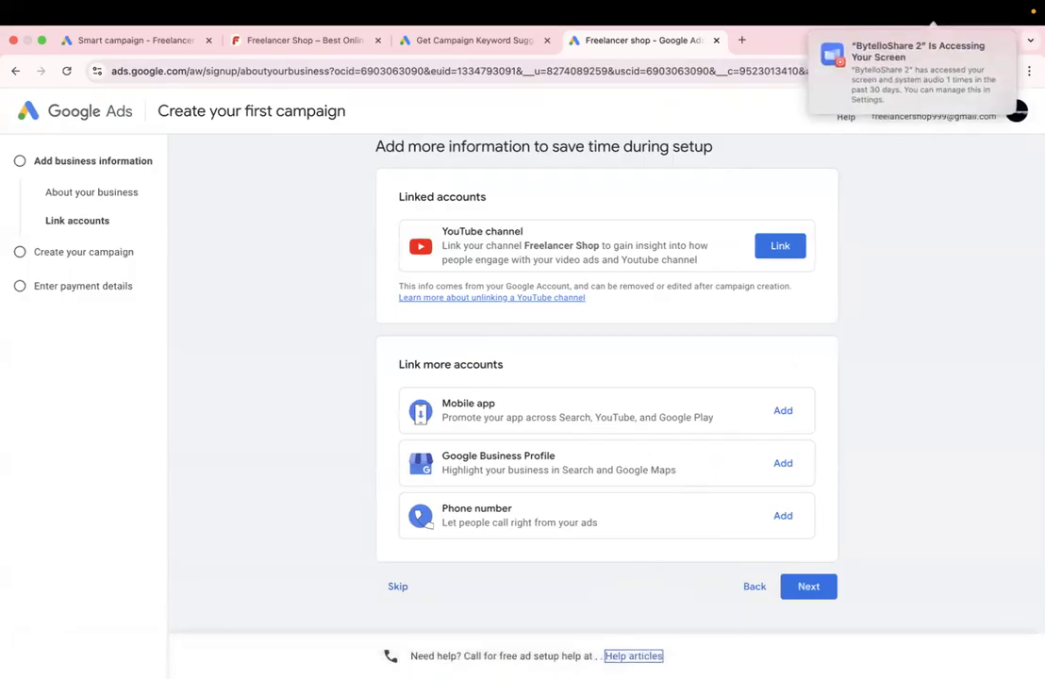
# Step: Search Quick help for "dashboard" and open the "Create and edit dashboards" article
pyautogui.click(634, 657)
pyautogui.click(842, 153)
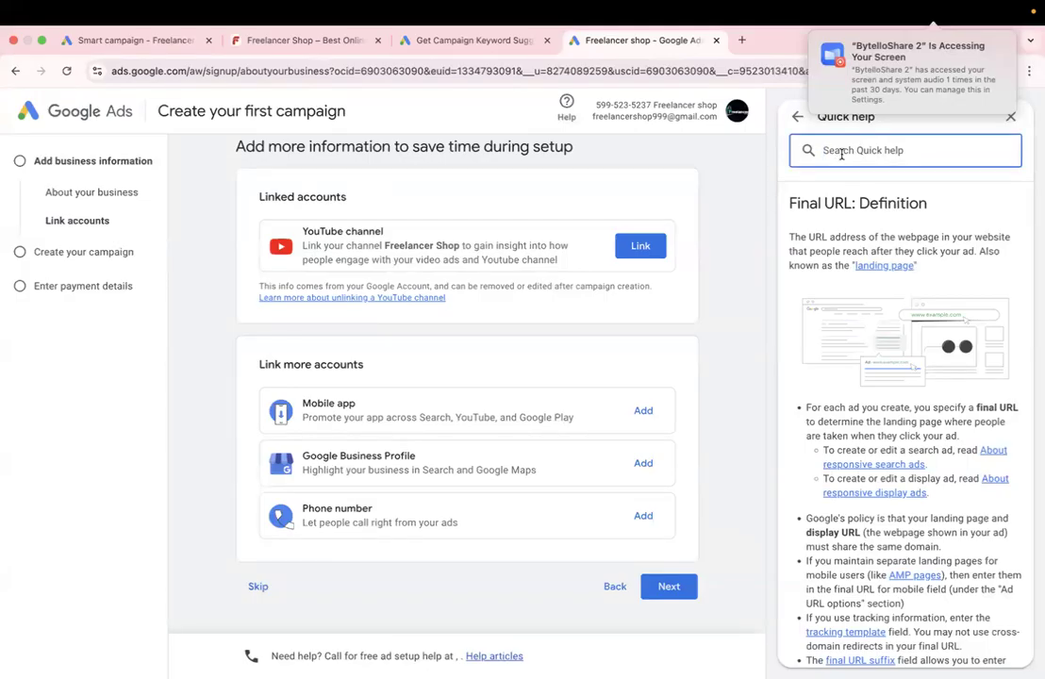
pyautogui.write('dashboard')
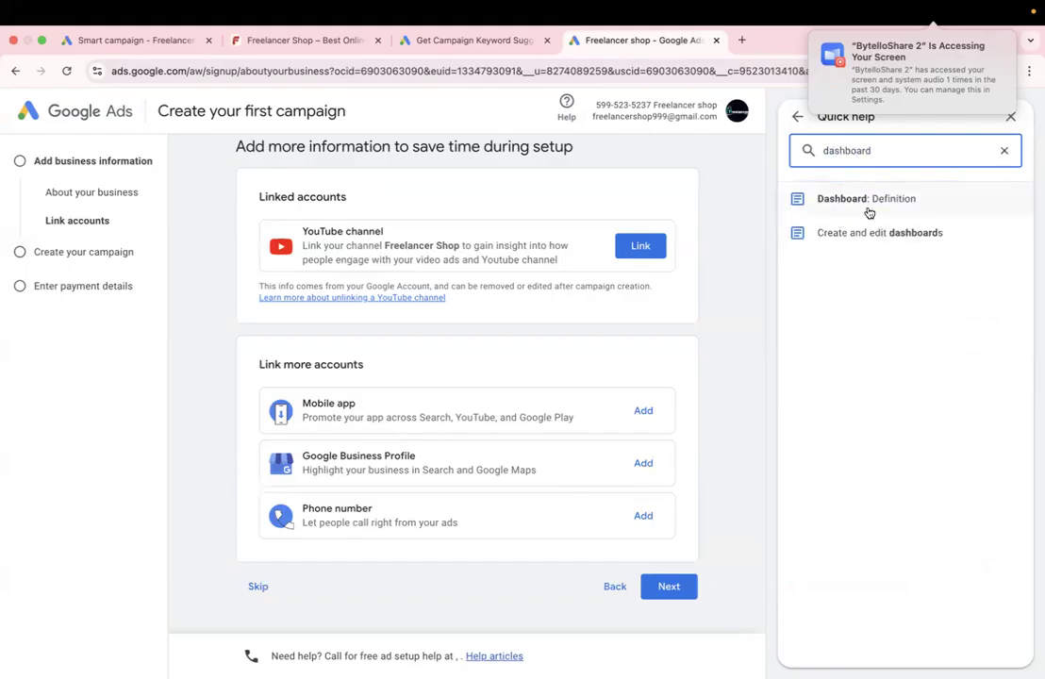
pyautogui.click(839, 234)
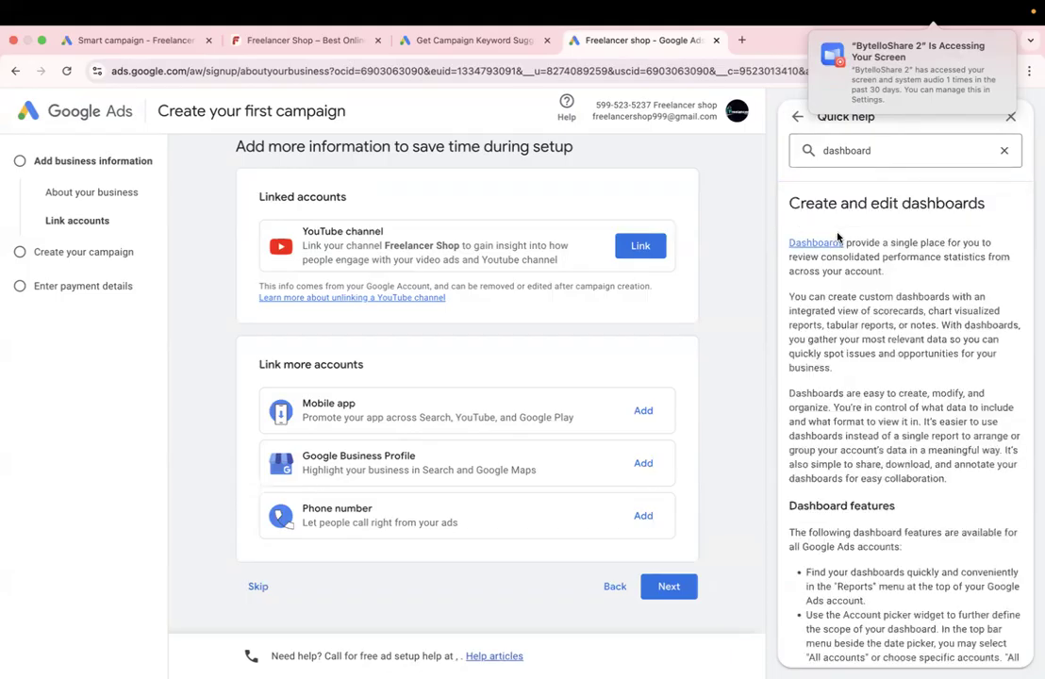
# Step: Read through the article to the "How to create a dashboard" instructions and open the linked Dashboards page
pyautogui.scroll(-4, 850, 350)
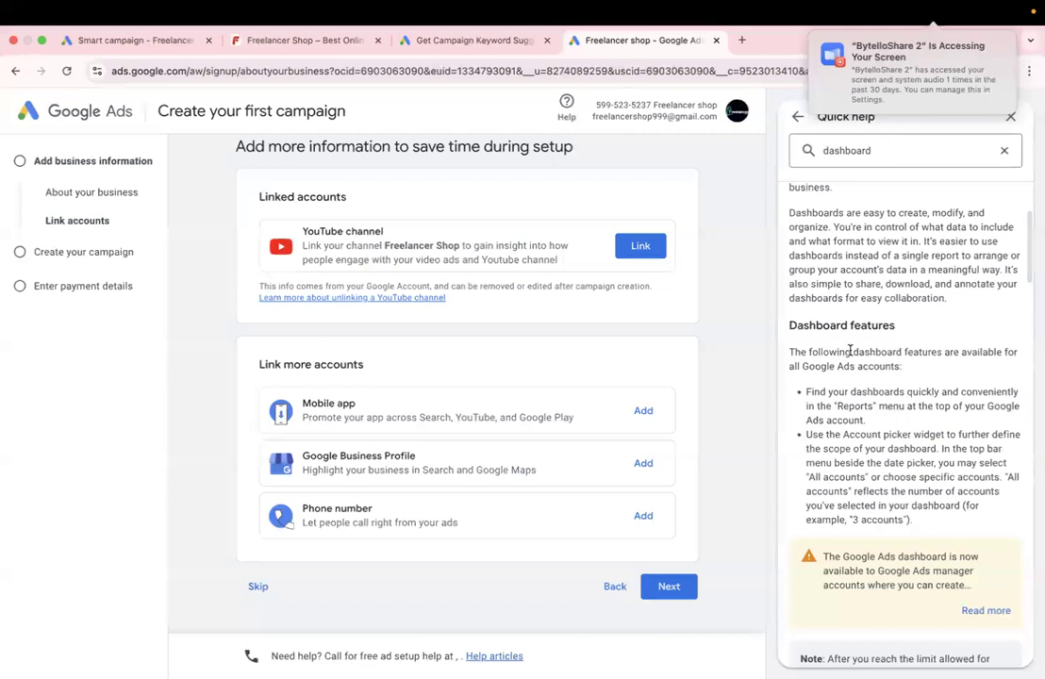
pyautogui.scroll(-8, 907, 334)
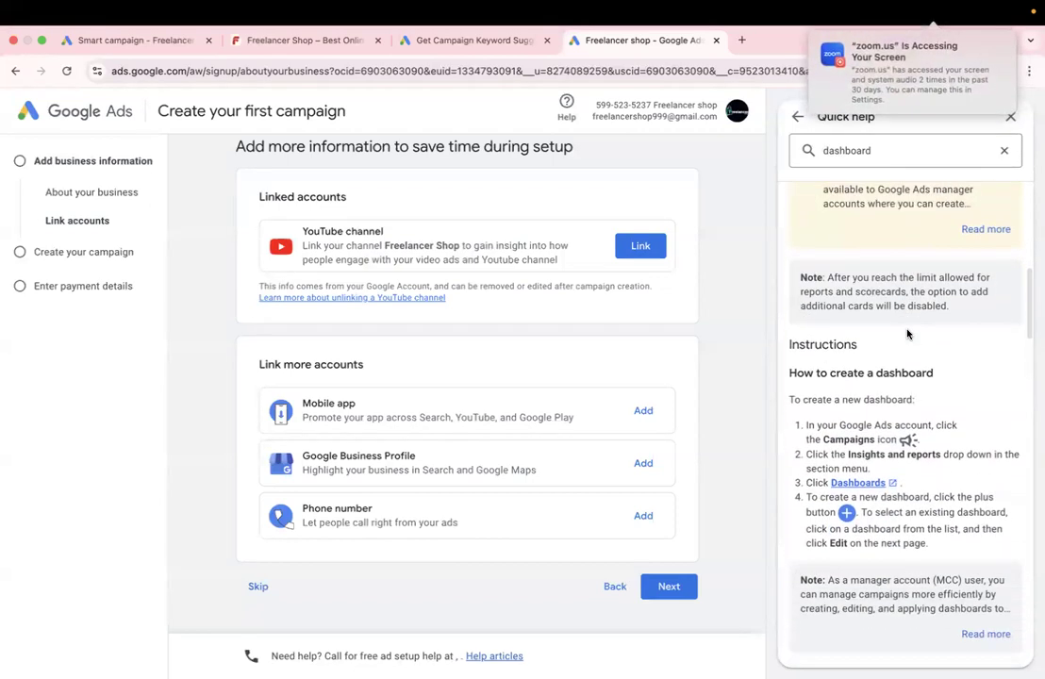
pyautogui.scroll(-8, 907, 334)
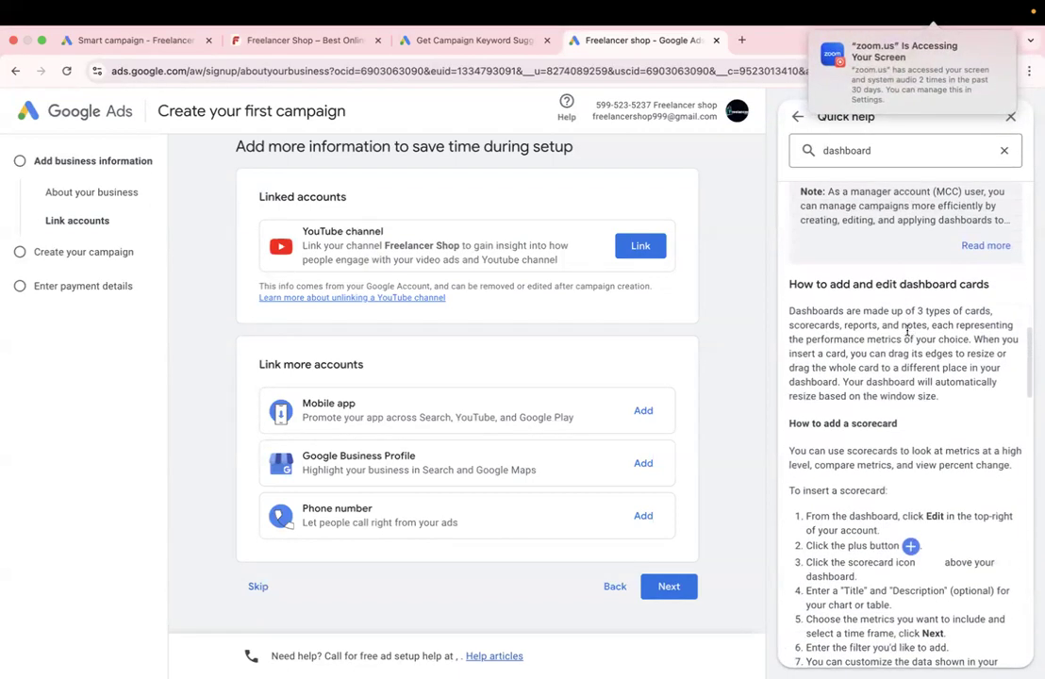
pyautogui.scroll(15, 887, 301)
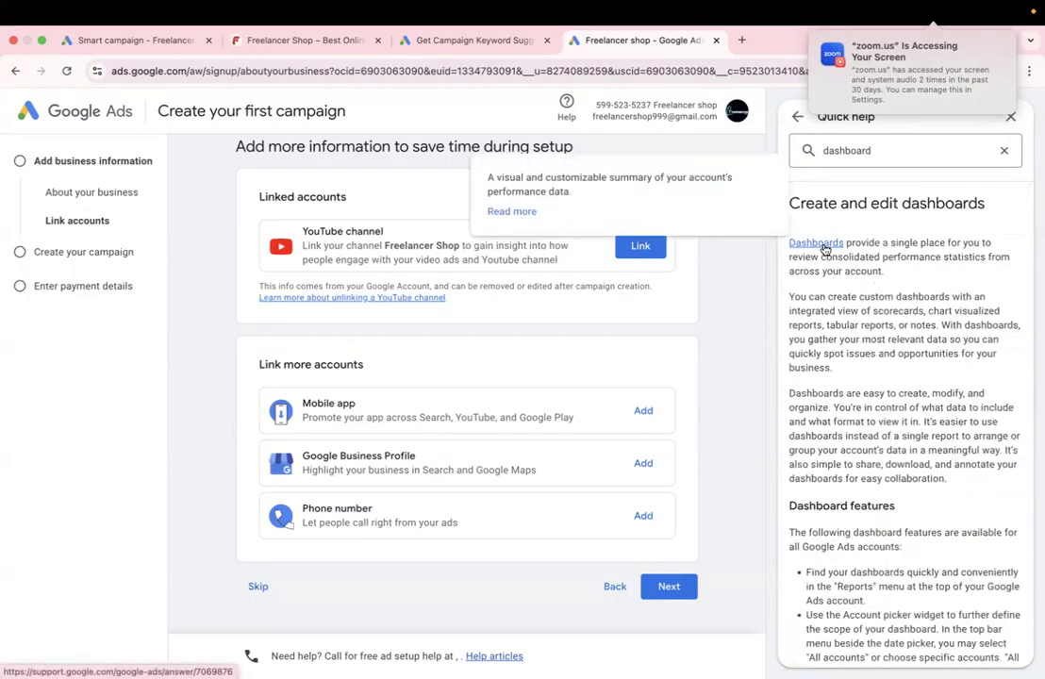
pyautogui.moveTo(817, 253)
pyautogui.scroll(-6, 830, 419)
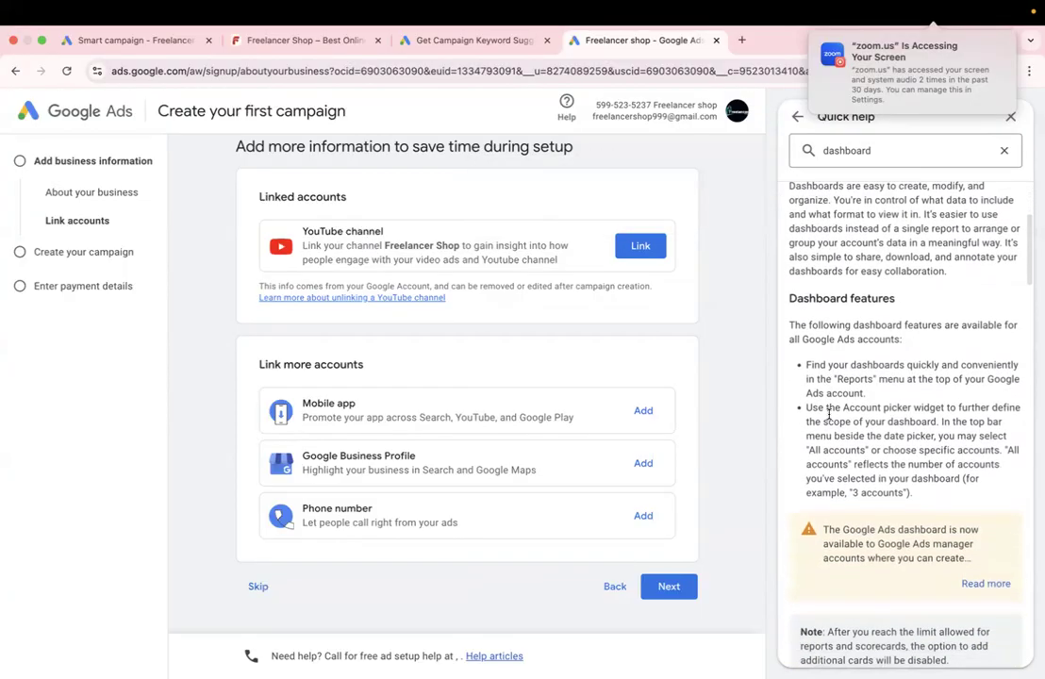
pyautogui.scroll(-6, 829, 415)
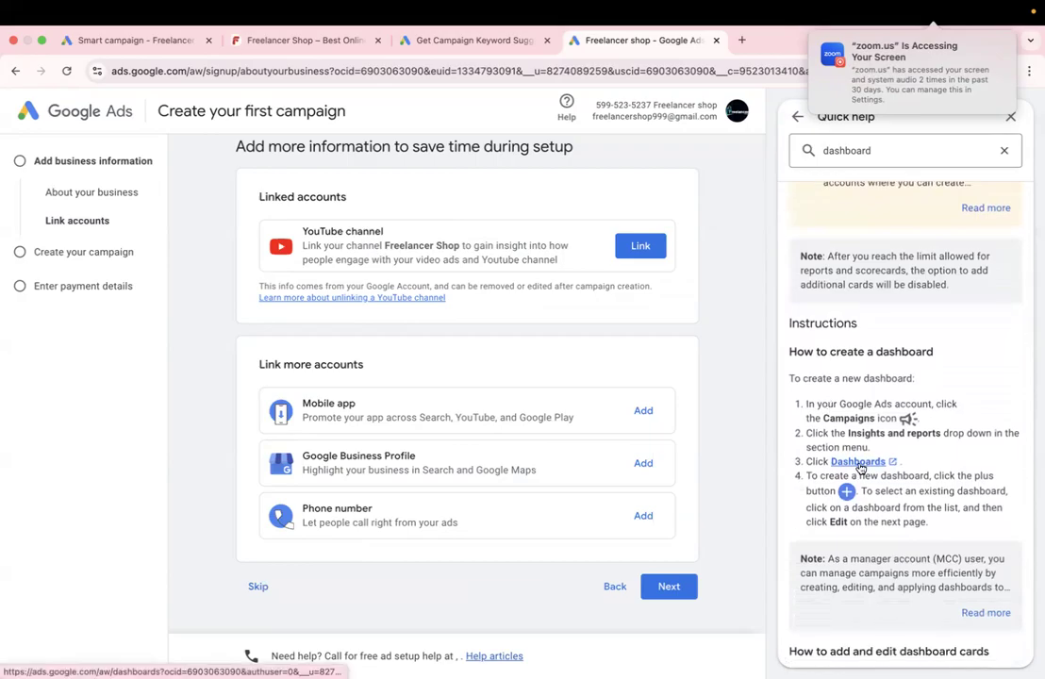
pyautogui.click(859, 465)
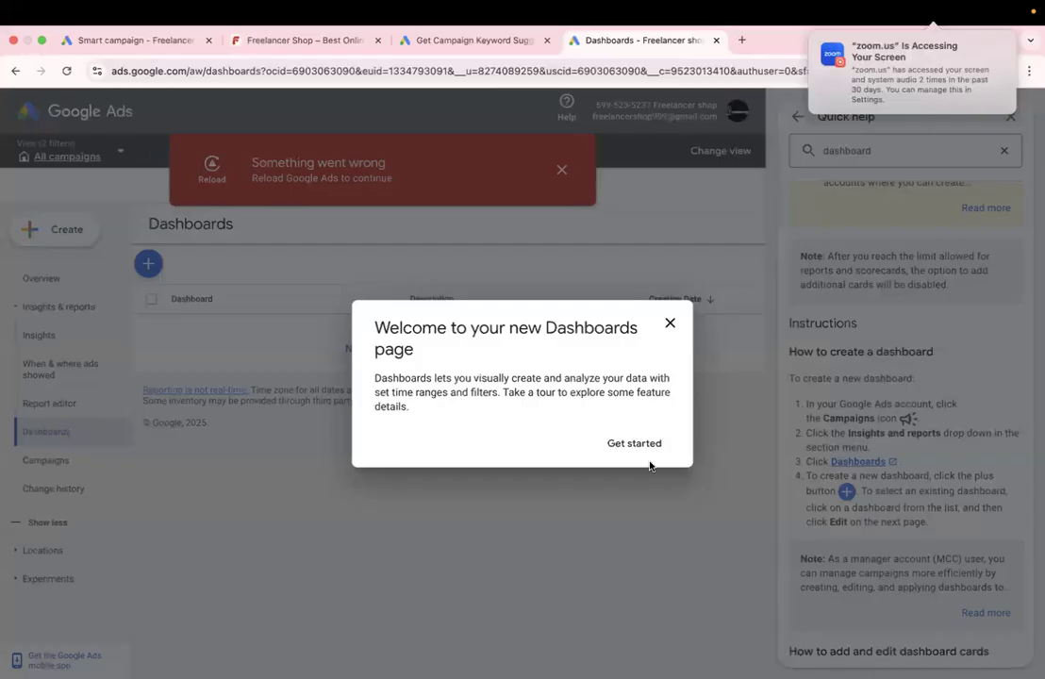
# Step: Get started with the Starter Dashboard and dismiss the error banner, the Quick help panel and the customization tour
pyautogui.click(623, 444)
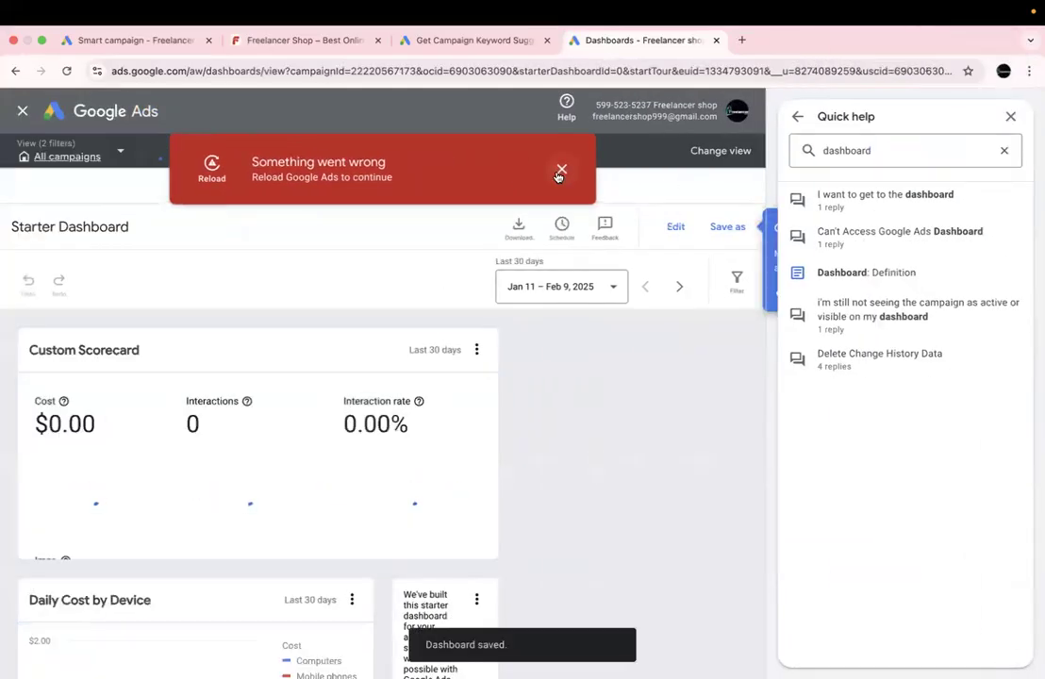
pyautogui.click(560, 170)
pyautogui.click(1010, 116)
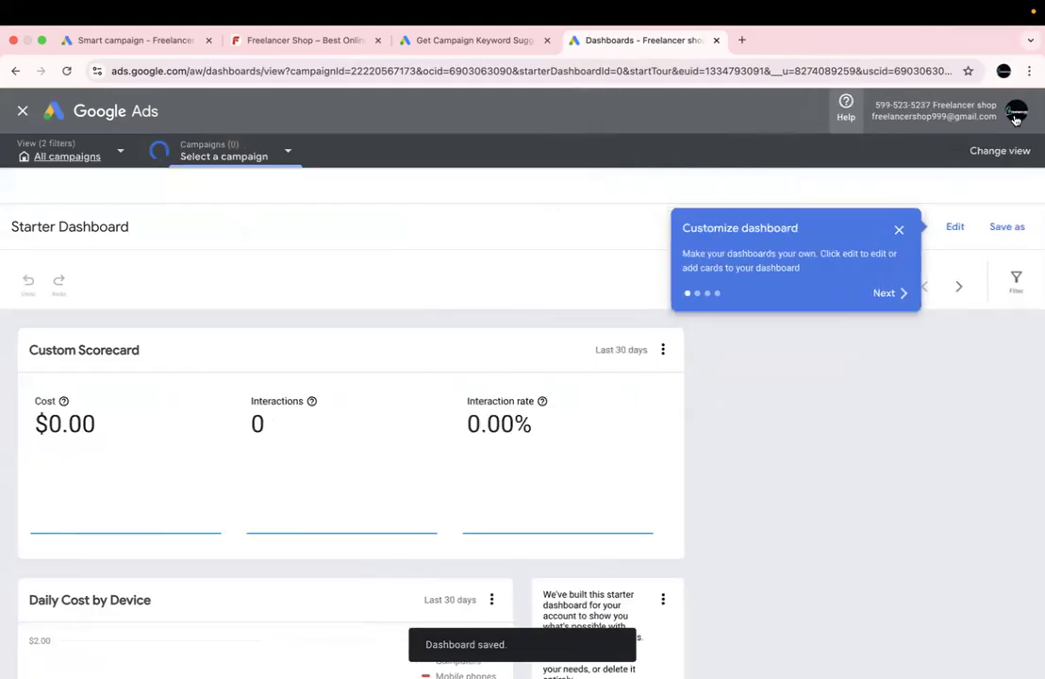
pyautogui.click(899, 230)
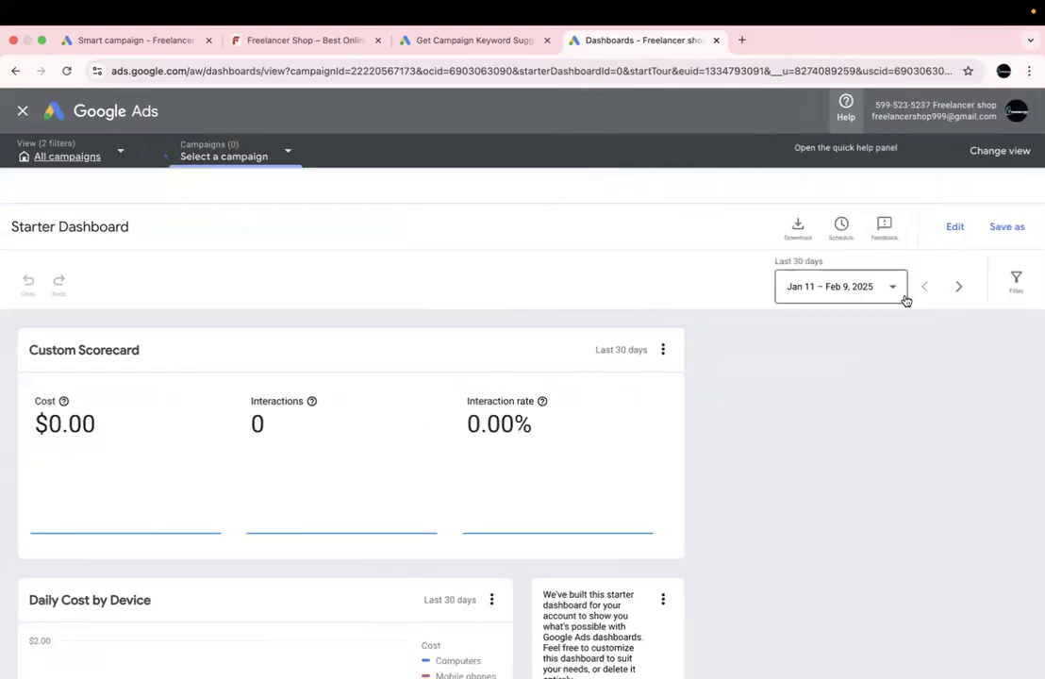
# Step: Inspect the campaign view options and the account switching options, then close the account options
pyautogui.click(31, 162)
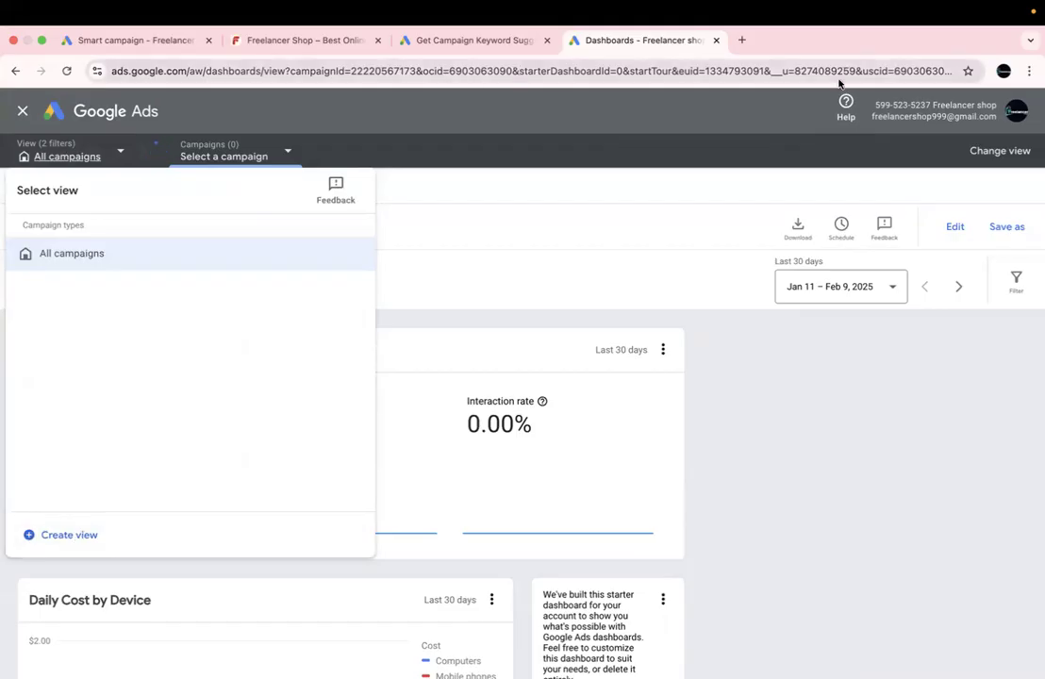
pyautogui.click(1014, 117)
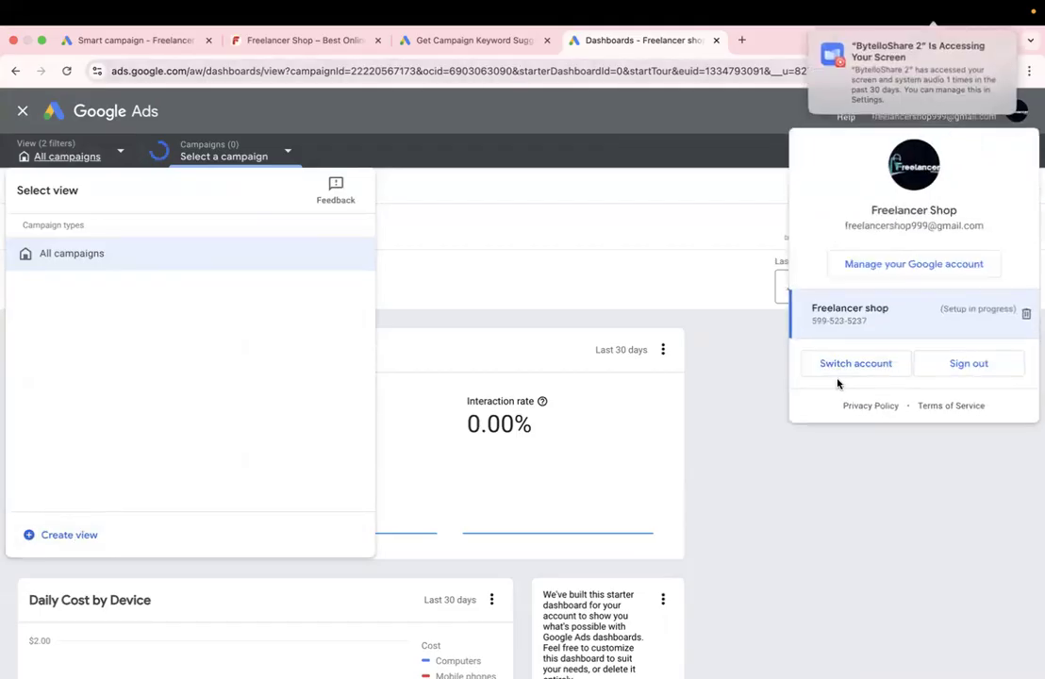
pyautogui.click(762, 400)
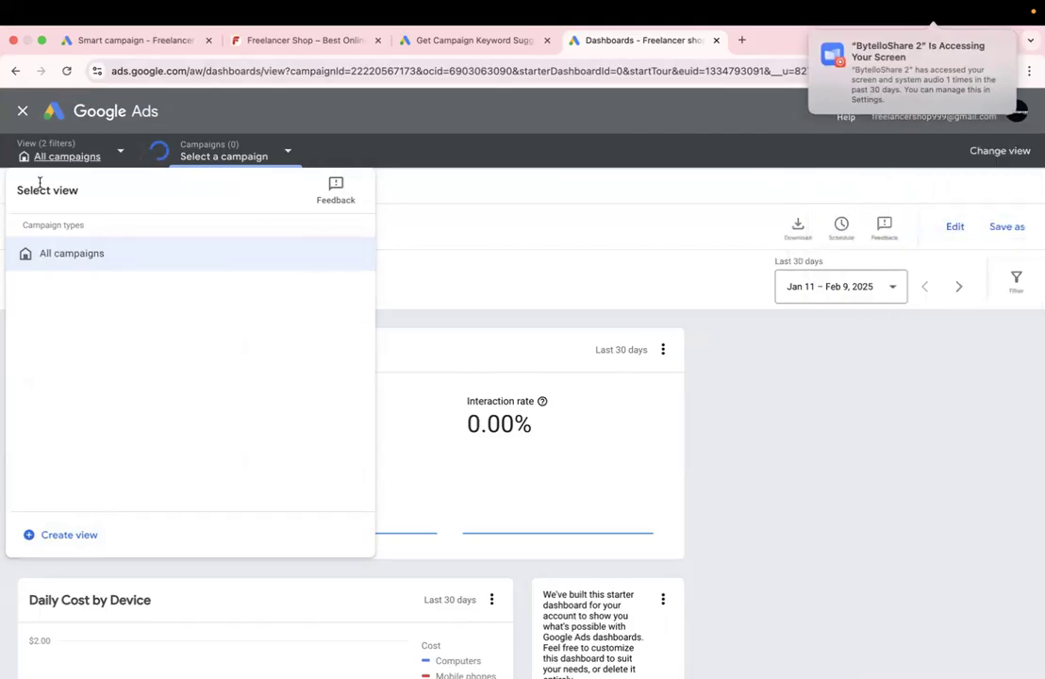
# Step: Look at the form for creating a campaign view, leave its workspace guide and close the form without saving
pyautogui.click(47, 539)
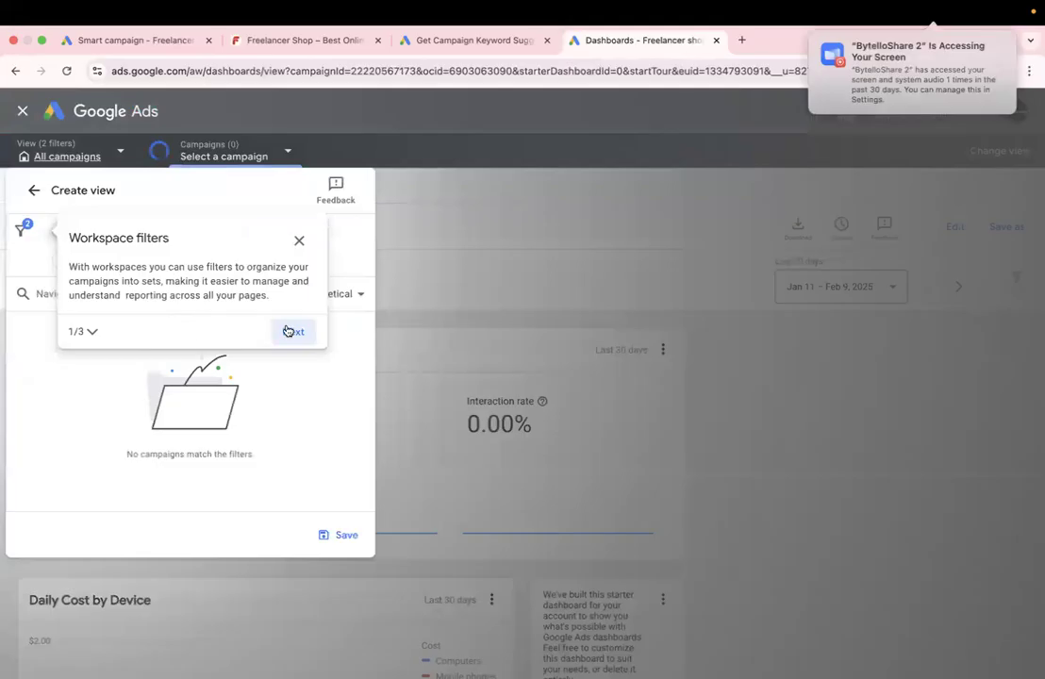
pyautogui.click(288, 331)
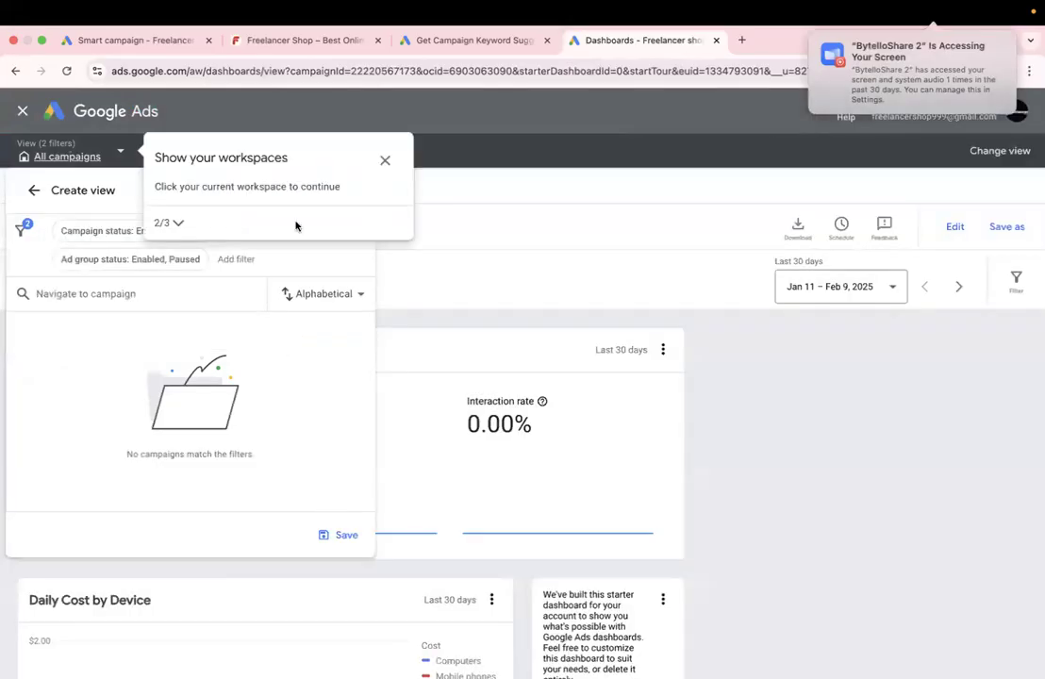
pyautogui.click(385, 160)
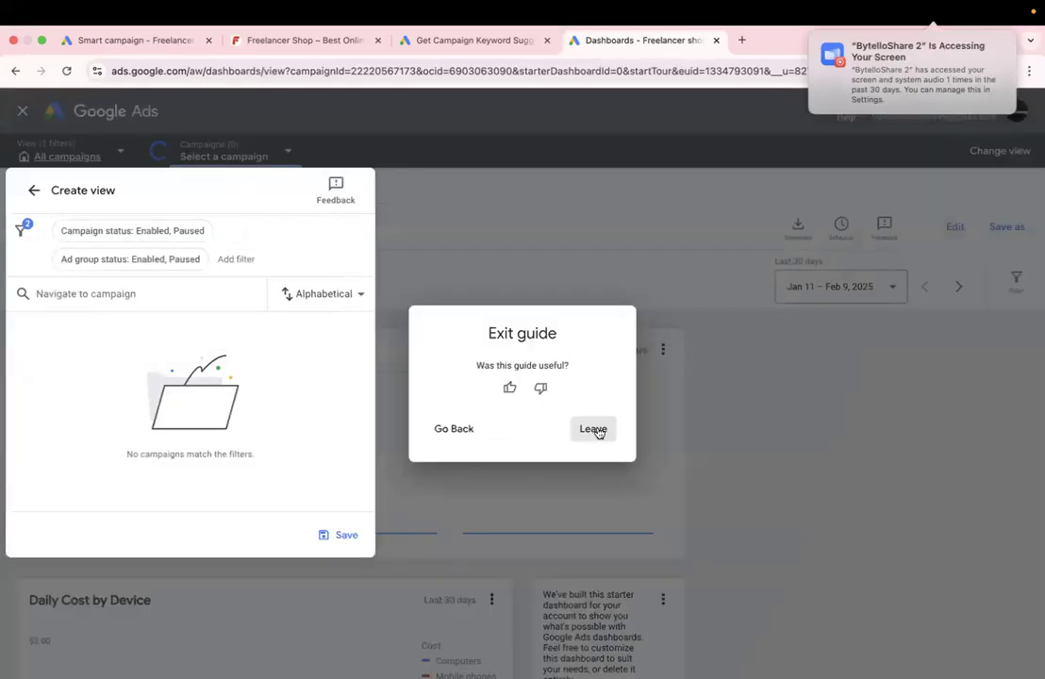
pyautogui.click(594, 430)
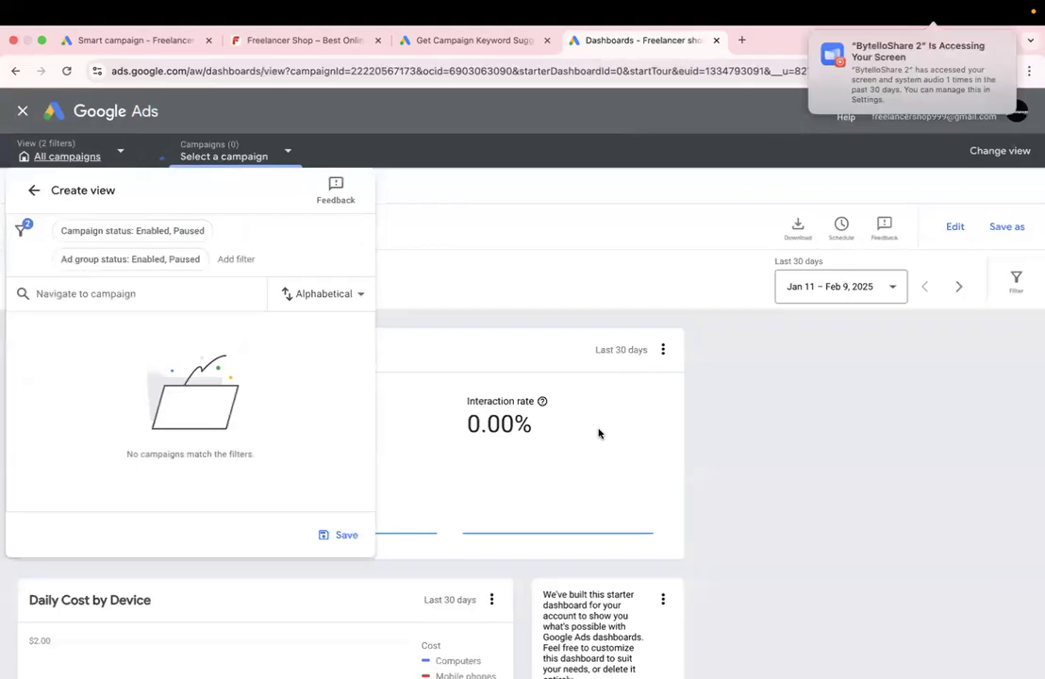
pyautogui.click(58, 165)
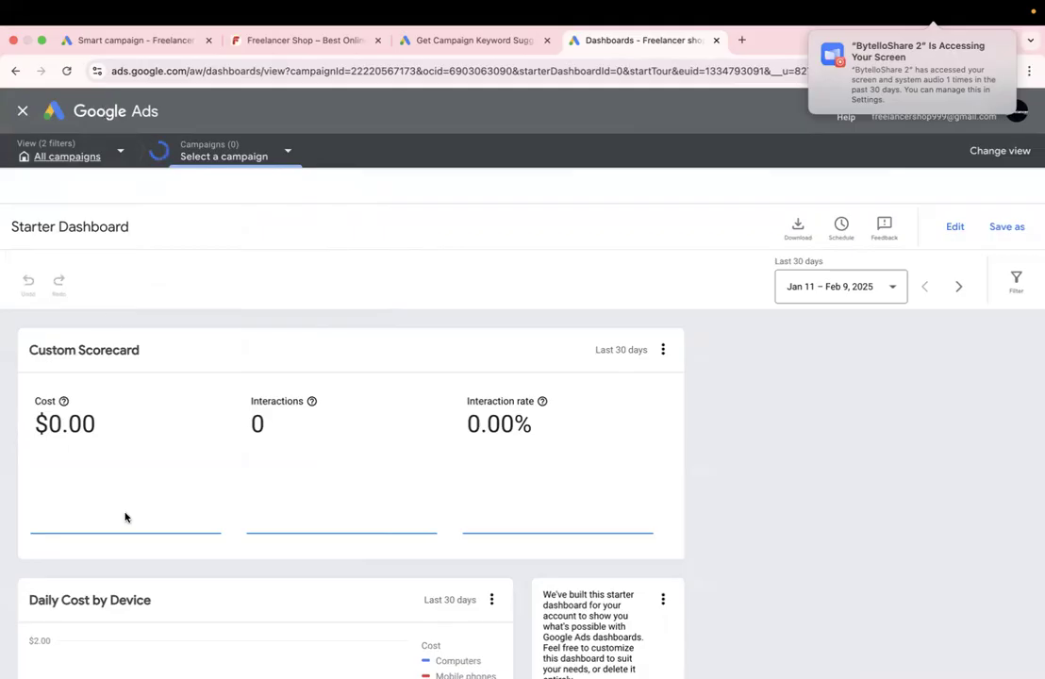
# Step: Look over the Starter Dashboard and clear its campaign status filter so that campaigns of all statuses are included
pyautogui.scroll(-12, 126, 517)
pyautogui.scroll(12, 126, 517)
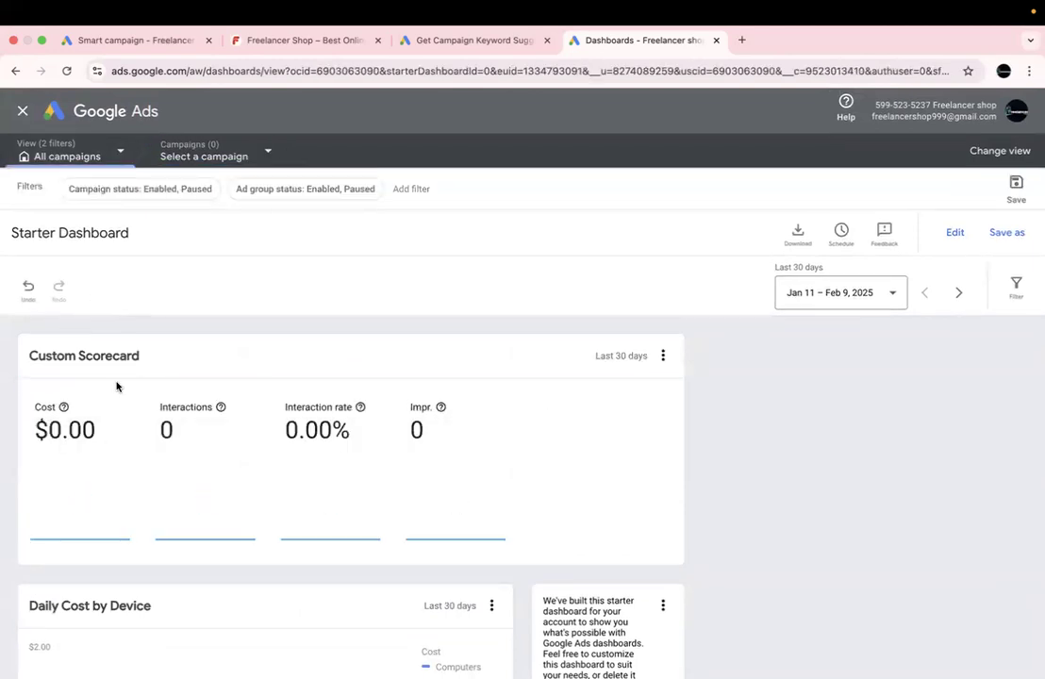
pyautogui.scroll(-6, 117, 386)
pyautogui.scroll(6, 117, 386)
pyautogui.click(180, 161)
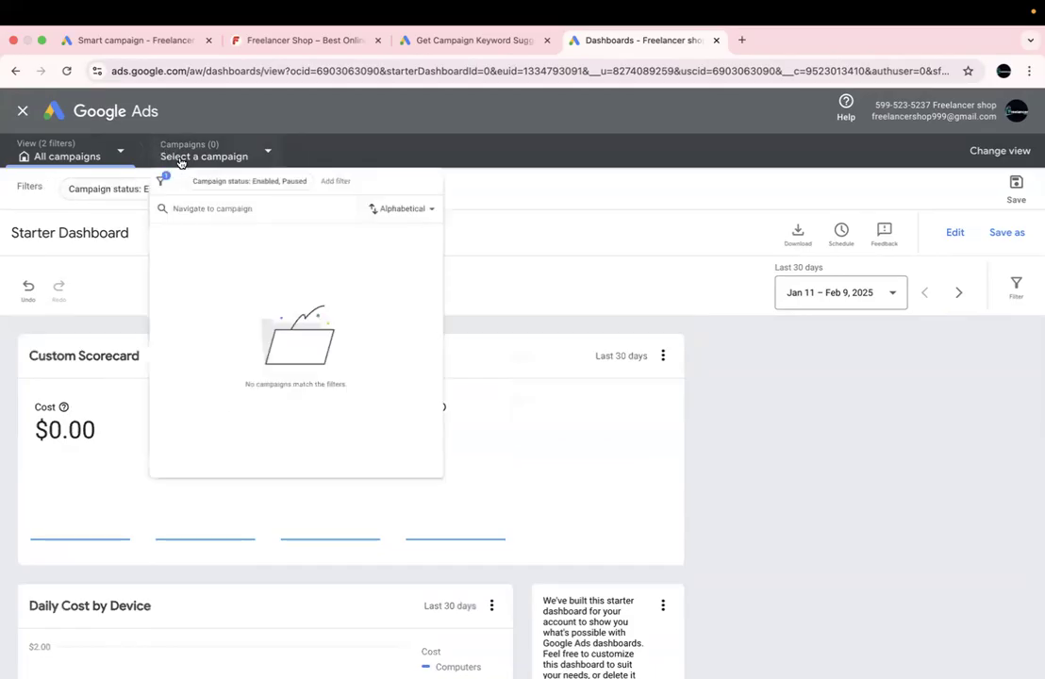
pyautogui.click(283, 189)
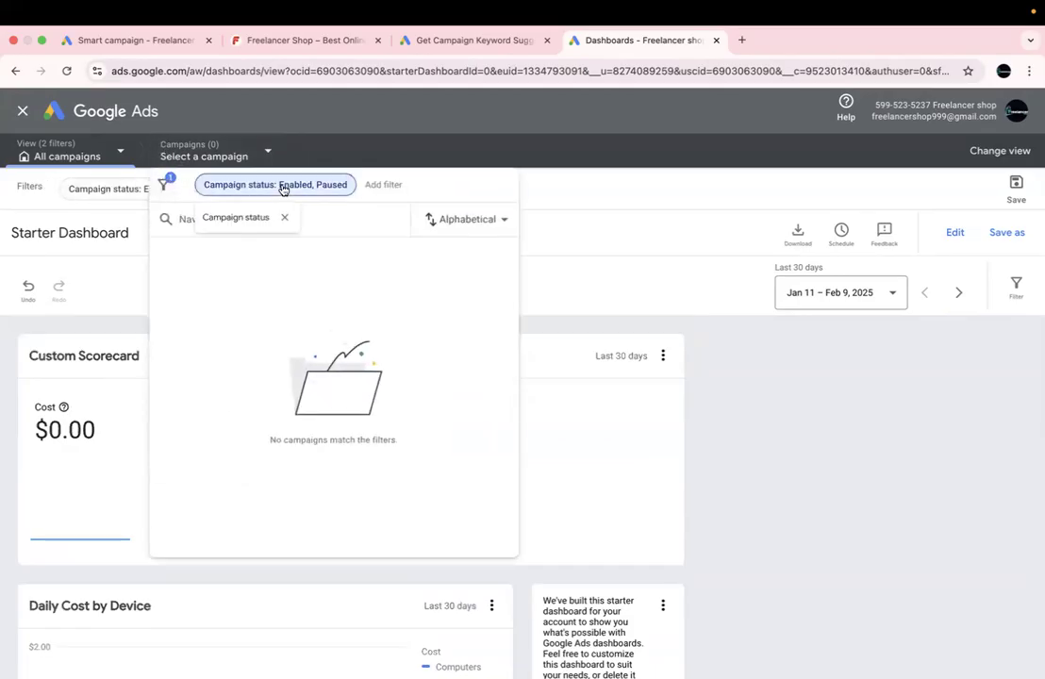
pyautogui.click(218, 269)
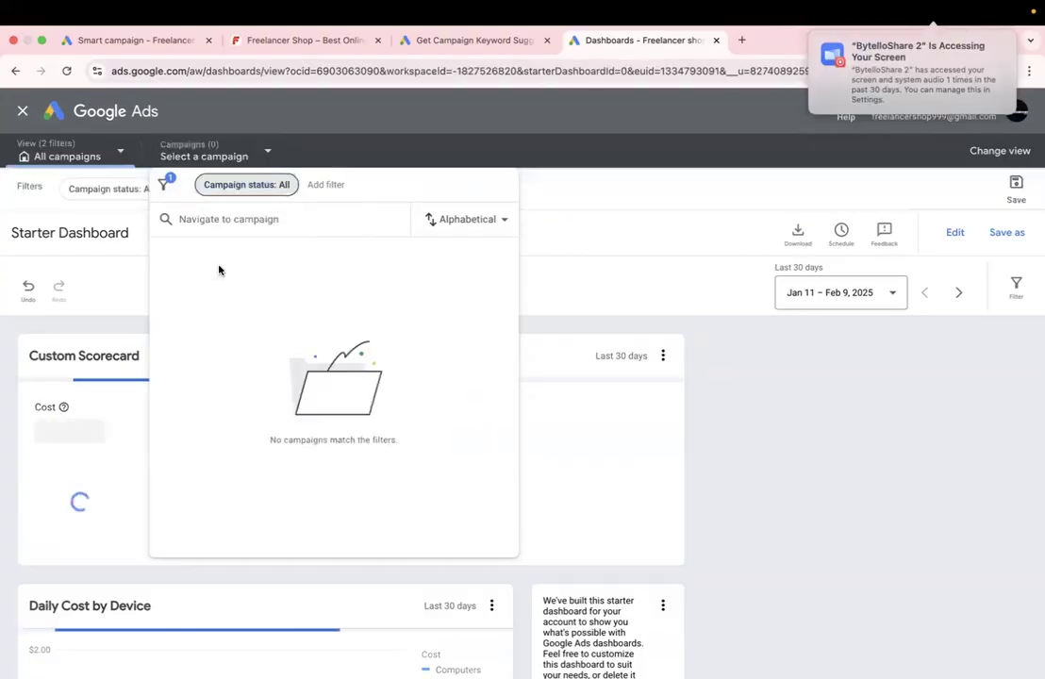
pyautogui.click(690, 316)
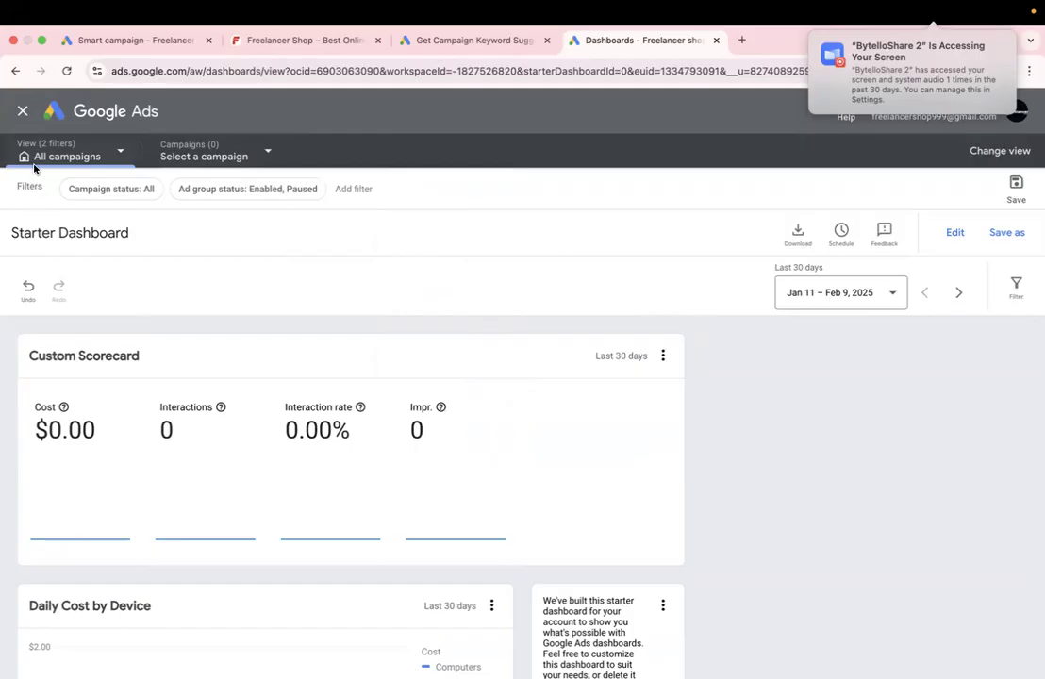
# Step: Try to add a Campaign filter to a new campaign view, then close the form without saving
pyautogui.click(104, 147)
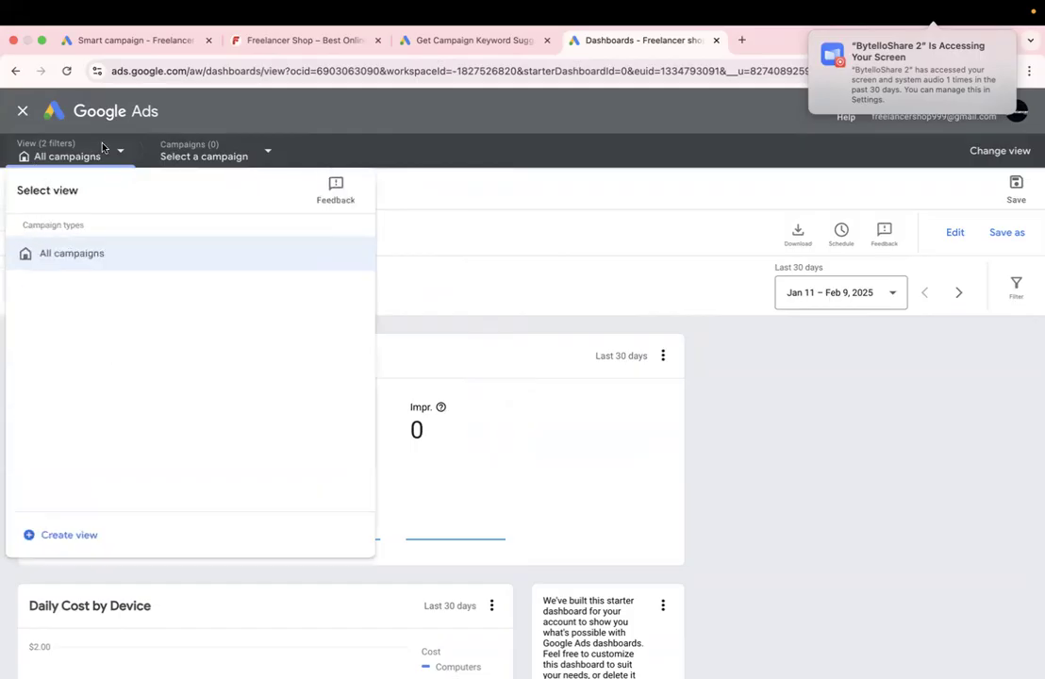
pyautogui.click(53, 535)
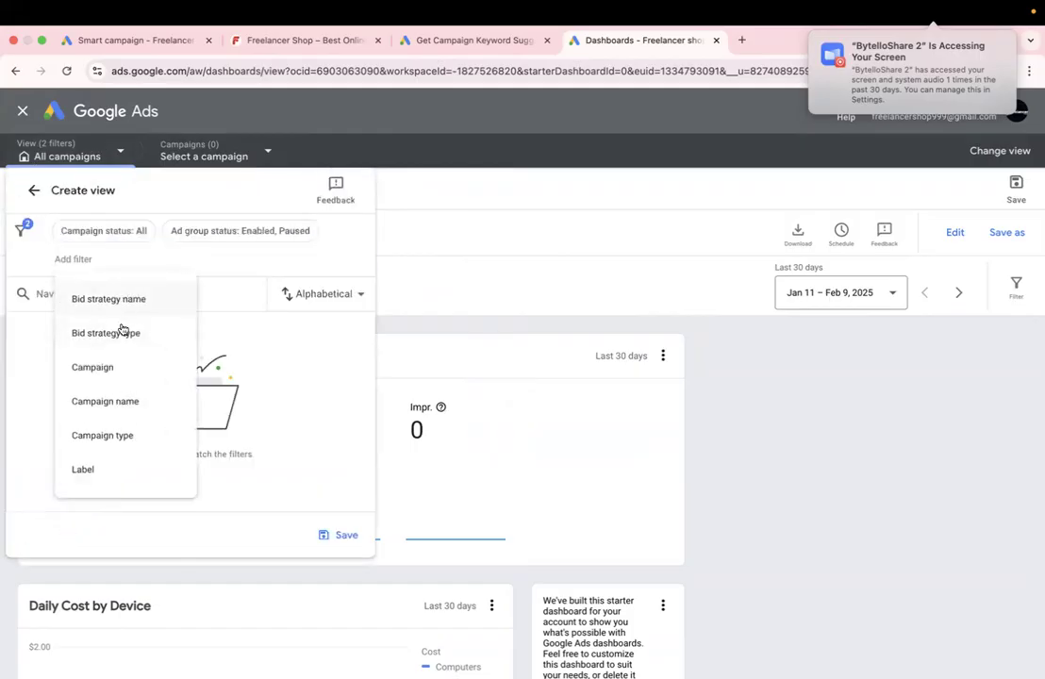
pyautogui.click(92, 368)
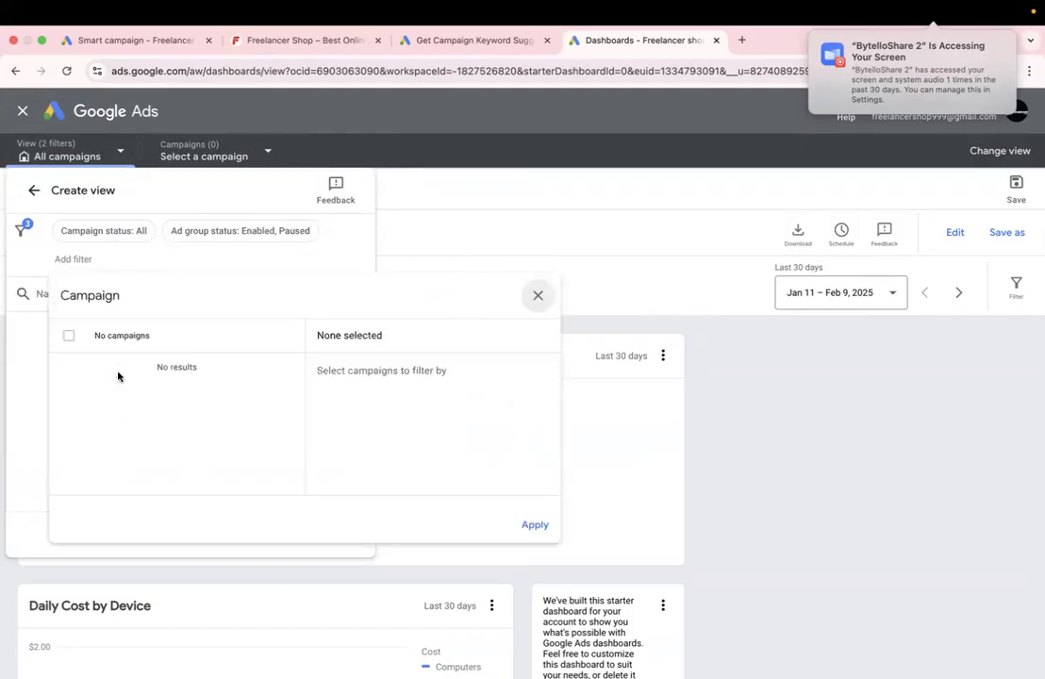
pyautogui.click(532, 527)
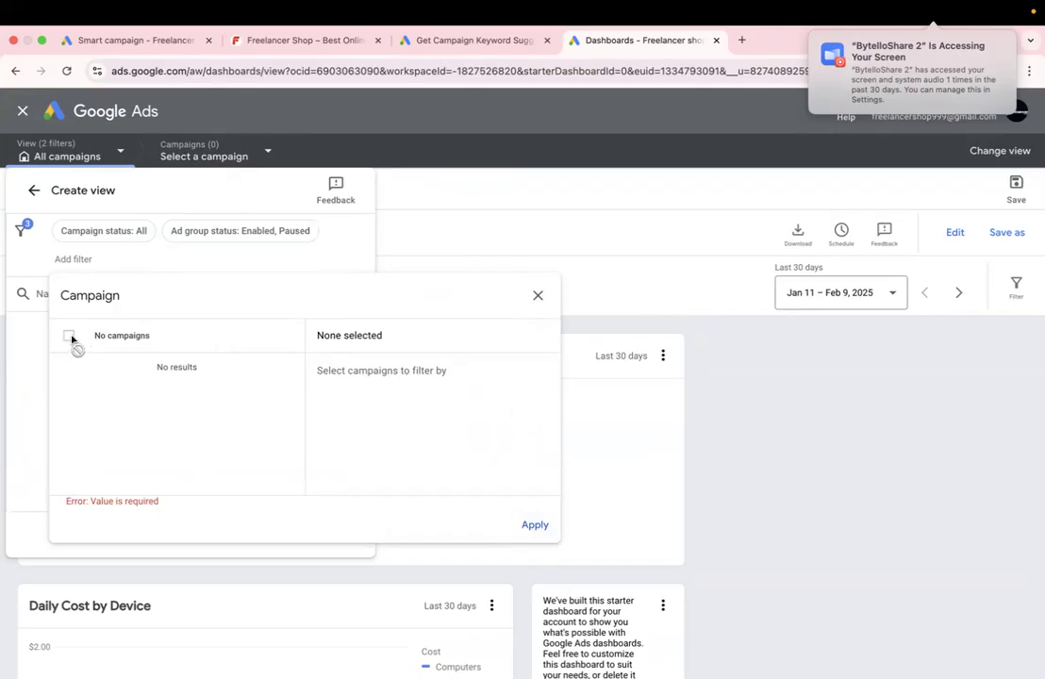
pyautogui.click(534, 527)
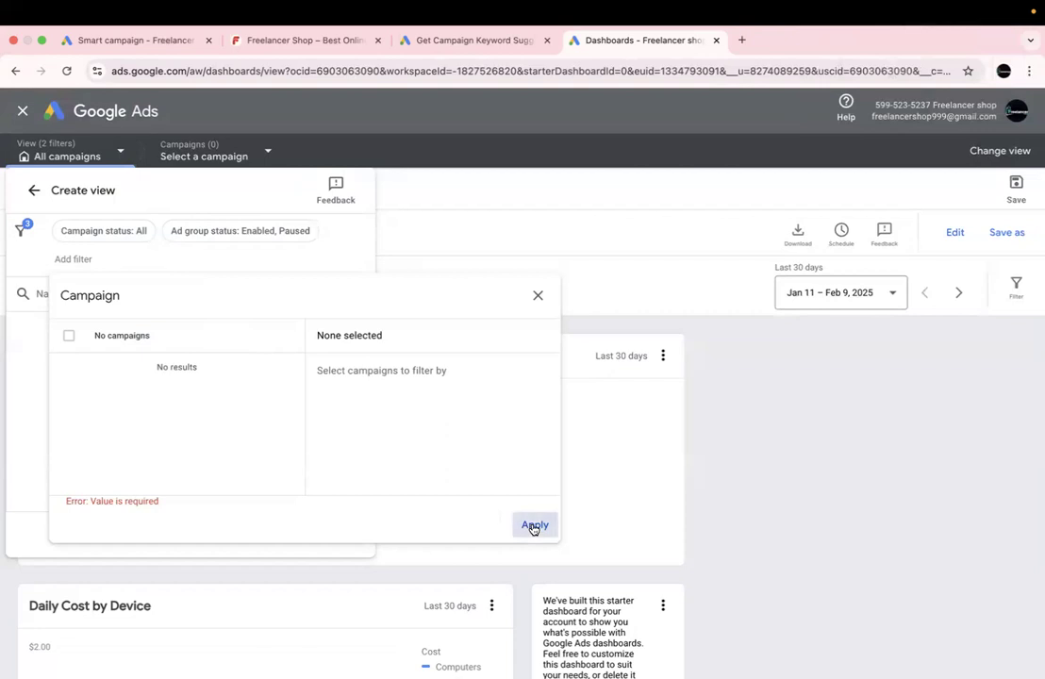
pyautogui.click(534, 526)
pyautogui.click(537, 297)
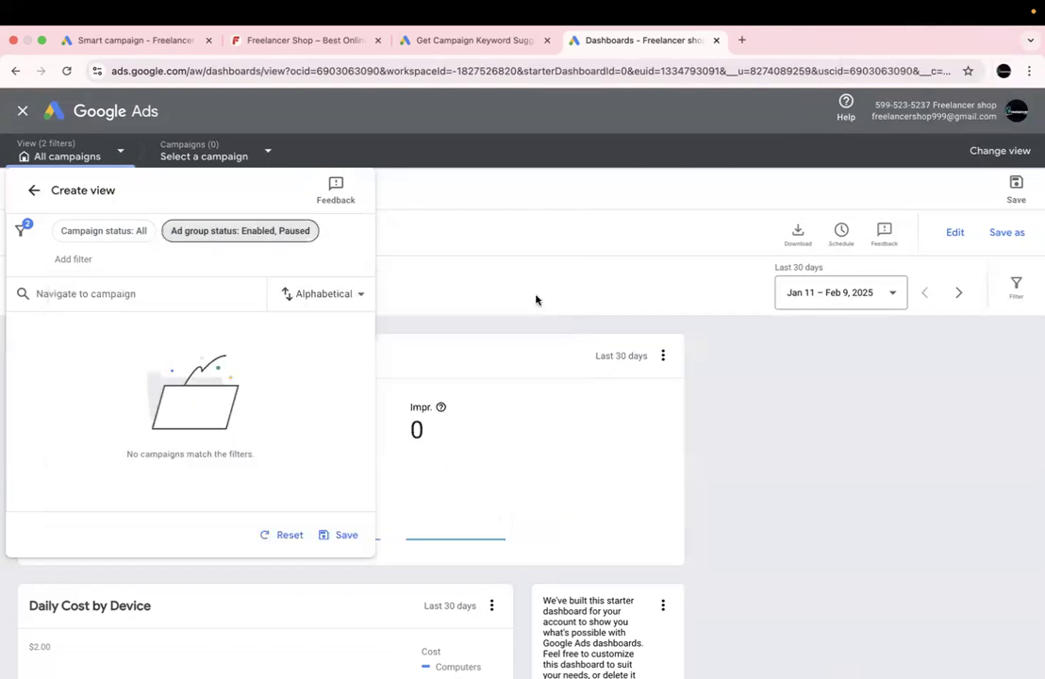
pyautogui.click(414, 294)
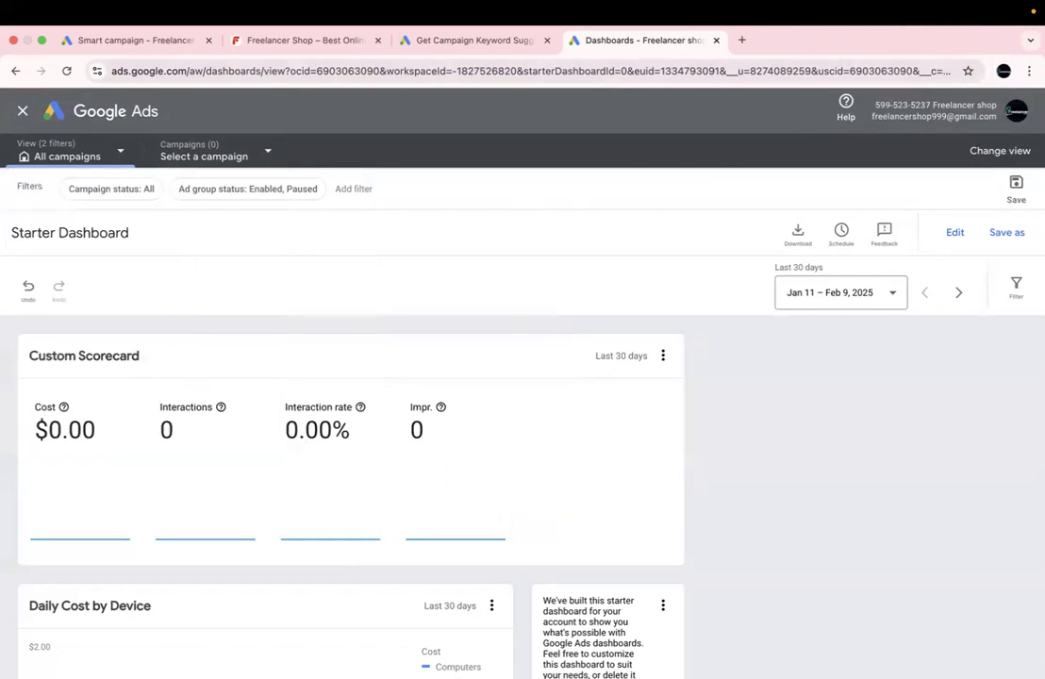
# Step: Save a copy of the dashboard under the name Starter Dashboard and look it over
pyautogui.click(1007, 233)
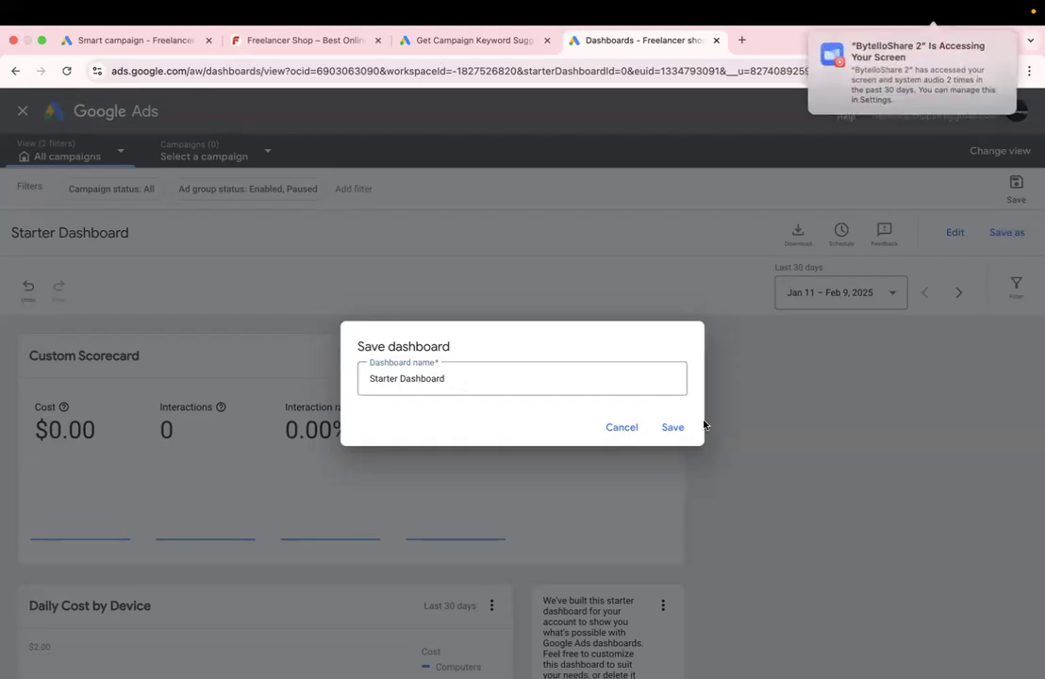
pyautogui.click(673, 430)
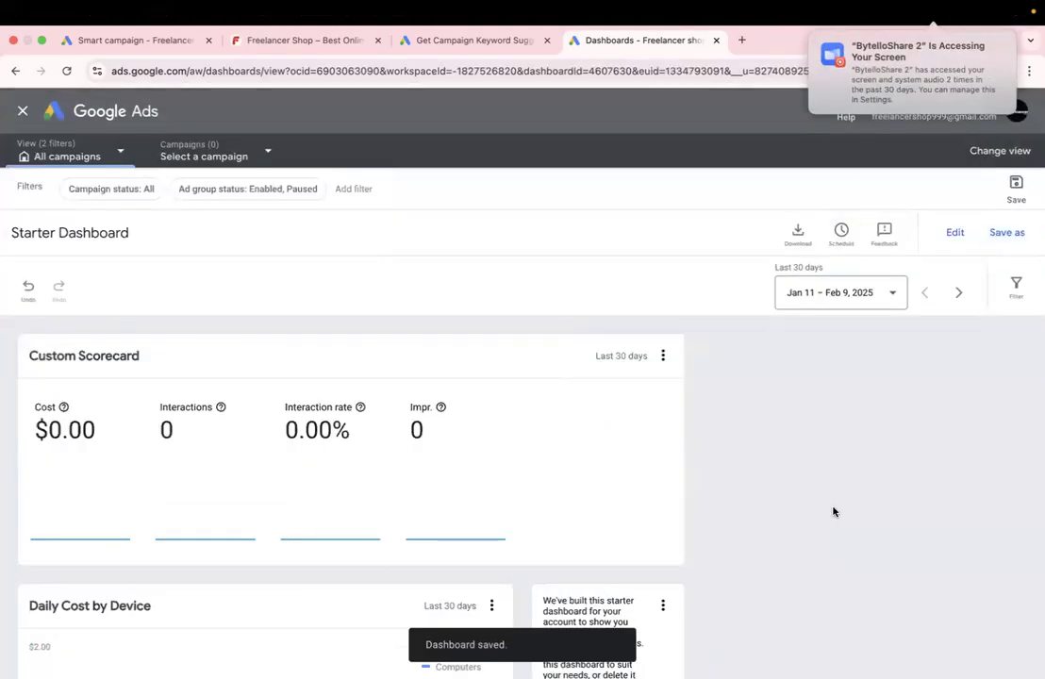
pyautogui.scroll(-5, 860, 433)
pyautogui.scroll(5, 860, 433)
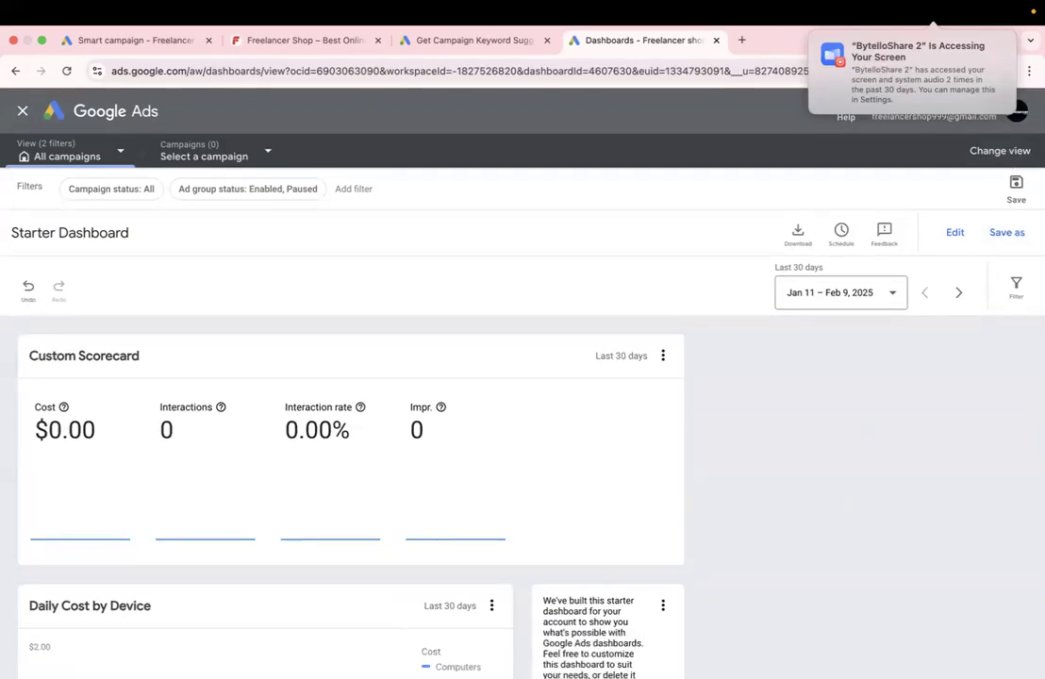
# Step: Inspect the account options and the sorting choices for campaigns, closing both without changing anything
pyautogui.click(1020, 113)
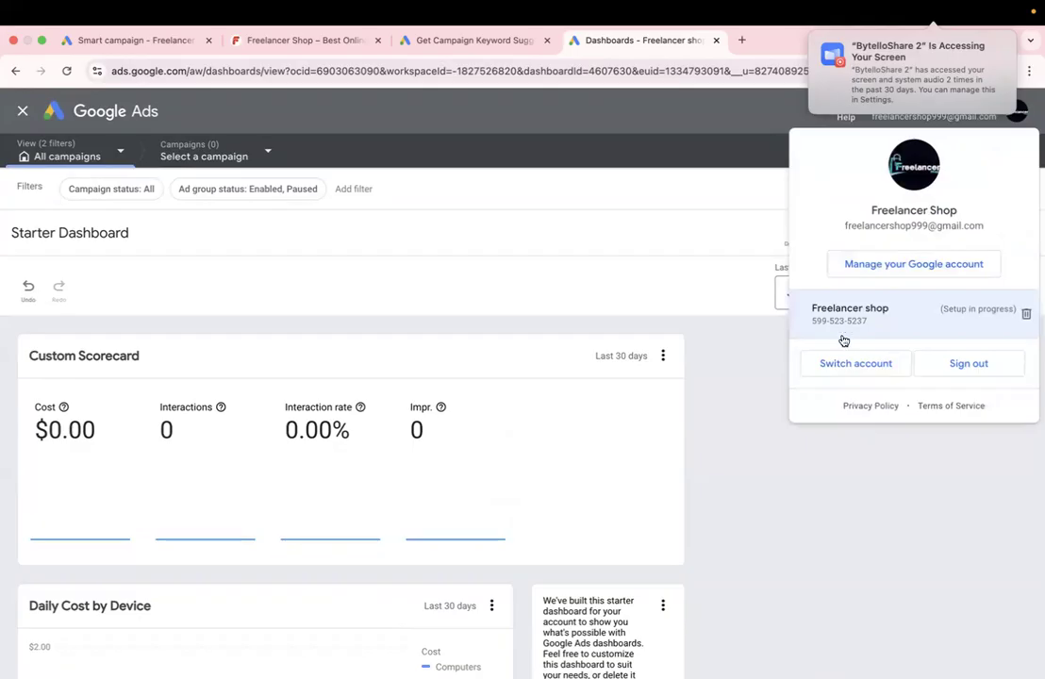
pyautogui.click(798, 489)
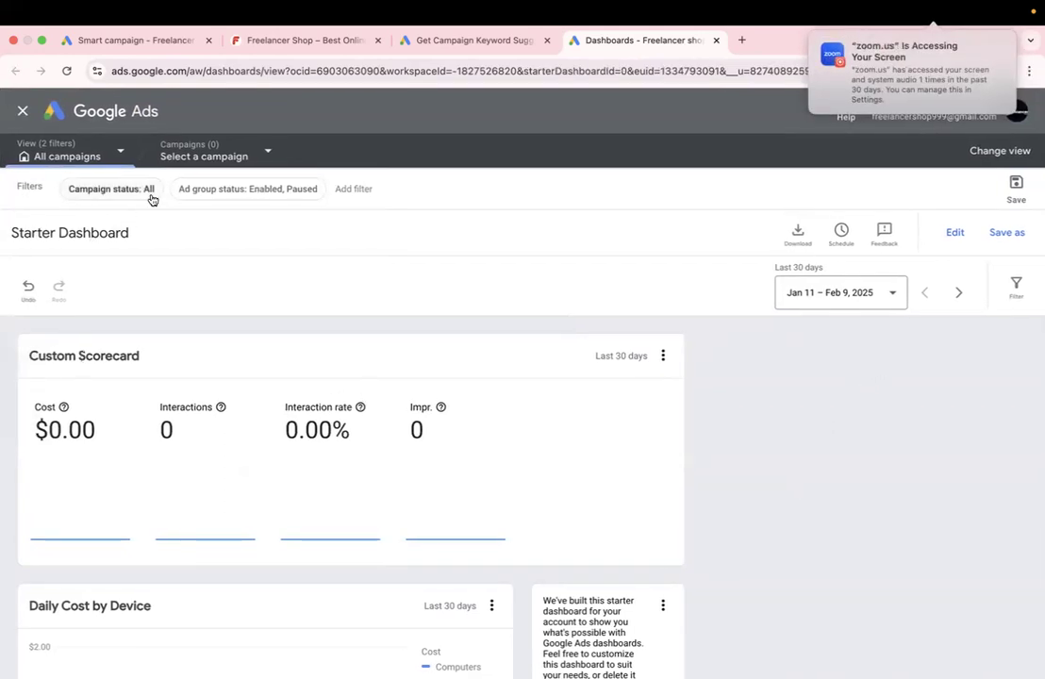
pyautogui.click(221, 154)
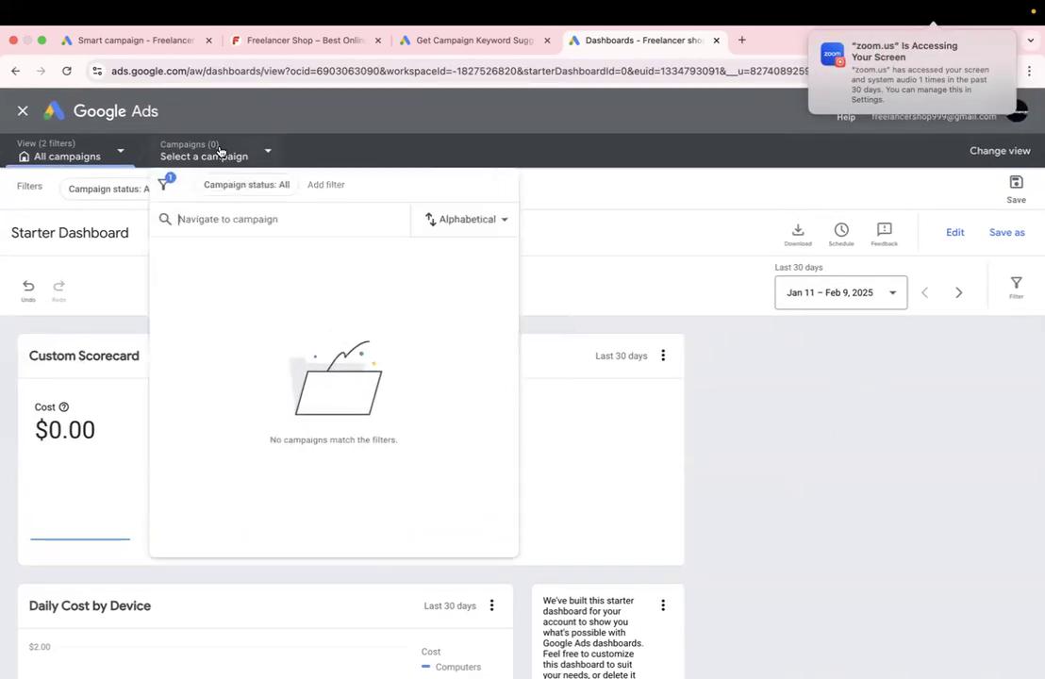
pyautogui.click(468, 220)
pyautogui.moveTo(449, 271)
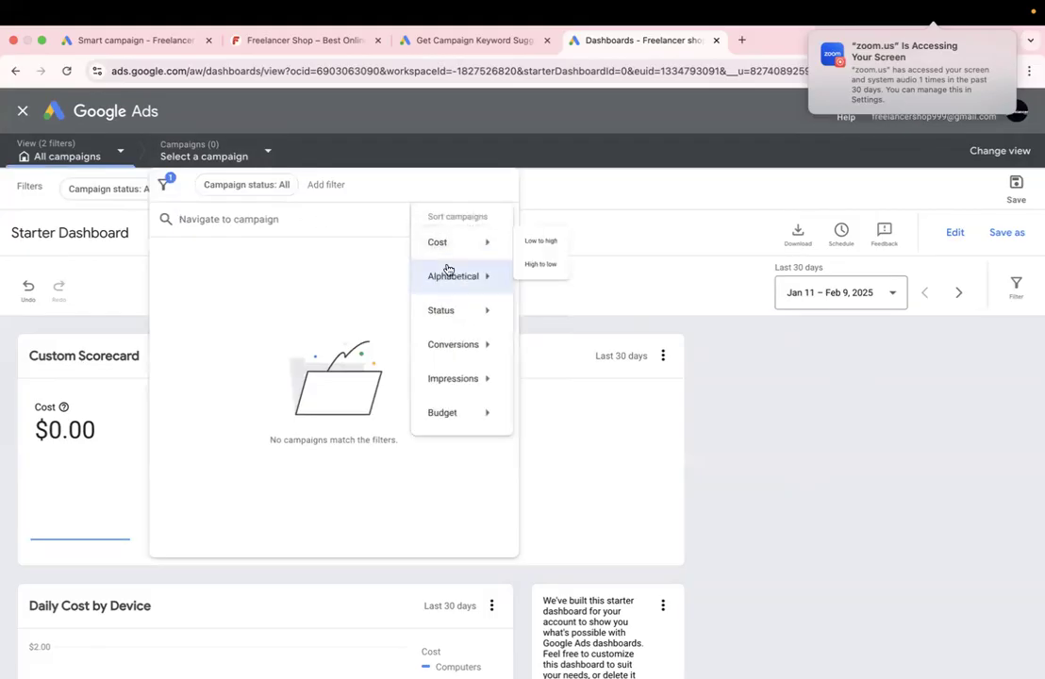
pyautogui.click(818, 420)
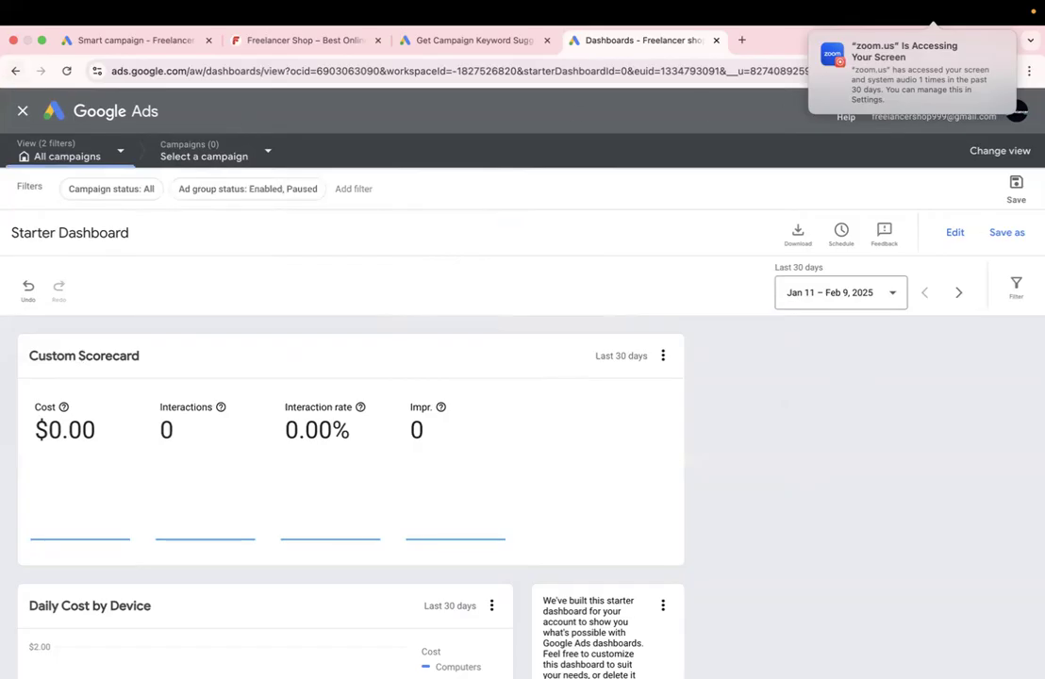
# Step: Open the Screen & System Audio Recording settings in System Settings, then switch back to Google Chrome
pyautogui.click(854, 75)
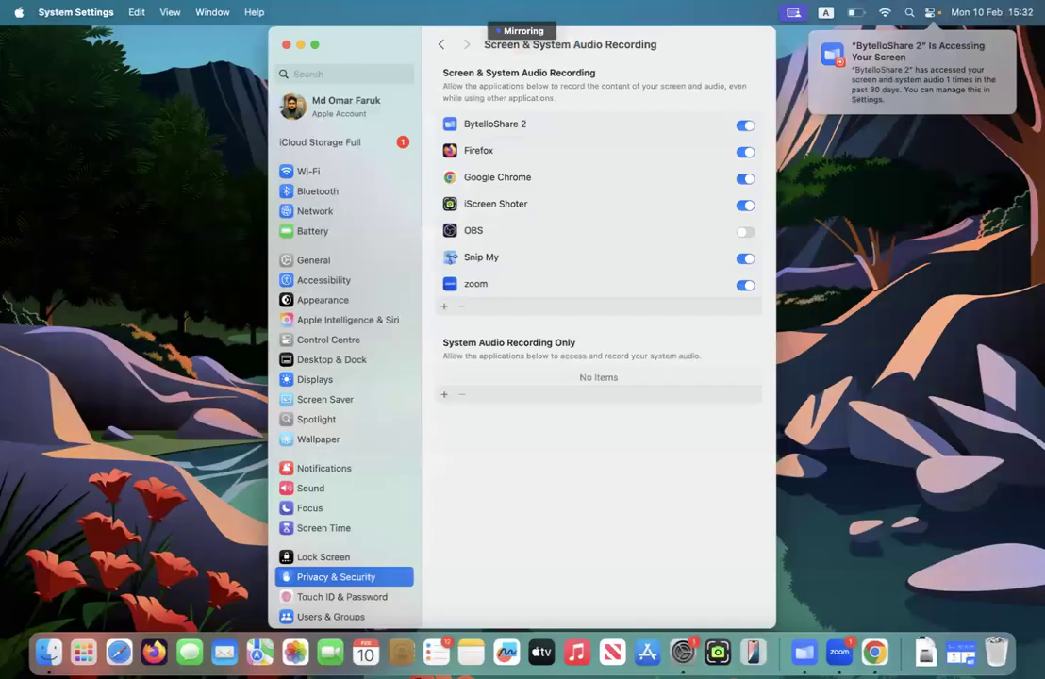
pyautogui.click(874, 651)
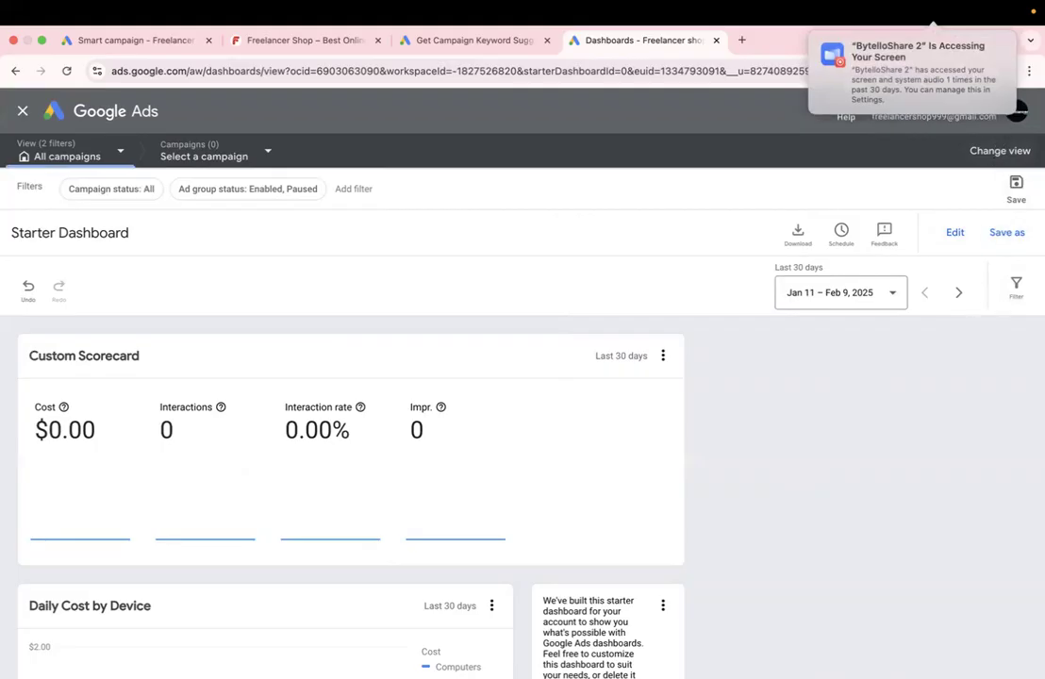
# Step: Leave the Starter Dashboard for the dashboards list, start creating a campaign and examine the objective choices
pyautogui.click(1017, 112)
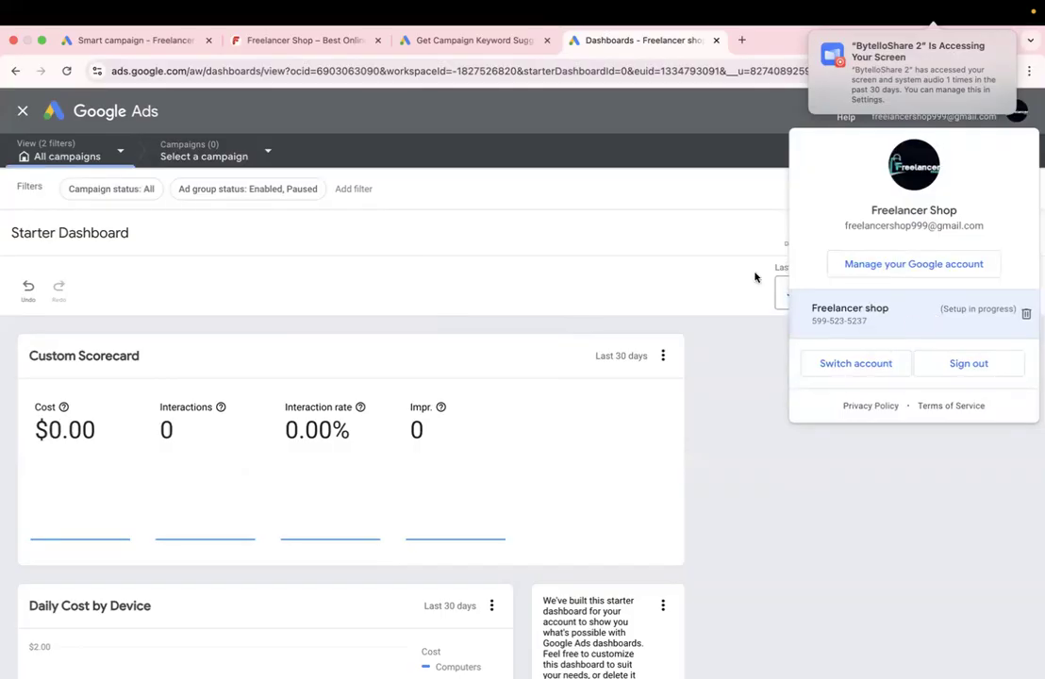
pyautogui.click(20, 111)
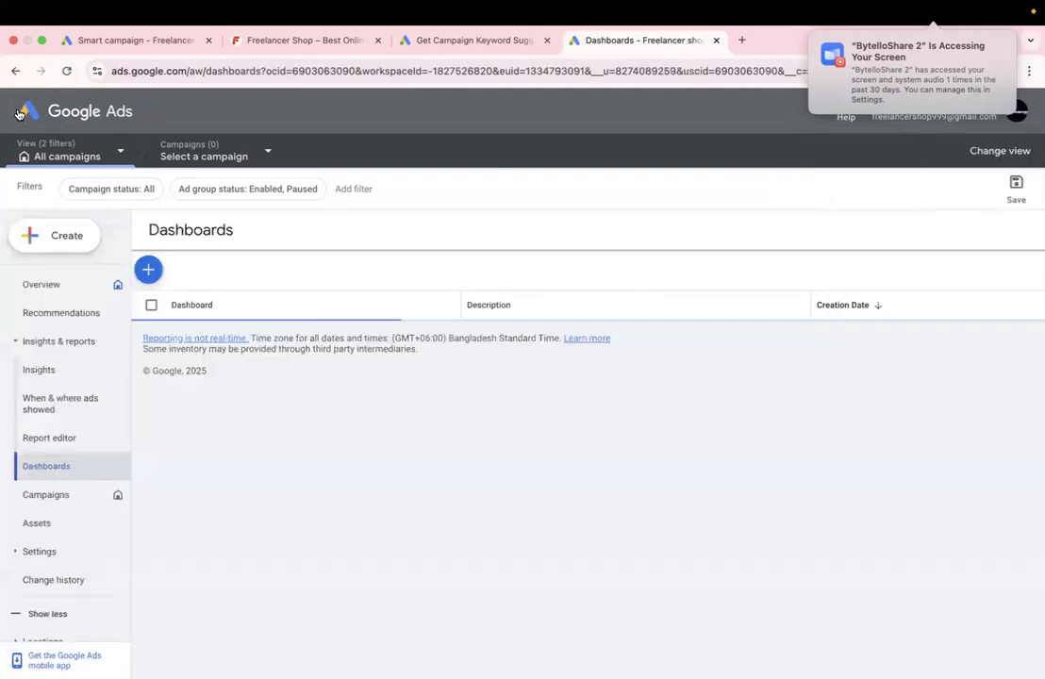
pyautogui.click(48, 235)
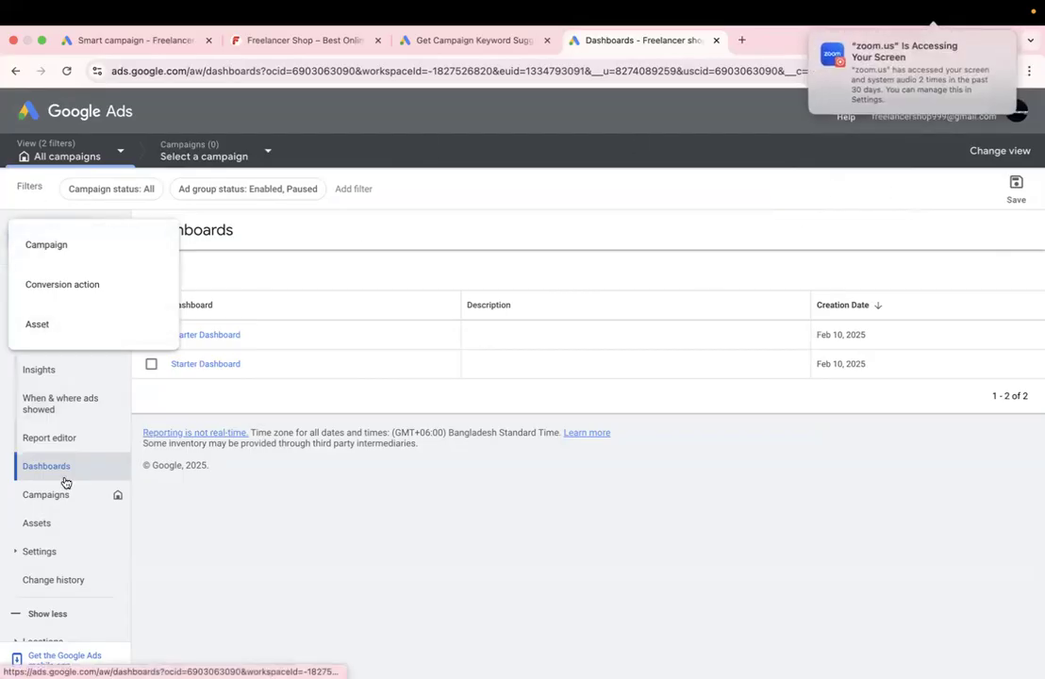
pyautogui.click(56, 244)
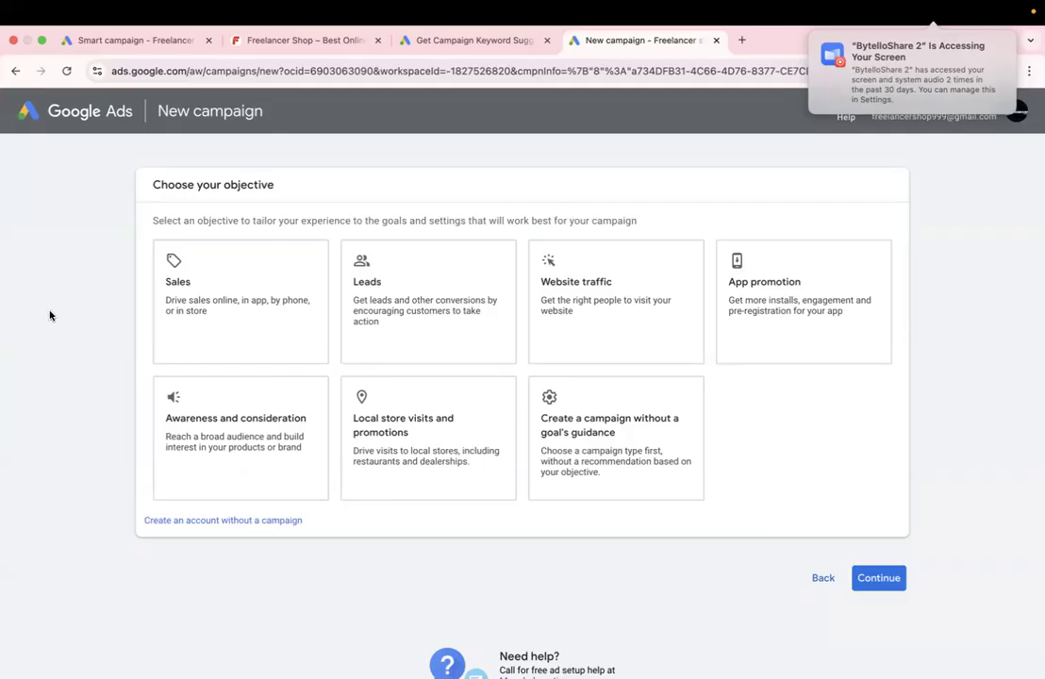
pyautogui.click(368, 350)
pyautogui.scroll(5, 369, 352)
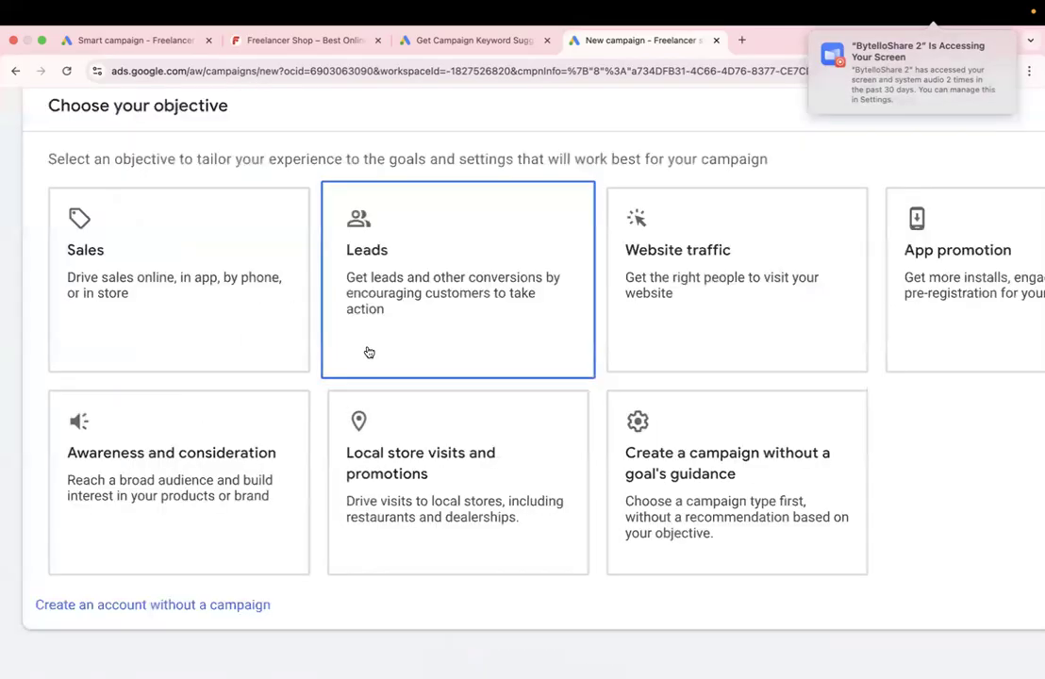
pyautogui.scroll(-5, 369, 352)
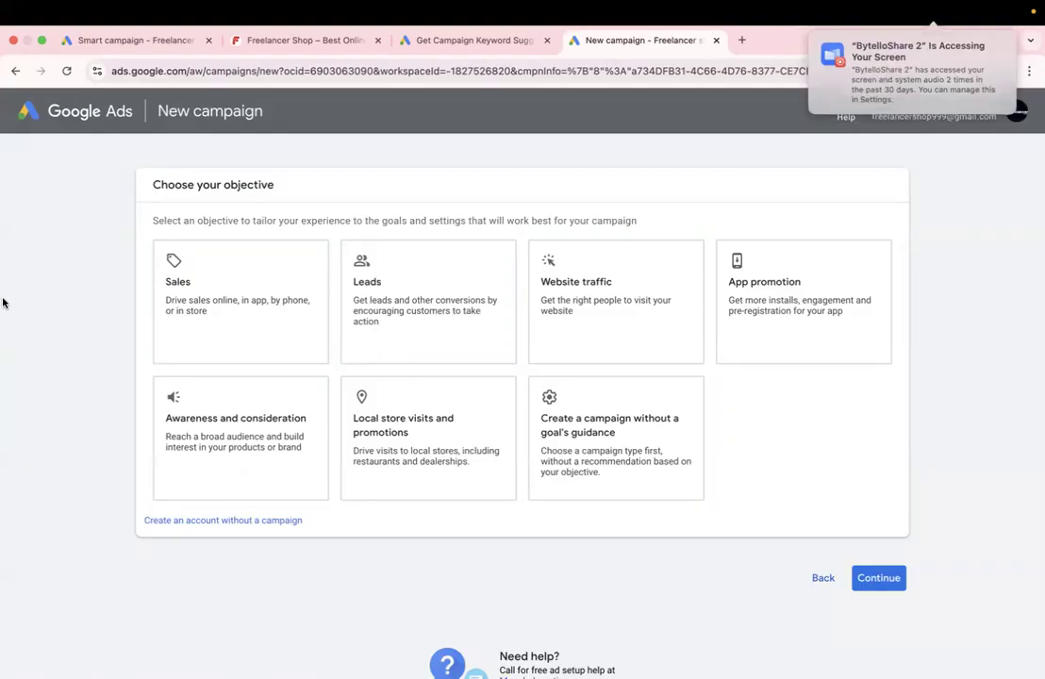
# Step: Open Google Ads in a new browser tab and look at the page it loads
pyautogui.click(742, 41)
pyautogui.write('ad')
pyautogui.press('Return')
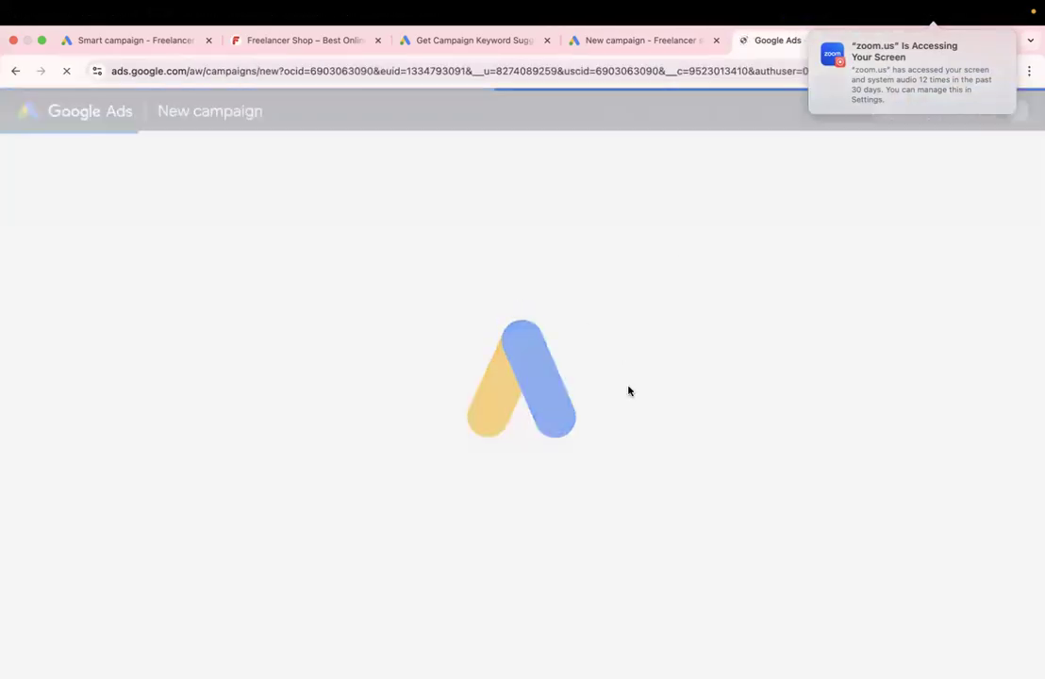
pyautogui.scroll(-1, 411, 439)
pyautogui.scroll(1, 412, 440)
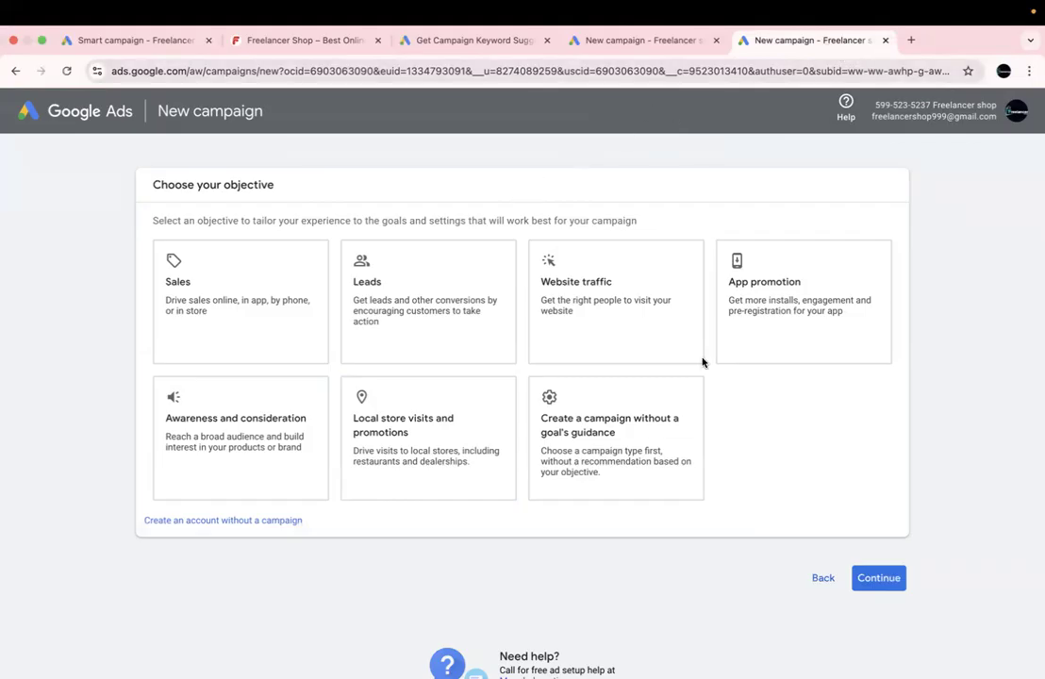
# Step: In the original campaign tab, create an account without a campaign, accept Bangladesh, Bangladesh Time and US Dollar, and review the payment settings form
pyautogui.click(621, 41)
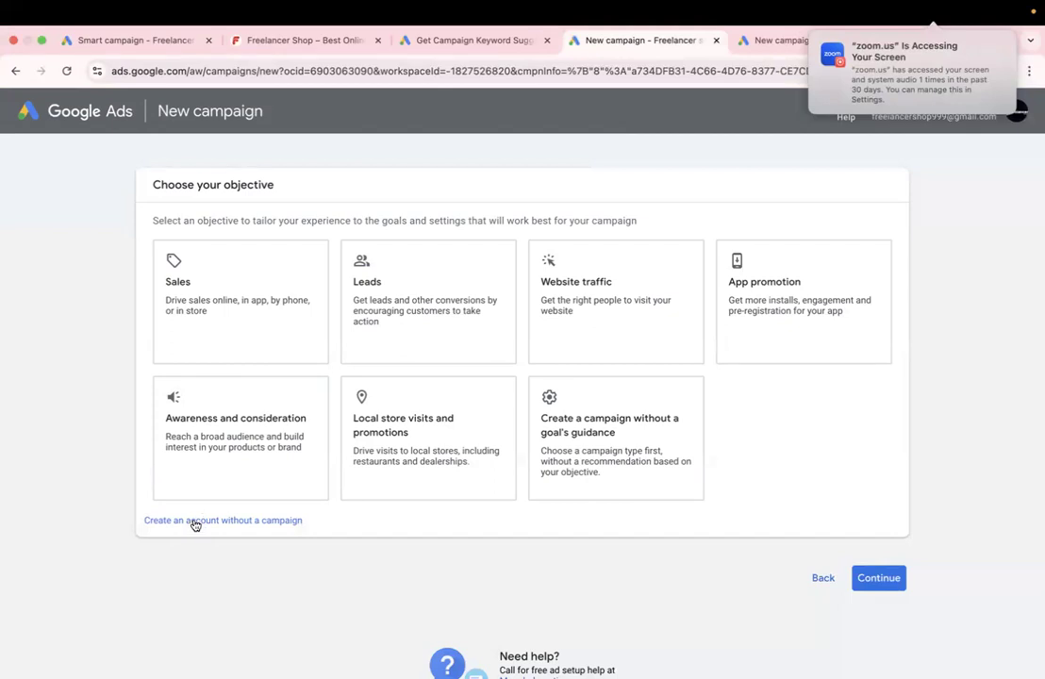
pyautogui.click(182, 521)
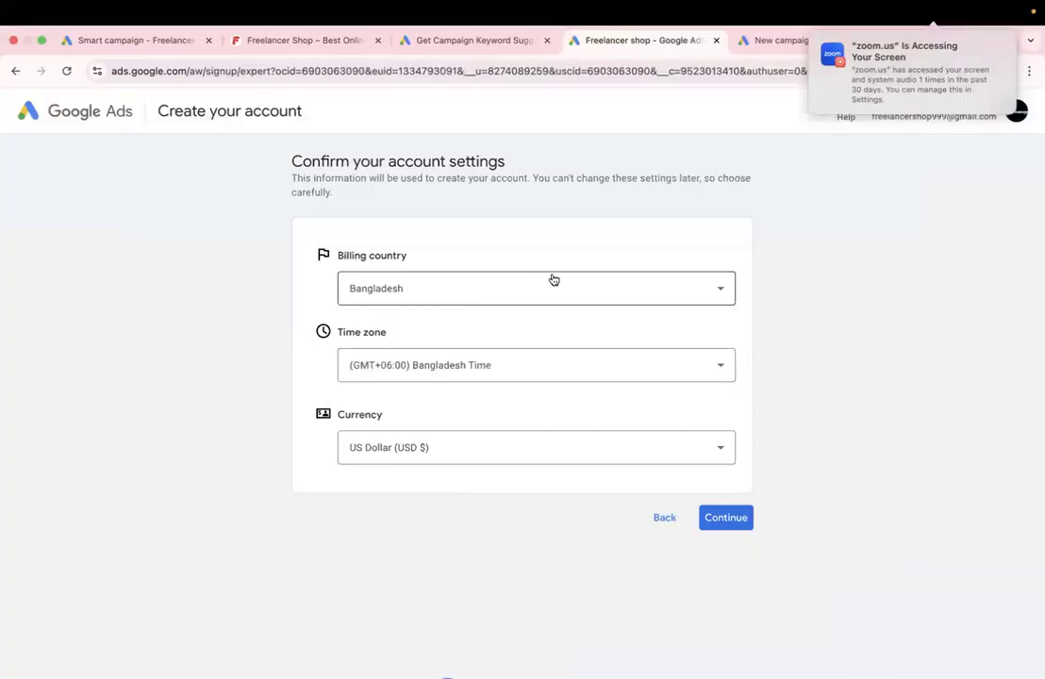
pyautogui.click(727, 518)
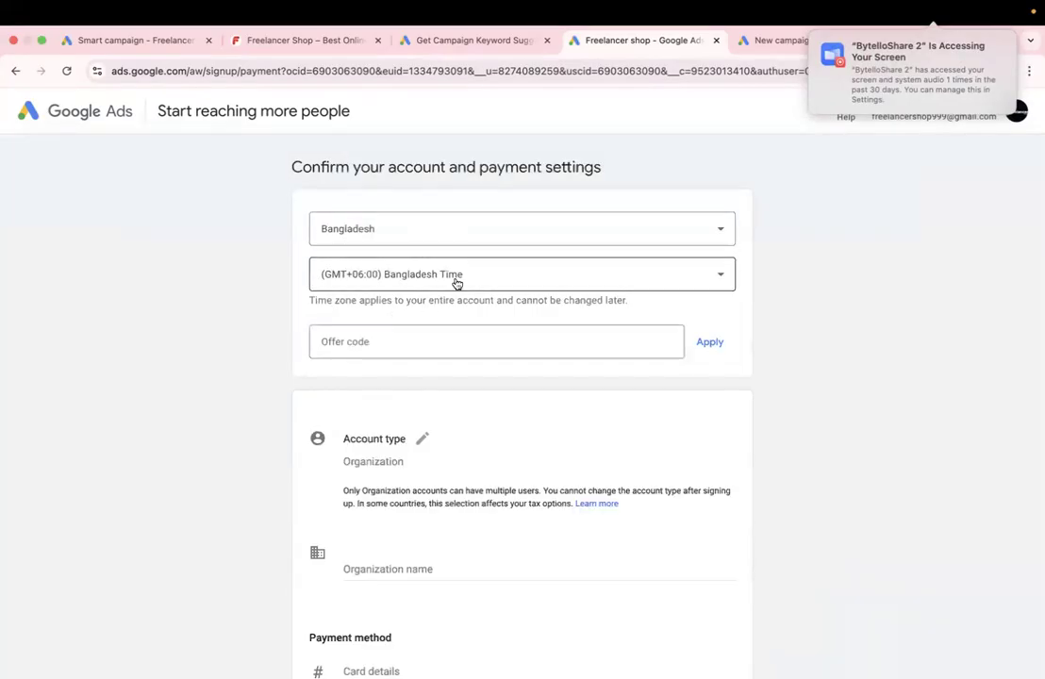
pyautogui.scroll(-10, 458, 283)
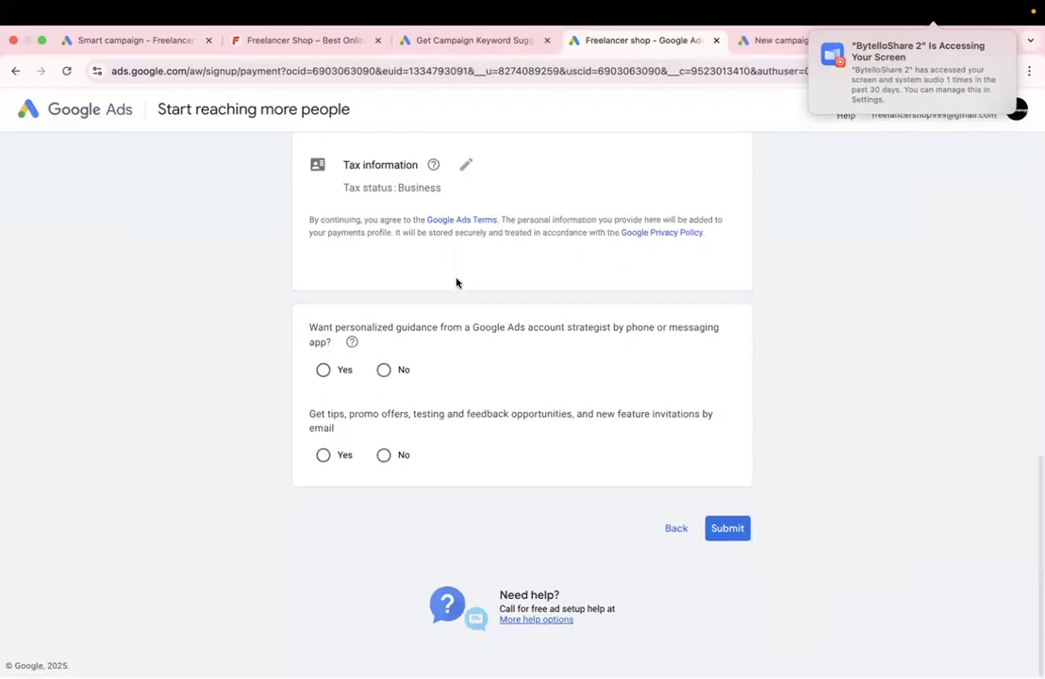
pyautogui.scroll(10, 456, 283)
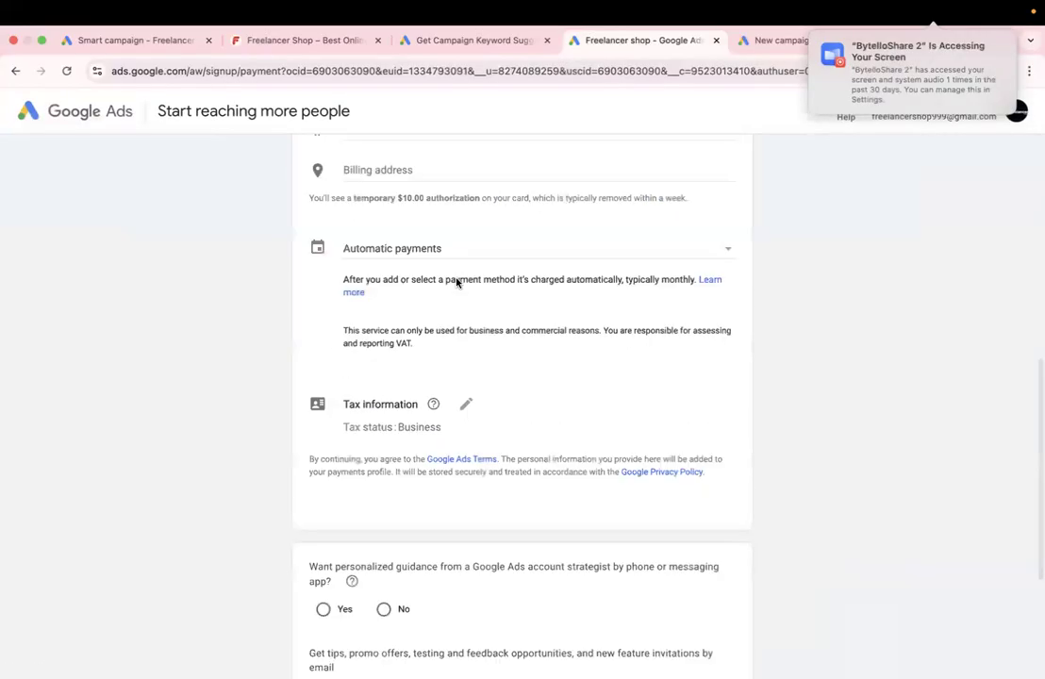
# Step: Review the rest of the payment settings form, return to the account settings and continue to the payment form again
pyautogui.scroll(-5, 492, 385)
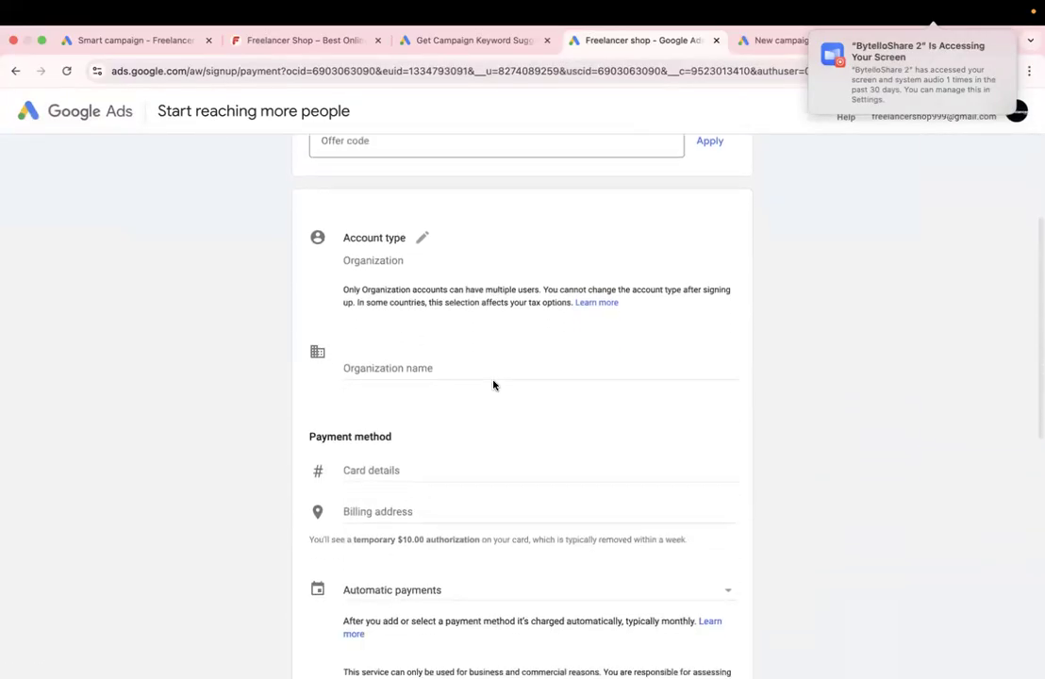
pyautogui.scroll(-10, 427, 426)
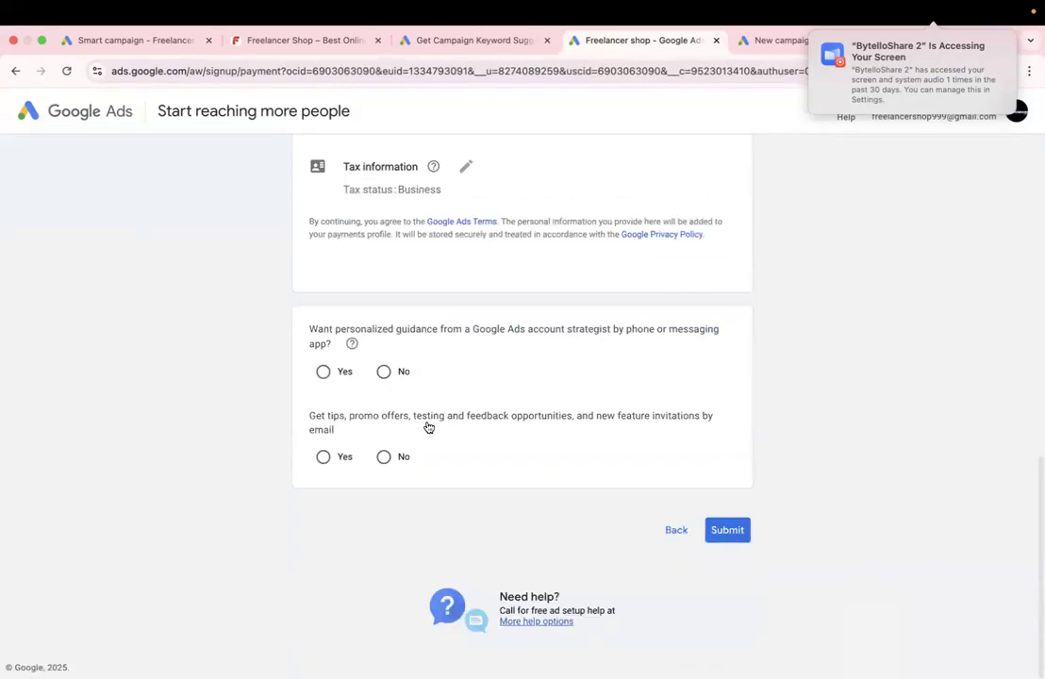
pyautogui.click(677, 533)
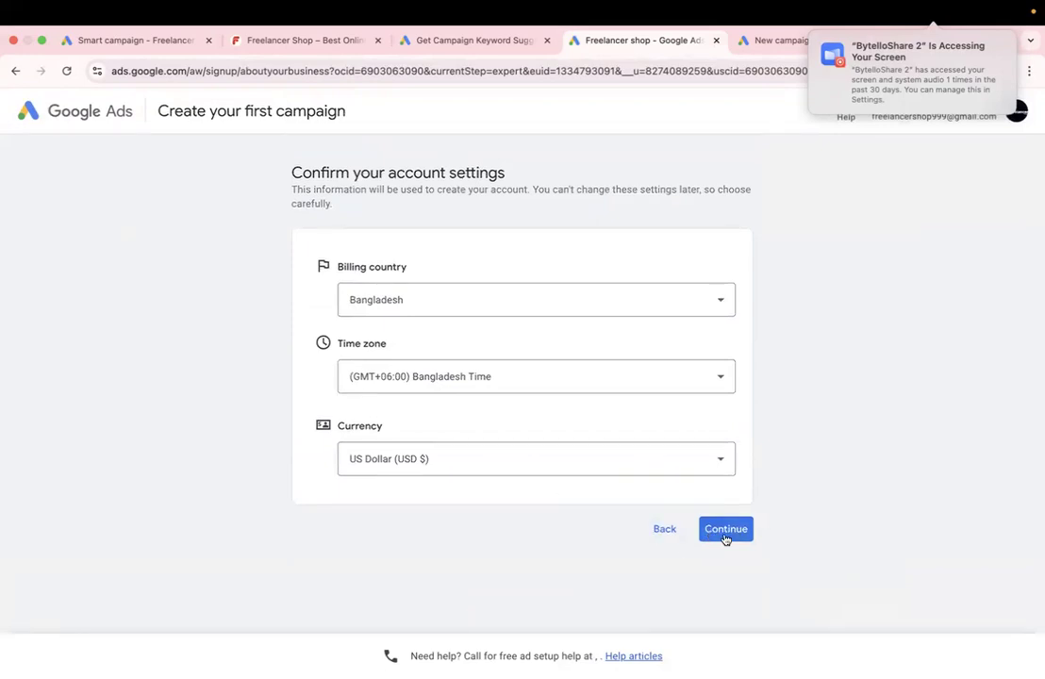
pyautogui.click(723, 538)
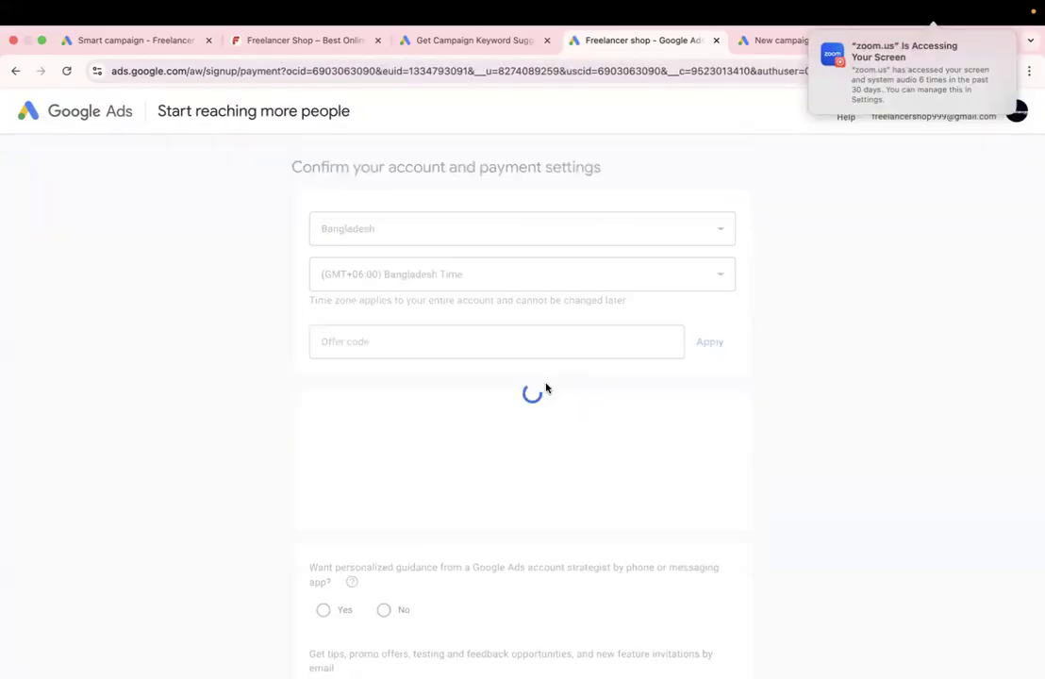
# Step: In the other New campaign tab, create an account without a campaign and accept Bangladesh, Bangladesh Time and US Dollar
pyautogui.click(758, 44)
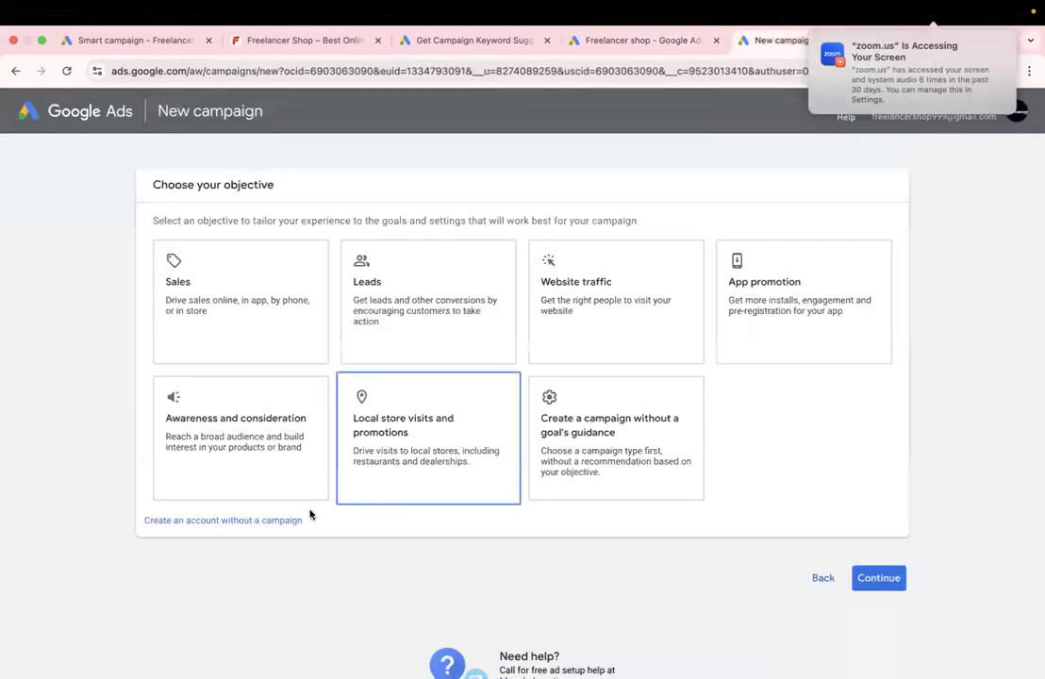
pyautogui.click(242, 520)
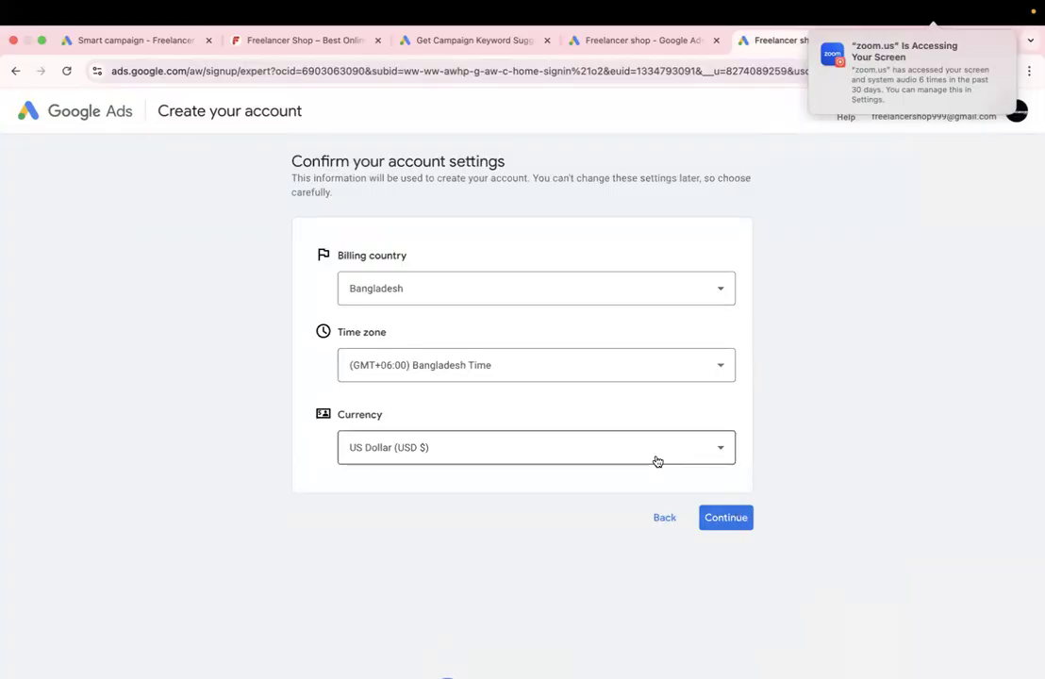
pyautogui.click(573, 369)
pyautogui.click(878, 364)
pyautogui.click(722, 520)
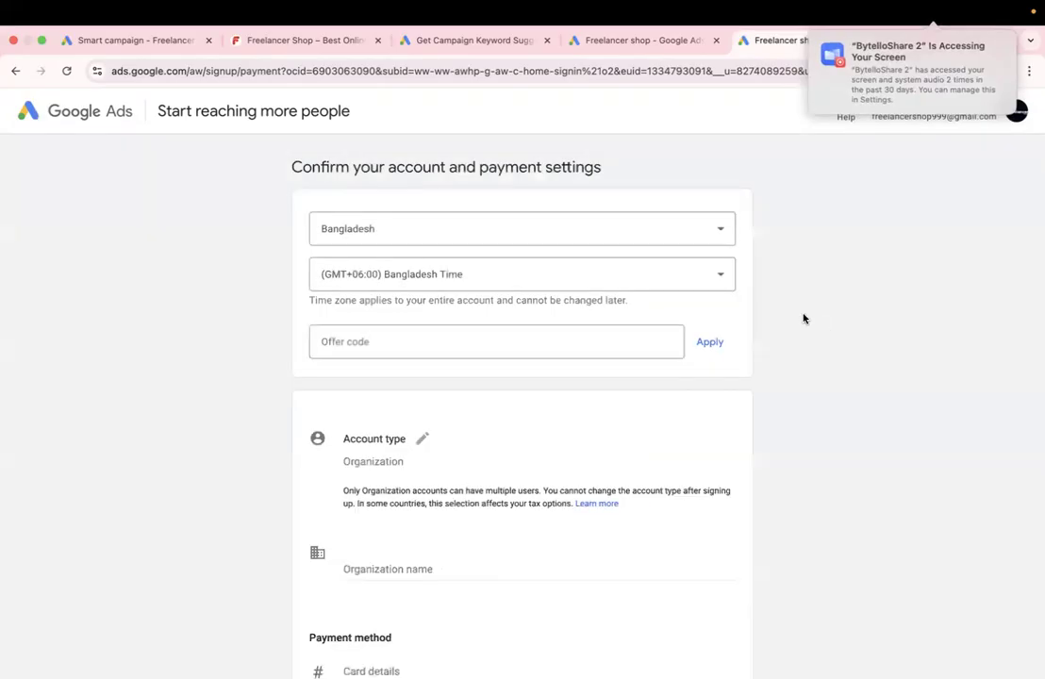
# Step: In the earlier Freelancer shop tab, go back through the payment and account settings pages to the campaign objective choices
pyautogui.click(647, 41)
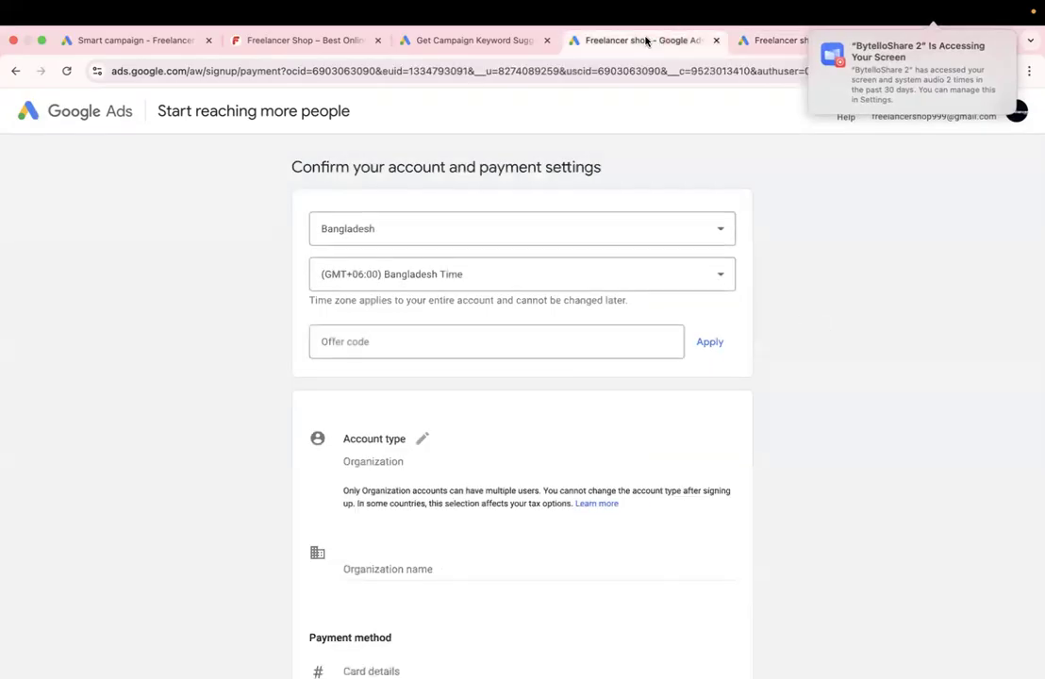
pyautogui.click(14, 71)
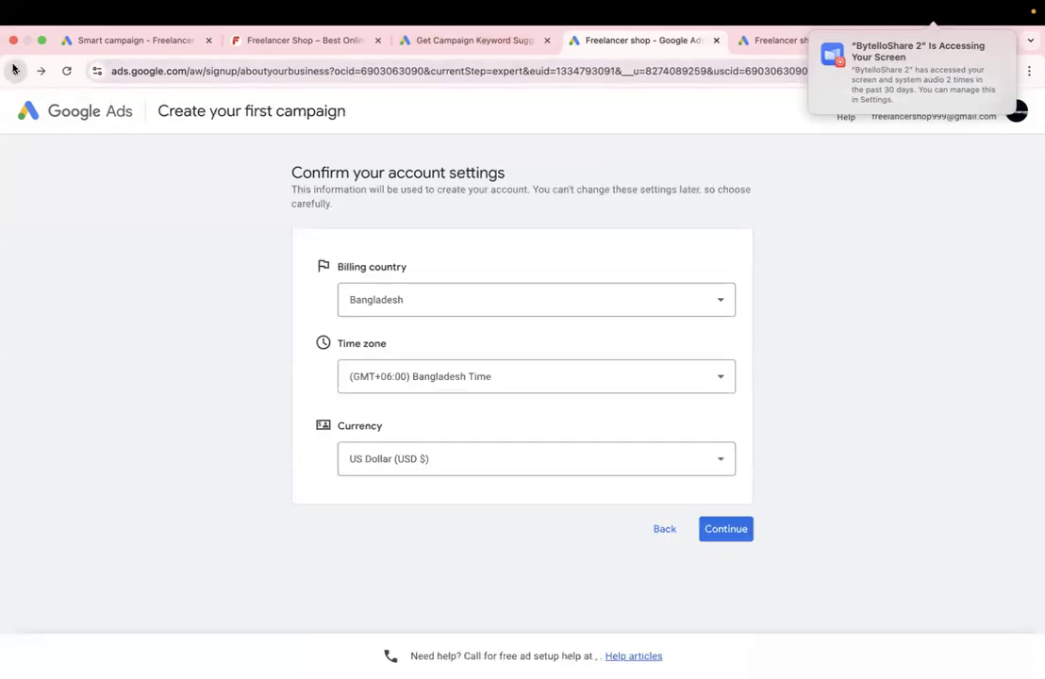
pyautogui.click(14, 70)
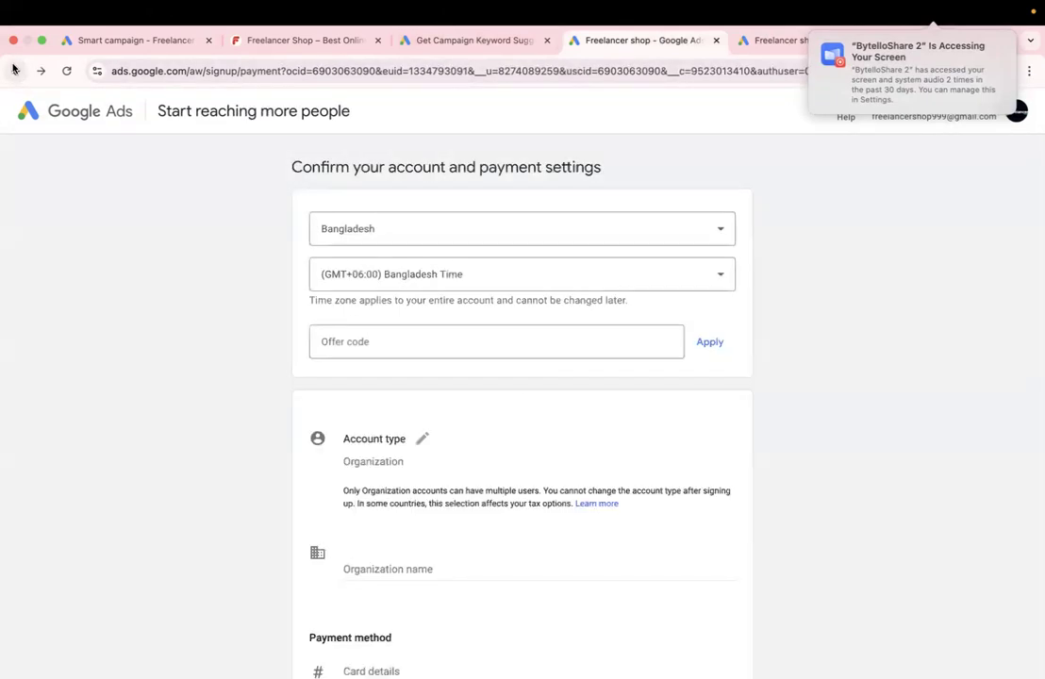
pyautogui.click(14, 70)
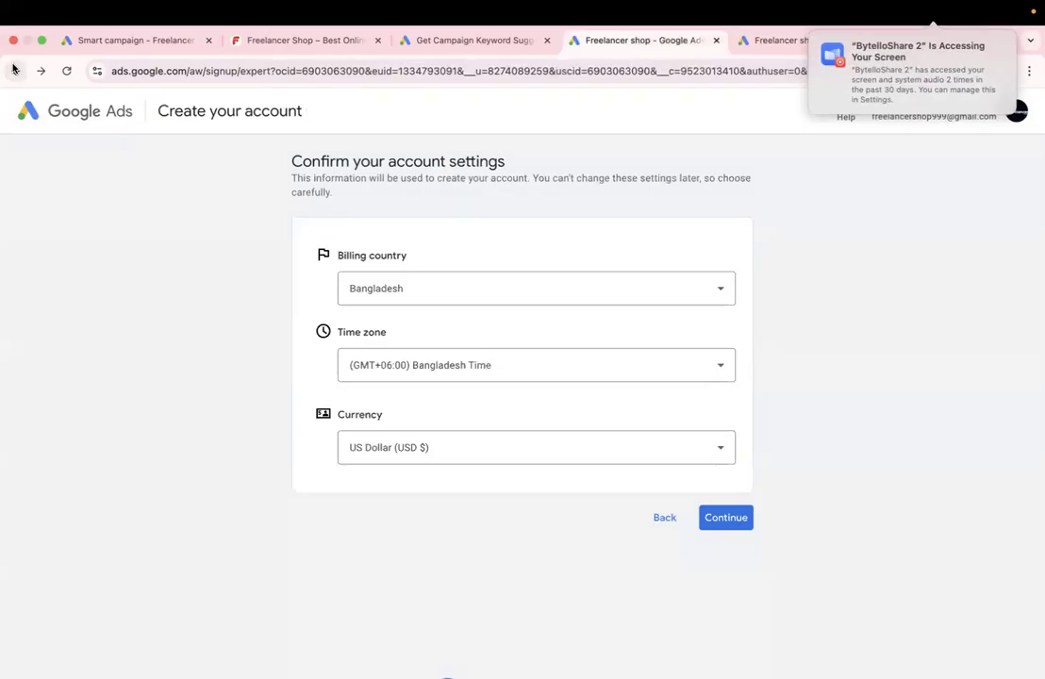
pyautogui.click(14, 70)
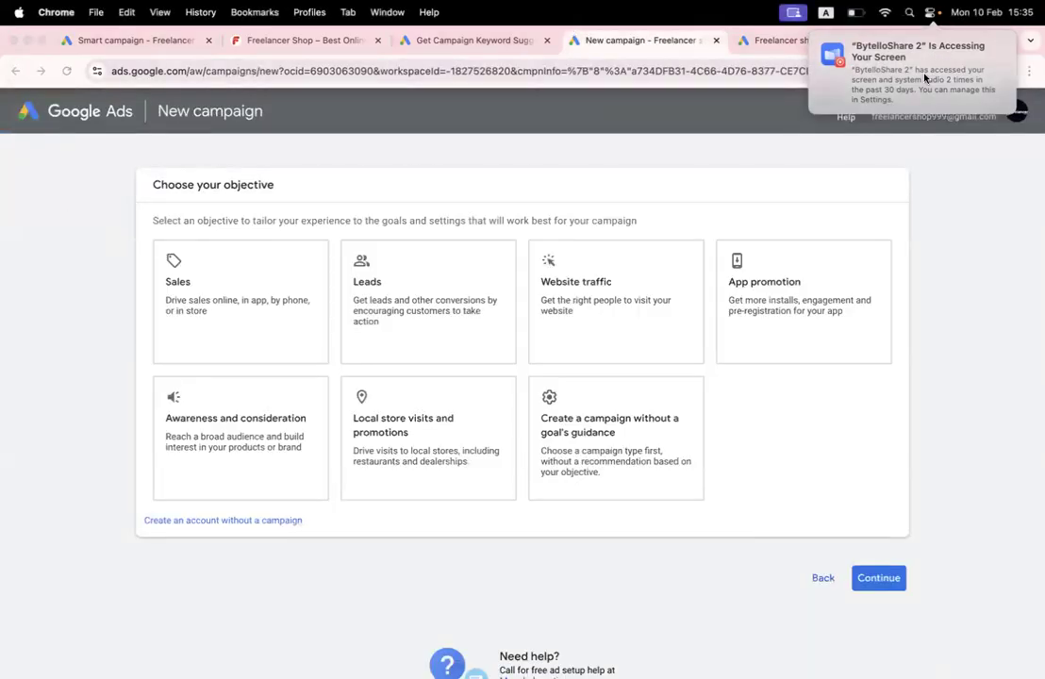
# Step: Switch to System Settings from the screen-access notification to view the Screen & System Audio Recording permissions
pyautogui.click(929, 181)
pyautogui.click(864, 59)
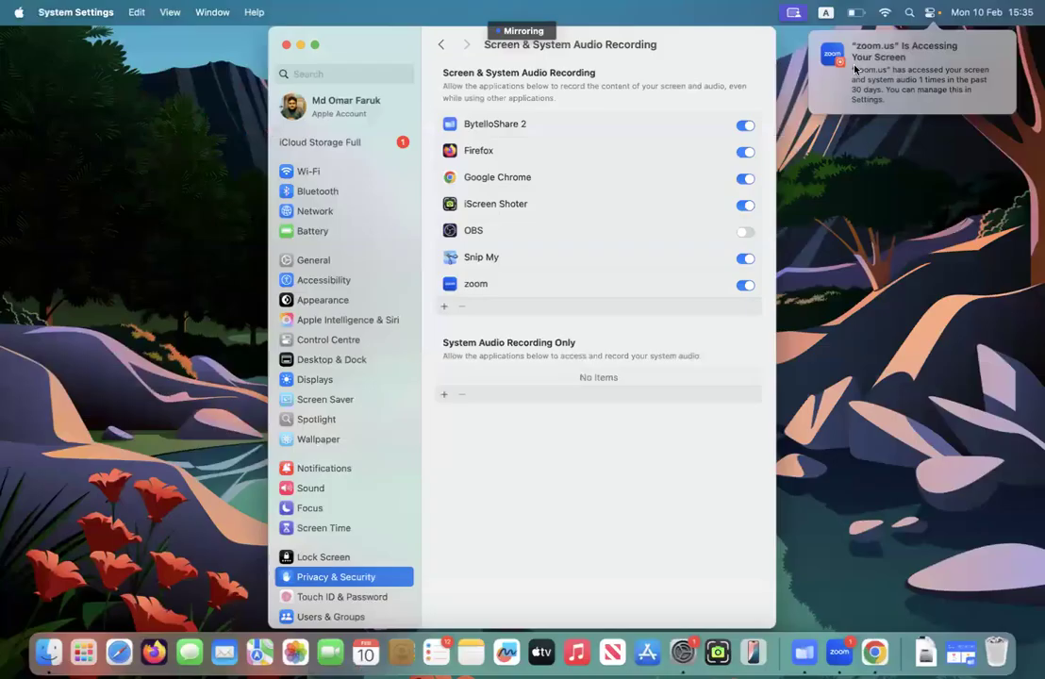
pyautogui.click(855, 69)
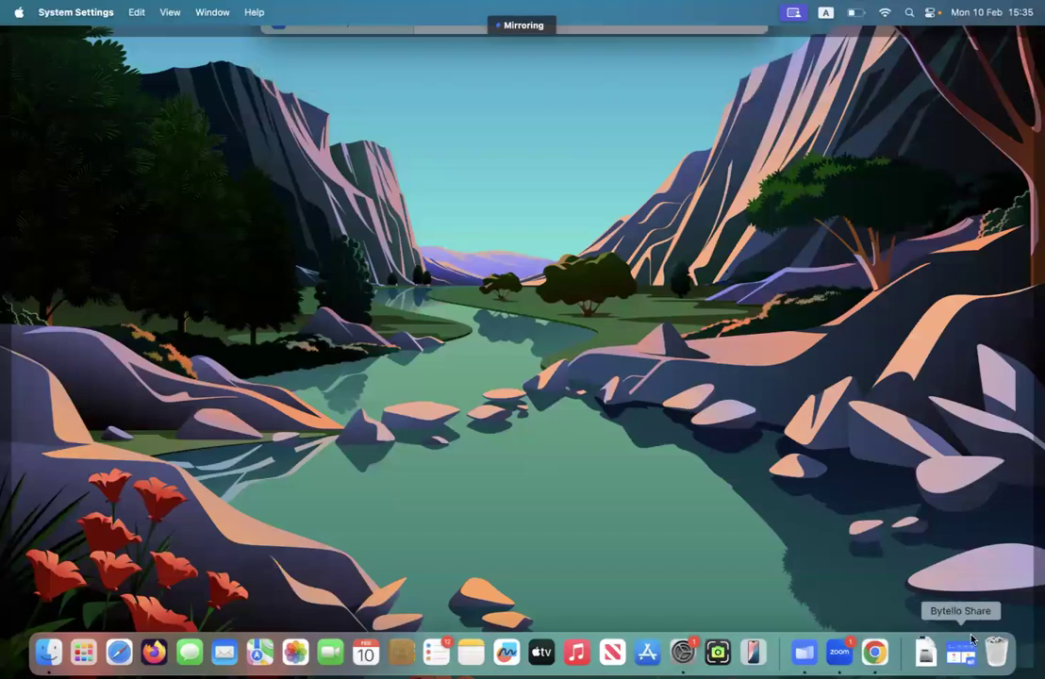
# Step: Open the Bin in Finder and try to permanently delete all its items, dismissing the resulting alert
pyautogui.click(993, 647)
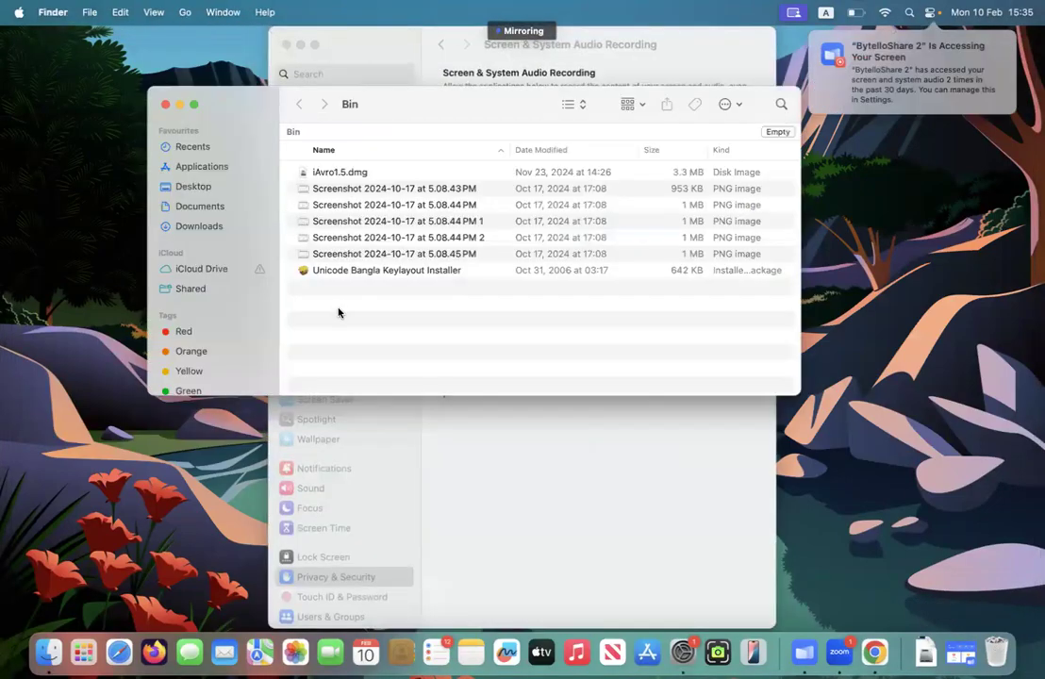
pyautogui.press('super+a')
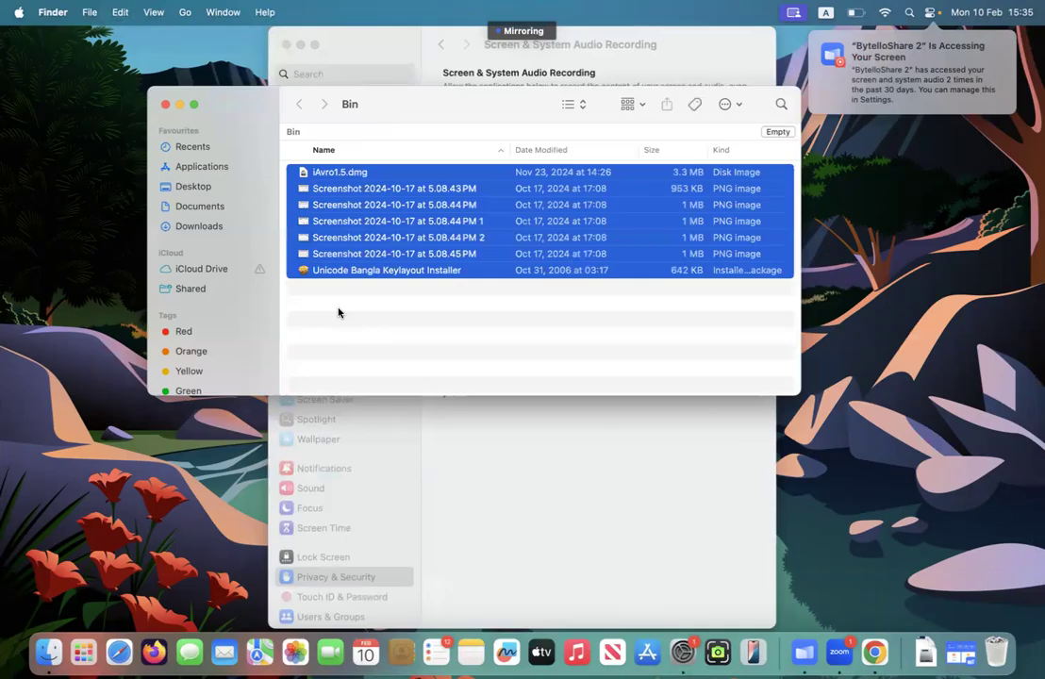
pyautogui.rightClick(395, 249)
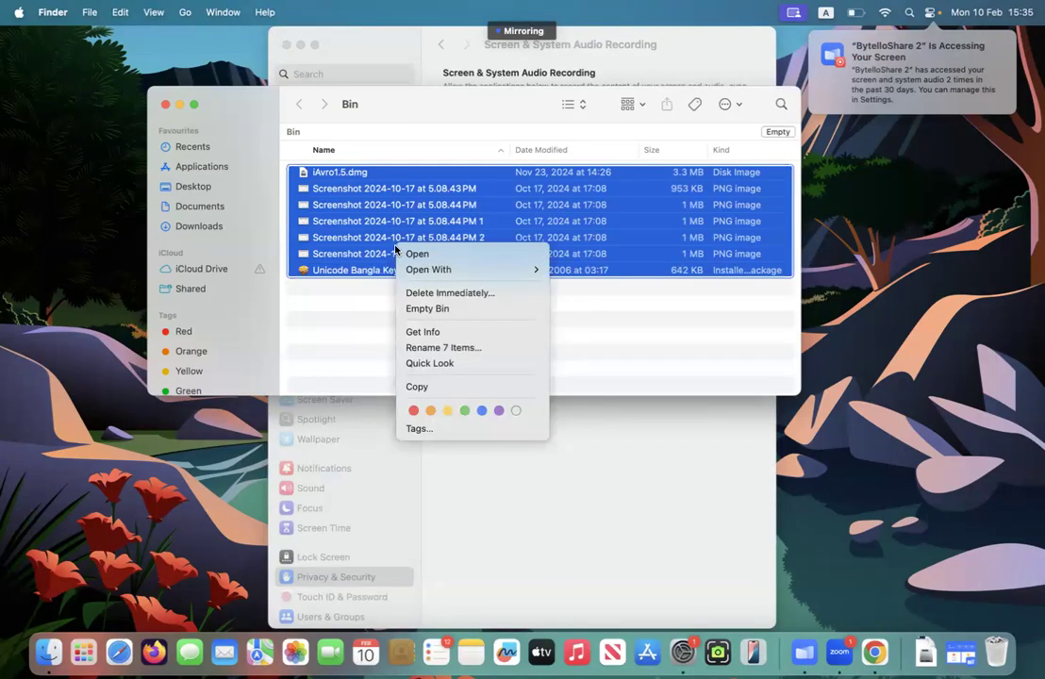
pyautogui.click(451, 300)
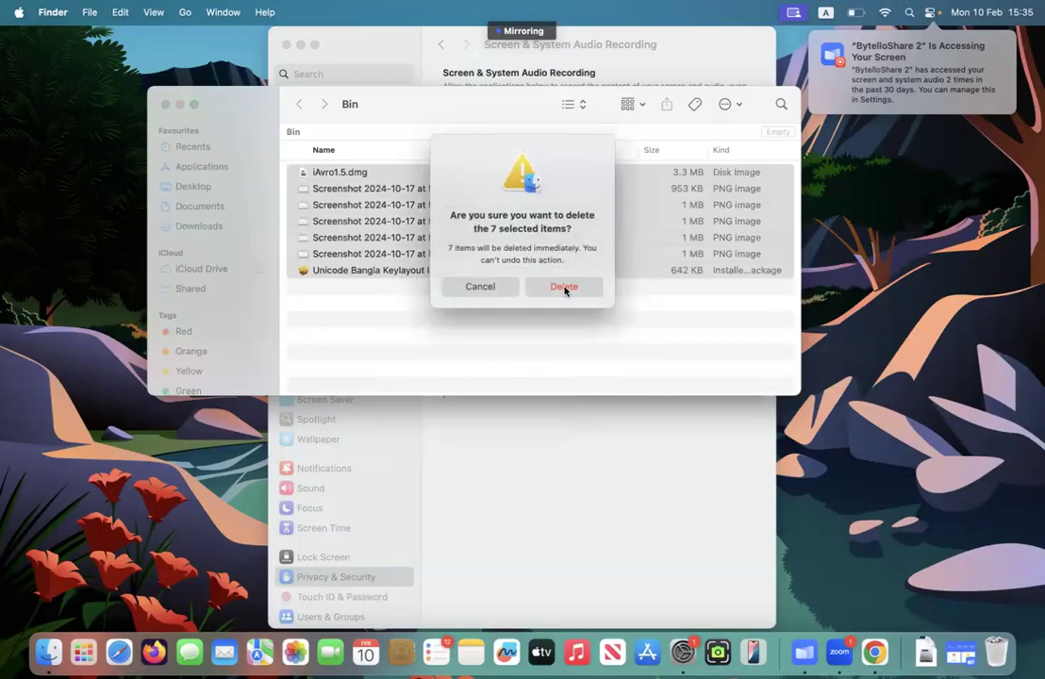
pyautogui.click(565, 287)
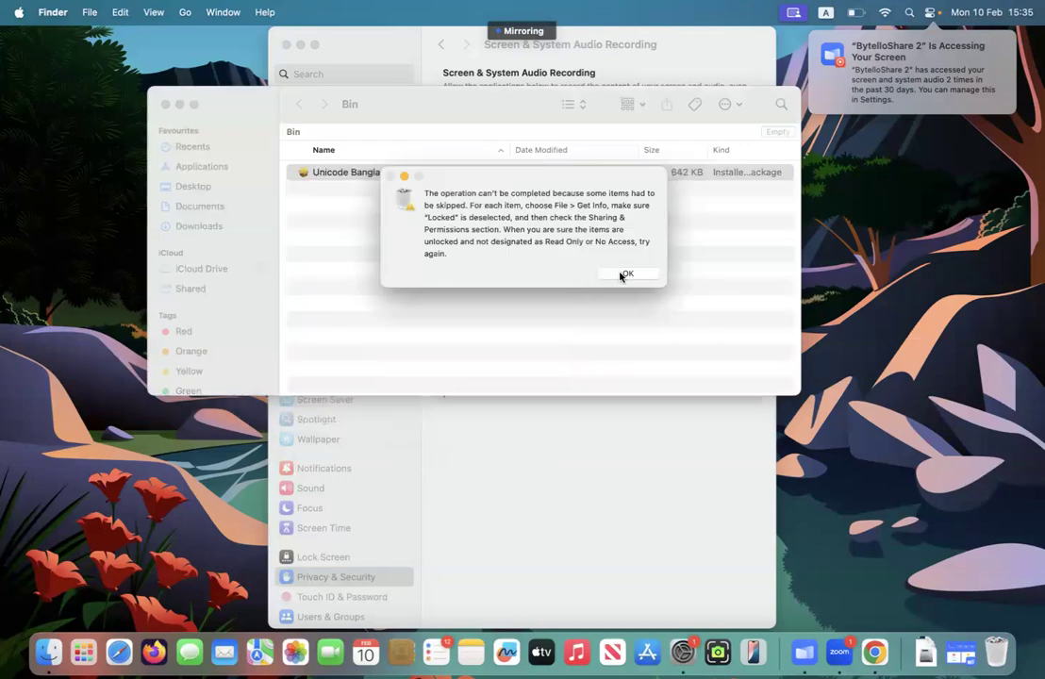
pyautogui.click(625, 272)
# Step: Reopen the Screen & System Audio Recording settings, close System Settings and switch back to Google Chrome
pyautogui.click(787, 72)
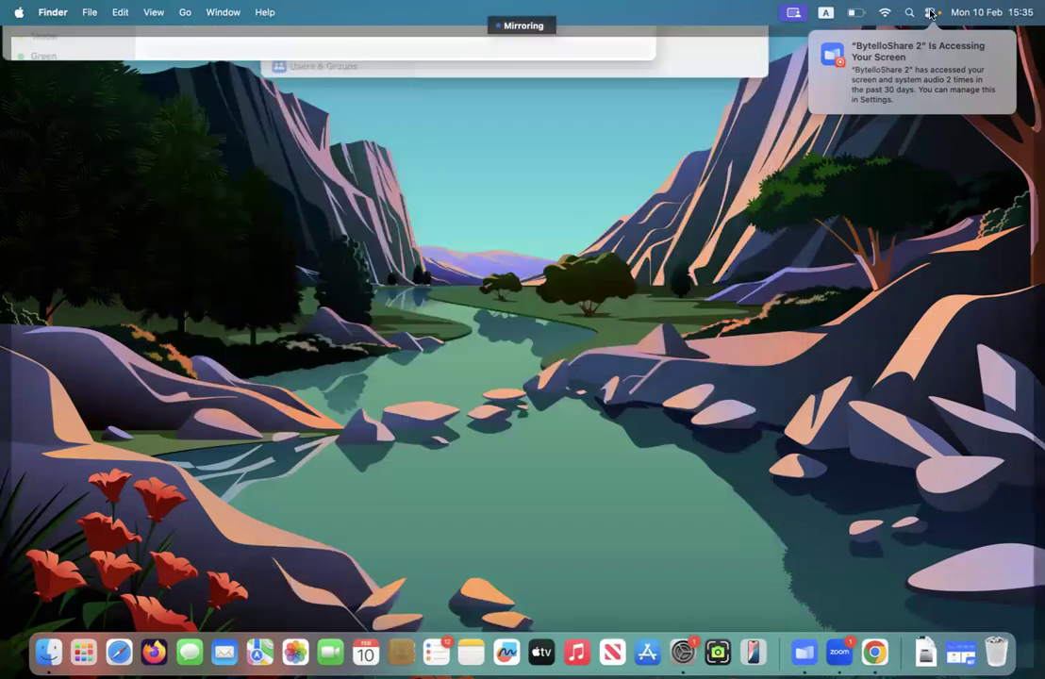
pyautogui.click(898, 68)
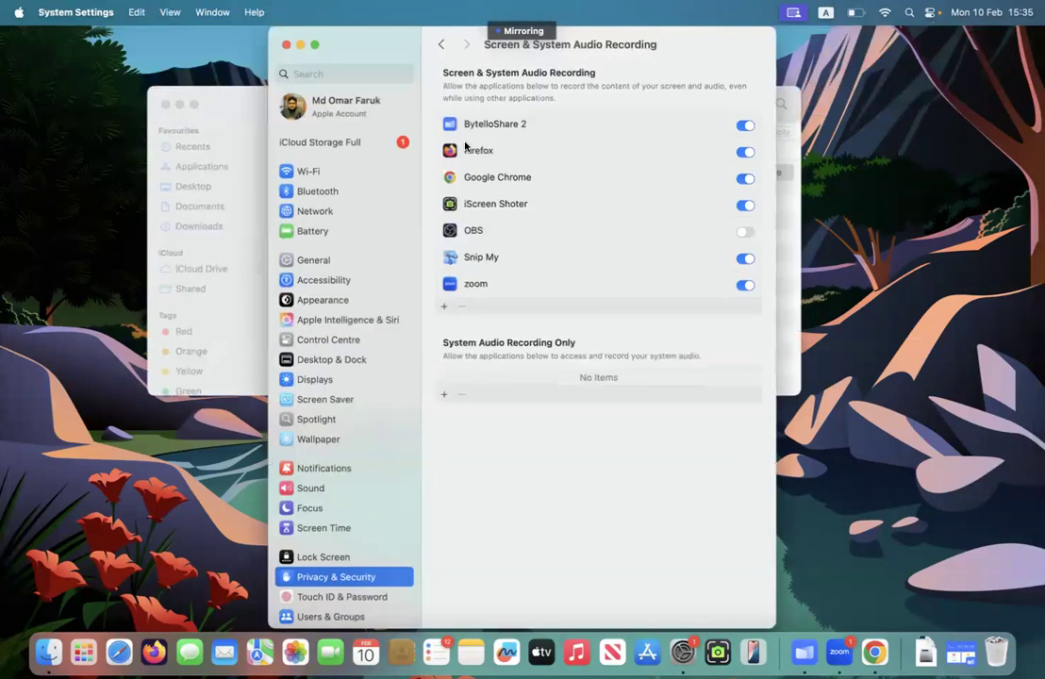
pyautogui.click(284, 45)
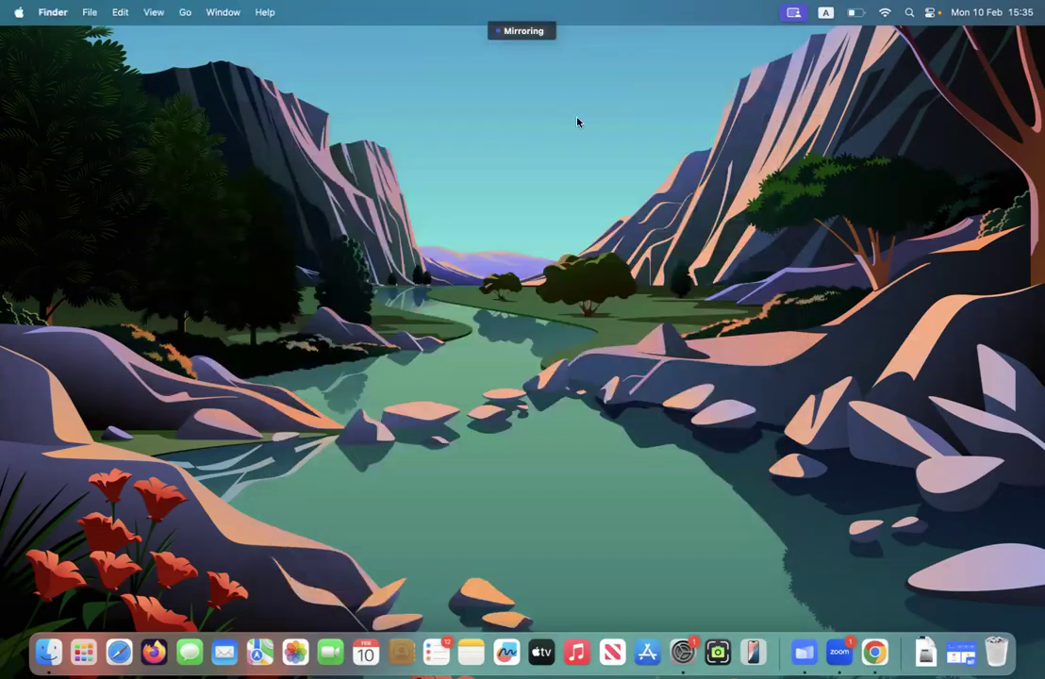
pyautogui.click(883, 659)
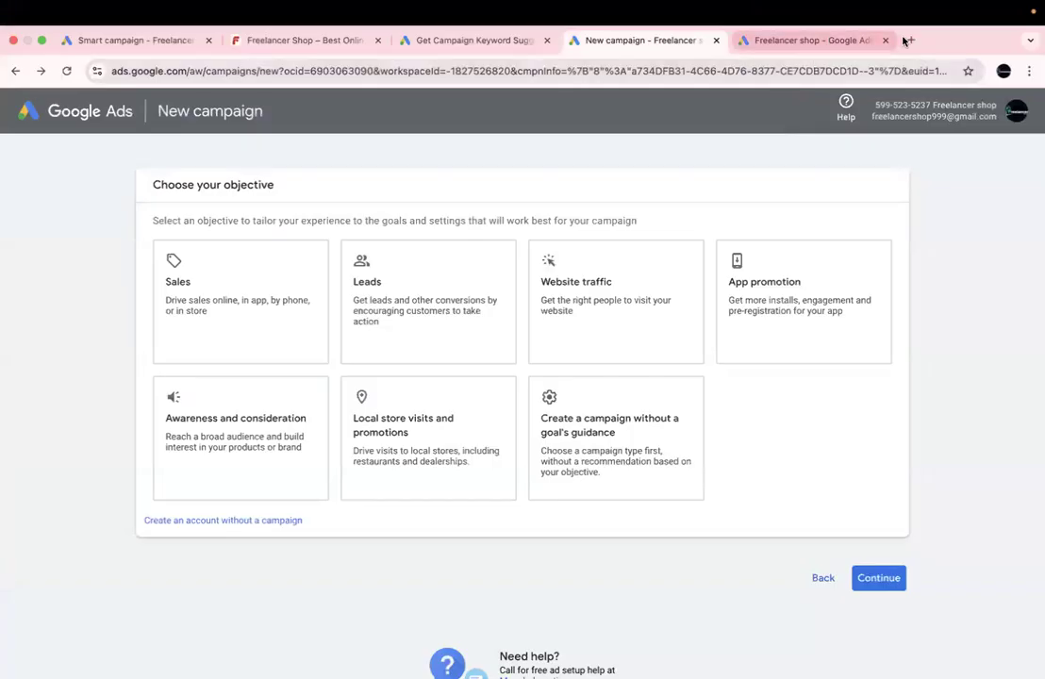
# Step: Search for YouTube in a new browser tab and open its website
pyautogui.click(908, 39)
pyautogui.write('y')
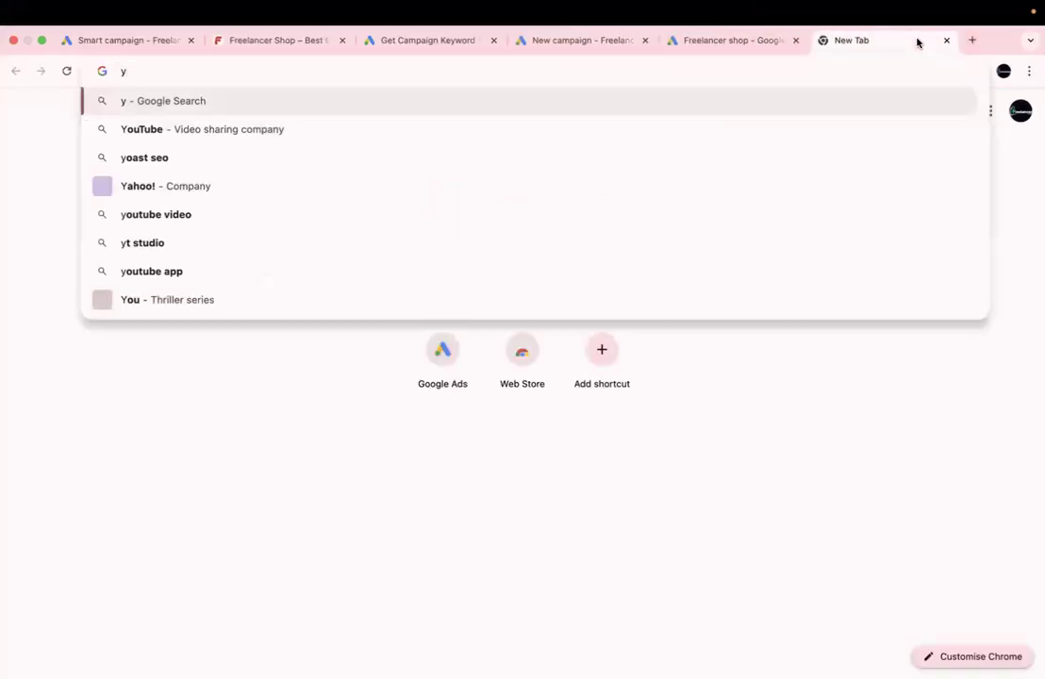
pyautogui.click(155, 138)
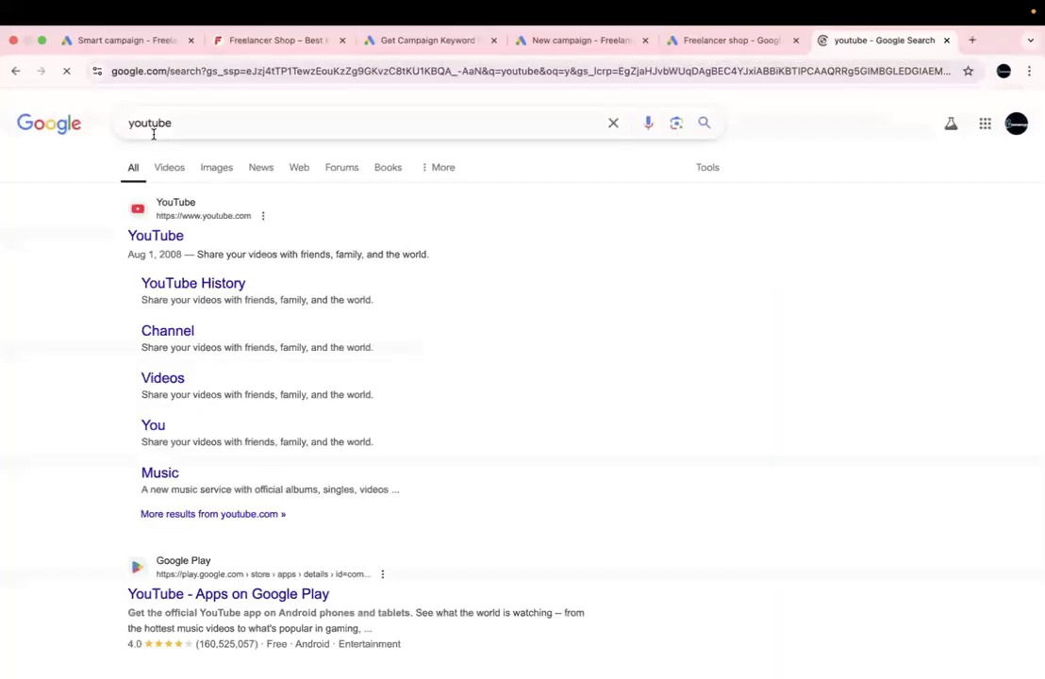
pyautogui.click(151, 242)
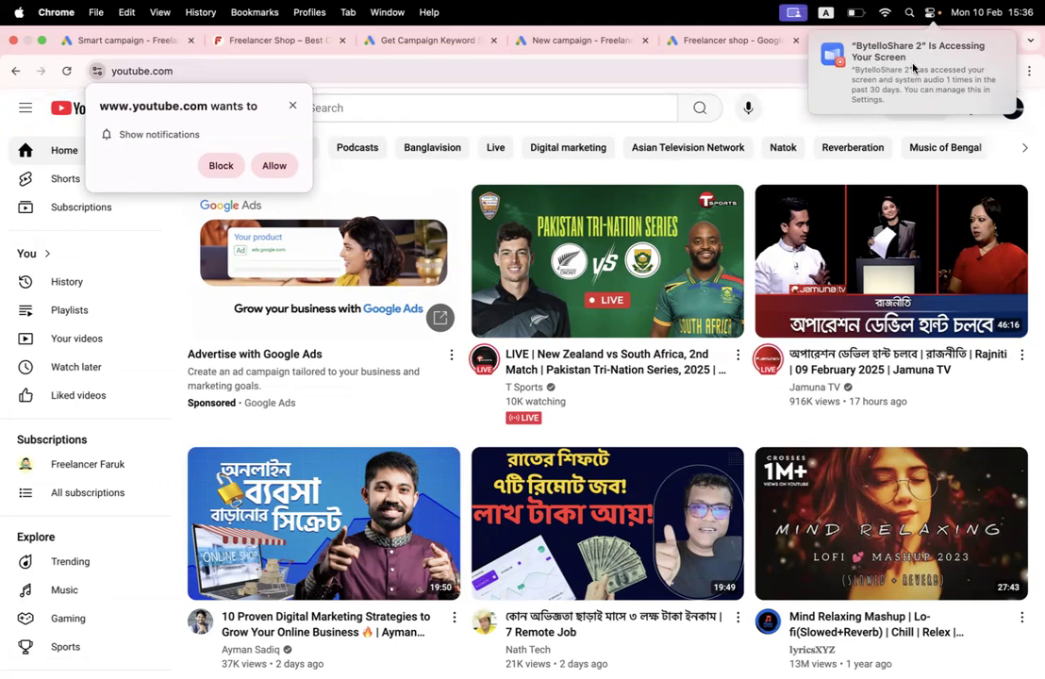
# Step: Check the recording permissions in System Settings, close the window and return to YouTube in Google Chrome
pyautogui.click(861, 67)
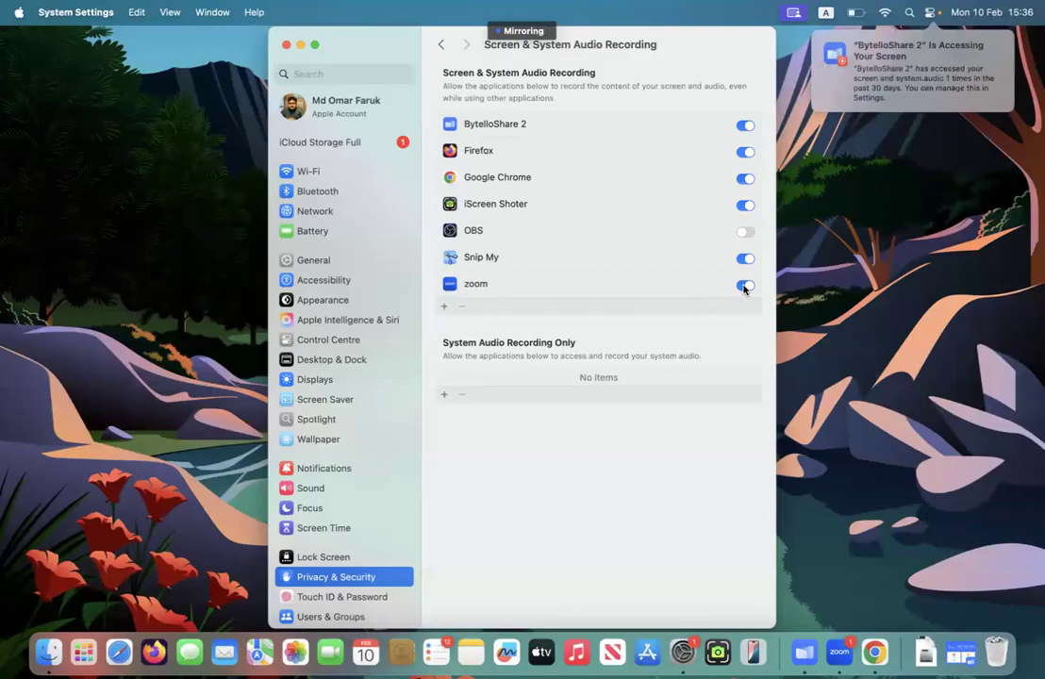
pyautogui.click(853, 64)
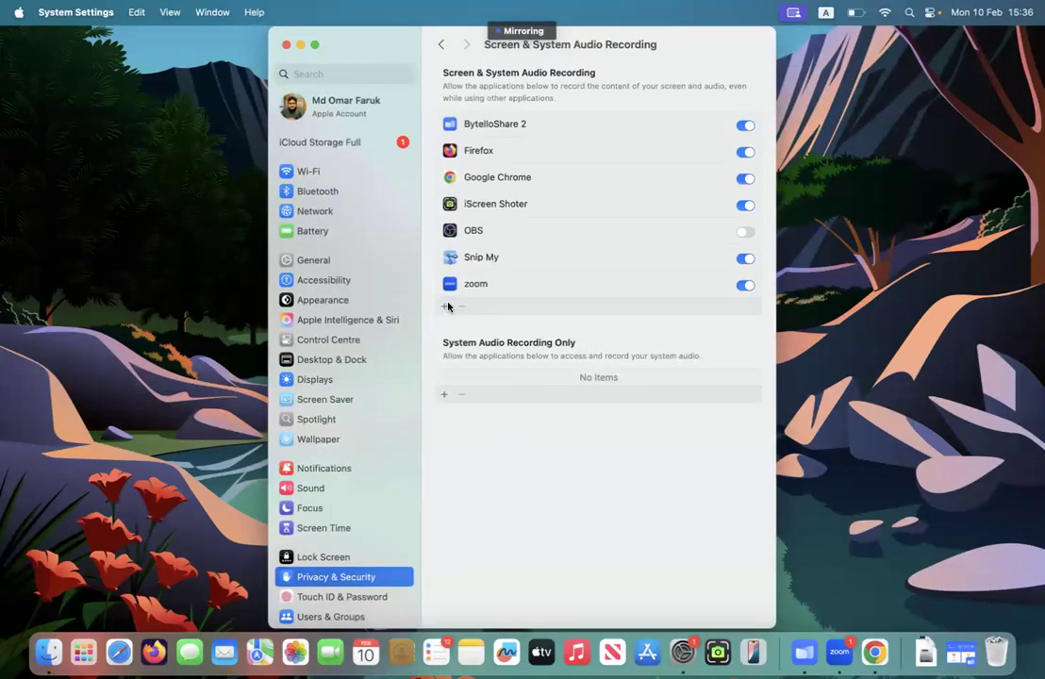
pyautogui.click(287, 46)
pyautogui.click(830, 653)
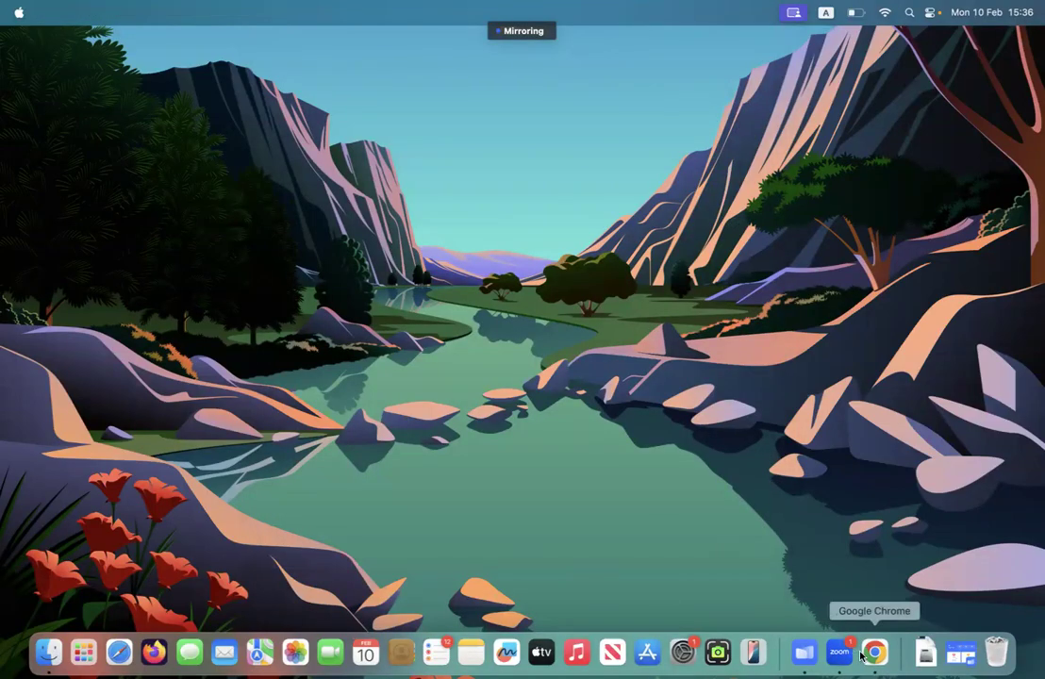
pyautogui.click(875, 653)
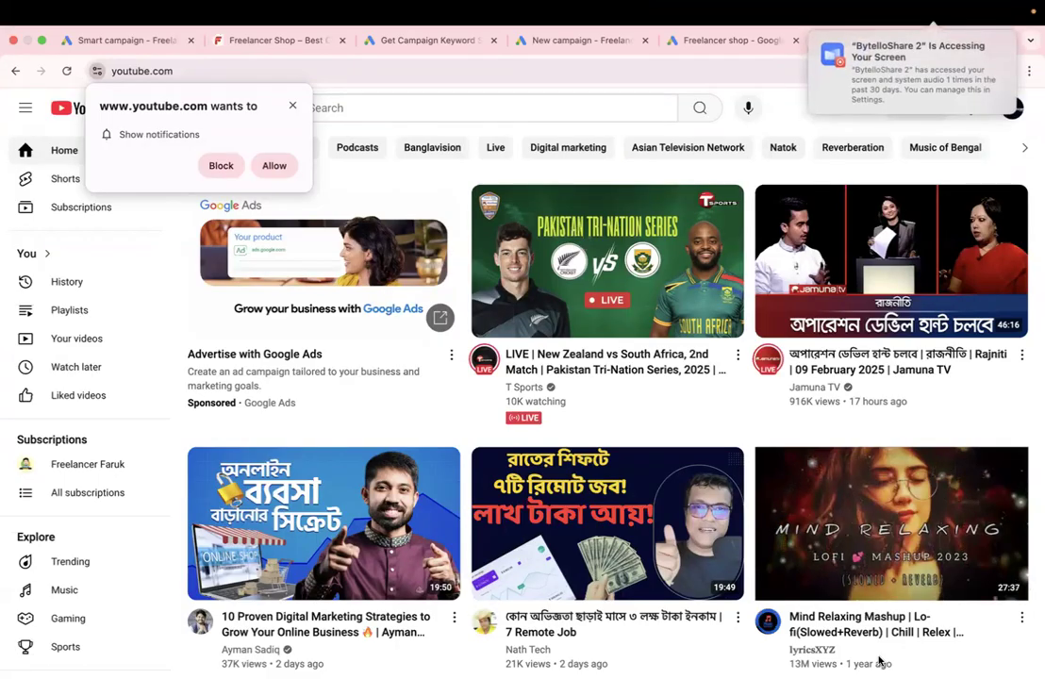
# Step: Allow YouTube to show notifications, close the Smart campaign tab and return to Google Chrome from System Settings
pyautogui.moveTo(533, 456)
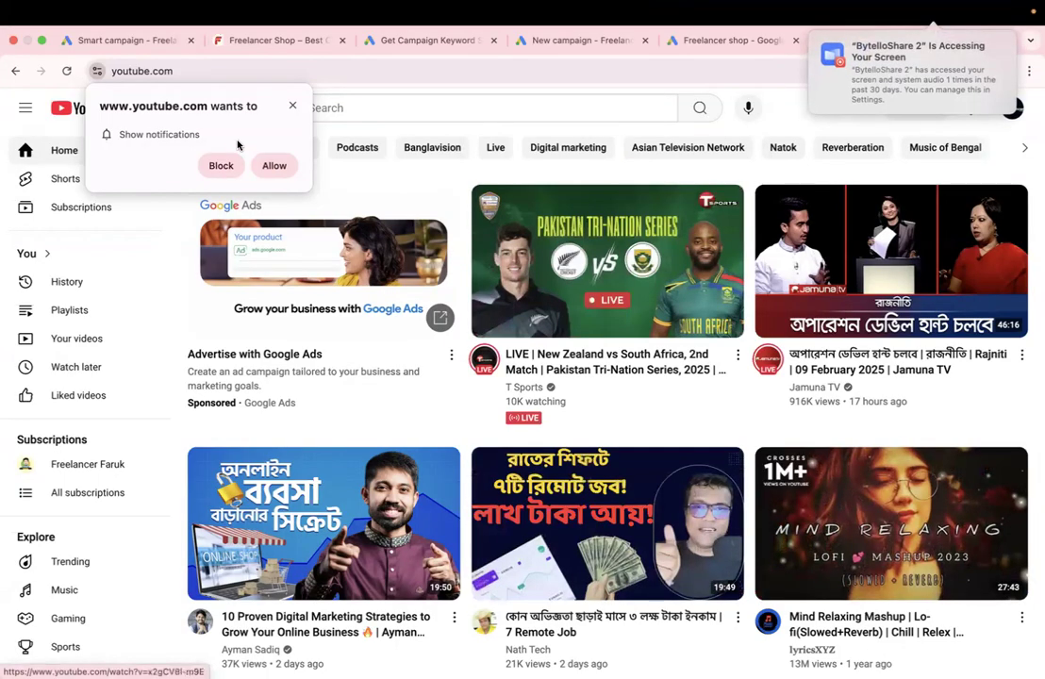
pyautogui.click(273, 165)
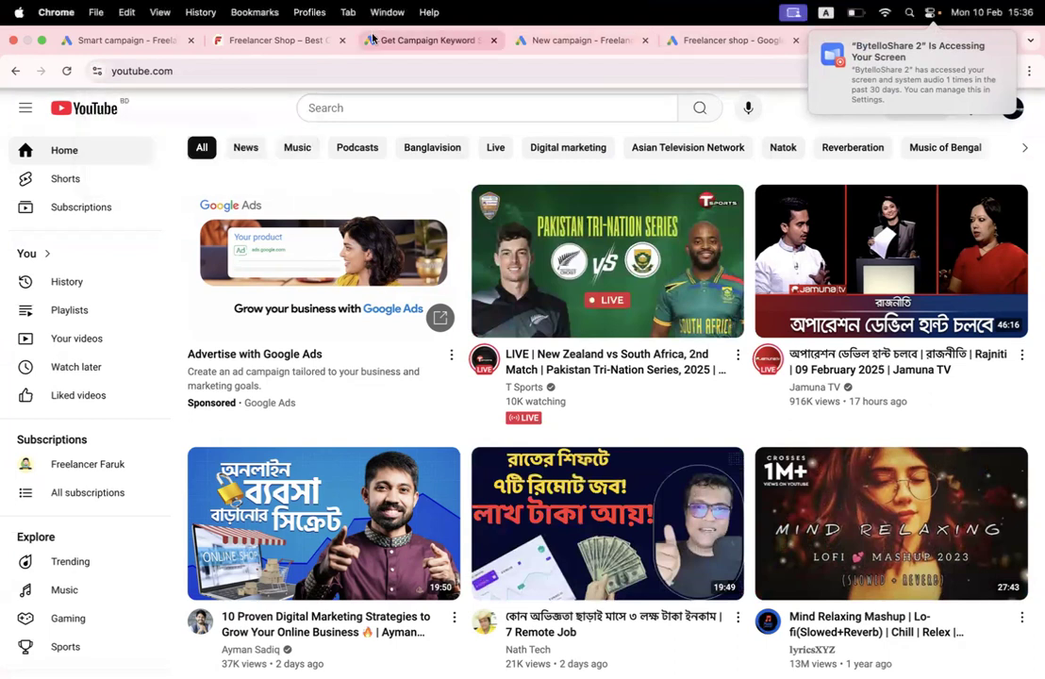
pyautogui.click(188, 42)
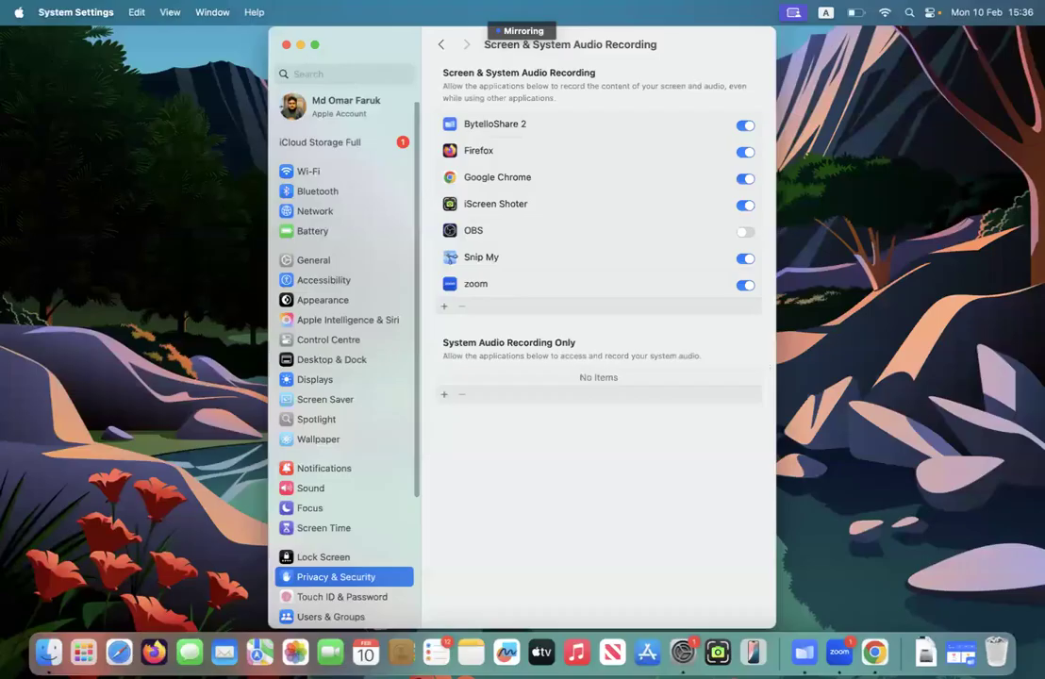
pyautogui.click(874, 651)
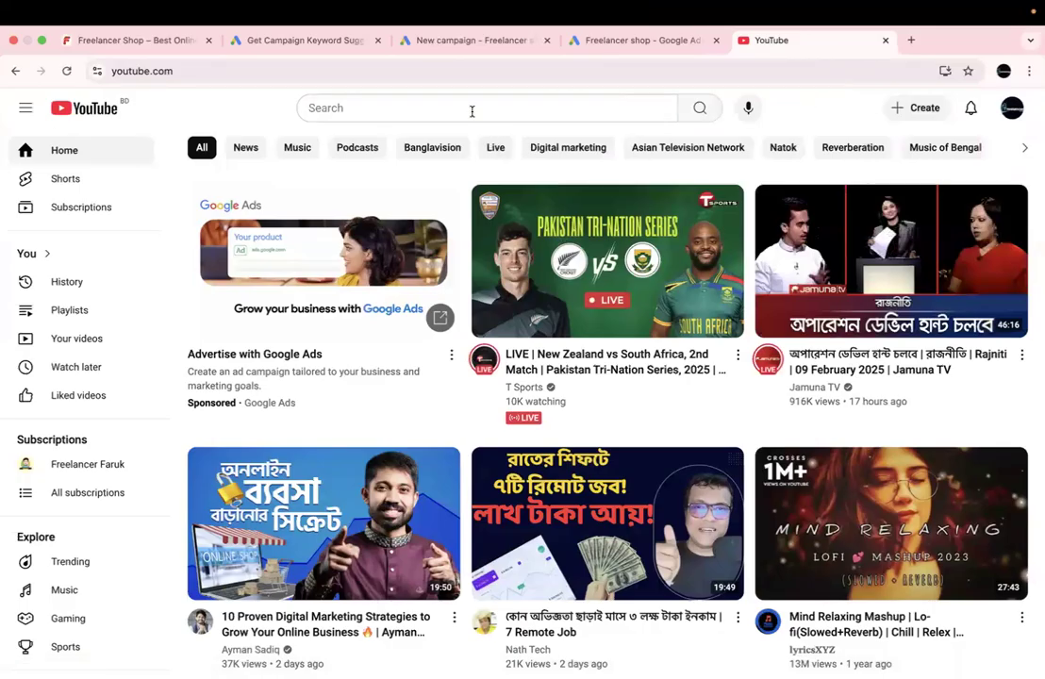
pyautogui.moveTo(604, 300)
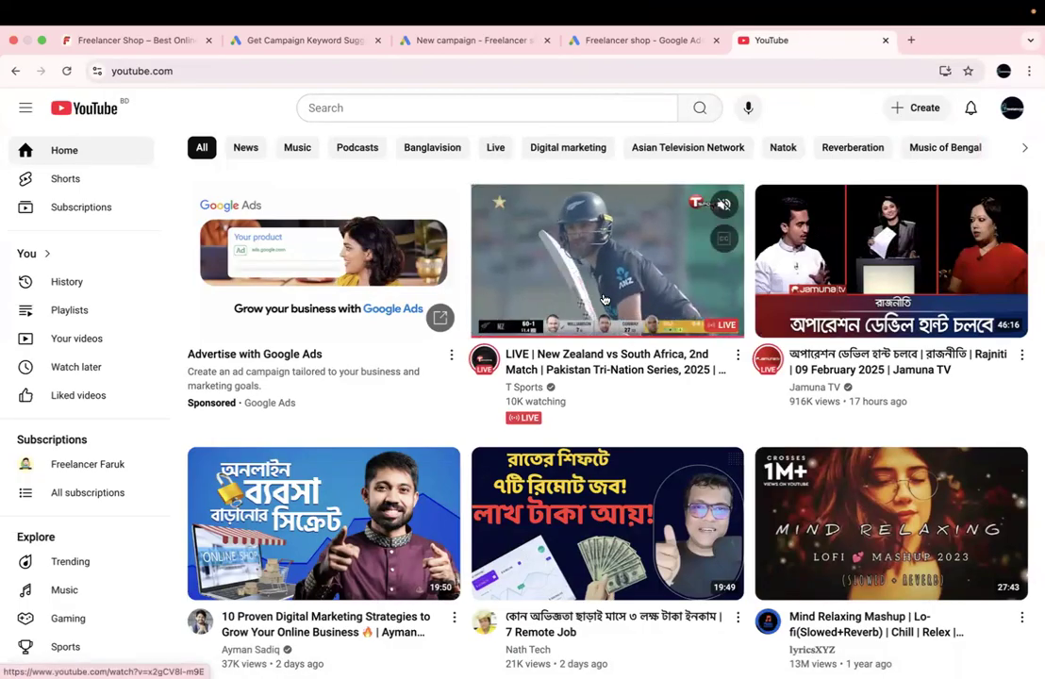
# Step: Play the Jamuna TV Rajniti video, lower its volume, skip ahead to about 2:02 and pause it
pyautogui.click(820, 242)
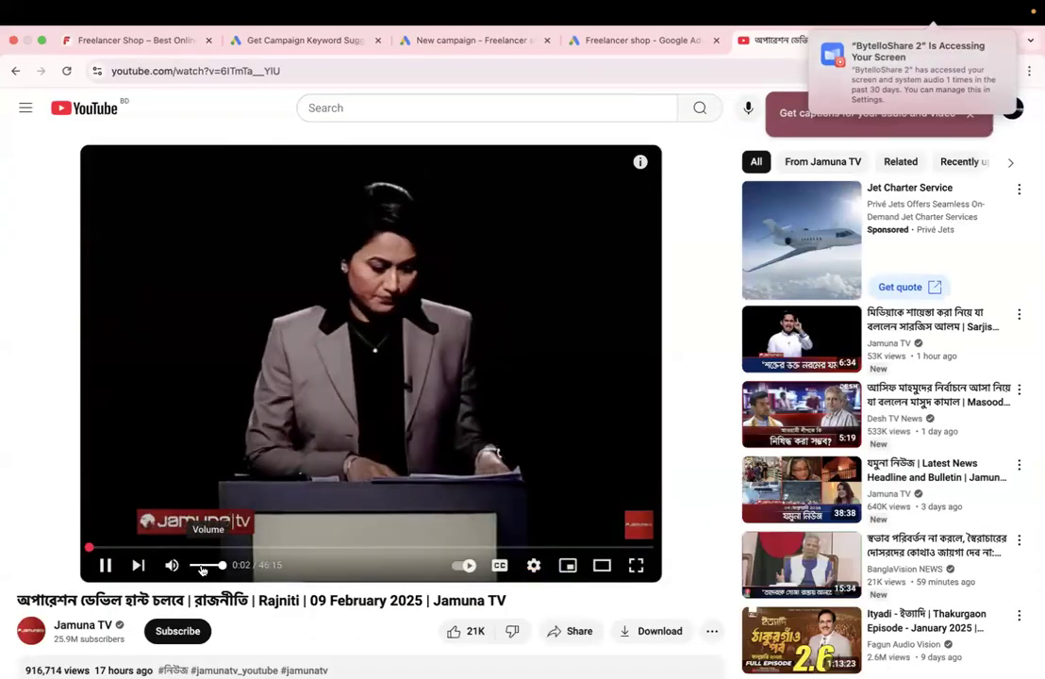
pyautogui.click(202, 566)
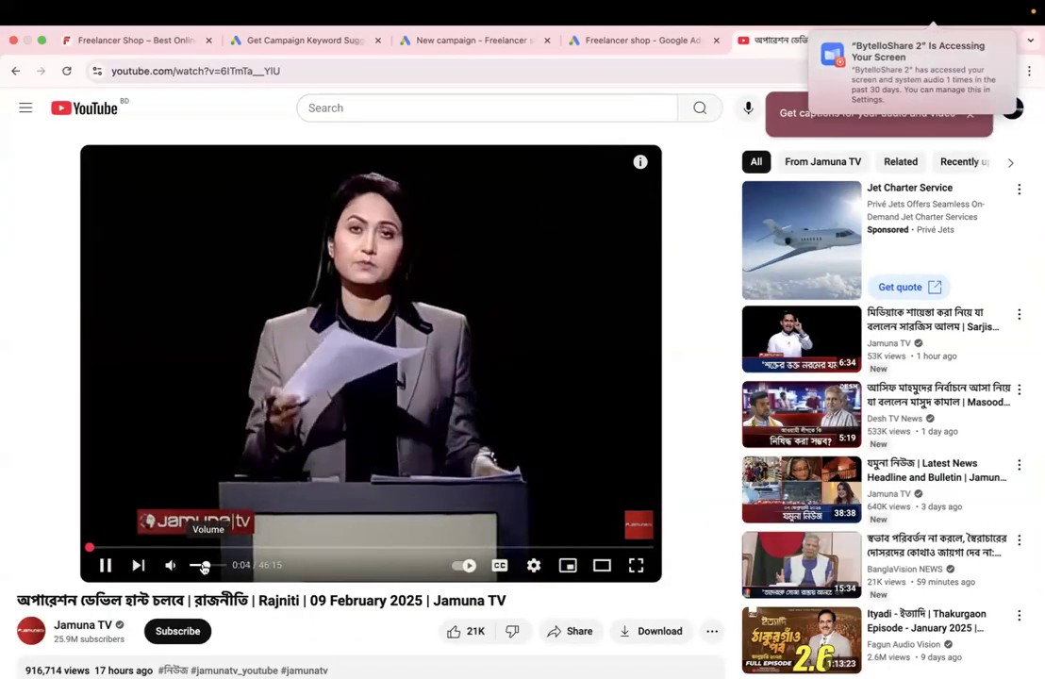
pyautogui.moveTo(95, 547); pyautogui.dragTo(113, 548)
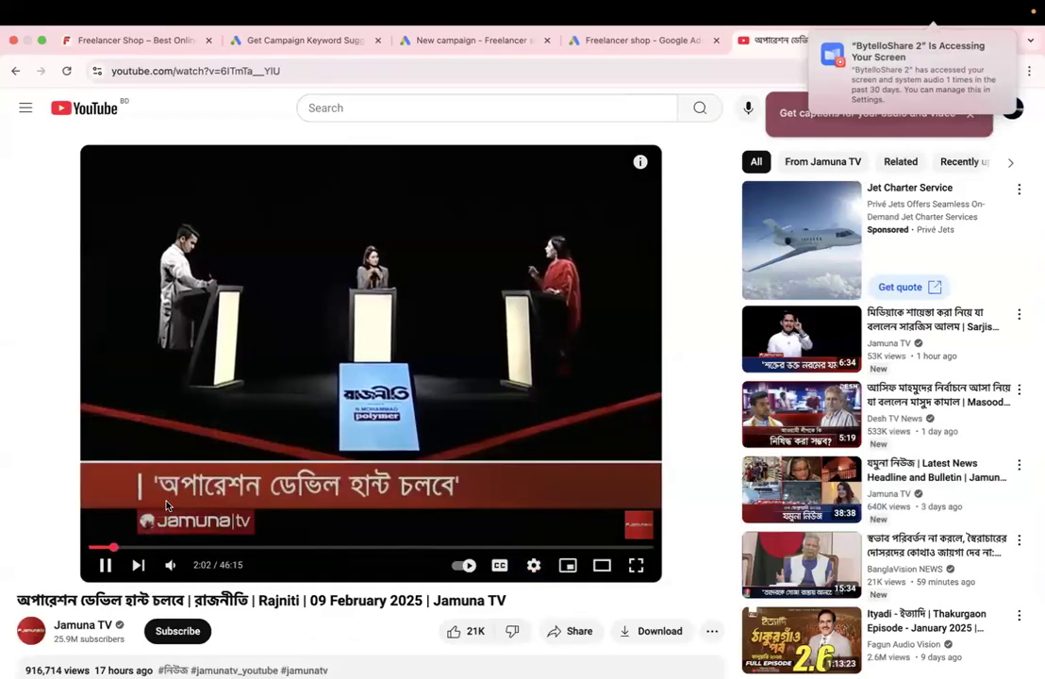
pyautogui.click(380, 358)
pyautogui.scroll(-1, 380, 357)
pyautogui.scroll(-5, 380, 358)
pyautogui.scroll(6, 380, 357)
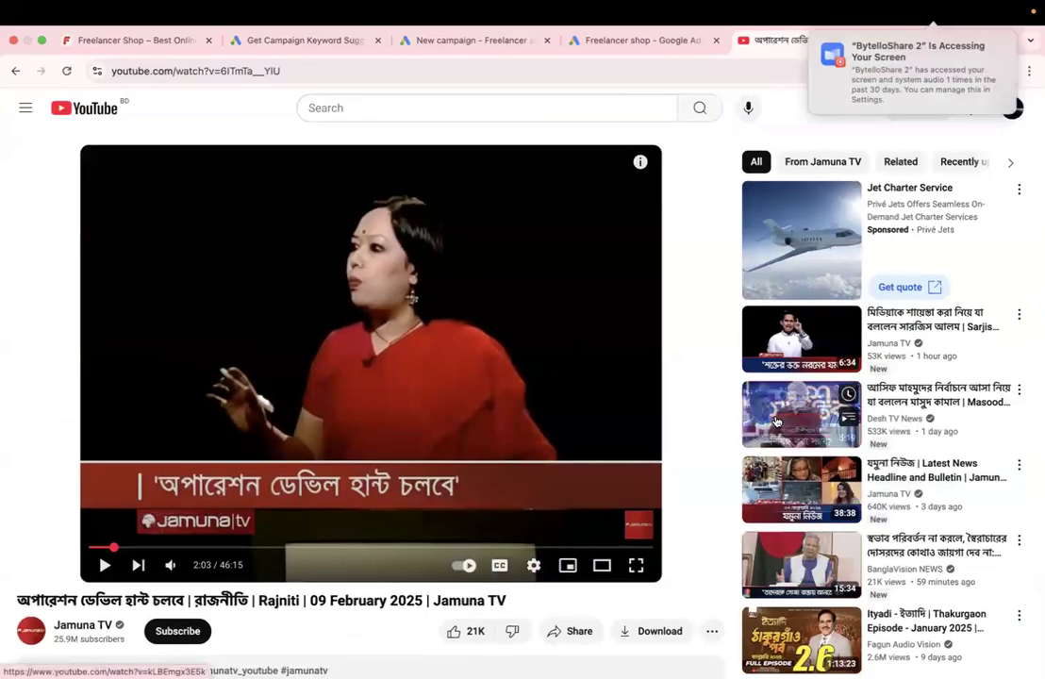
# Step: Open the recommended Desh TV News video, mute it and skip the Registrar Corp ad shown before it
pyautogui.click(802, 415)
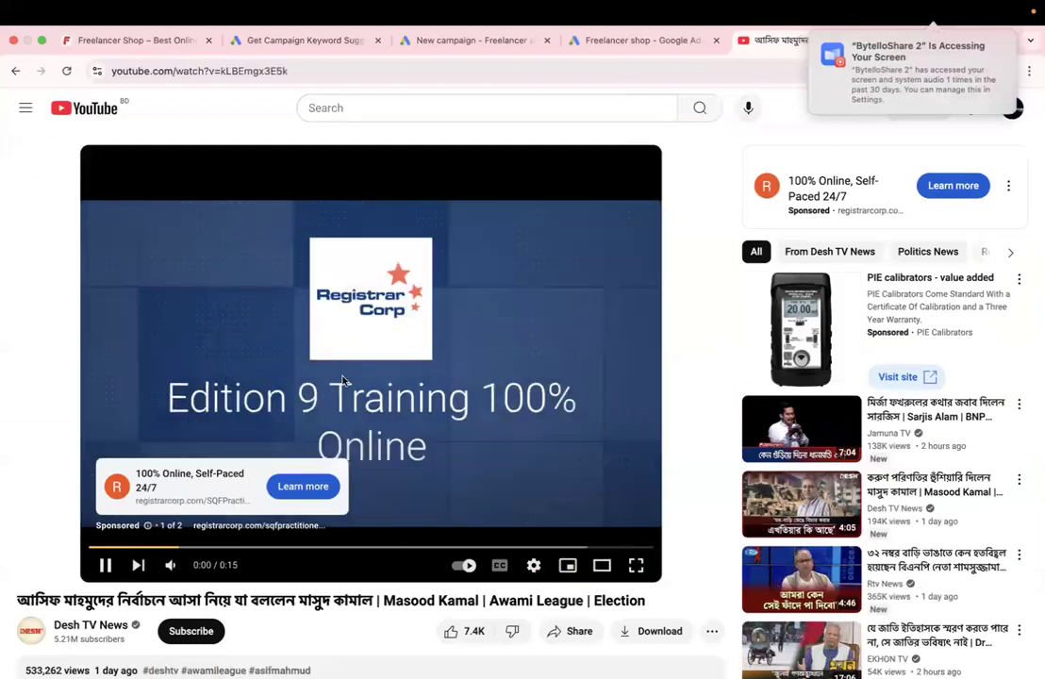
pyautogui.click(342, 380)
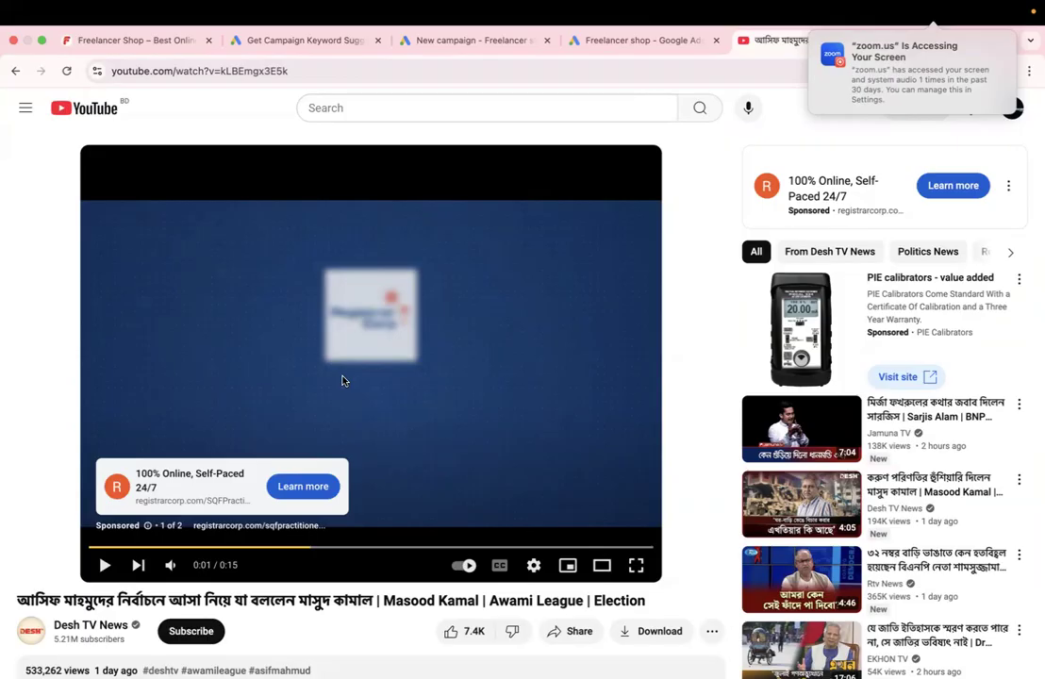
pyautogui.click(342, 380)
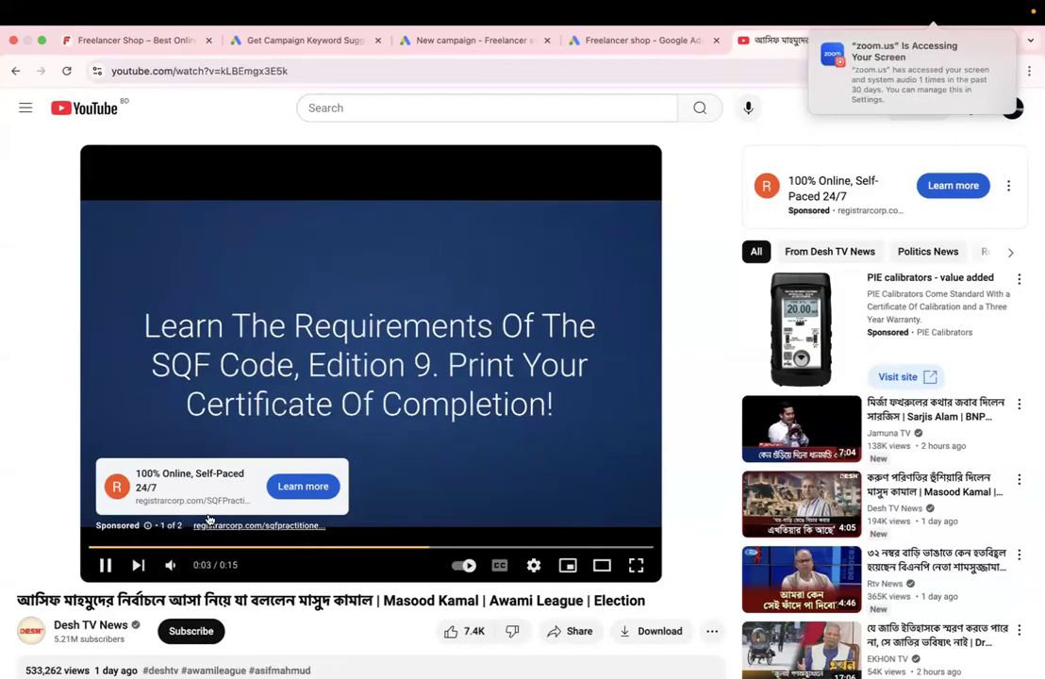
pyautogui.click(170, 565)
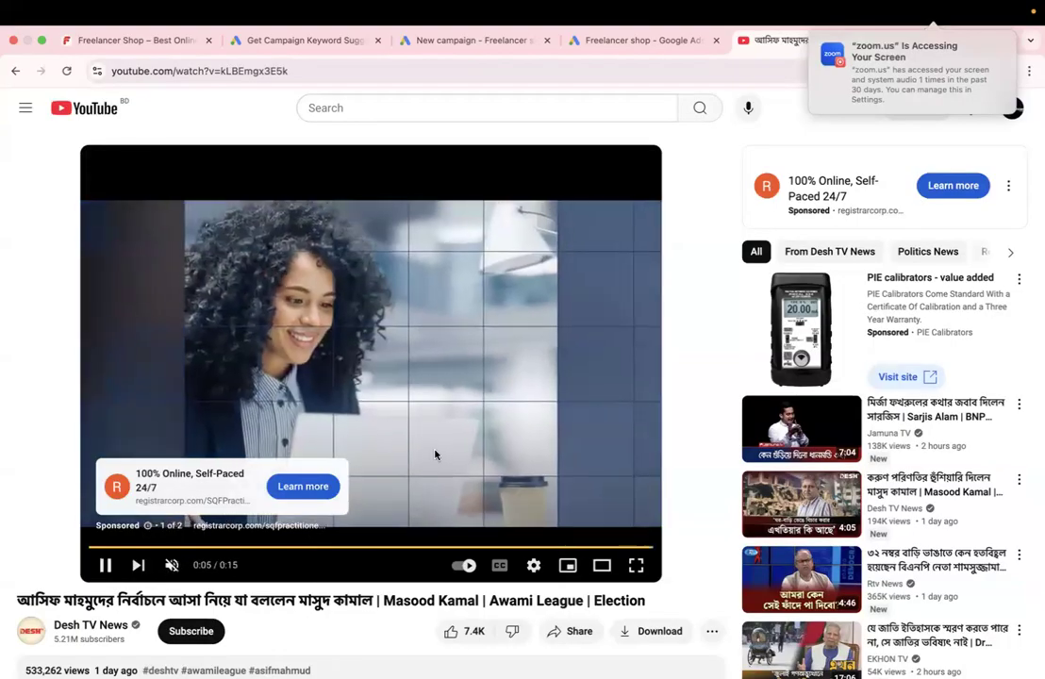
pyautogui.click(420, 388)
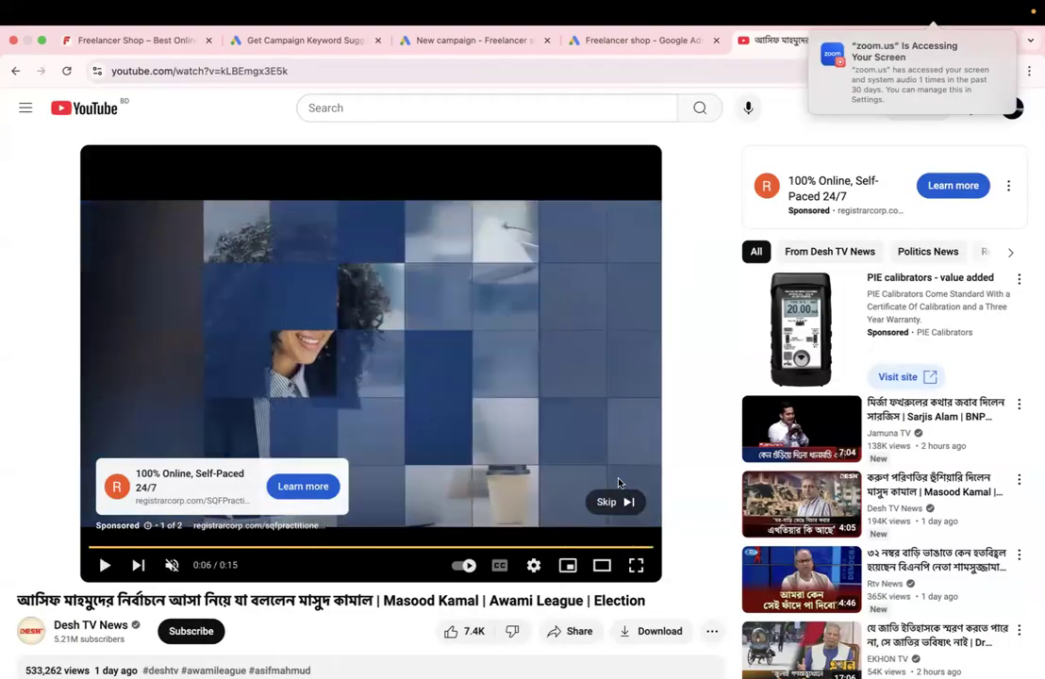
pyautogui.click(609, 501)
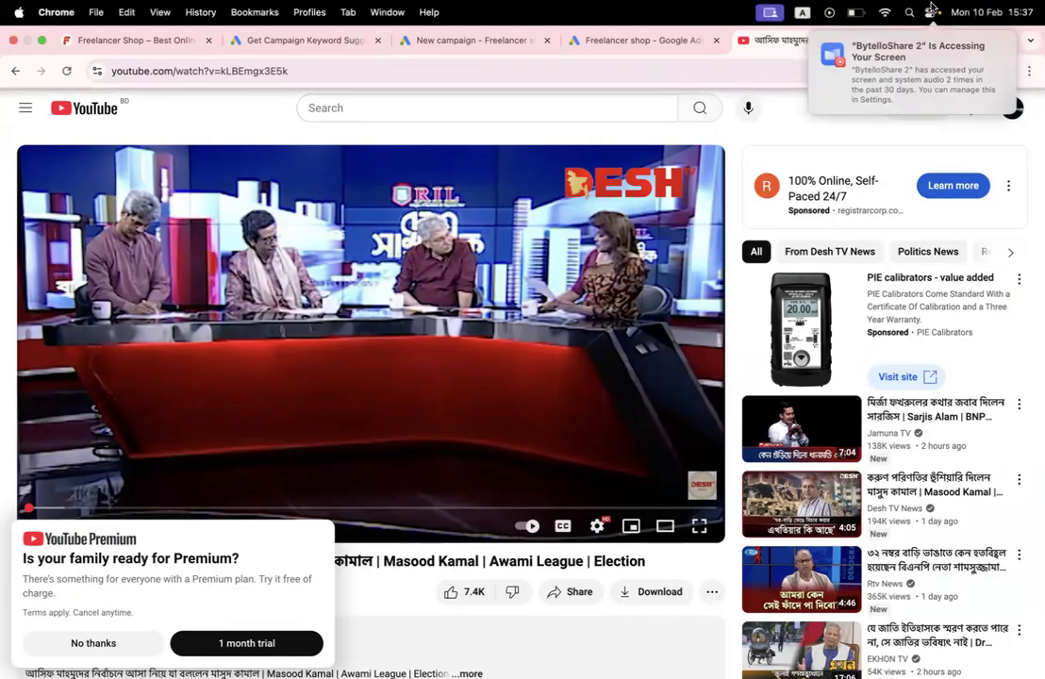
pyautogui.click(930, 15)
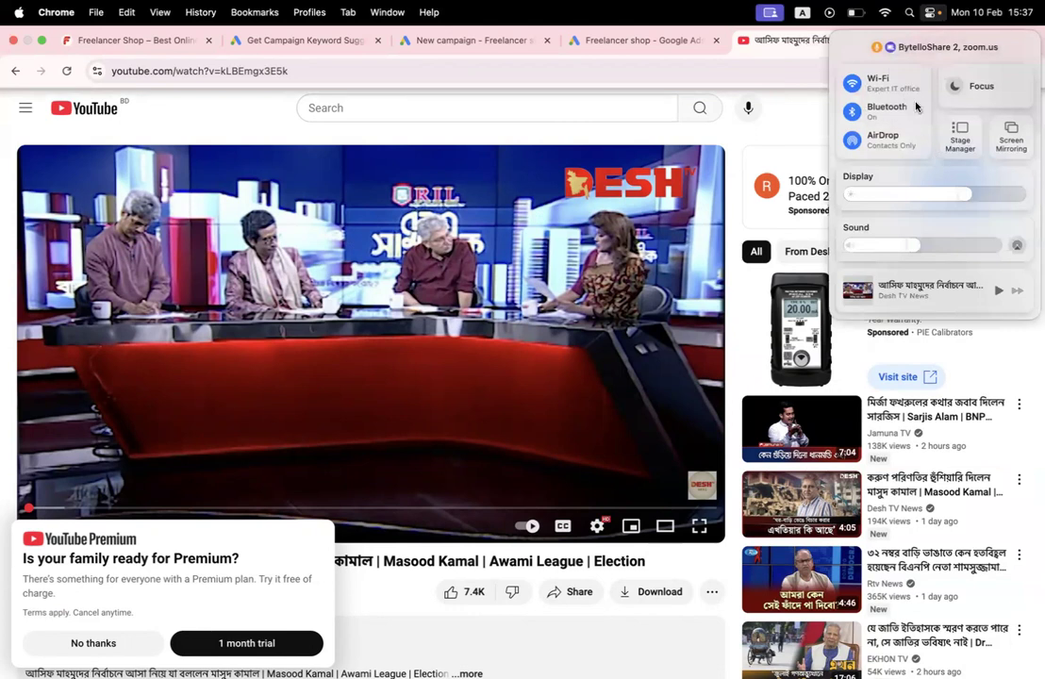
pyautogui.click(795, 120)
# Step: Search the web for "youtube ads types" in a new browser tab
pyautogui.click(910, 40)
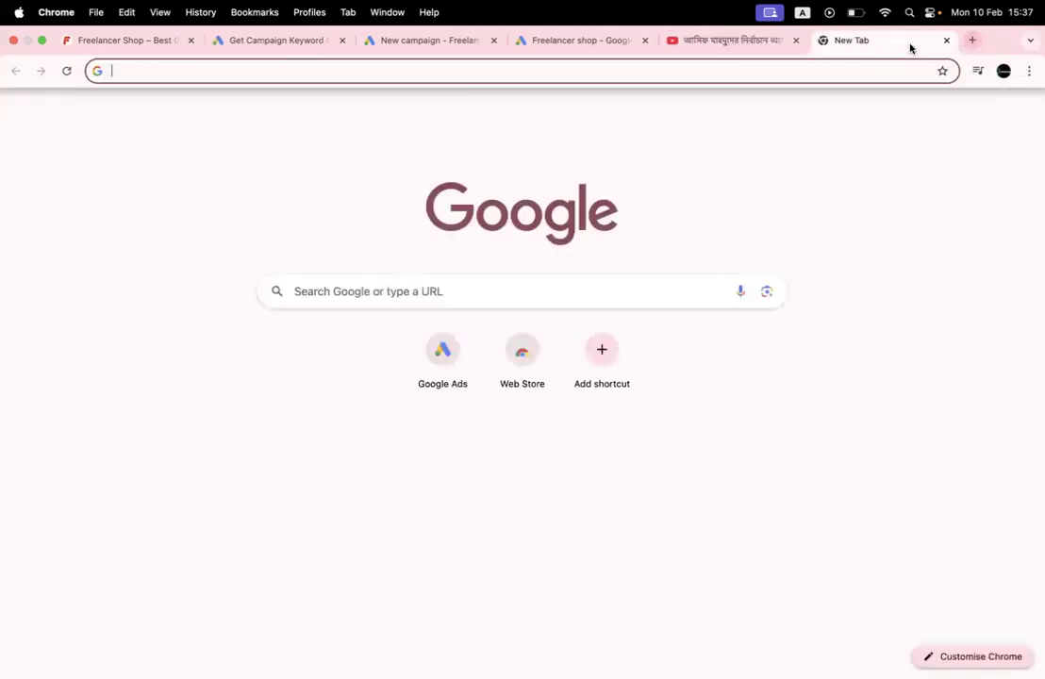
pyautogui.write('youtu')
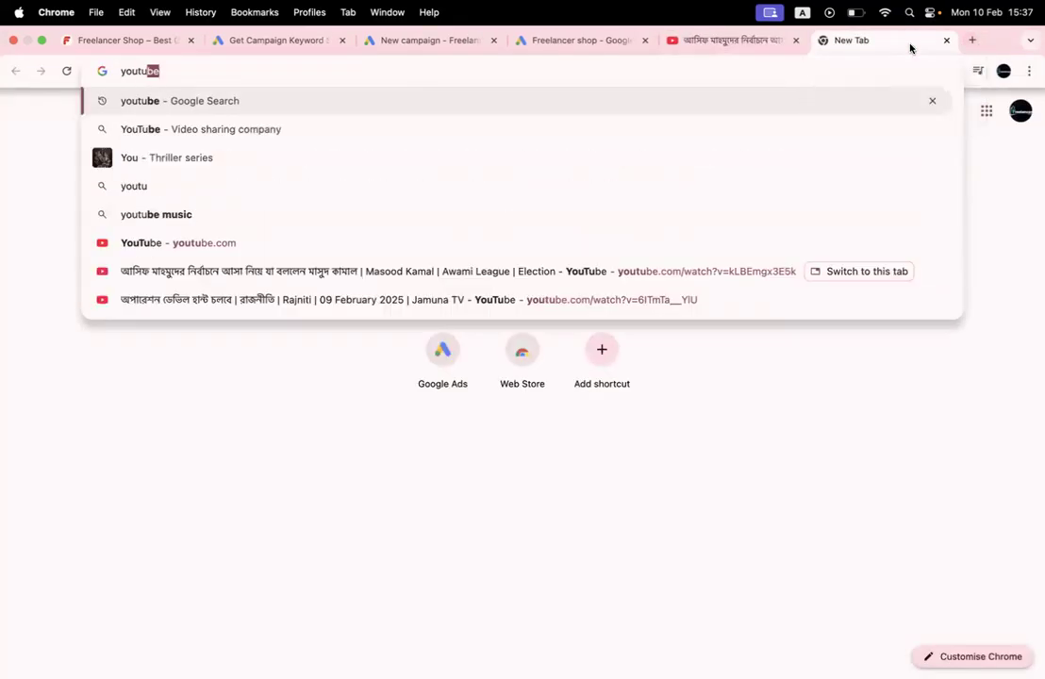
pyautogui.write('be ads ')
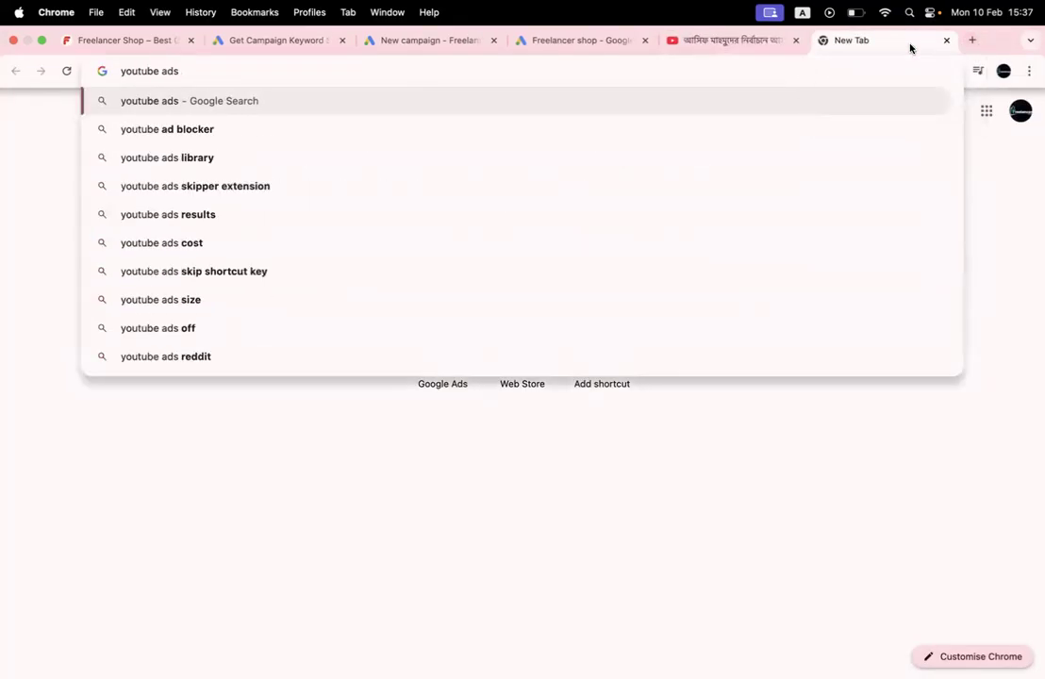
pyautogui.write('type')
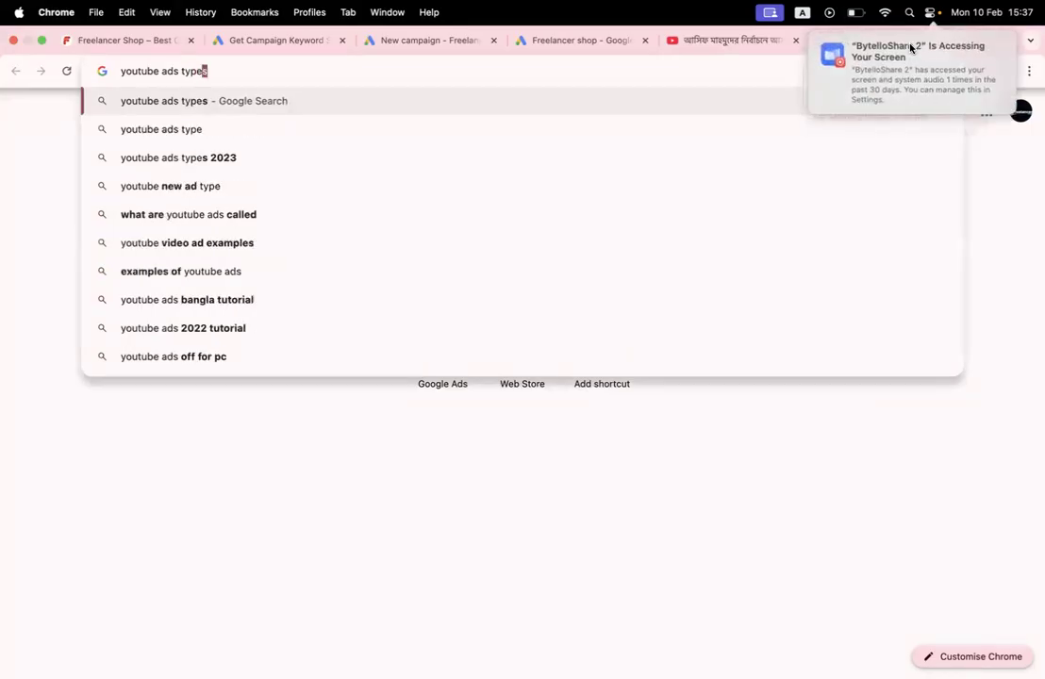
pyautogui.write('s')
pyautogui.press('Return')
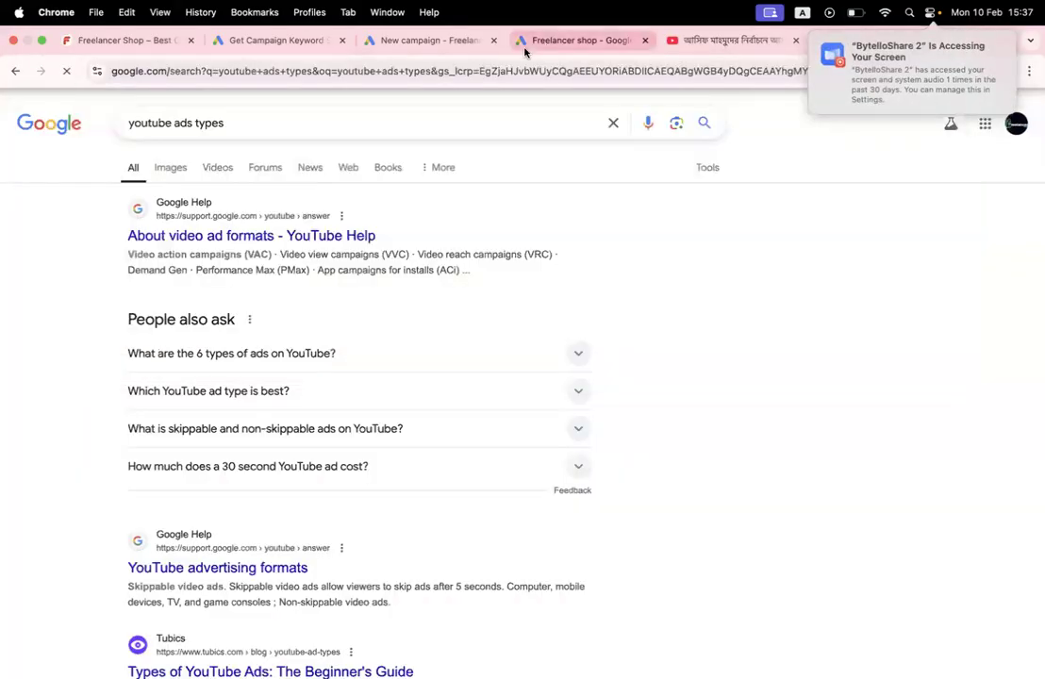
# Step: Open the YouTube advertising formats help article and read its video ad format table, highlighting the skippable video ads entry
pyautogui.scroll(-5, 236, 395)
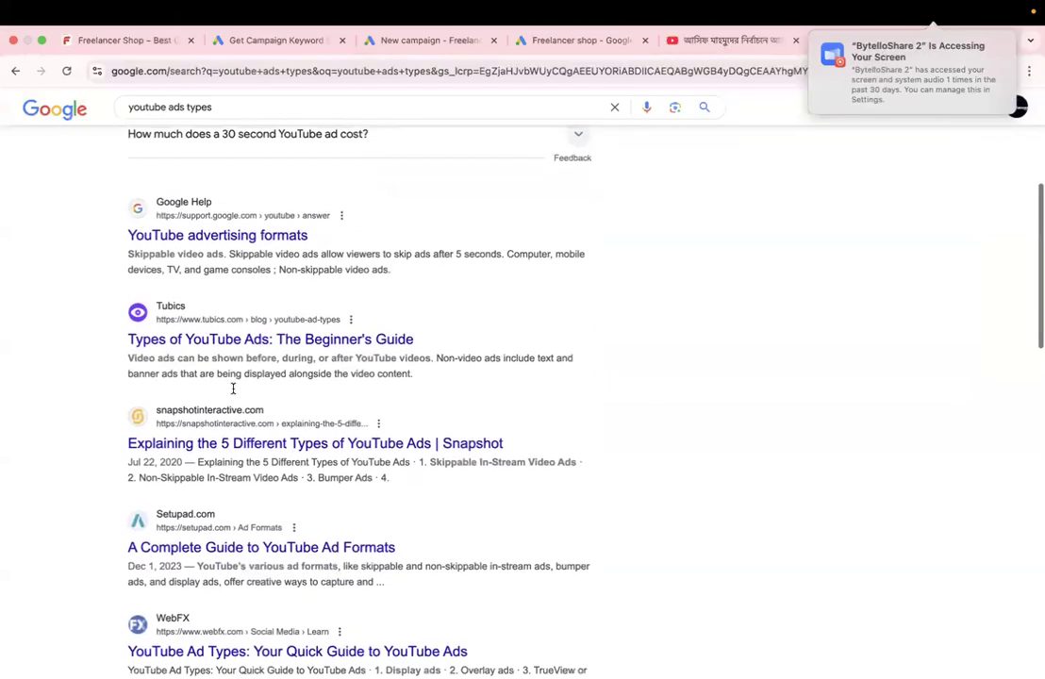
pyautogui.click(192, 230)
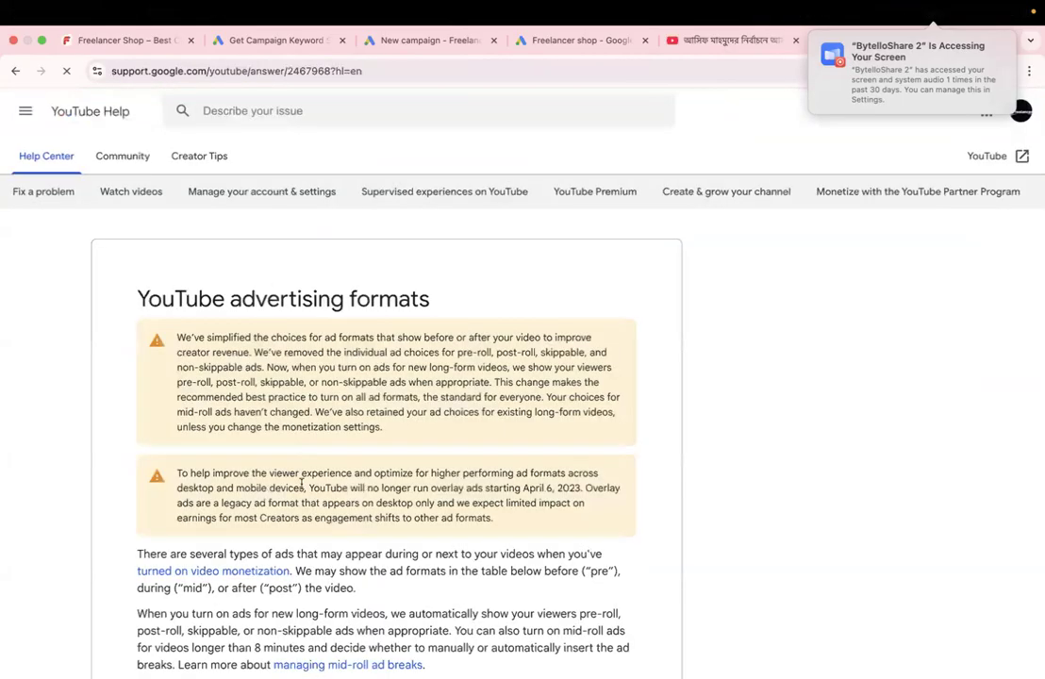
pyautogui.scroll(-6, 302, 486)
pyautogui.scroll(4, 301, 488)
pyautogui.scroll(-2, 301, 488)
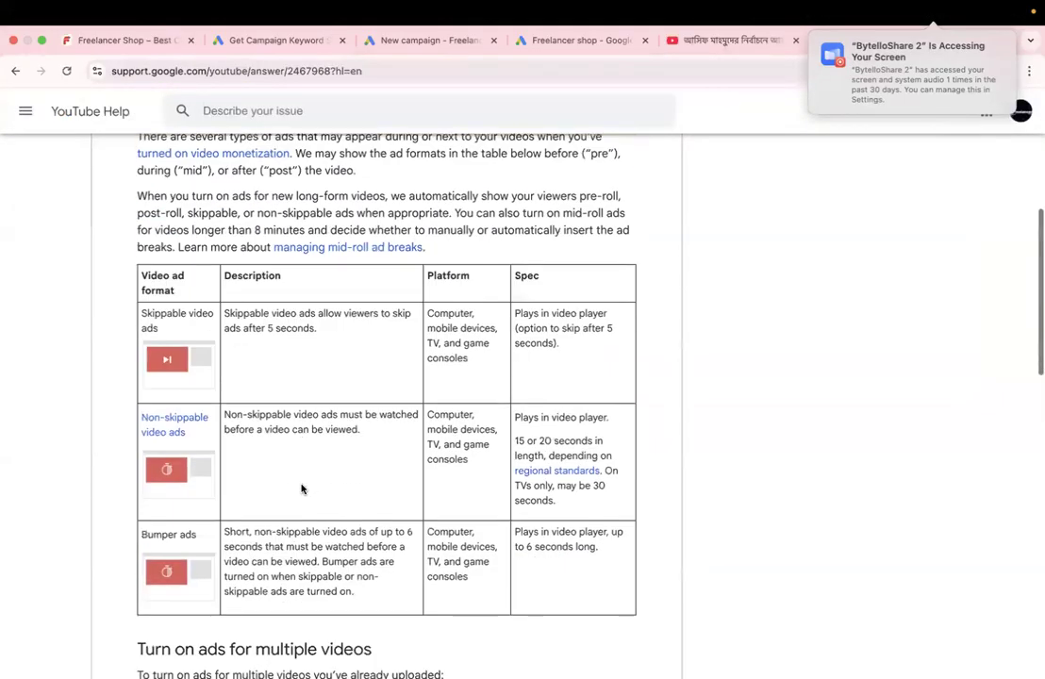
pyautogui.scroll(-1, 302, 488)
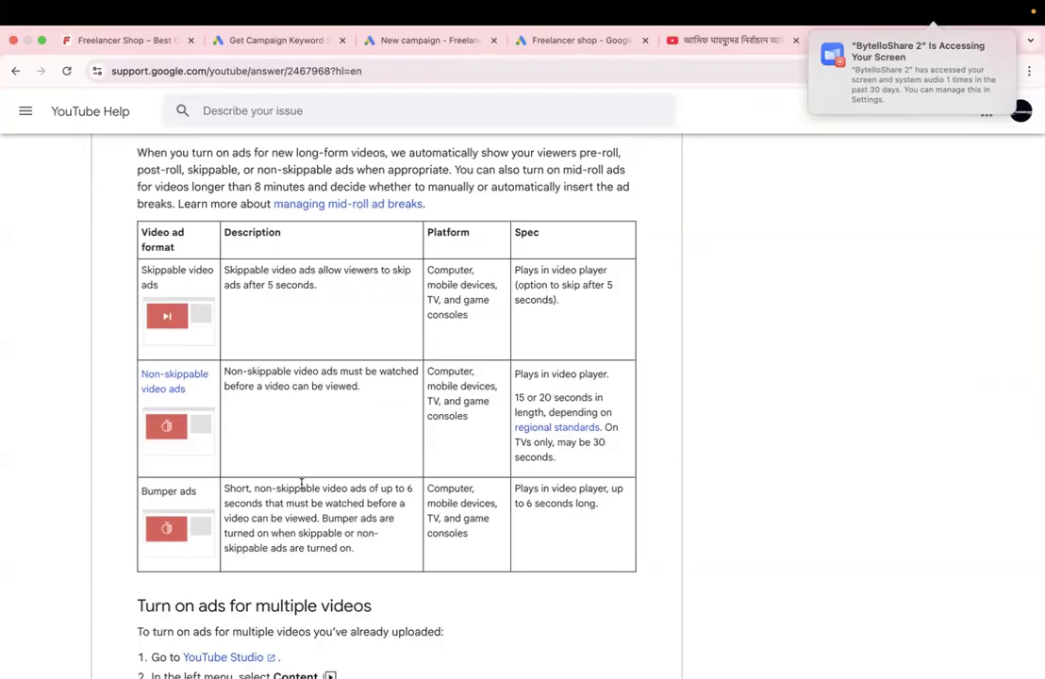
pyautogui.scroll(-1, 208, 345)
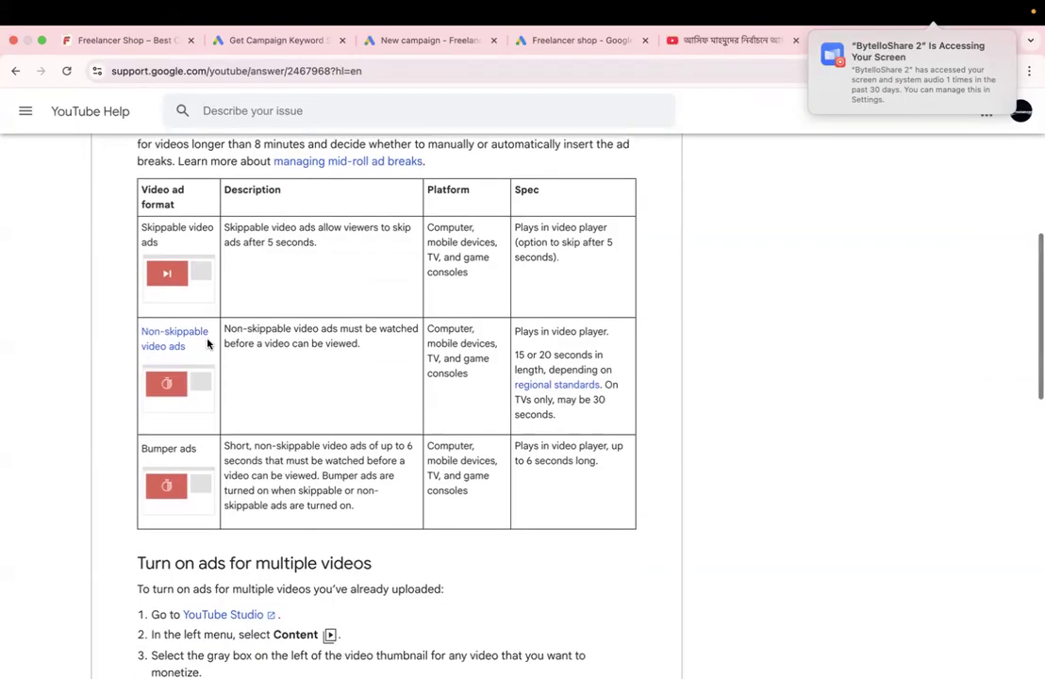
pyautogui.tripleClick(161, 229)
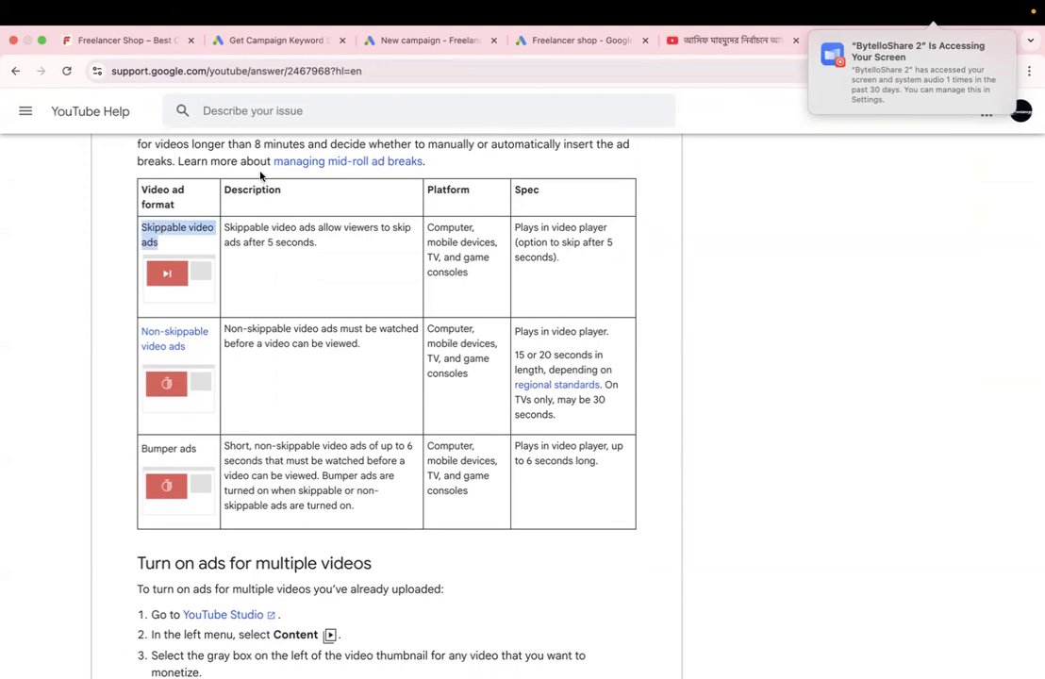
# Step: Decline the YouTube Premium offer on the Desh TV News video page and close the Keyword Planner suggestions browser tab
pyautogui.click(722, 40)
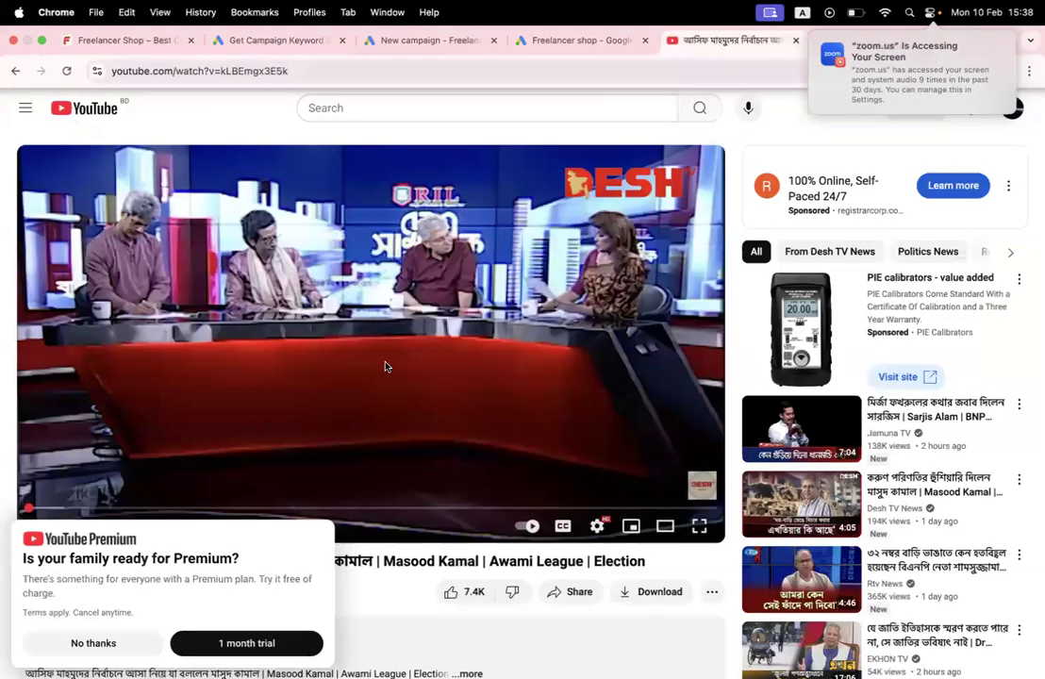
pyautogui.click(99, 643)
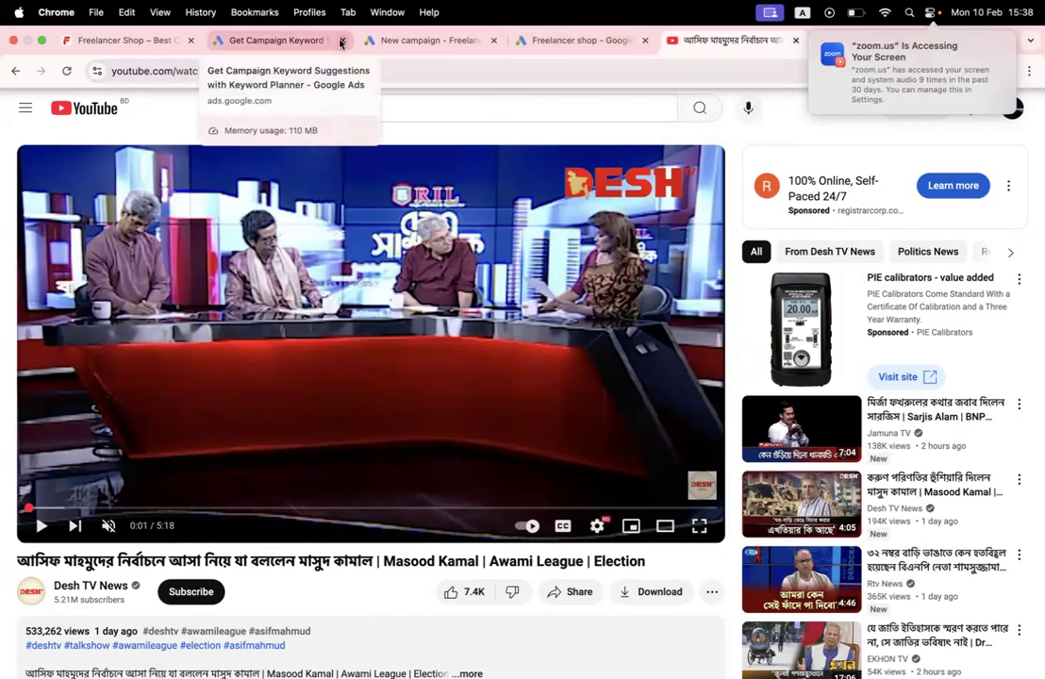
pyautogui.click(342, 40)
# Step: Return to the YouTube advertising formats article and look through its format table, Shorts ads and back-to-back ads sections
pyautogui.click(745, 40)
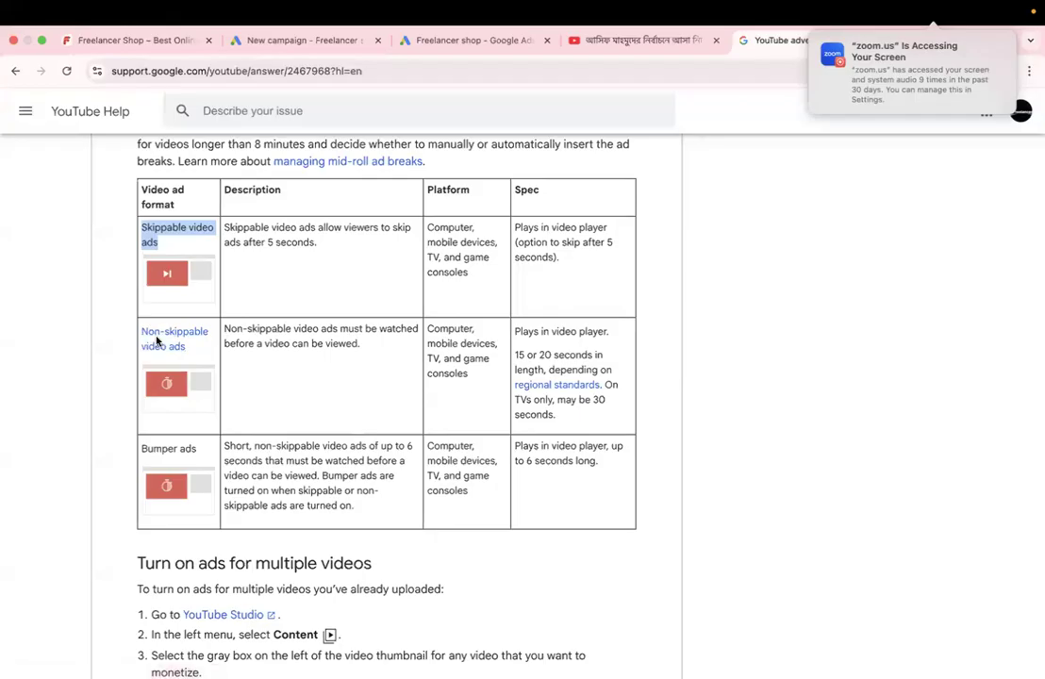
pyautogui.scroll(-15, 289, 348)
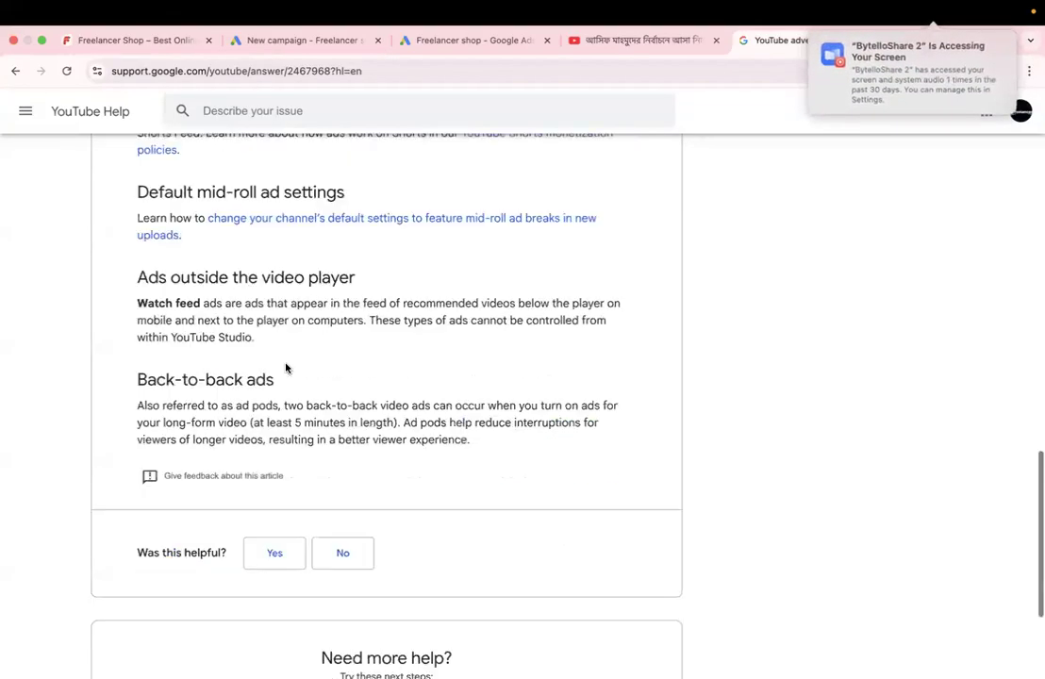
pyautogui.scroll(15, 287, 368)
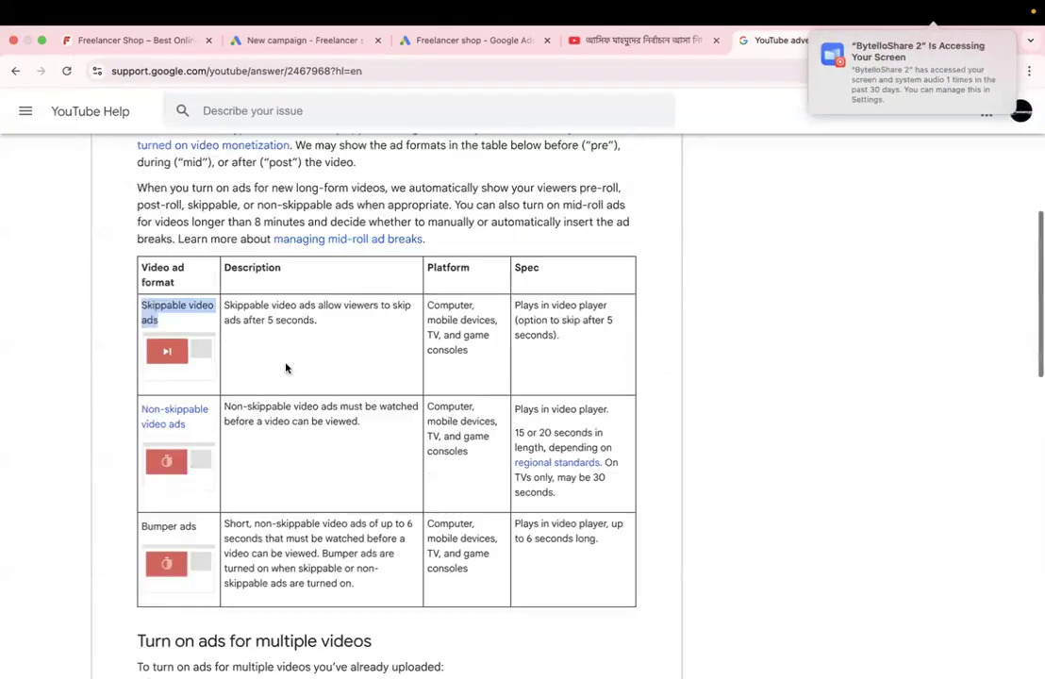
pyautogui.scroll(-3, 287, 368)
pyautogui.scroll(-10, 286, 368)
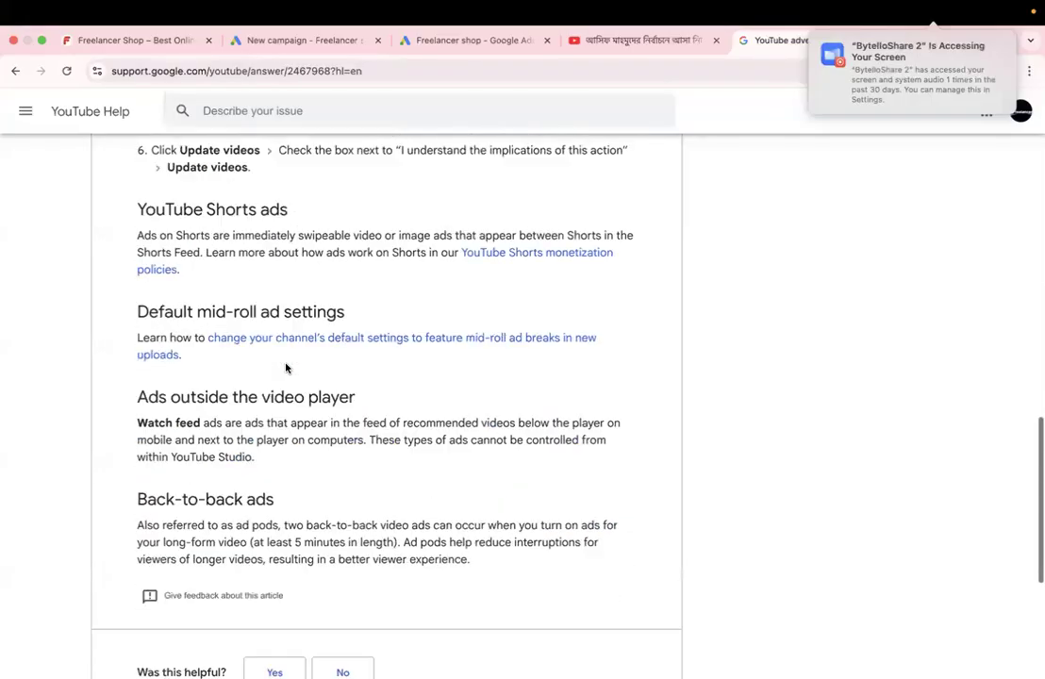
pyautogui.scroll(10, 287, 368)
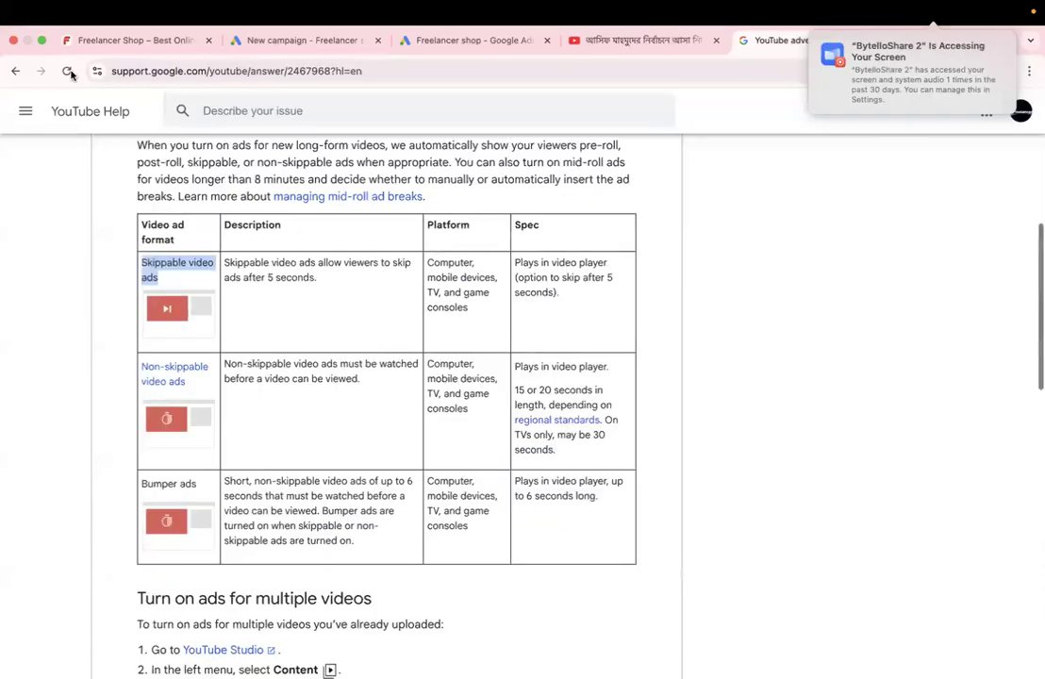
# Step: Go back to the "youtube ads types" results, look through them and open the About video ad formats article
pyautogui.click(16, 73)
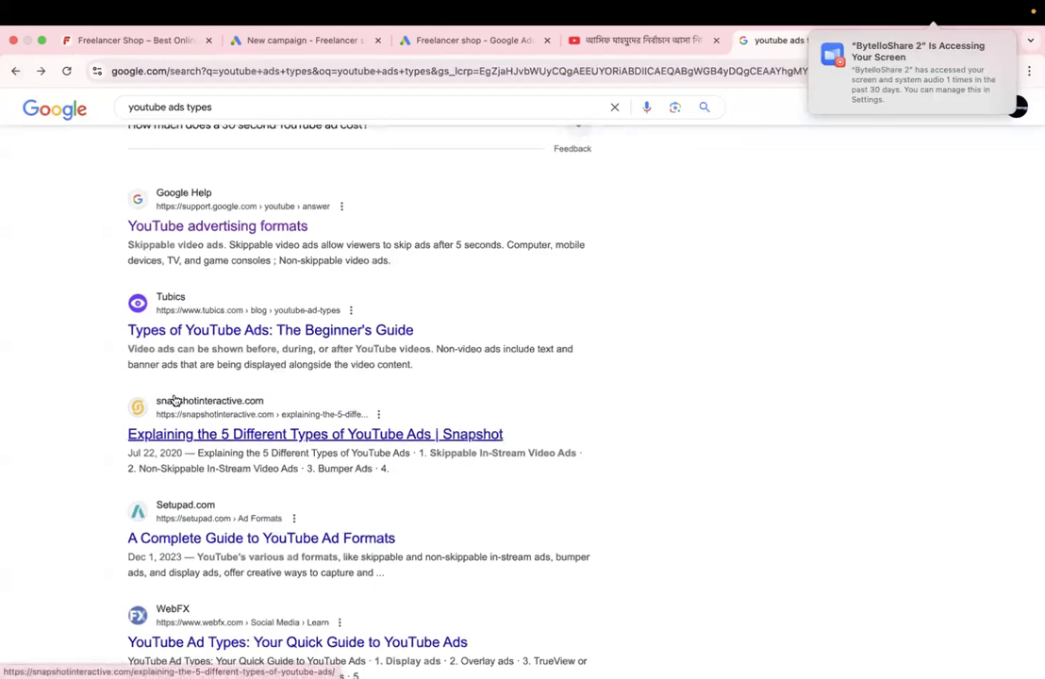
pyautogui.scroll(-5, 175, 400)
pyautogui.scroll(-3, 174, 397)
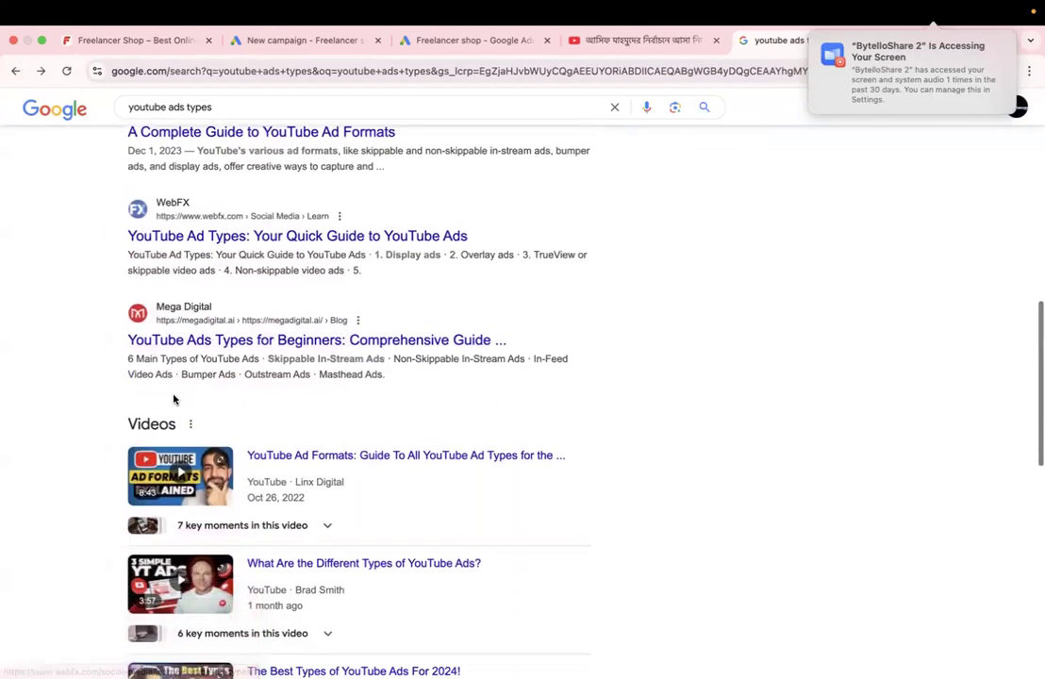
pyautogui.scroll(10, 265, 336)
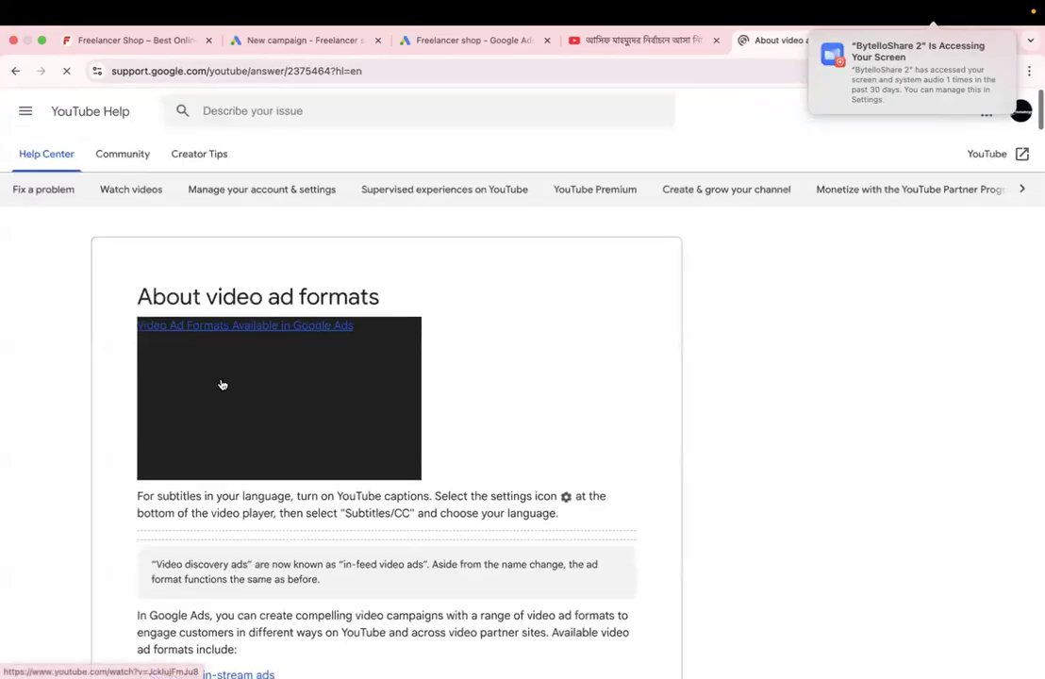
# Step: Examine the ad format comparison table and the format illustrations in the About video ad formats article
pyautogui.scroll(-5, 221, 383)
pyautogui.scroll(-10, 221, 382)
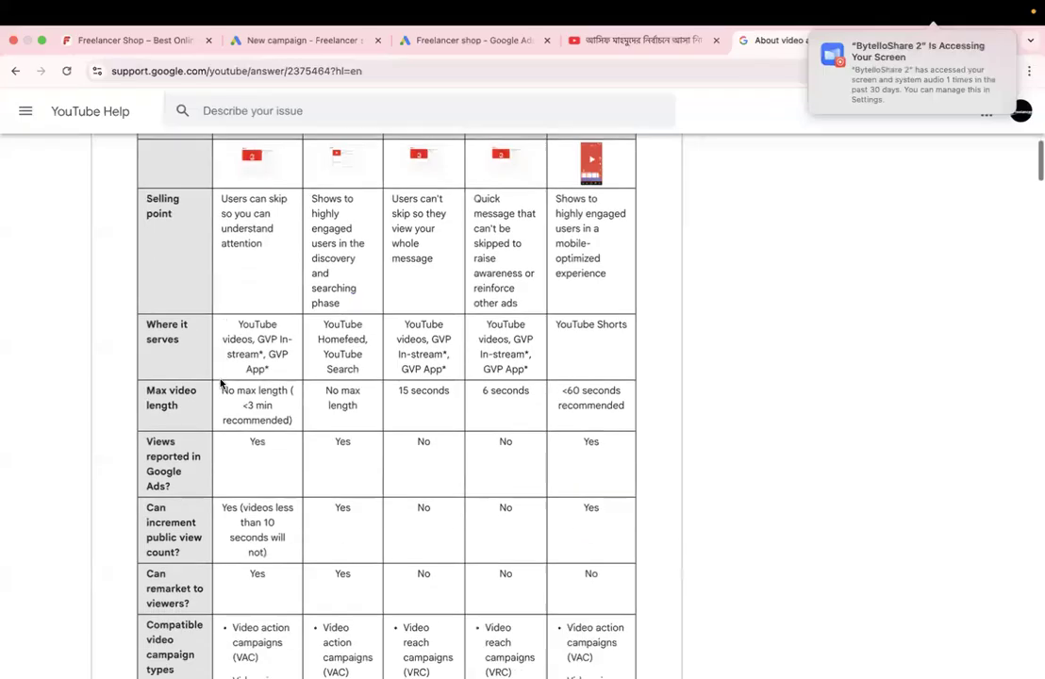
pyautogui.scroll(-10, 221, 382)
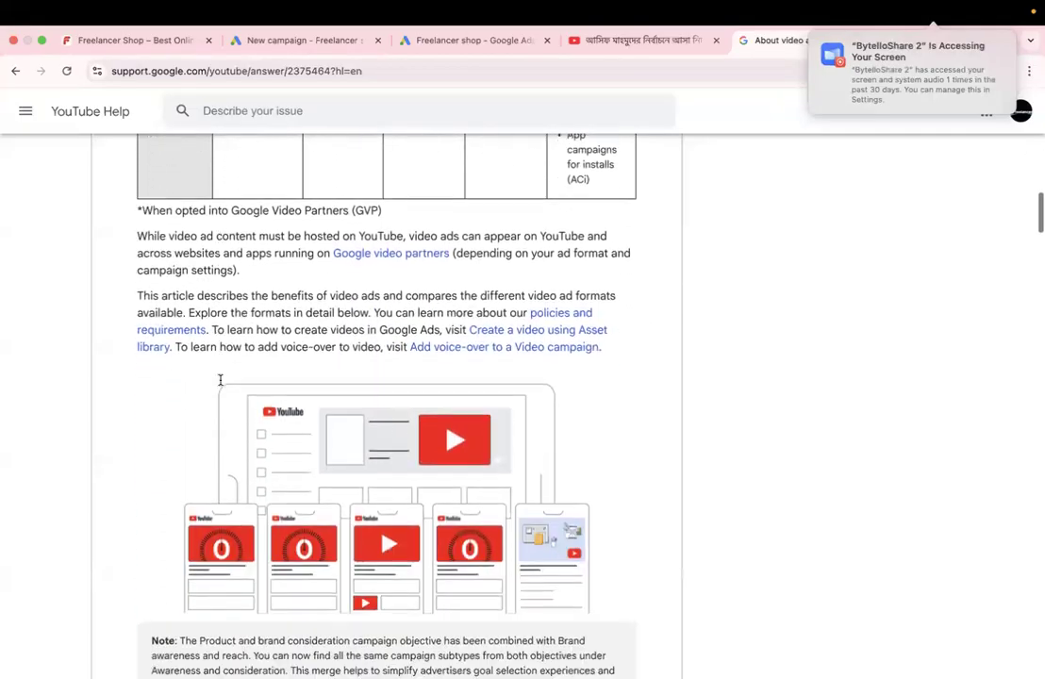
pyautogui.scroll(-2, 221, 382)
pyautogui.scroll(6, 222, 383)
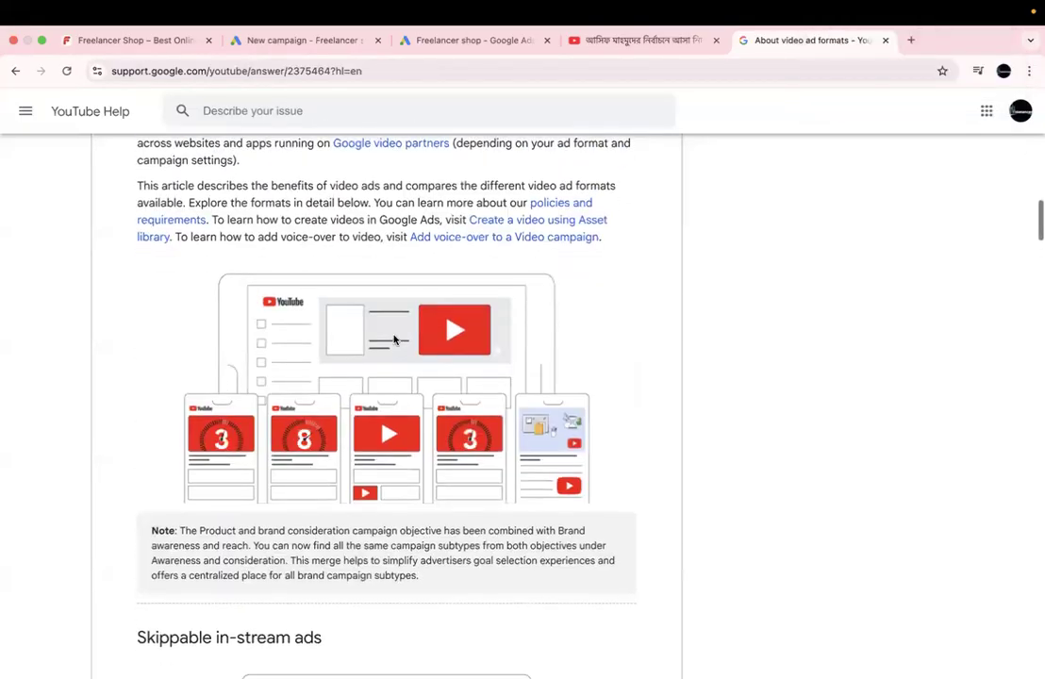
# Step: Recheck the format comparison table and read the skippable in-stream ads section of the About video ad formats article
pyautogui.scroll(10, 350, 384)
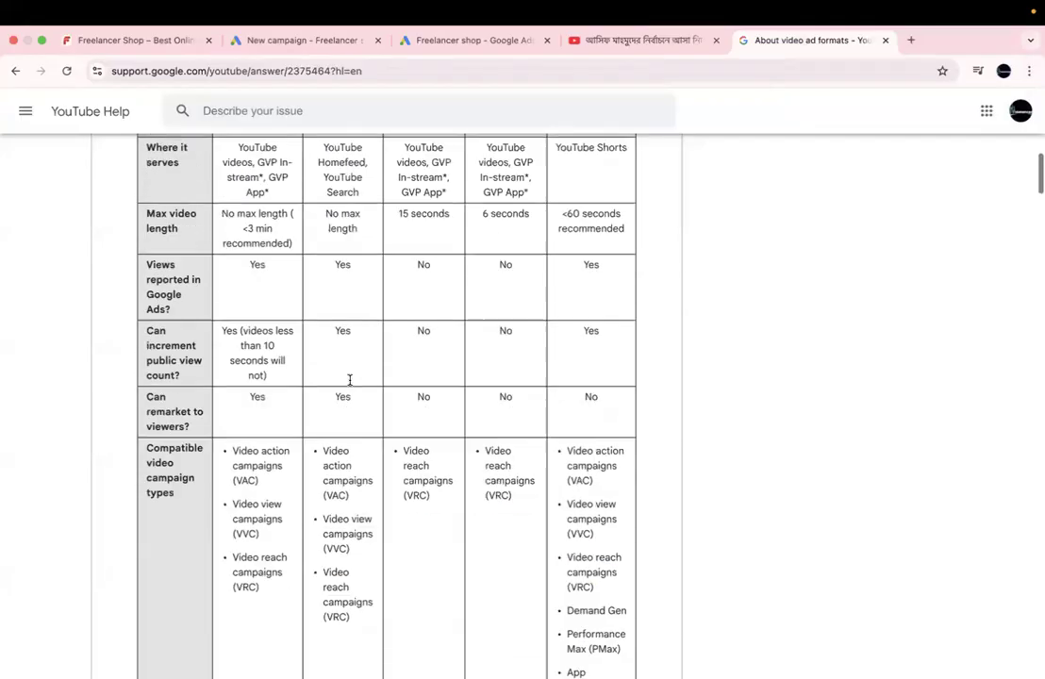
pyautogui.scroll(-10, 350, 385)
pyautogui.scroll(-6, 350, 385)
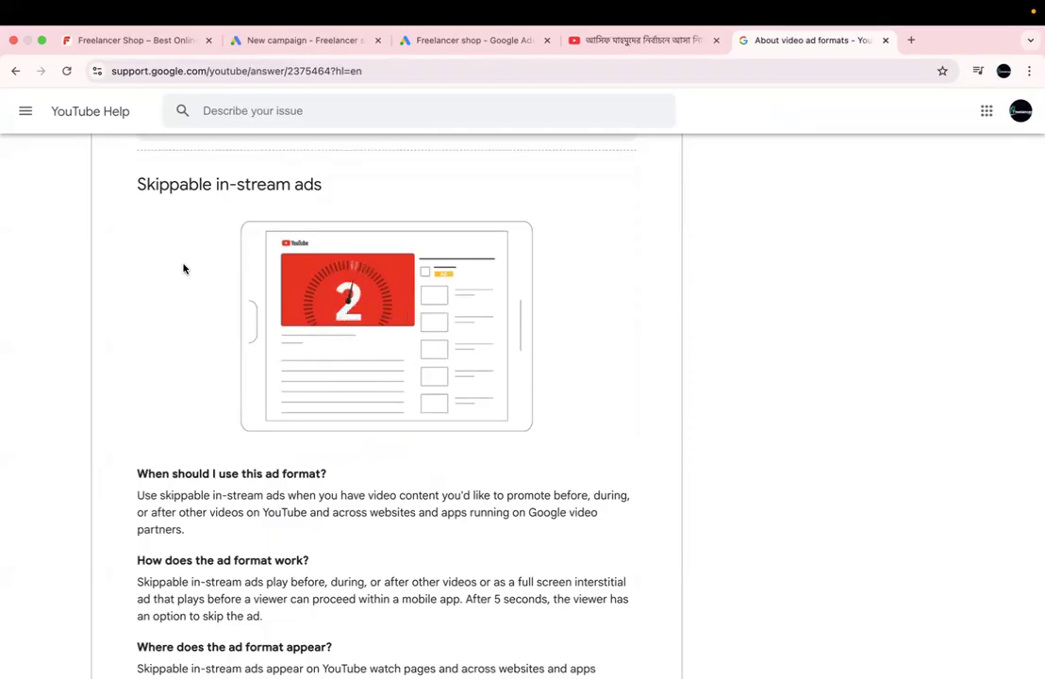
pyautogui.scroll(-5, 184, 269)
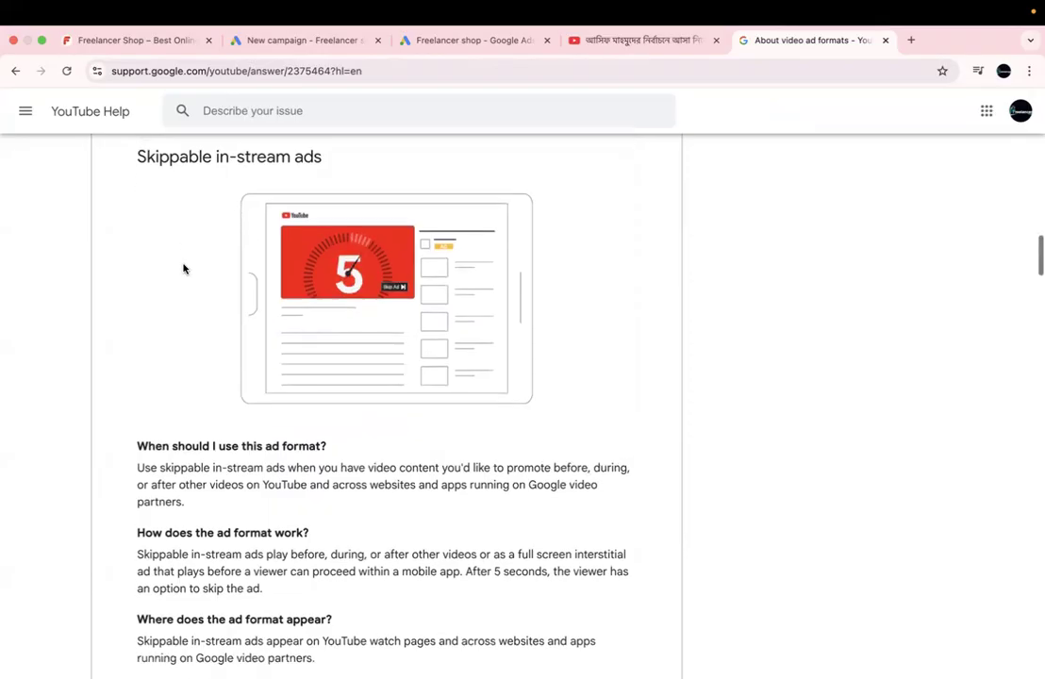
pyautogui.scroll(-4, 184, 266)
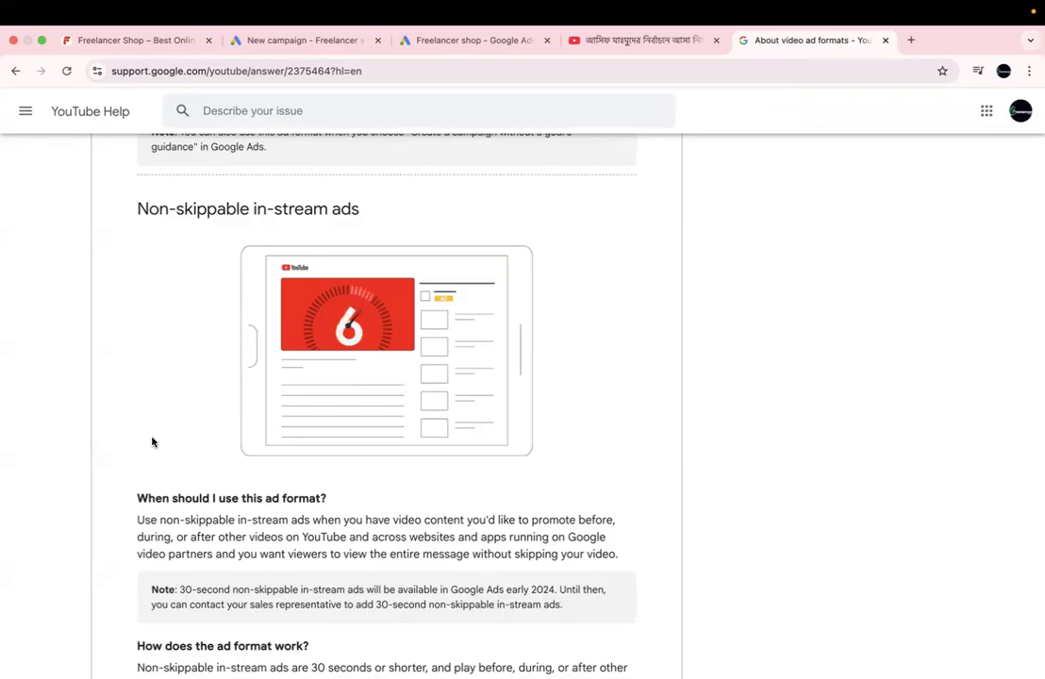
# Step: Read the non-skippable in-stream, vertical-friendly and in-feed video ads sections of the article
pyautogui.scroll(-3, 153, 442)
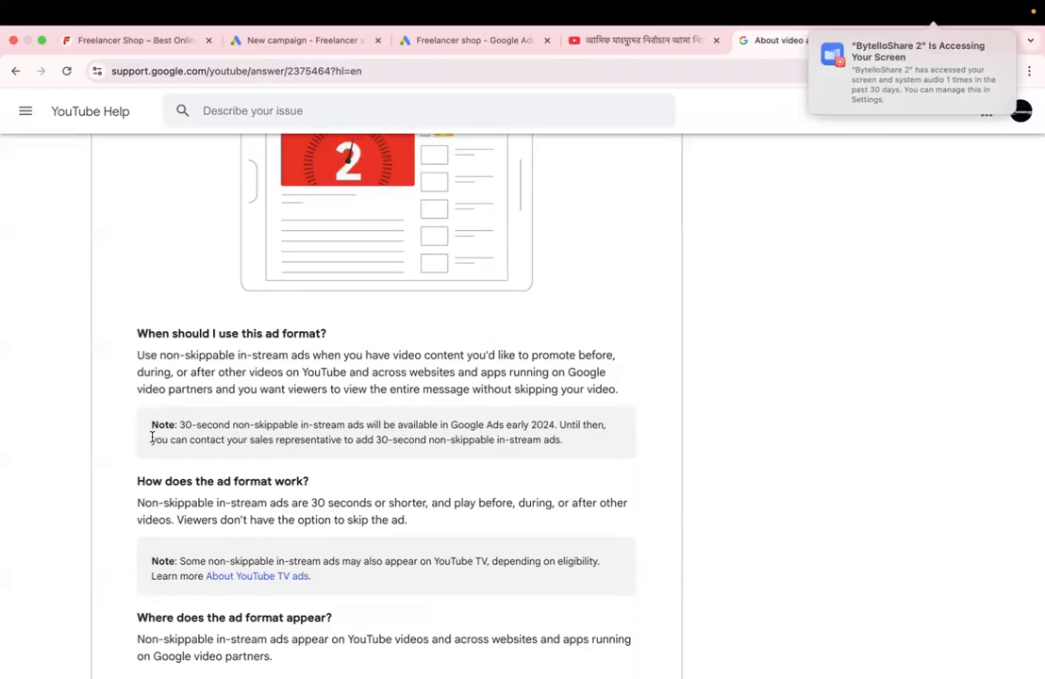
pyautogui.scroll(-5, 152, 437)
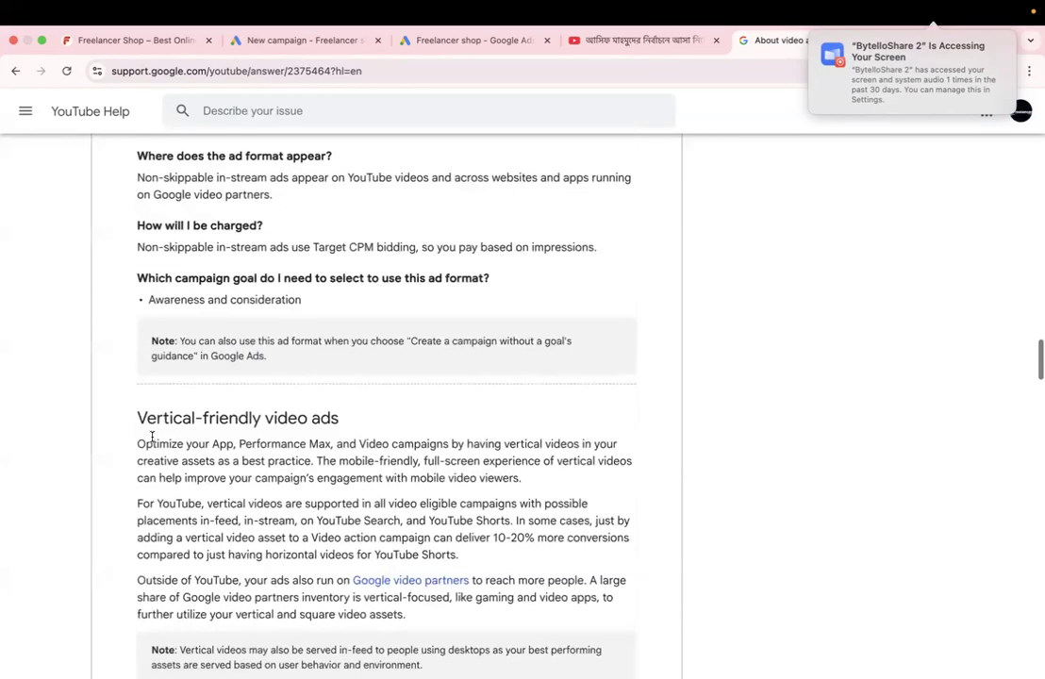
pyautogui.scroll(-4, 153, 442)
pyautogui.scroll(-2, 152, 440)
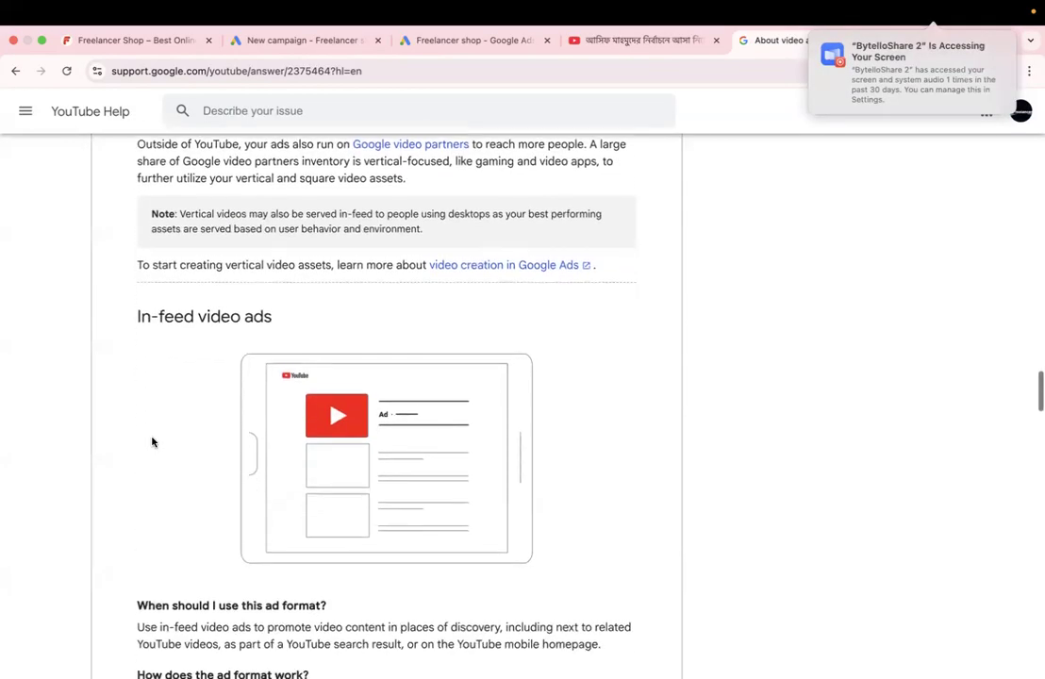
pyautogui.scroll(-1, 165, 393)
pyautogui.scroll(-1, 166, 390)
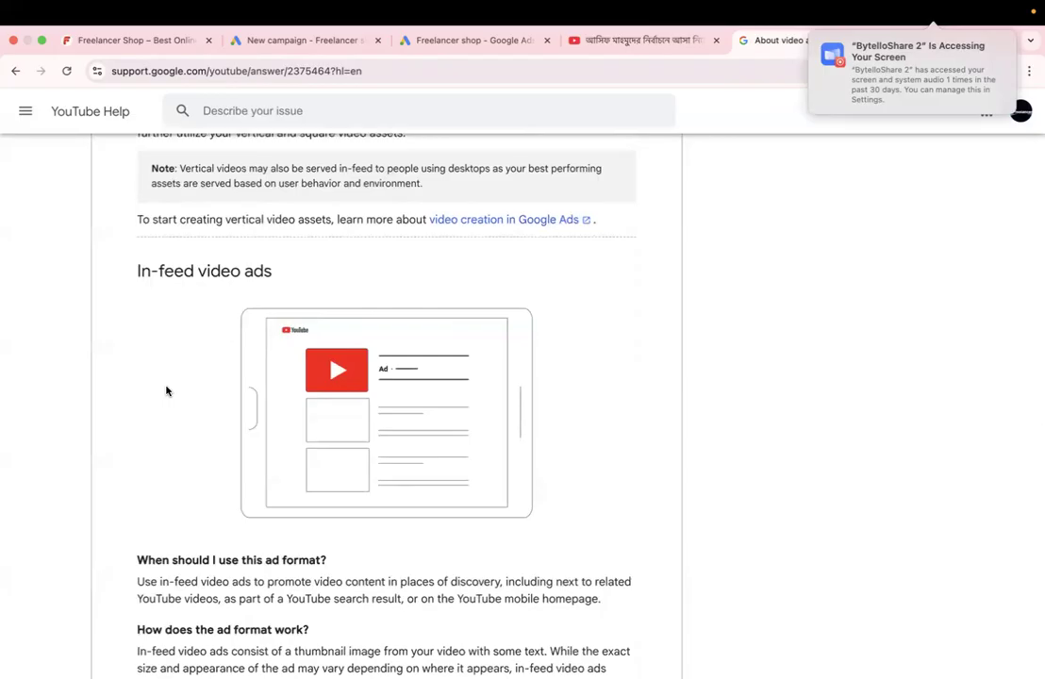
# Step: Switch to the open YouTube video page and search YouTube for "digital marketing"
pyautogui.click(611, 40)
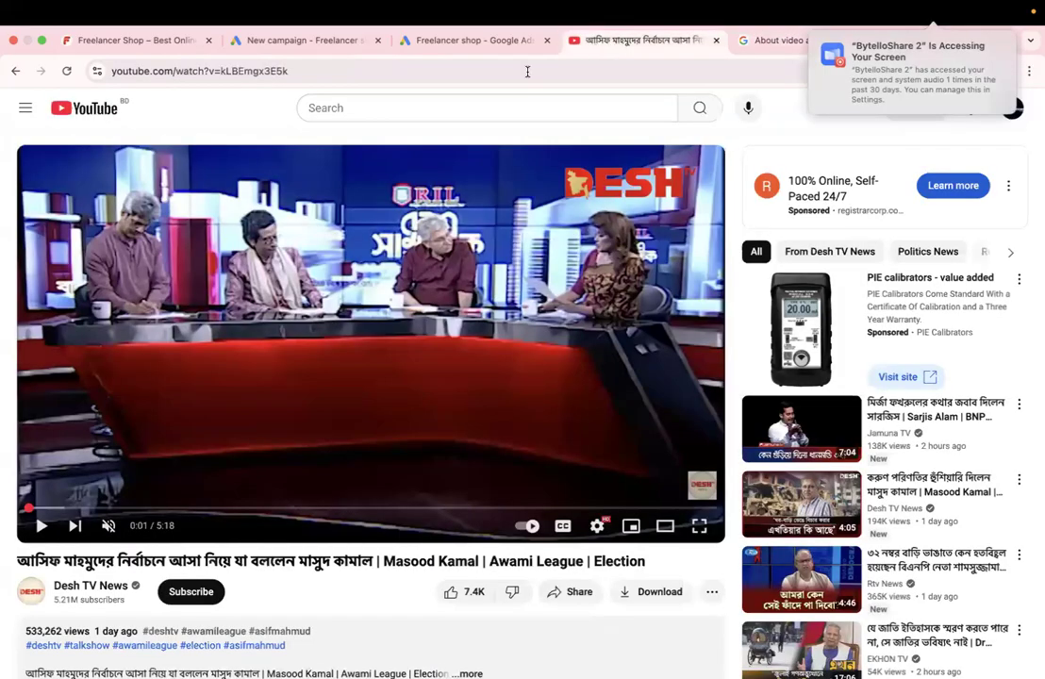
pyautogui.click(364, 111)
pyautogui.write('digital marketing')
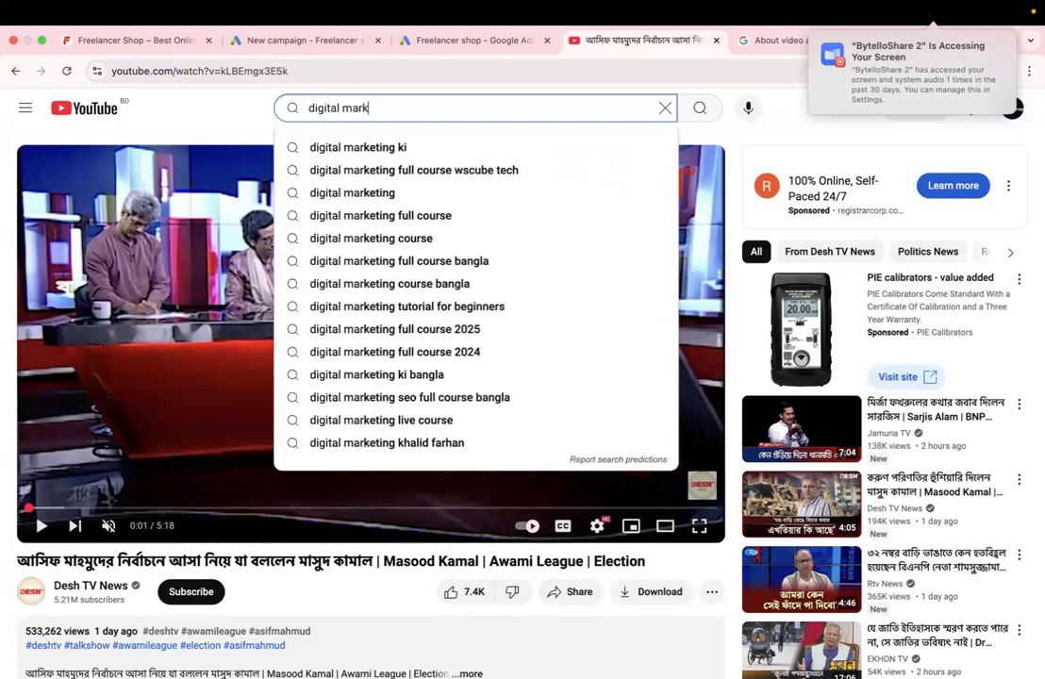
pyautogui.press('Return')
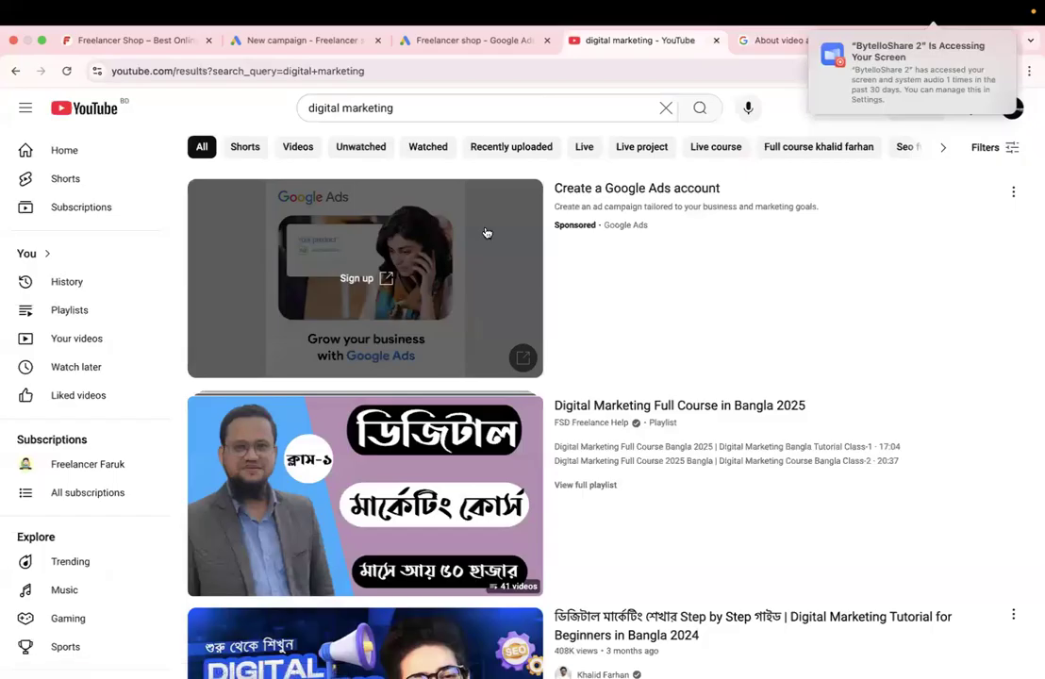
# Step: Look through the "digital marketing" results for sponsored in-feed entries and go to the YouTube home page
pyautogui.scroll(-10, 402, 392)
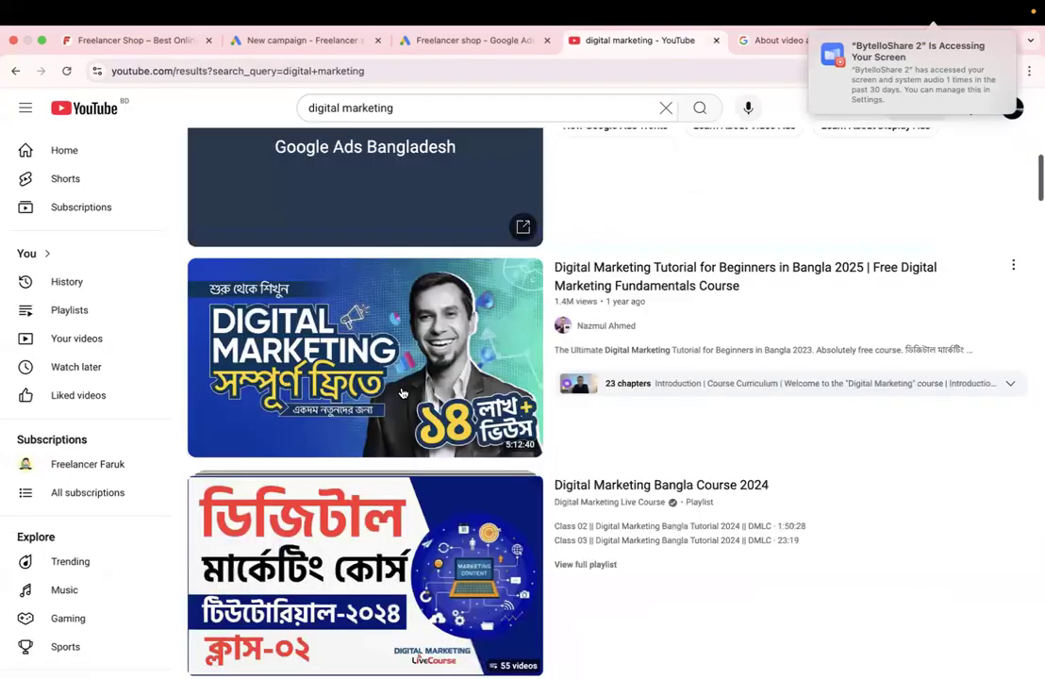
pyautogui.scroll(-15, 402, 392)
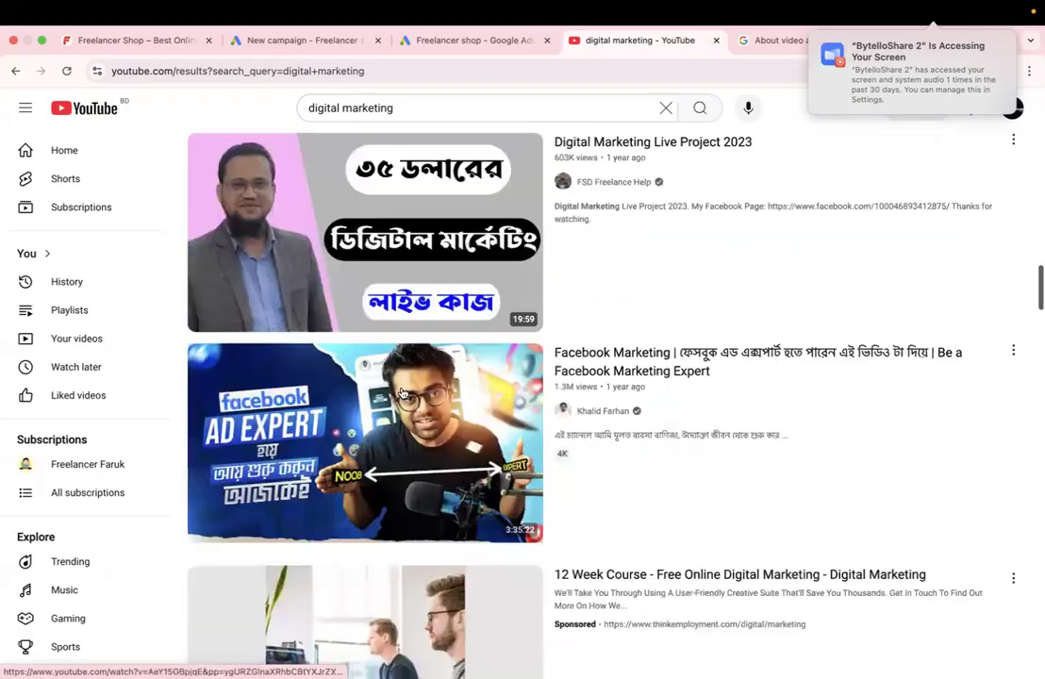
pyautogui.scroll(-15, 402, 392)
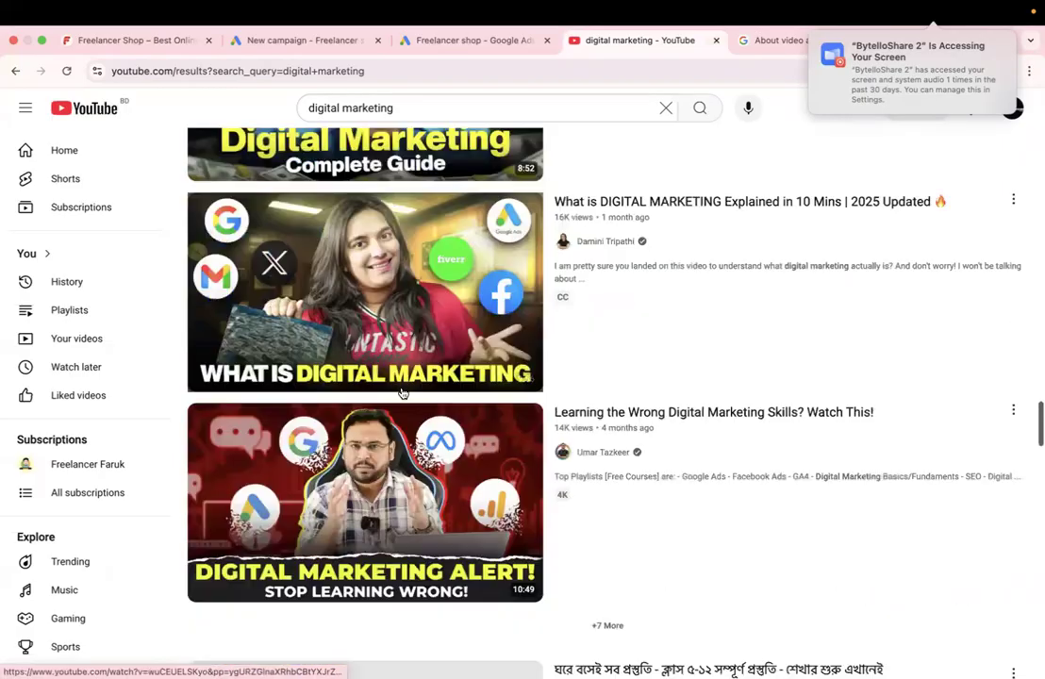
pyautogui.scroll(-7, 403, 392)
pyautogui.scroll(10, 402, 392)
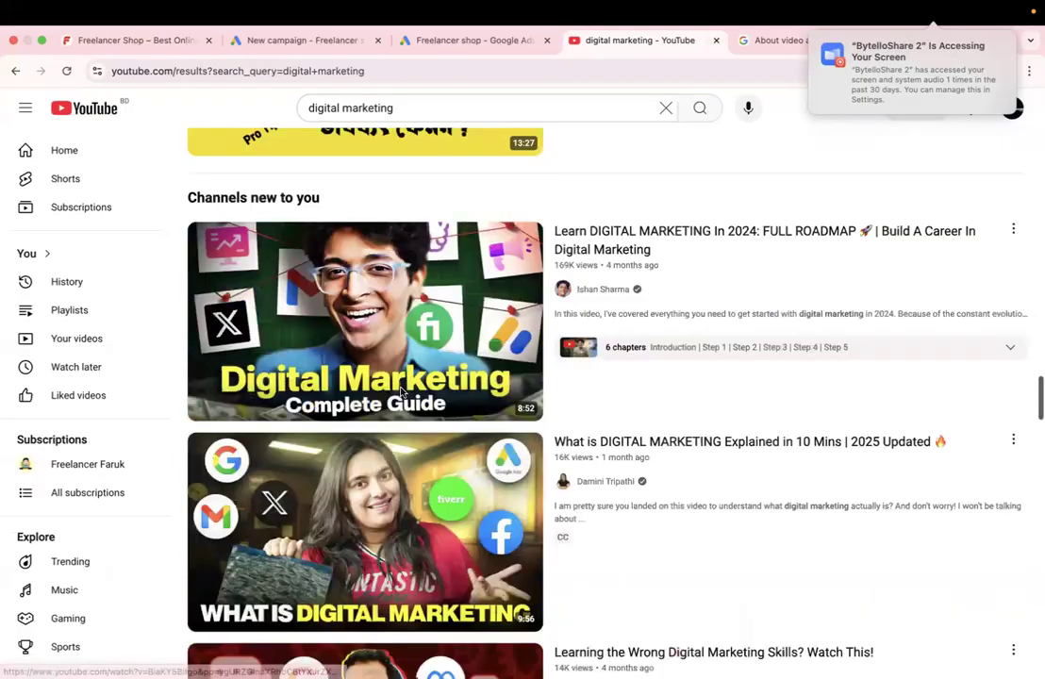
pyautogui.scroll(10, 401, 391)
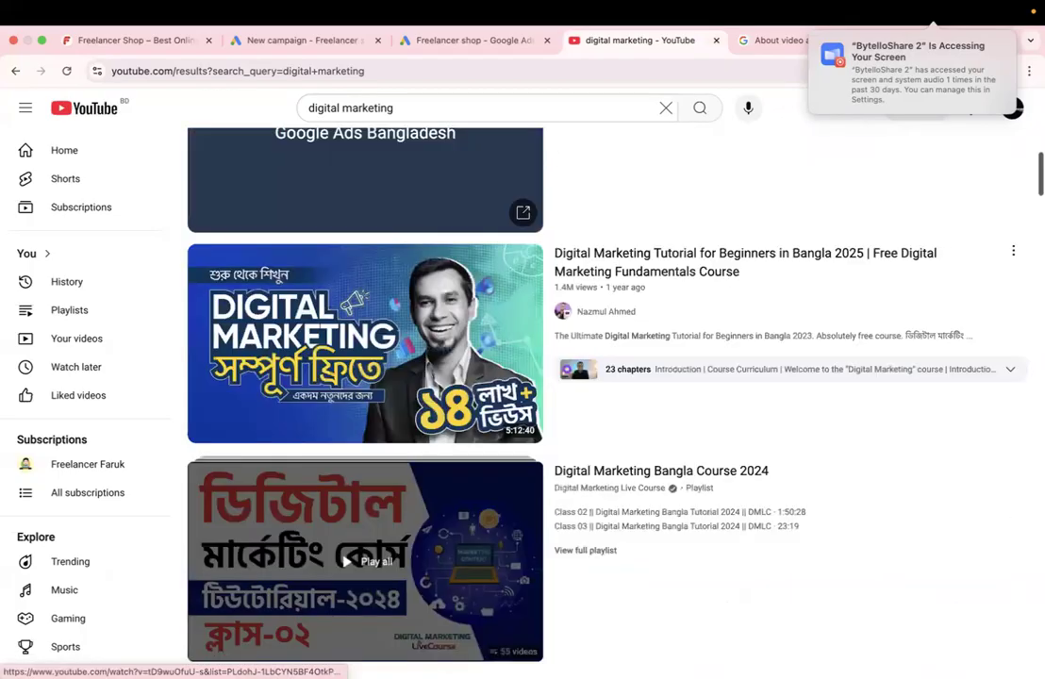
pyautogui.scroll(-3, 443, 321)
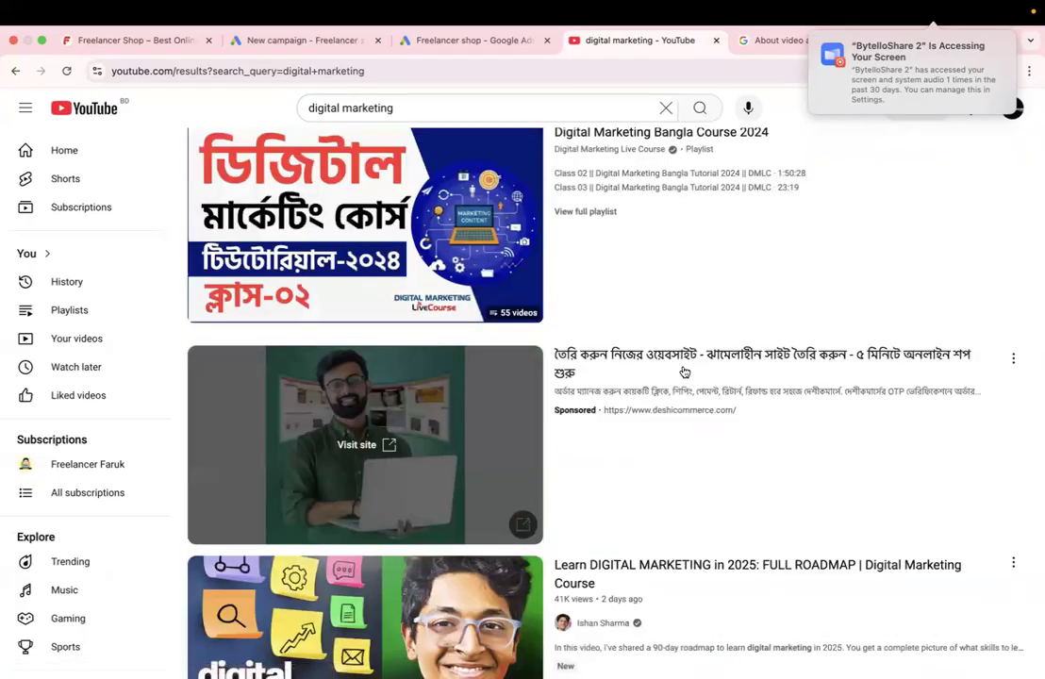
pyautogui.click(44, 154)
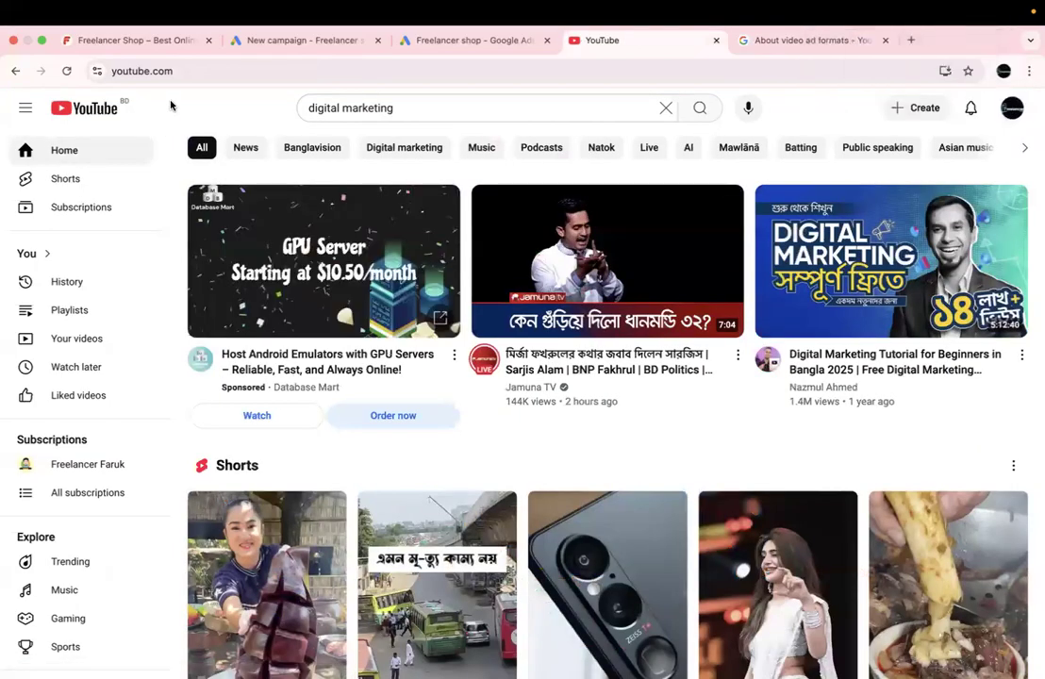
pyautogui.press('super+shift+a')
pyautogui.press('Escape')
pyautogui.press('super+shift+a')
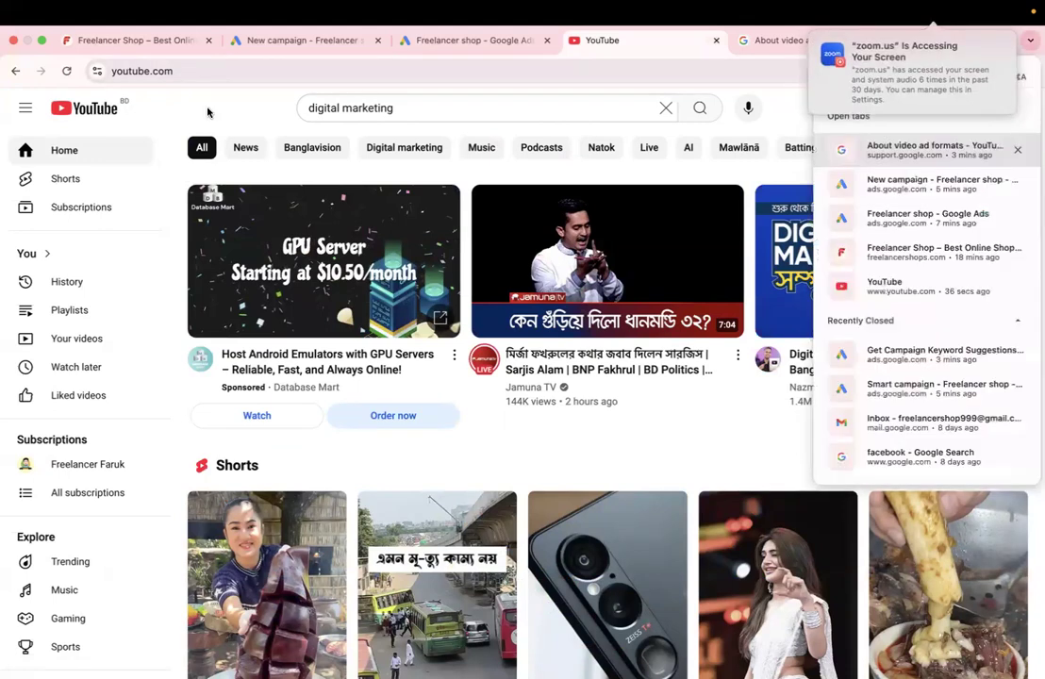
pyautogui.press('Escape')
# Step: Launch iScreen Shoter and select the area around the sponsored Database Mart video on the YouTube home page for capture
pyautogui.moveTo(441, 658)
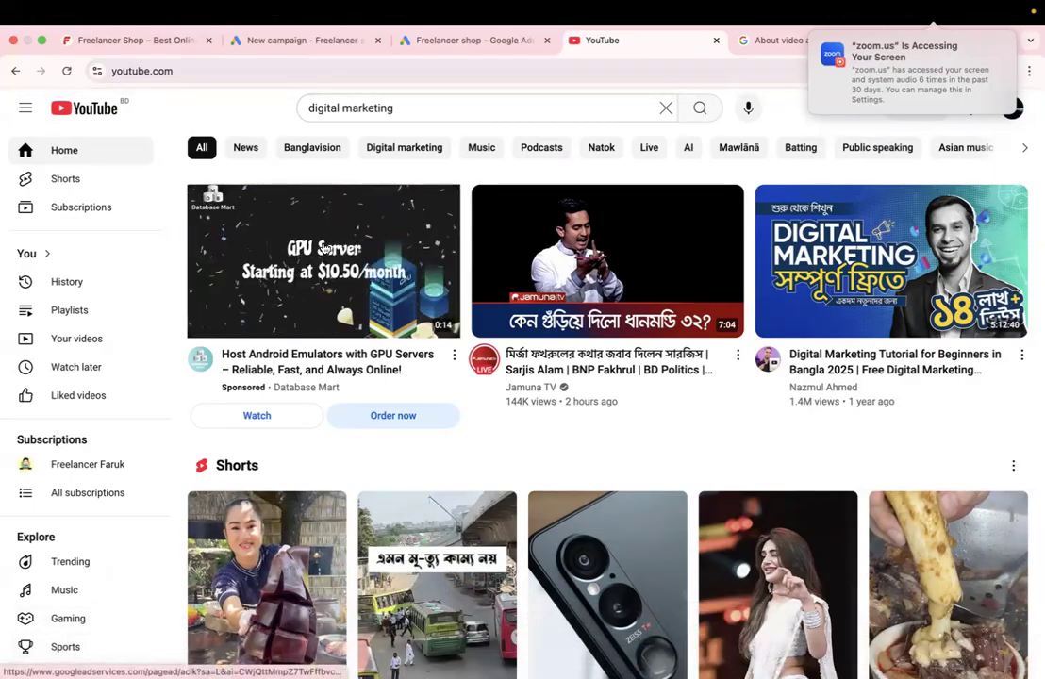
pyautogui.moveTo(189, 655)
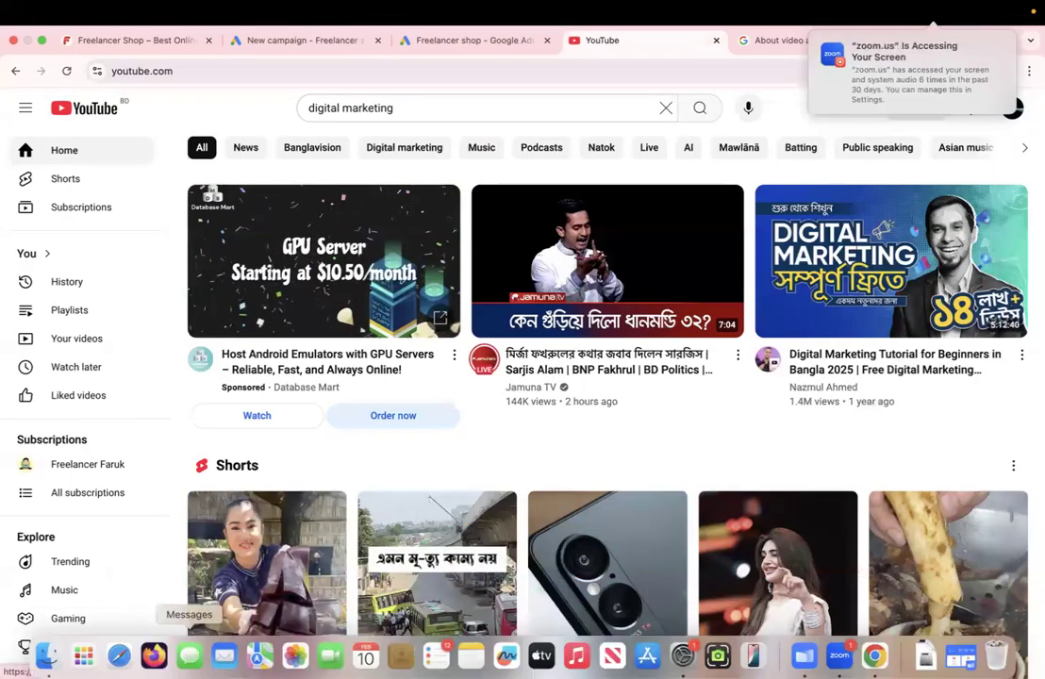
pyautogui.click(83, 652)
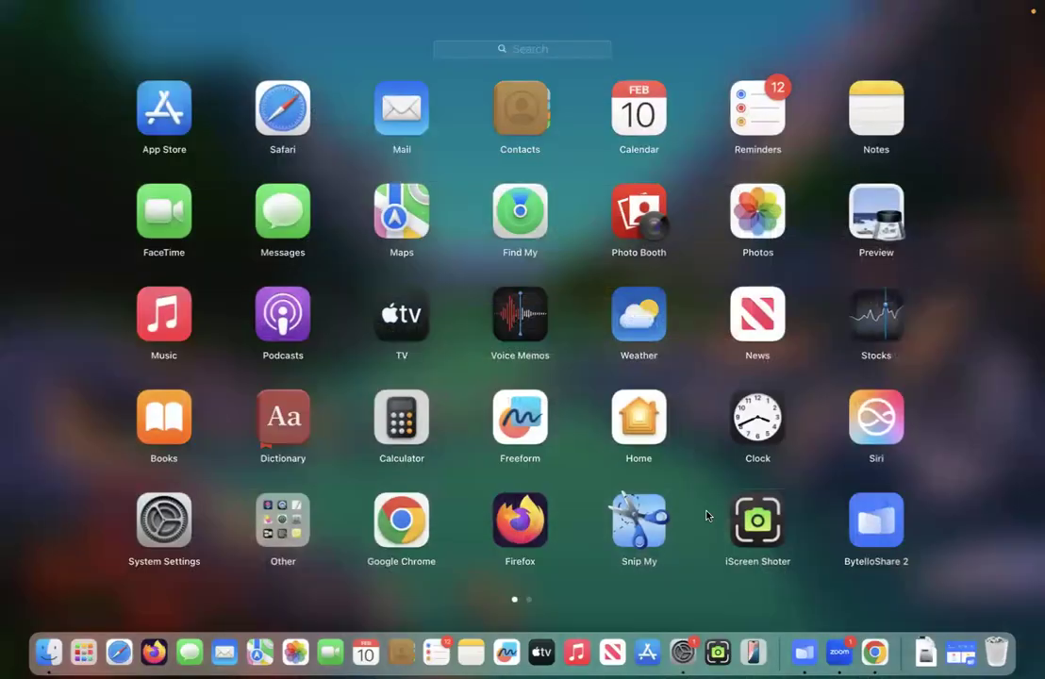
pyautogui.click(754, 525)
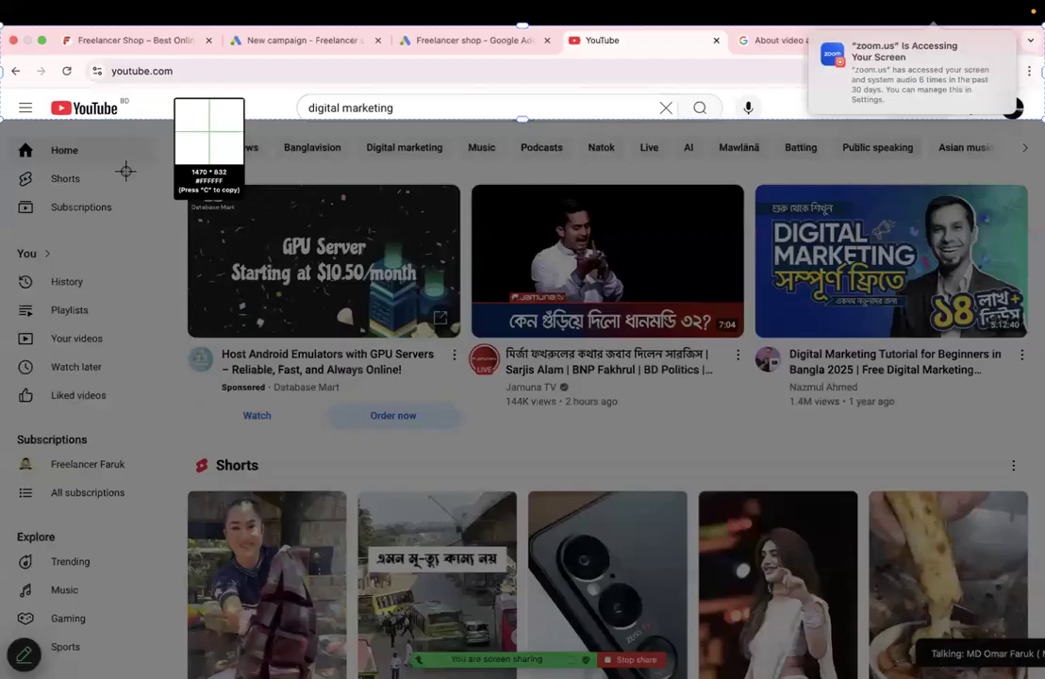
pyautogui.moveTo(125, 166); pyautogui.dragTo(466, 469)
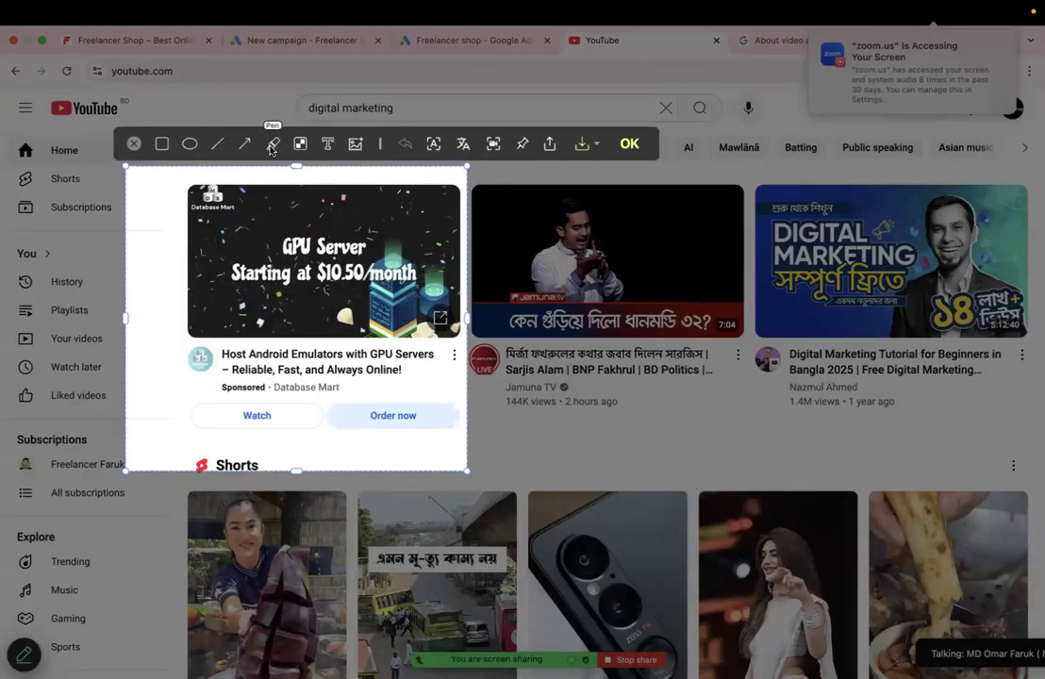
# Step: Mark the captured ad with red freehand pen loops around its thumbnail and title, and finish the screenshot
pyautogui.click(272, 144)
pyautogui.moveTo(173, 225)
pyautogui.mouseDown()
pyautogui.moveTo(195, 191)
pyautogui.moveTo(344, 203)
pyautogui.moveTo(348, 341)
pyautogui.moveTo(180, 377)
pyautogui.moveTo(253, 279)
pyautogui.moveTo(212, 213)
pyautogui.moveTo(309, 253)
pyautogui.mouseUp()
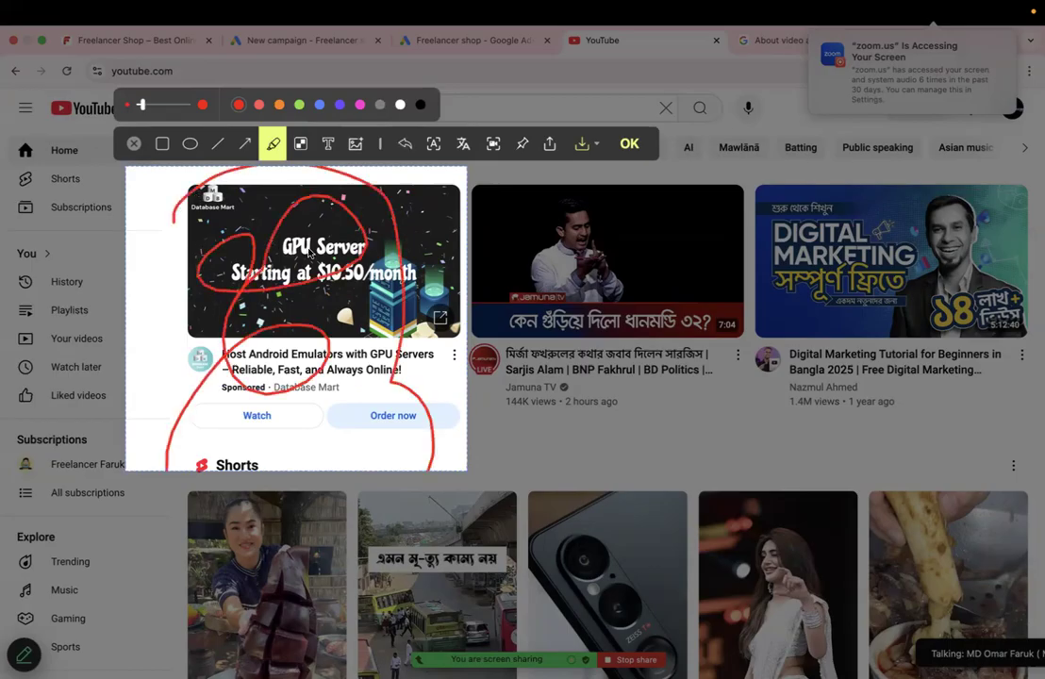
pyautogui.click(628, 144)
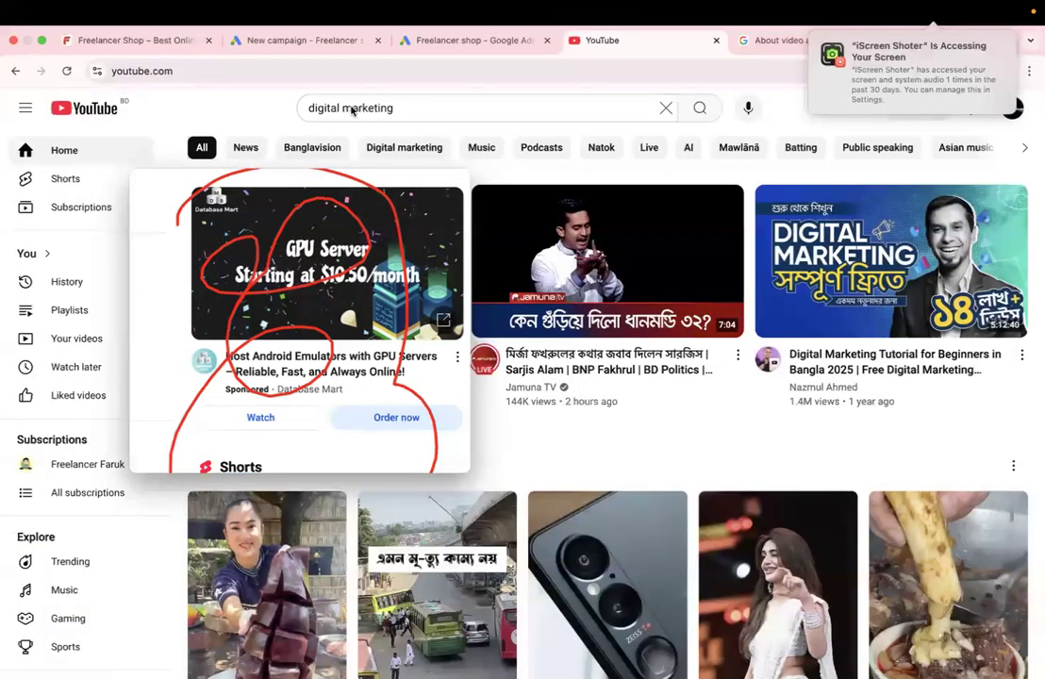
pyautogui.moveTo(984, 647)
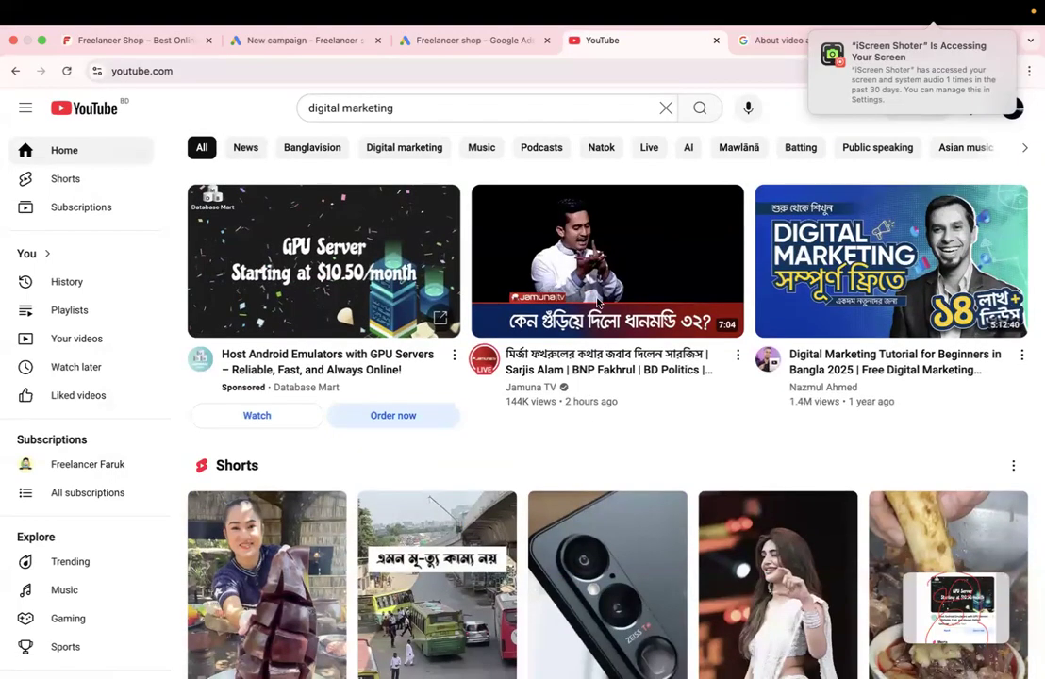
# Step: Open the Jamuna TV video beside the sponsored entry on the YouTube home page and pause it
pyautogui.click(560, 286)
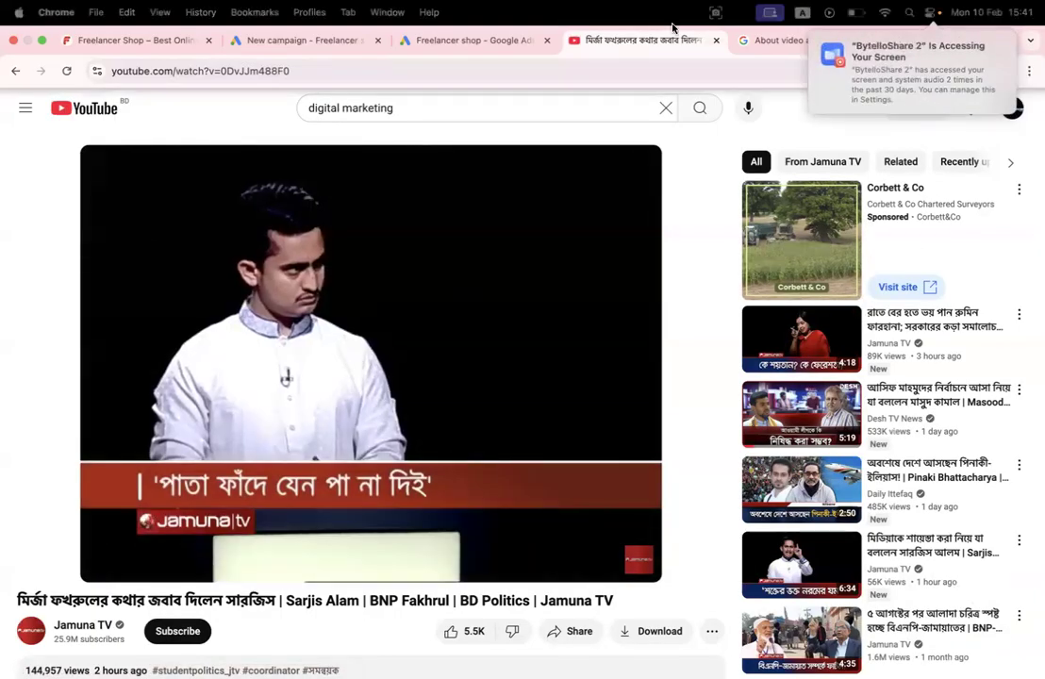
pyautogui.click(303, 387)
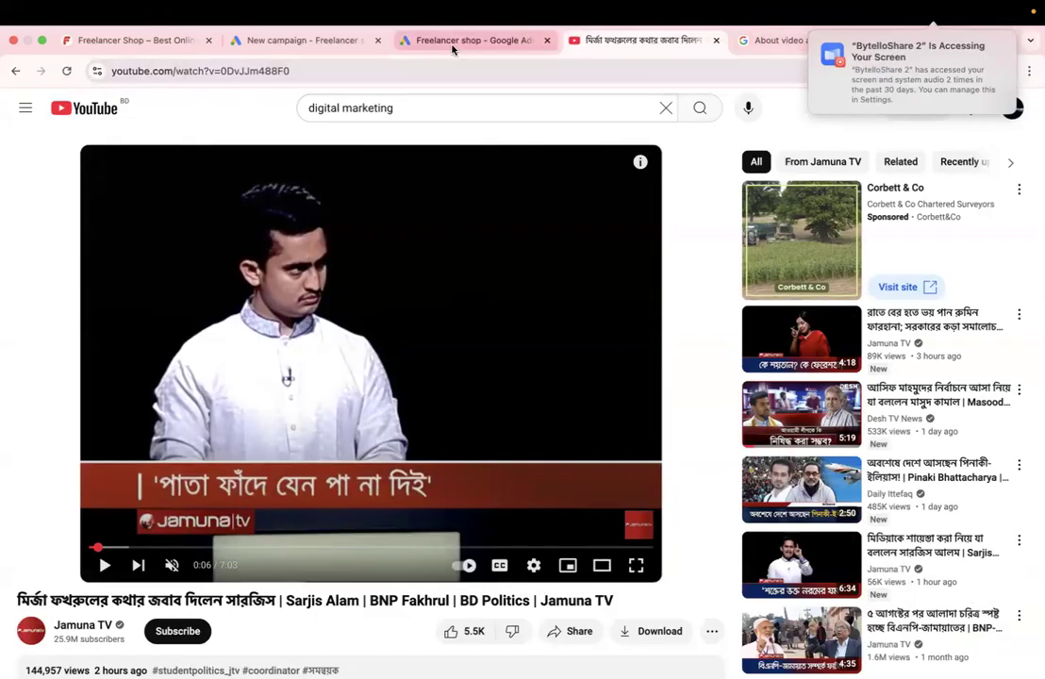
# Step: Return to the About video ad formats article and review its sections from in-feed video ads back up to skippable in-stream ads
pyautogui.click(751, 44)
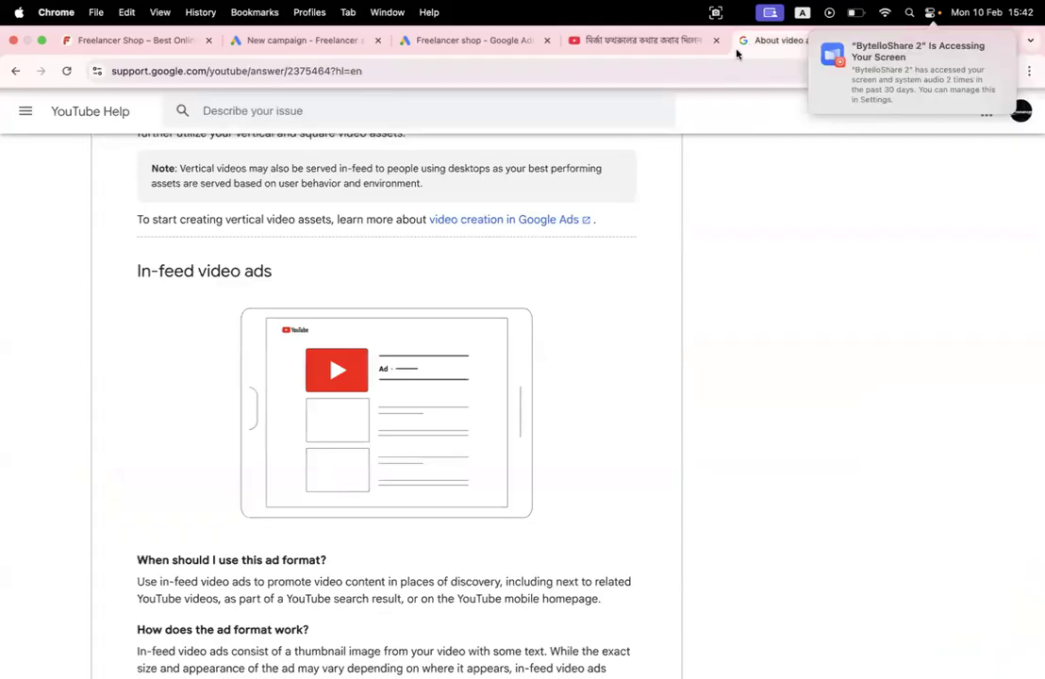
pyautogui.scroll(-5, 420, 308)
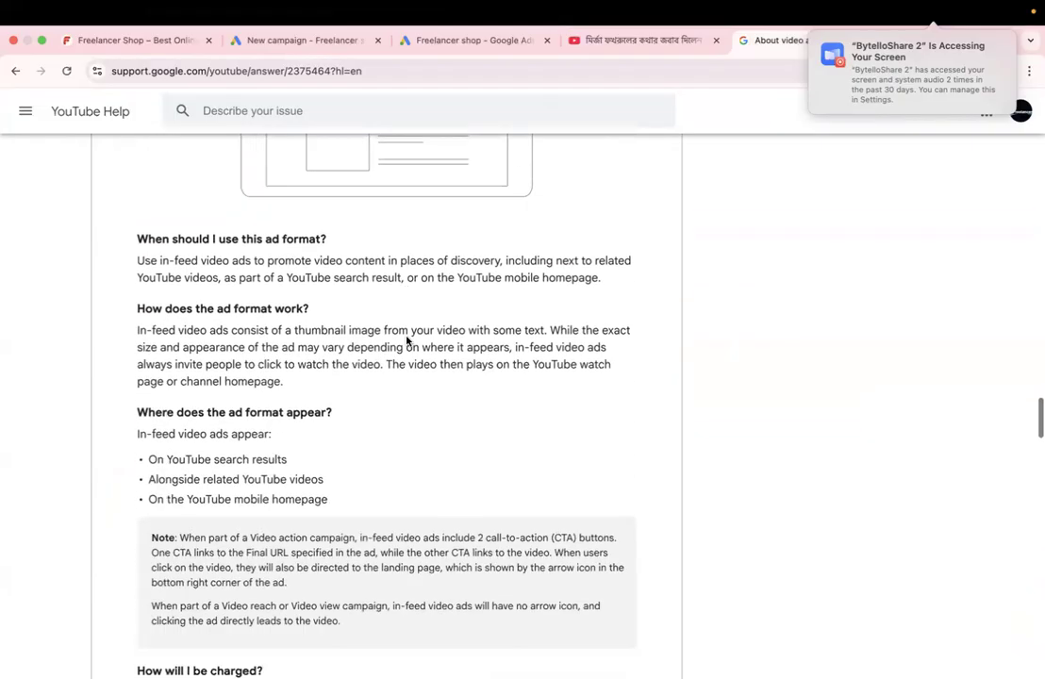
pyautogui.scroll(6, 407, 341)
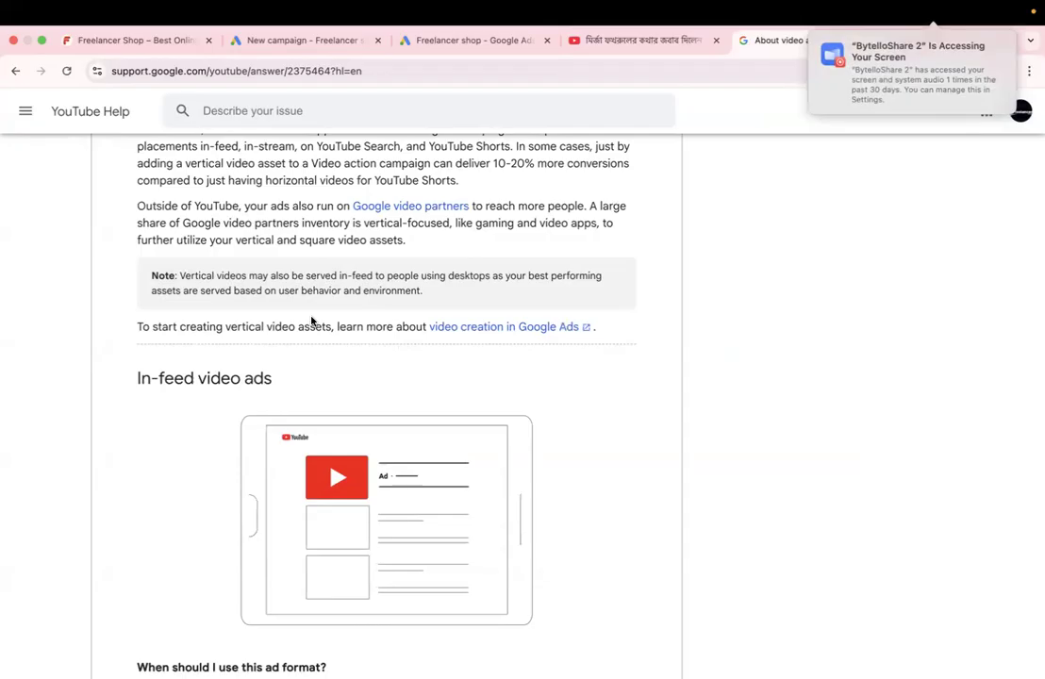
pyautogui.scroll(8, 314, 311)
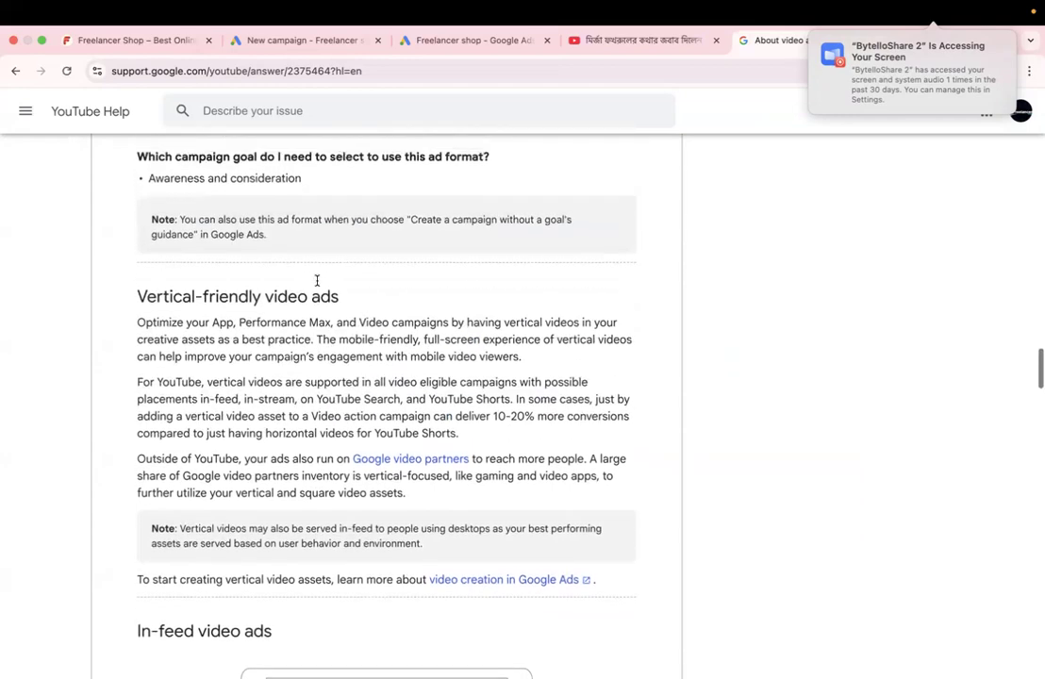
pyautogui.scroll(18, 317, 285)
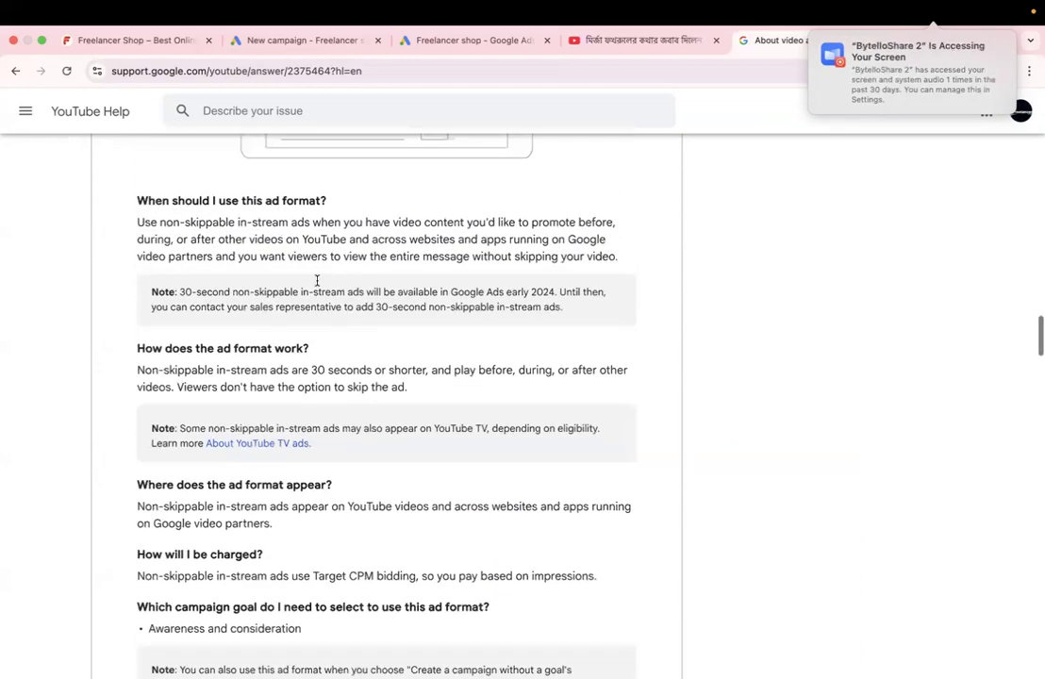
pyautogui.scroll(6, 330, 285)
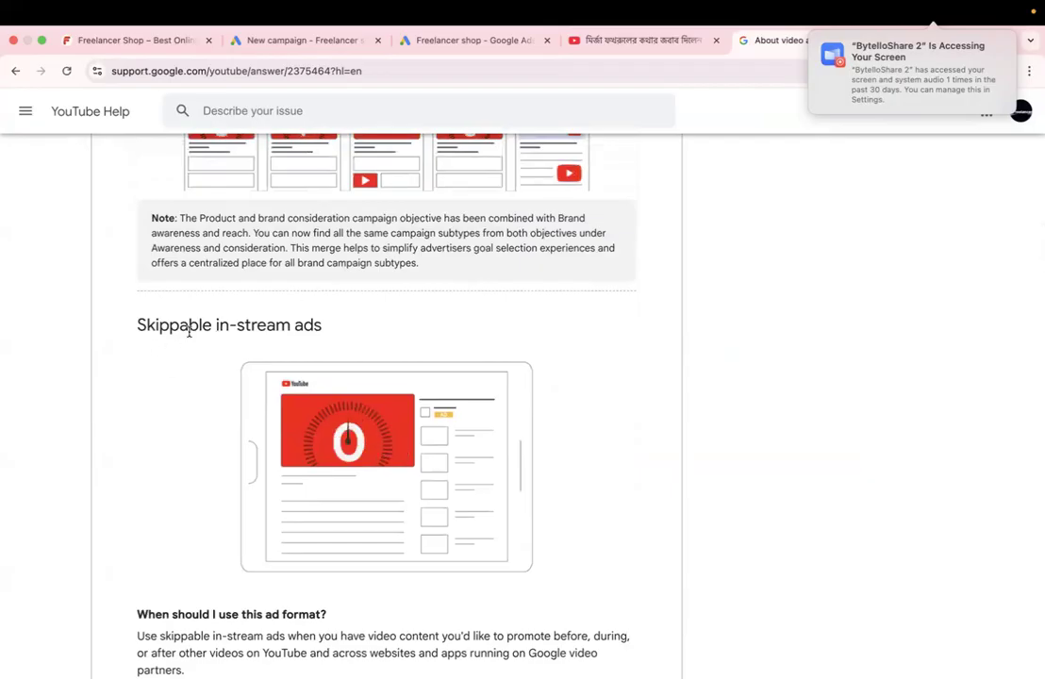
# Step: Review the skippable in-stream, non-skippable in-stream and in-feed video ad sections of the article, continuing to Bumper ads
pyautogui.scroll(-8, 189, 330)
pyautogui.scroll(-5, 189, 335)
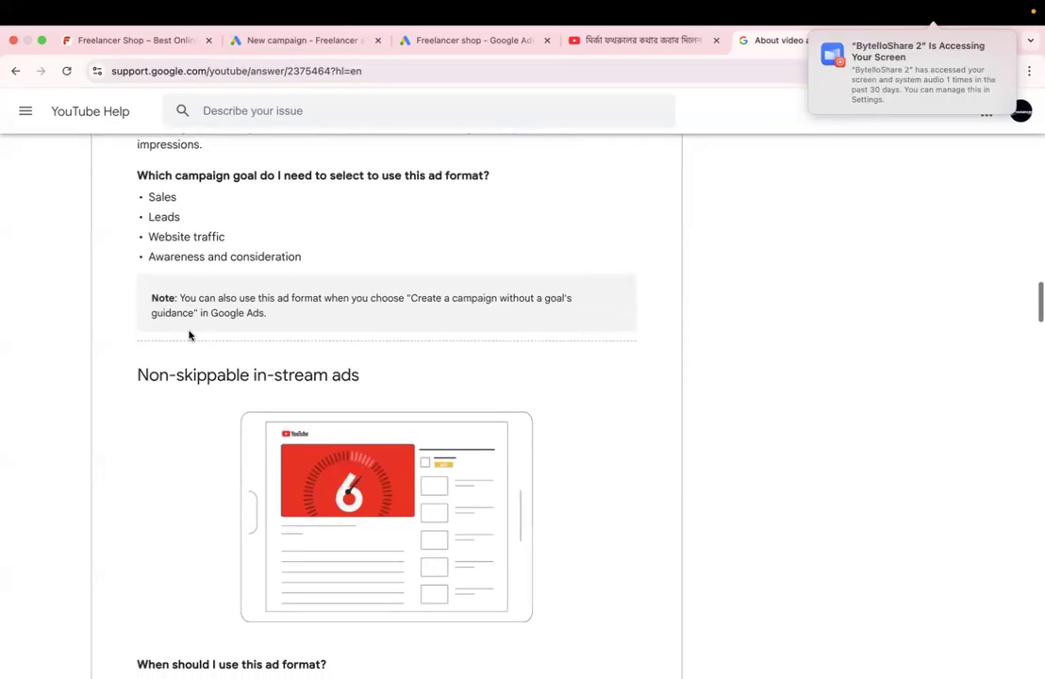
pyautogui.scroll(6, 189, 334)
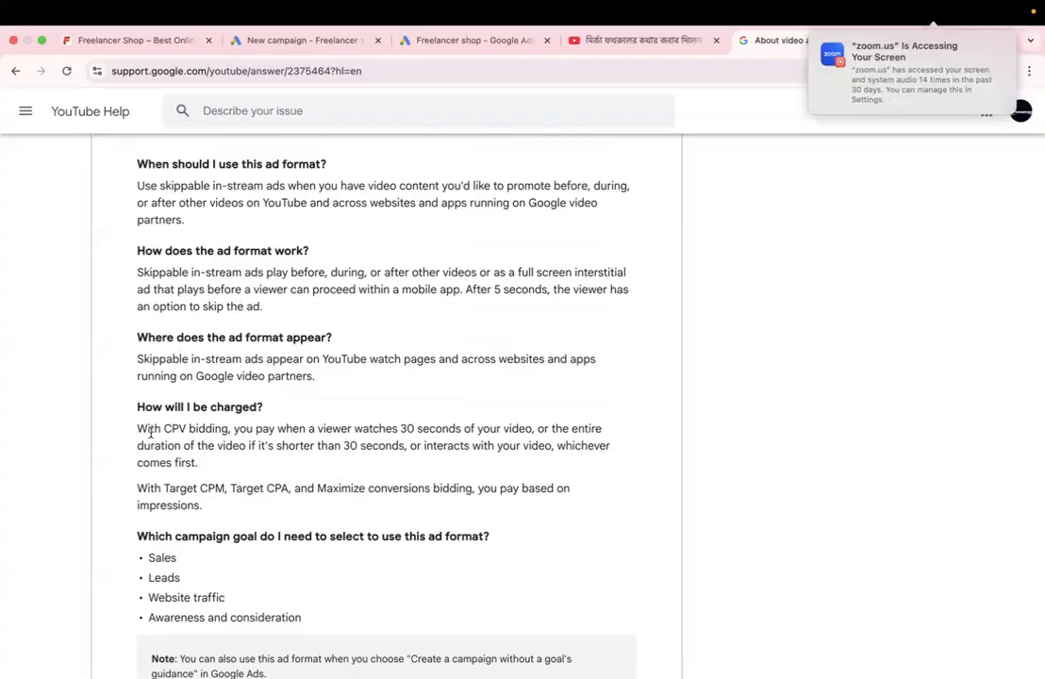
pyautogui.scroll(-5, 141, 443)
pyautogui.scroll(-10, 142, 445)
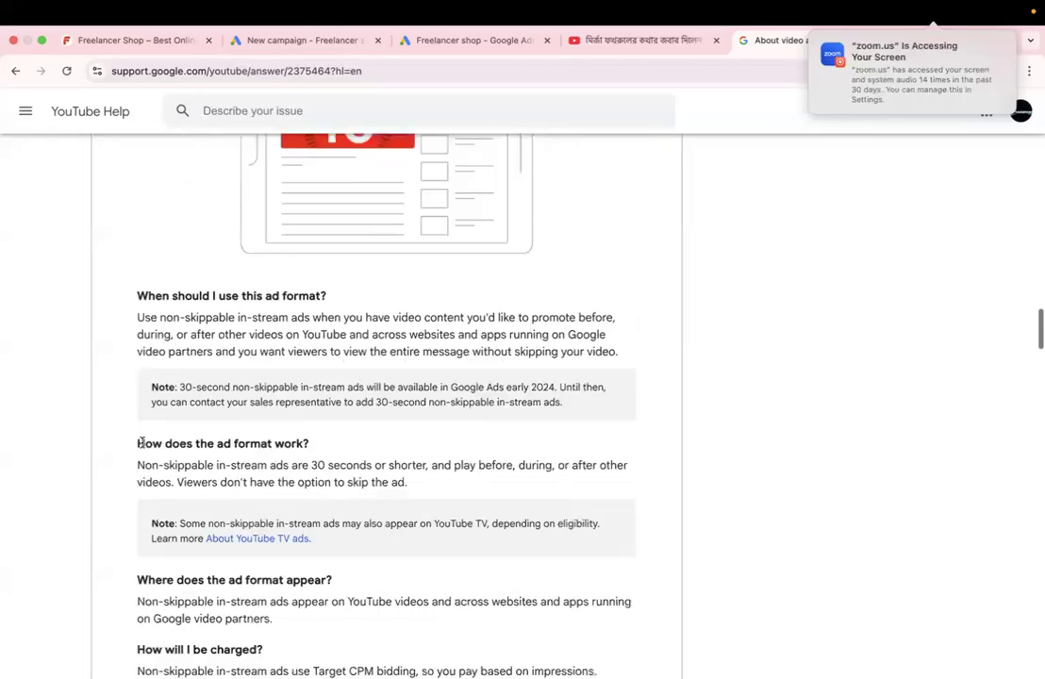
pyautogui.scroll(-3, 142, 445)
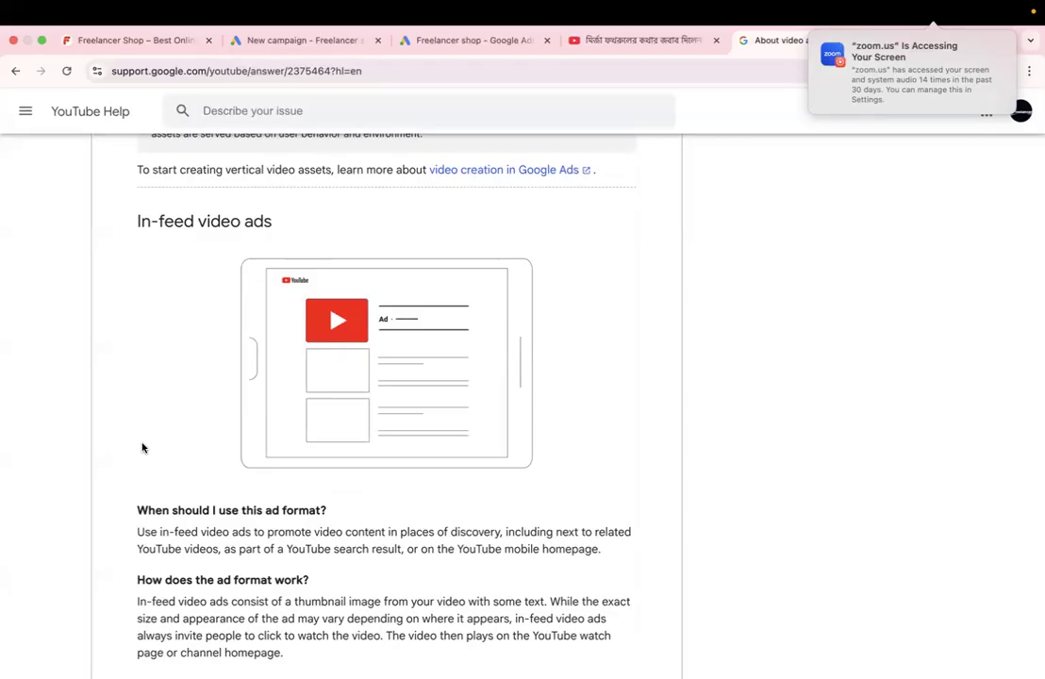
pyautogui.scroll(-10, 143, 447)
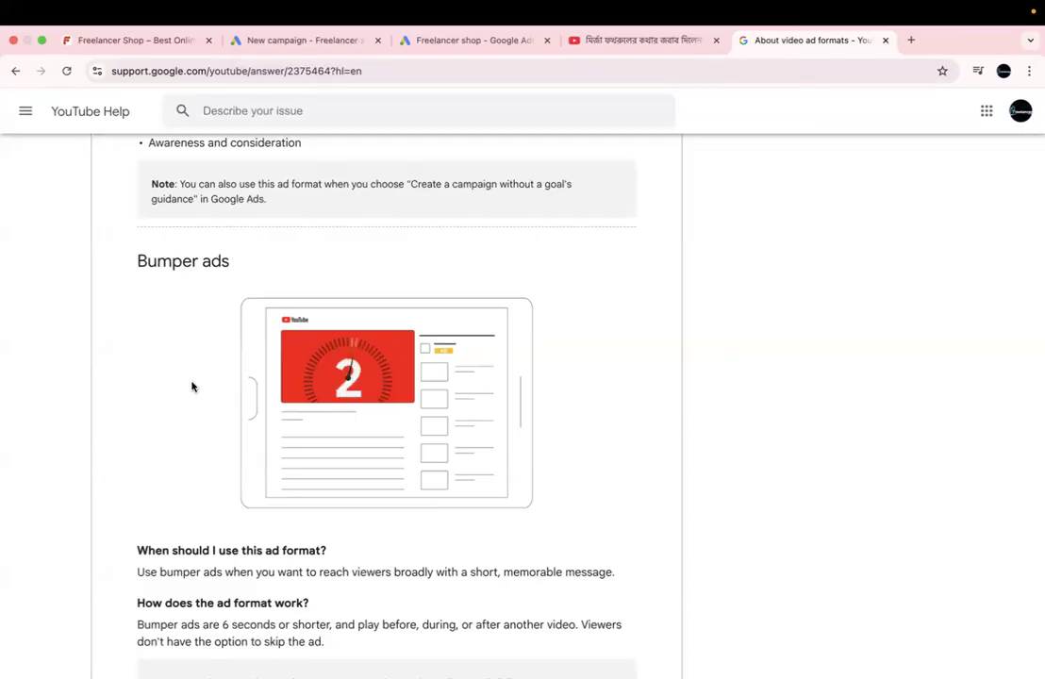
# Step: Read the Bumper ads section, covering when to use the format, how it works, where it appears, charging and campaign goal
pyautogui.tripleClick(179, 552)
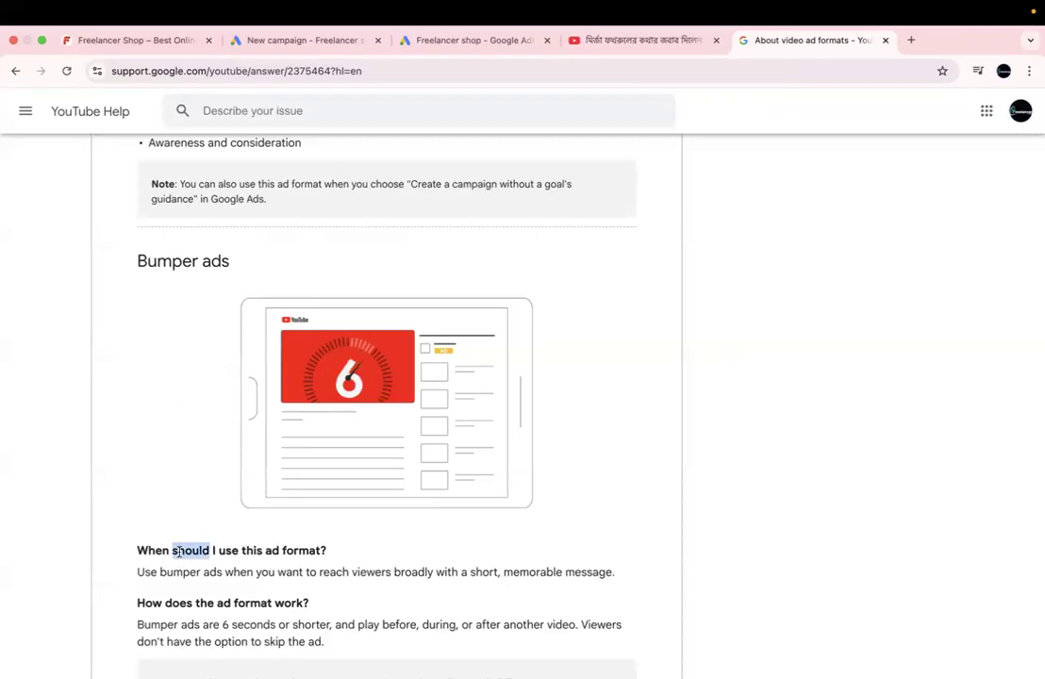
pyautogui.click(53, 400)
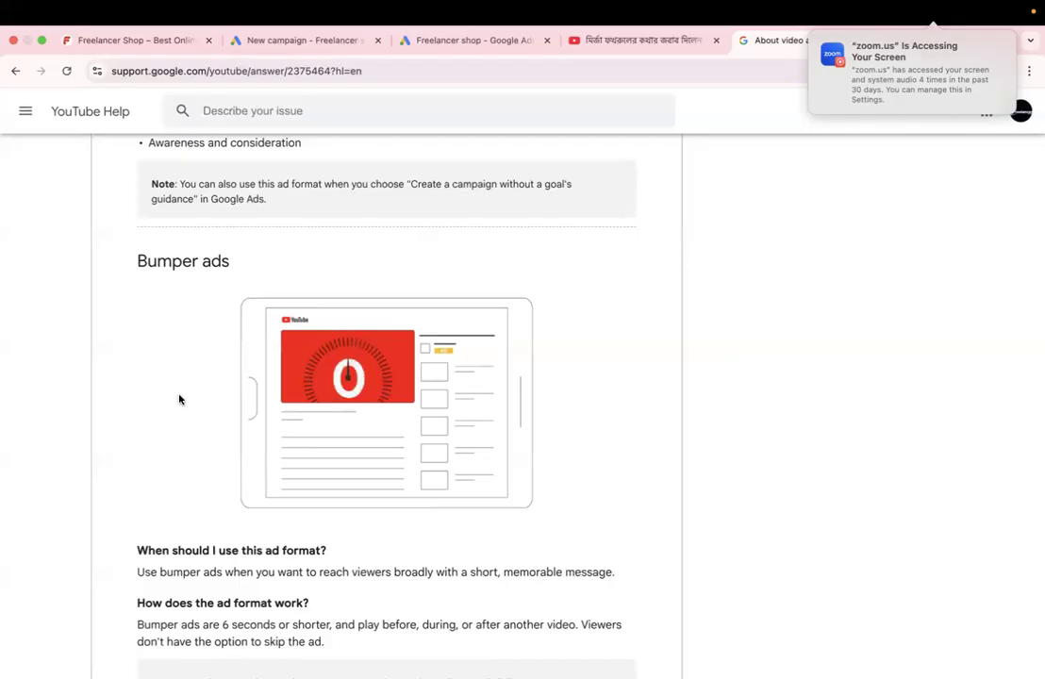
pyautogui.scroll(-1, 303, 431)
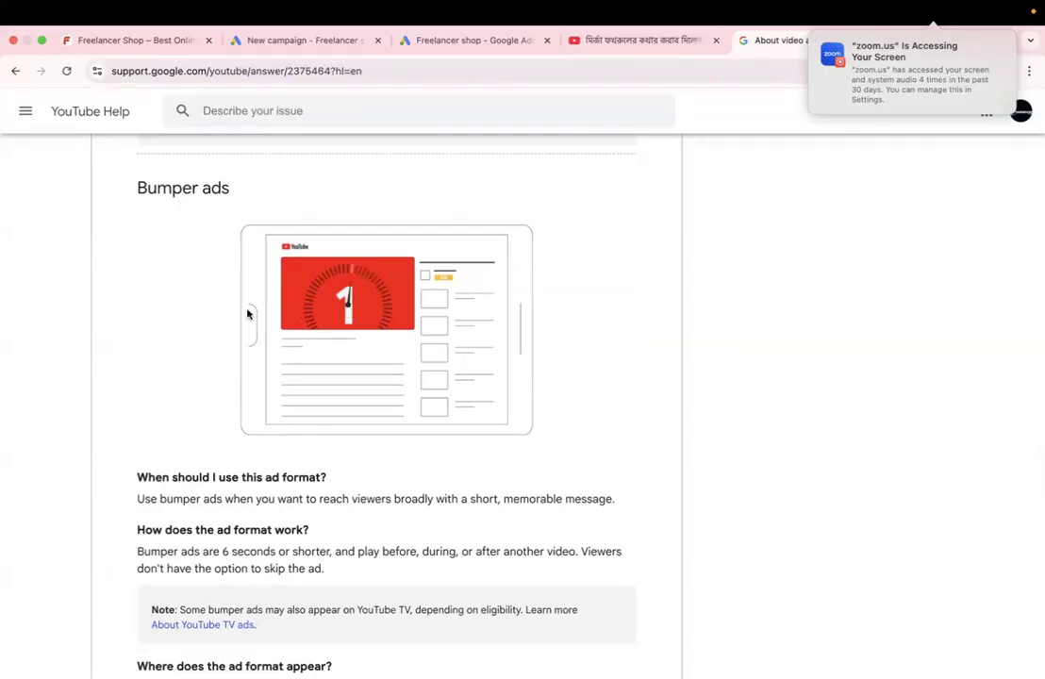
pyautogui.scroll(-1, 249, 314)
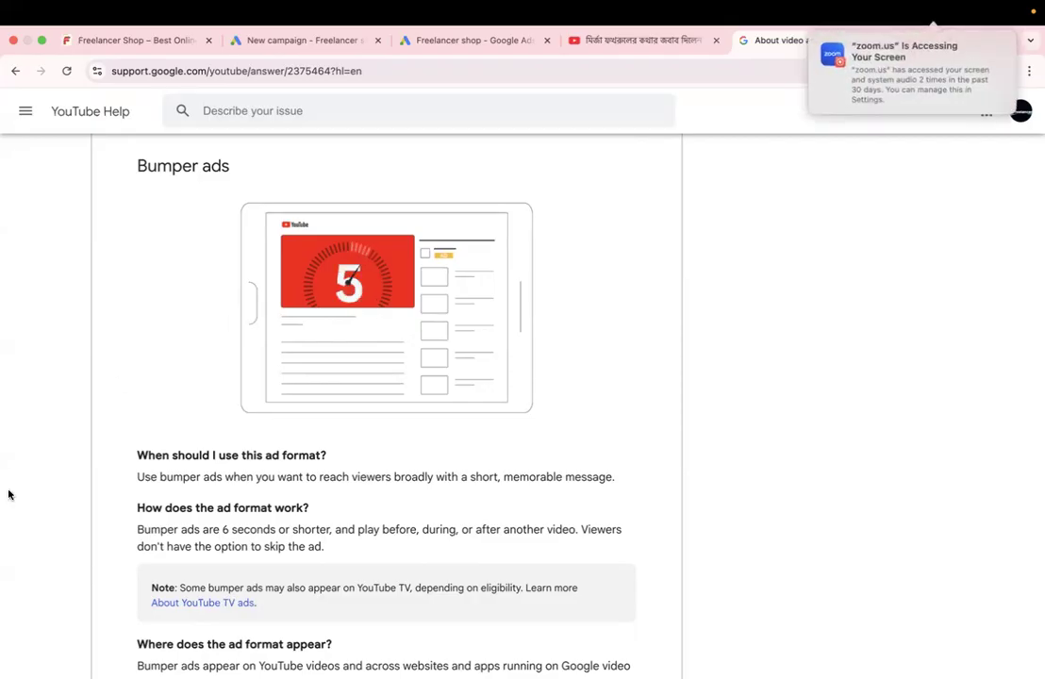
pyautogui.scroll(-1, 178, 472)
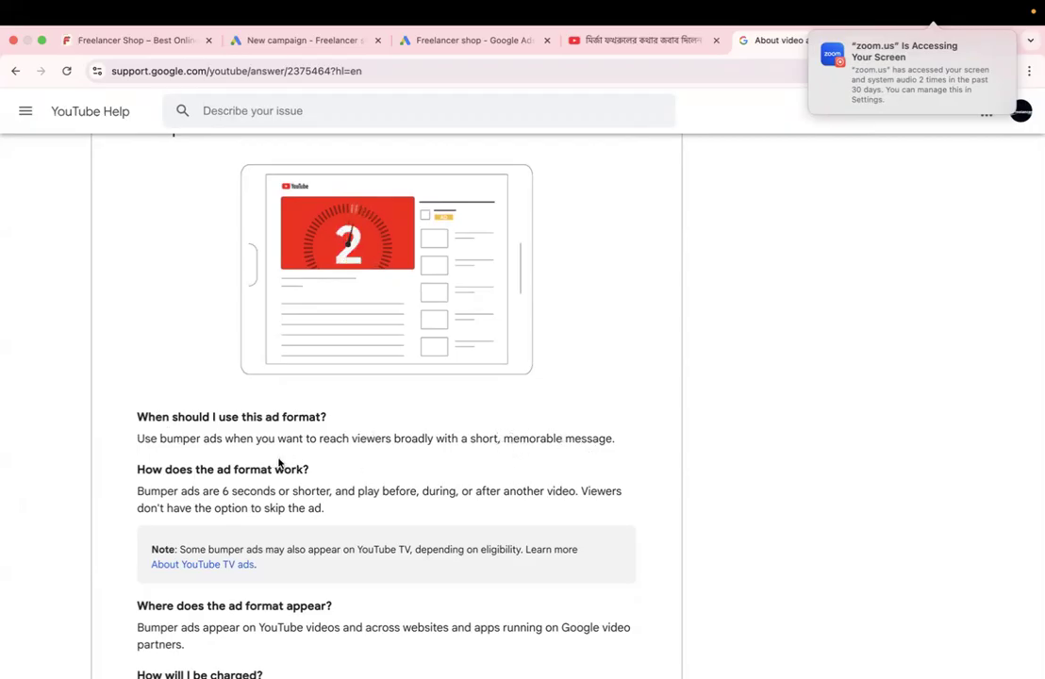
pyautogui.scroll(-3, 278, 464)
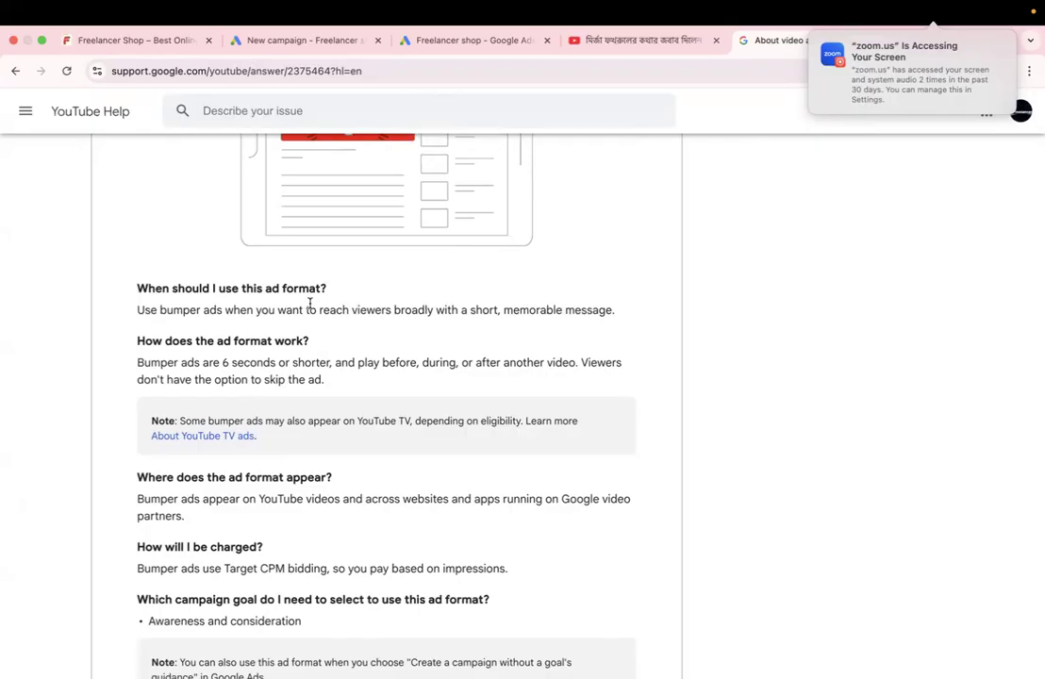
pyautogui.scroll(-4, 179, 278)
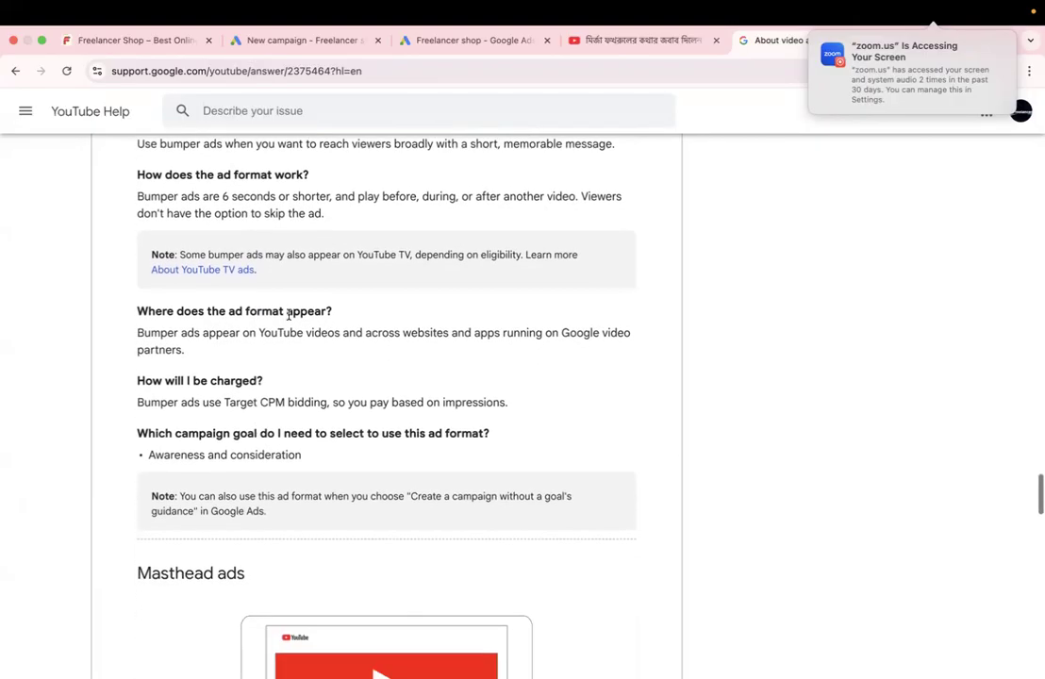
pyautogui.scroll(-3, 197, 356)
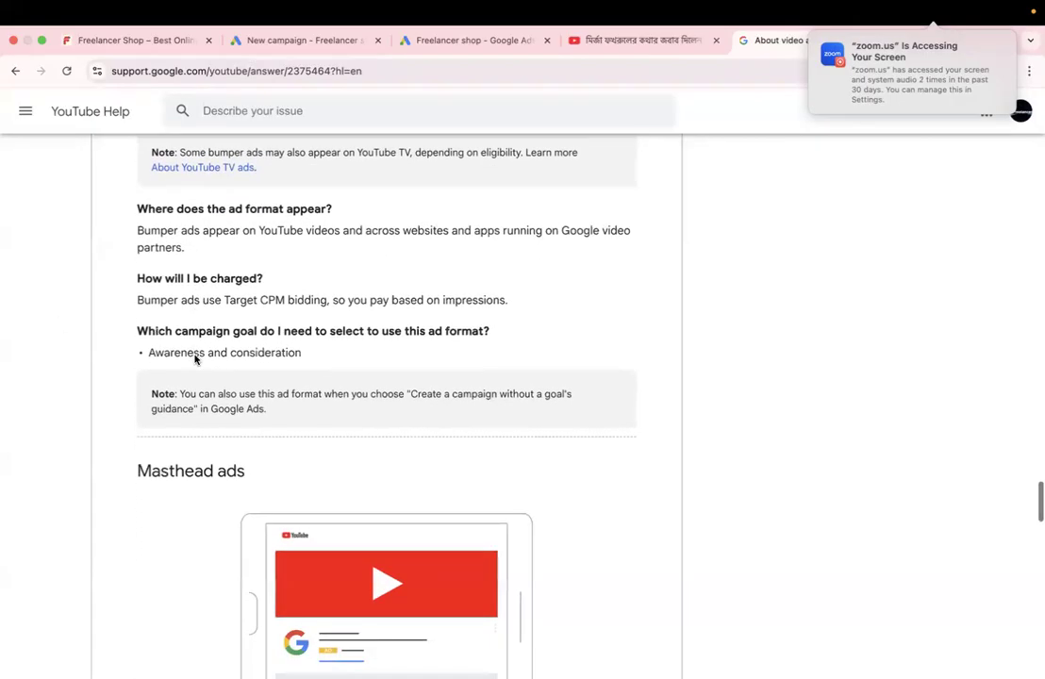
# Step: Look over the illustration and usage notes in the Masthead ads section, and return to the Bumper ads heading
pyautogui.scroll(-6, 195, 271)
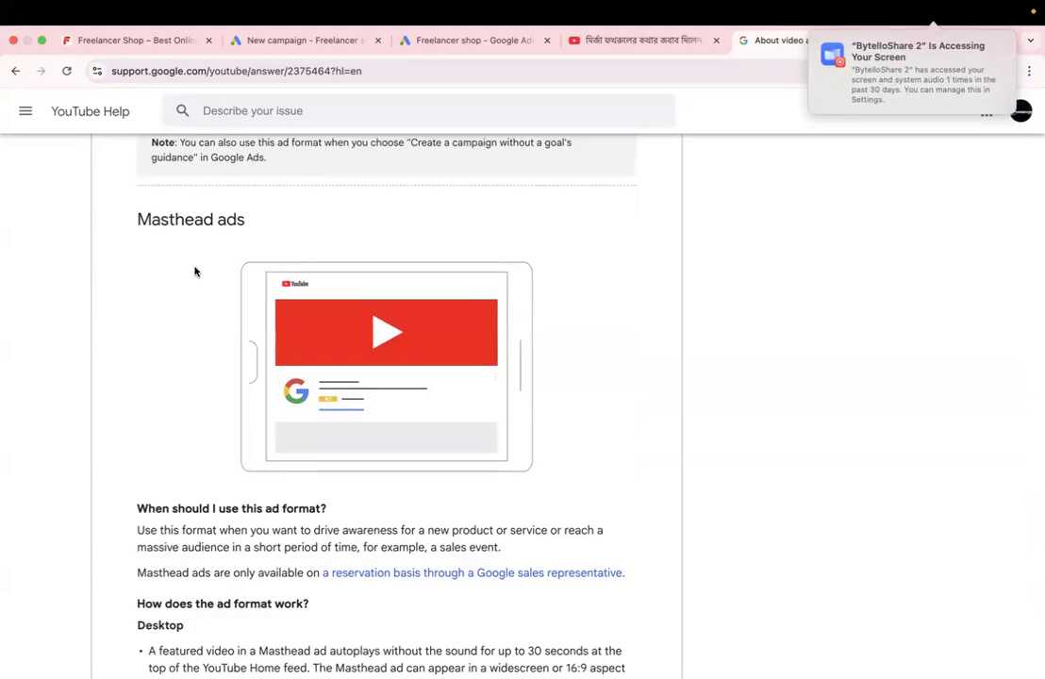
pyautogui.scroll(-2, 195, 272)
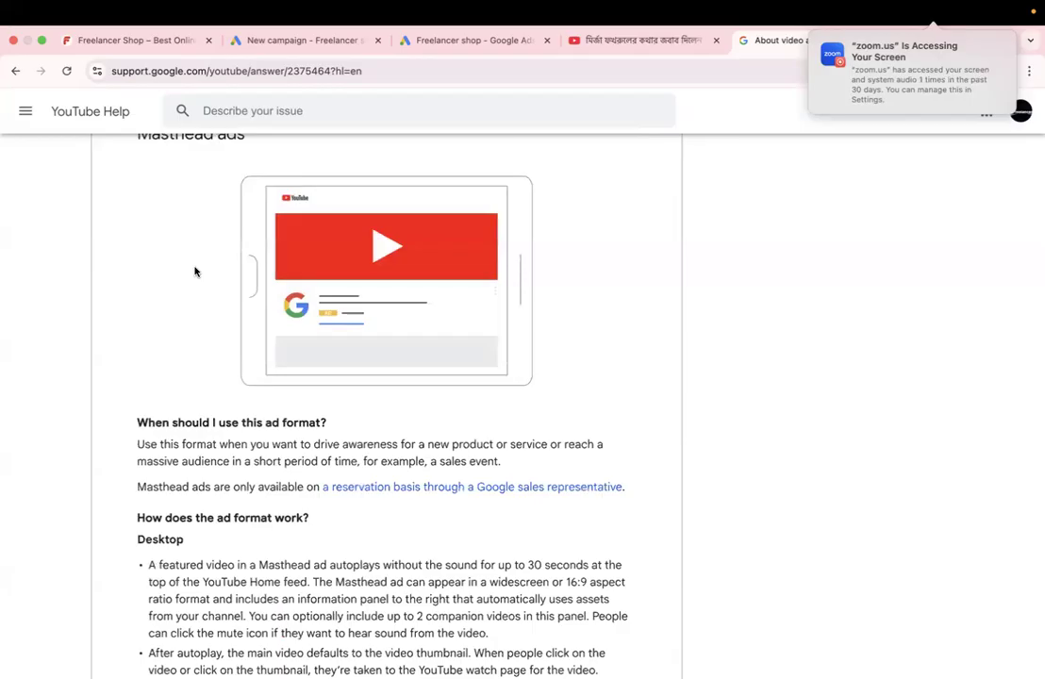
pyautogui.scroll(10, 195, 272)
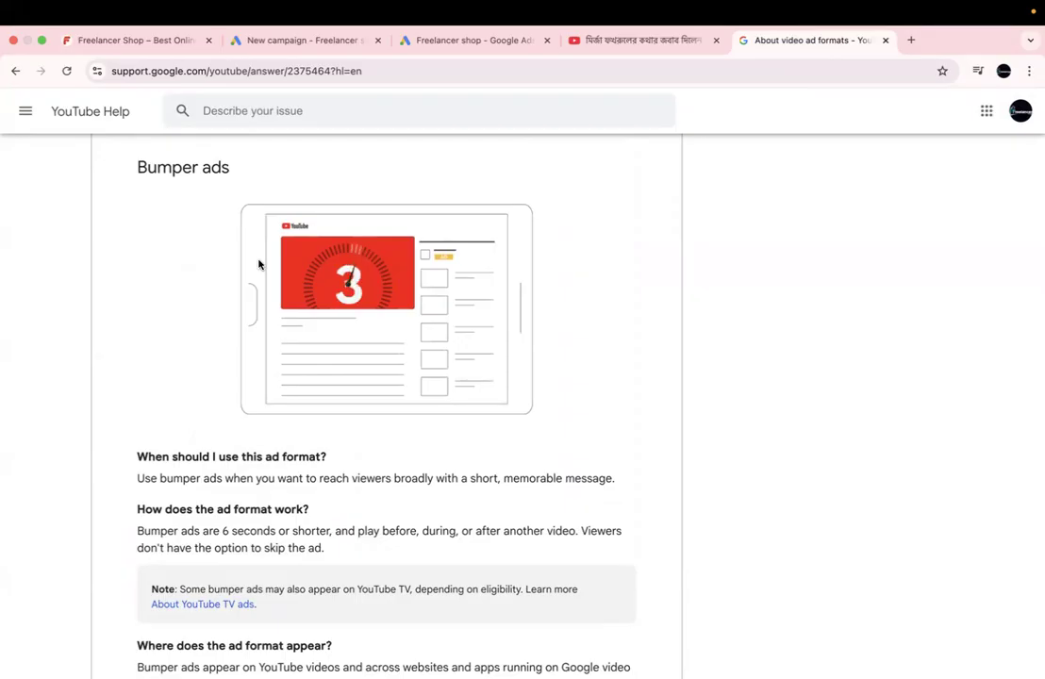
# Step: Go over the Bumper ads section again, highlighting the sentence on when to use the format, and continue to Masthead ads
pyautogui.scroll(-1, 259, 265)
pyautogui.scroll(-2, 259, 266)
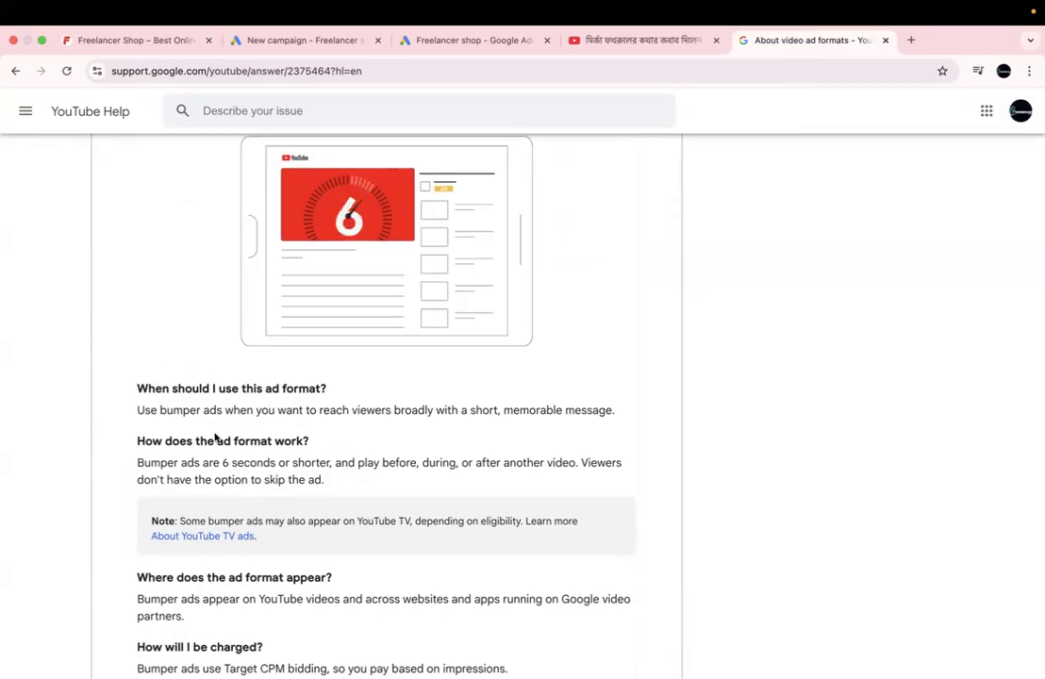
pyautogui.scroll(-2, 216, 434)
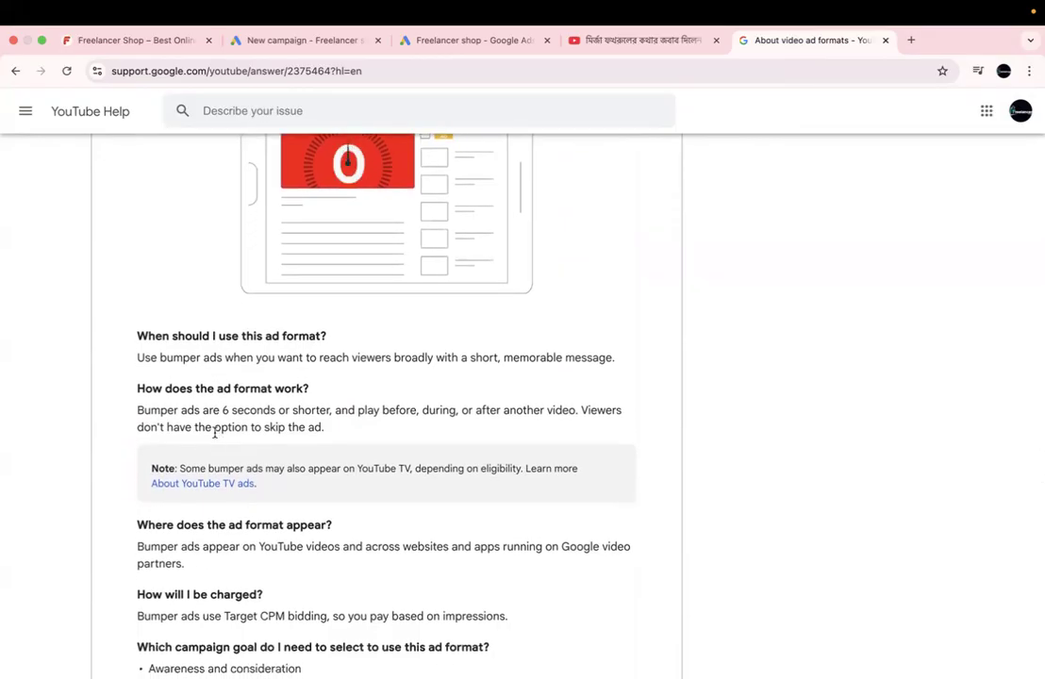
pyautogui.scroll(-1, 215, 433)
pyautogui.scroll(1, 216, 433)
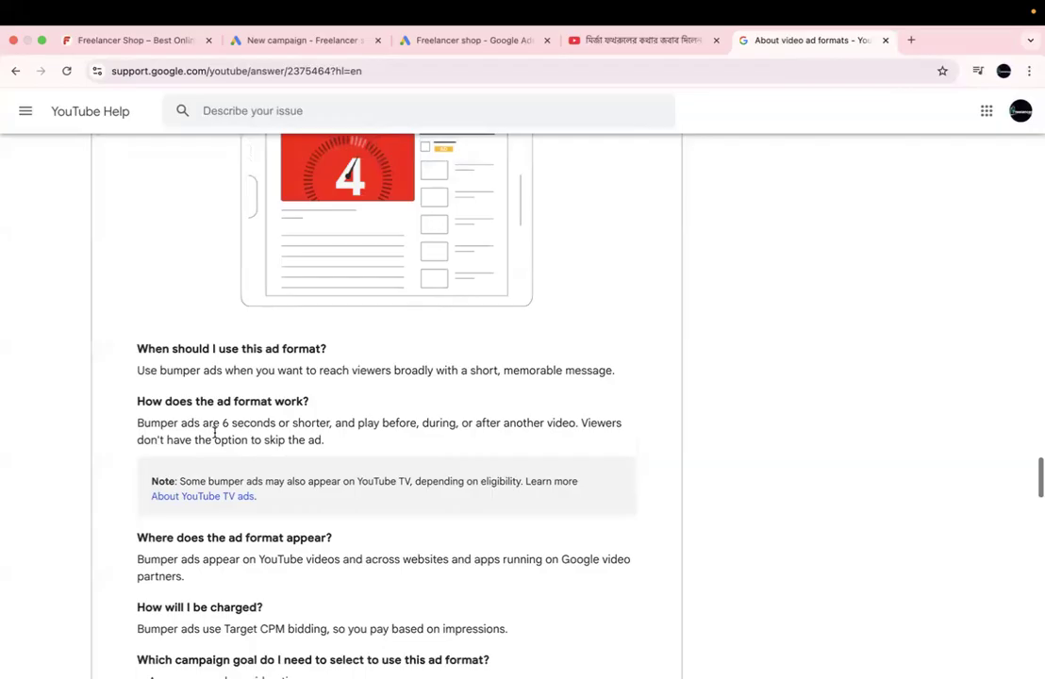
pyautogui.tripleClick(228, 371)
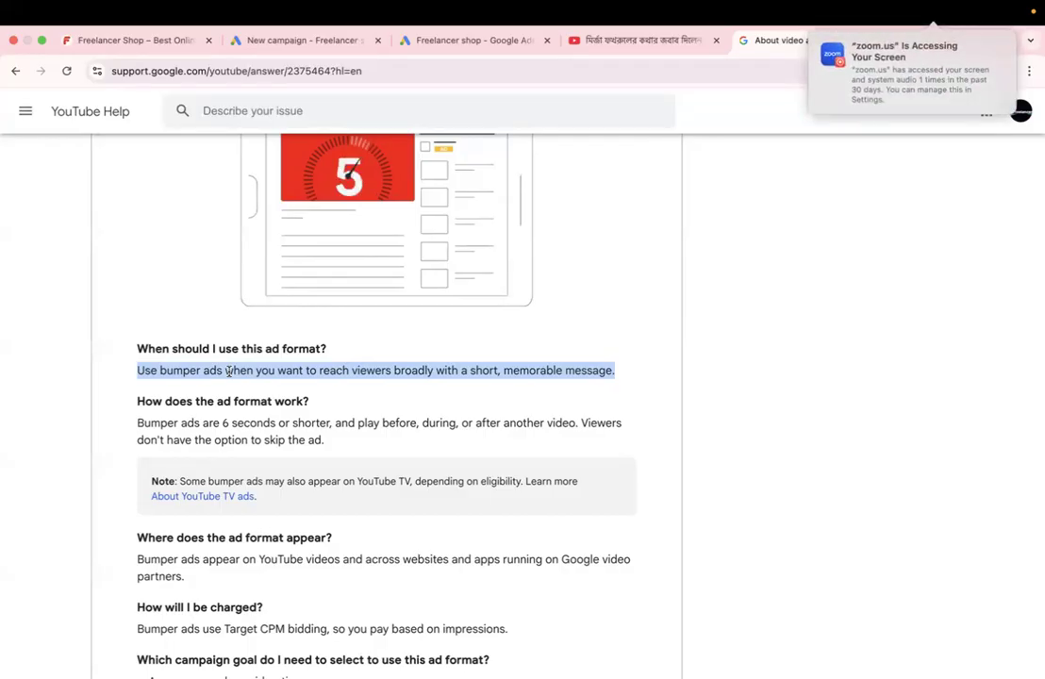
pyautogui.scroll(-6, 227, 372)
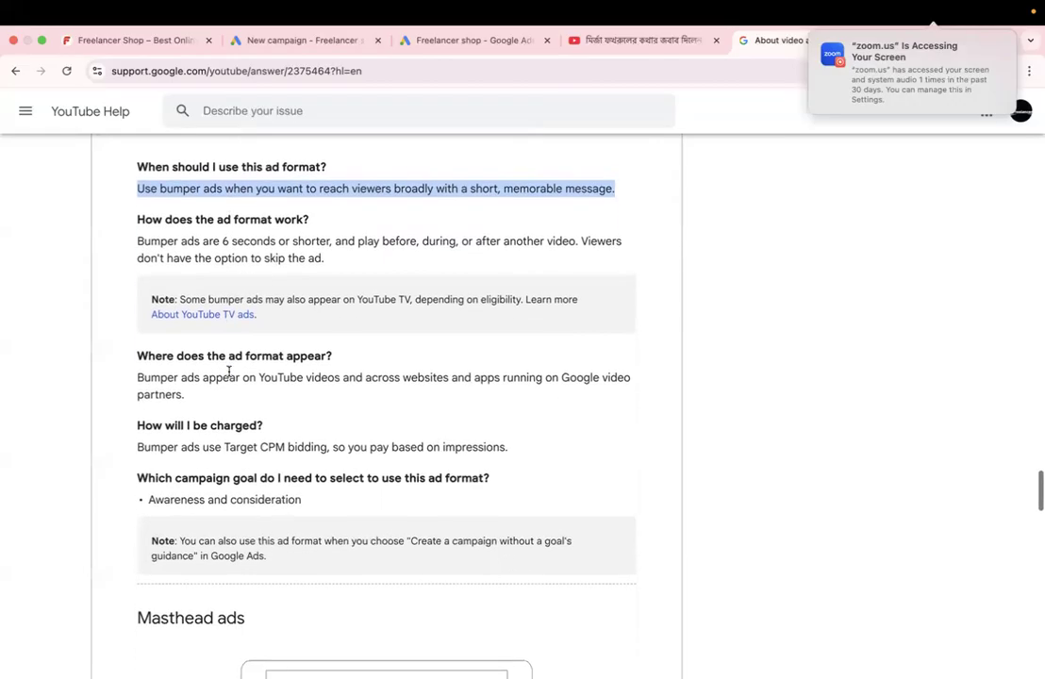
pyautogui.scroll(1, 228, 376)
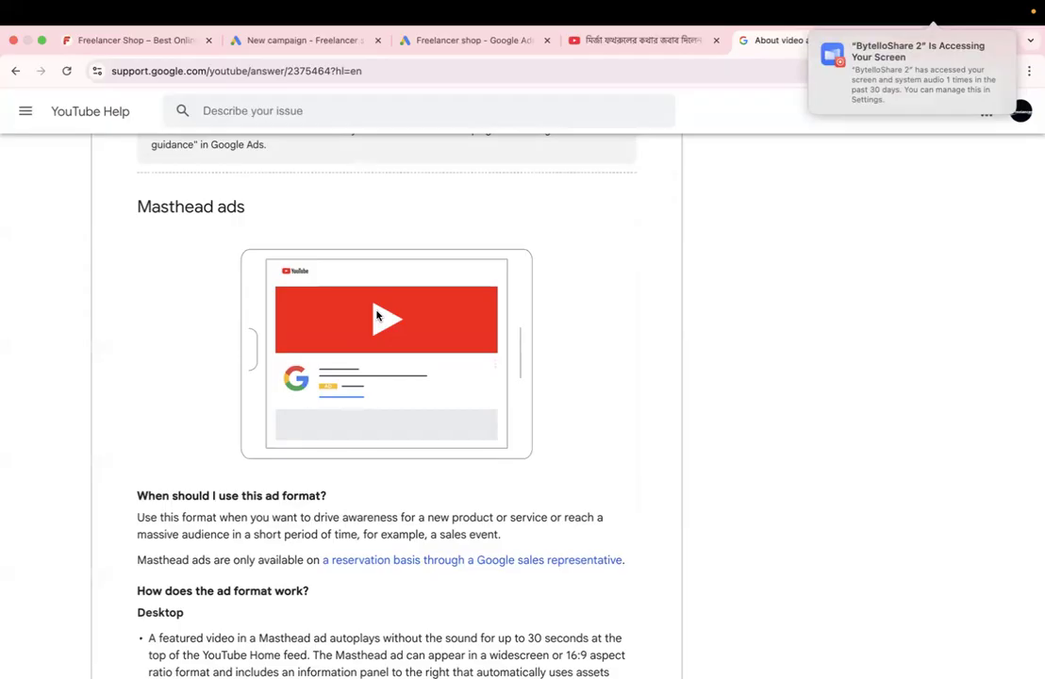
# Step: Switch to the open Jamuna TV video on YouTube, play a few seconds of it and pause it
pyautogui.click(632, 42)
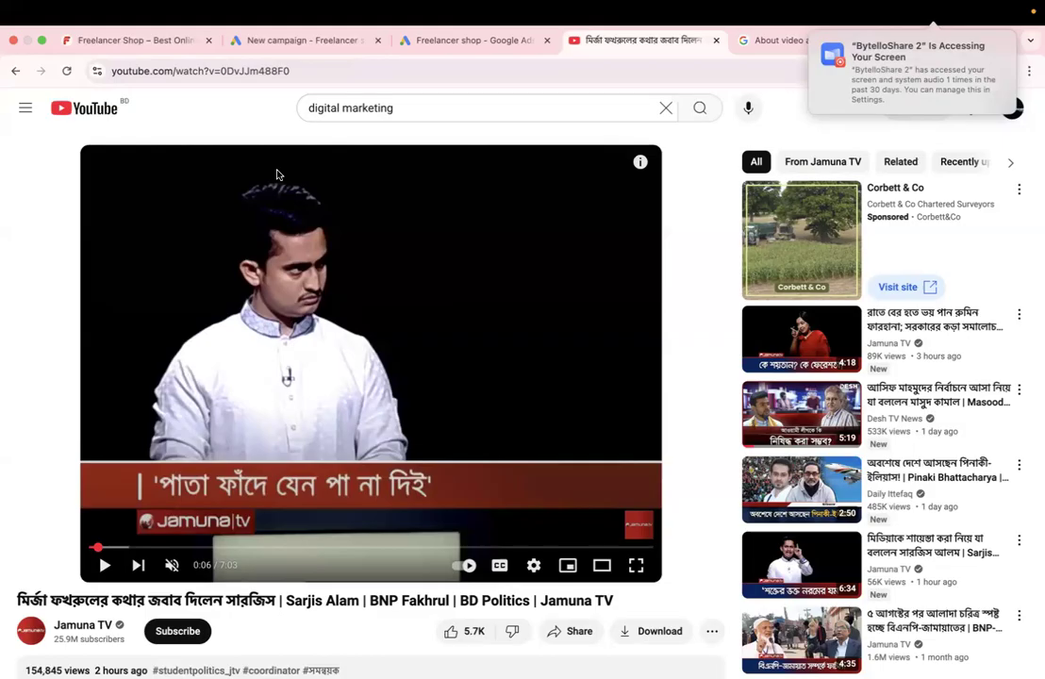
pyautogui.click(351, 390)
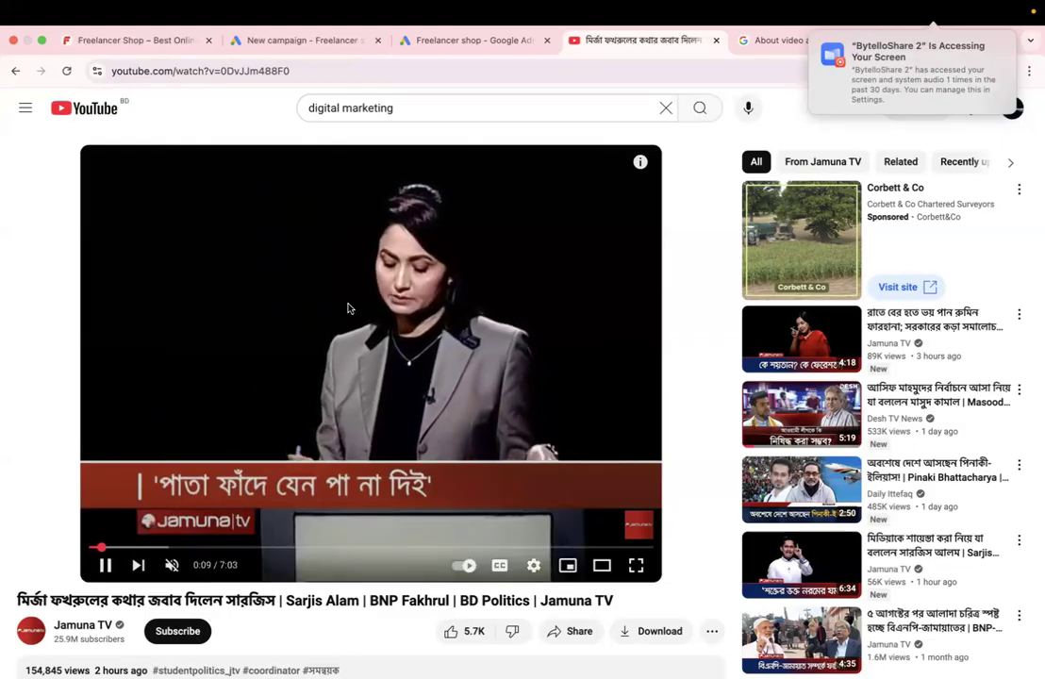
pyautogui.click(292, 361)
# Step: Open the suggested Desh TV News video and pause the Hostinger in-stream ad that plays before it
pyautogui.scroll(-2, 302, 358)
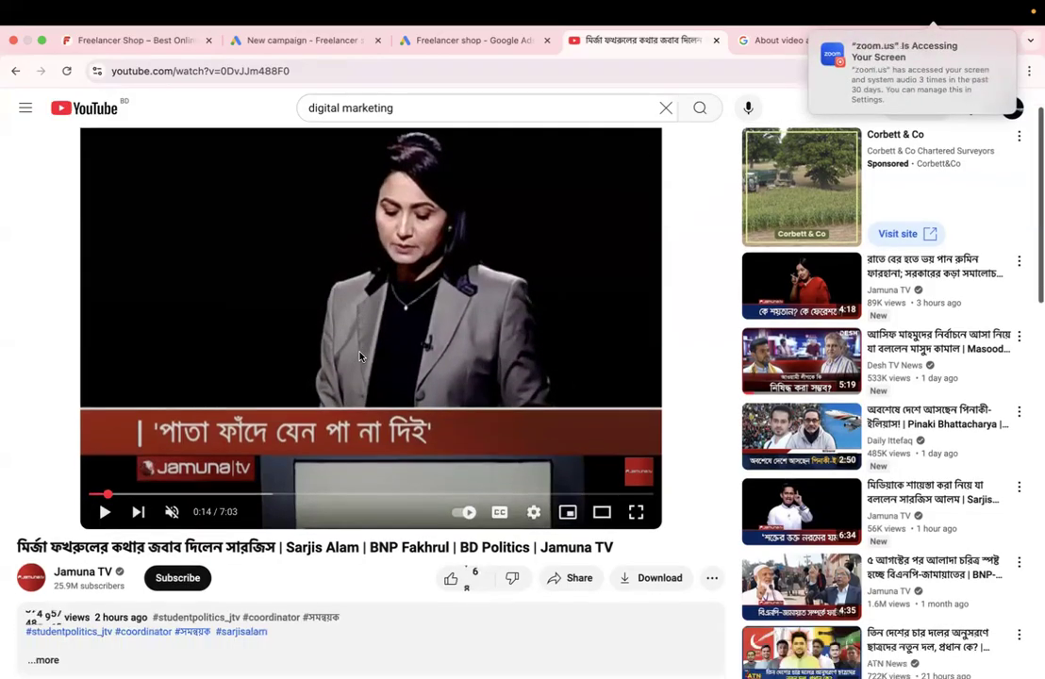
pyautogui.click(805, 321)
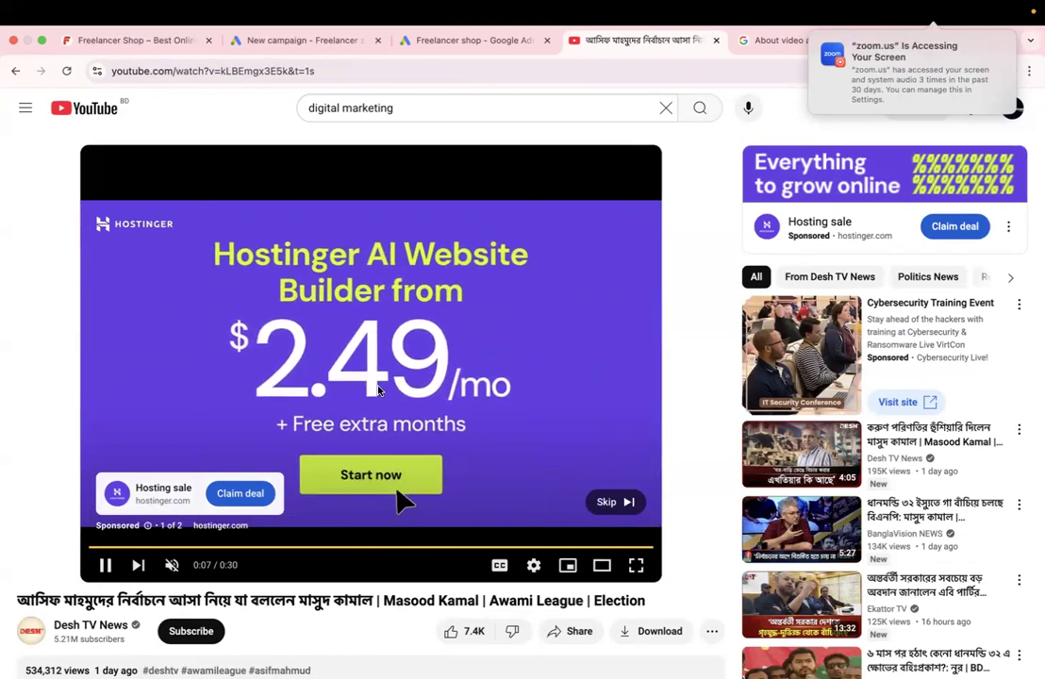
pyautogui.click(370, 373)
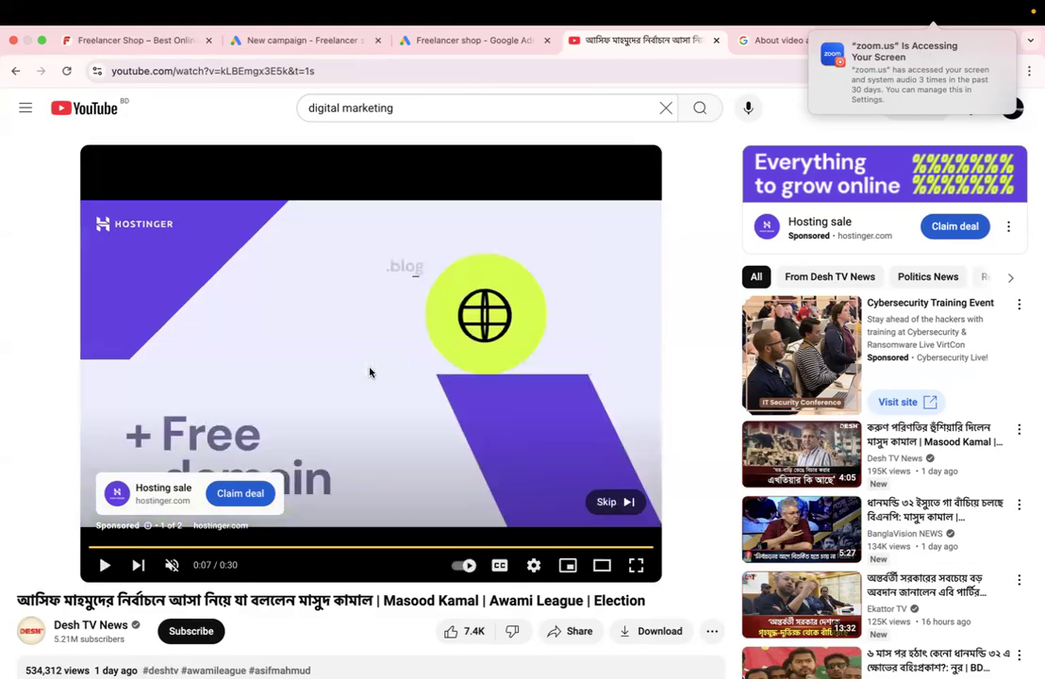
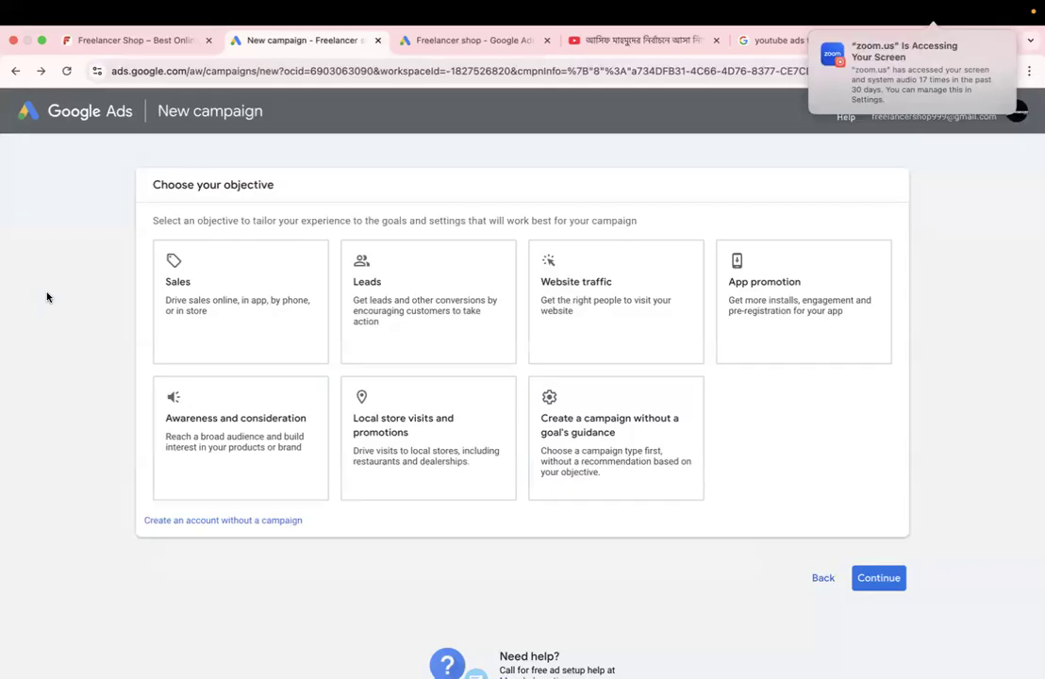
# Step: Try the new campaign objectives Create a campaign without a goal's guidance, Sales and Website traffic, and switch back to Sales
pyautogui.click(557, 436)
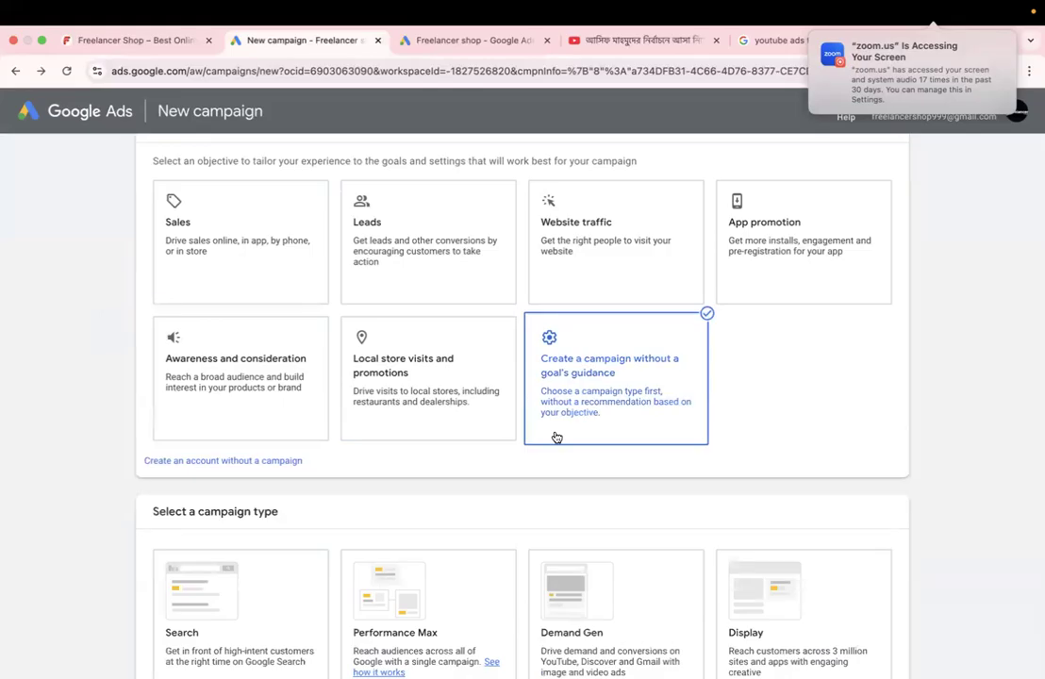
pyautogui.scroll(1, 557, 437)
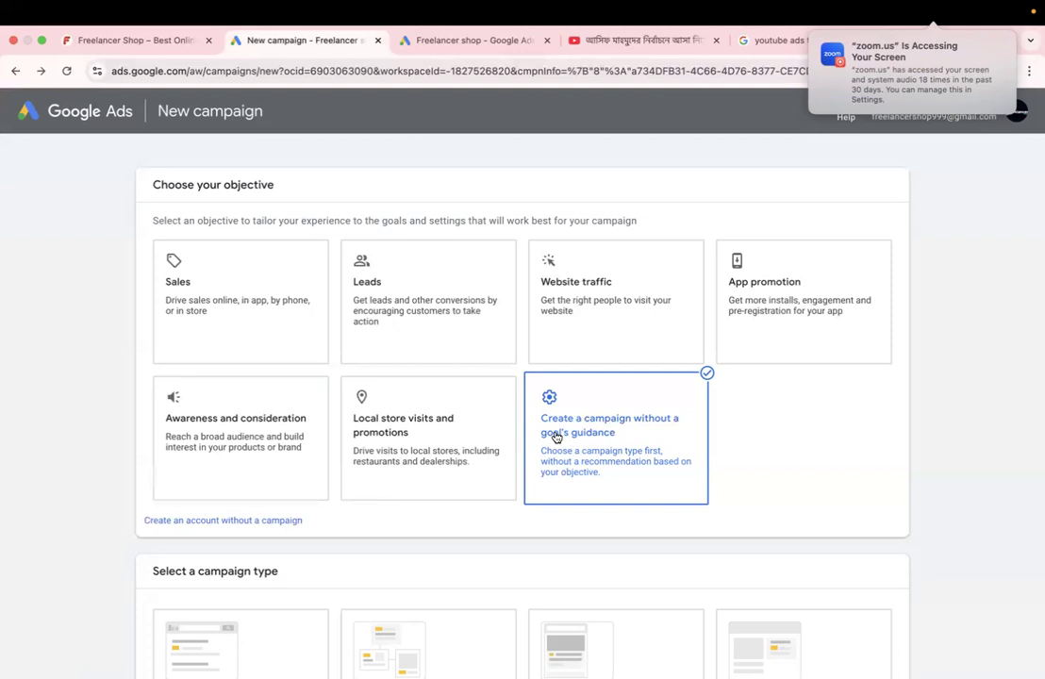
pyautogui.click(321, 351)
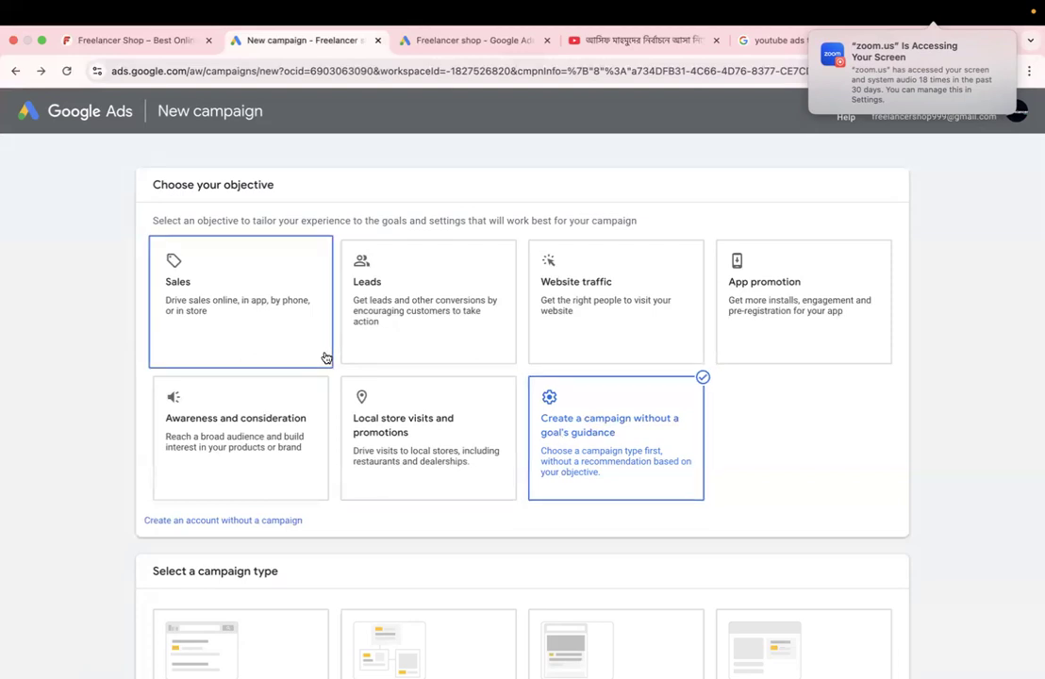
pyautogui.click(593, 206)
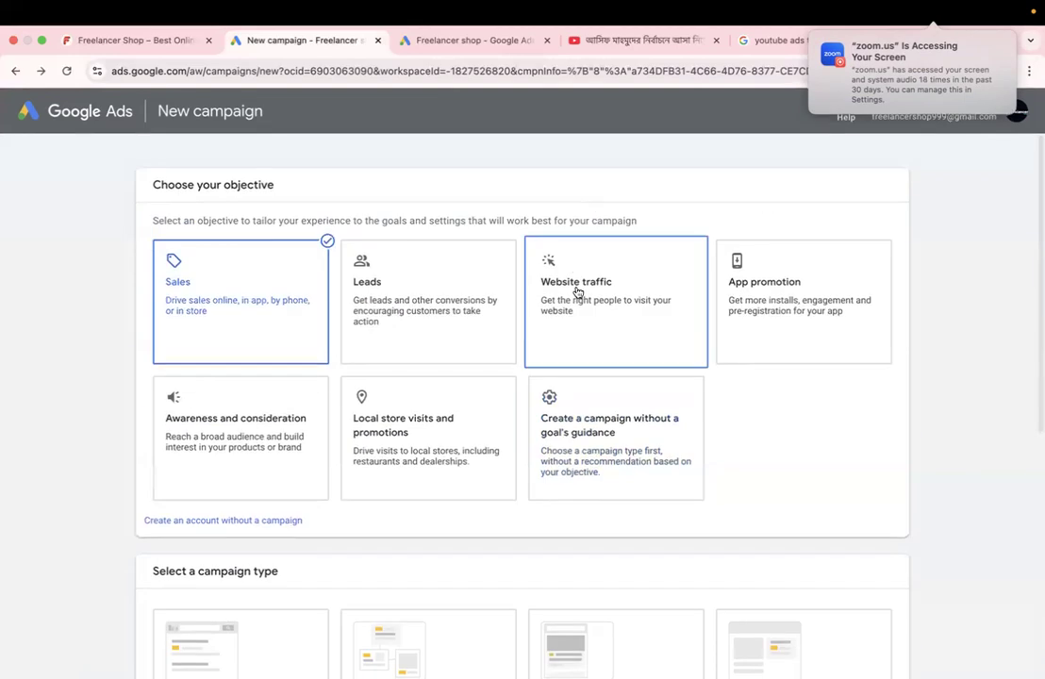
pyautogui.scroll(5, 472, 283)
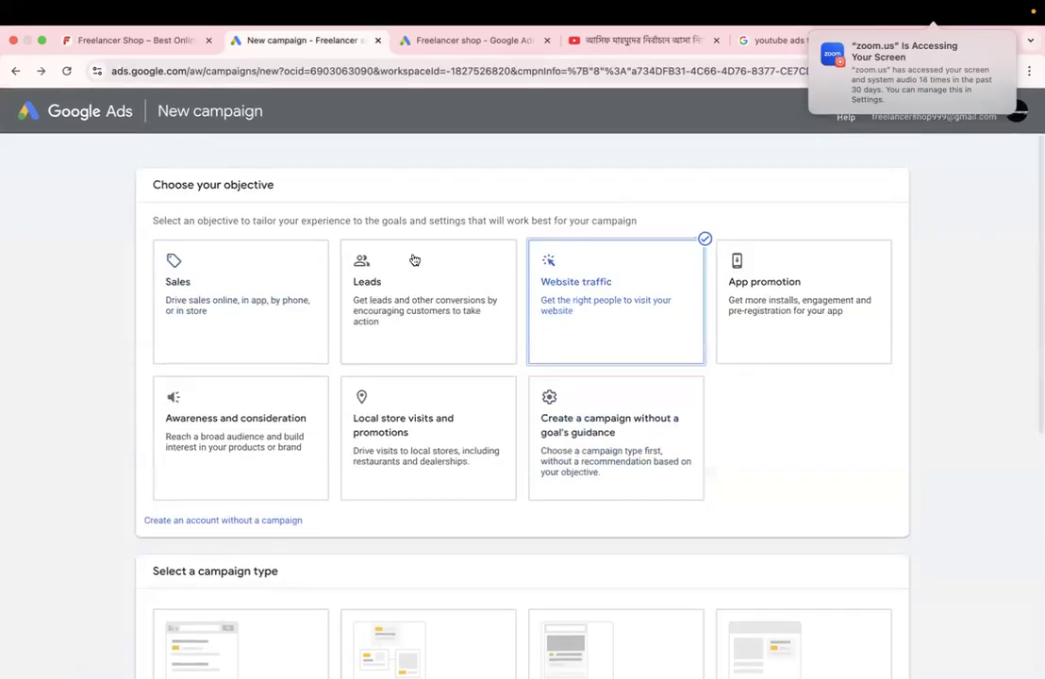
pyautogui.click(264, 281)
pyautogui.scroll(3, 430, 288)
pyautogui.scroll(2, 481, 274)
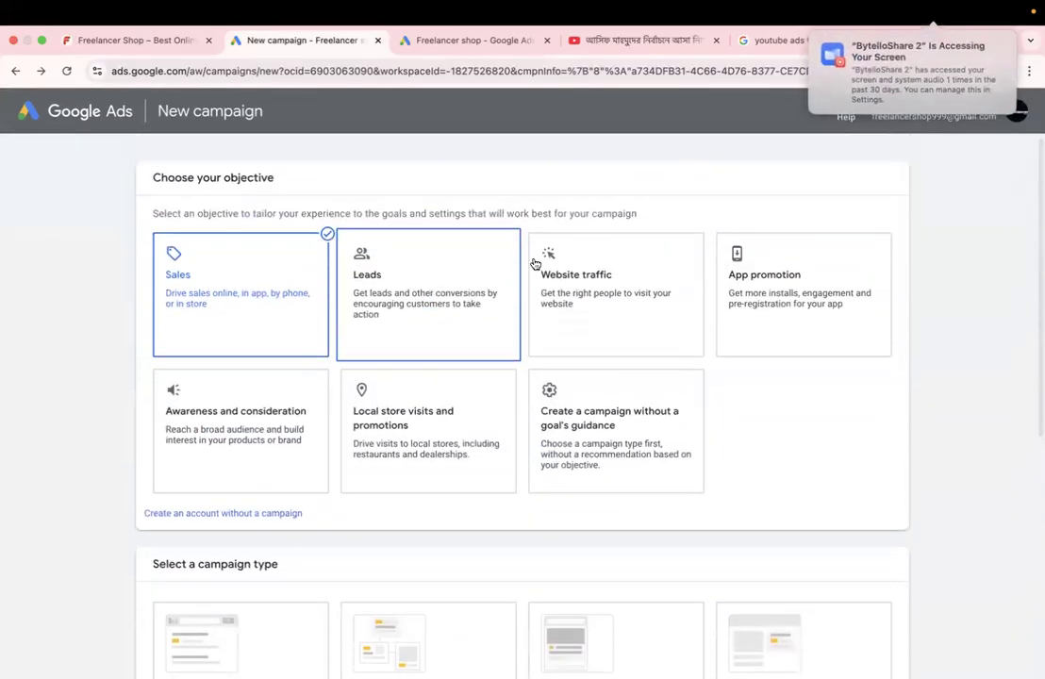
# Step: Select Website traffic as the objective of the new campaign
pyautogui.click(607, 282)
pyautogui.scroll(3, 606, 282)
pyautogui.scroll(3, 598, 297)
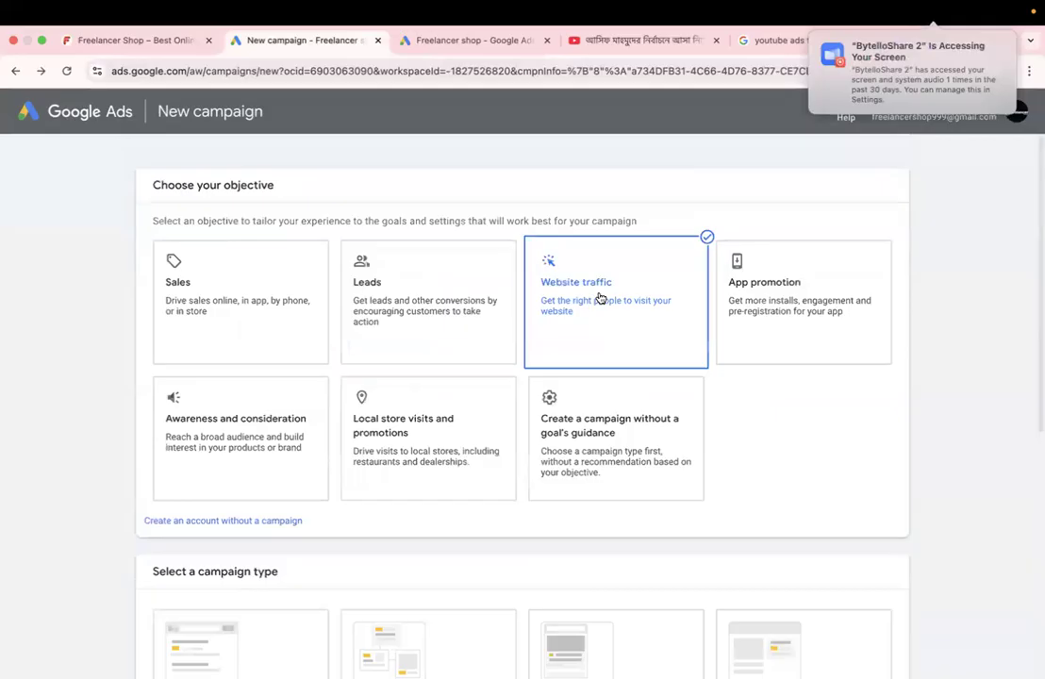
# Step: Try the objectives Create a campaign without a goal's guidance and Awareness and consideration, and switch back to the one without guidance
pyautogui.click(618, 450)
pyautogui.scroll(4, 617, 450)
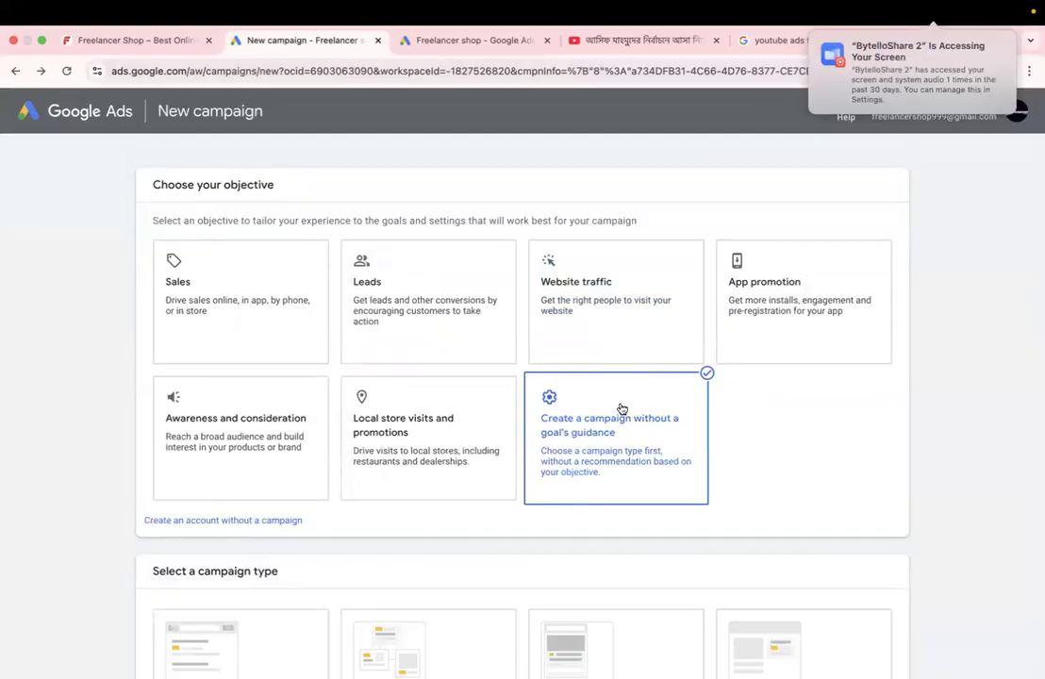
pyautogui.click(222, 436)
pyautogui.scroll(5, 211, 330)
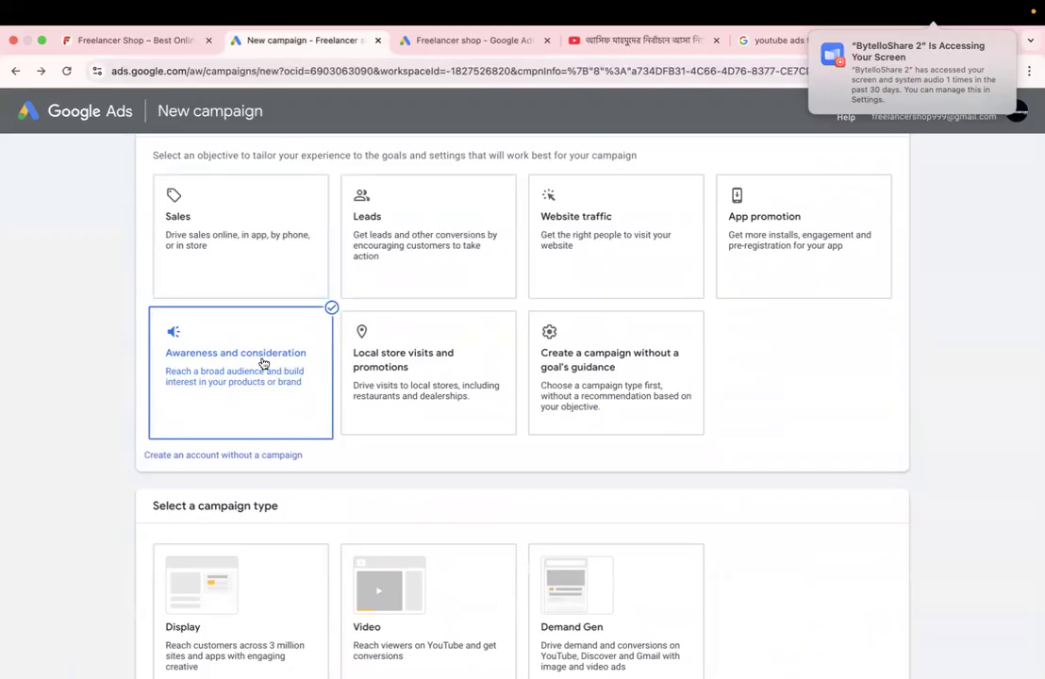
pyautogui.scroll(1, 264, 362)
pyautogui.click(612, 428)
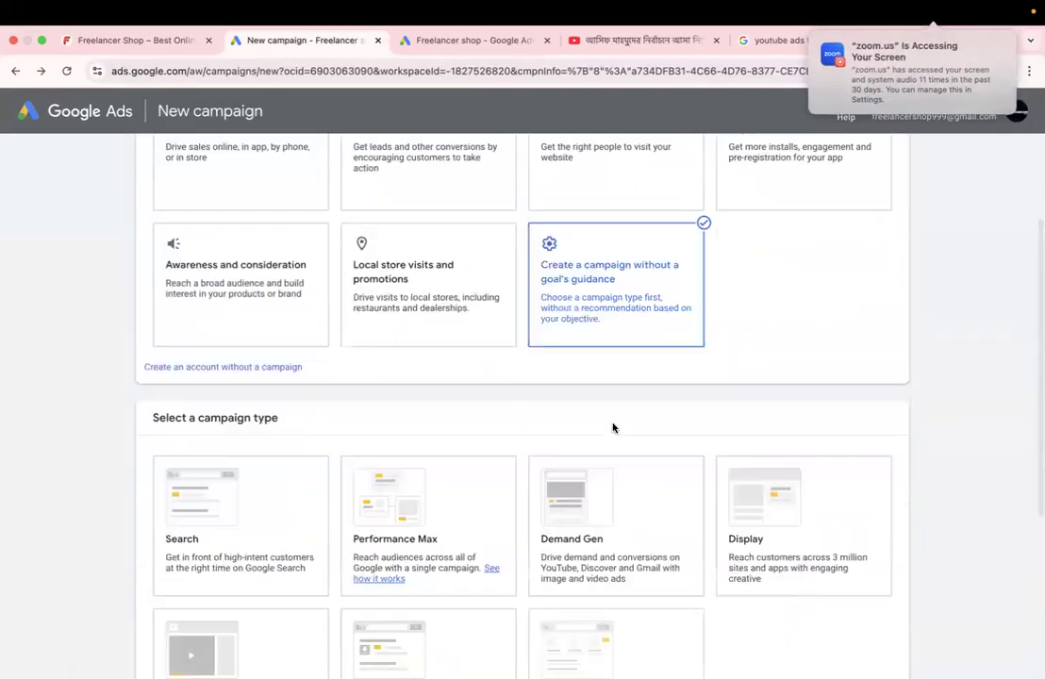
pyautogui.scroll(4, 238, 296)
pyautogui.scroll(1, 206, 310)
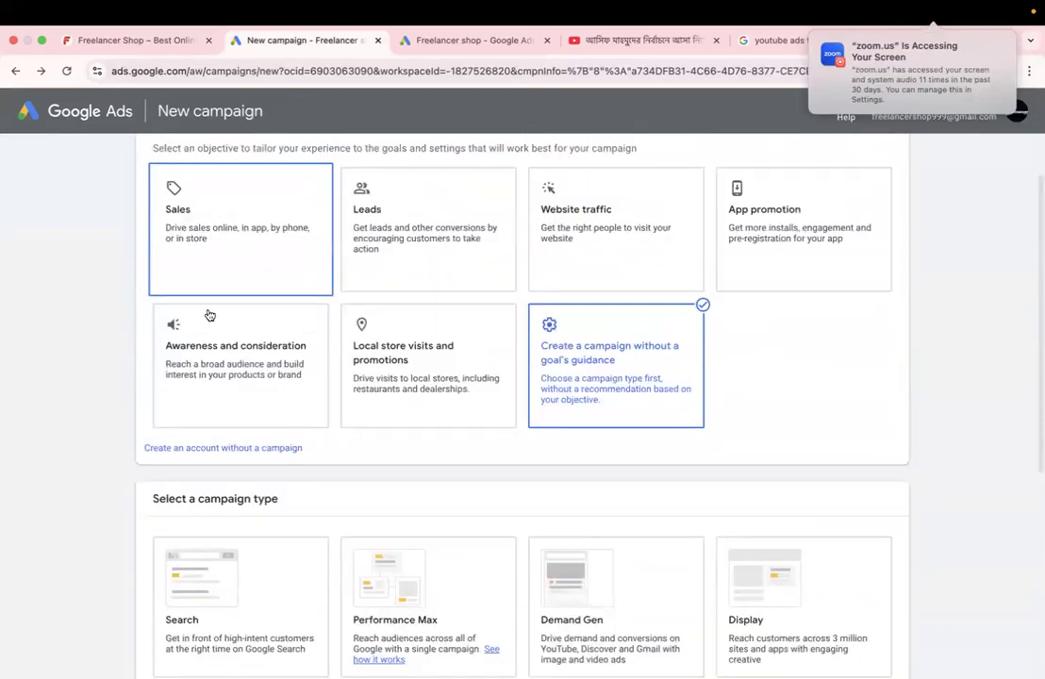
# Step: Select Awareness and consideration as the campaign objective and Video as the campaign type
pyautogui.click(204, 392)
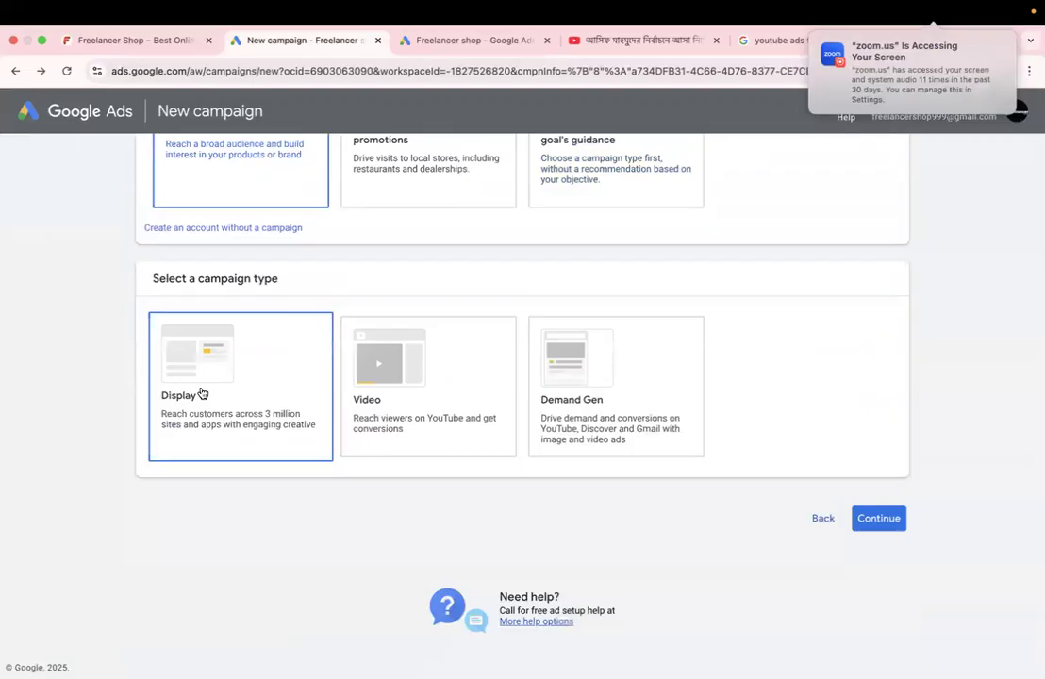
pyautogui.scroll(2, 201, 394)
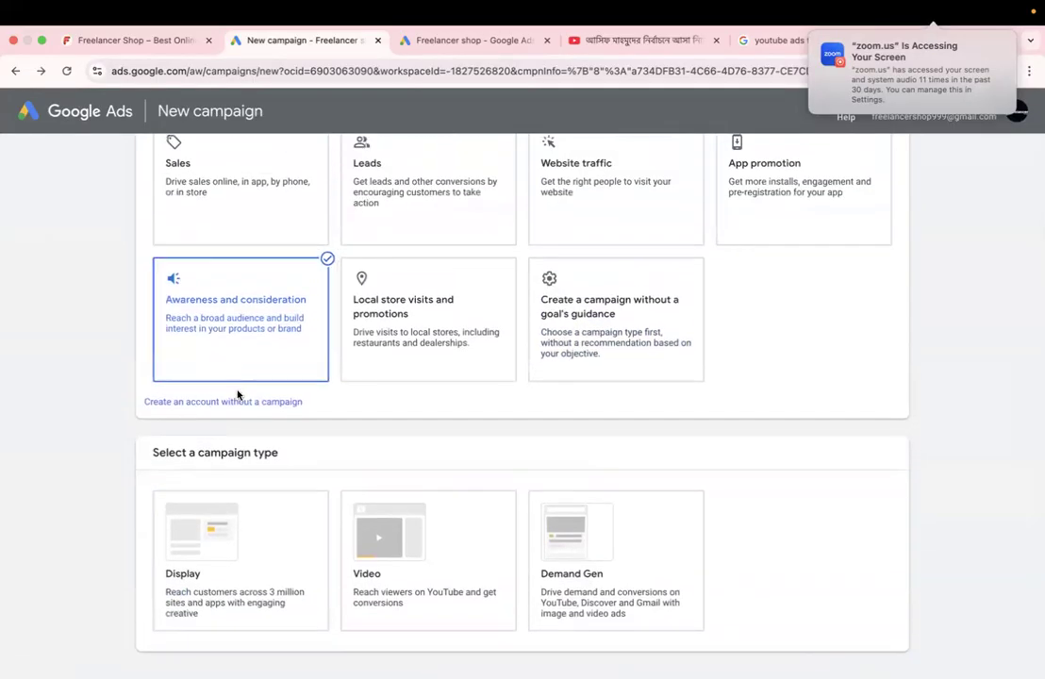
pyautogui.scroll(-1, 236, 393)
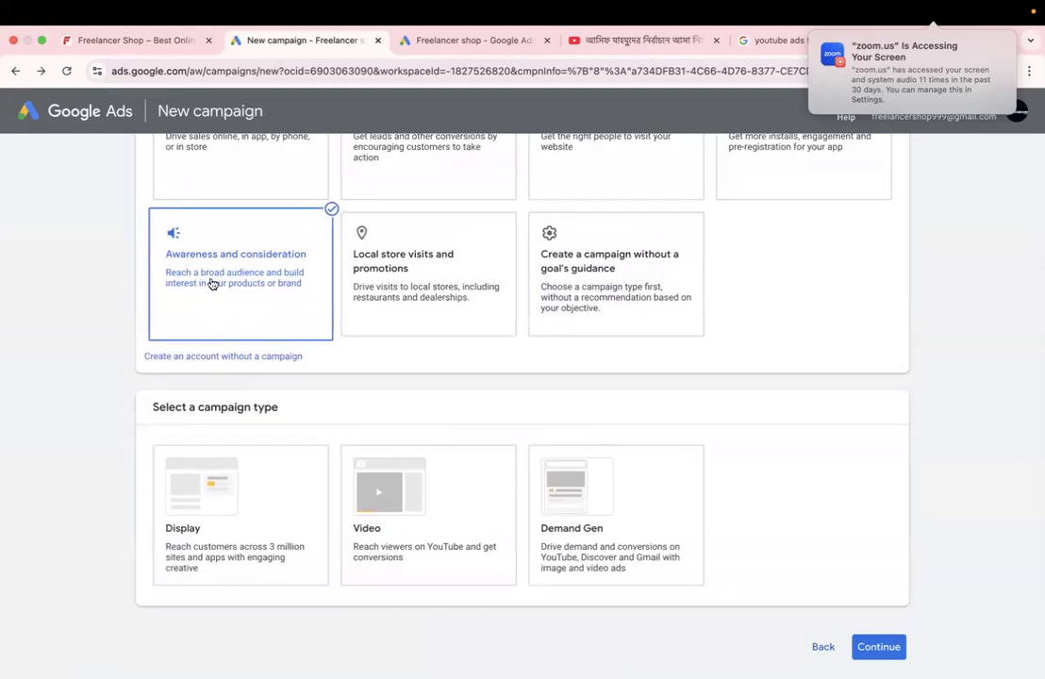
pyautogui.scroll(-2, 233, 308)
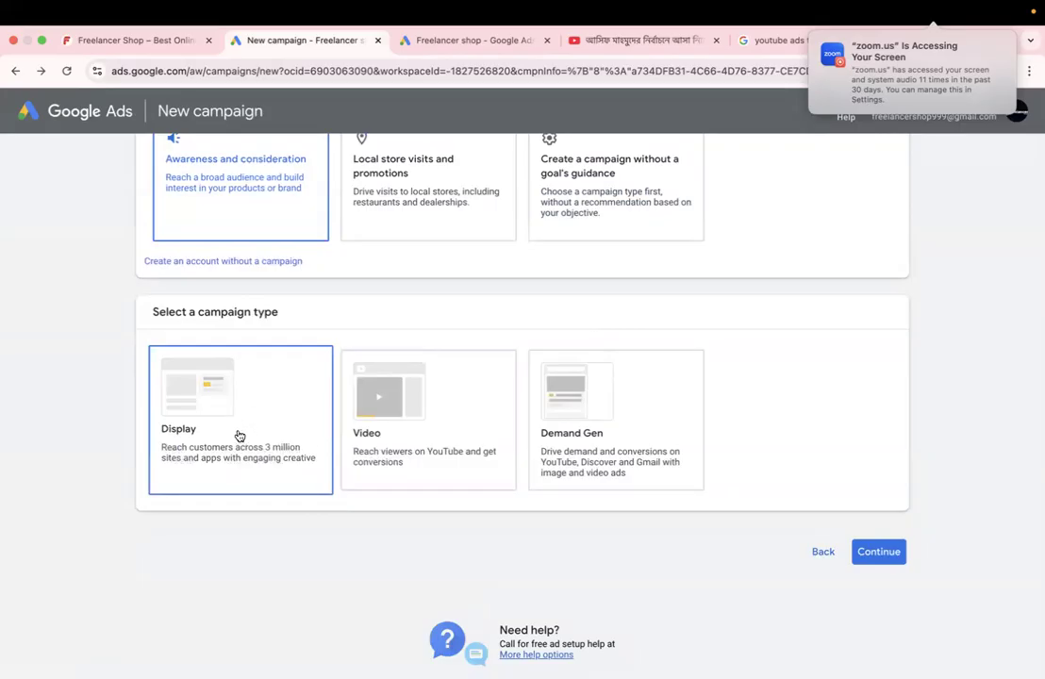
pyautogui.click(362, 429)
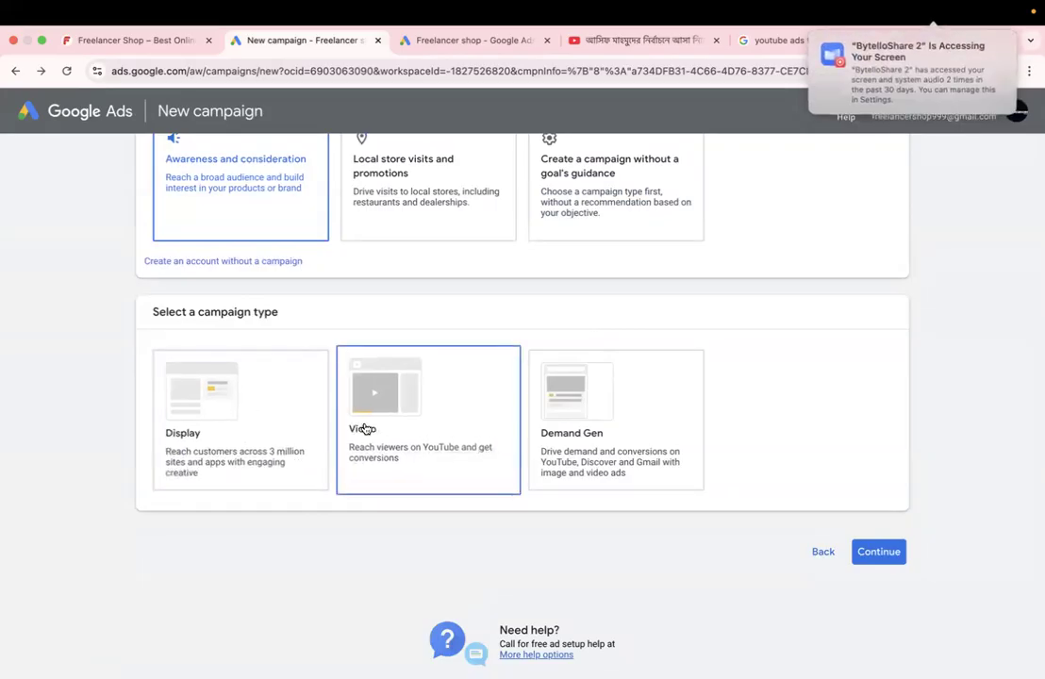
pyautogui.click(411, 451)
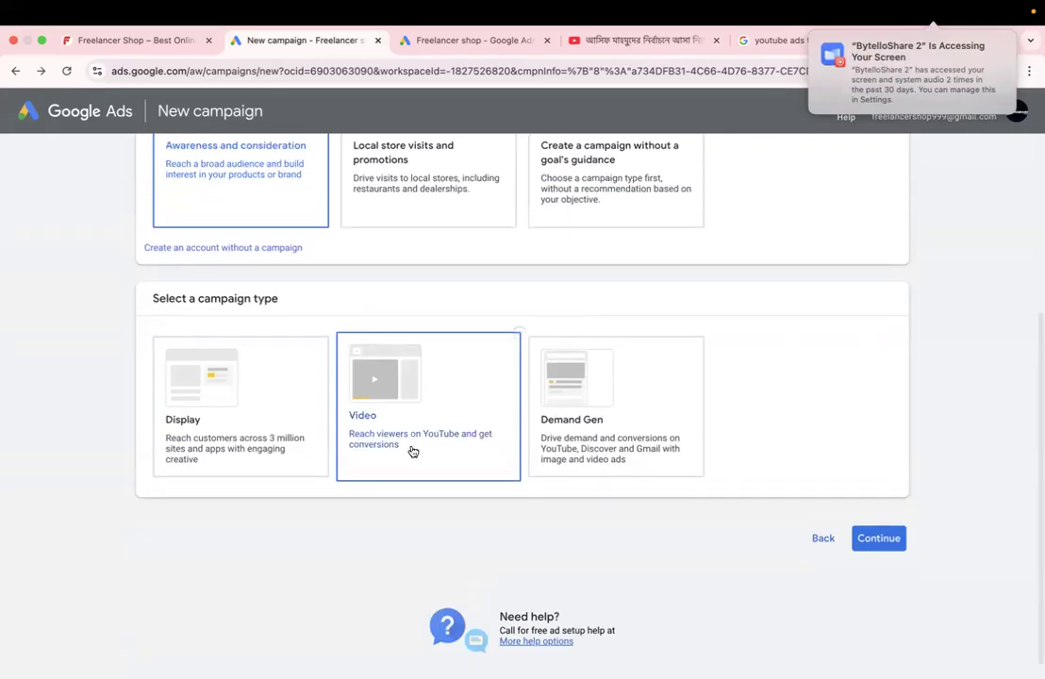
# Step: Try the Video reach and Ad sequence campaign subtypes, and switch back to Video views
pyautogui.scroll(-5, 412, 452)
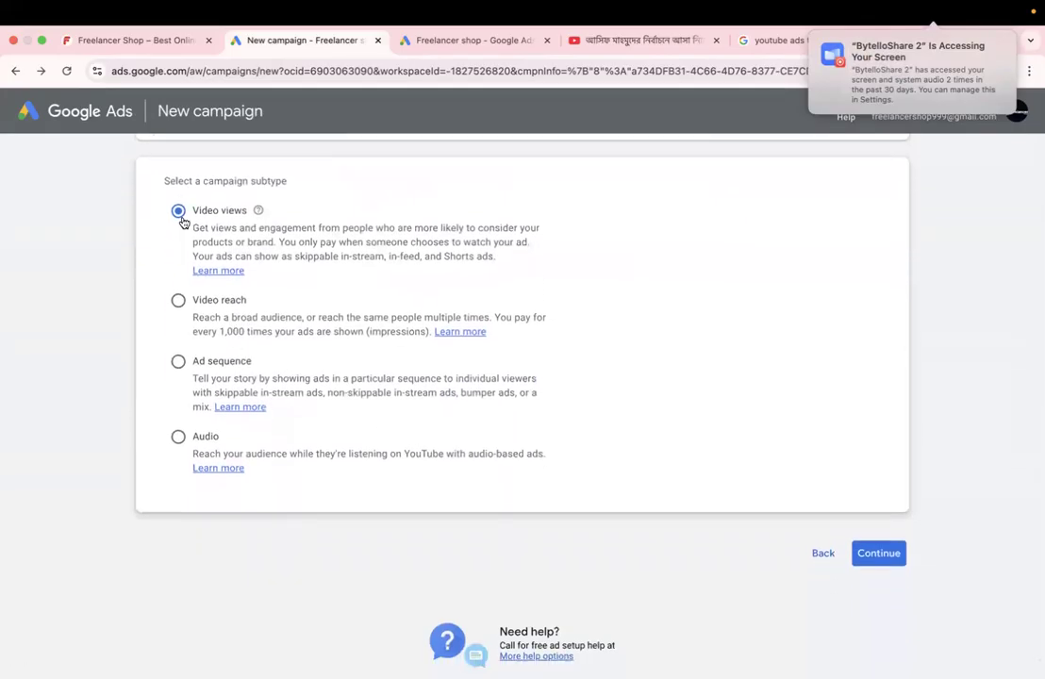
pyautogui.click(181, 307)
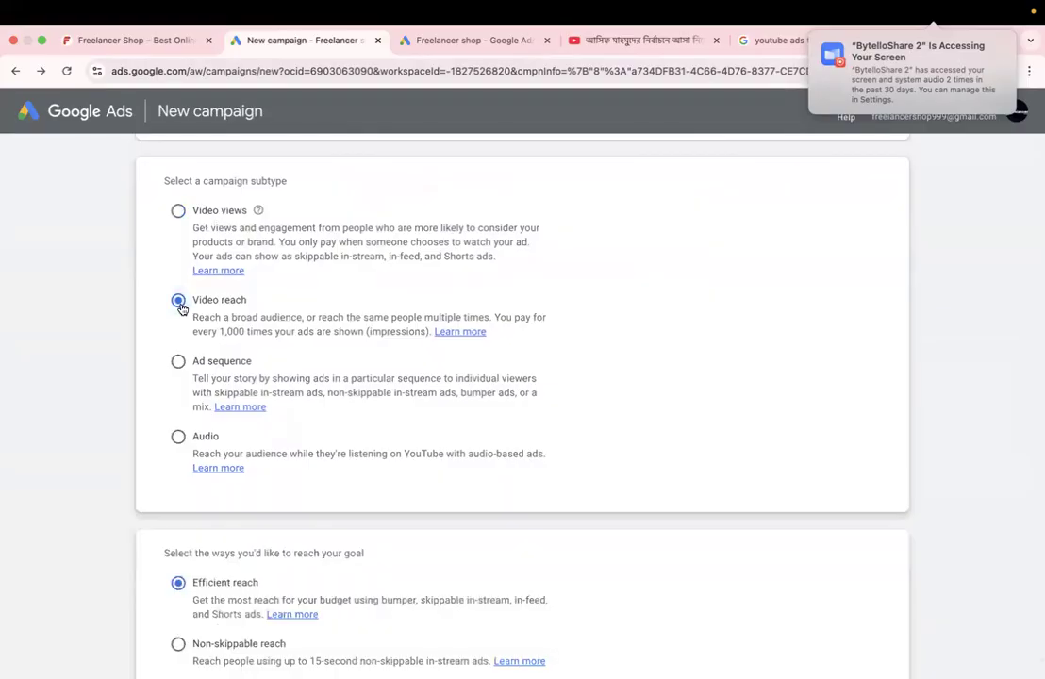
pyautogui.click(179, 370)
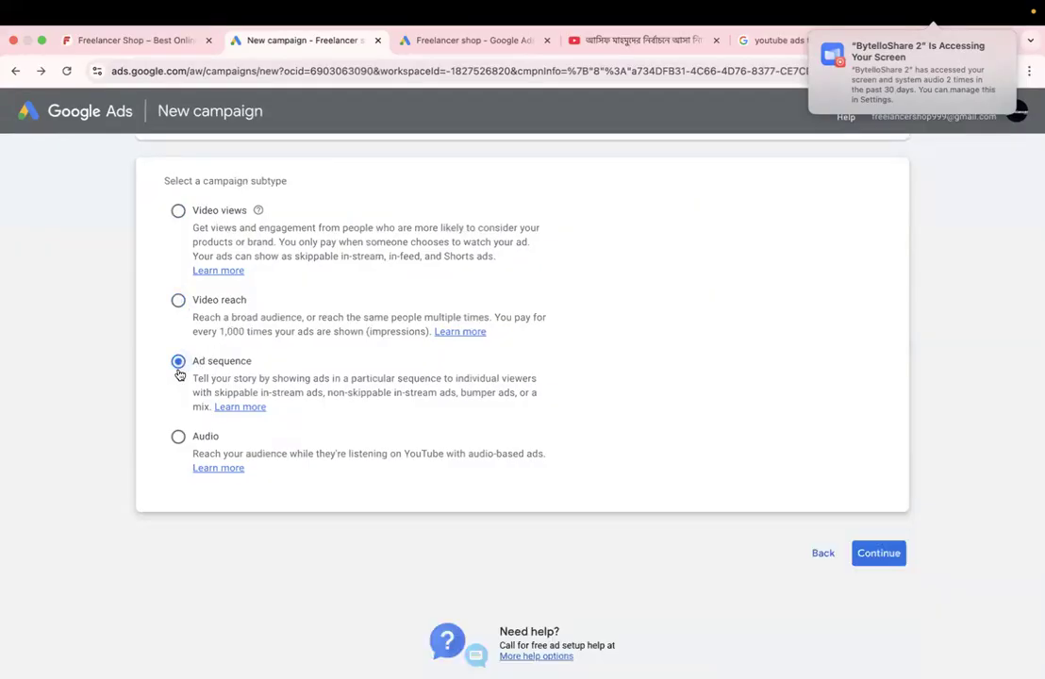
pyautogui.click(179, 213)
# Step: Examine the payment and ad format wording of the Video views subtype, and compare it with the Video reach and Ad sequence subtypes
pyautogui.doubleClick(315, 256)
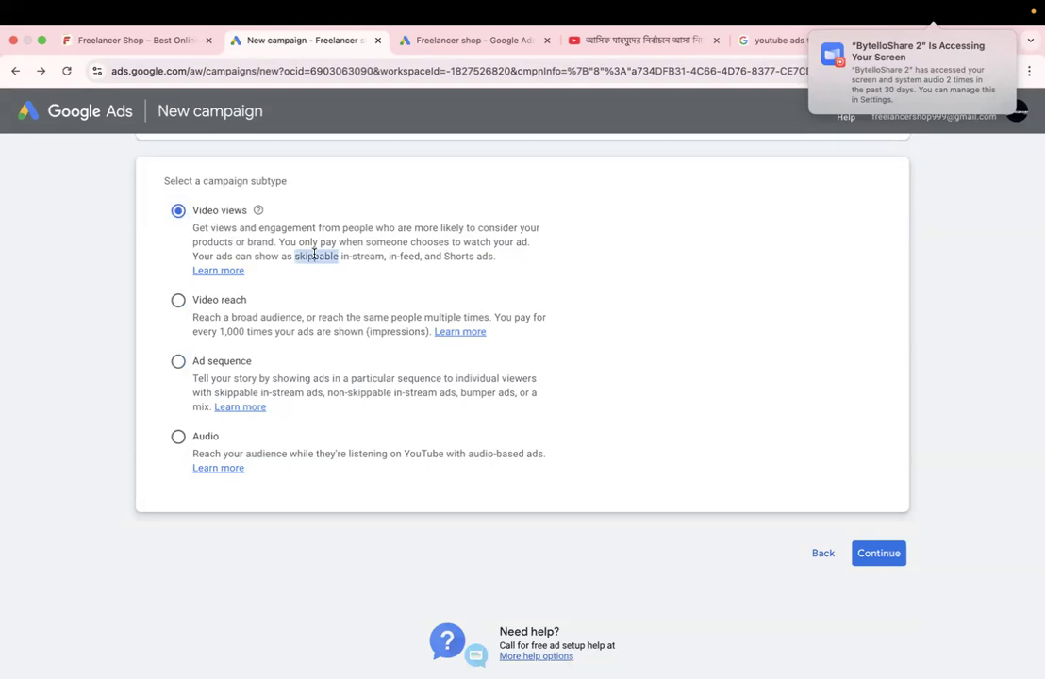
pyautogui.tripleClick(355, 244)
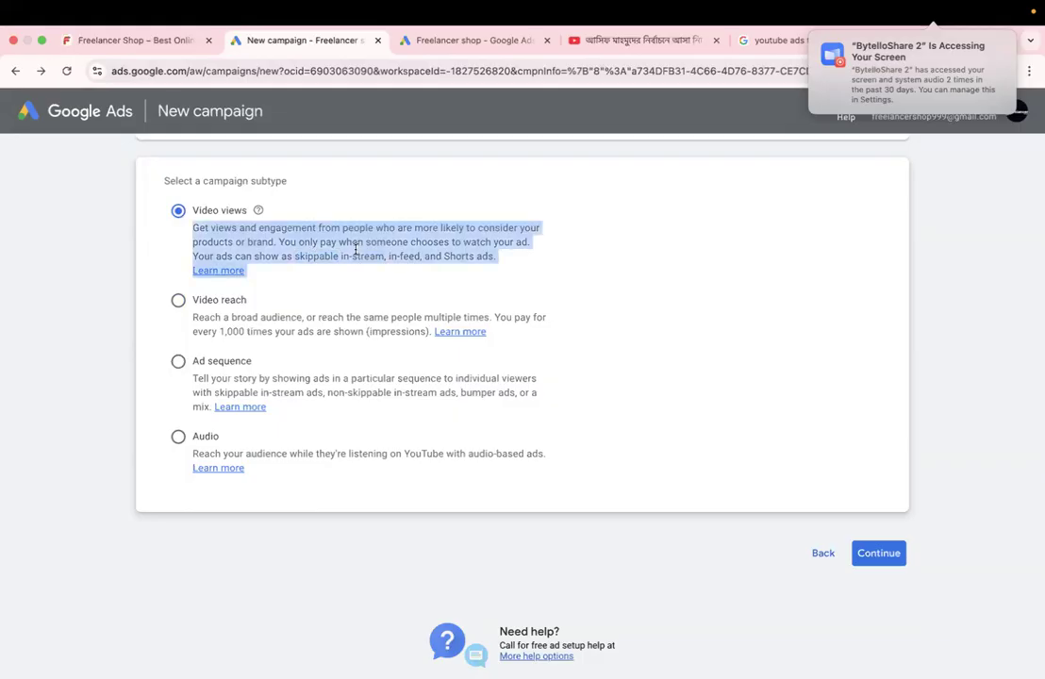
pyautogui.click(406, 257)
pyautogui.tripleClick(408, 257)
pyautogui.doubleClick(446, 257)
pyautogui.click(178, 300)
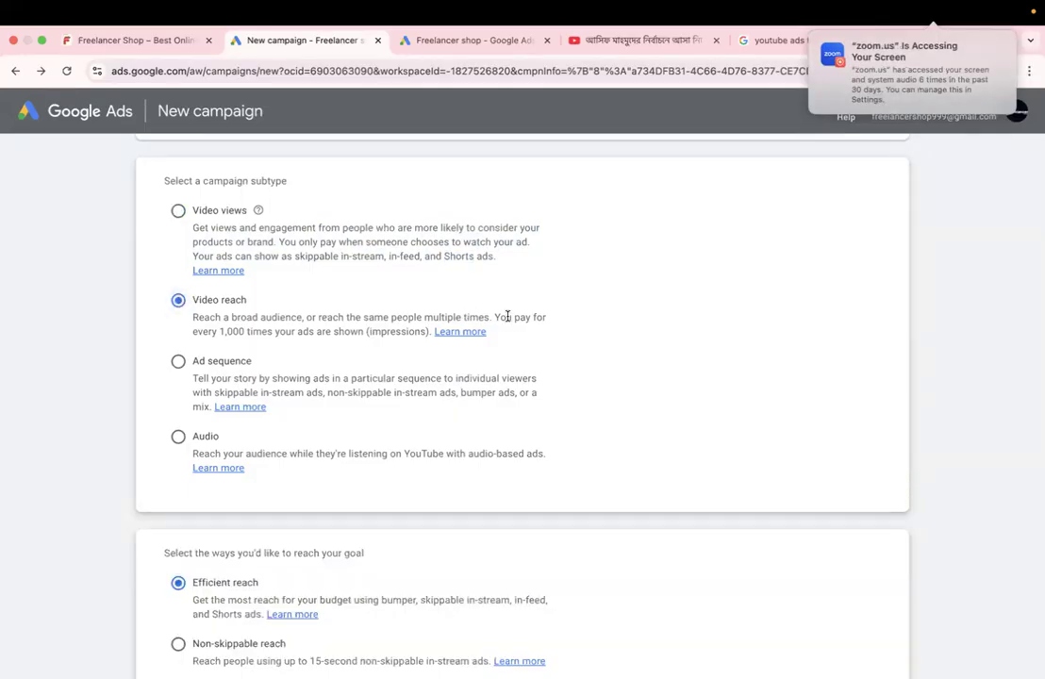
pyautogui.doubleClick(231, 331)
pyautogui.click(180, 362)
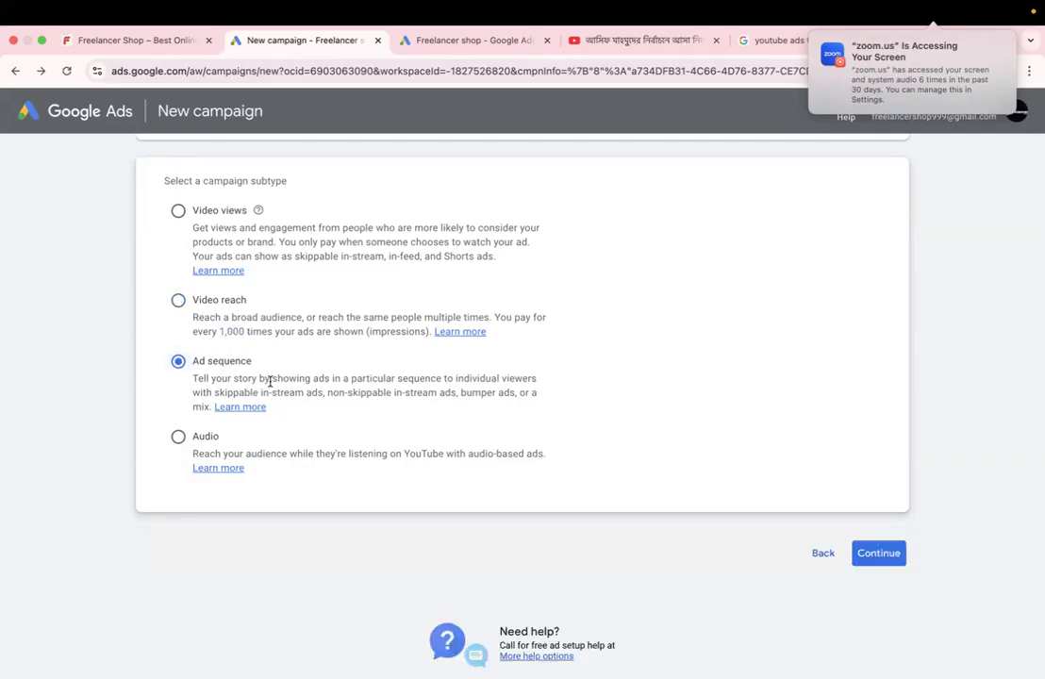
# Step: Choose the Video views subtype and continue to the general settings of the video campaign
pyautogui.click(178, 211)
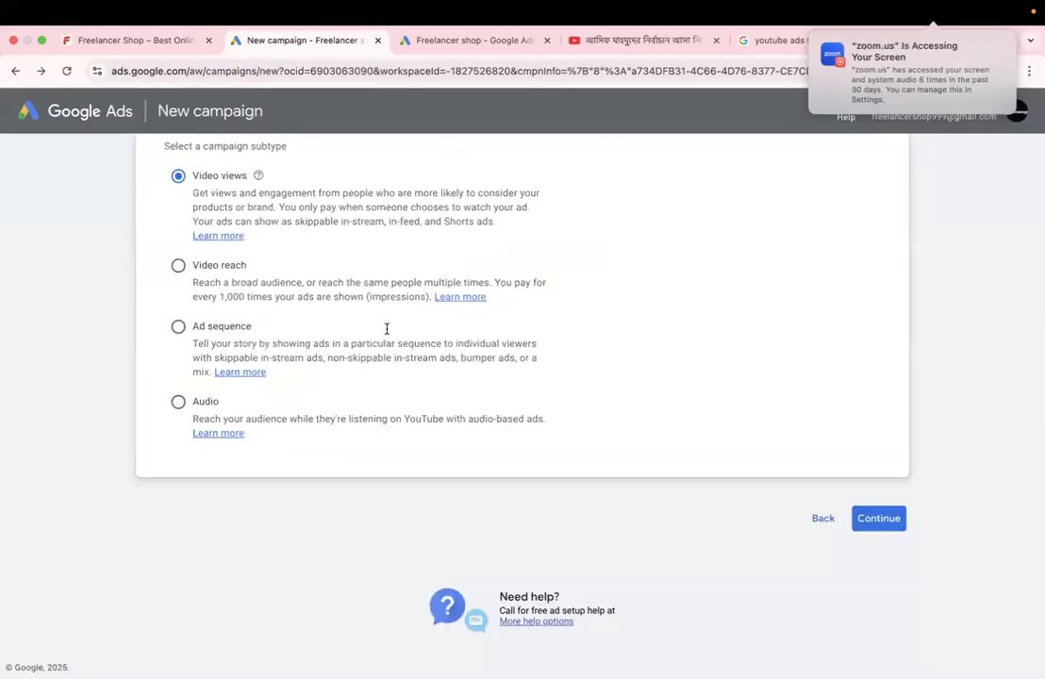
pyautogui.click(879, 525)
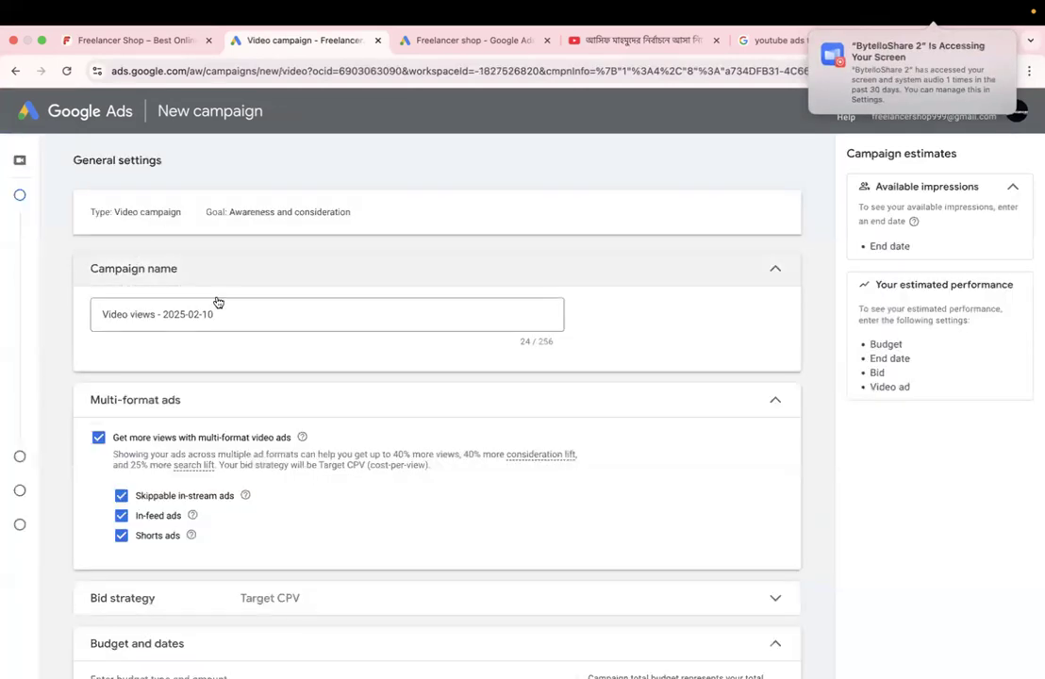
# Step: Replace the default campaign name with Mobiles ad
pyautogui.tripleClick(169, 314)
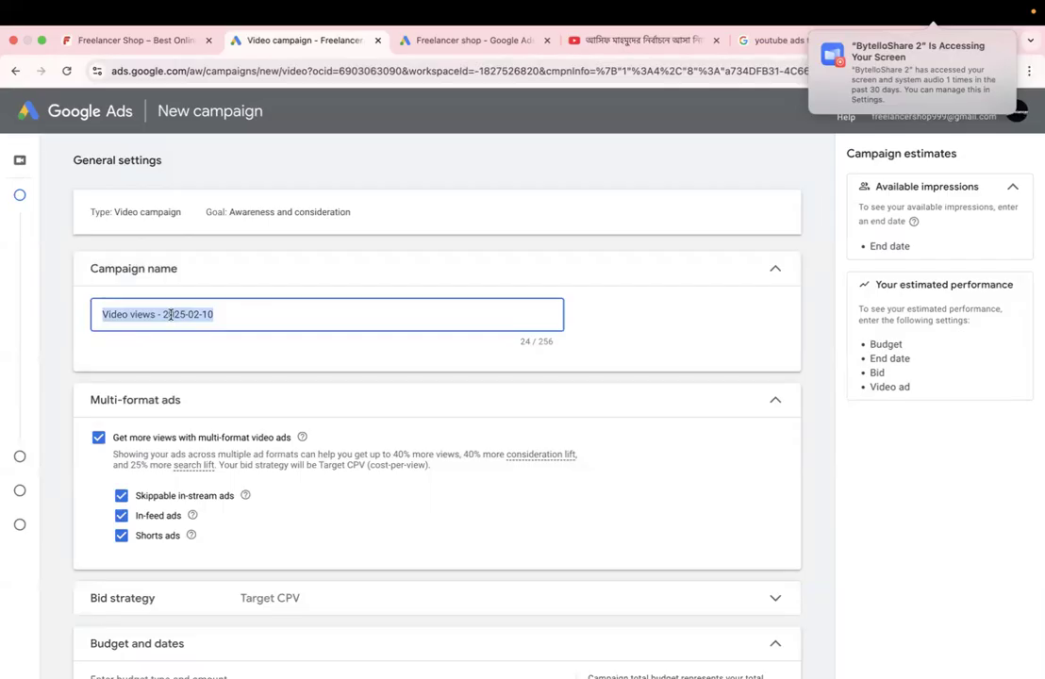
pyautogui.write('M')
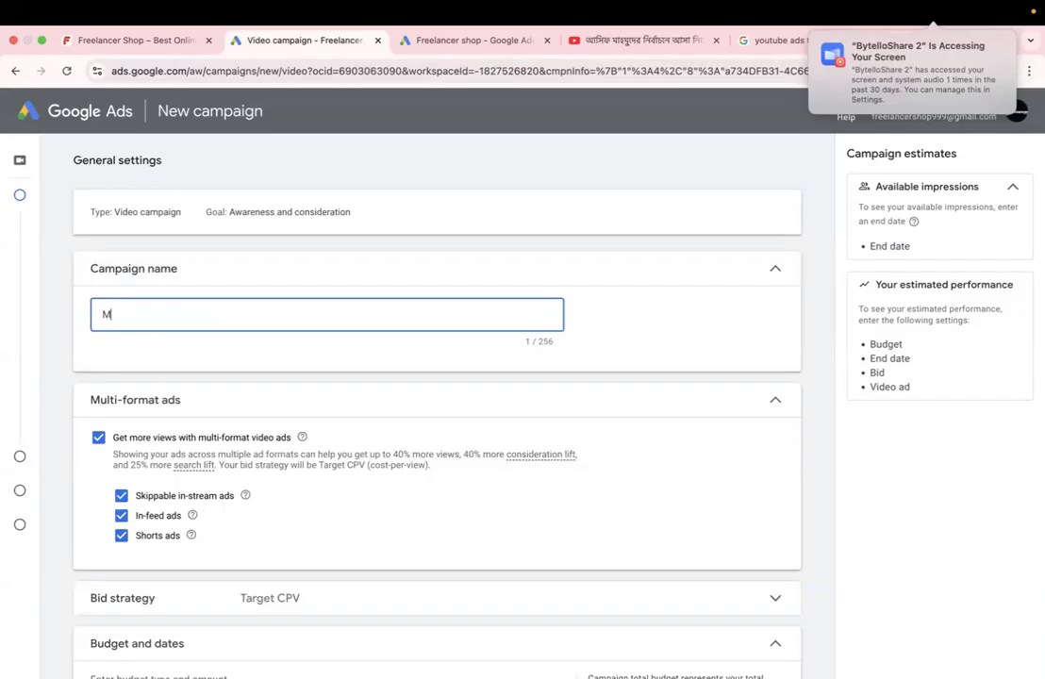
pyautogui.write('obiles ad')
# Step: Limit the multi-format video ads to Skippable in-stream ads and Shorts ads, with In-feed ads turned off
pyautogui.scroll(-3, 156, 329)
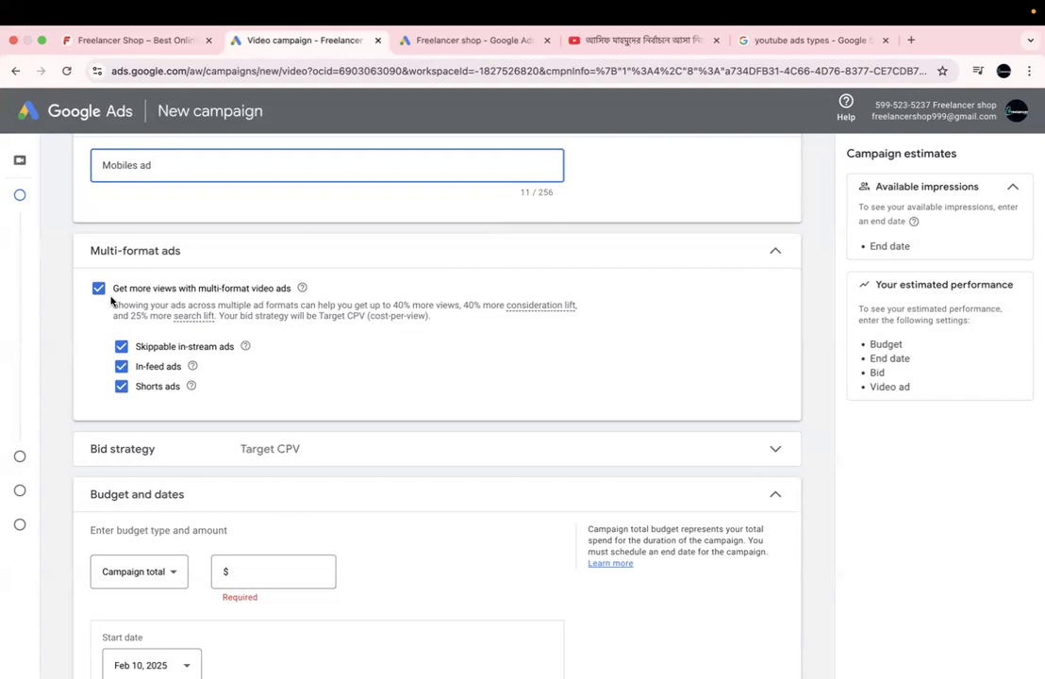
pyautogui.click(122, 366)
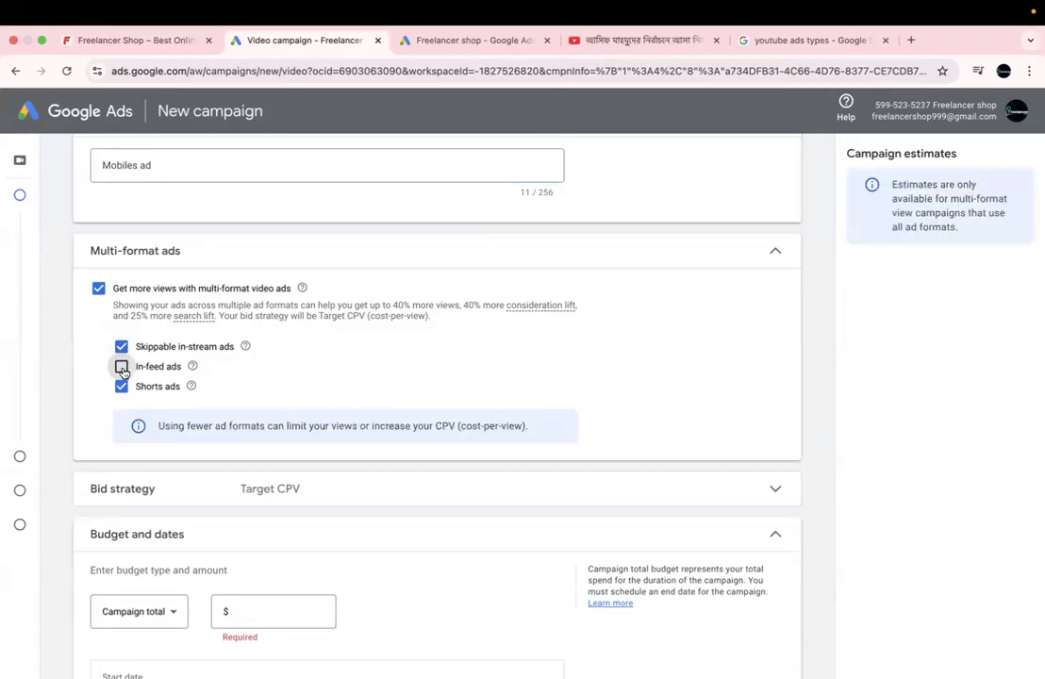
pyautogui.click(122, 366)
pyautogui.click(122, 346)
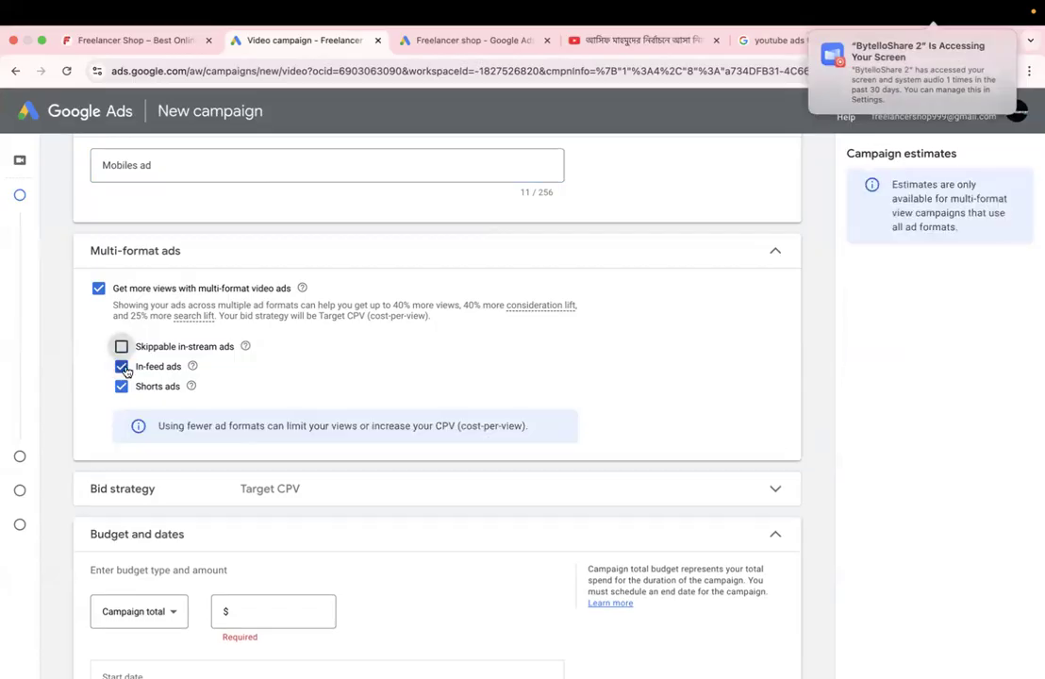
pyautogui.click(122, 387)
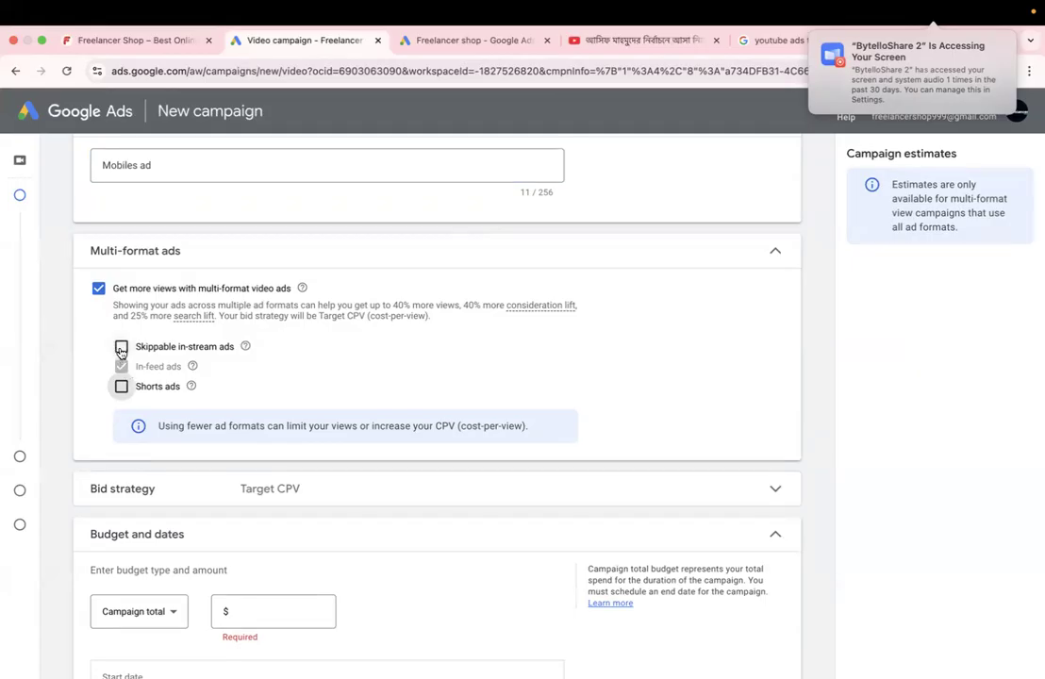
pyautogui.click(121, 346)
pyautogui.click(121, 366)
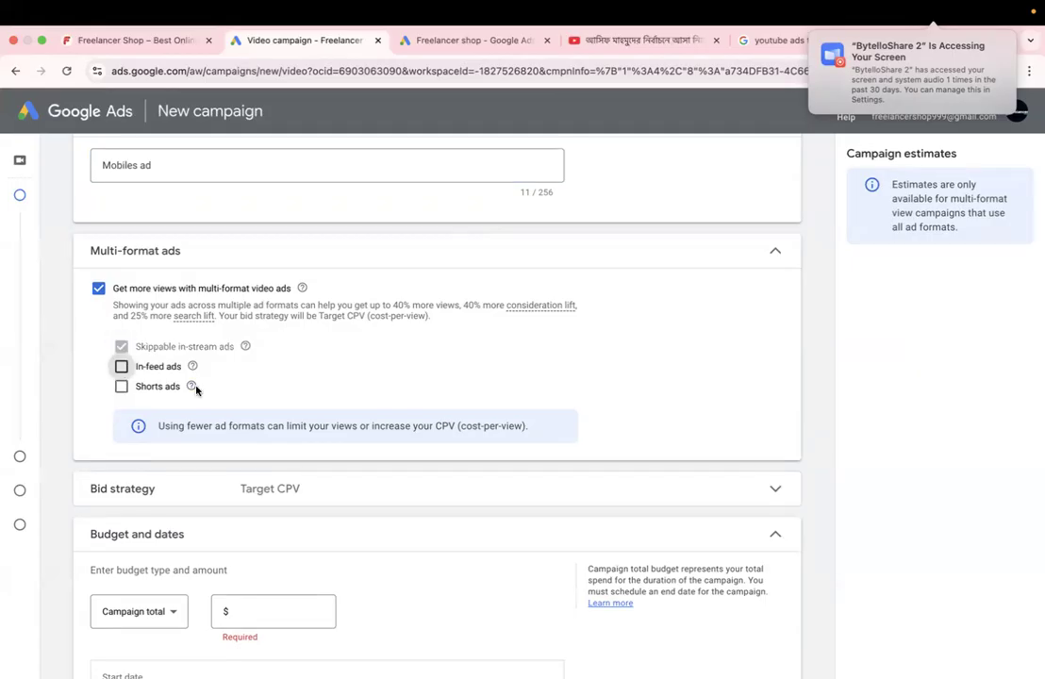
pyautogui.scroll(-3, 196, 390)
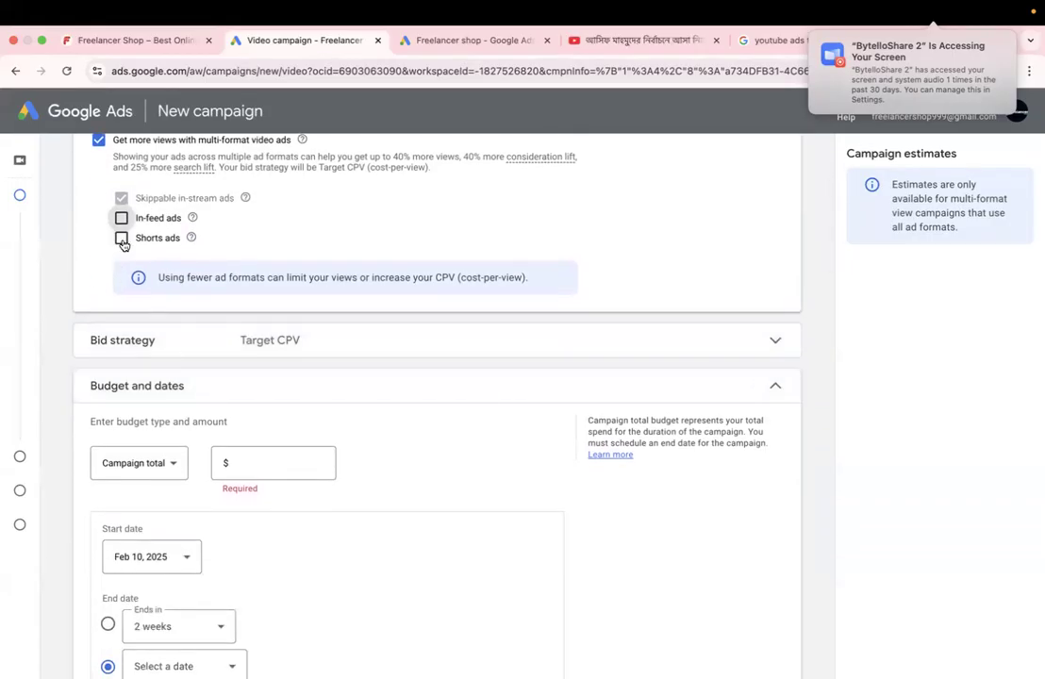
pyautogui.click(122, 240)
# Step: Change the campaign's budget type to Daily and set the amount to $10.00
pyautogui.scroll(-2, 206, 261)
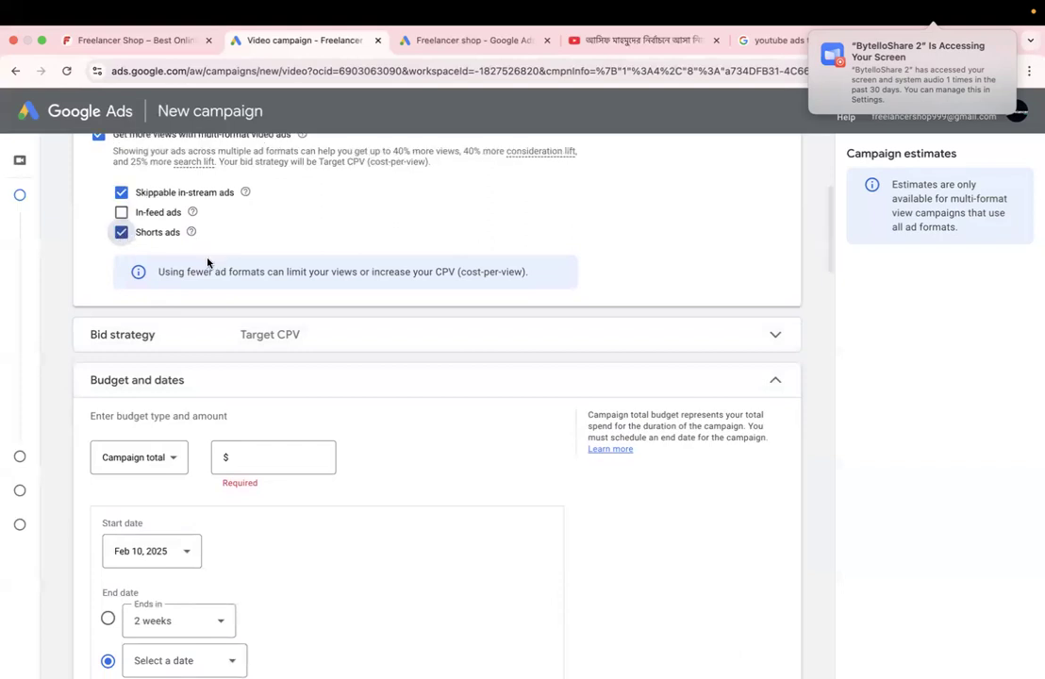
pyautogui.click(139, 387)
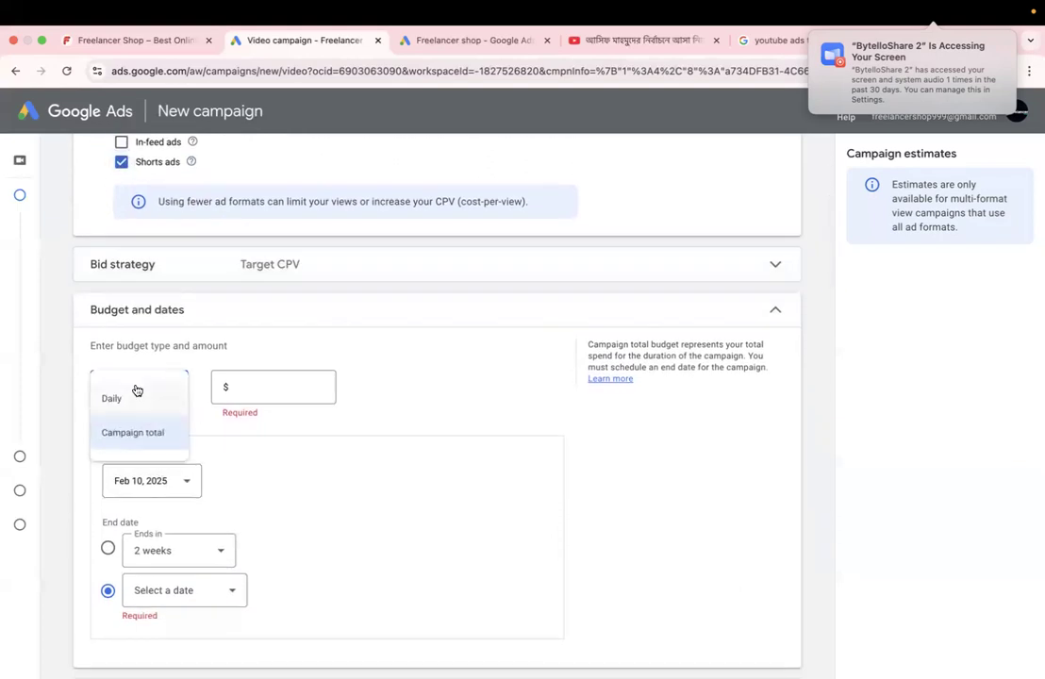
pyautogui.click(122, 396)
pyautogui.click(242, 397)
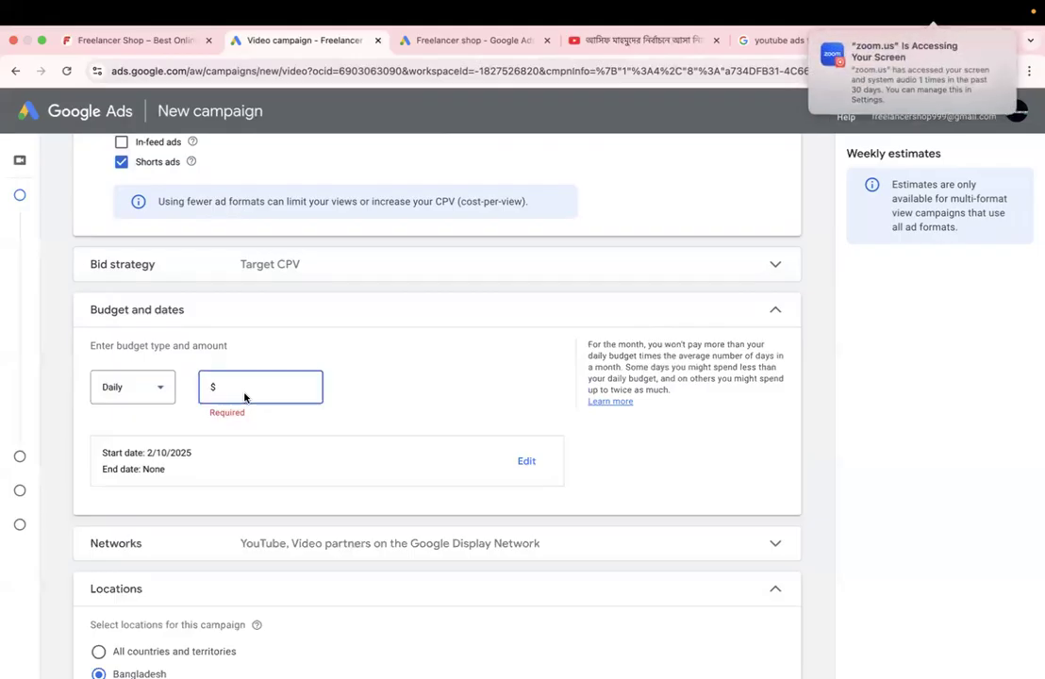
pyautogui.write('10.00')
pyautogui.click(58, 382)
pyautogui.scroll(-2, 59, 382)
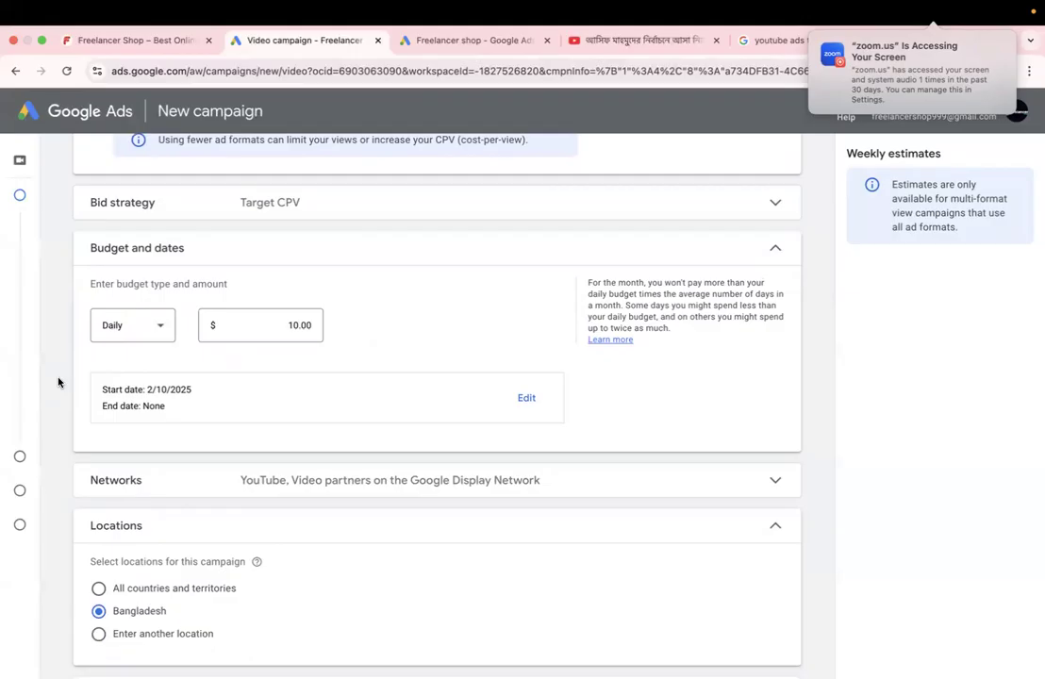
pyautogui.doubleClick(291, 325)
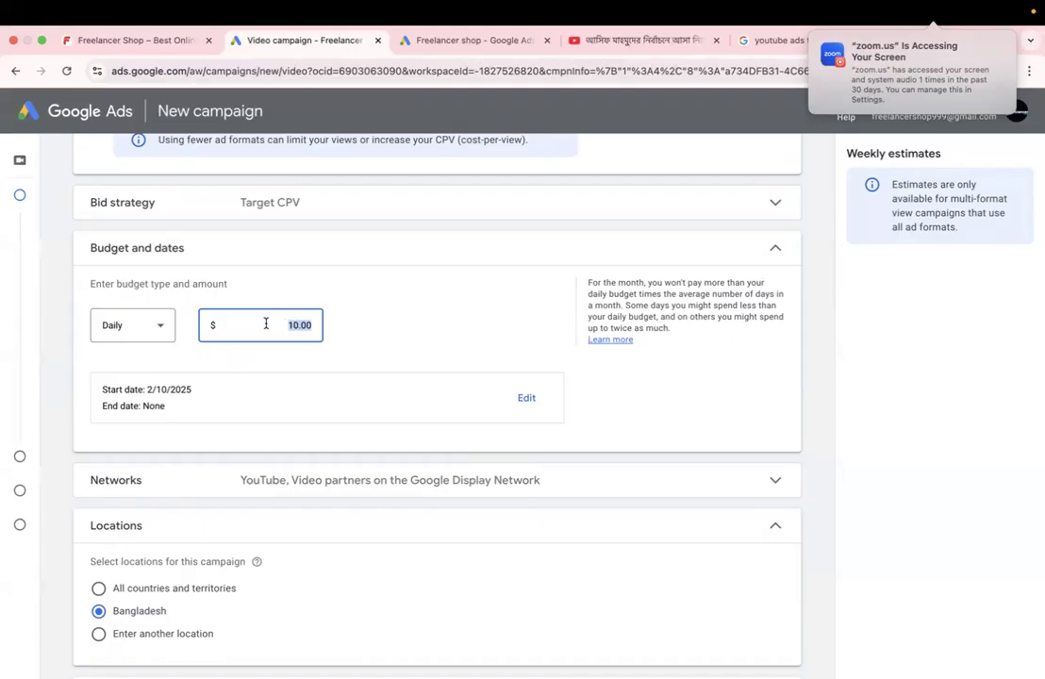
pyautogui.click(53, 324)
# Step: Set the campaign's end date to Feb 28, 2025
pyautogui.scroll(-1, 192, 380)
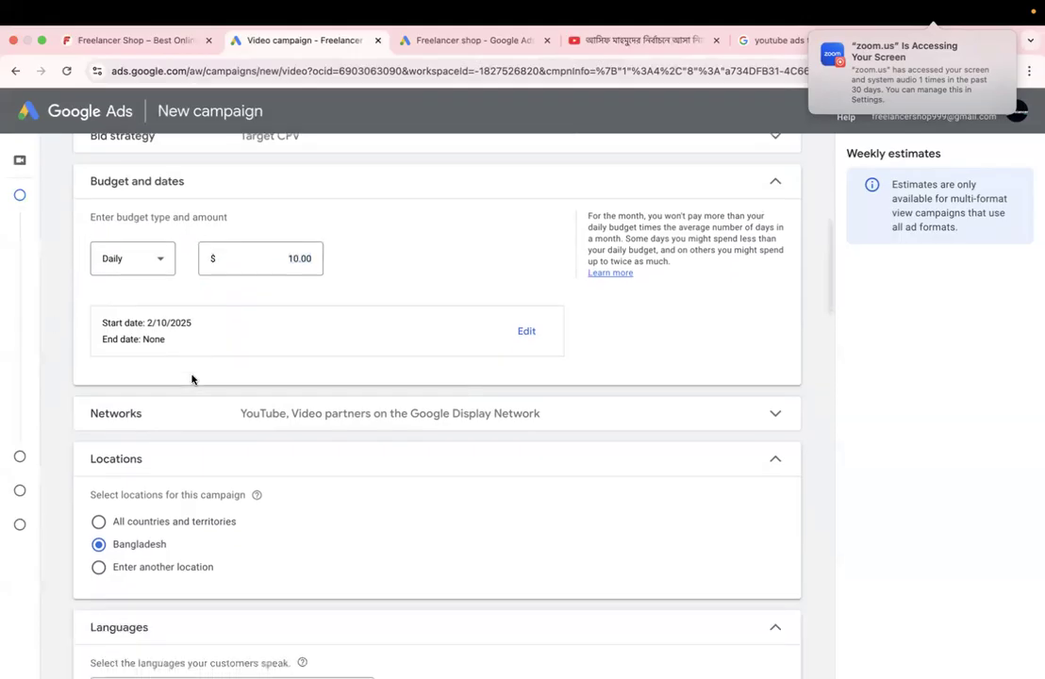
pyautogui.click(526, 306)
pyautogui.moveTo(11, 328)
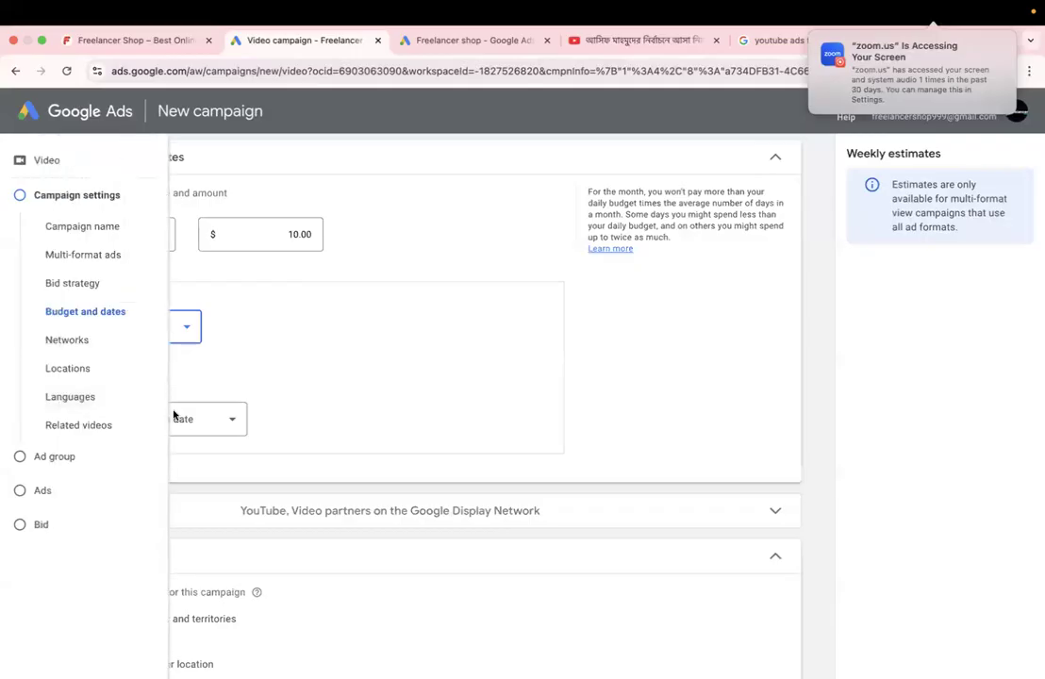
pyautogui.click(205, 424)
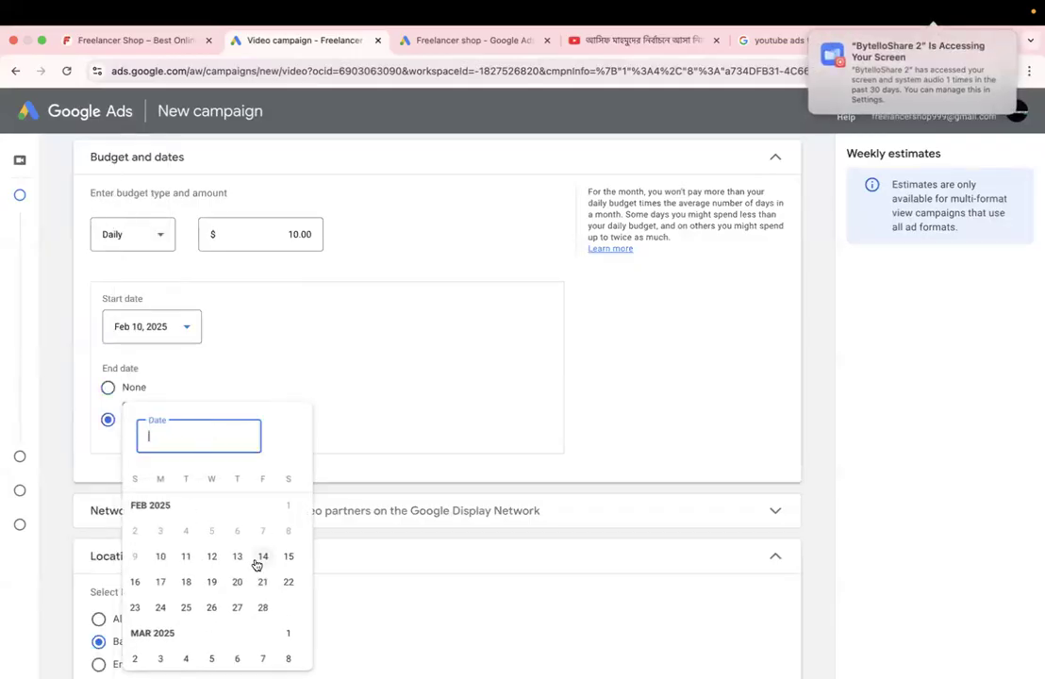
pyautogui.scroll(-5, 256, 565)
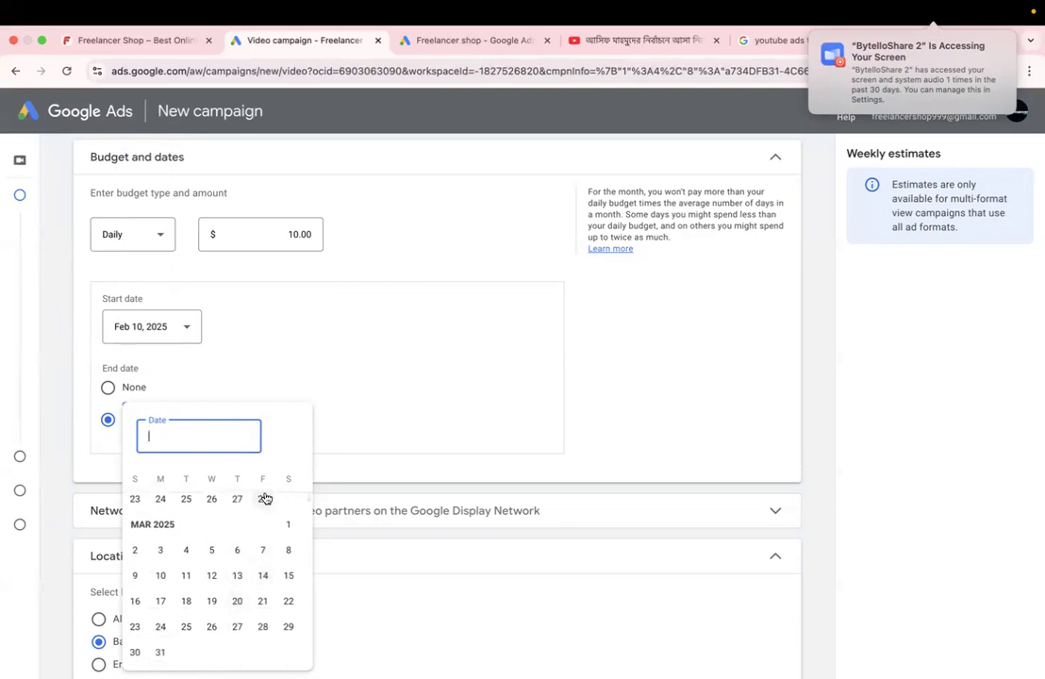
pyautogui.click(263, 499)
# Step: Expand the Networks settings and exclude video partners on the Google Display Network
pyautogui.scroll(-5, 262, 501)
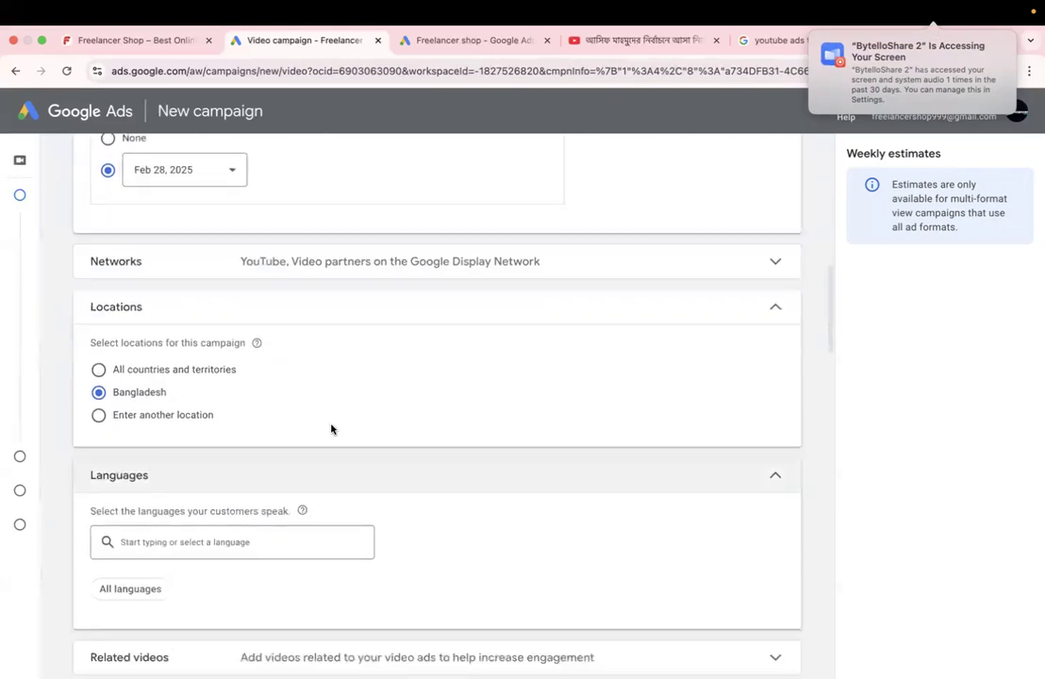
pyautogui.click(688, 271)
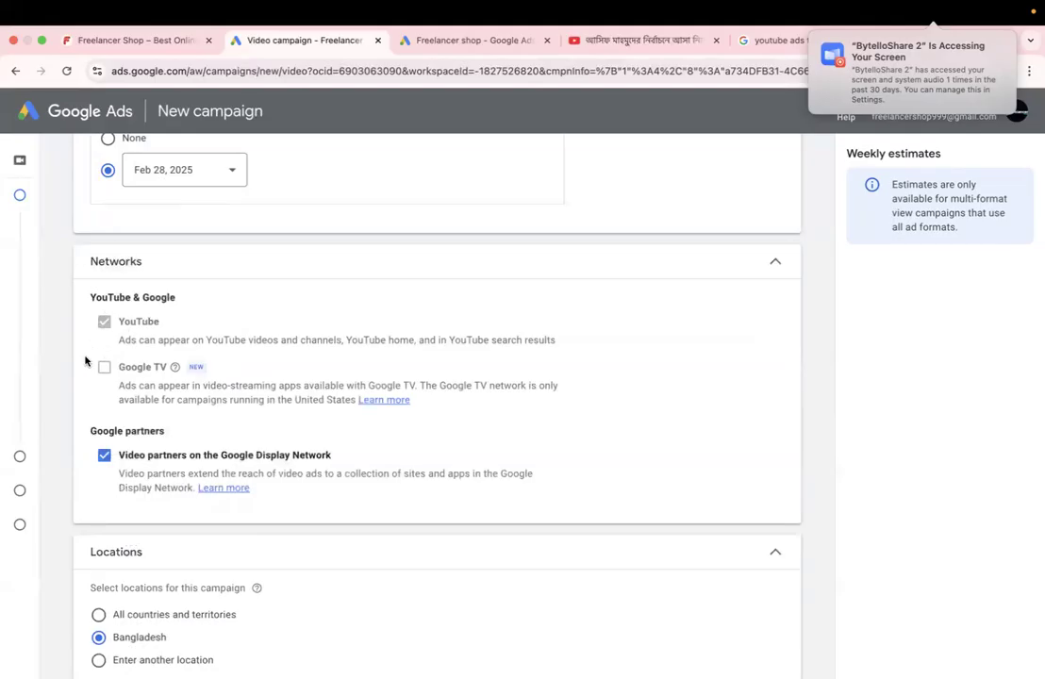
pyautogui.moveTo(104, 368)
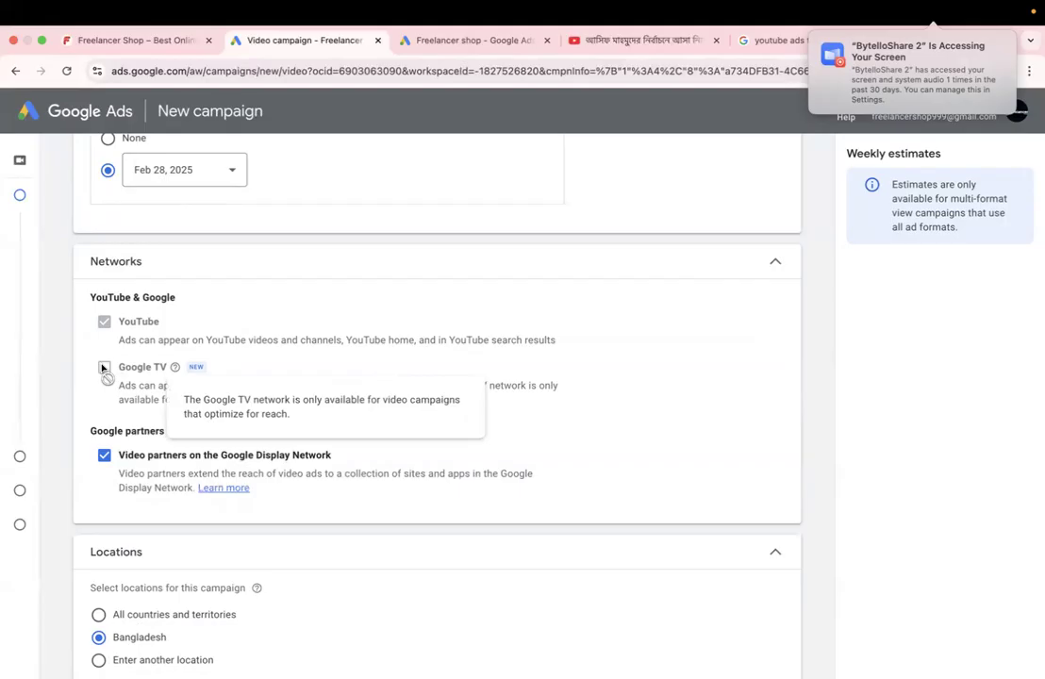
pyautogui.click(104, 457)
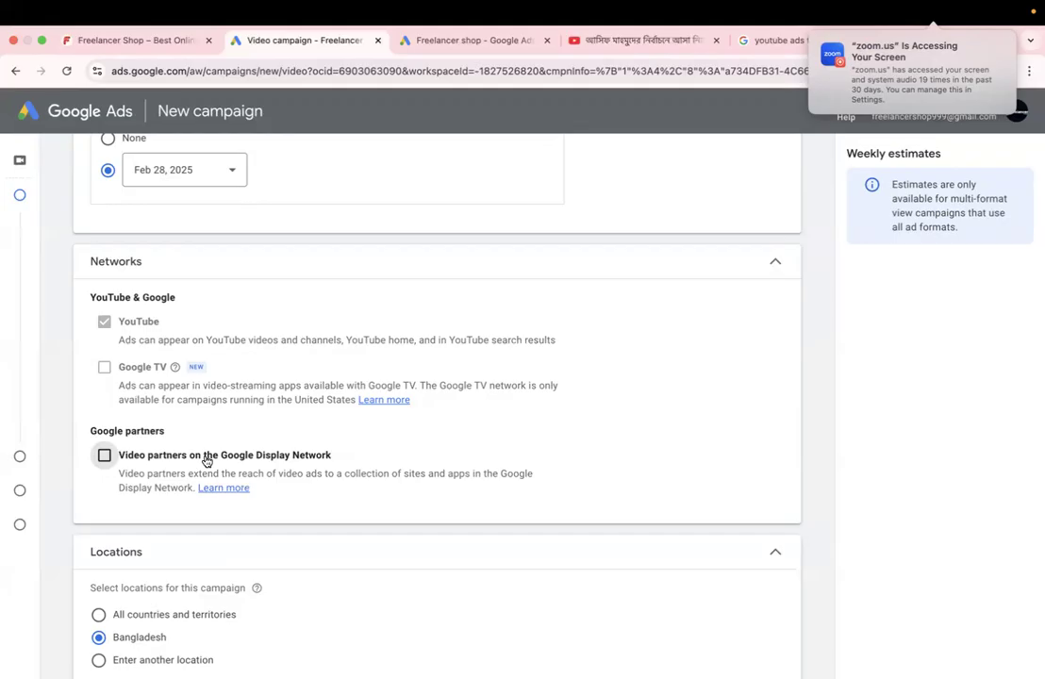
# Step: Choose to enter another location for the campaign and open the advanced location search
pyautogui.scroll(-3, 206, 460)
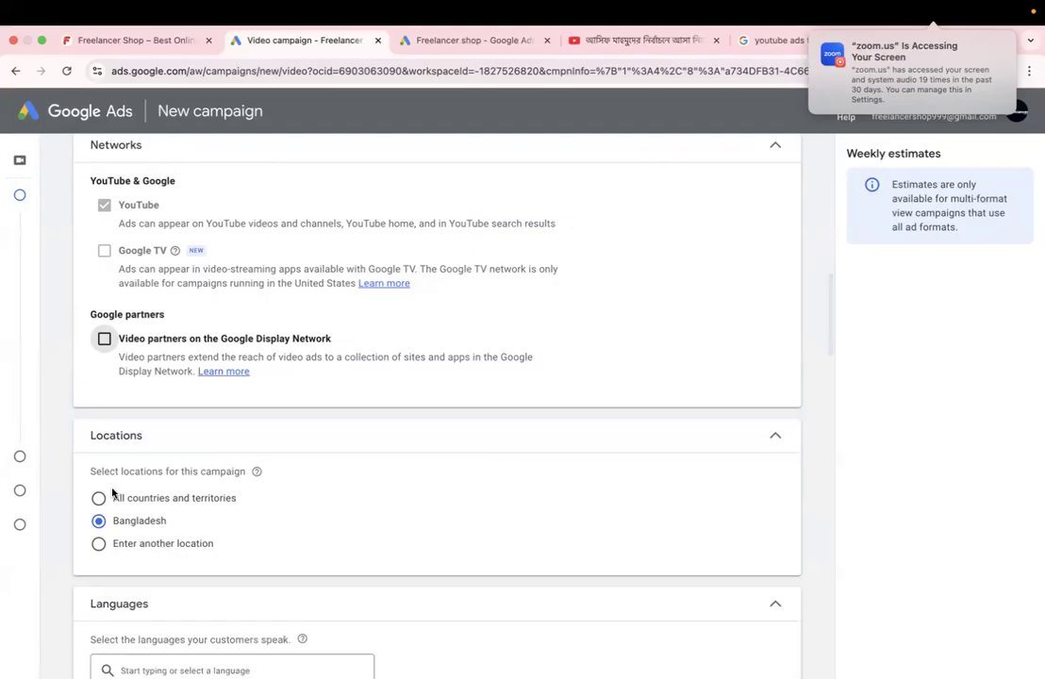
pyautogui.scroll(-3, 112, 492)
pyautogui.click(98, 430)
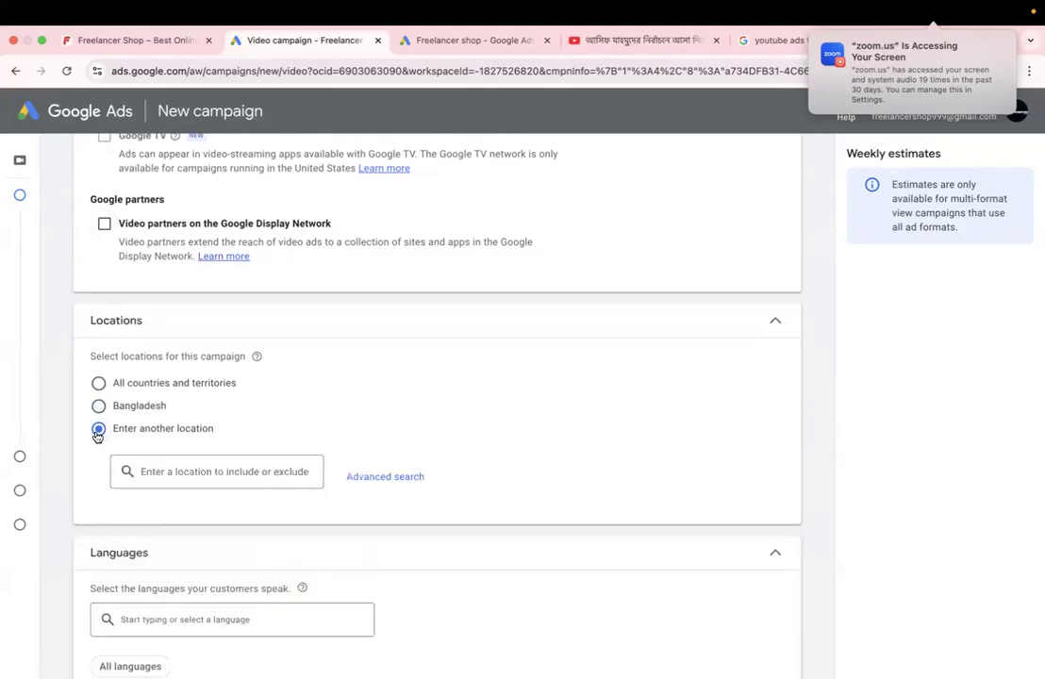
pyautogui.click(99, 381)
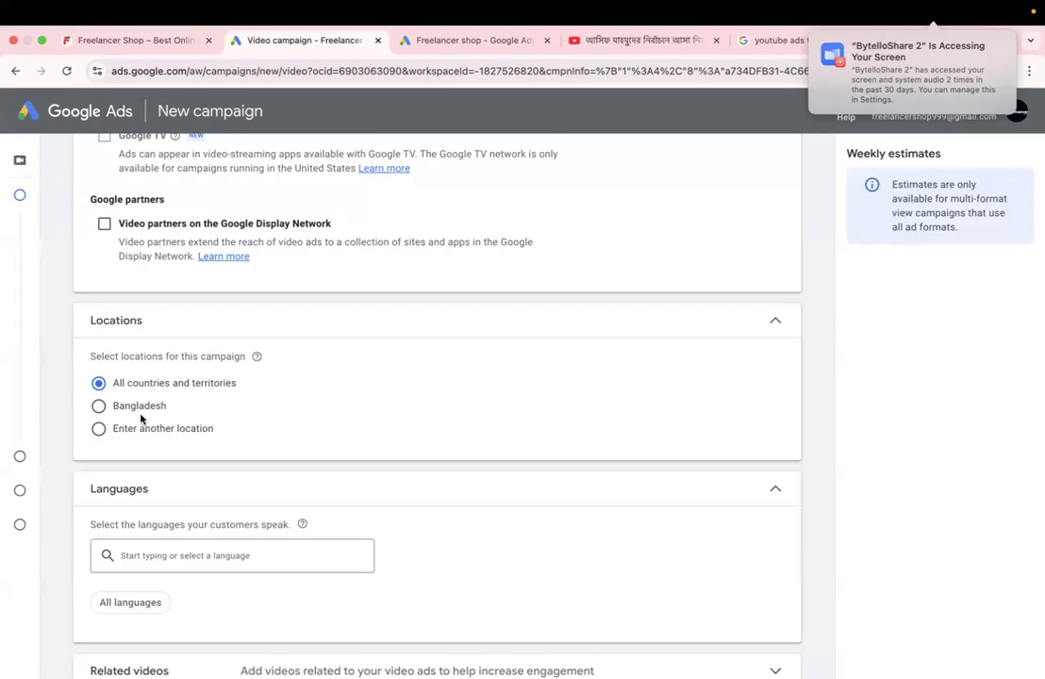
pyautogui.click(100, 405)
pyautogui.click(100, 434)
pyautogui.scroll(-1, 99, 437)
pyautogui.click(147, 401)
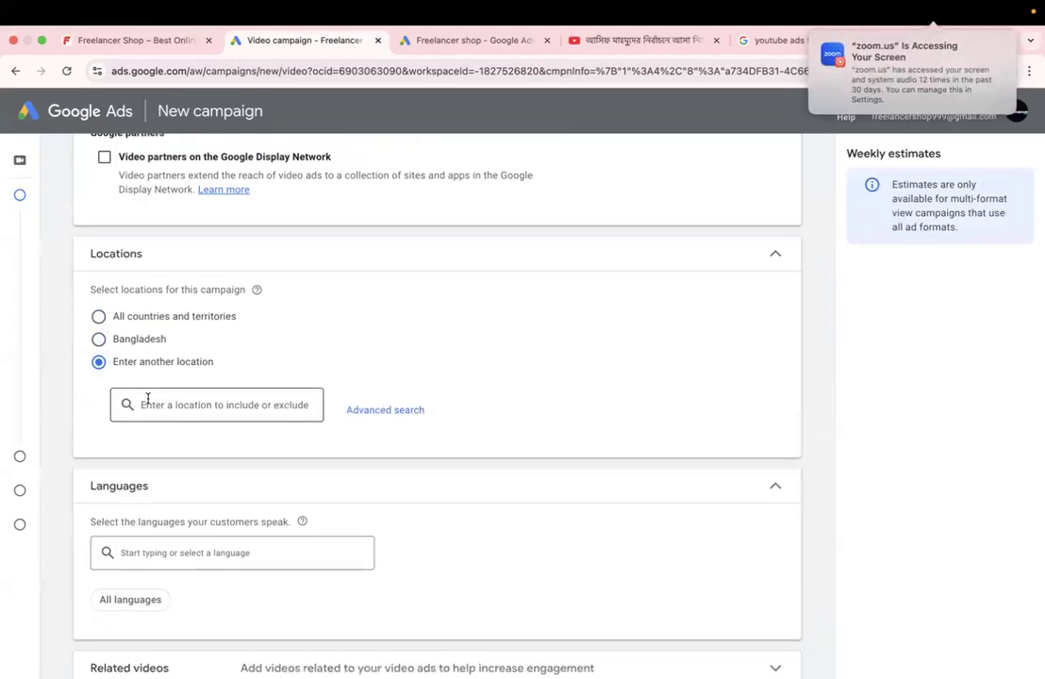
pyautogui.click(377, 413)
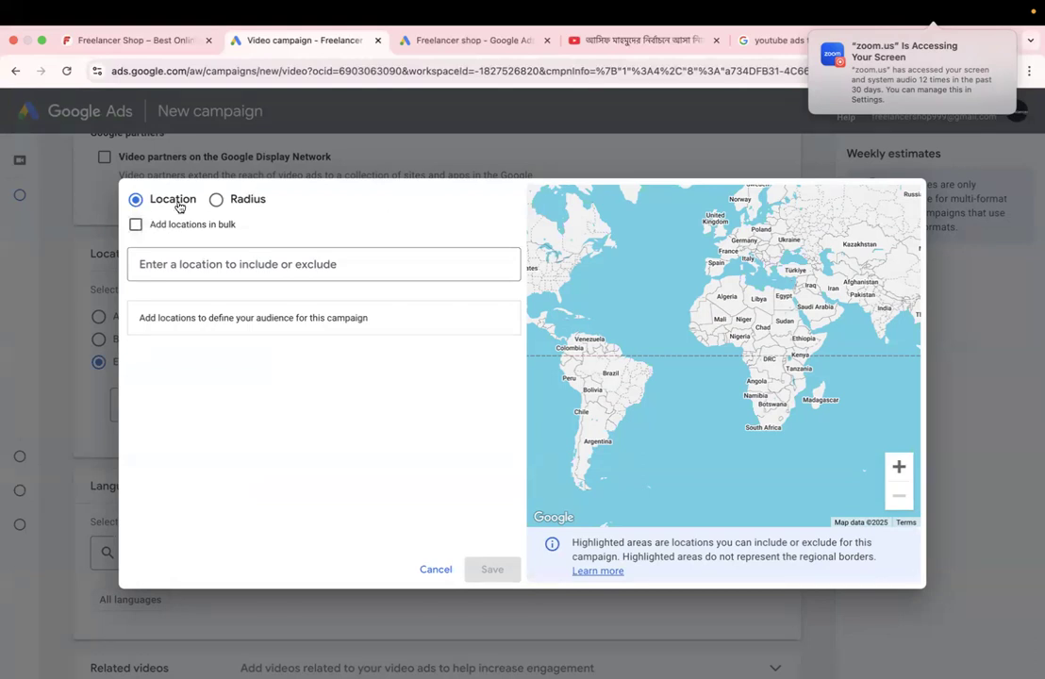
pyautogui.click(216, 199)
pyautogui.click(137, 201)
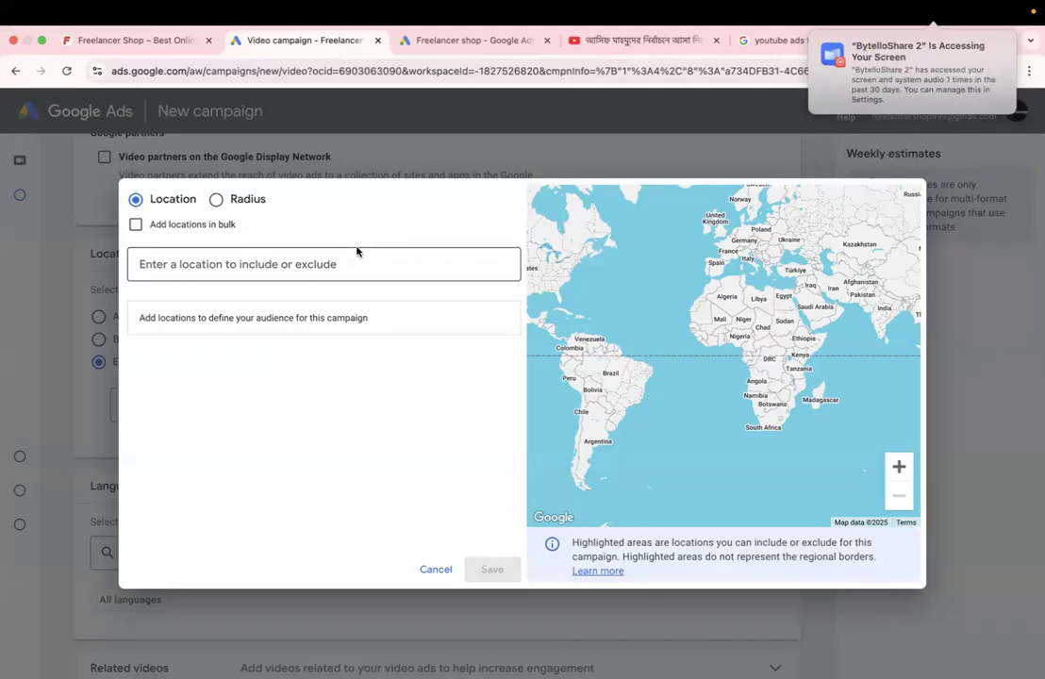
pyautogui.click(184, 227)
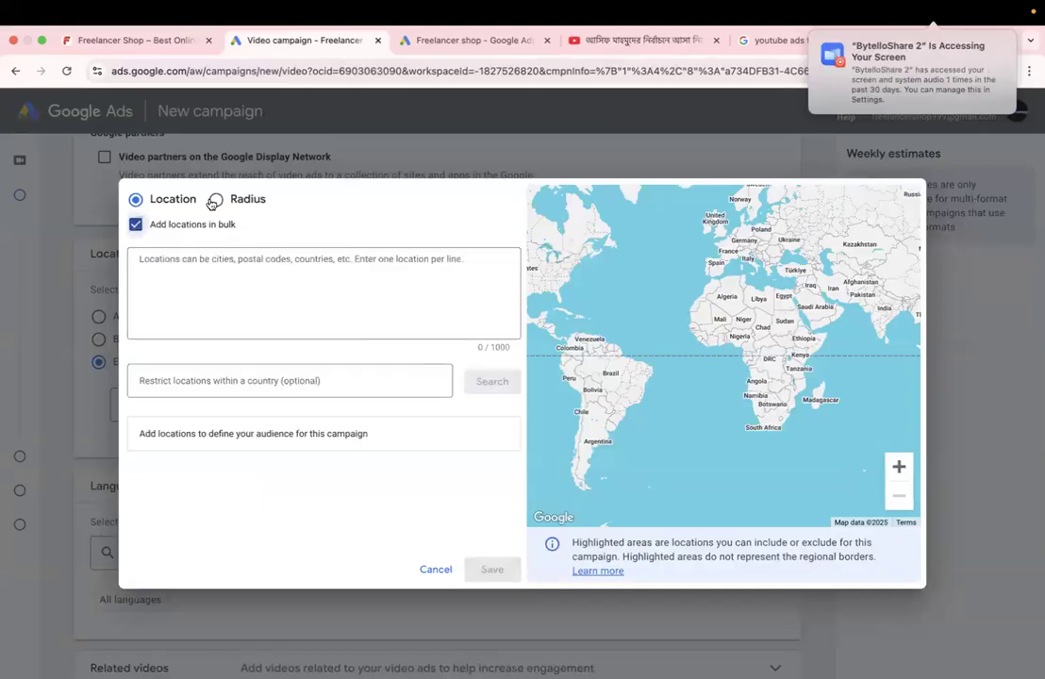
pyautogui.click(134, 225)
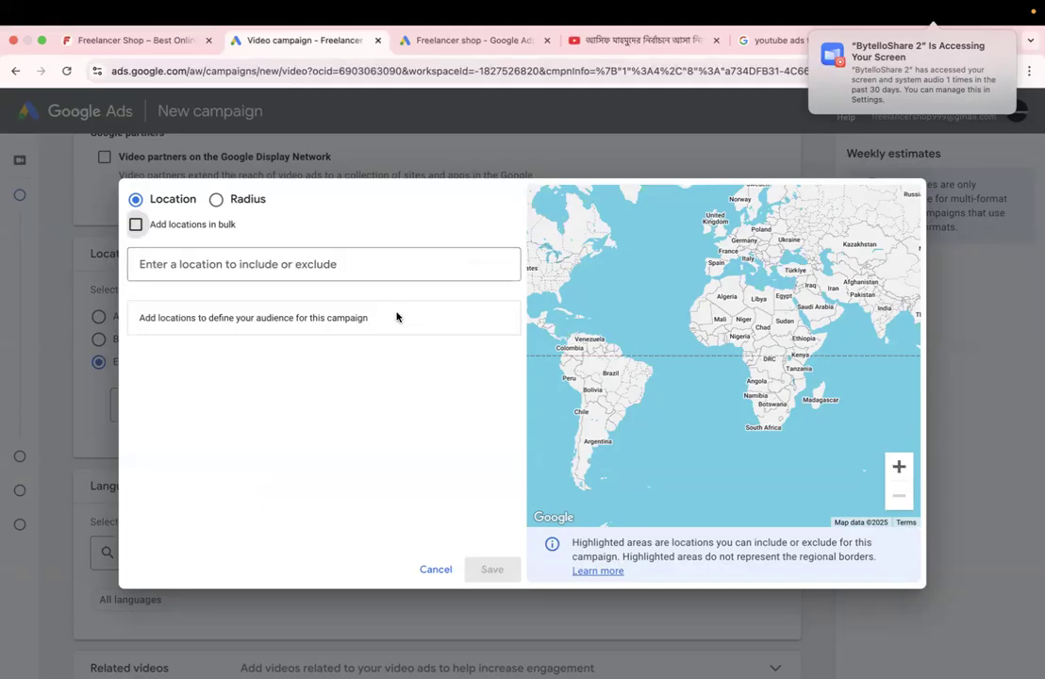
# Step: Find the country Bangladesh in the location search and include it as a target location
pyautogui.click(248, 265)
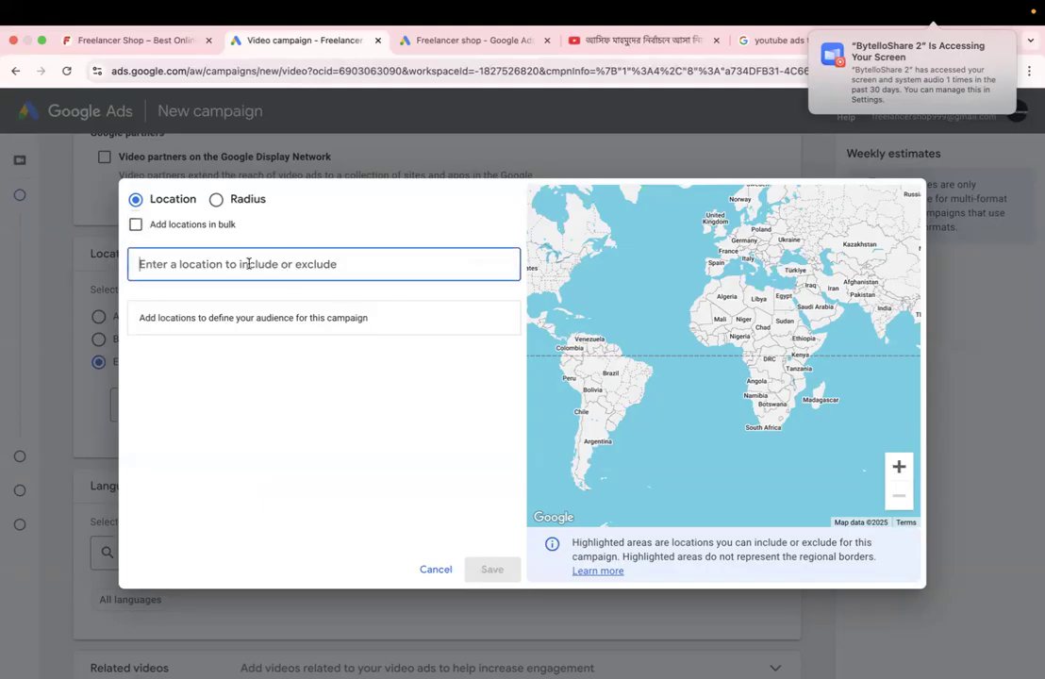
pyautogui.write('bang')
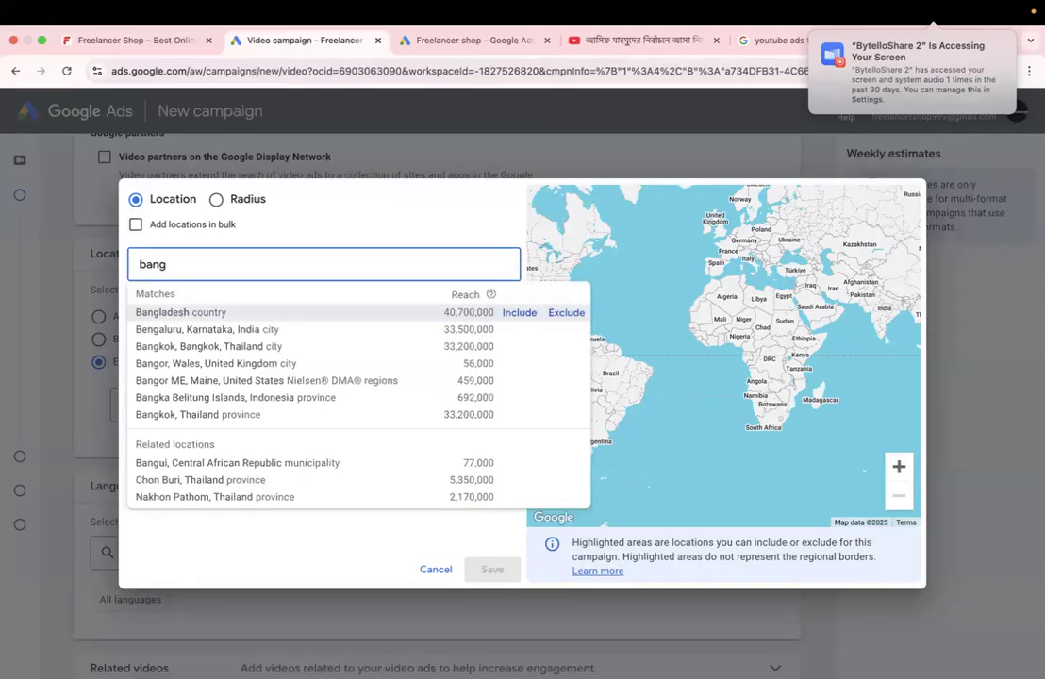
pyautogui.write('ladfesh')
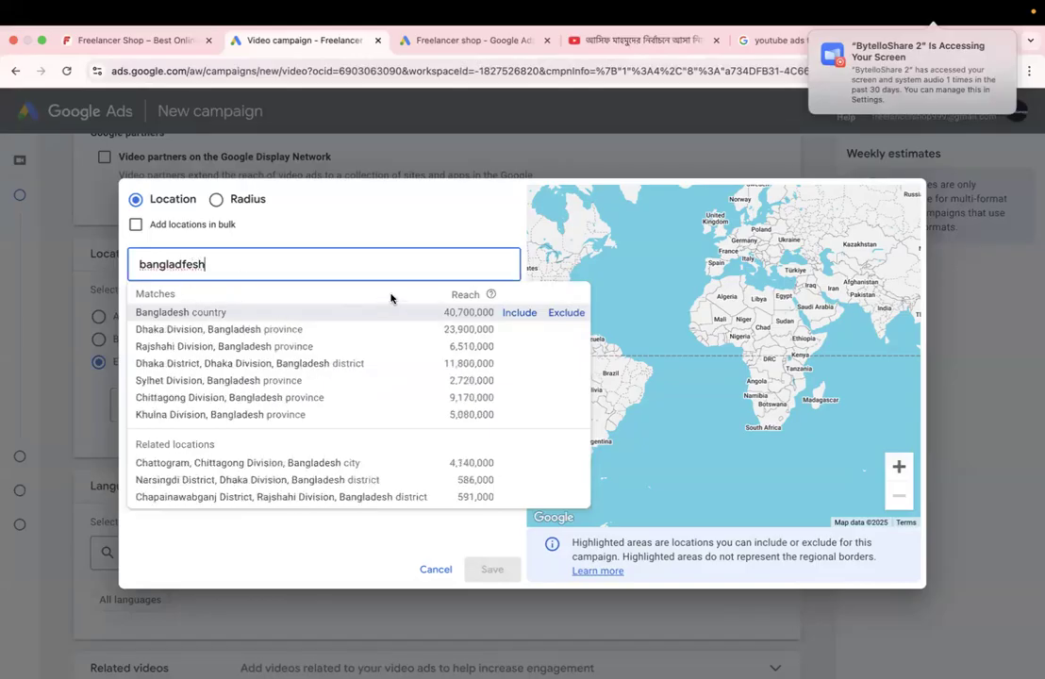
pyautogui.click(537, 317)
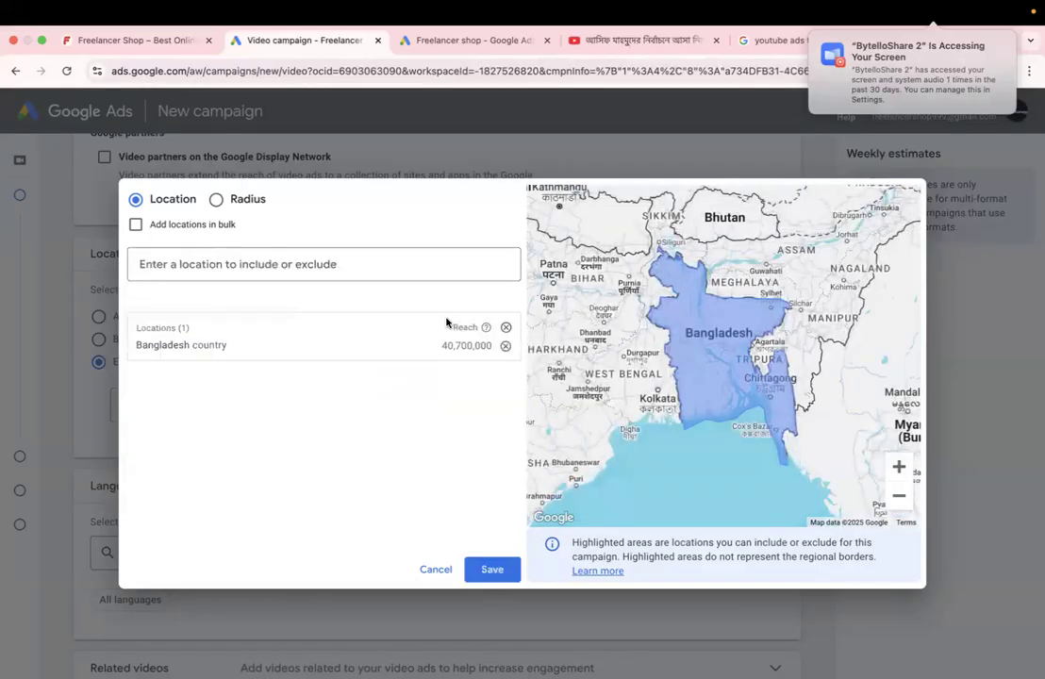
# Step: Examine the highlighted Bangladesh target area and its surroundings on the map
pyautogui.scroll(5, 651, 302)
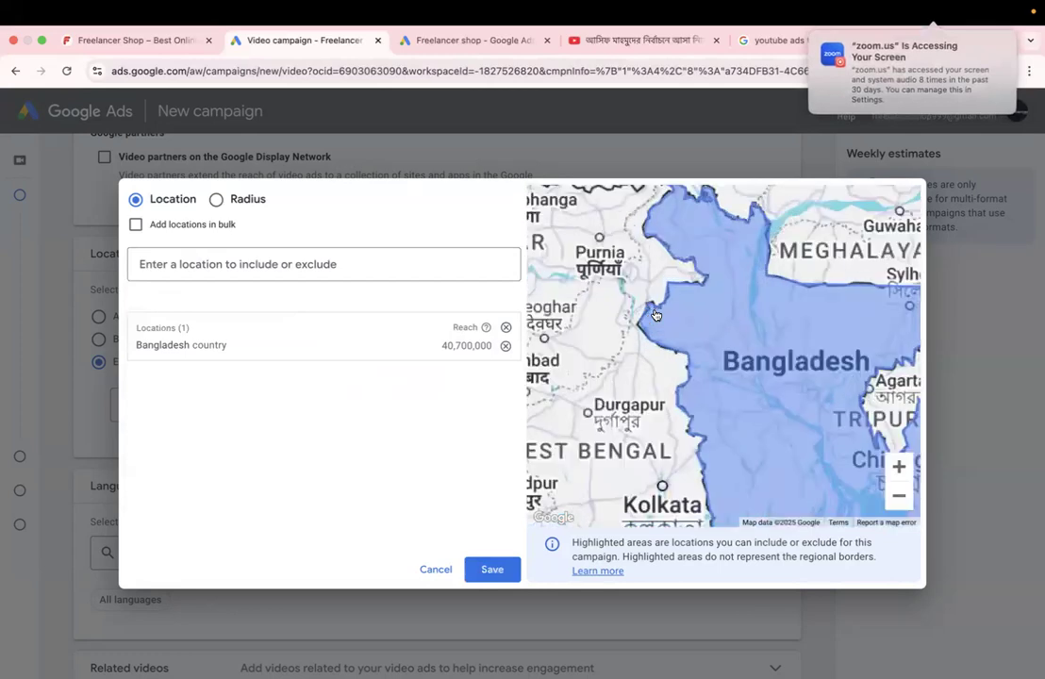
pyautogui.scroll(-7, 656, 315)
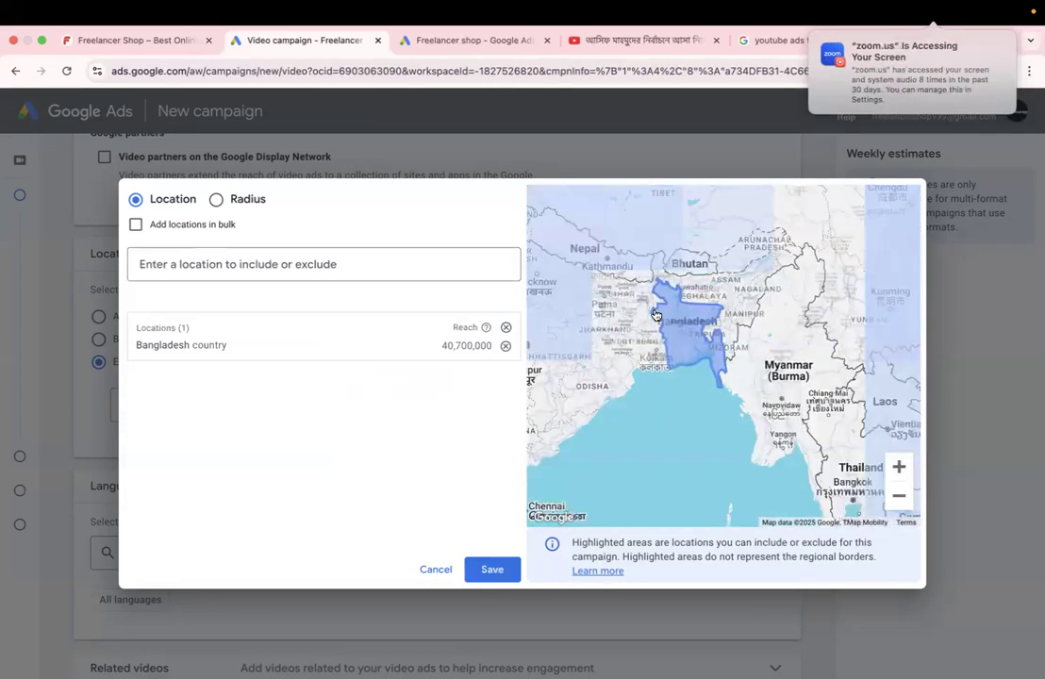
pyautogui.scroll(-3, 655, 315)
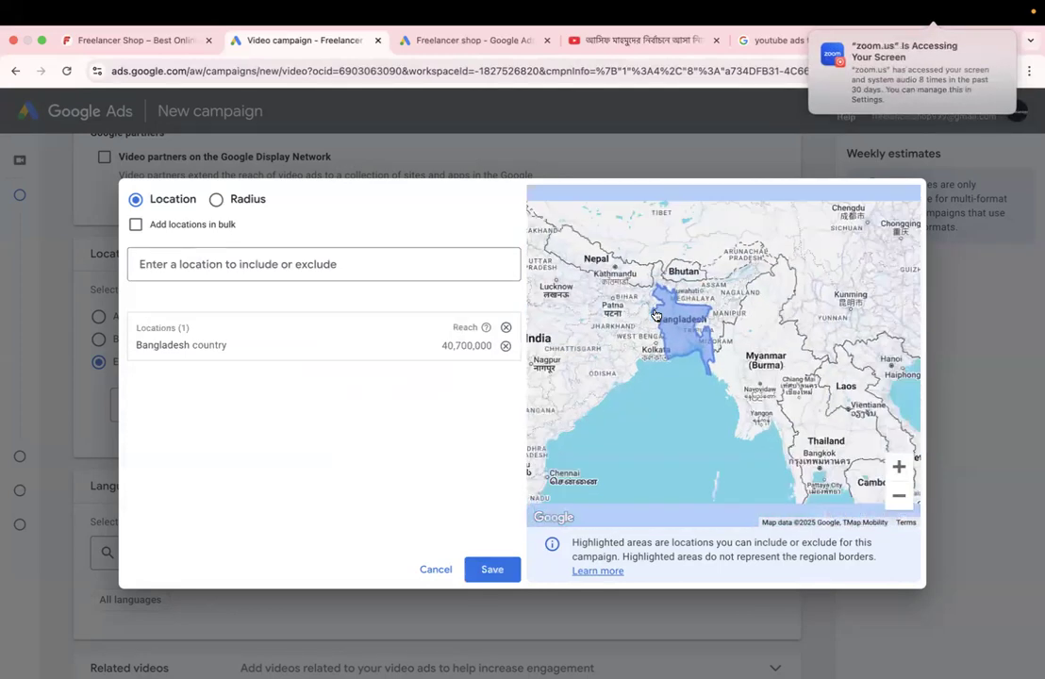
pyautogui.scroll(10, 655, 315)
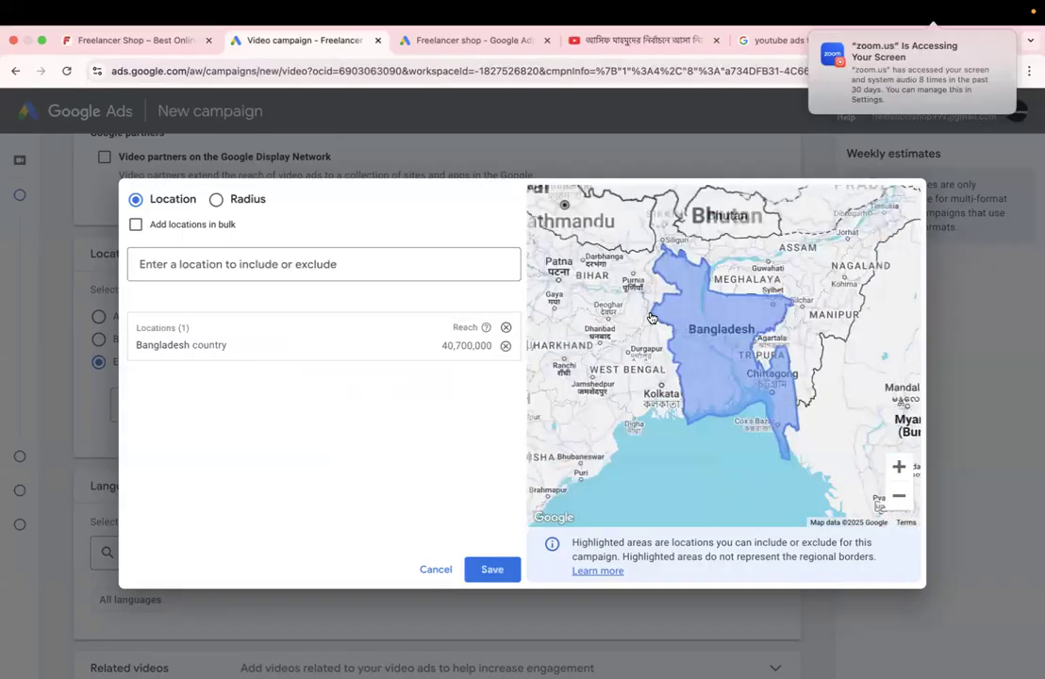
pyautogui.scroll(-5, 651, 318)
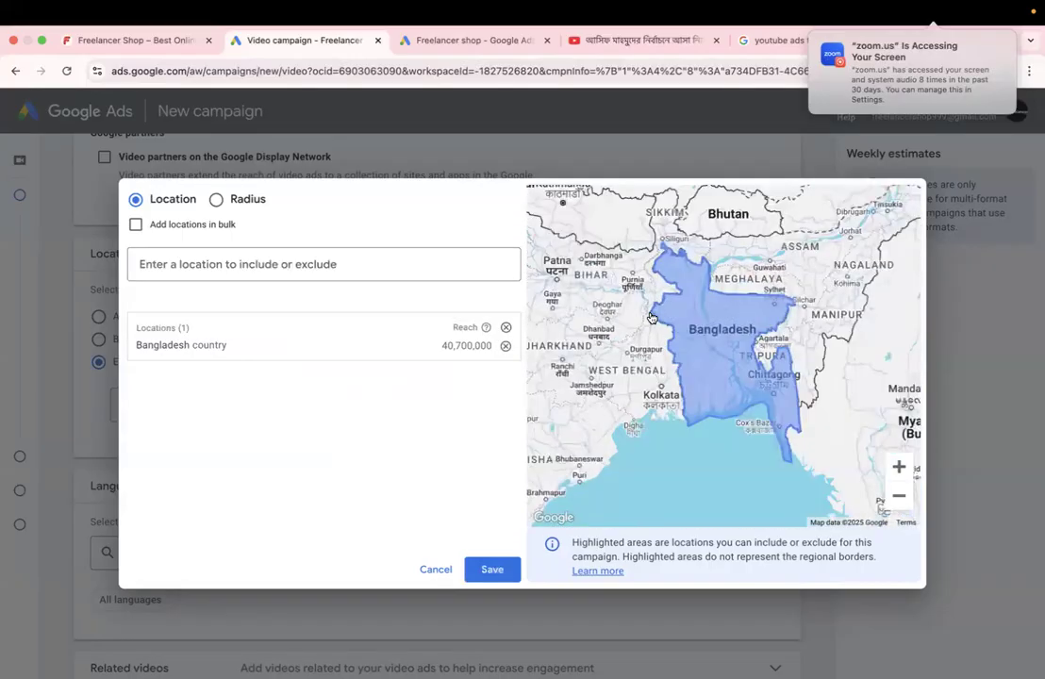
pyautogui.scroll(3, 701, 285)
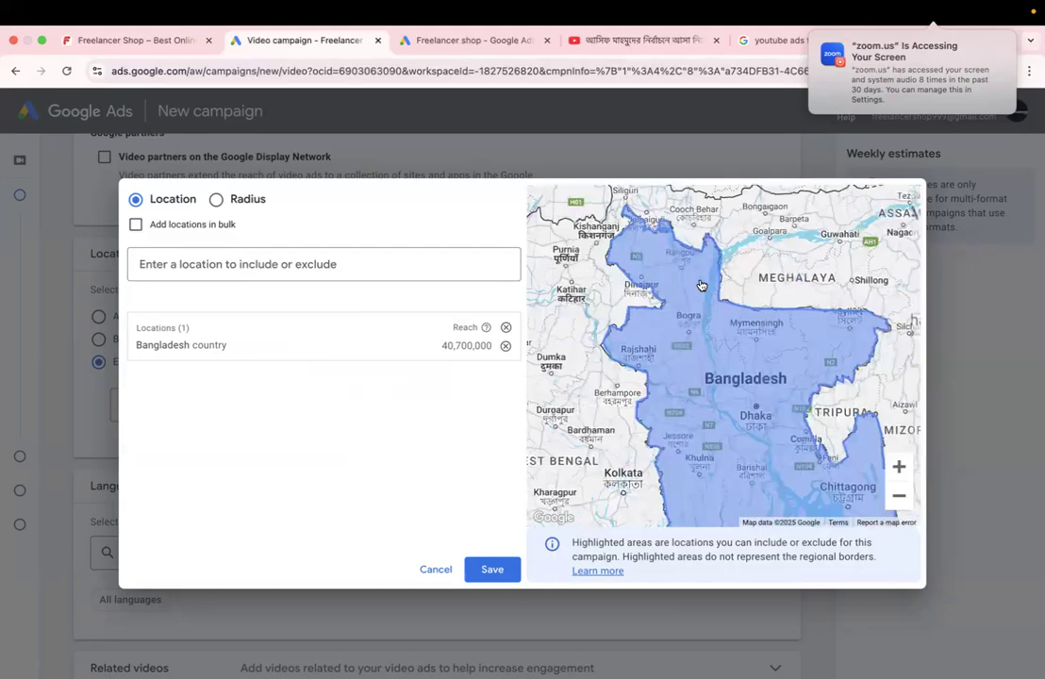
pyautogui.scroll(-5, 701, 285)
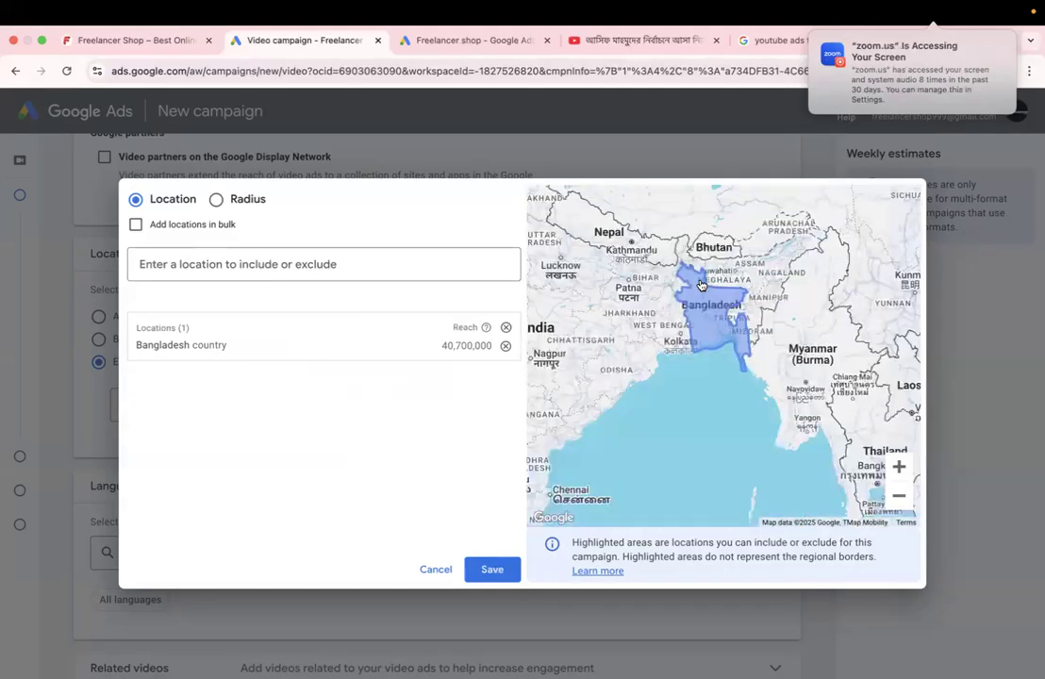
pyautogui.scroll(5, 701, 285)
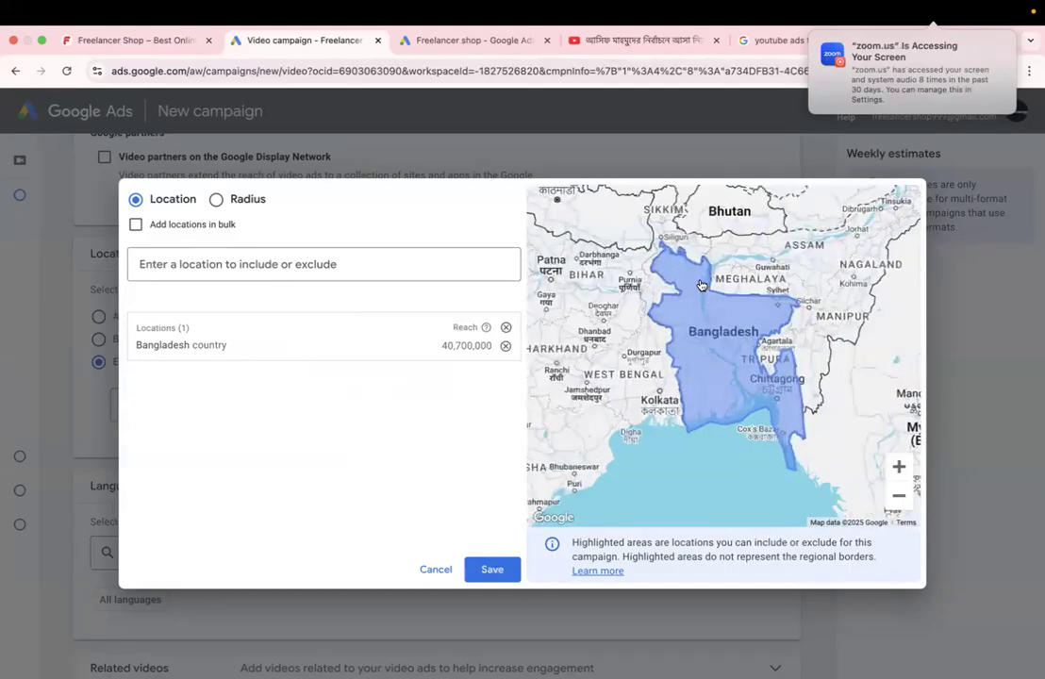
pyautogui.scroll(-3, 700, 285)
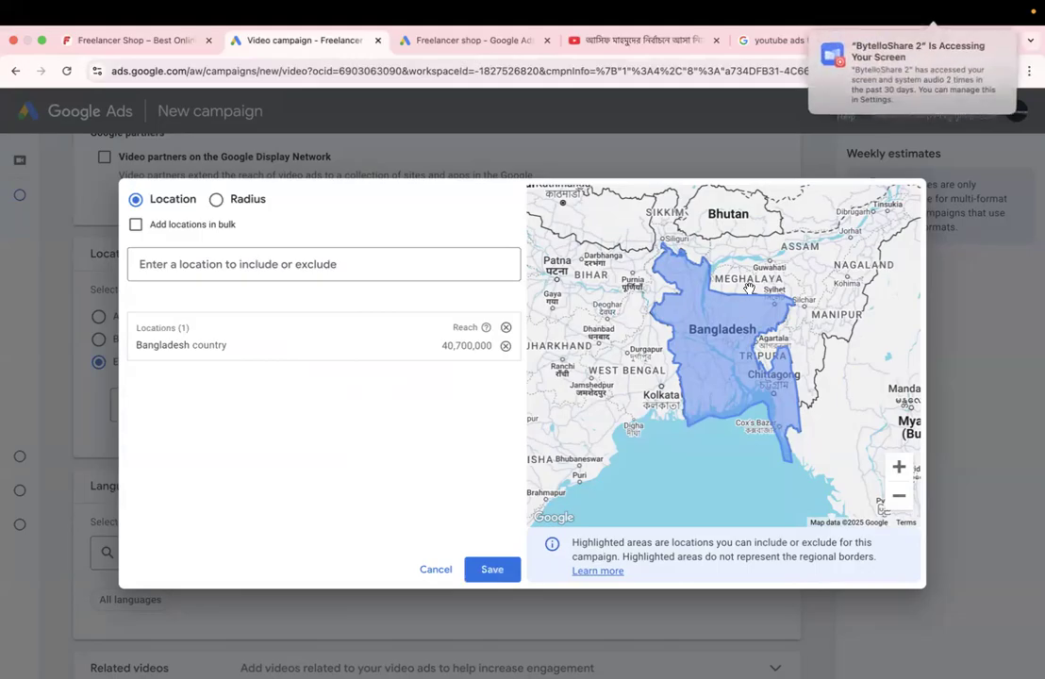
# Step: Switch the location targeting to Radius and locate Oman and the area around Nizwa on the map
pyautogui.click(217, 202)
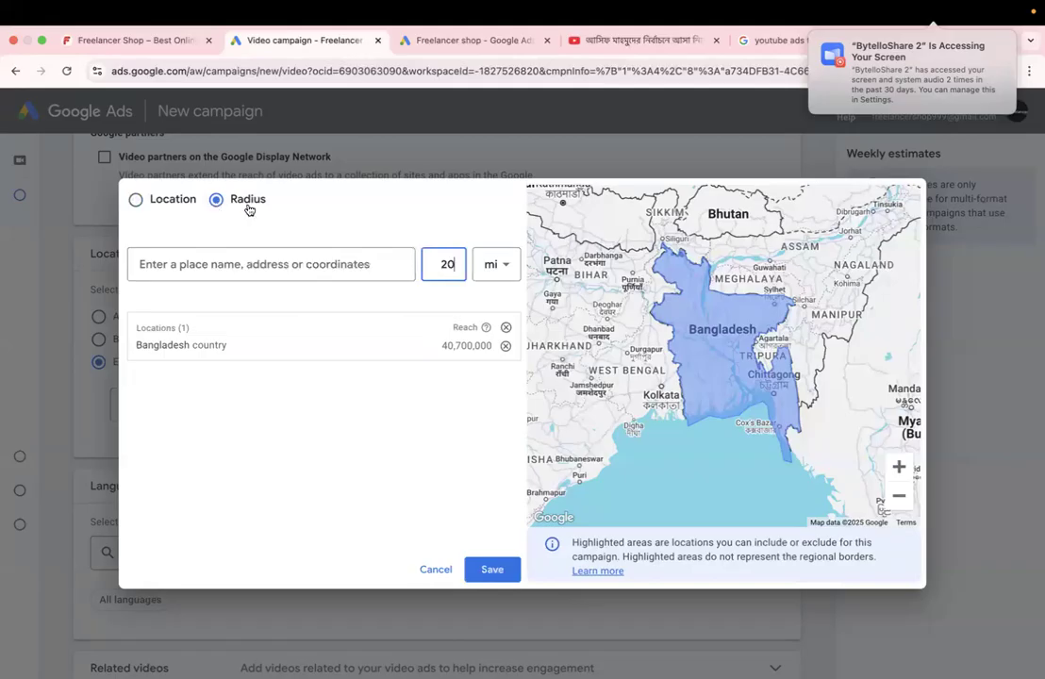
pyautogui.click(743, 348)
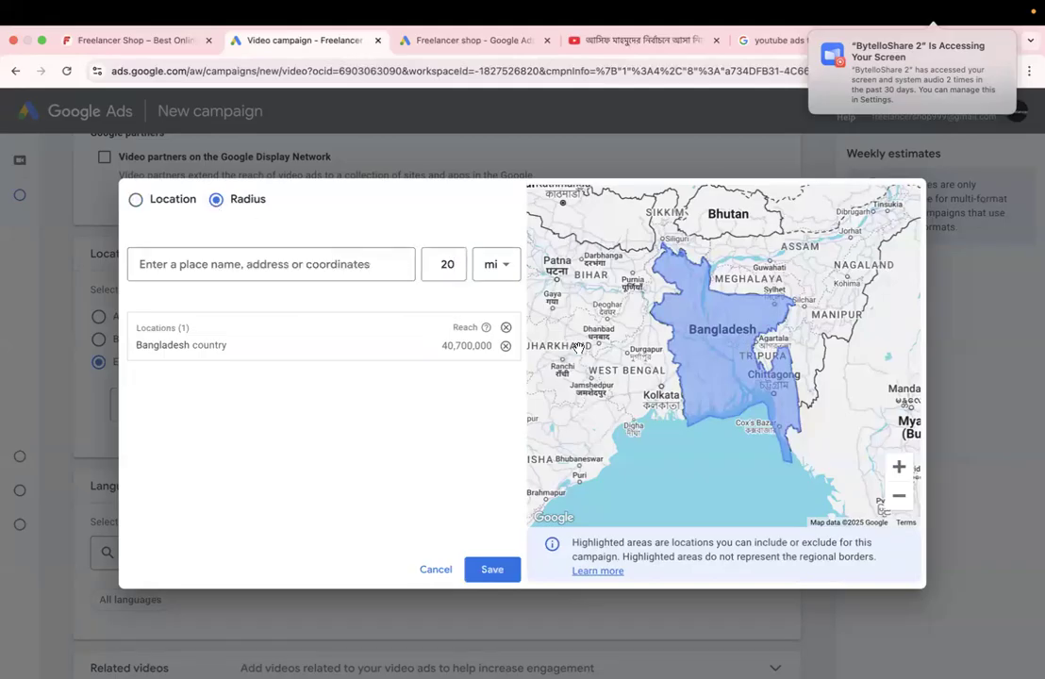
pyautogui.moveTo(604, 355)
pyautogui.mouseDown()
pyautogui.moveTo(687, 329)
pyautogui.moveTo(770, 329)
pyautogui.moveTo(770, 358)
pyautogui.moveTo(832, 267)
pyautogui.moveTo(856, 191)
pyautogui.mouseUp()
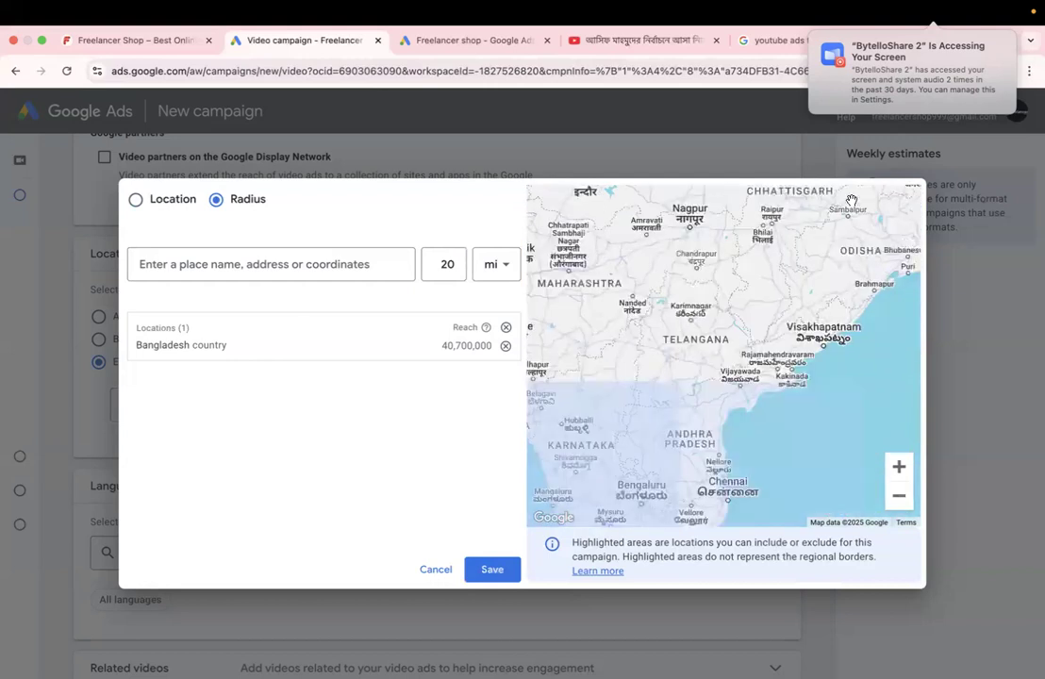
pyautogui.moveTo(766, 325); pyautogui.dragTo(830, 172)
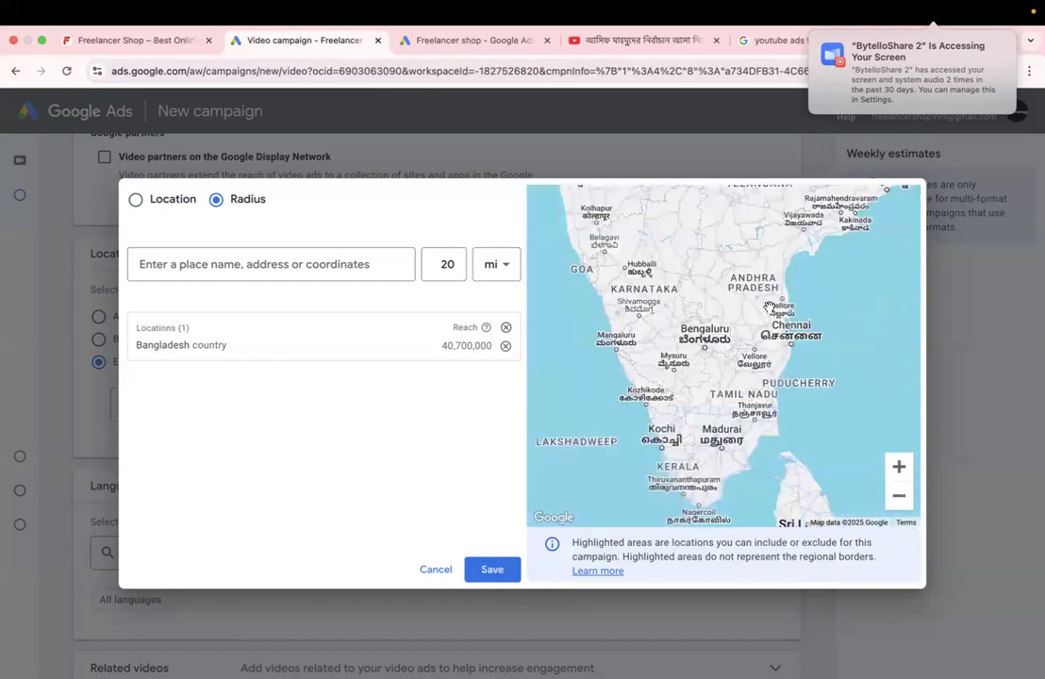
pyautogui.moveTo(695, 406); pyautogui.dragTo(731, 330)
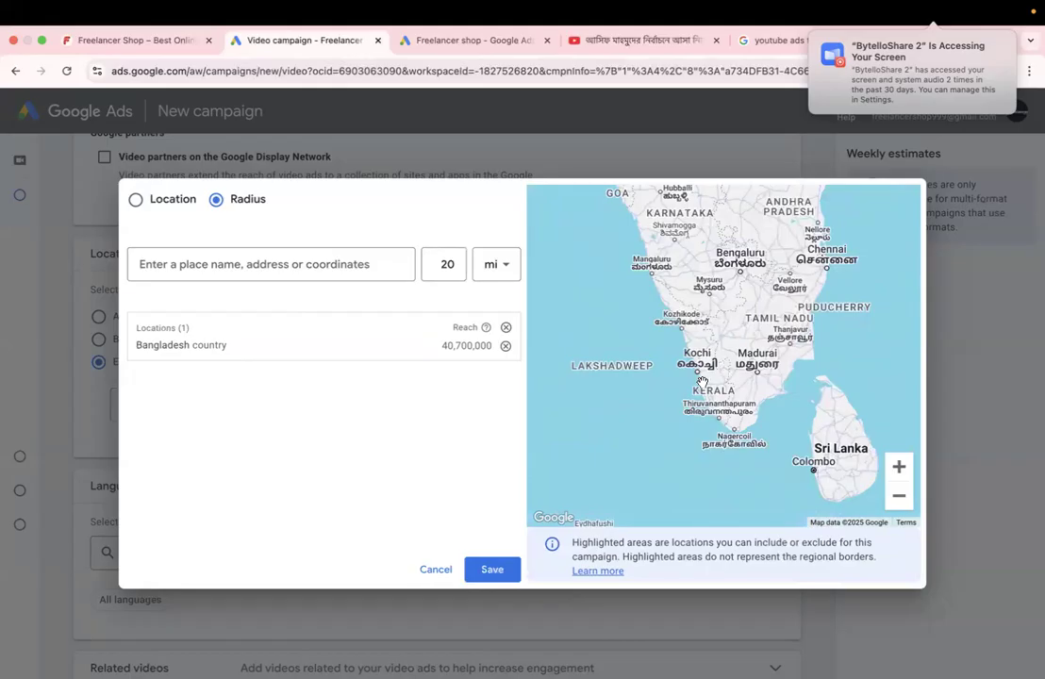
pyautogui.scroll(-4, 703, 382)
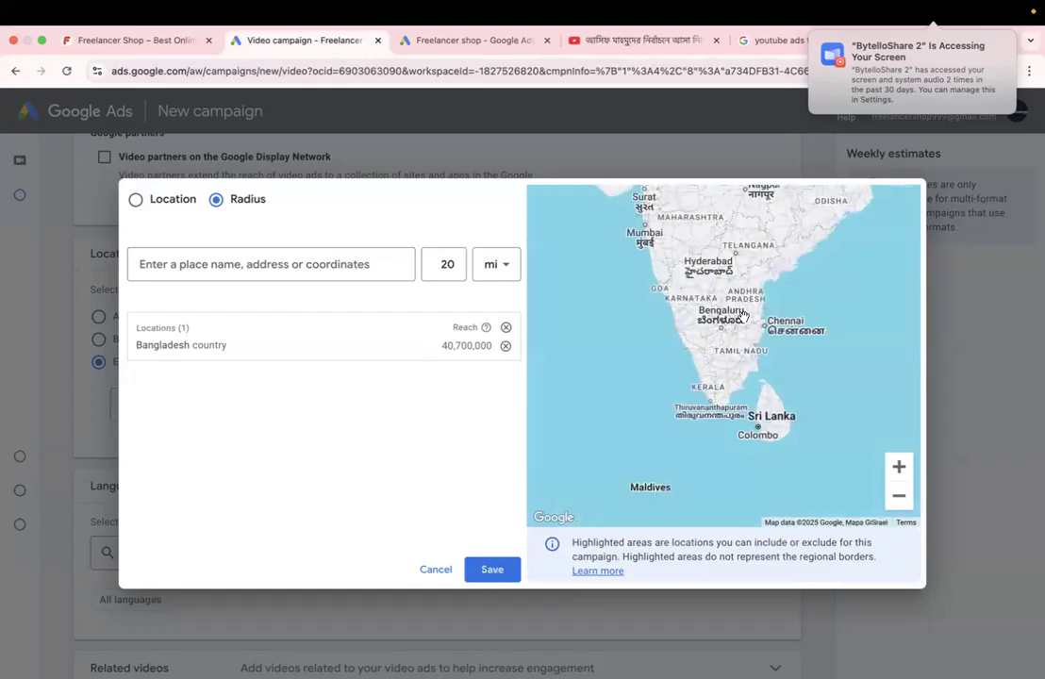
pyautogui.moveTo(541, 261); pyautogui.dragTo(641, 345)
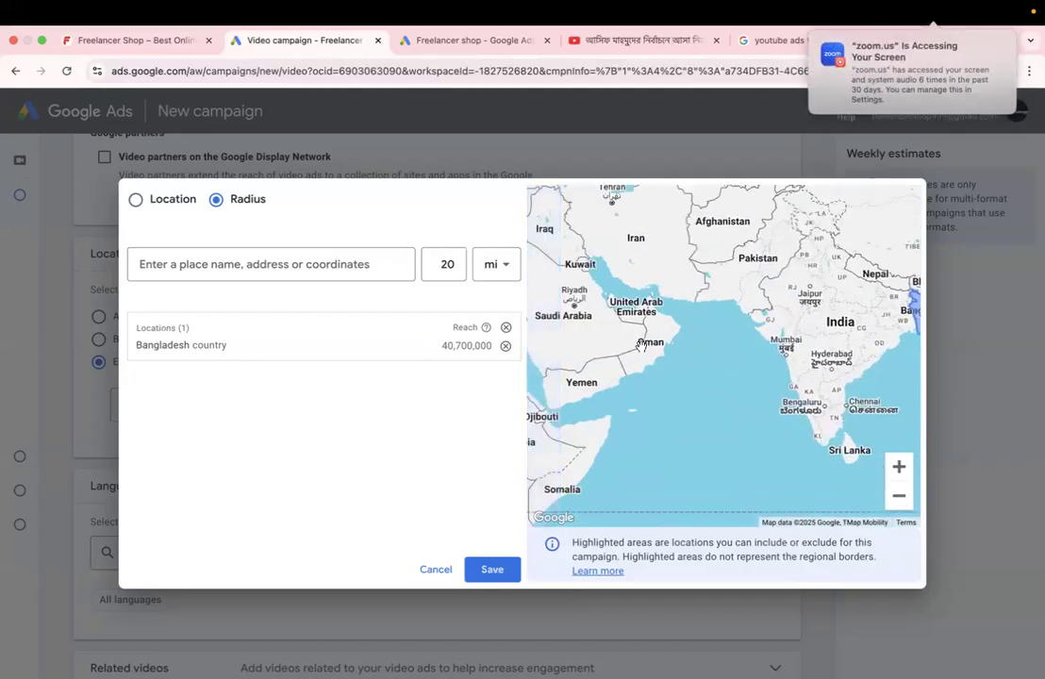
pyautogui.scroll(3, 641, 346)
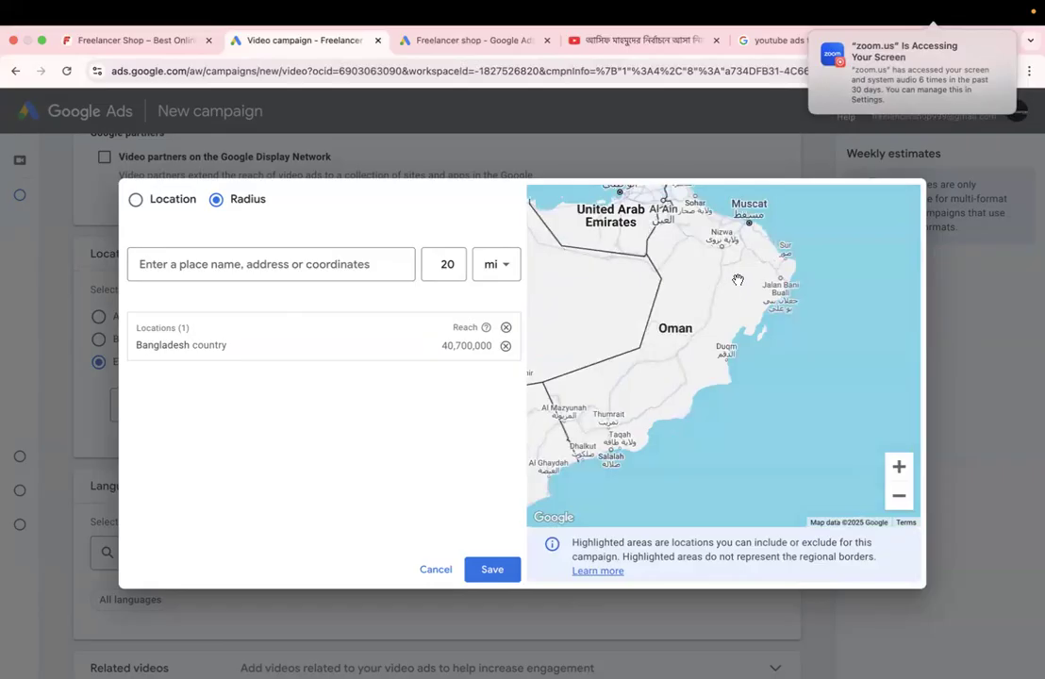
pyautogui.scroll(3, 738, 281)
pyautogui.scroll(-2, 738, 281)
pyautogui.moveTo(690, 264); pyautogui.dragTo(753, 319)
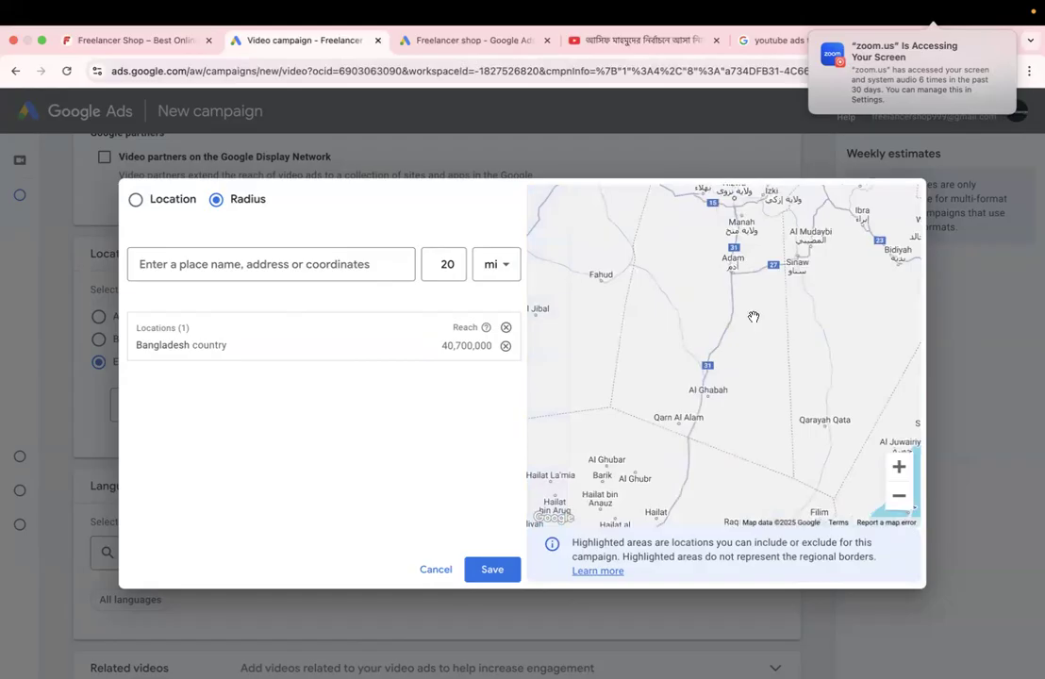
pyautogui.scroll(-2, 754, 318)
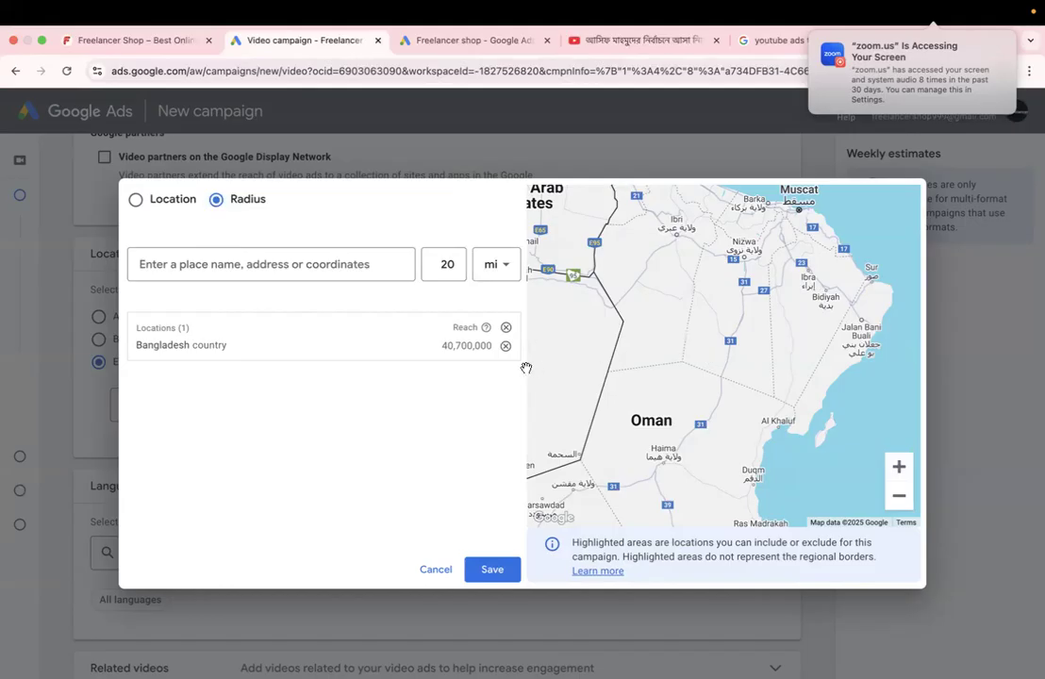
# Step: Set the radius to 30 mi, search for Nizwa, Oman, and include it as a target
pyautogui.doubleClick(447, 265)
pyautogui.write('30')
pyautogui.click(259, 263)
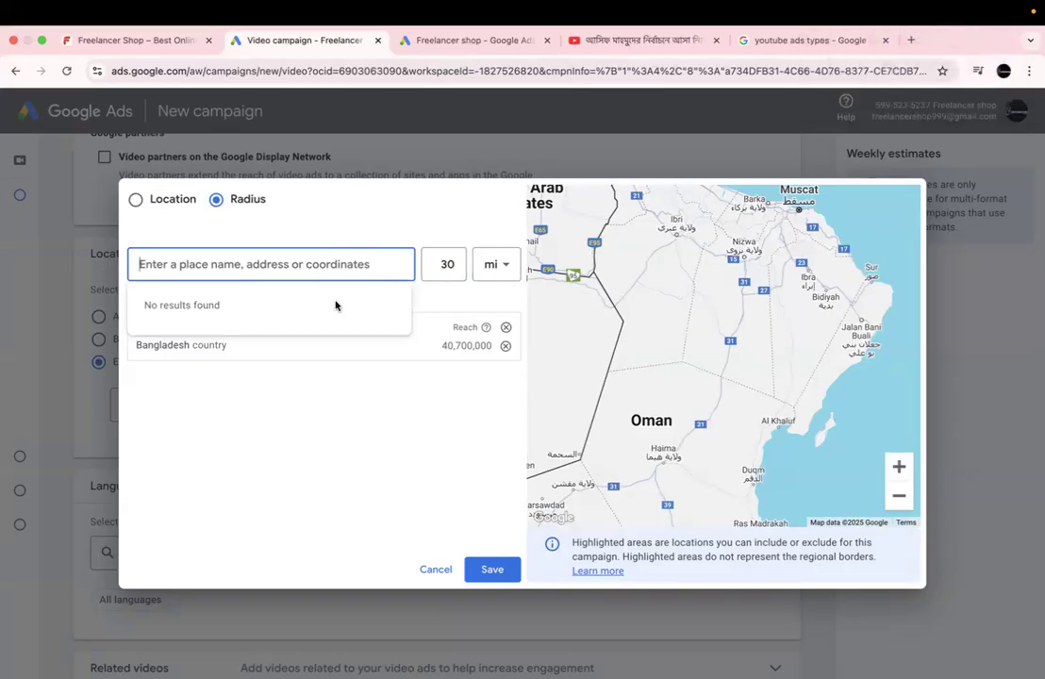
pyautogui.write('niw')
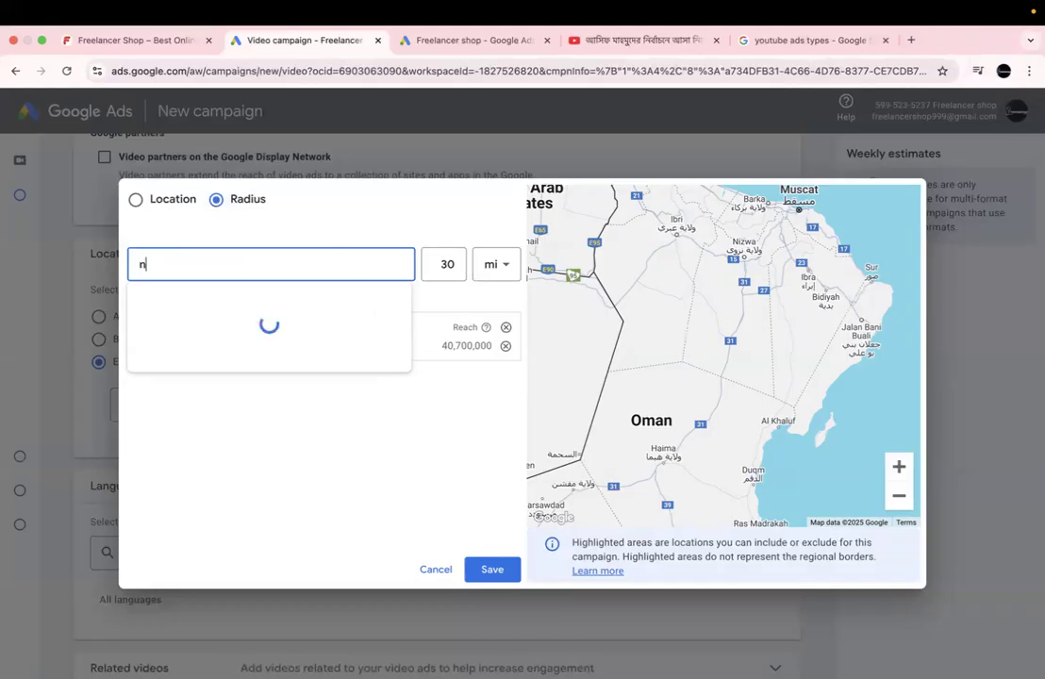
pyautogui.press('BackSpace')
pyautogui.write('zwa')
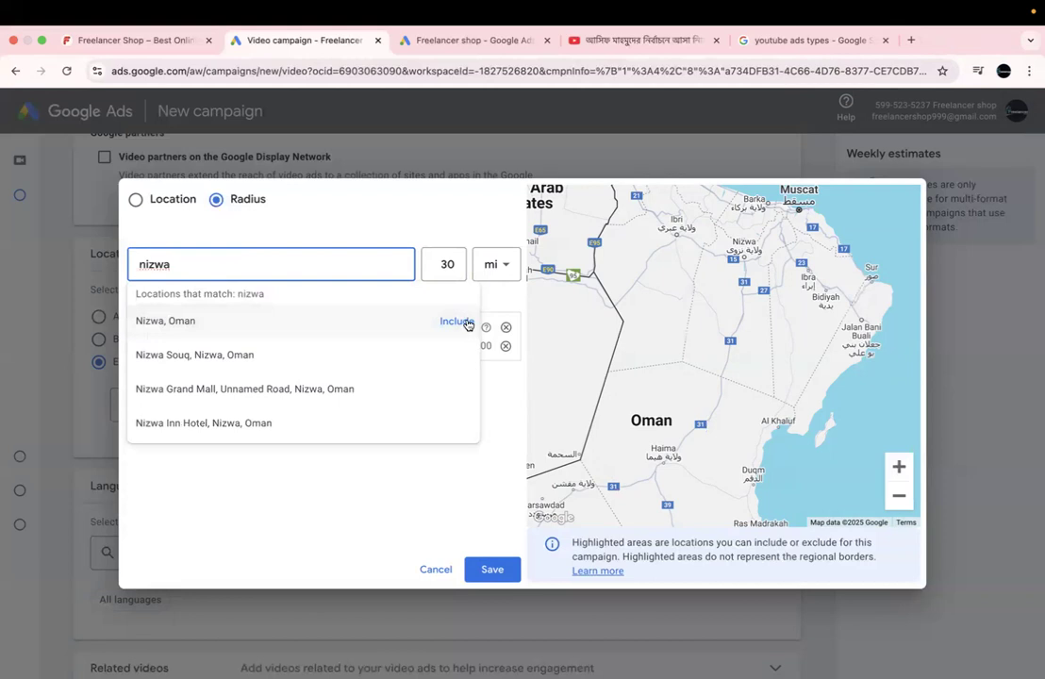
pyautogui.click(464, 322)
# Step: Change the radius unit to kilometres and set the radius to 70
pyautogui.click(445, 264)
pyautogui.doubleClick(445, 265)
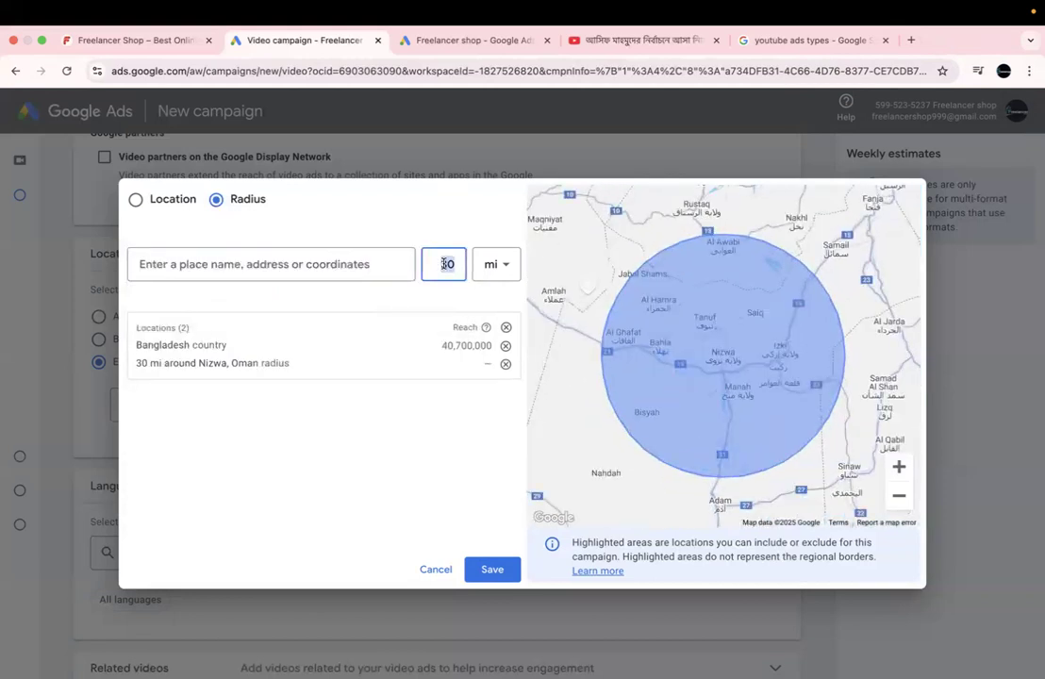
pyautogui.write('40')
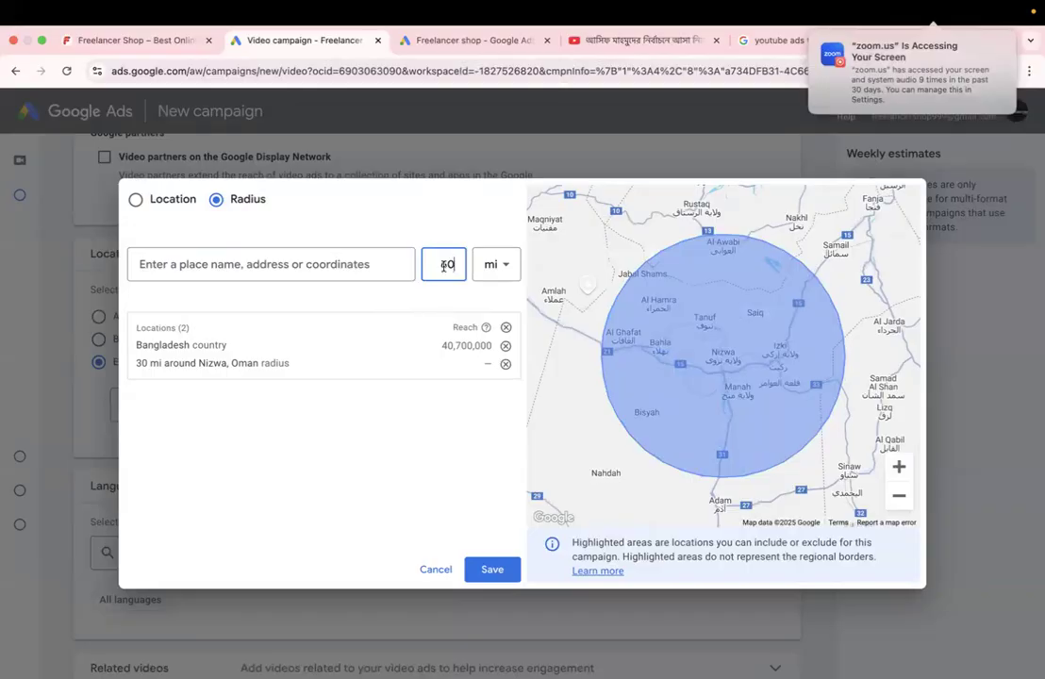
pyautogui.click(392, 436)
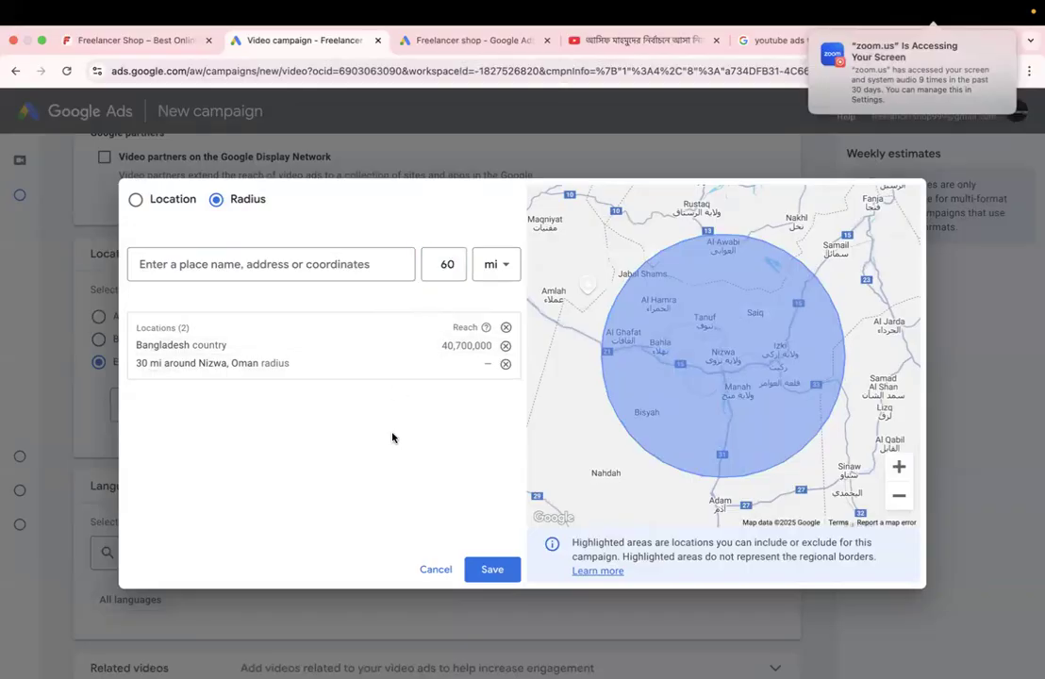
pyautogui.click(489, 271)
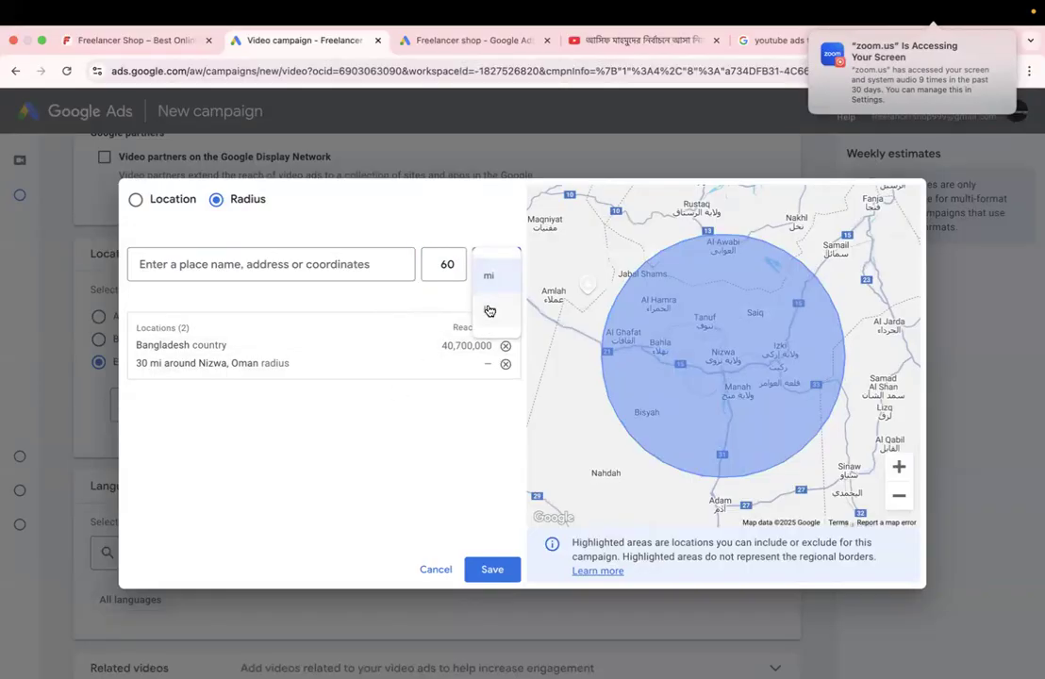
pyautogui.click(490, 311)
pyautogui.doubleClick(444, 266)
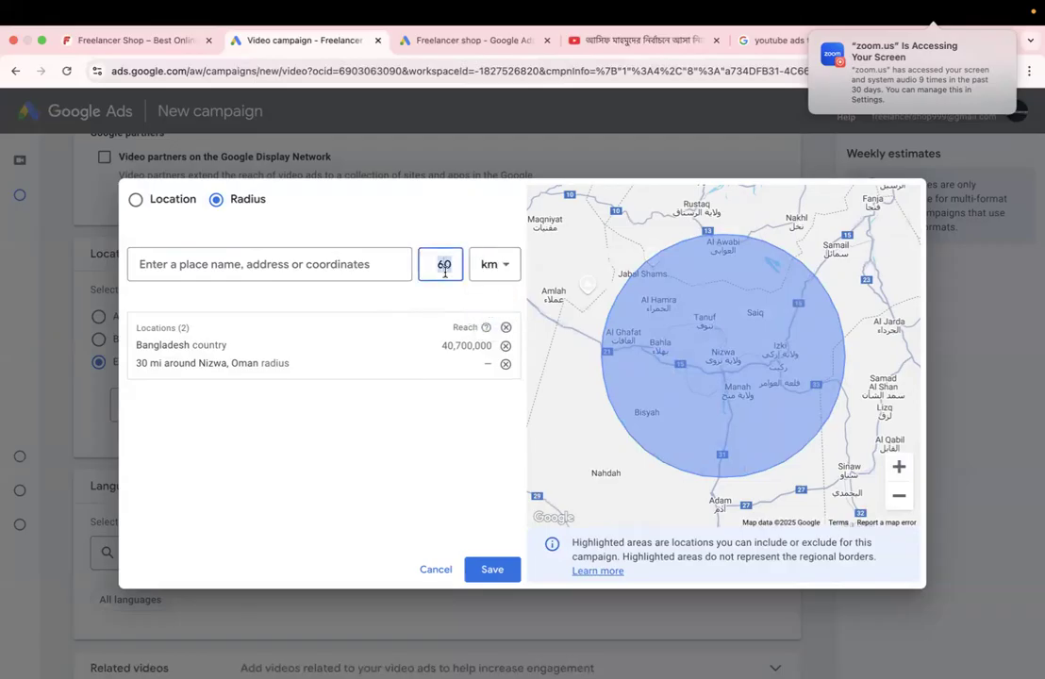
pyautogui.write('70')
# Step: Find Nizwa, Oman in the place search and include it with the 70 km radius
pyautogui.click(271, 264)
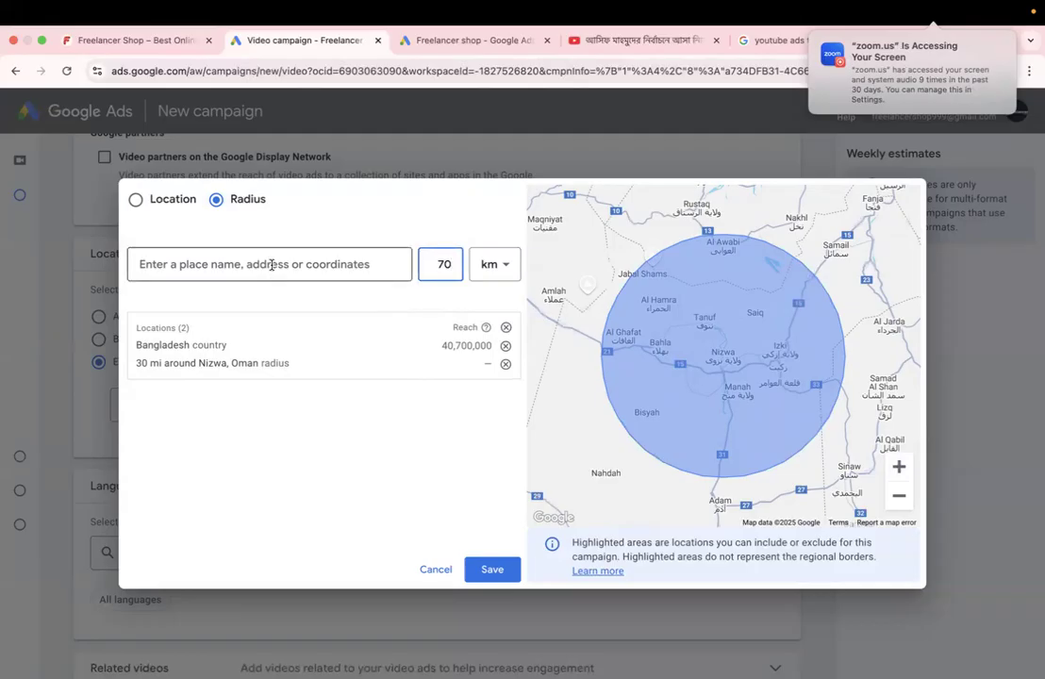
pyautogui.write('ni')
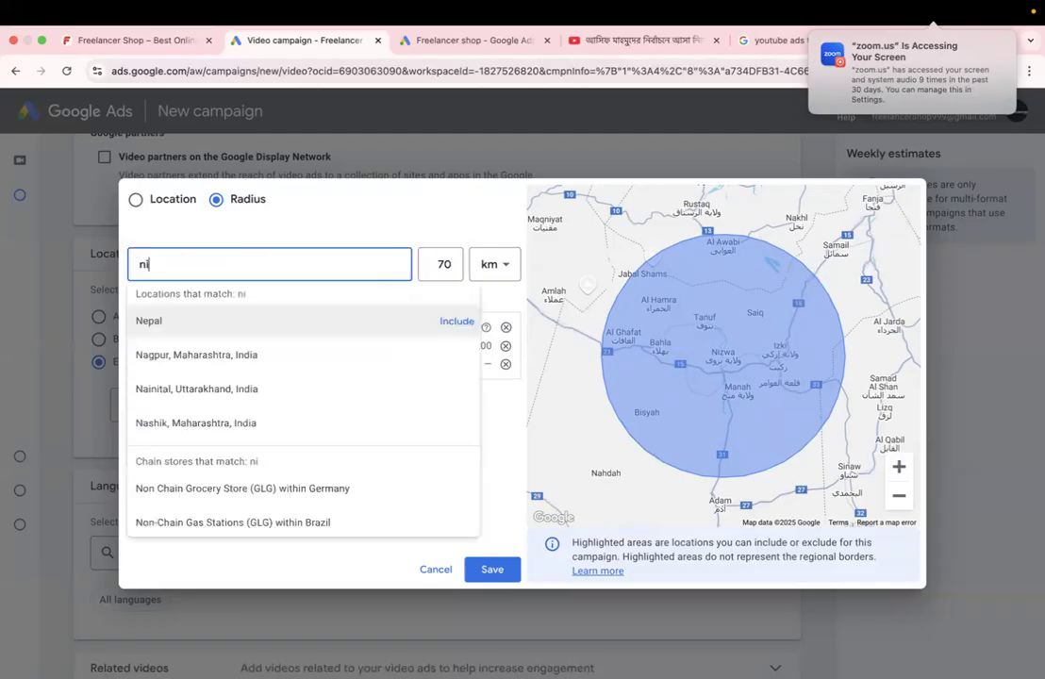
pyautogui.write('zwa')
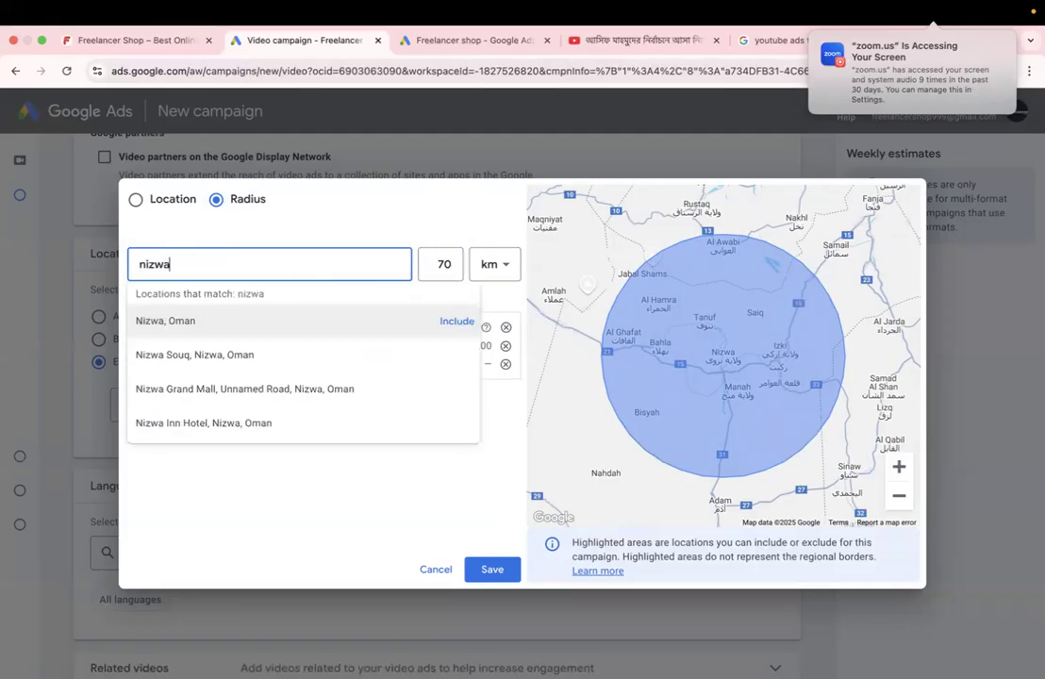
pyautogui.click(453, 322)
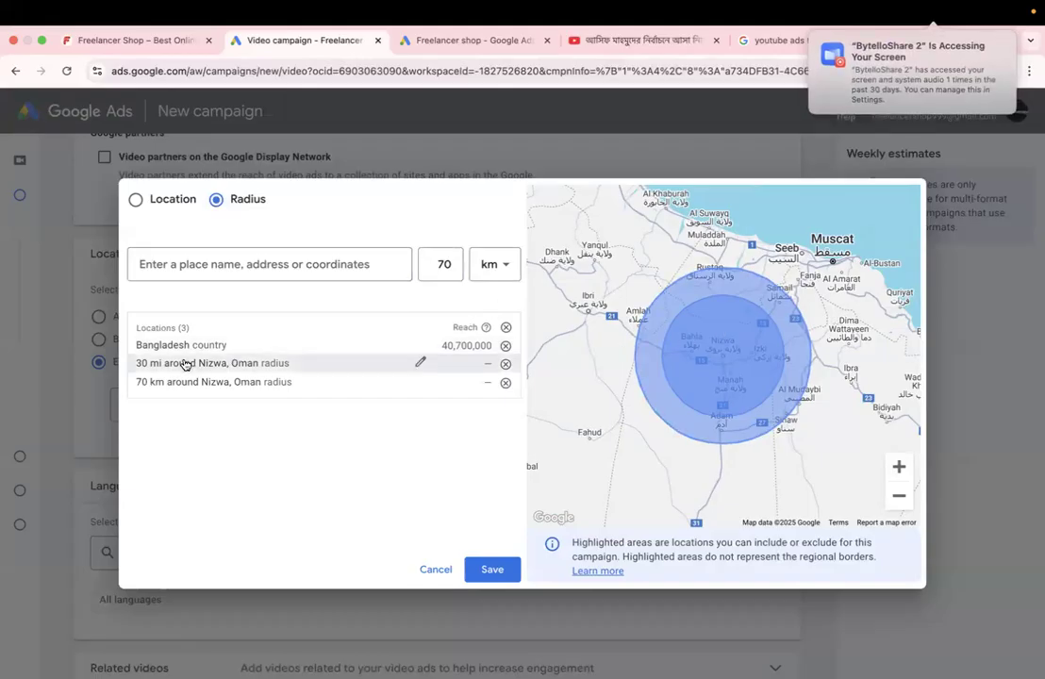
# Step: Remove the 30 mi radius around Nizwa from the targeted locations
pyautogui.click(505, 366)
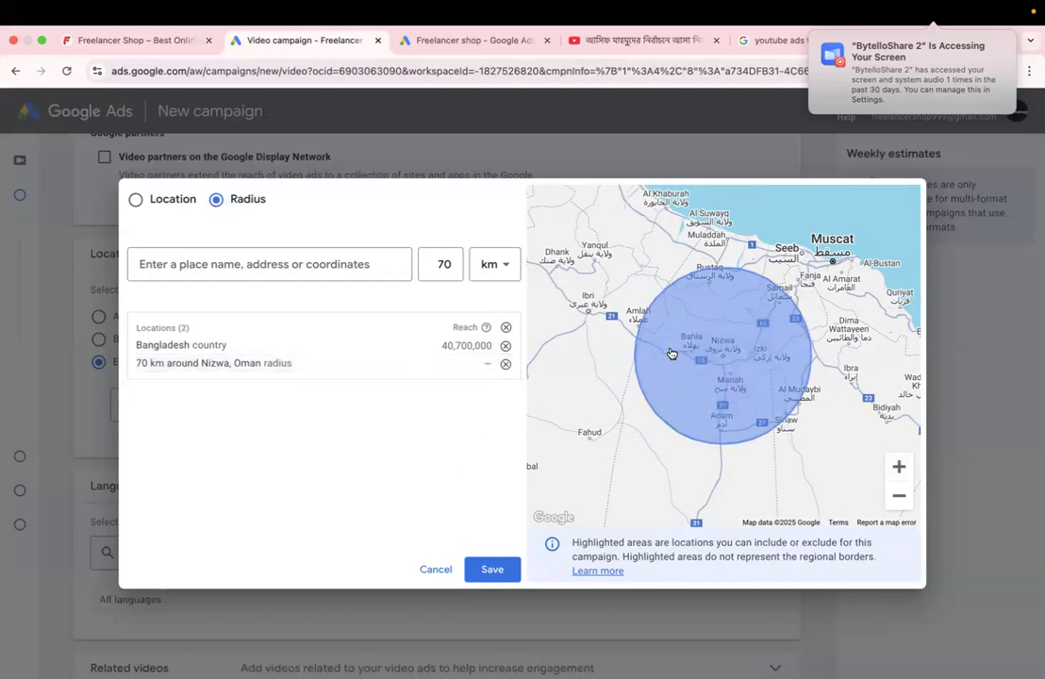
pyautogui.scroll(-3, 675, 351)
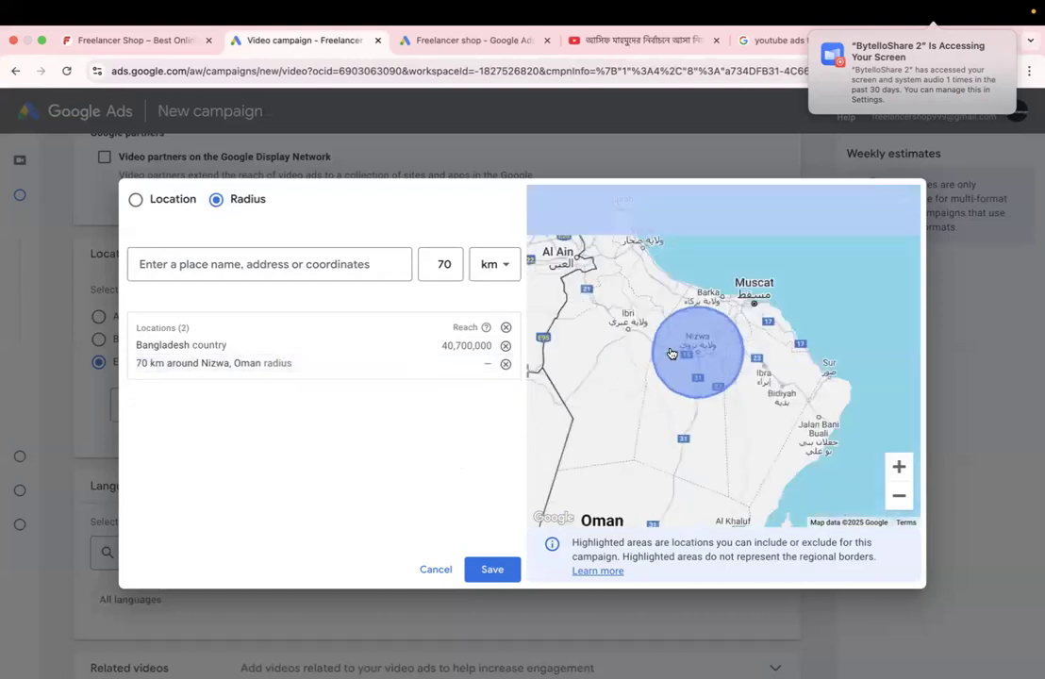
# Step: Switch back to Location targeting and examine the Nizwa and Bangladesh target areas on the world map
pyautogui.click(135, 199)
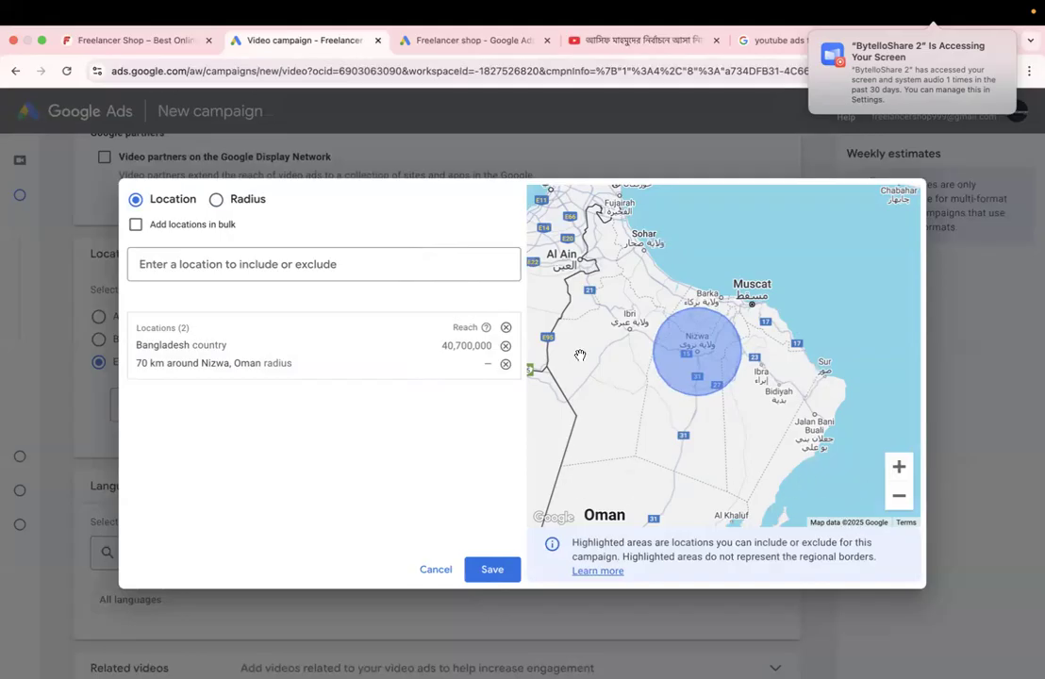
pyautogui.scroll(-5, 580, 356)
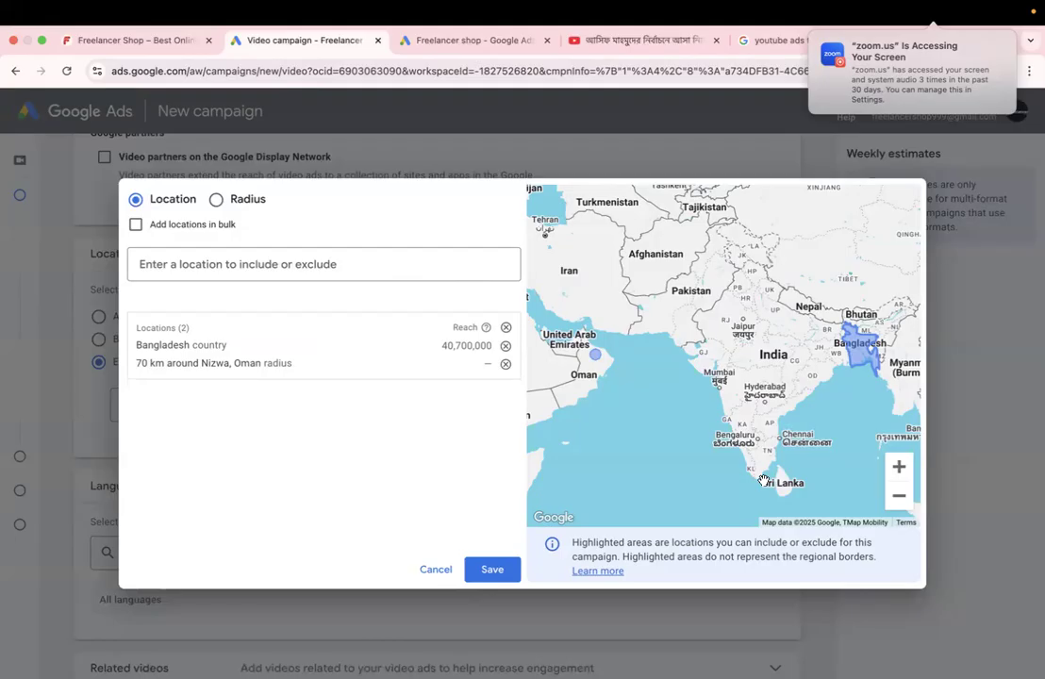
pyautogui.scroll(3, 764, 480)
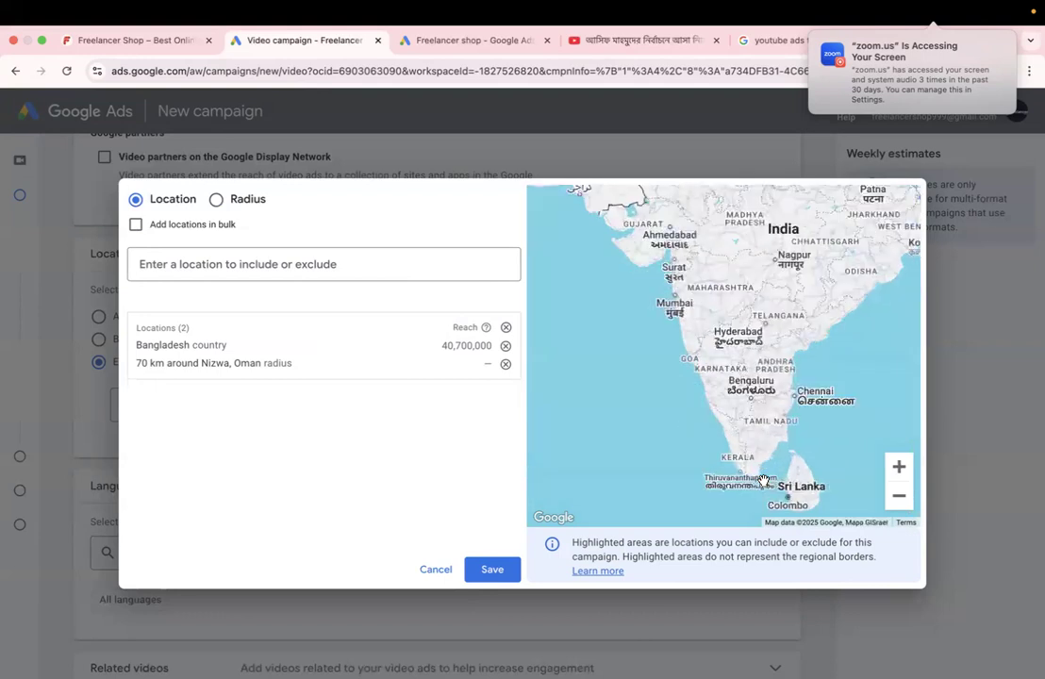
pyautogui.scroll(-3, 743, 293)
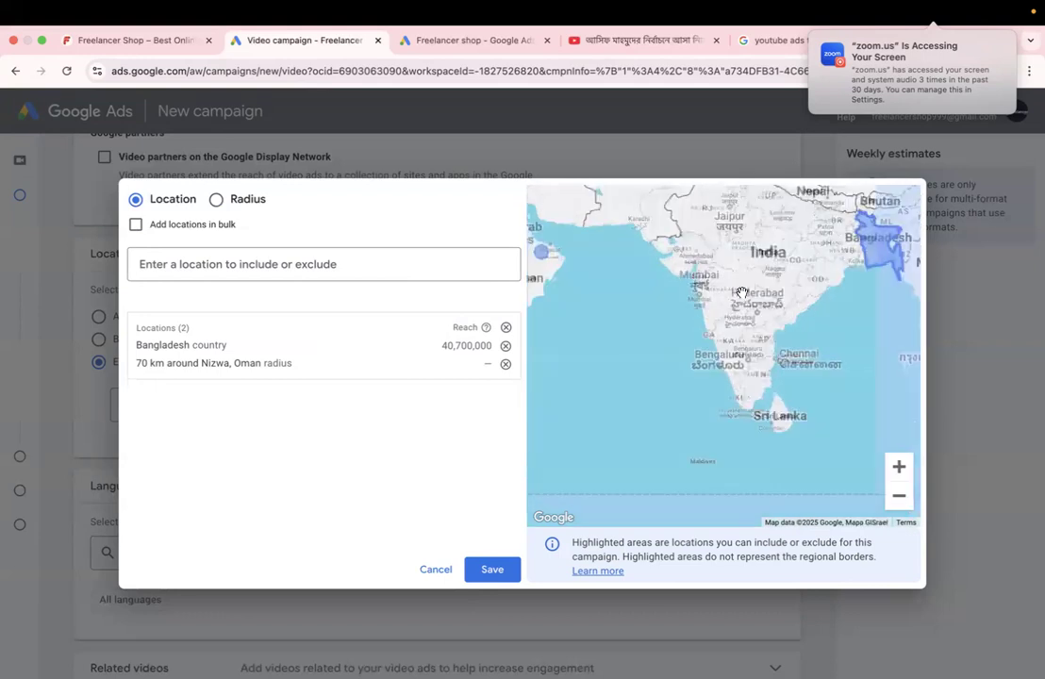
pyautogui.scroll(-2, 742, 294)
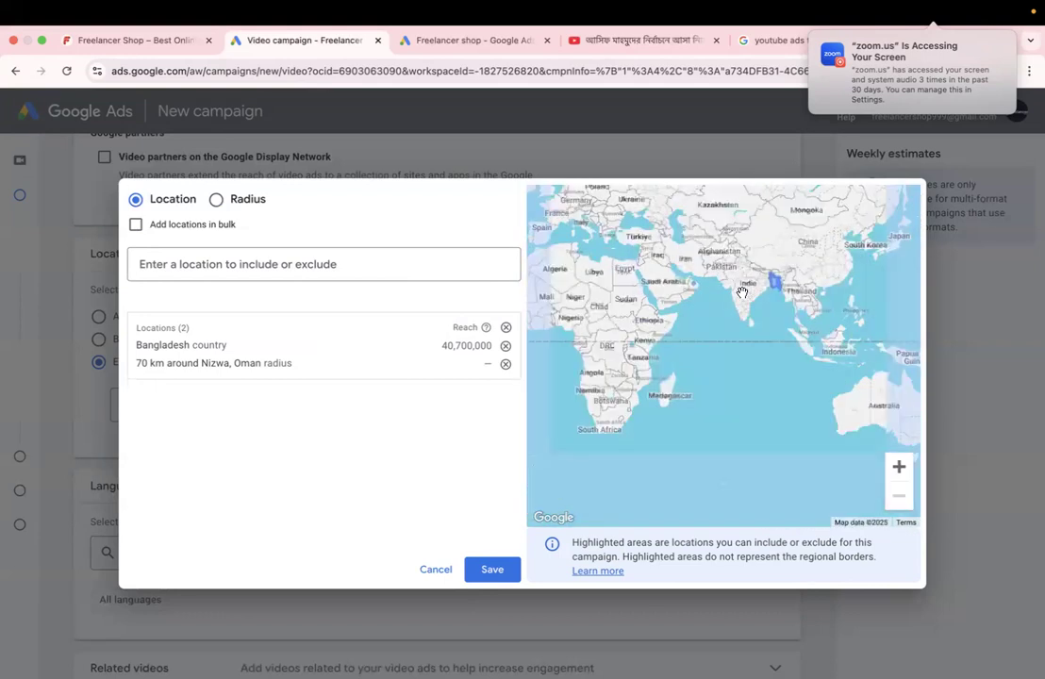
pyautogui.moveTo(743, 293); pyautogui.dragTo(883, 512)
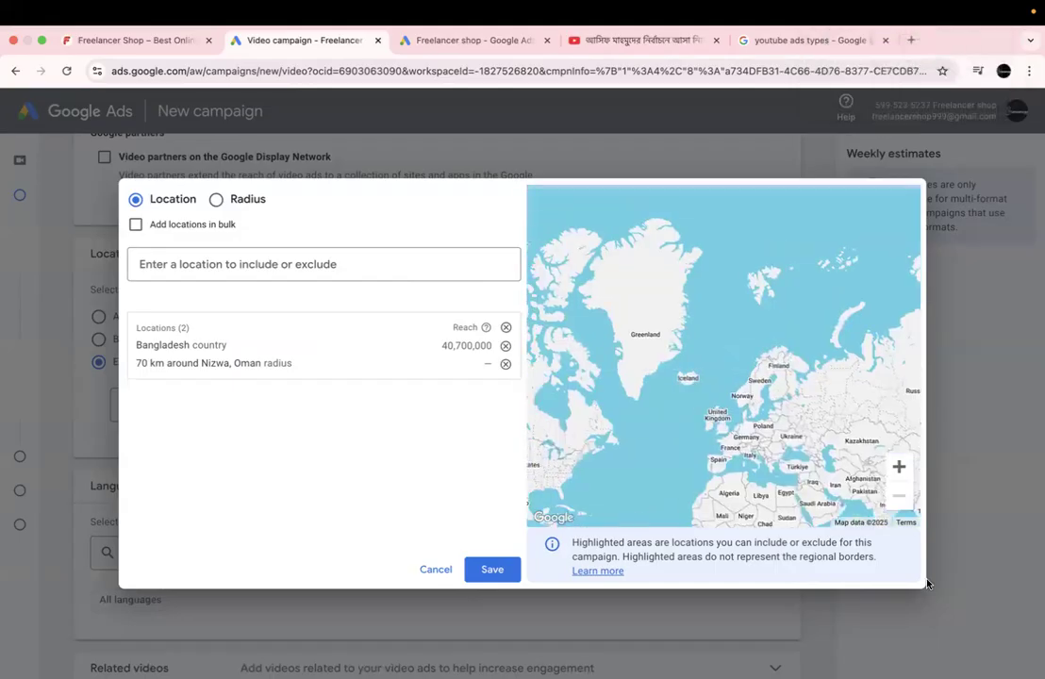
pyautogui.moveTo(707, 504); pyautogui.dragTo(1042, 139)
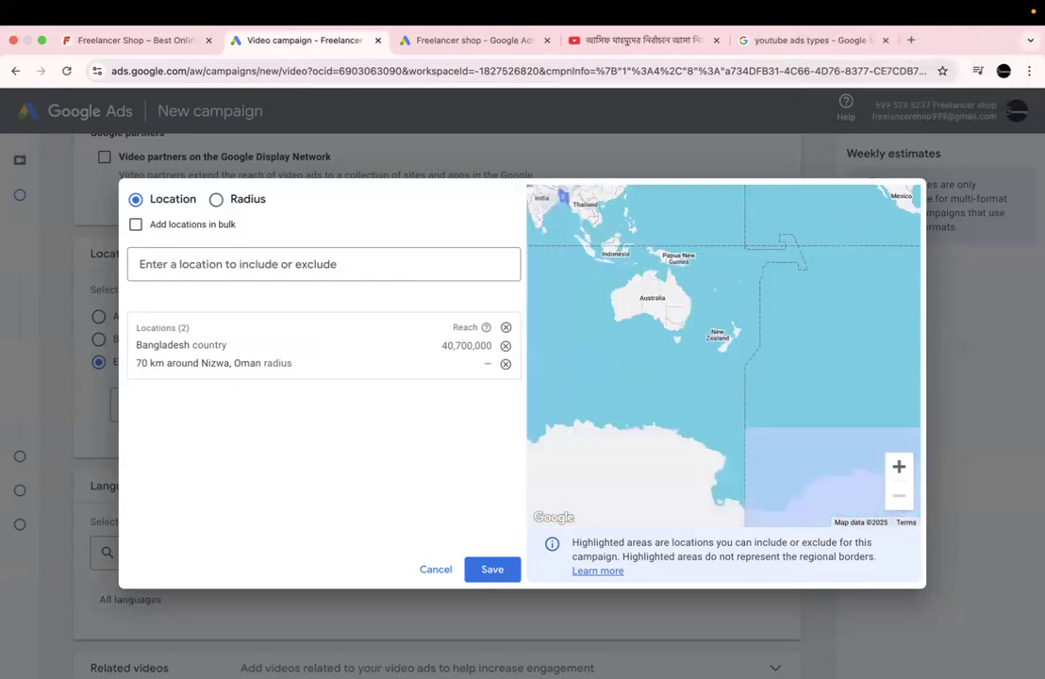
pyautogui.moveTo(705, 231); pyautogui.dragTo(757, 440)
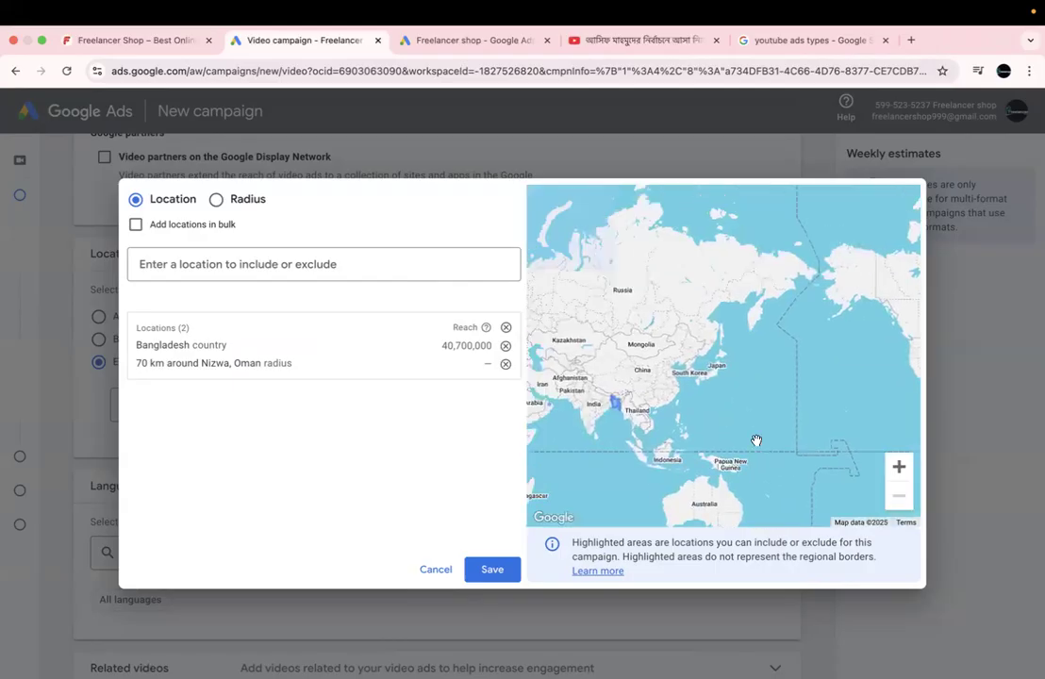
pyautogui.moveTo(539, 289); pyautogui.dragTo(596, 368)
pyautogui.scroll(5, 595, 368)
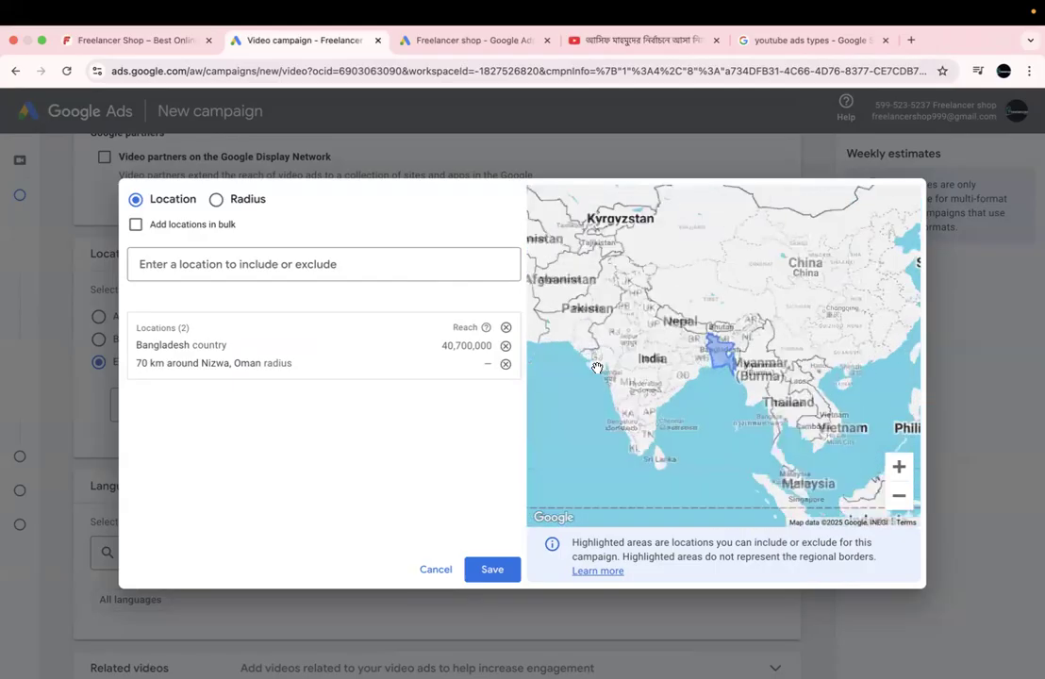
pyautogui.moveTo(765, 341); pyautogui.dragTo(664, 336)
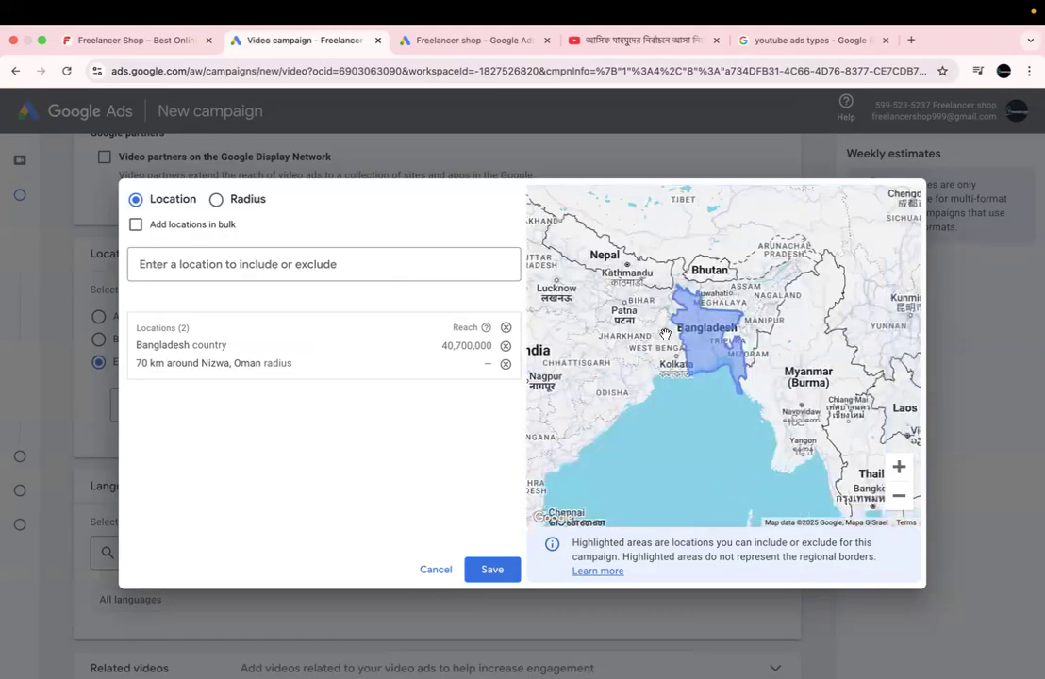
pyautogui.scroll(2, 664, 336)
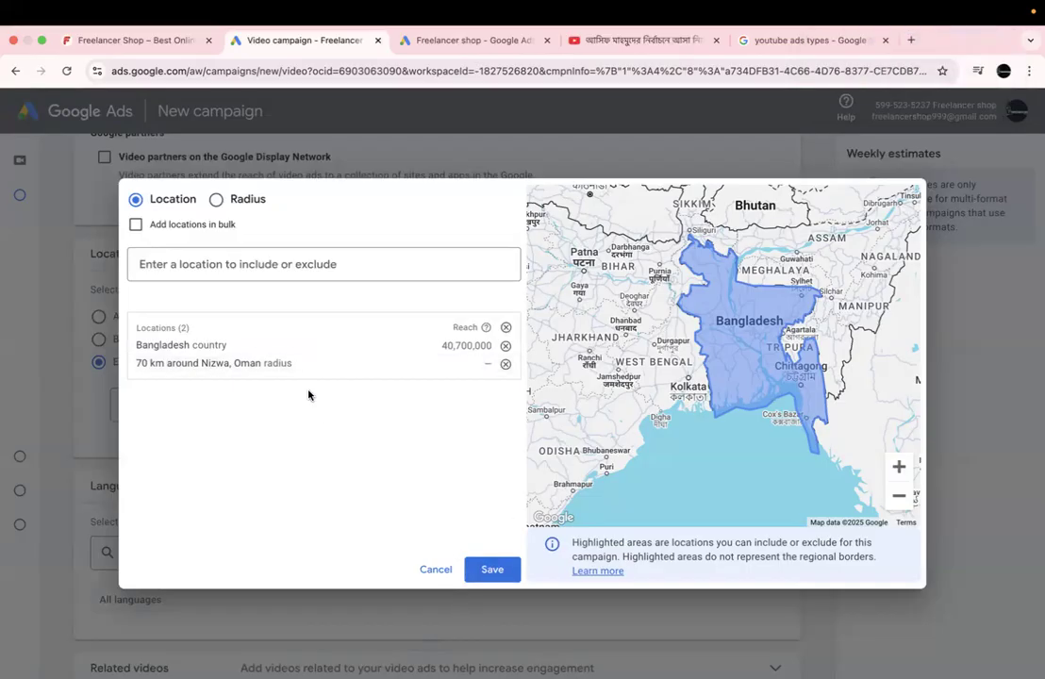
# Step: Remove the 70 km radius around Nizwa, Oman from the targeted locations and save the location selection
pyautogui.click(505, 365)
pyautogui.click(493, 570)
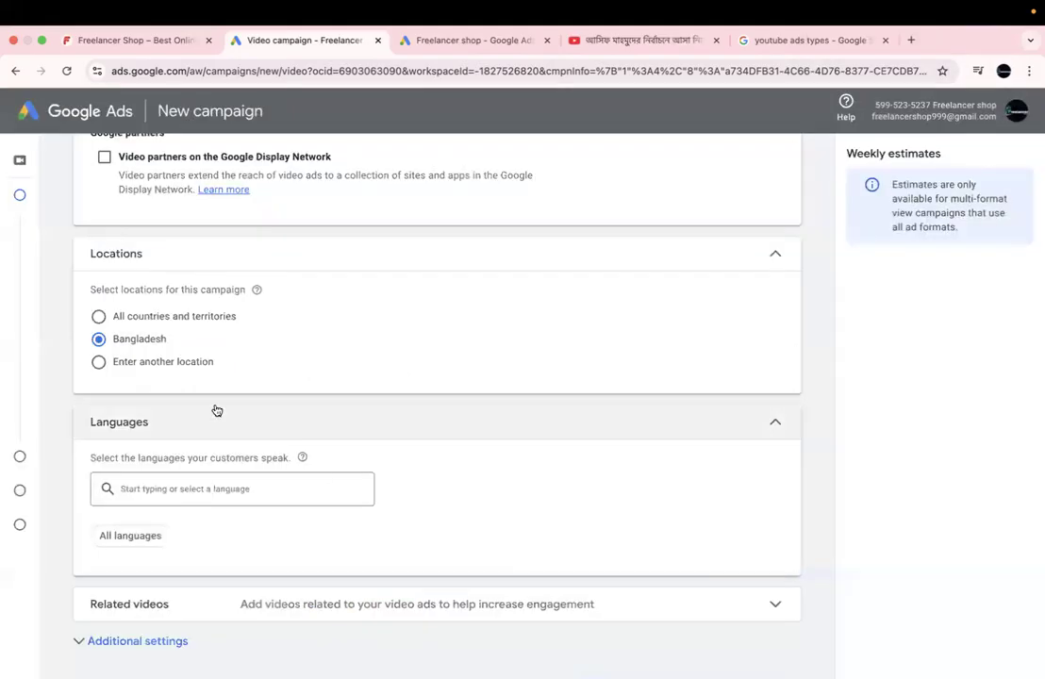
# Step: Expand the Related videos section of the campaign settings
pyautogui.scroll(-5, 215, 410)
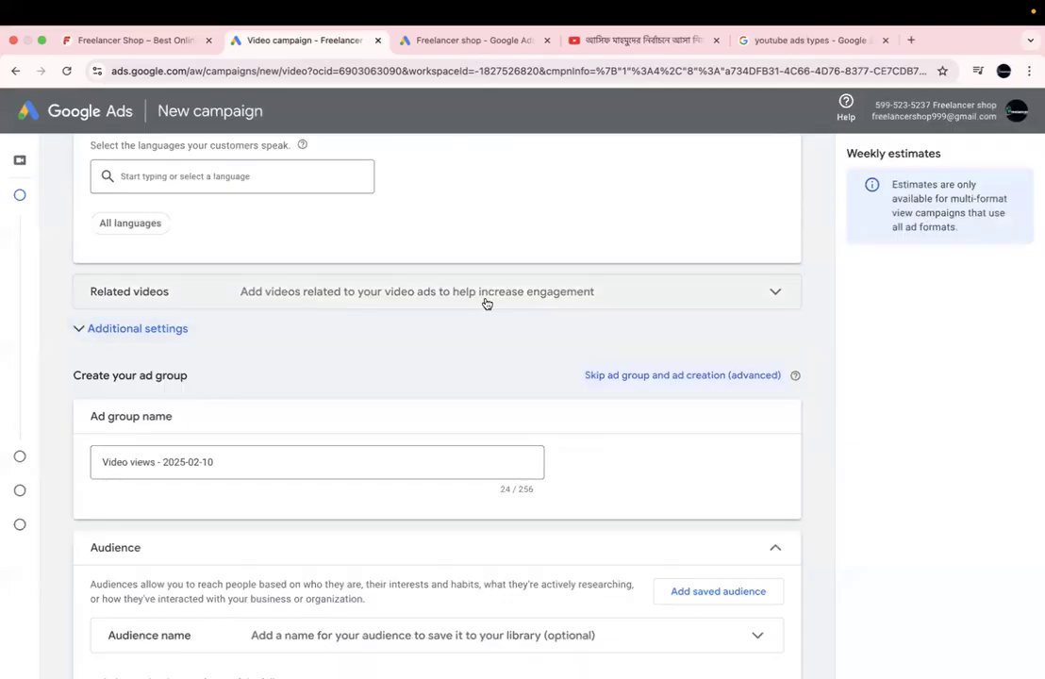
pyautogui.click(733, 297)
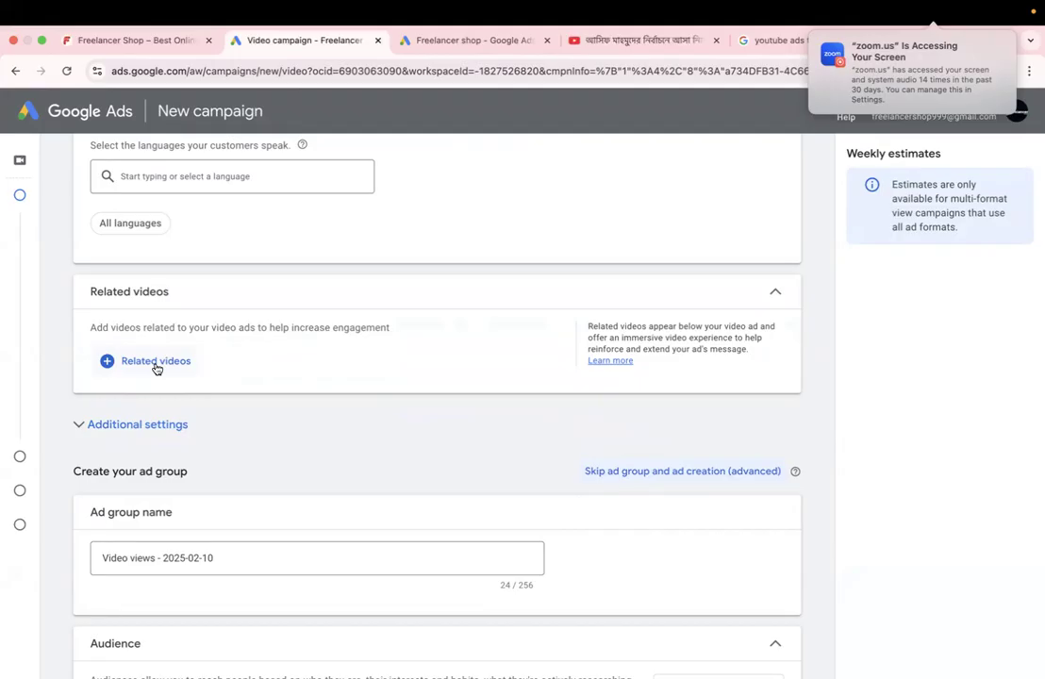
# Step: Choose to enter another location for the campaign and open the advanced location search
pyautogui.scroll(8, 148, 233)
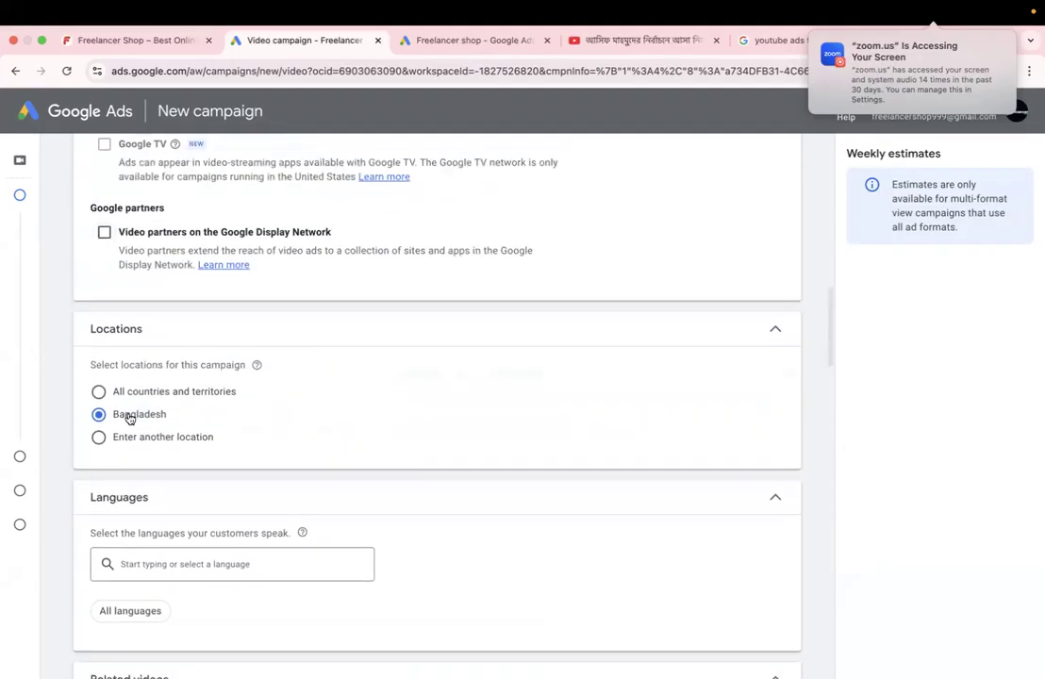
pyautogui.click(117, 439)
pyautogui.click(366, 488)
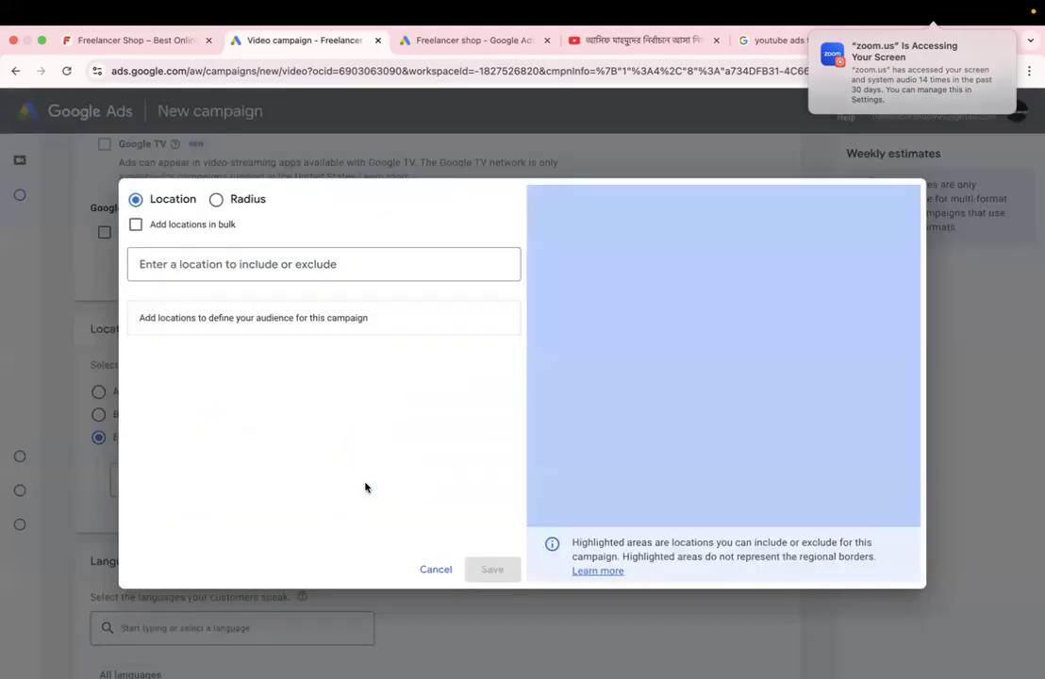
pyautogui.click(217, 261)
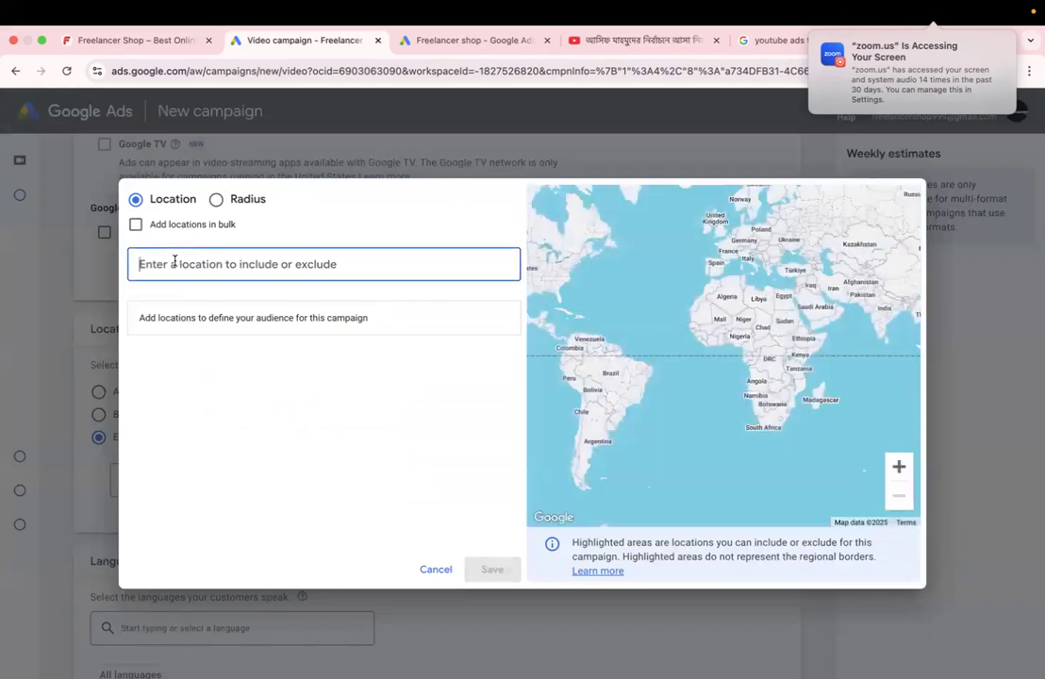
# Step: Switch to Radius targeting, find Chittagong and include it with a 20 mi radius
pyautogui.click(216, 199)
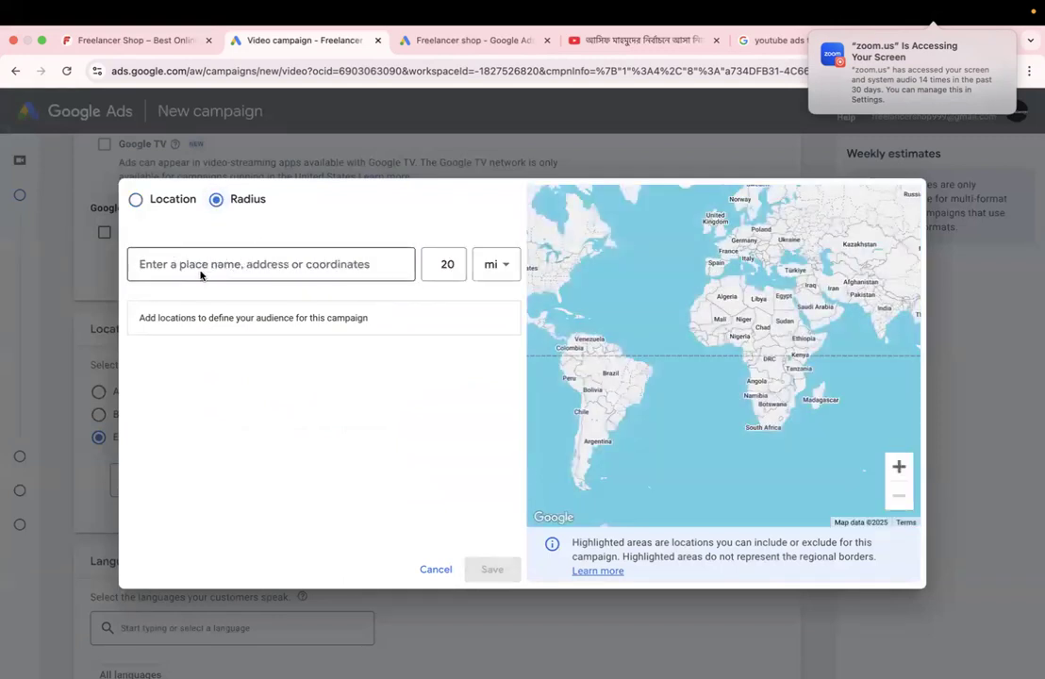
pyautogui.click(171, 259)
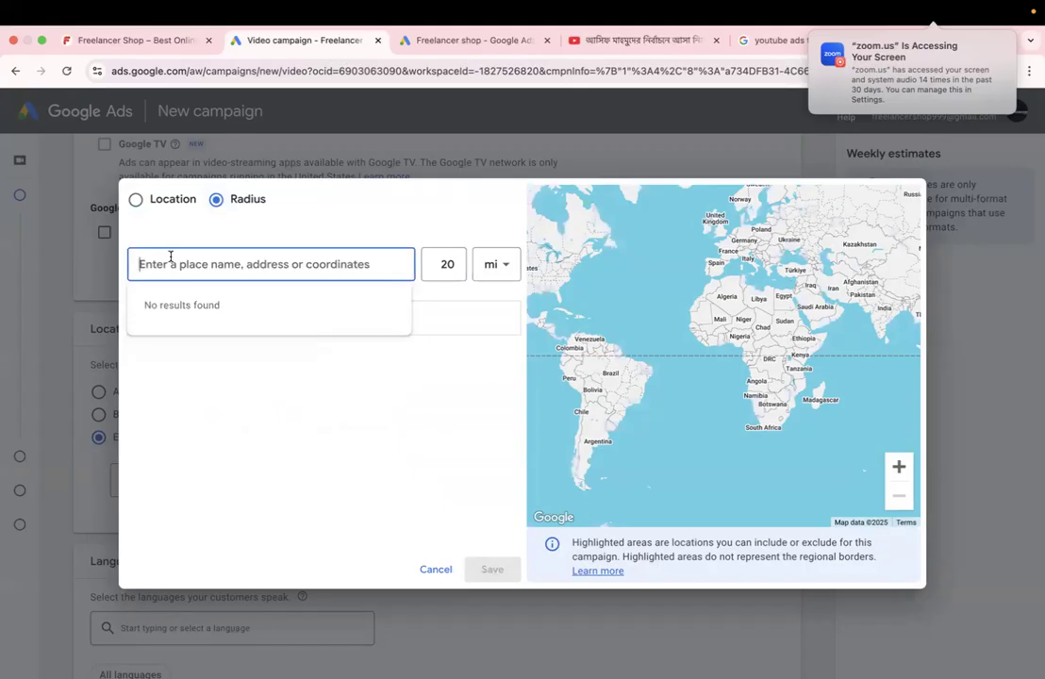
pyautogui.write('chi')
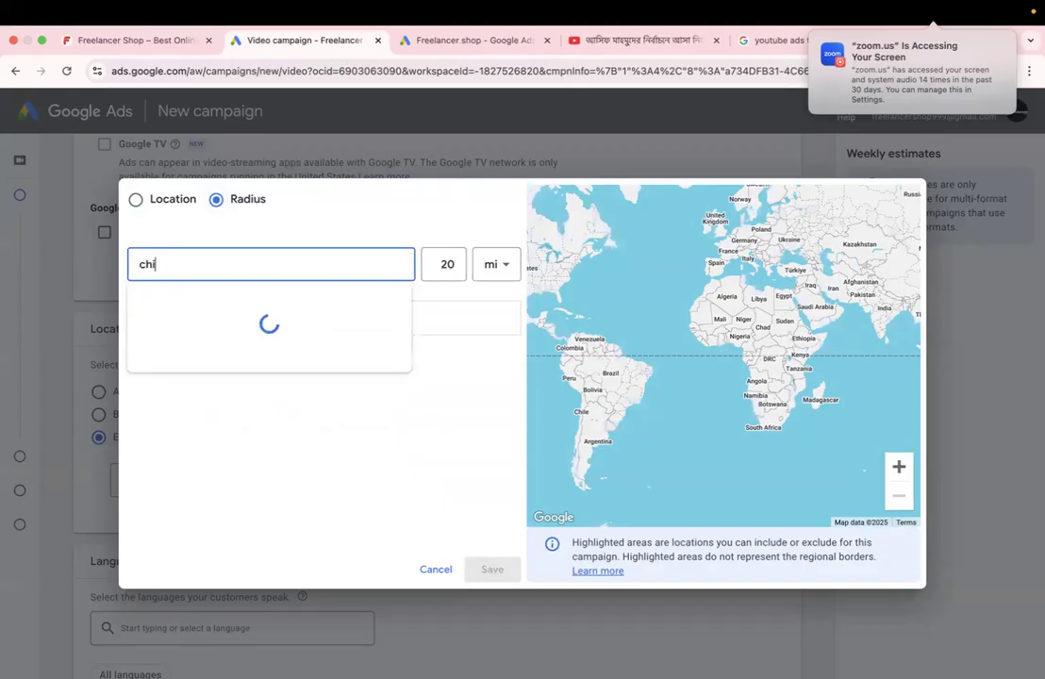
pyautogui.write('n')
pyautogui.press('BackSpace')
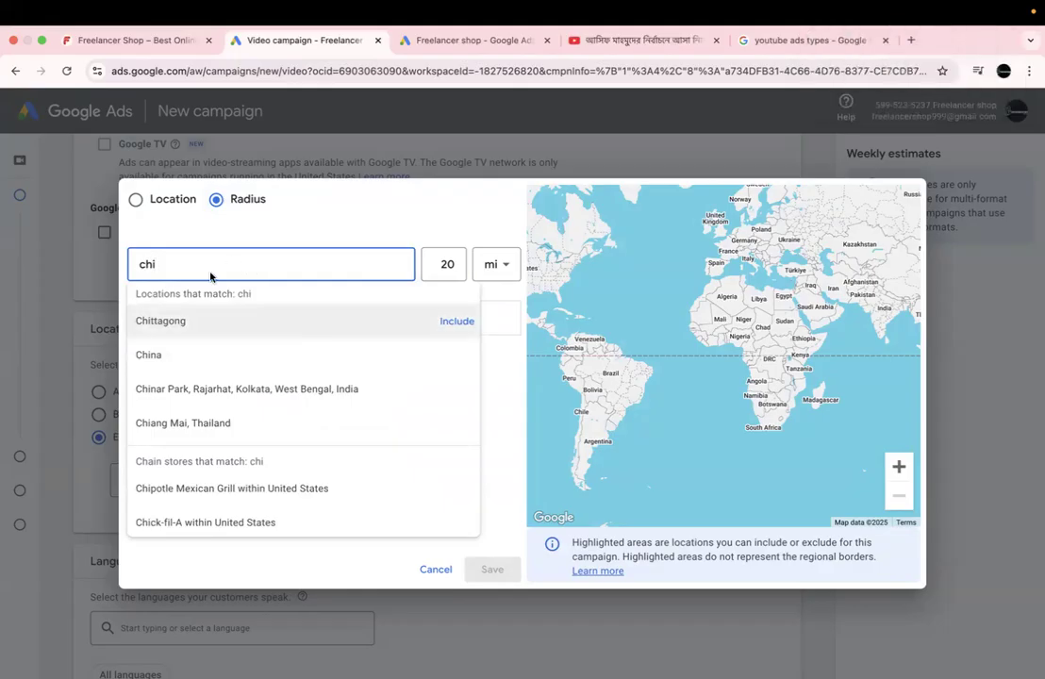
pyautogui.write('ttagong')
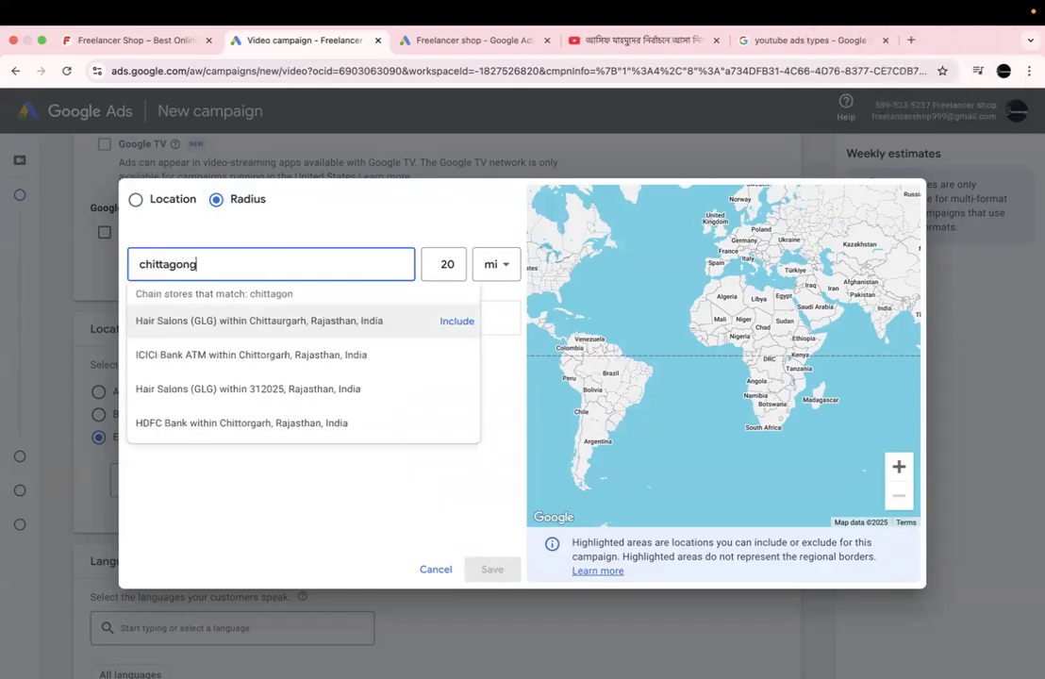
pyautogui.click(452, 326)
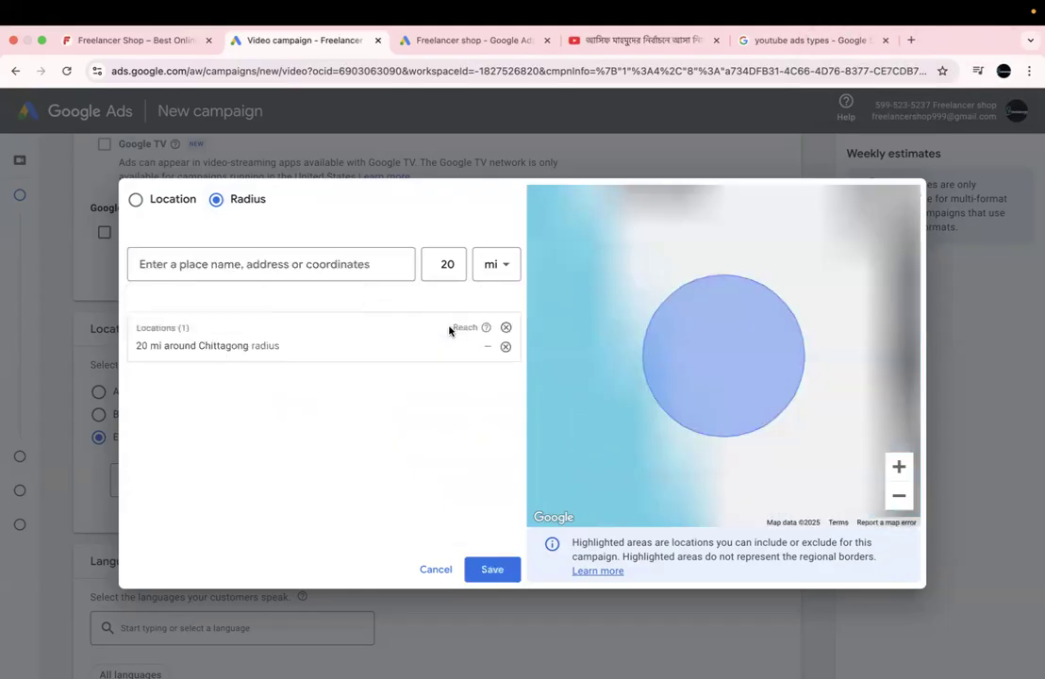
# Step: Remove the 20 mi radius around Chittagong from the targeted locations
pyautogui.scroll(-5, 758, 350)
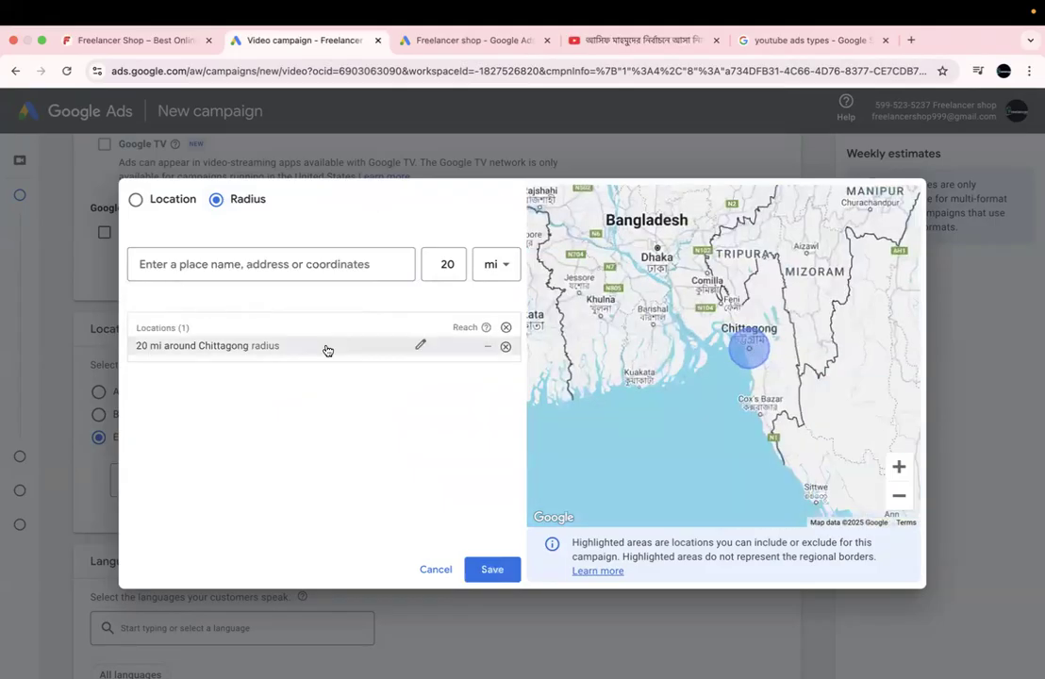
pyautogui.click(506, 327)
pyautogui.click(247, 264)
# Step: Switch to Location targeting, find Bangladesh and include the whole country
pyautogui.click(136, 199)
pyautogui.click(218, 265)
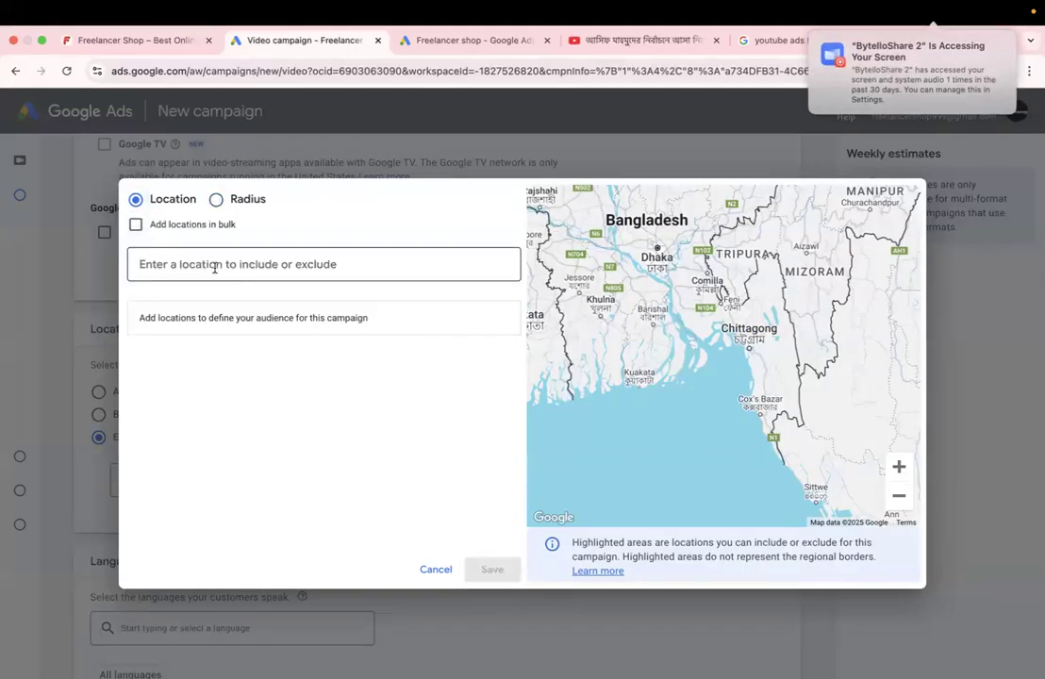
pyautogui.write('bangladesh')
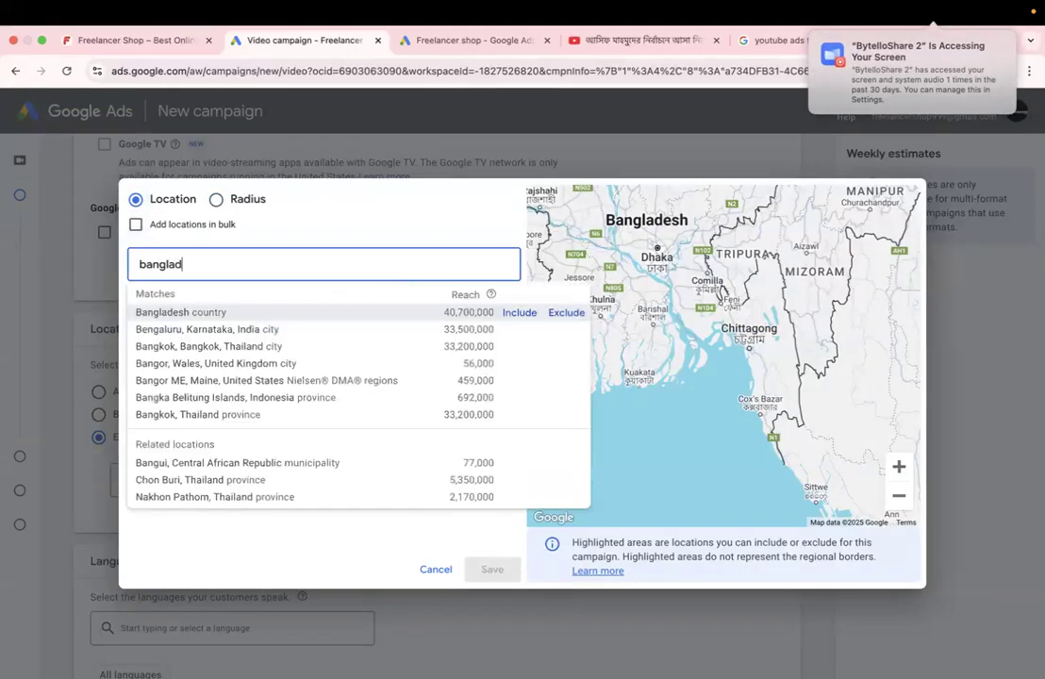
pyautogui.click(524, 312)
# Step: Find Chittagong and exclude Chittagong Division, Bangladesh from the targeting
pyautogui.write('c')
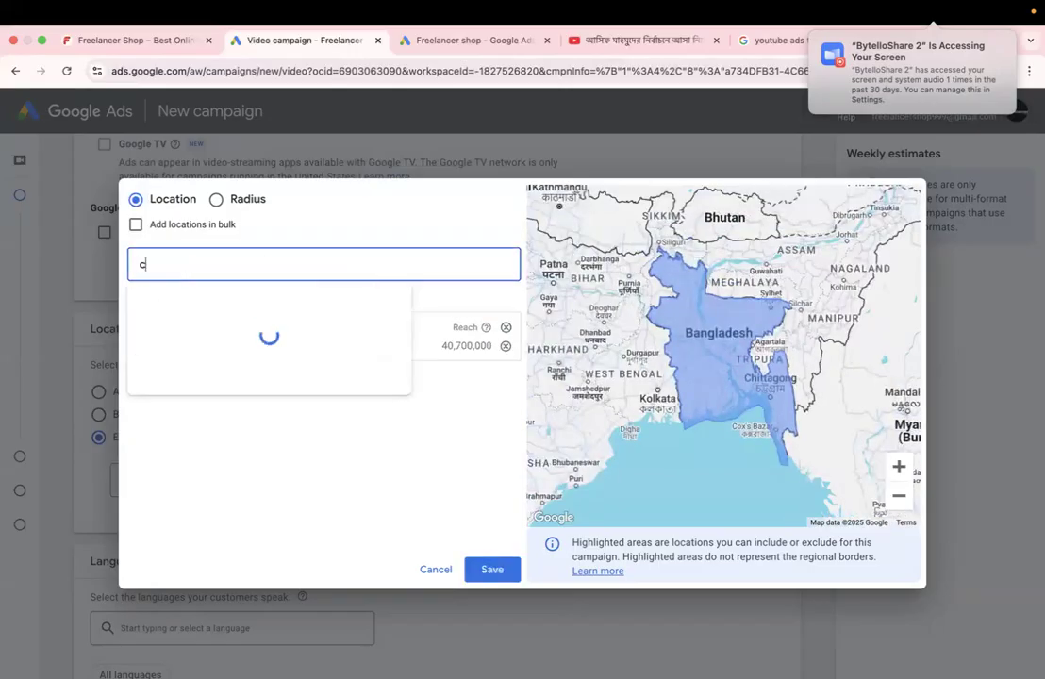
pyautogui.write('hittagong')
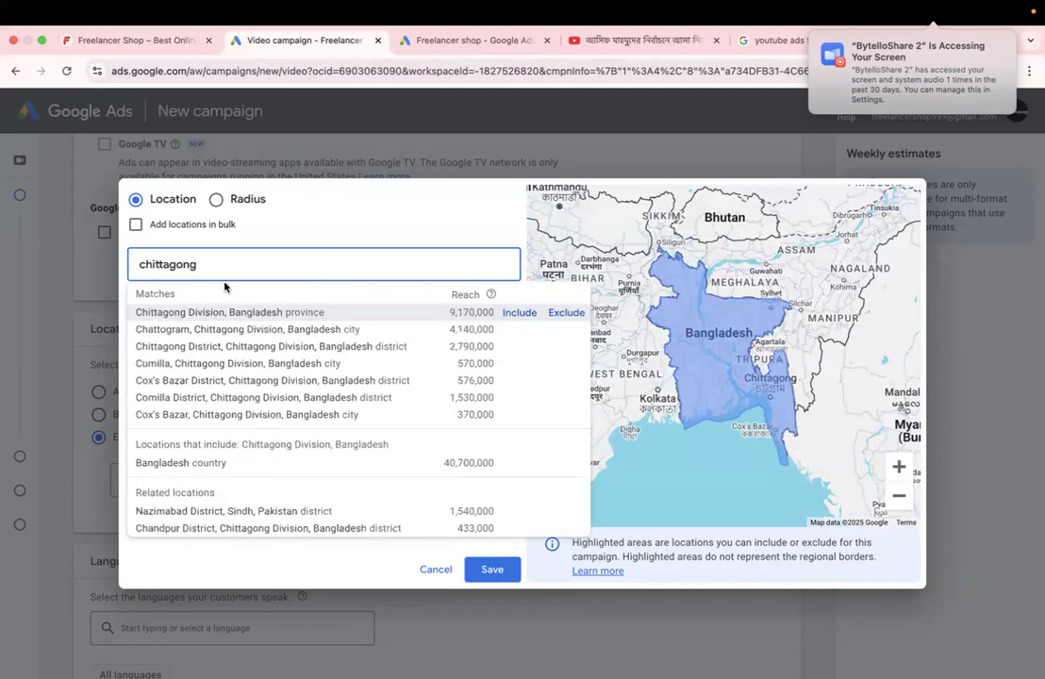
pyautogui.click(567, 315)
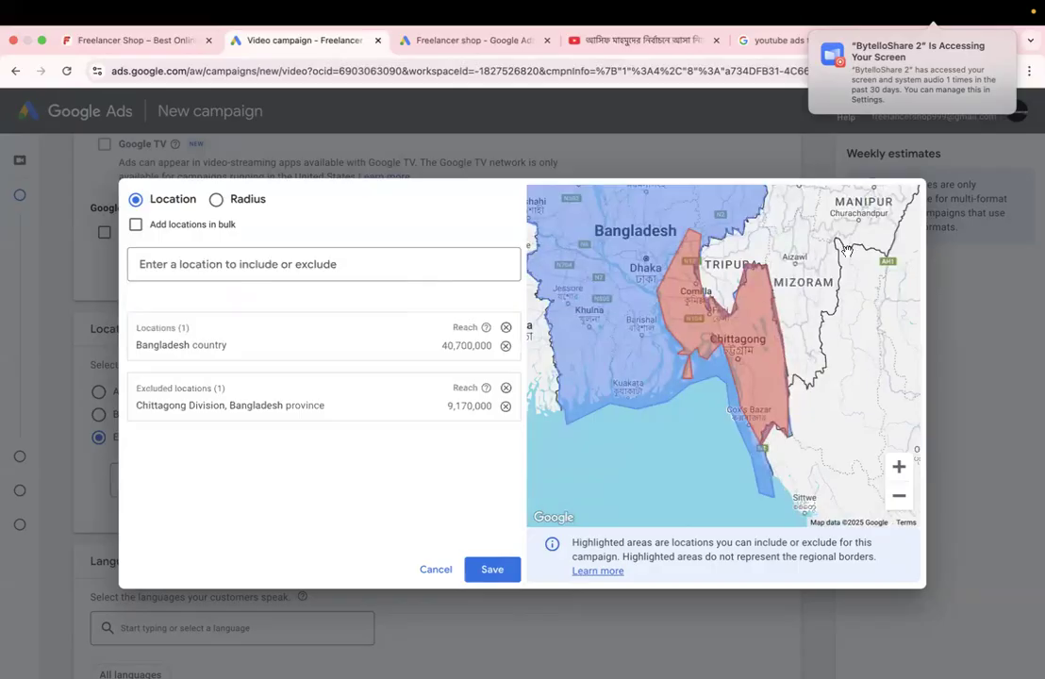
# Step: Examine the excluded Chittagong area on the map and remove Chittagong Division from the excluded locations
pyautogui.scroll(2, 733, 354)
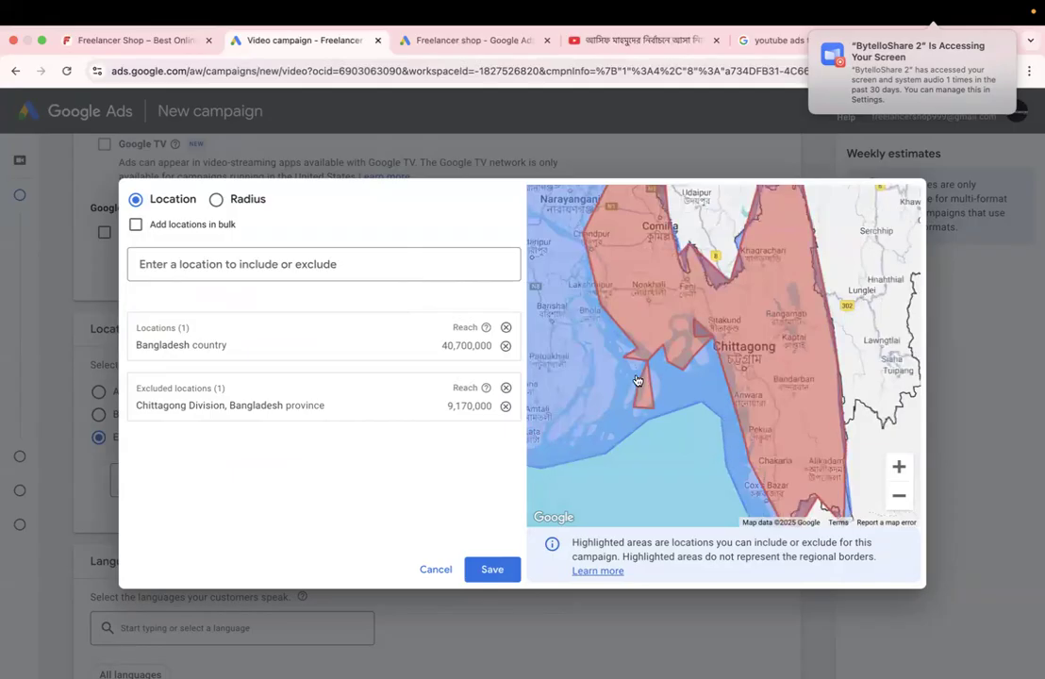
pyautogui.scroll(3, 637, 380)
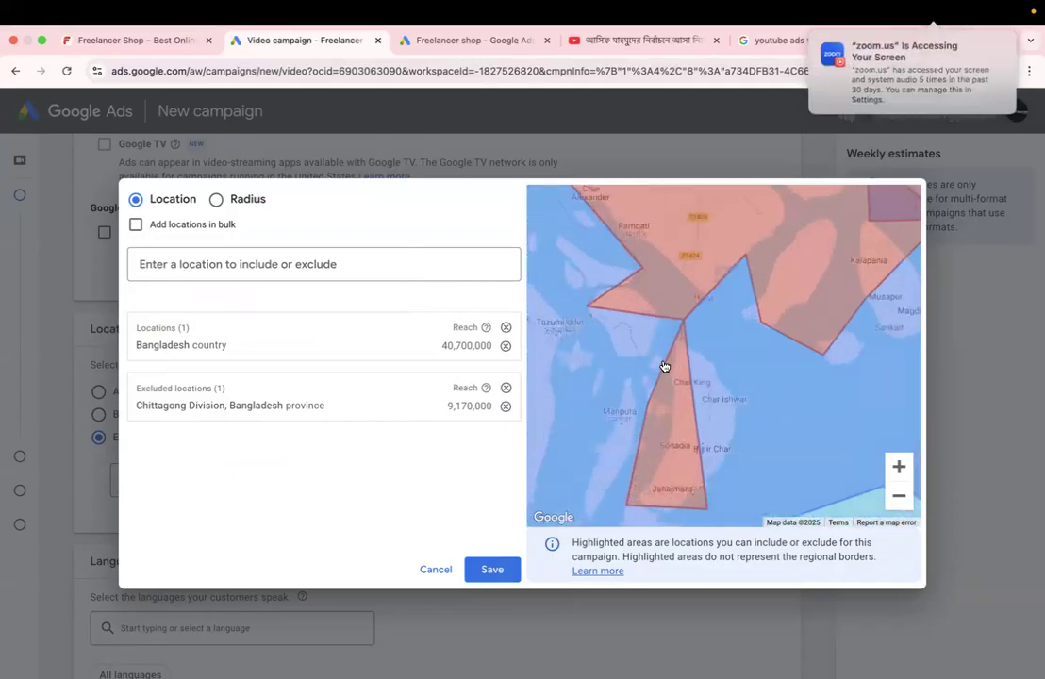
pyautogui.scroll(-3, 664, 366)
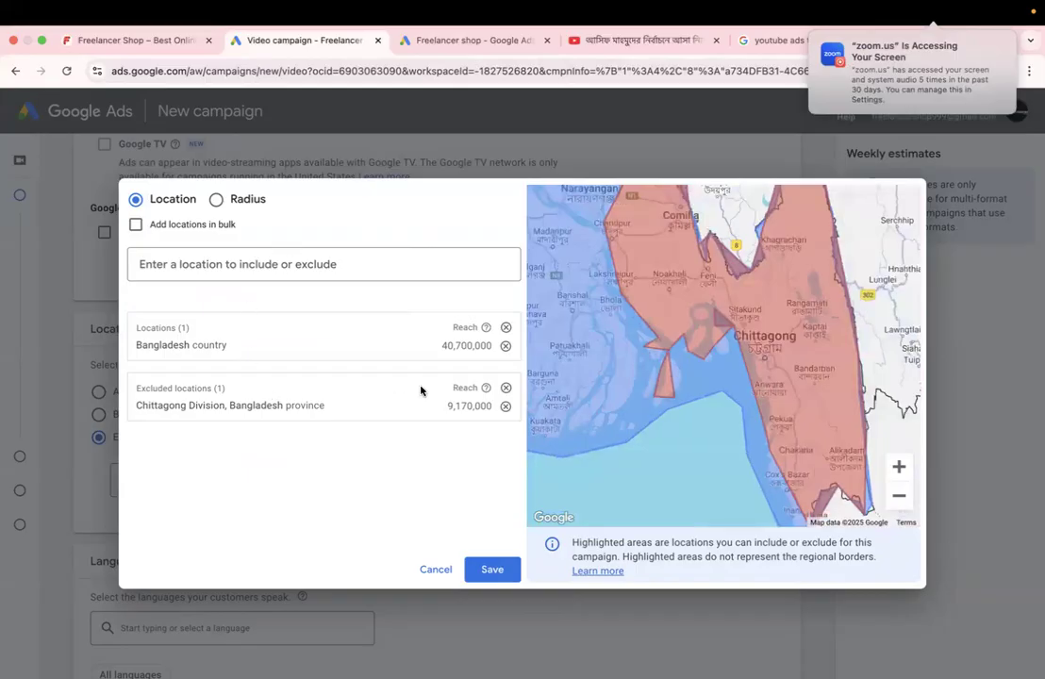
pyautogui.click(506, 406)
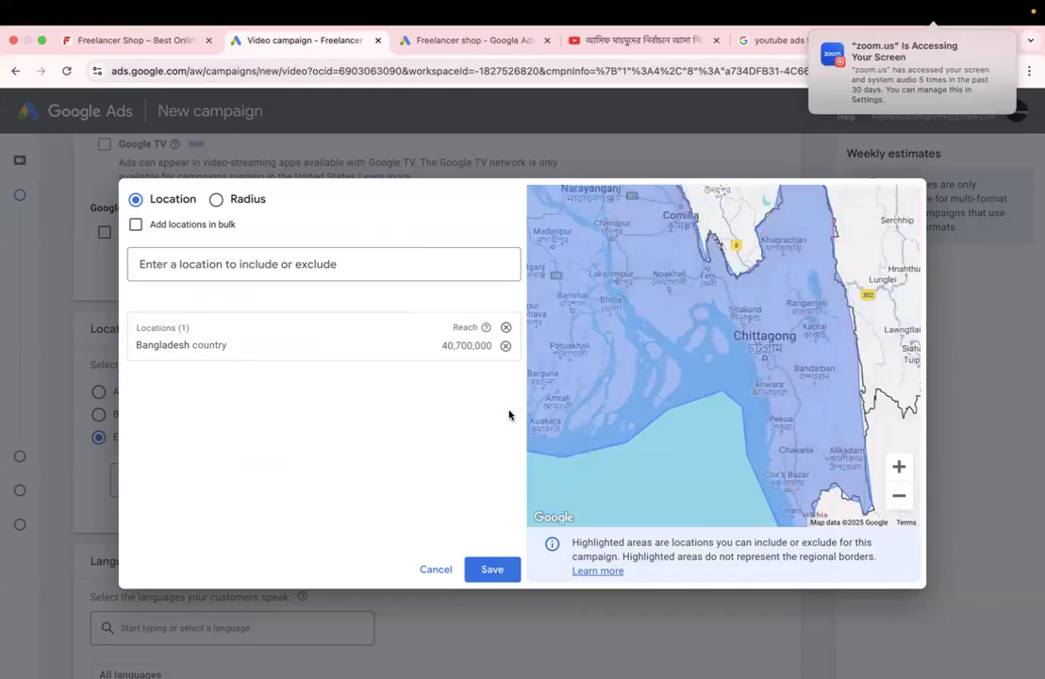
# Step: Find Comilla and exclude the city of Cumilla, Chittagong Division, Bangladesh from the targeting
pyautogui.click(143, 262)
pyautogui.write('cm')
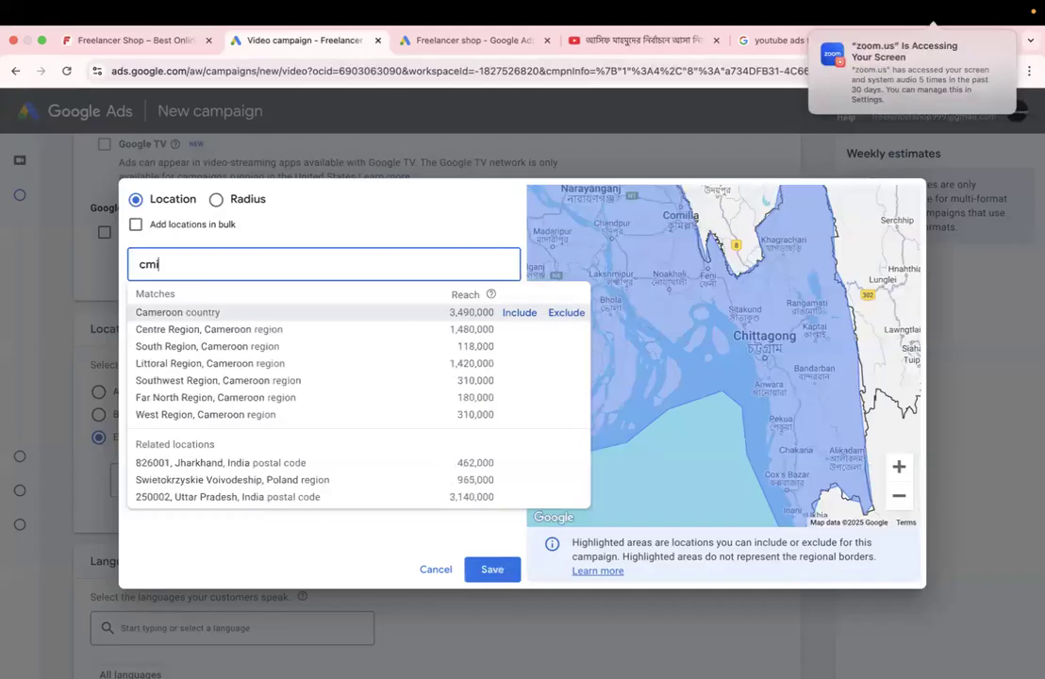
pyautogui.press('BackSpace')
pyautogui.write('omilla')
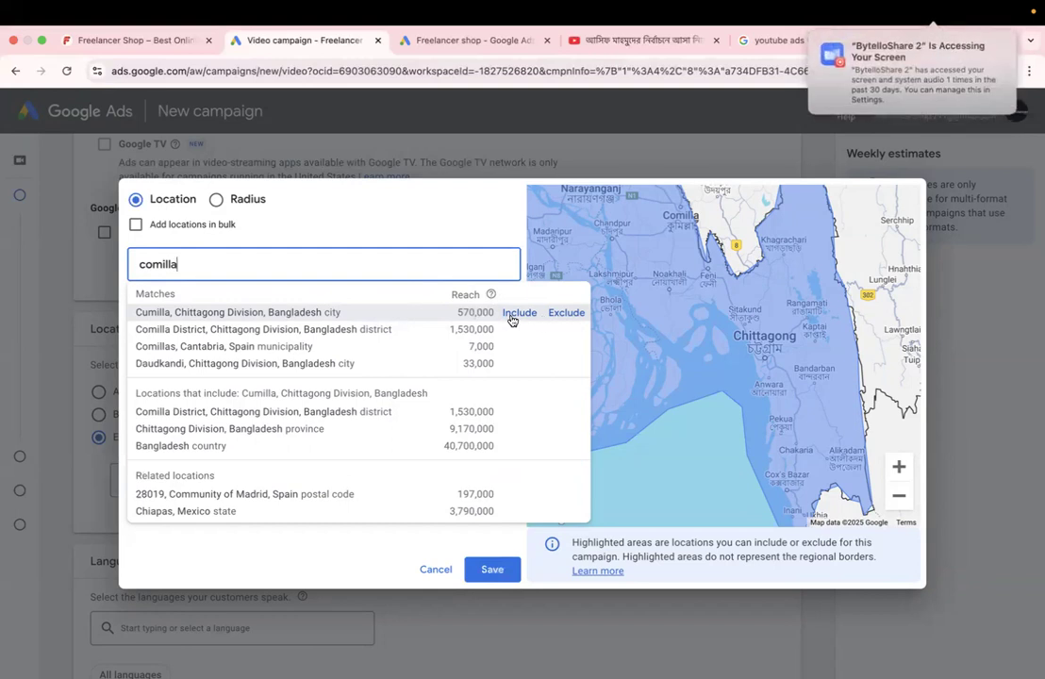
pyautogui.click(564, 312)
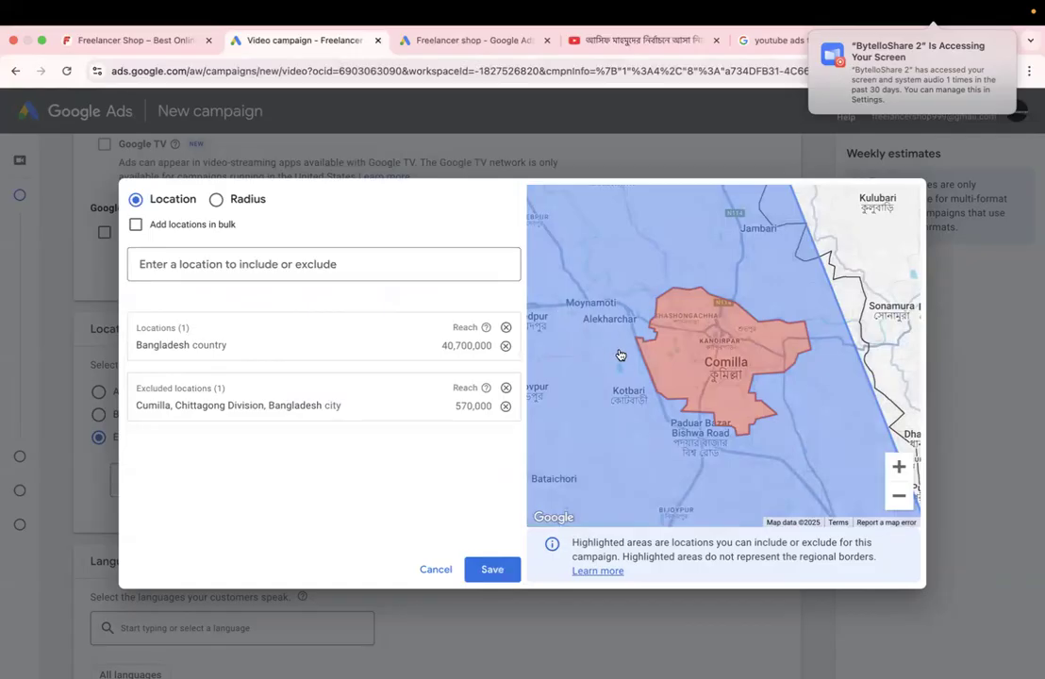
pyautogui.moveTo(630, 363); pyautogui.dragTo(602, 341)
pyautogui.scroll(-5, 603, 340)
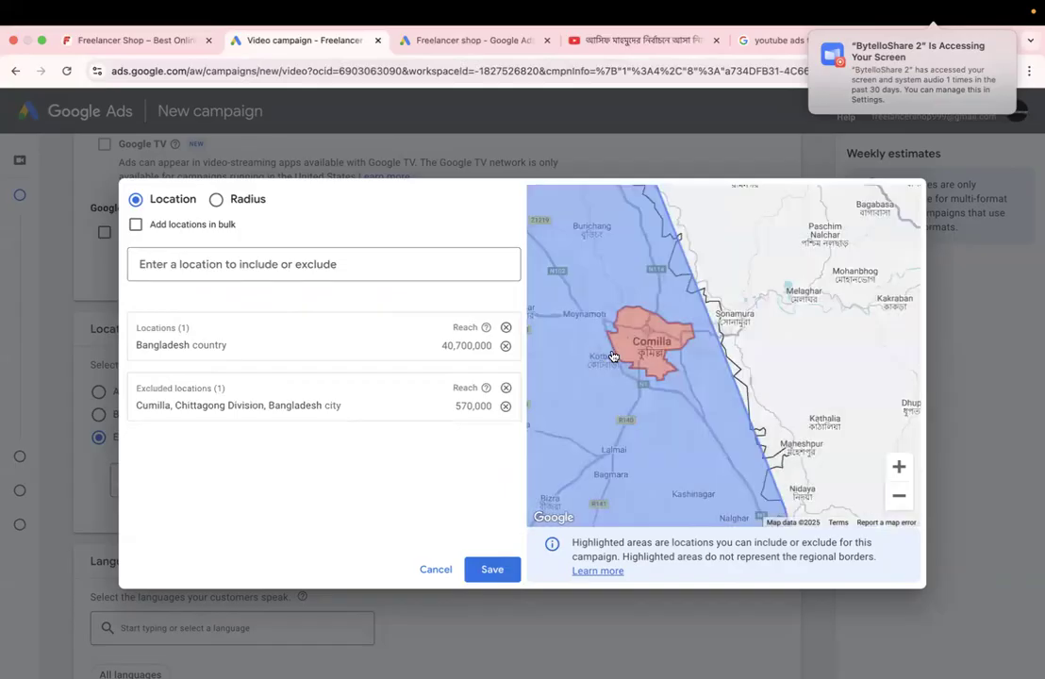
pyautogui.scroll(-3, 613, 356)
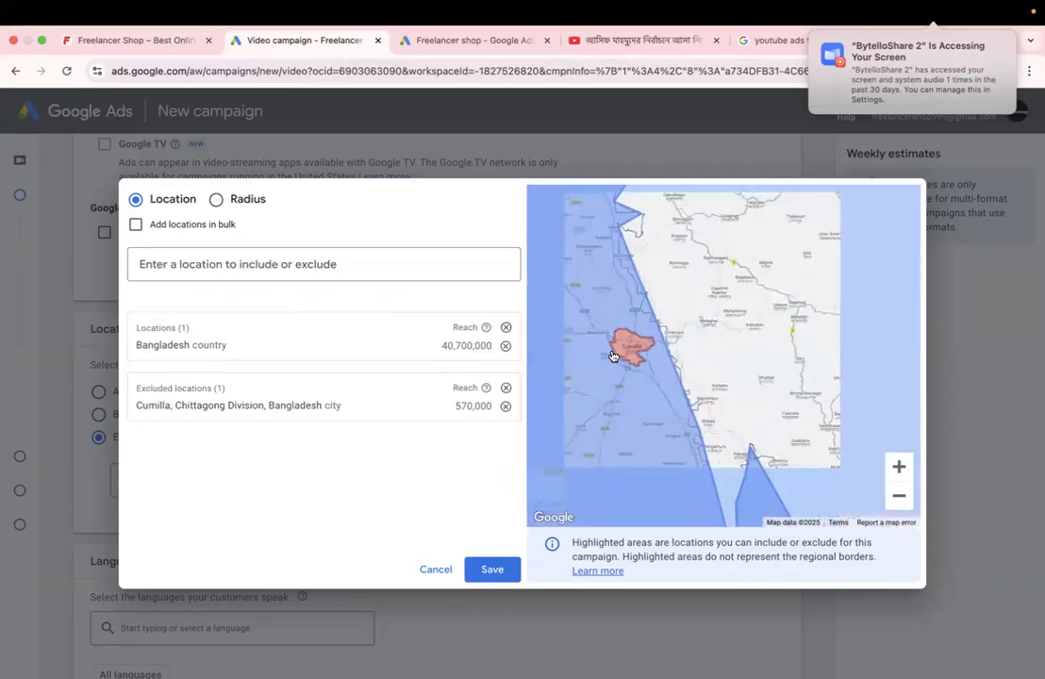
pyautogui.moveTo(636, 355); pyautogui.dragTo(708, 341)
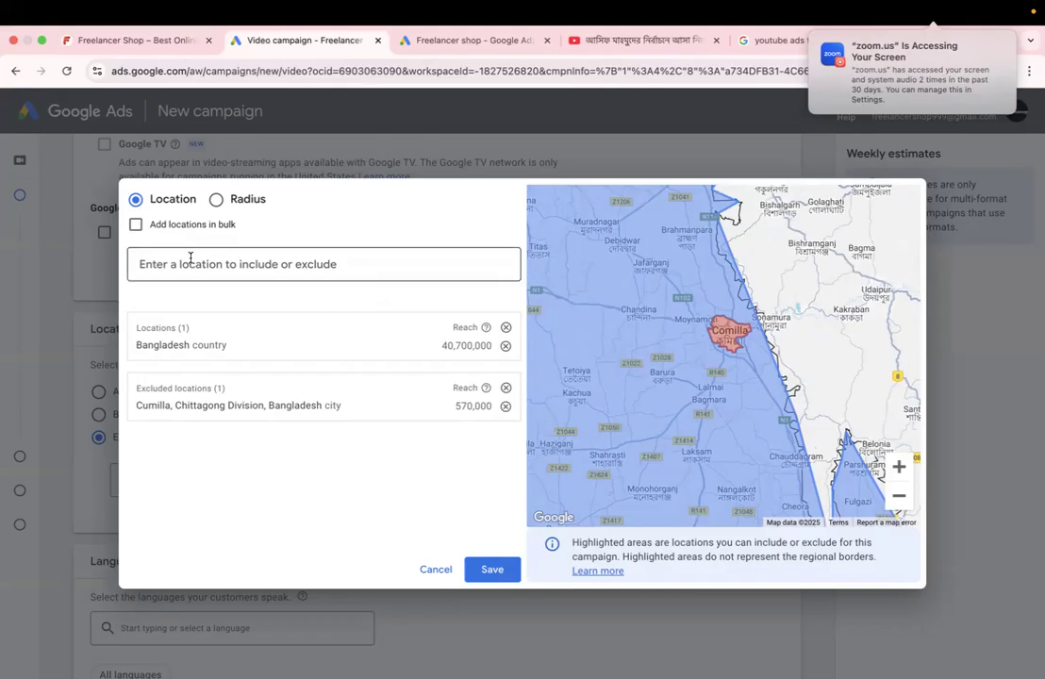
# Step: Switch to Radius targeting and search for Comilla to review the matching places, keeping the browser window in full screen
pyautogui.click(216, 202)
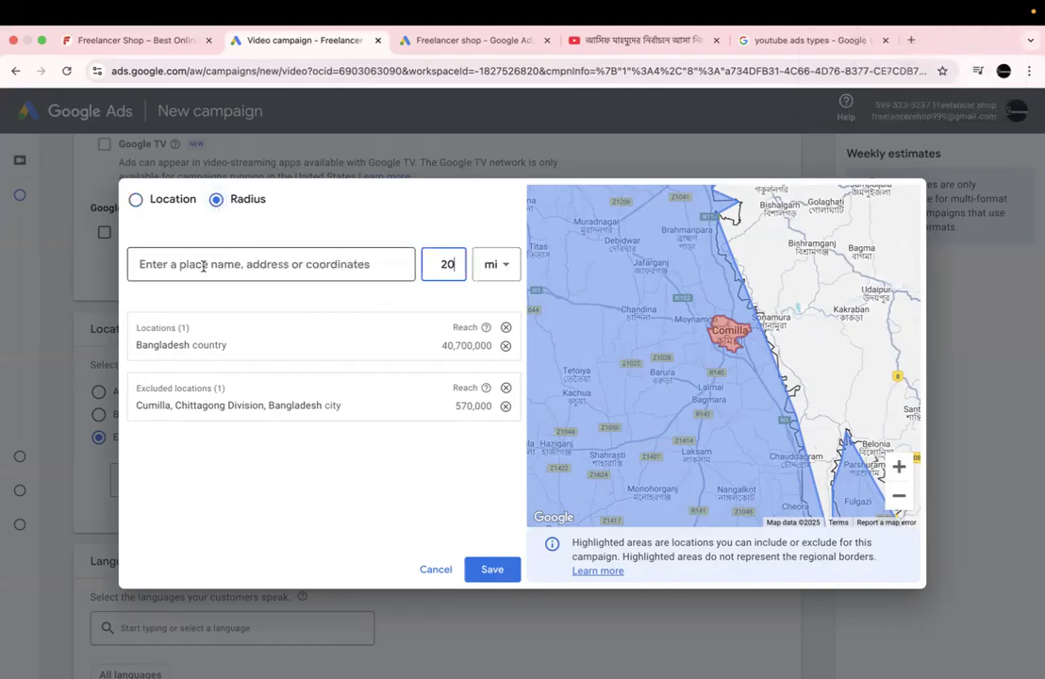
pyautogui.click(204, 266)
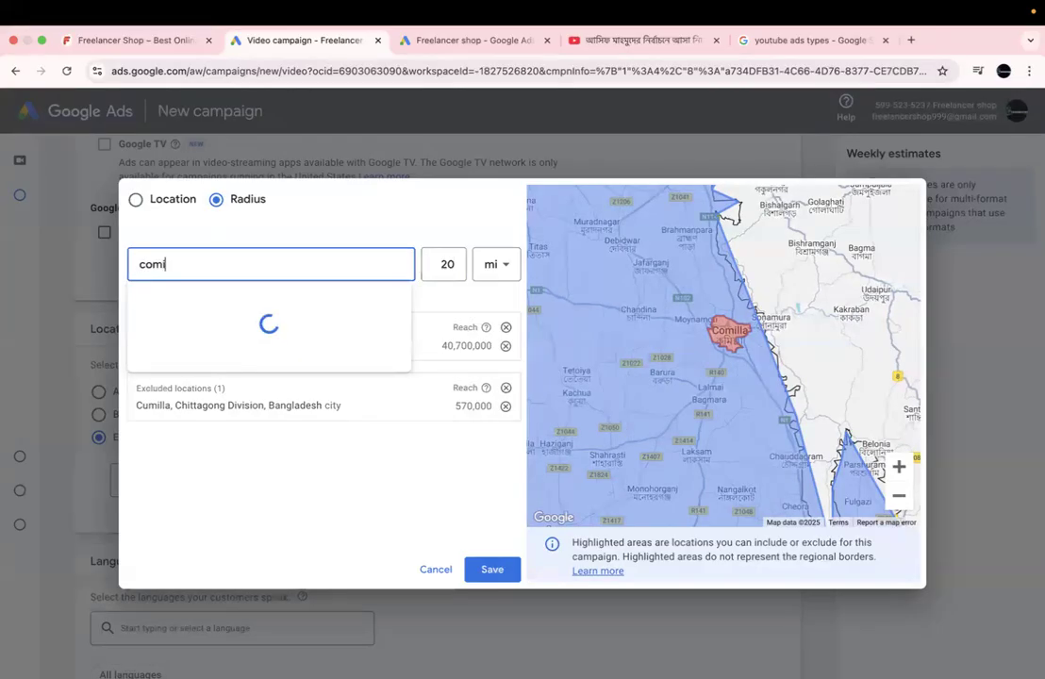
pyautogui.write('illa')
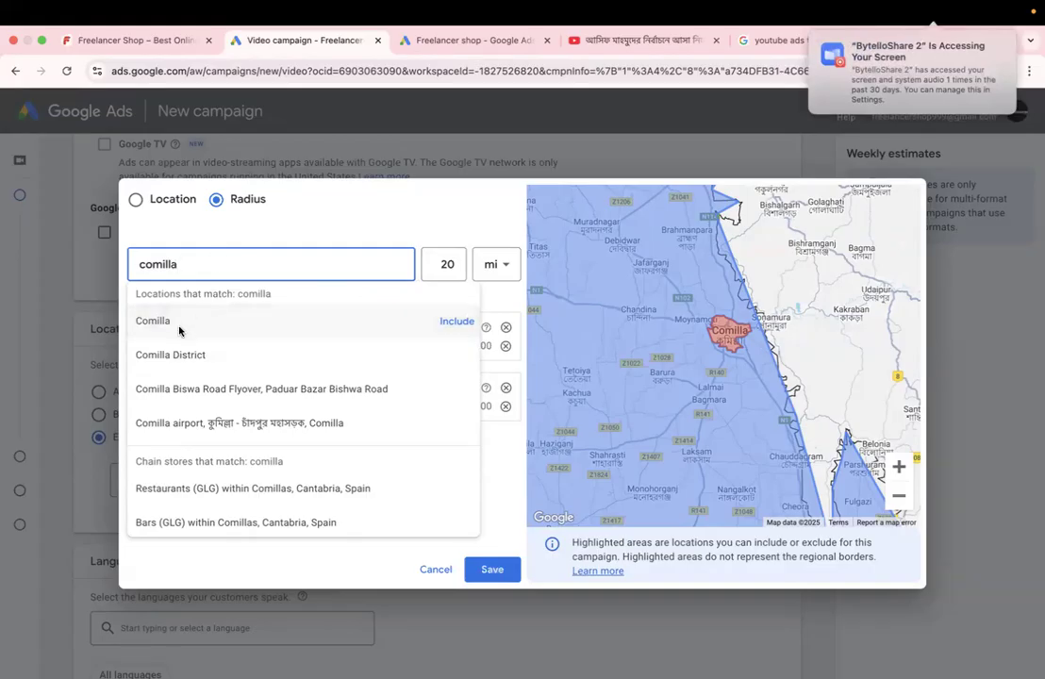
pyautogui.rightClick(334, 328)
pyautogui.click(334, 329)
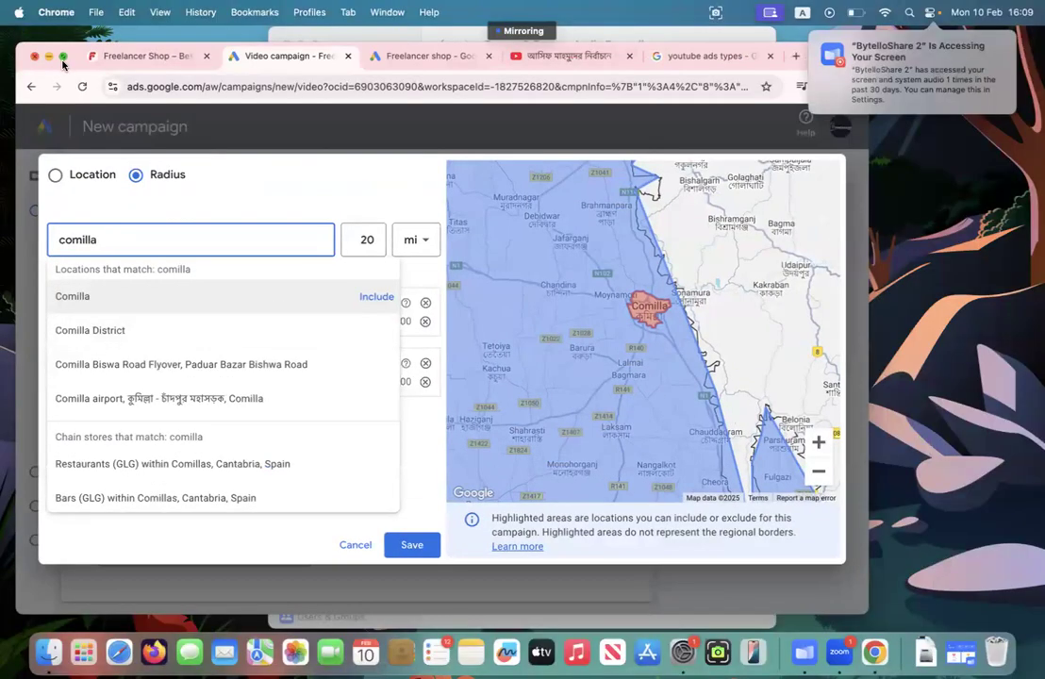
pyautogui.click(63, 58)
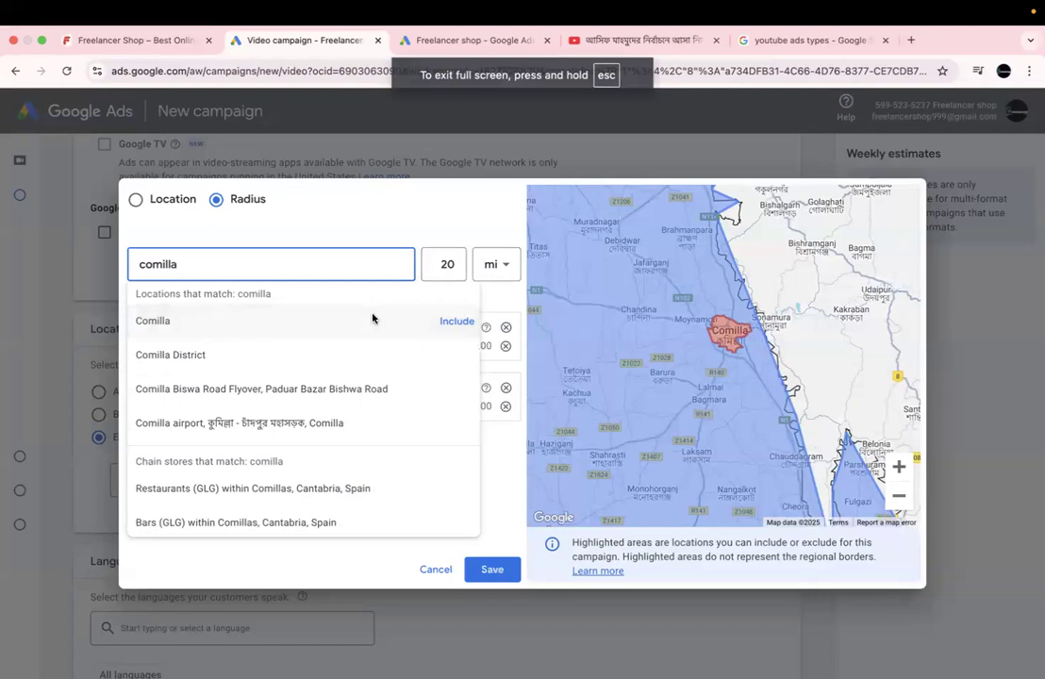
# Step: Switch back to Location targeting and examine the excluded Cumilla area more closely on the map
pyautogui.click(136, 201)
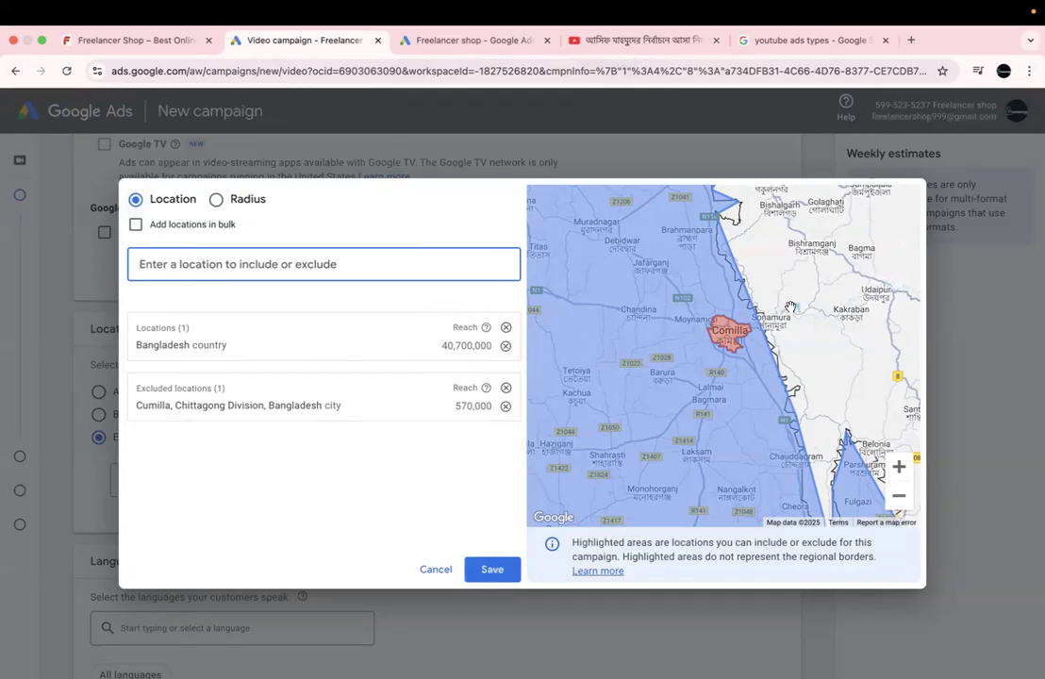
pyautogui.click(898, 471)
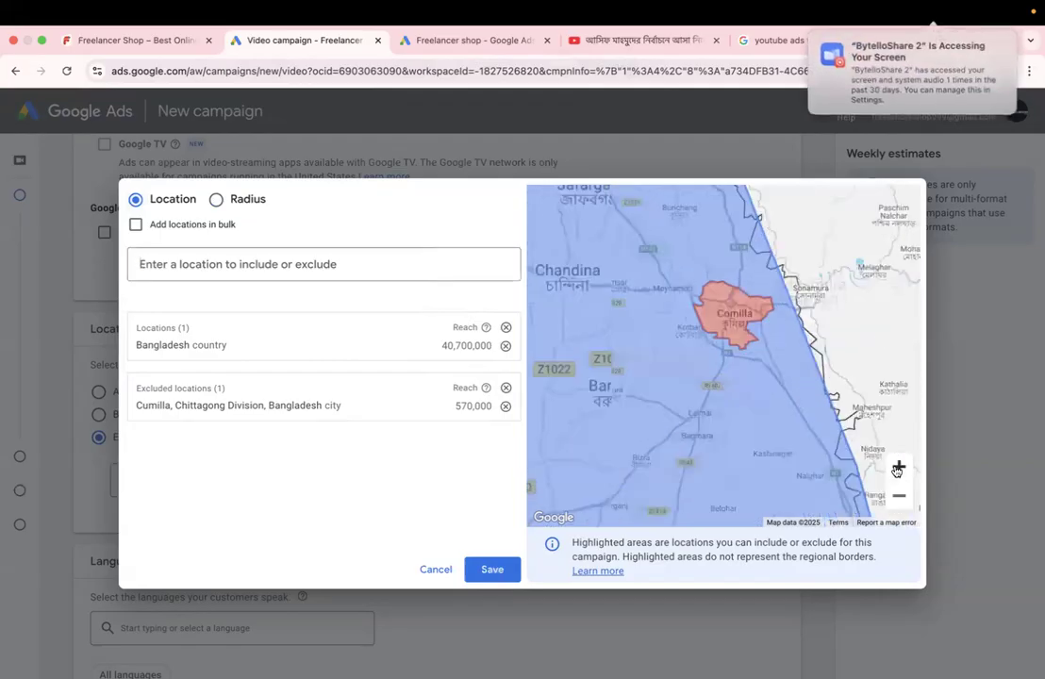
# Step: Remove Cumilla from the excluded locations and save the targeting with only Bangladesh included
pyautogui.scroll(-2, 740, 394)
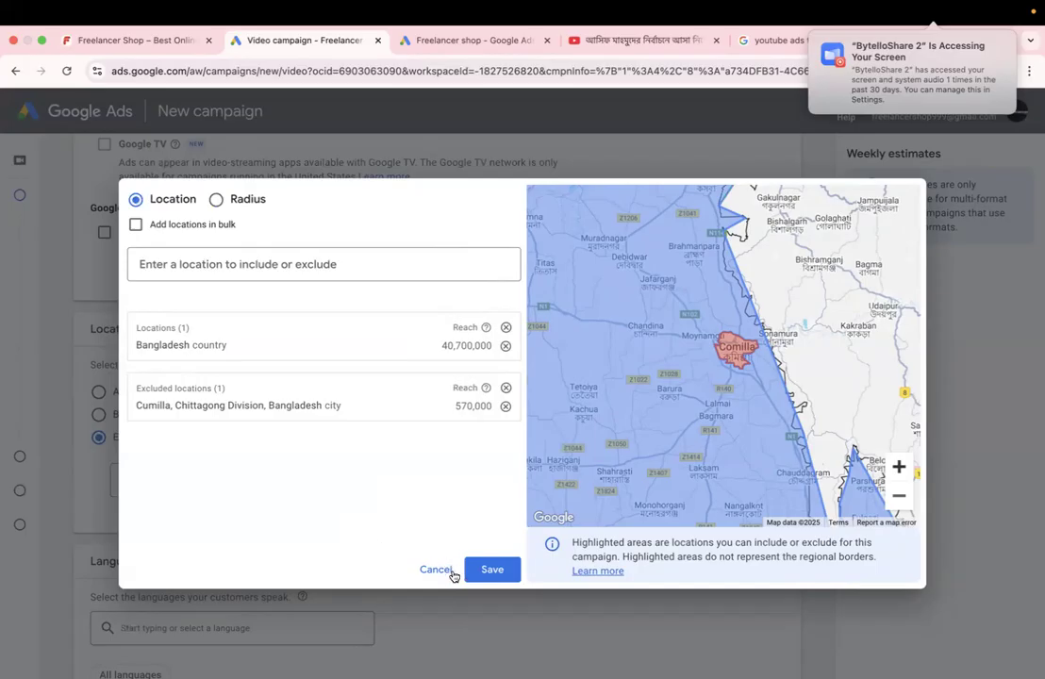
pyautogui.click(507, 407)
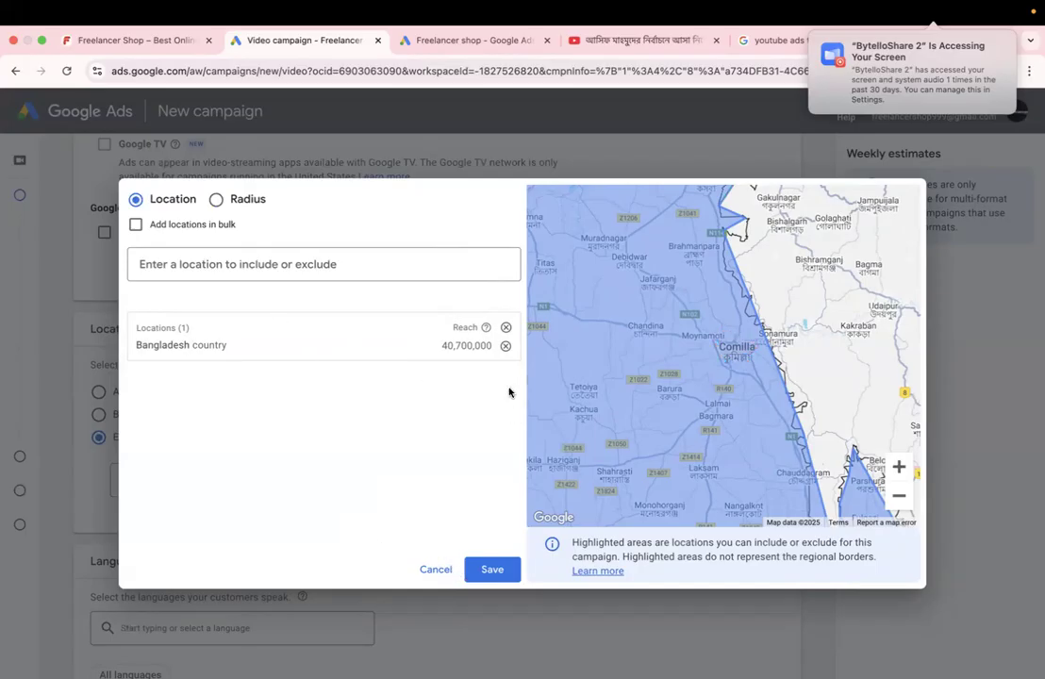
pyautogui.click(492, 570)
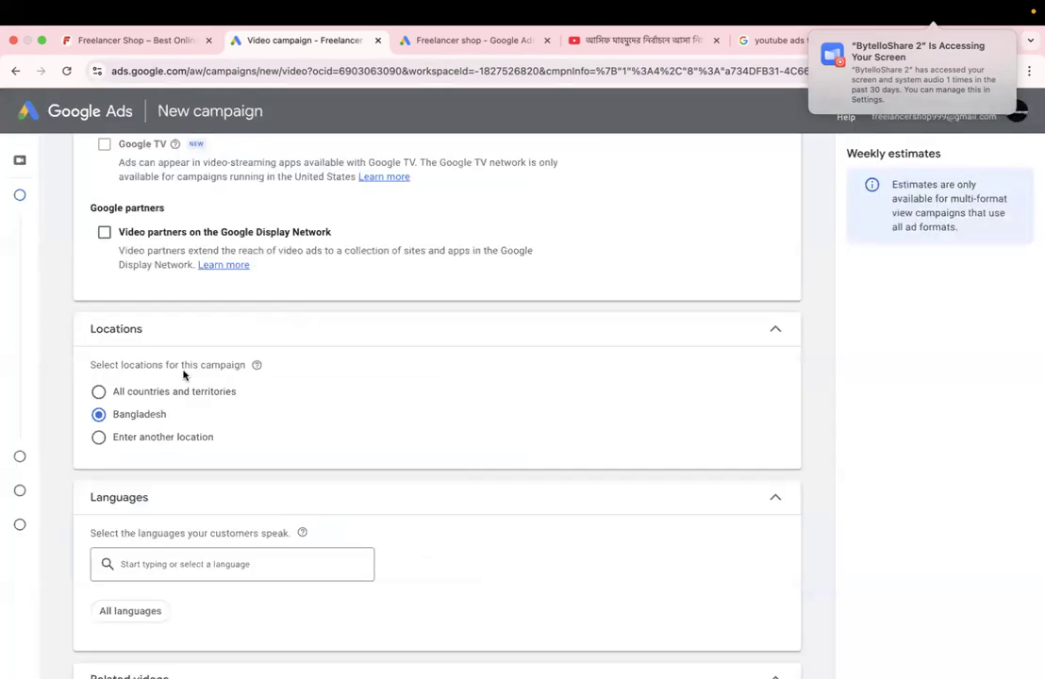
# Step: Set the campaign locations to Enter another location and open the advanced location search
pyautogui.scroll(-3, 184, 374)
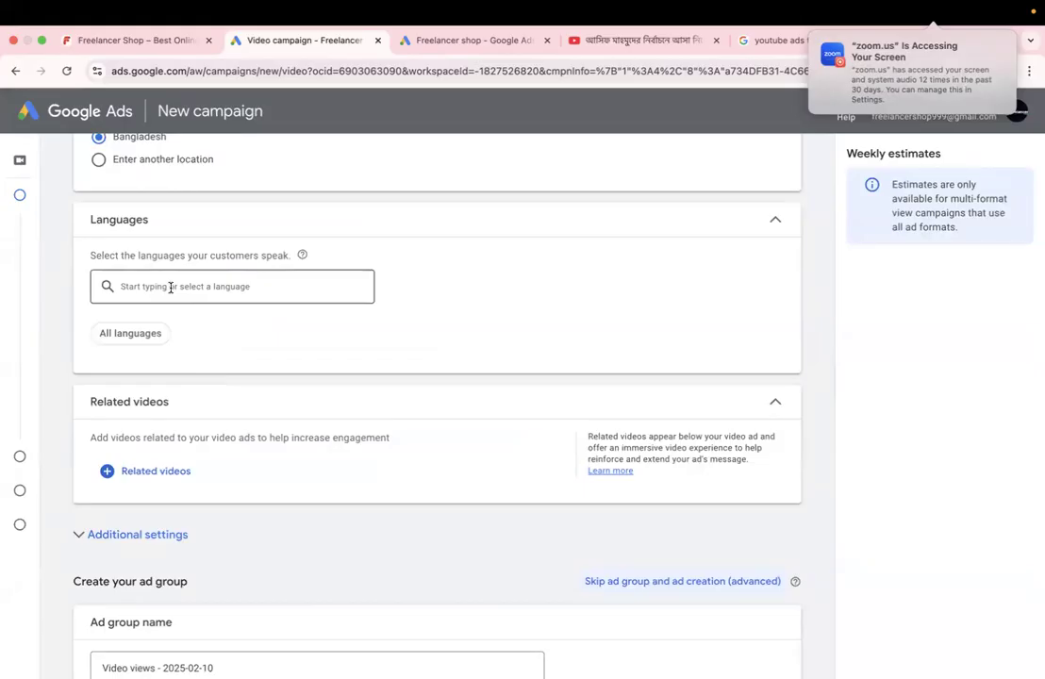
pyautogui.scroll(1, 182, 264)
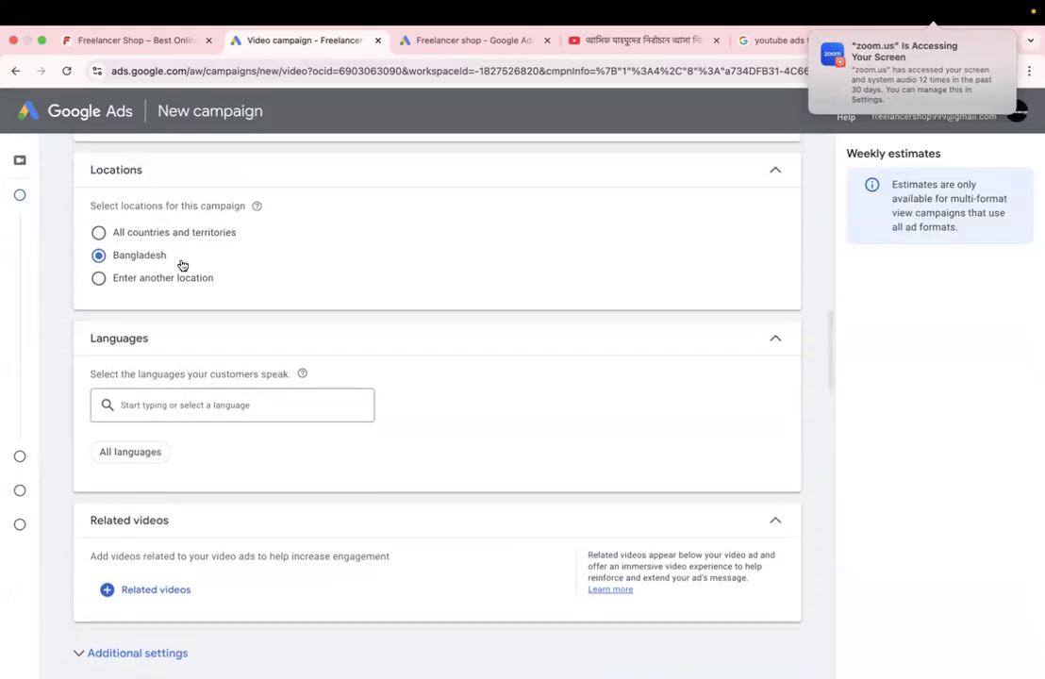
pyautogui.click(99, 291)
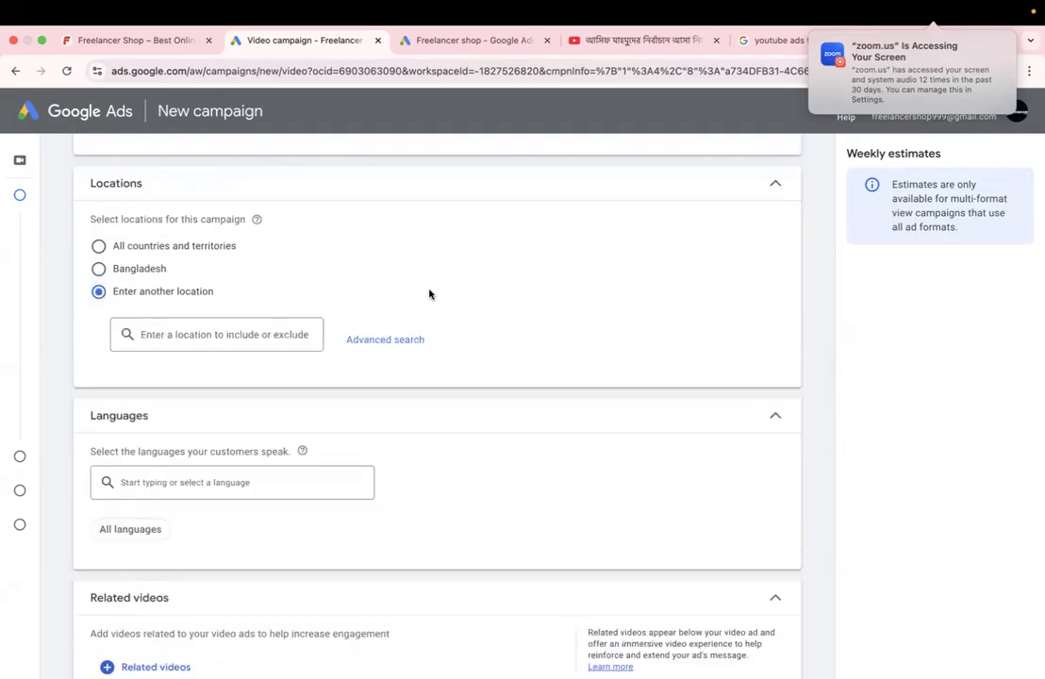
pyautogui.click(373, 344)
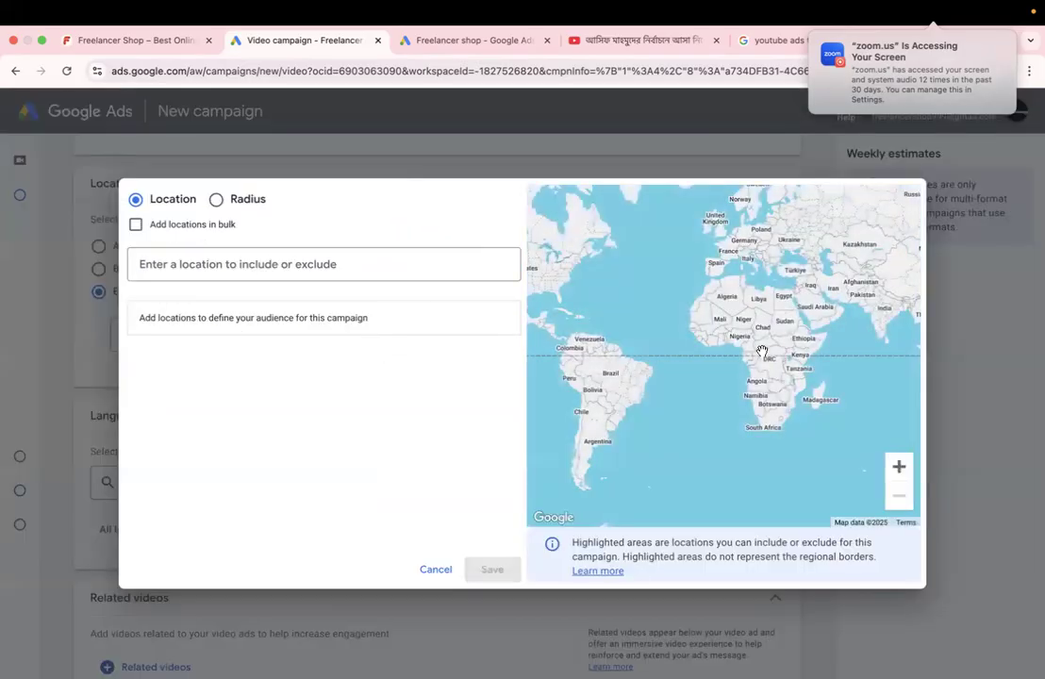
# Step: Examine the location map from Africa across the Middle East to South Asia, looking closely at Nepal and the area around Kathmandu
pyautogui.scroll(2, 762, 351)
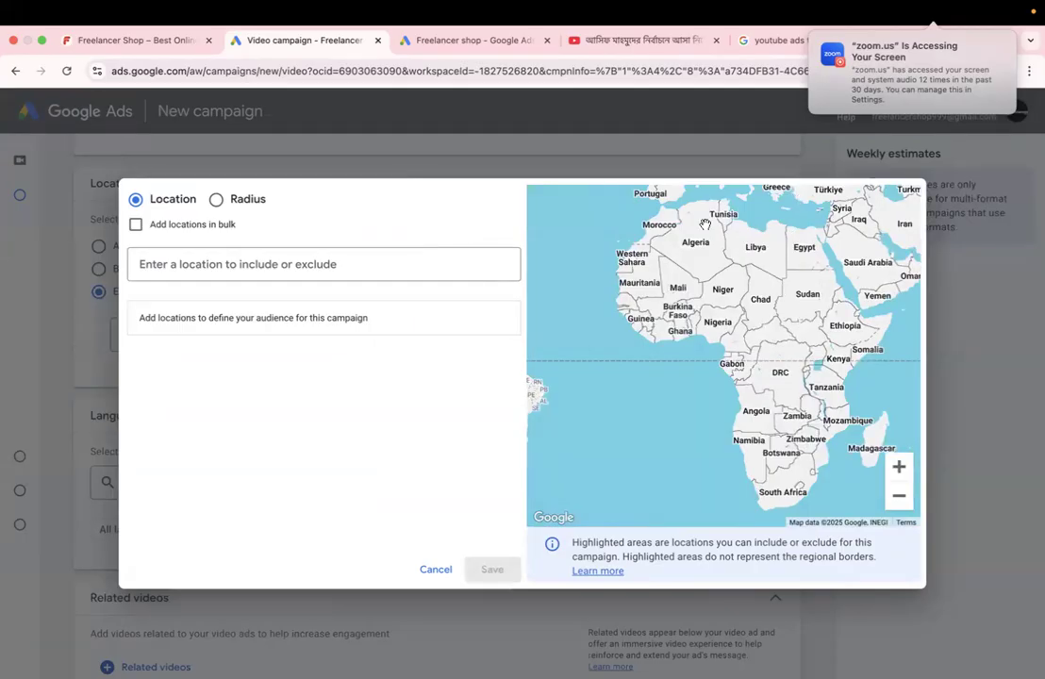
pyautogui.moveTo(567, 187); pyautogui.dragTo(531, 279)
pyautogui.scroll(-2, 727, 349)
pyautogui.scroll(2, 726, 349)
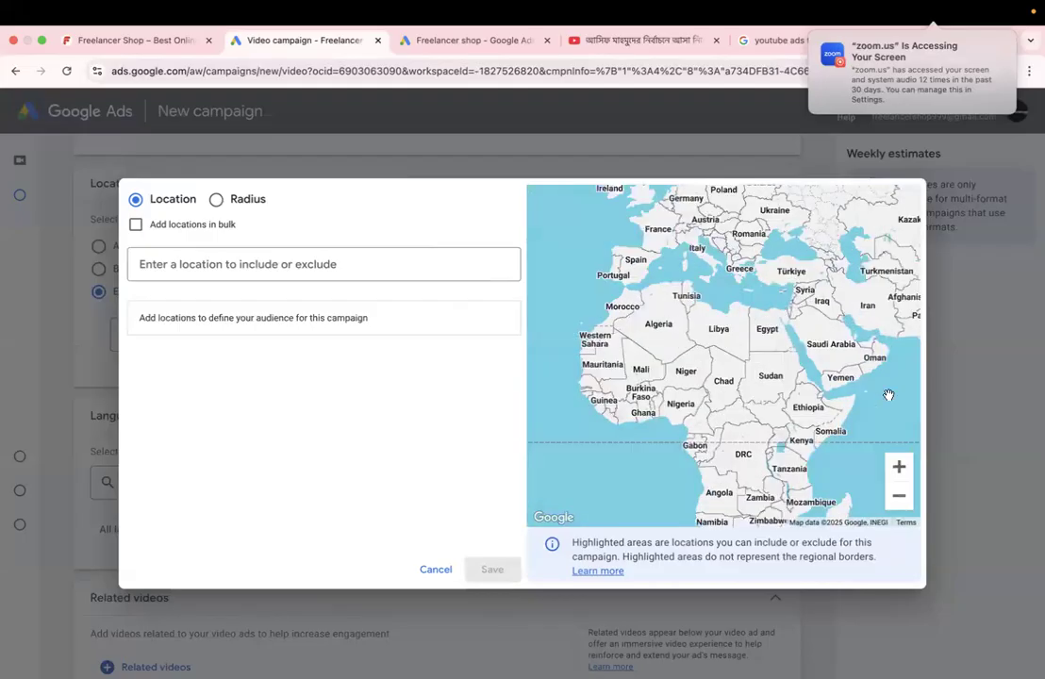
pyautogui.click(898, 466)
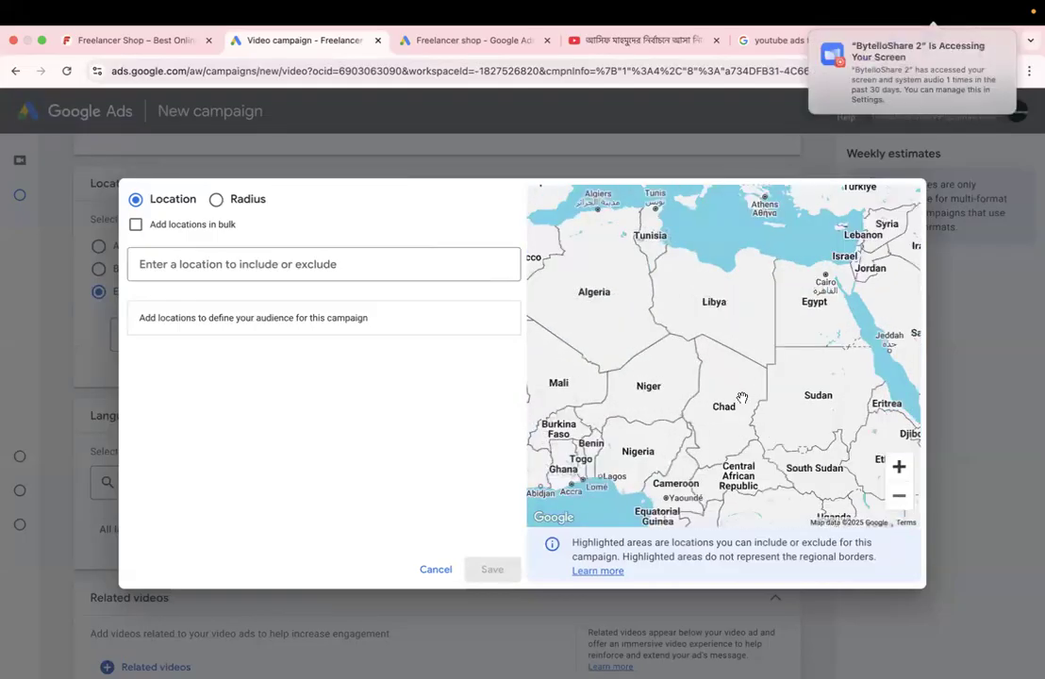
pyautogui.moveTo(888, 335); pyautogui.dragTo(571, 436)
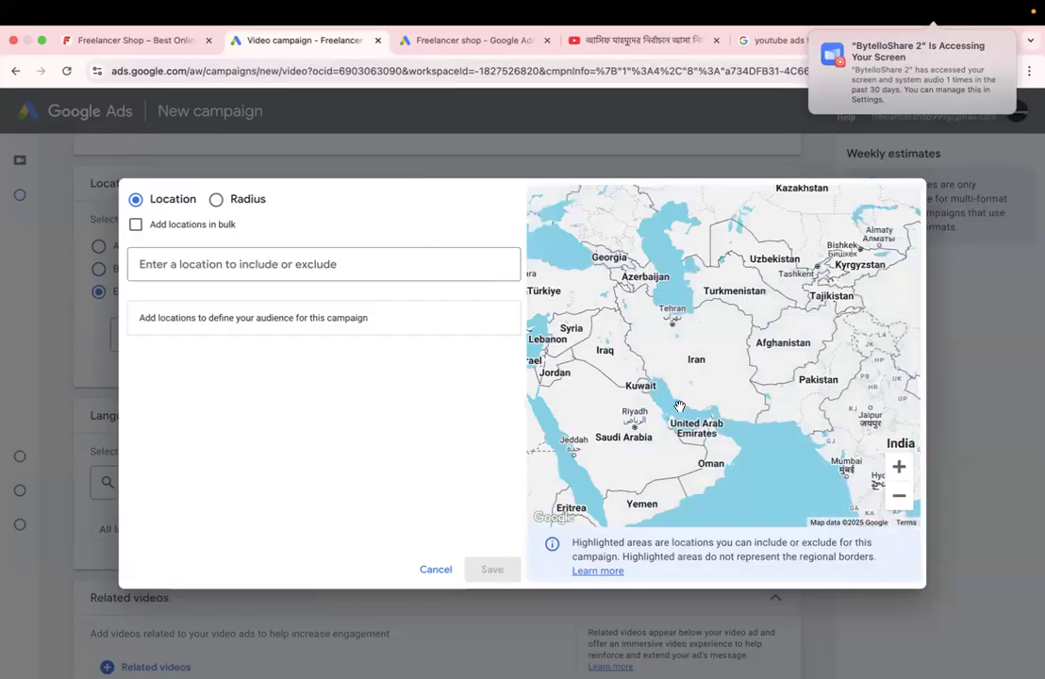
pyautogui.moveTo(731, 376); pyautogui.dragTo(661, 395)
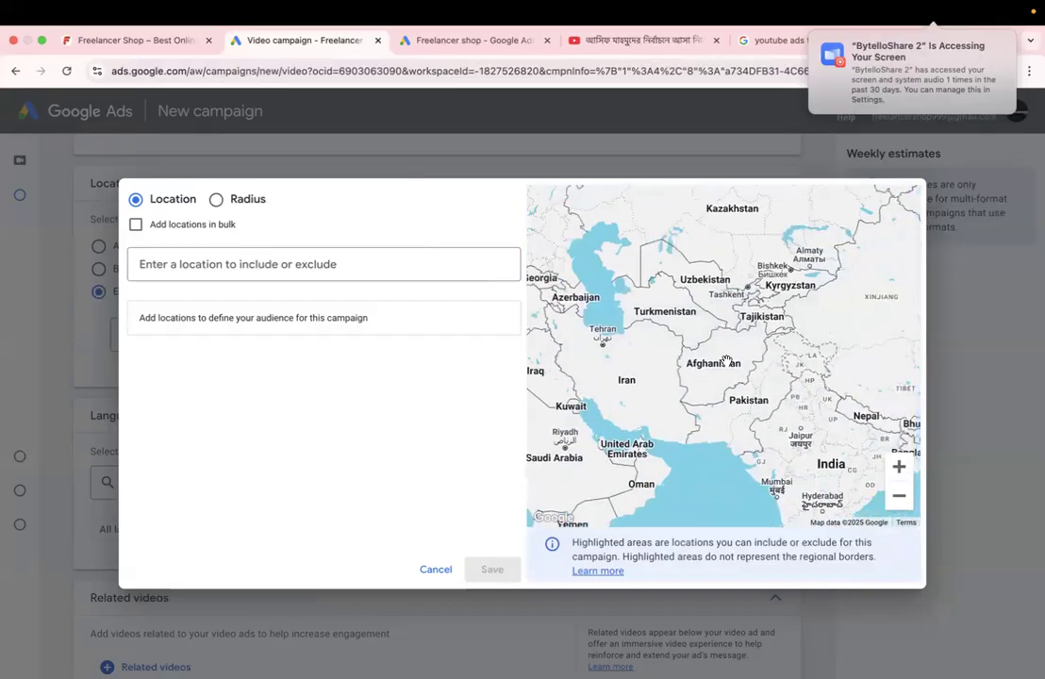
pyautogui.moveTo(766, 345); pyautogui.dragTo(651, 252)
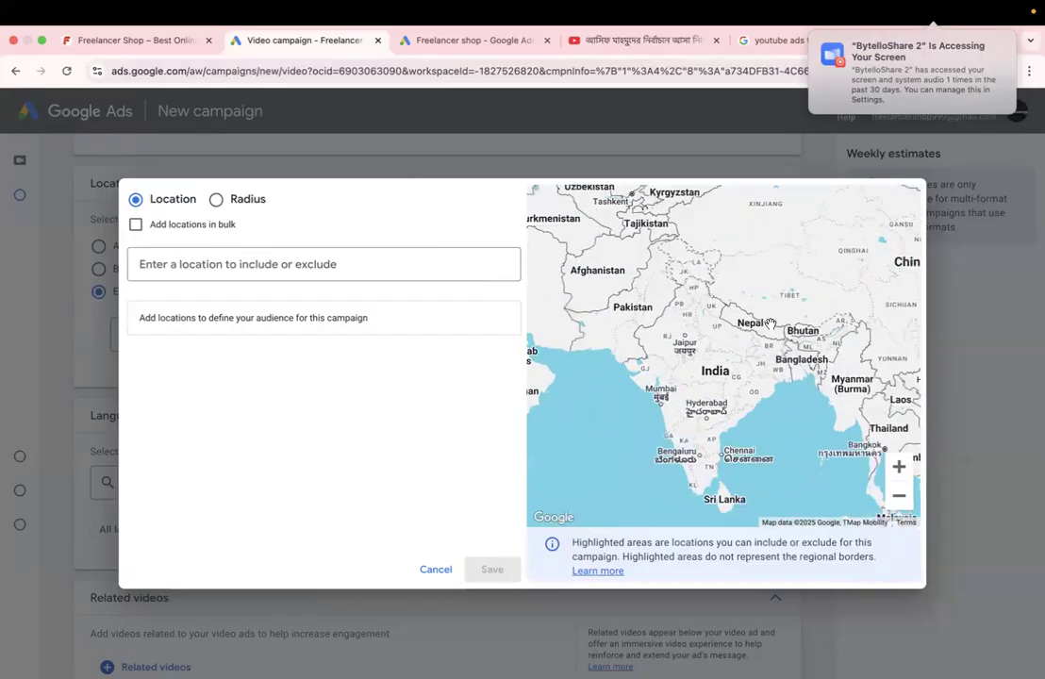
pyautogui.scroll(4, 746, 323)
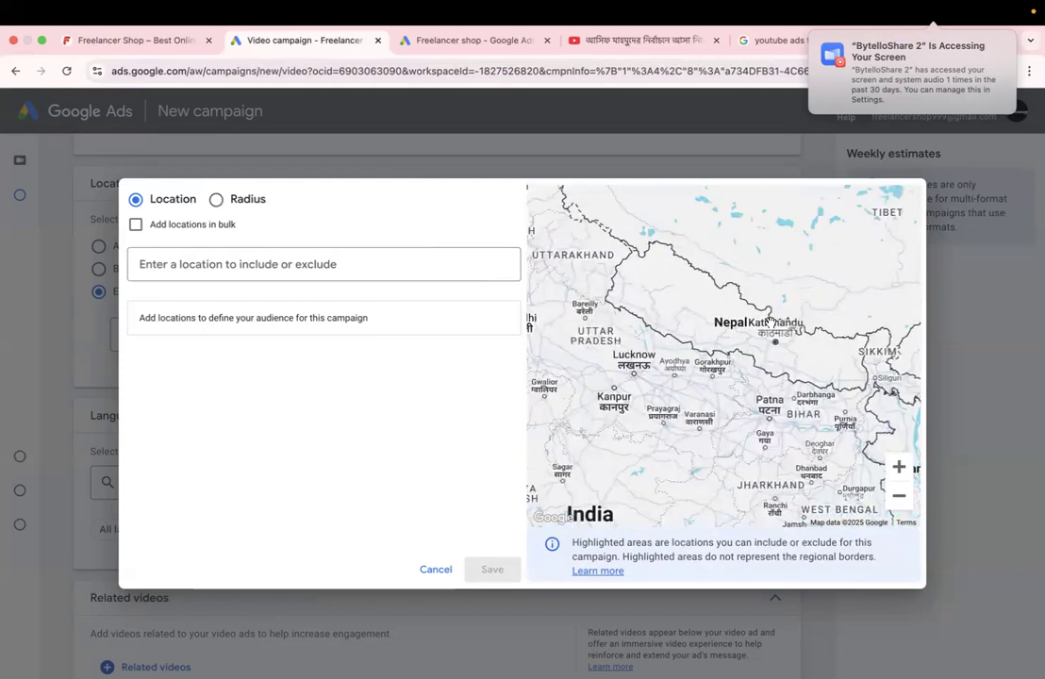
pyautogui.scroll(2, 768, 326)
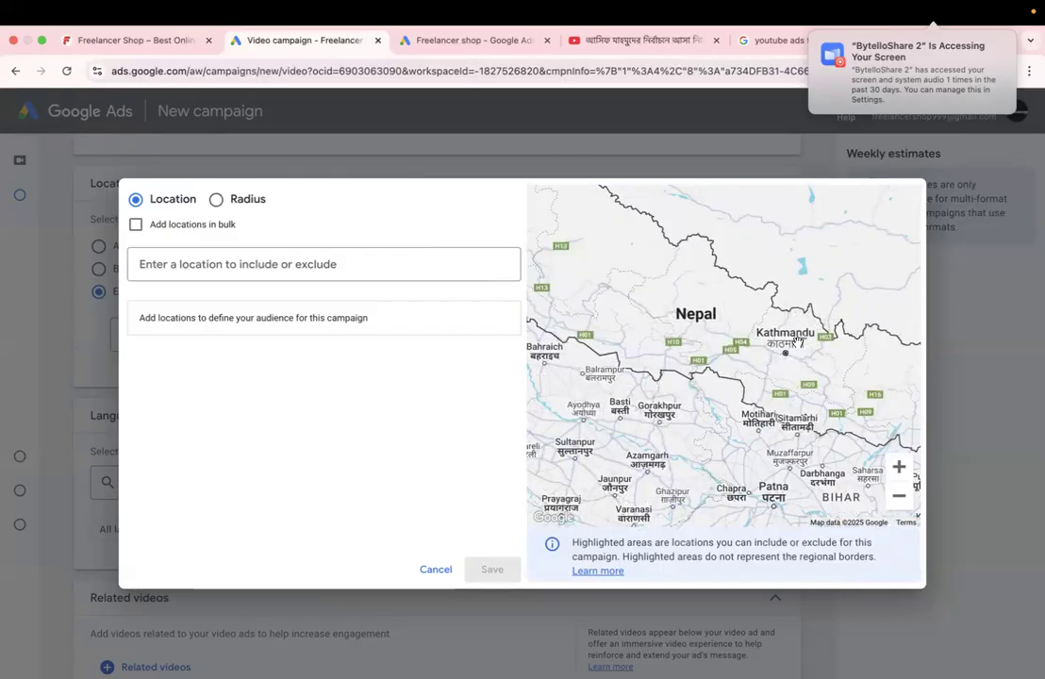
pyautogui.scroll(-4, 804, 351)
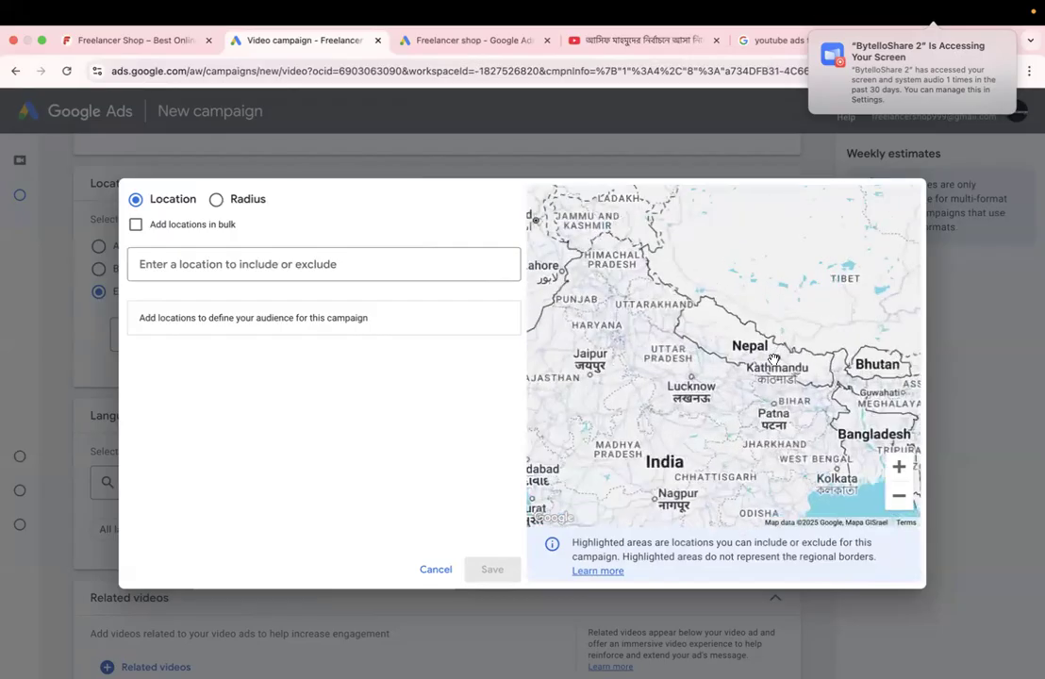
pyautogui.scroll(2, 773, 360)
pyautogui.scroll(-2, 773, 359)
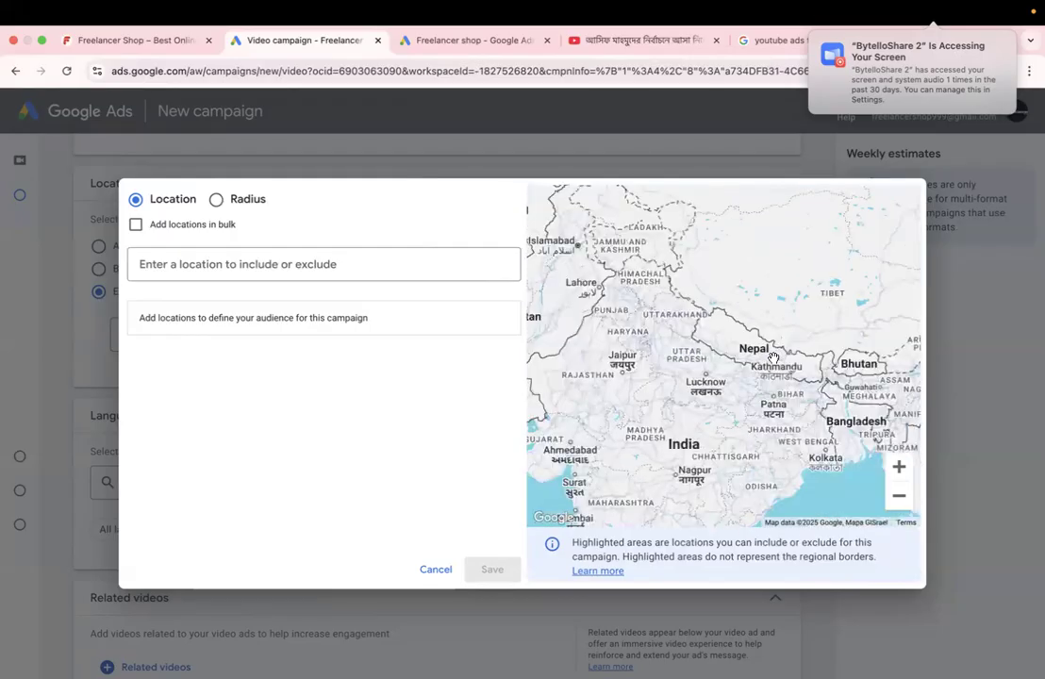
pyautogui.scroll(3, 773, 360)
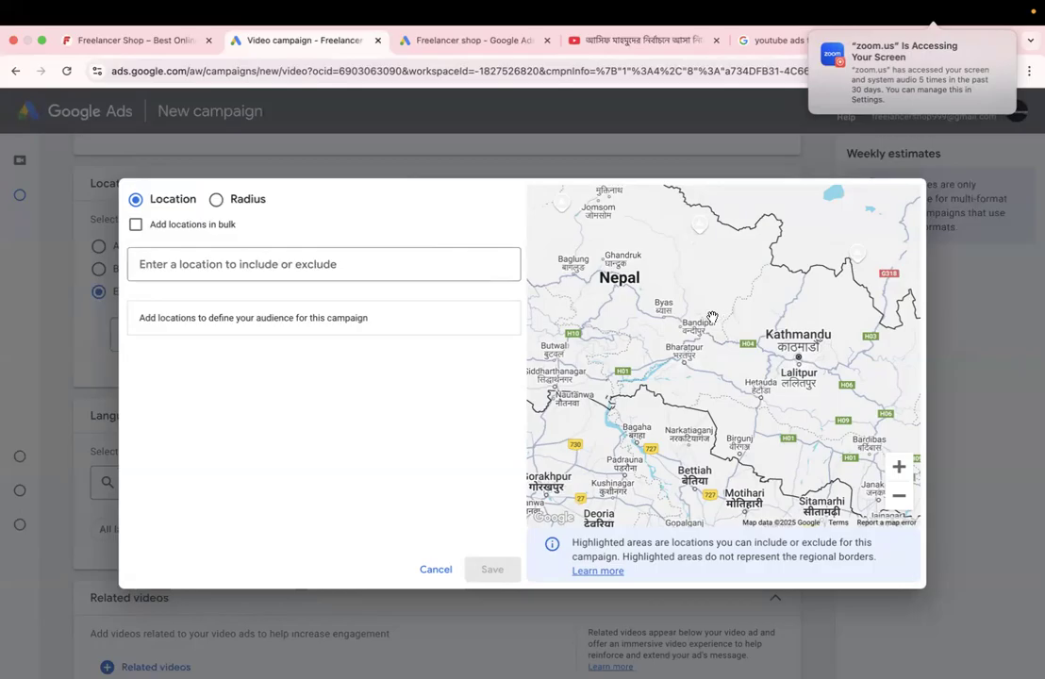
pyautogui.scroll(-5, 695, 323)
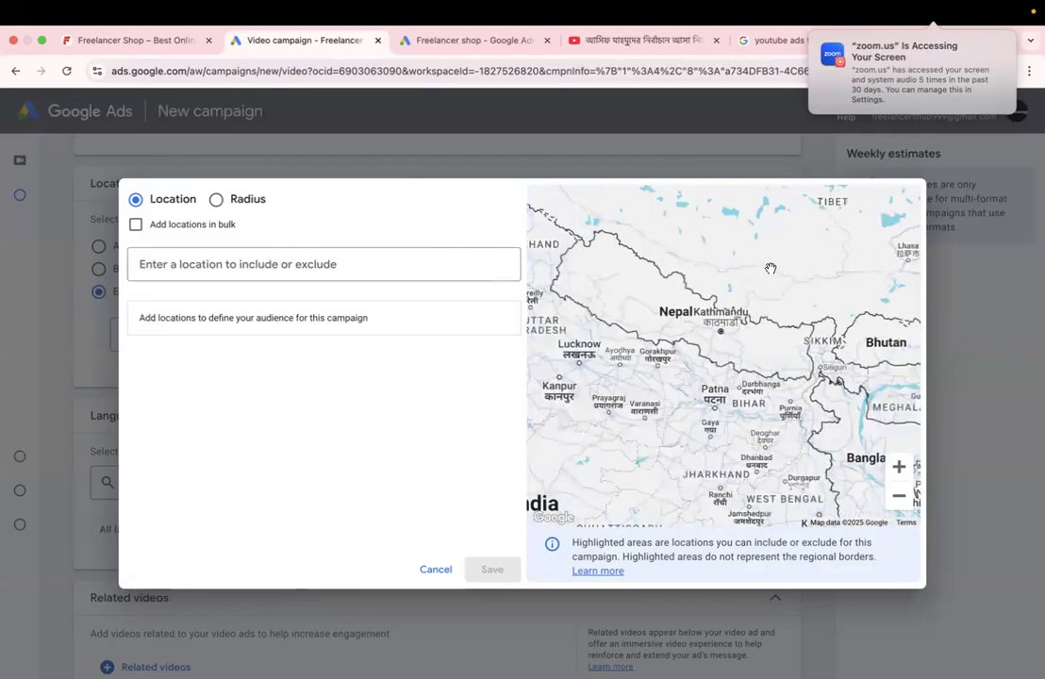
pyautogui.scroll(-3, 771, 269)
# Step: Examine the location map westward from Pakistan over the Middle East, Europe, Greenland and Canada, and view northern Russia
pyautogui.moveTo(645, 215); pyautogui.dragTo(770, 214)
pyautogui.moveTo(695, 233); pyautogui.dragTo(737, 354)
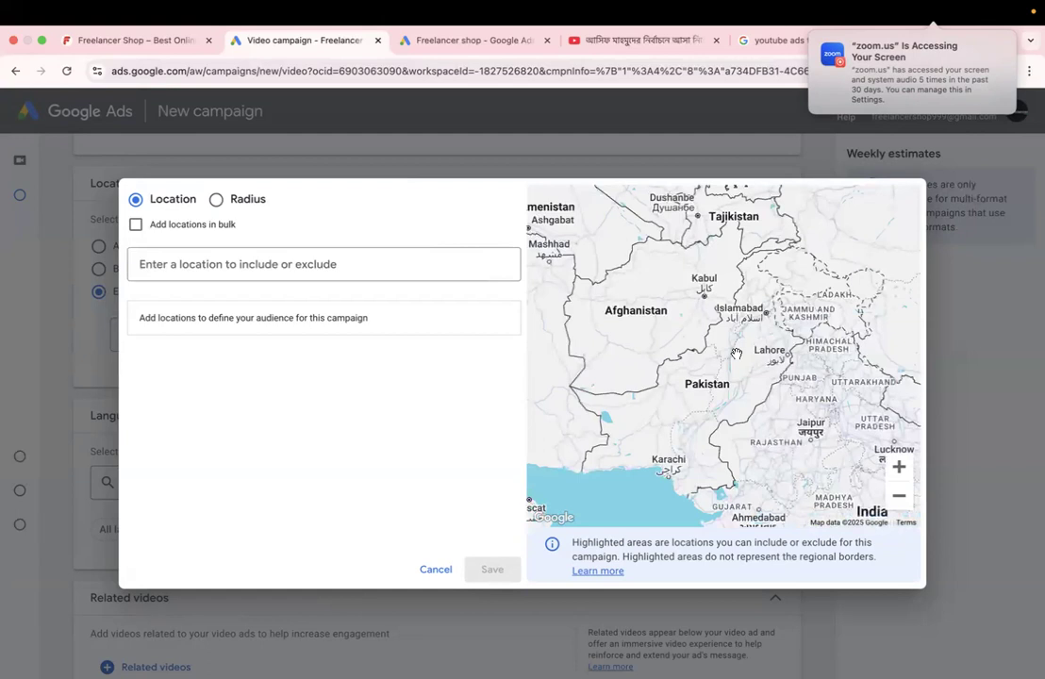
pyautogui.moveTo(656, 395); pyautogui.dragTo(850, 375)
pyautogui.moveTo(722, 323); pyautogui.dragTo(906, 348)
pyautogui.moveTo(575, 370); pyautogui.dragTo(683, 330)
pyautogui.scroll(-5, 684, 330)
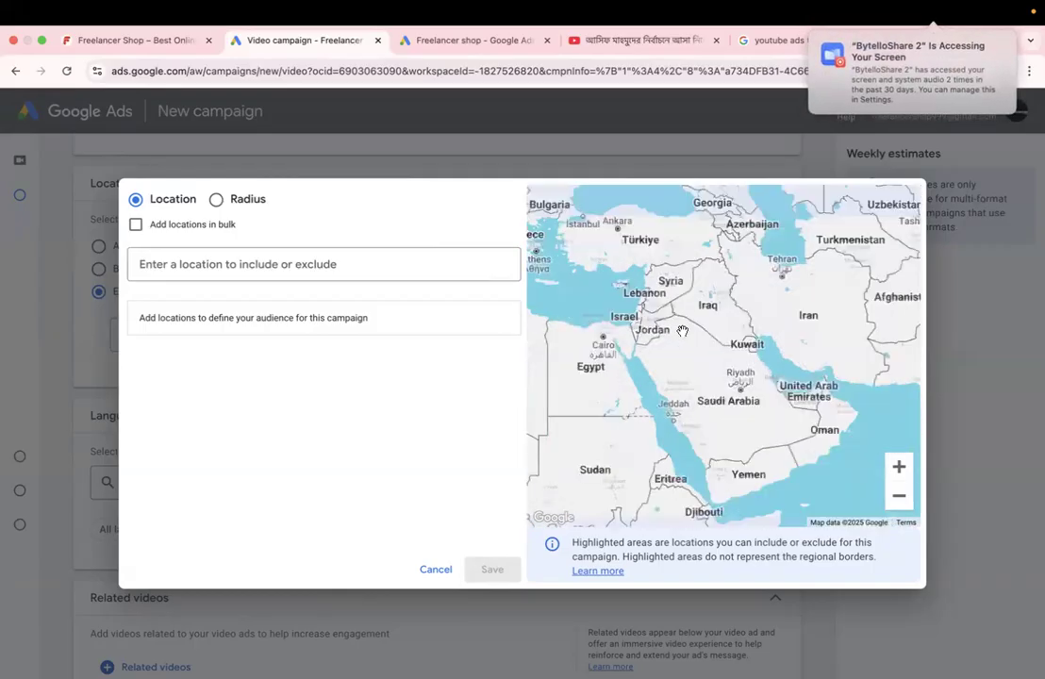
pyautogui.moveTo(656, 381); pyautogui.dragTo(835, 383)
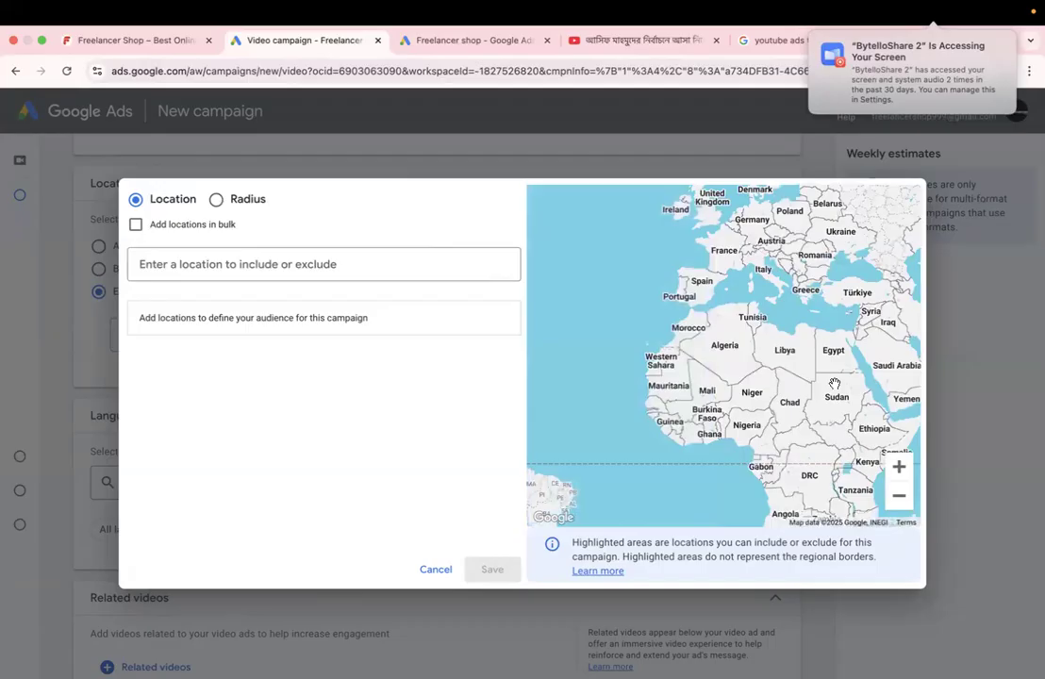
pyautogui.moveTo(664, 426); pyautogui.dragTo(636, 469)
pyautogui.moveTo(664, 328); pyautogui.dragTo(630, 366)
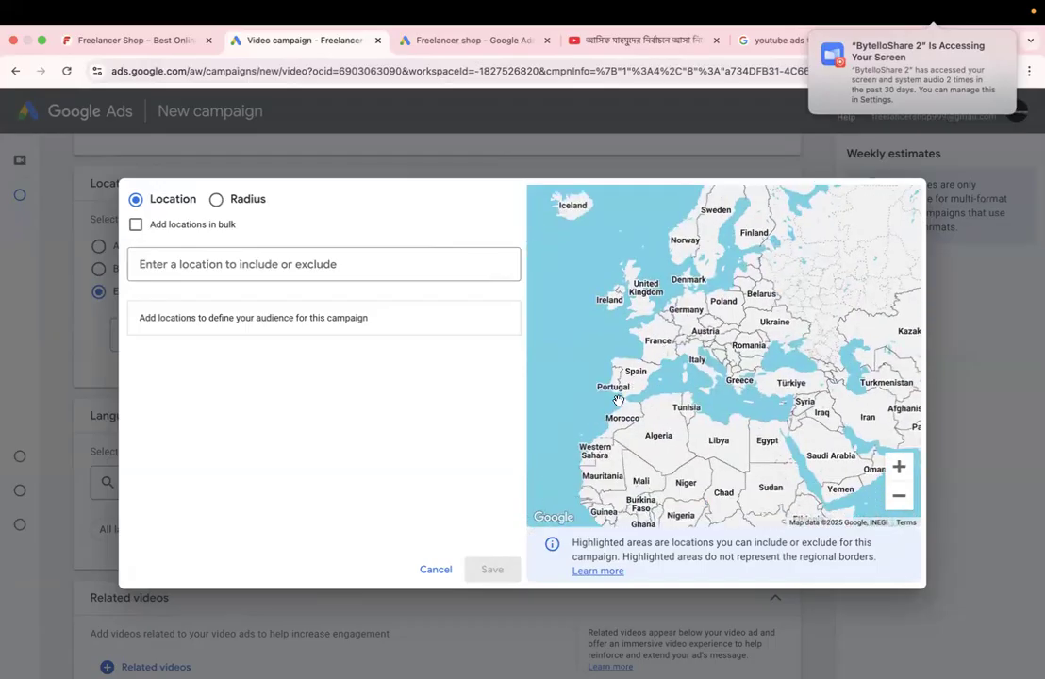
pyautogui.moveTo(566, 283); pyautogui.dragTo(876, 360)
pyautogui.moveTo(545, 437); pyautogui.dragTo(679, 357)
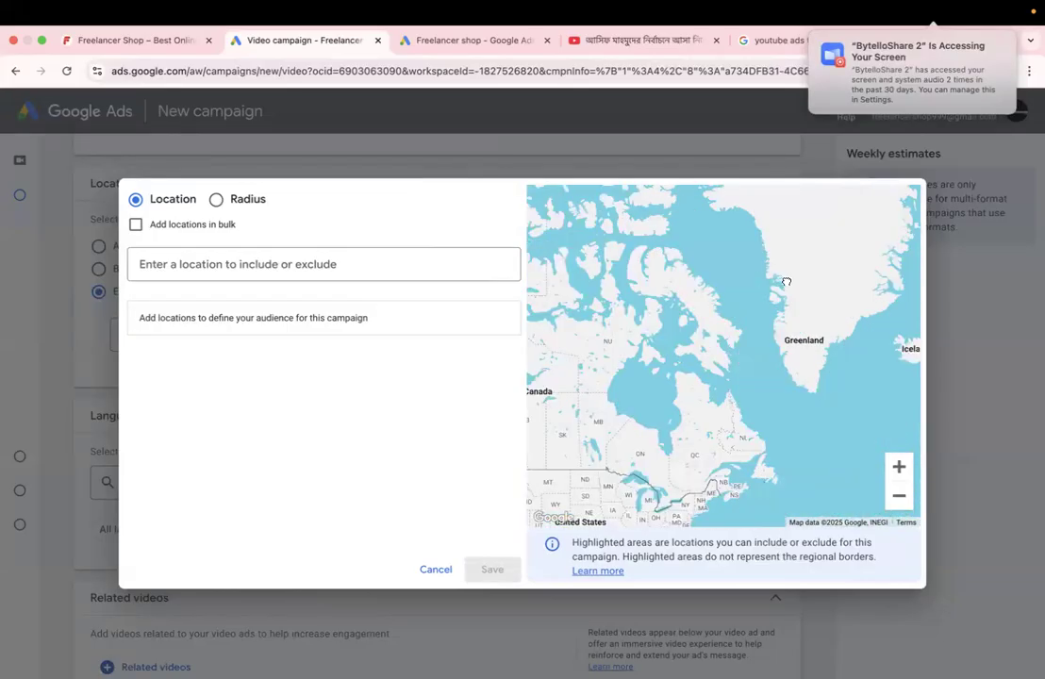
pyautogui.moveTo(786, 282); pyautogui.dragTo(514, 379)
pyautogui.moveTo(681, 334); pyautogui.dragTo(455, 291)
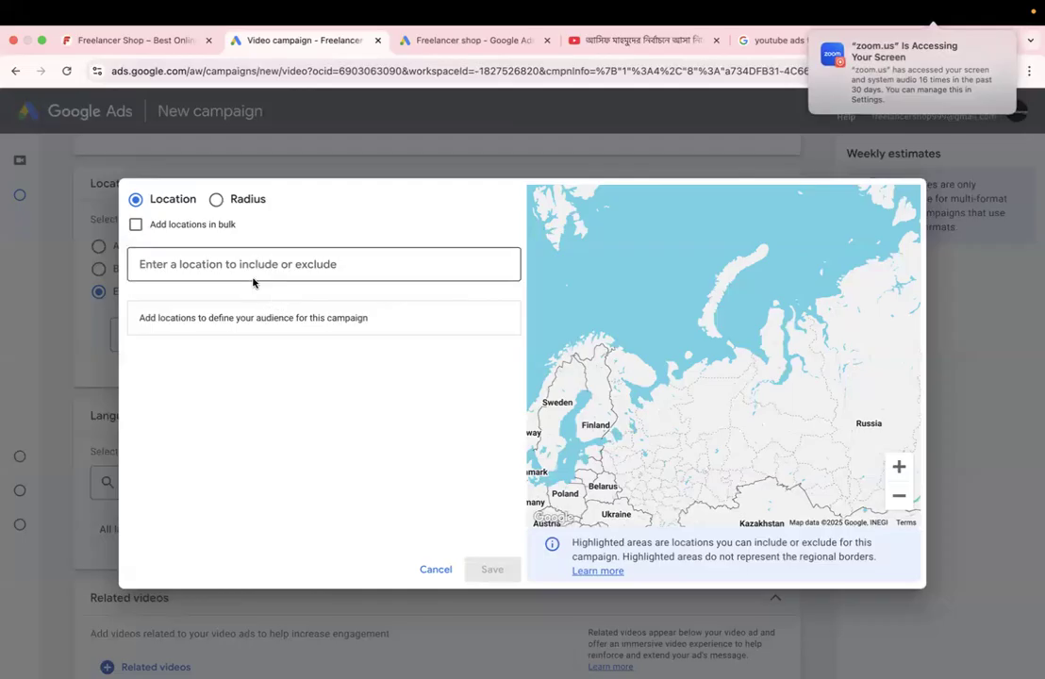
# Step: Compare the Radius and Location targeting modes, finishing in Location mode
pyautogui.click(216, 199)
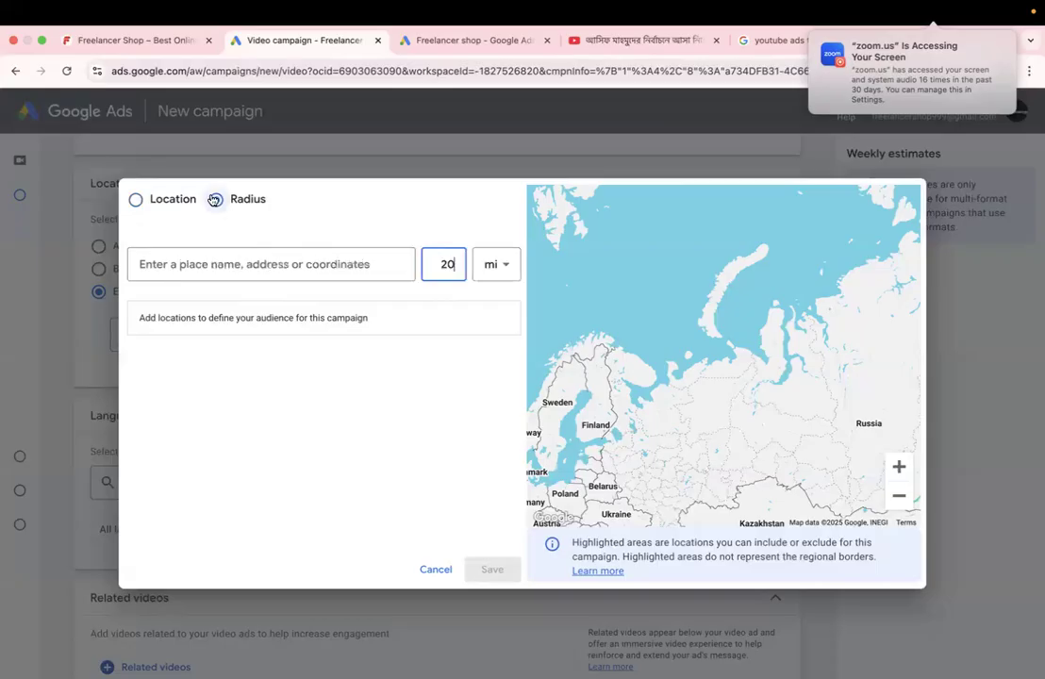
pyautogui.click(137, 199)
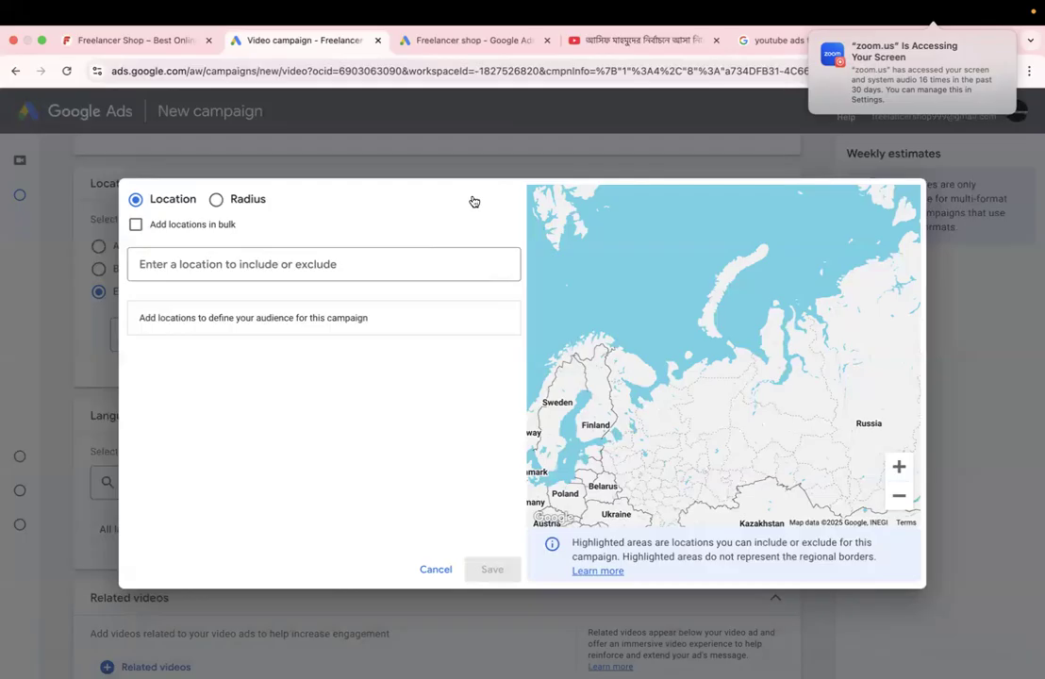
pyautogui.click(216, 201)
pyautogui.click(135, 200)
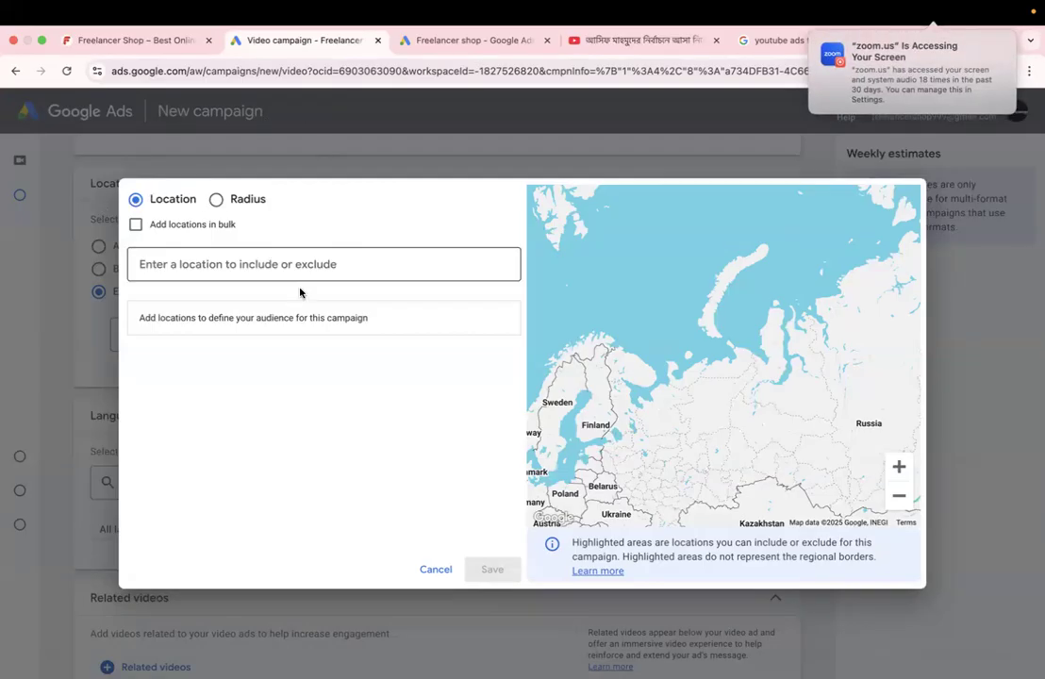
# Step: Search for Bangladesh, include the whole country in the targeting and save the locations
pyautogui.click(208, 262)
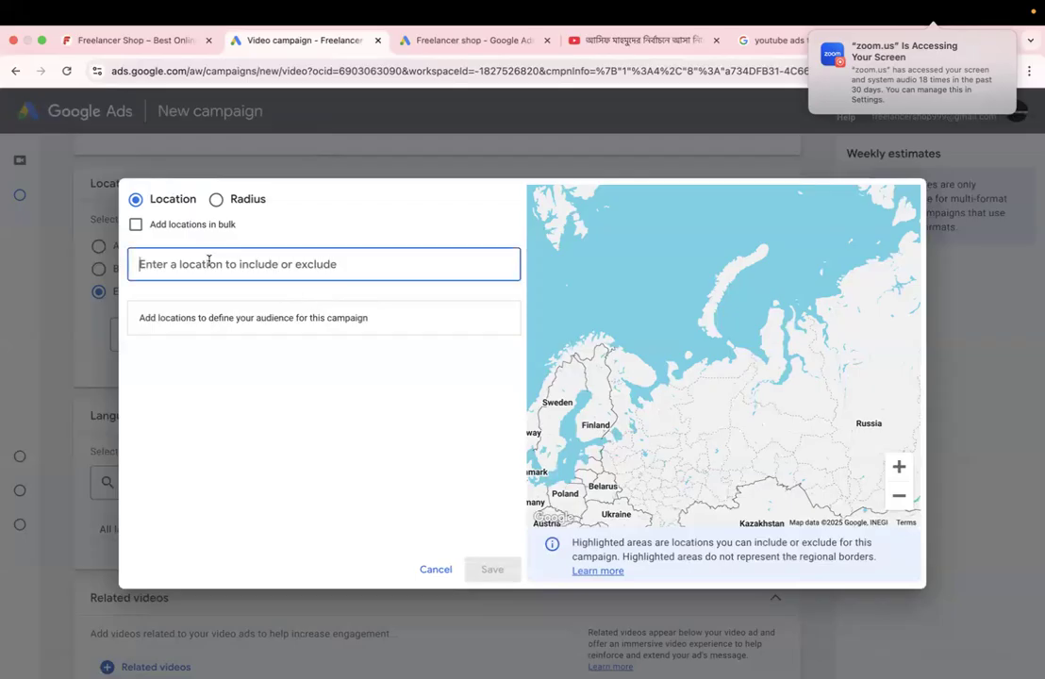
pyautogui.write('banglad')
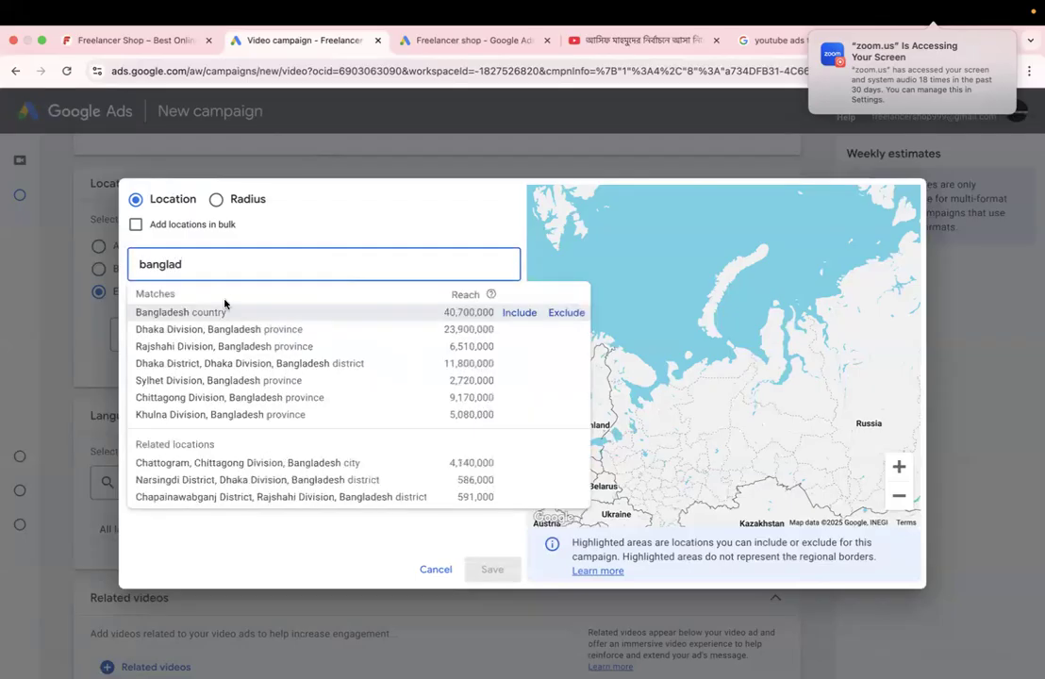
pyautogui.click(522, 316)
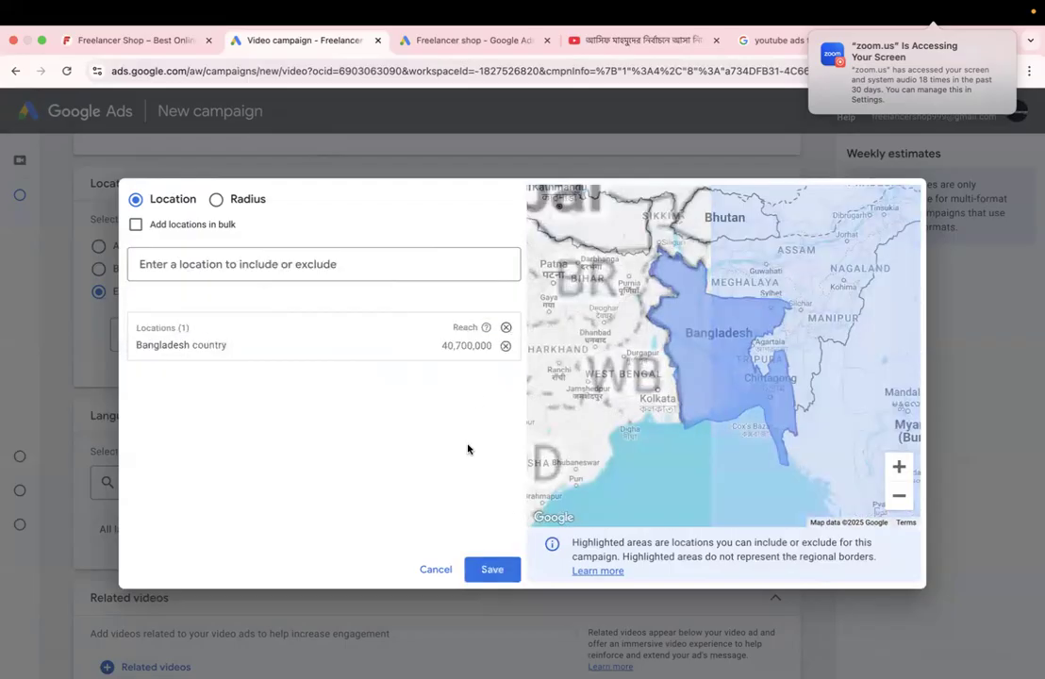
pyautogui.click(490, 568)
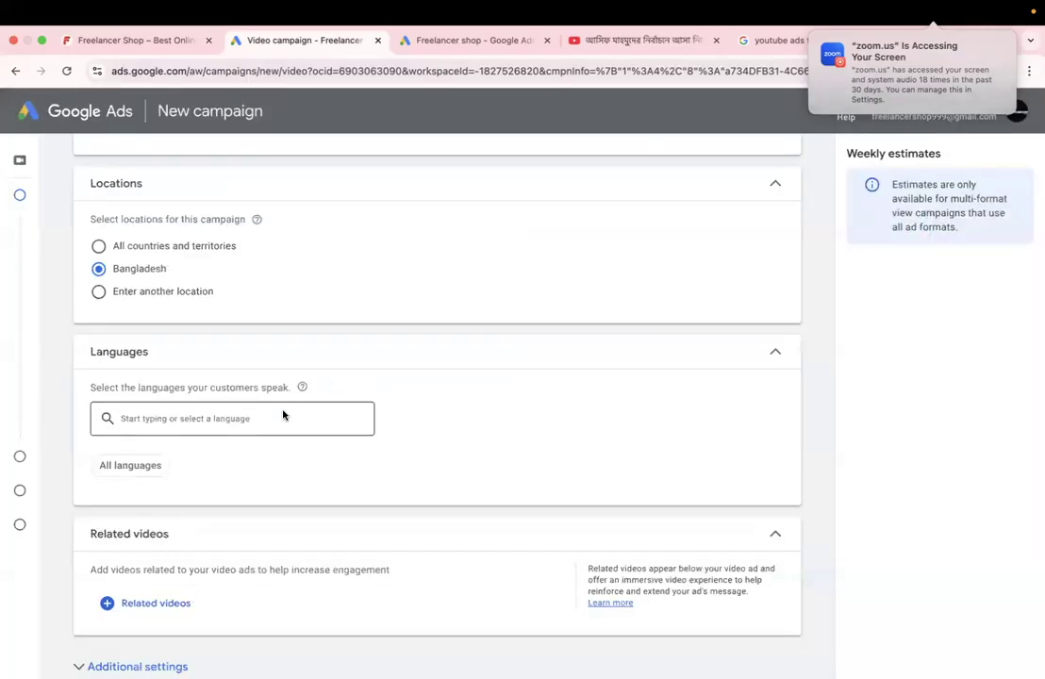
# Step: Select Bengali as the language the campaign's customers speak
pyautogui.scroll(-5, 283, 415)
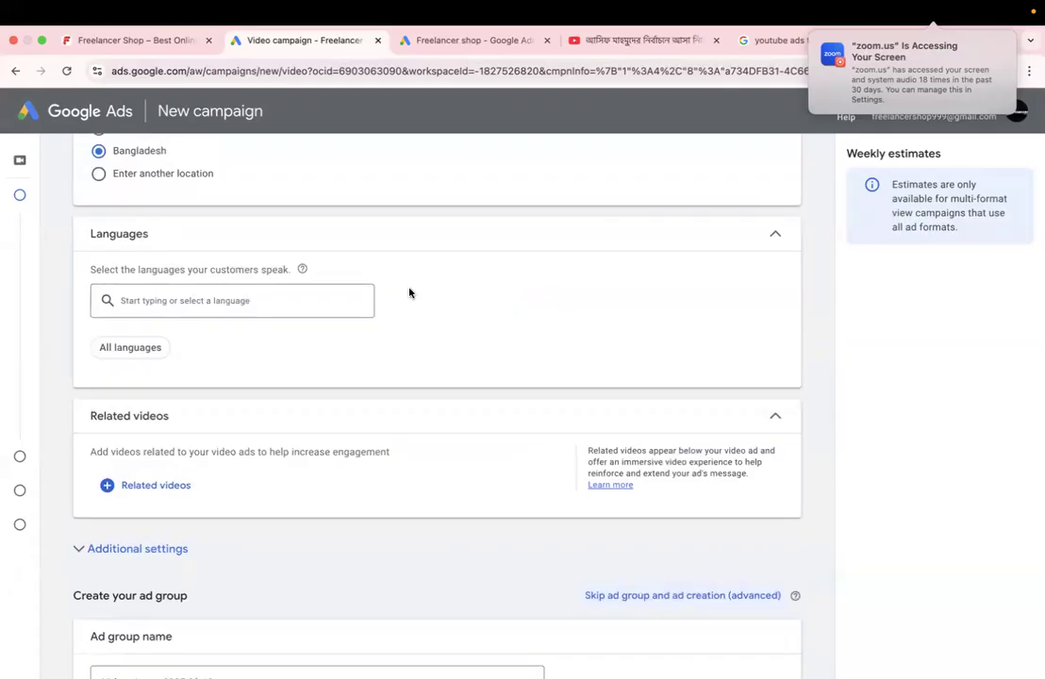
pyautogui.click(147, 301)
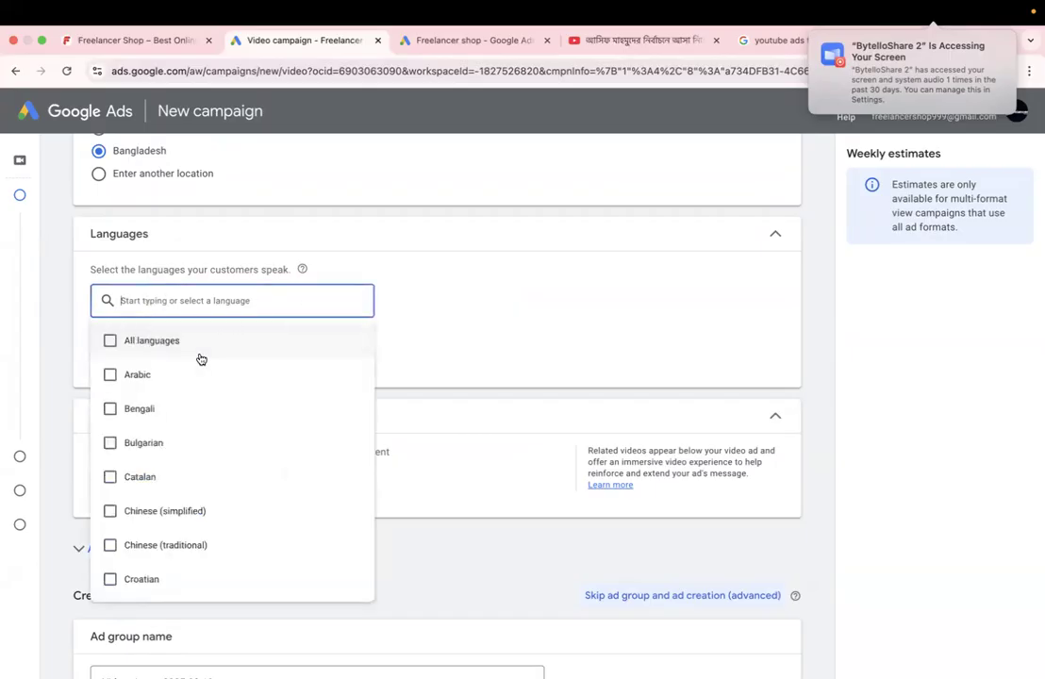
pyautogui.click(154, 412)
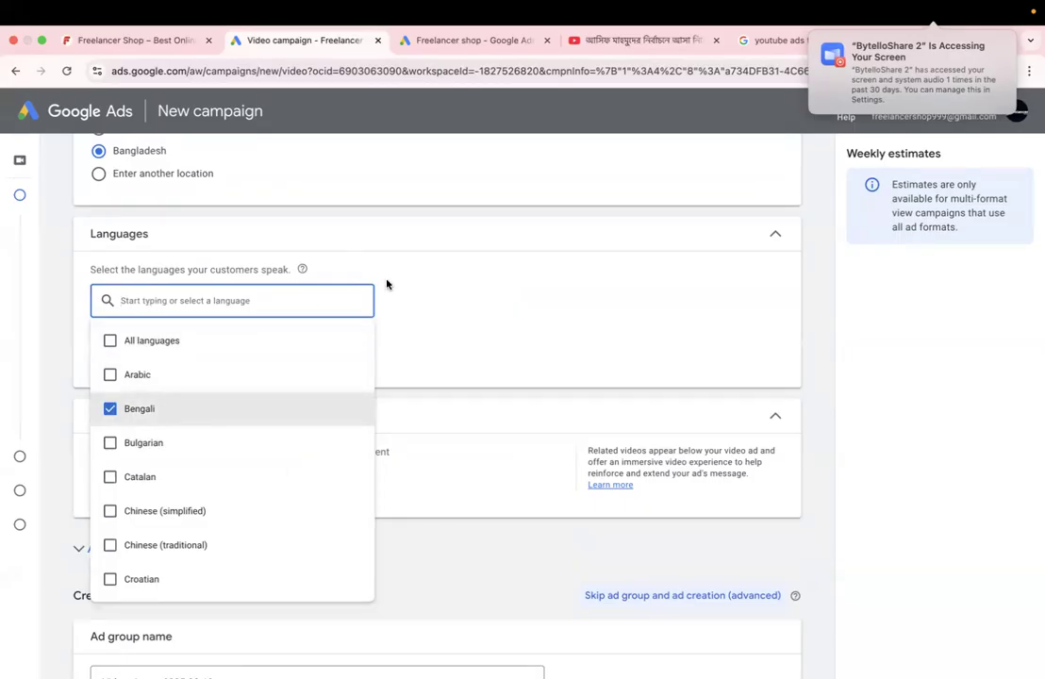
# Step: Remove Bengali from the customer languages so the campaign targets all languages
pyautogui.click(127, 411)
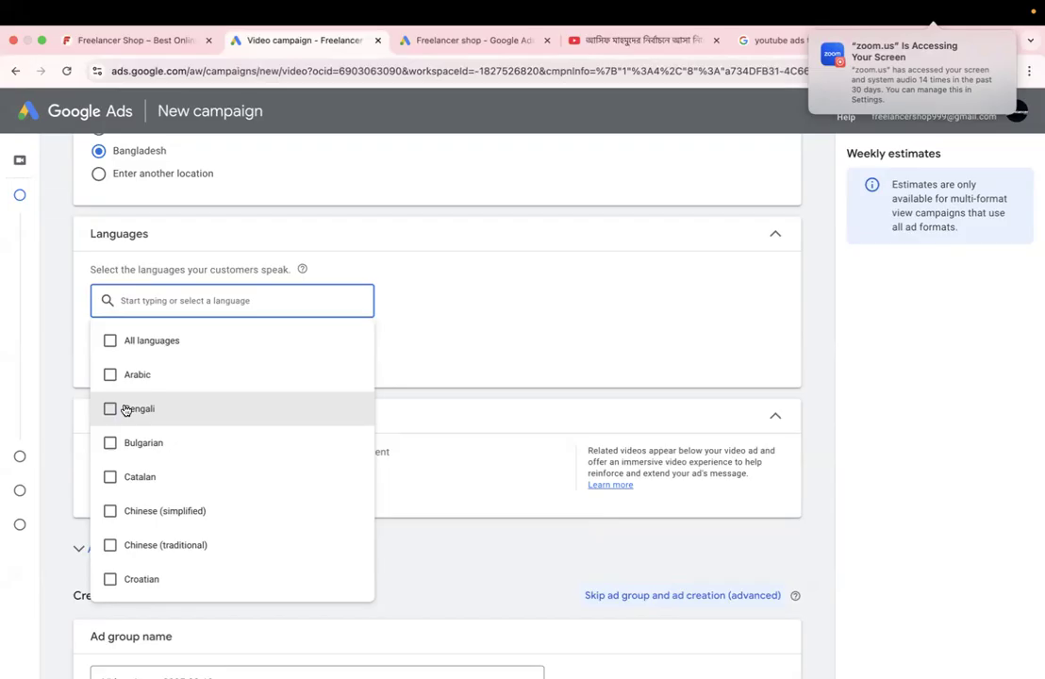
pyautogui.click(396, 238)
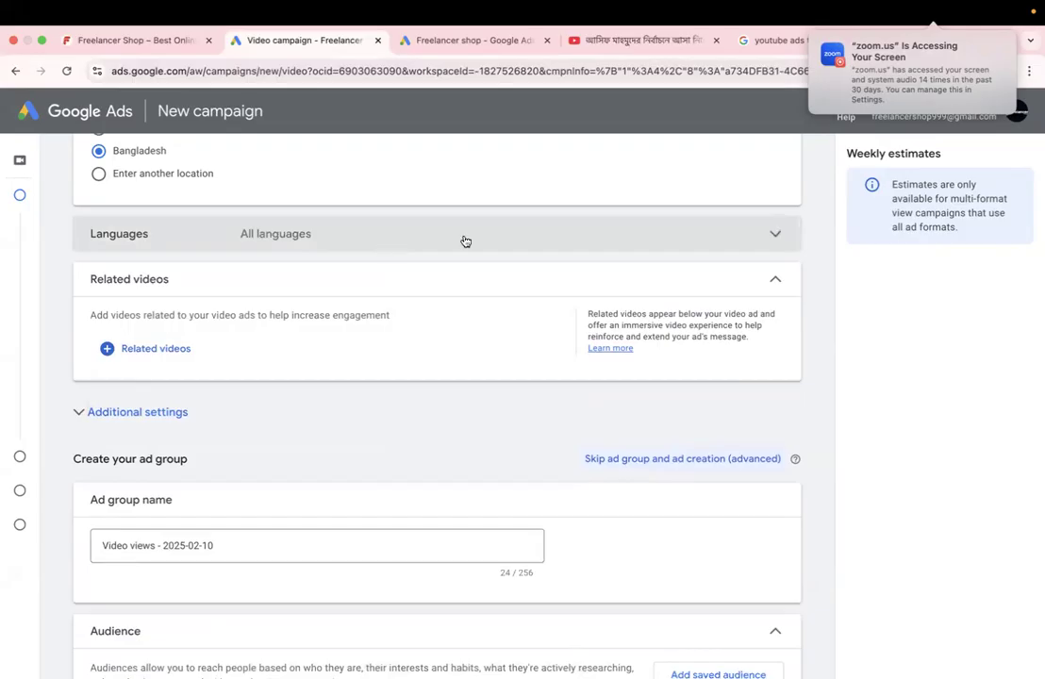
pyautogui.click(781, 237)
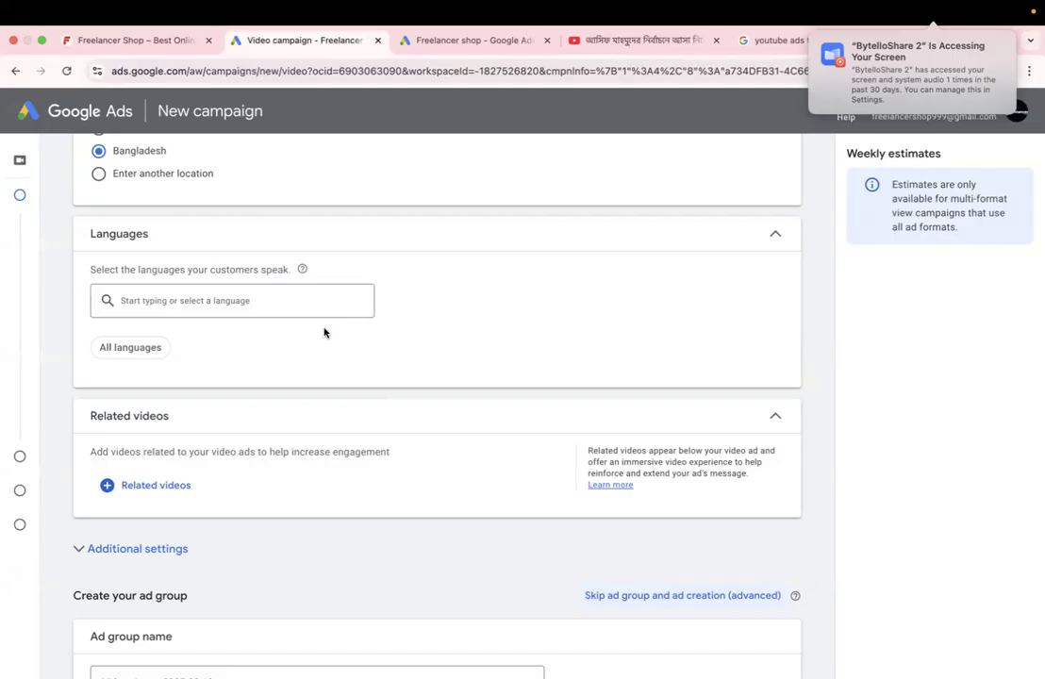
pyautogui.click(170, 299)
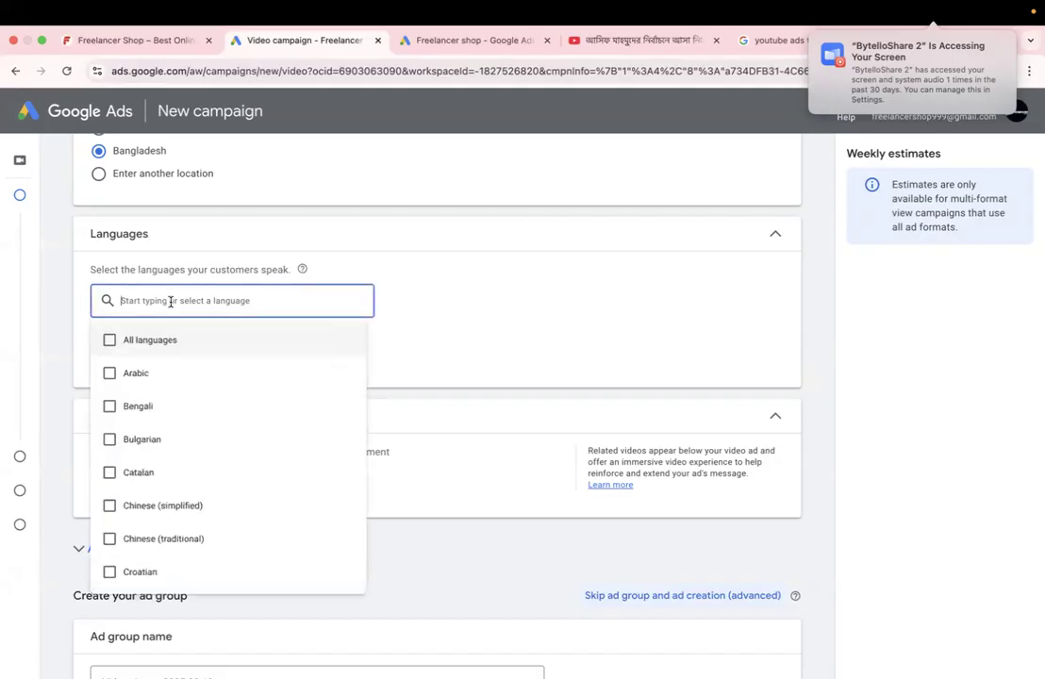
pyautogui.click(636, 292)
# Step: Copy the link of the Desh TV News video open on YouTube and add it as the first related video in Google Ads
pyautogui.scroll(-3, 354, 386)
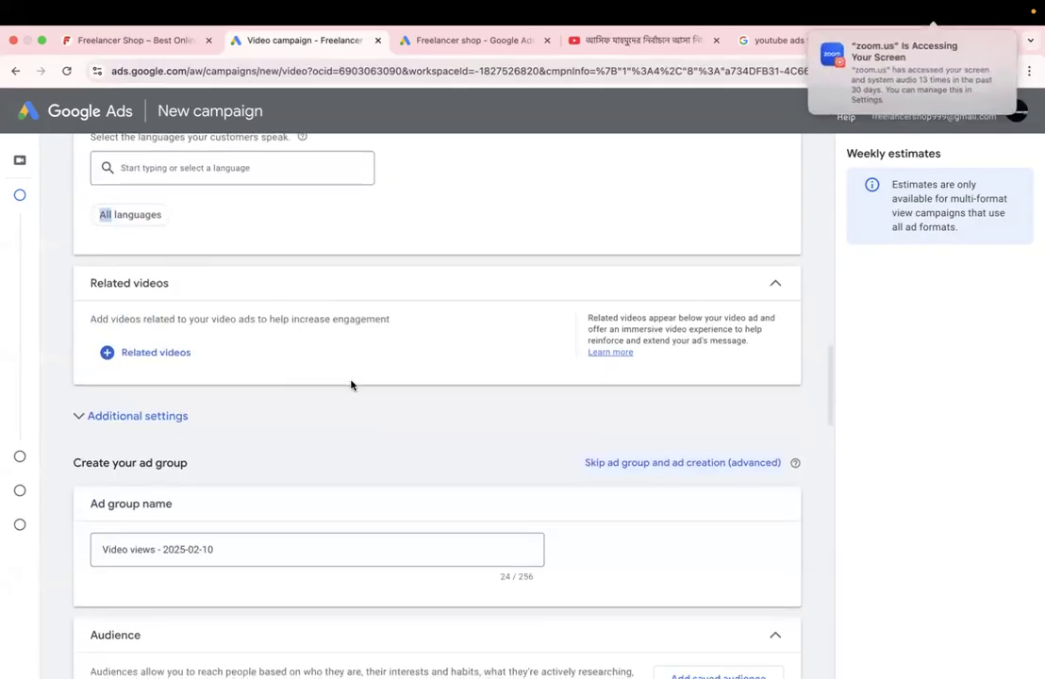
pyautogui.click(132, 354)
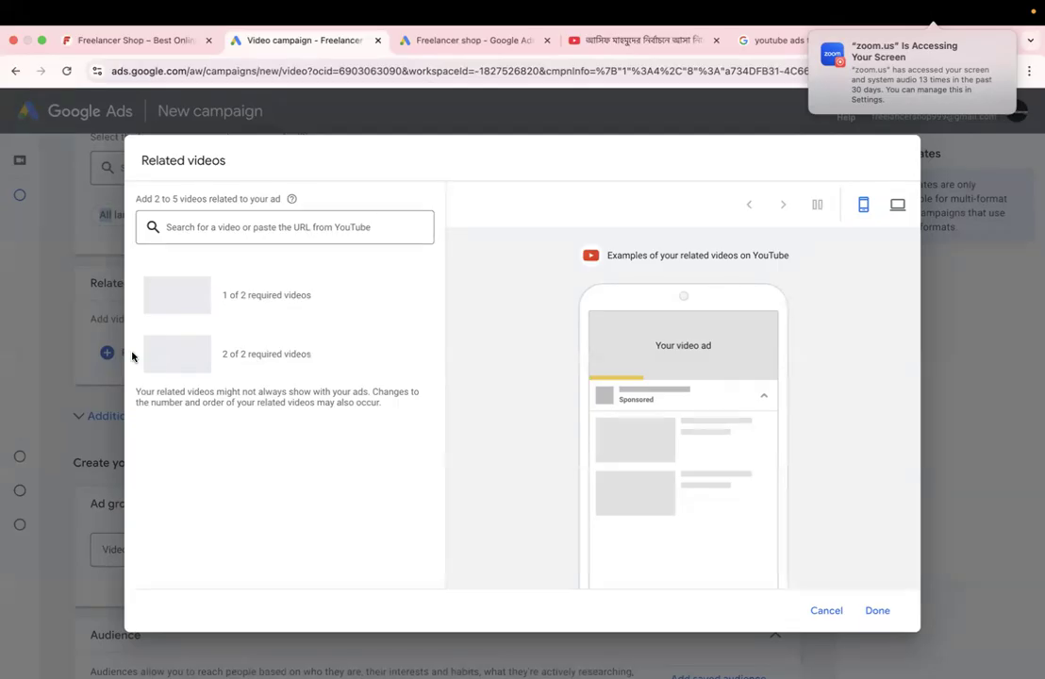
pyautogui.click(156, 227)
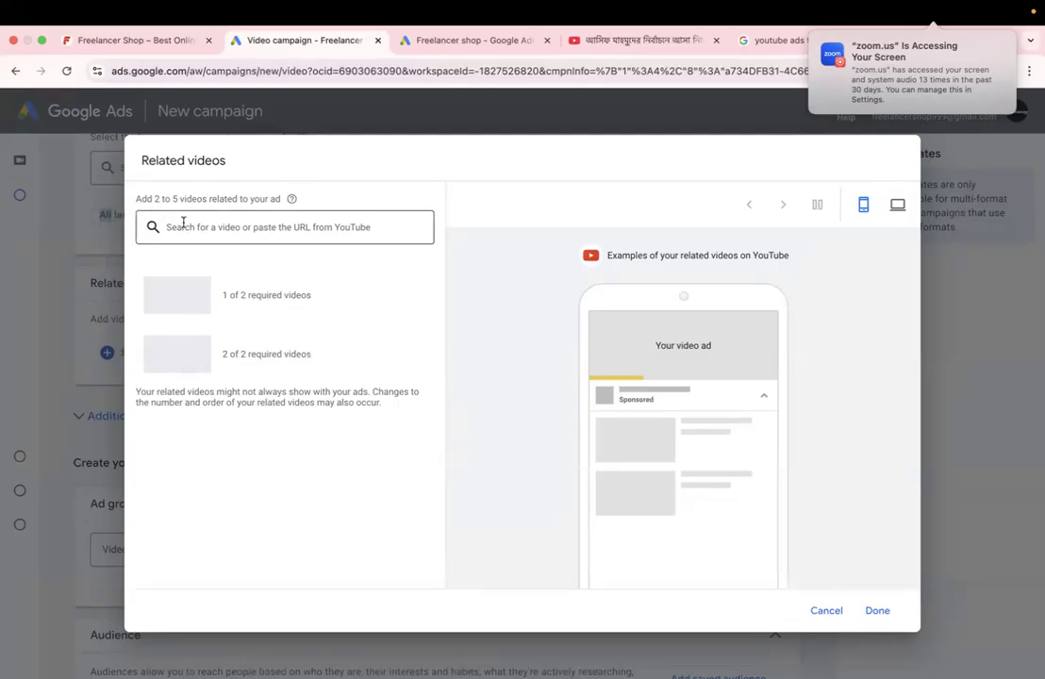
pyautogui.click(595, 41)
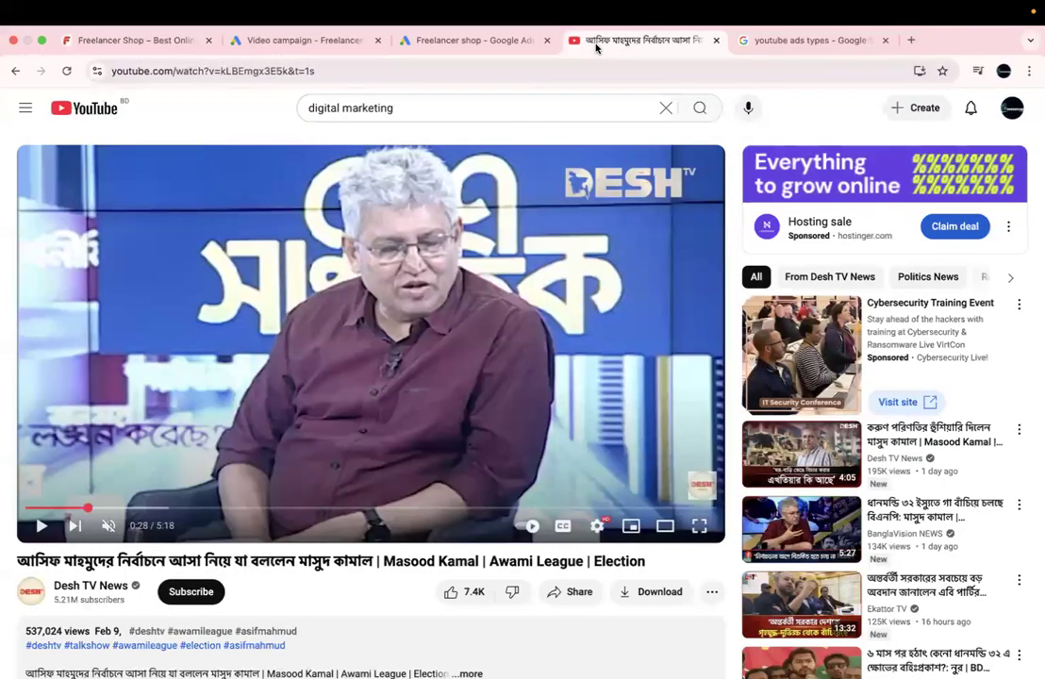
pyautogui.click(148, 73)
pyautogui.press('super+c')
pyautogui.click(800, 43)
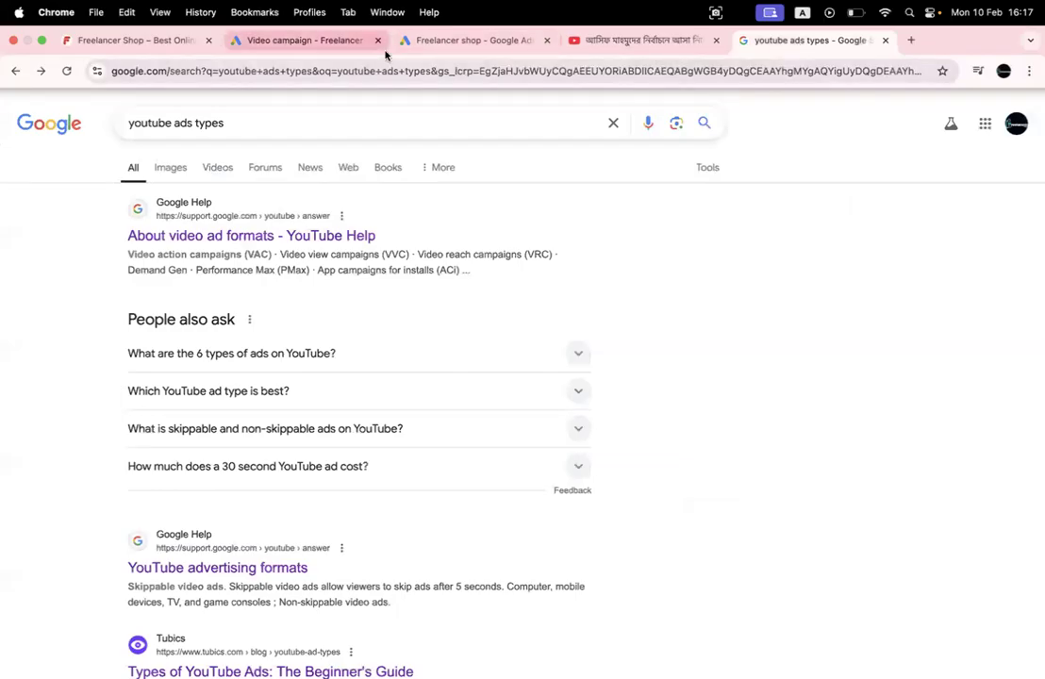
pyautogui.click(264, 42)
pyautogui.click(168, 226)
pyautogui.press('super+v')
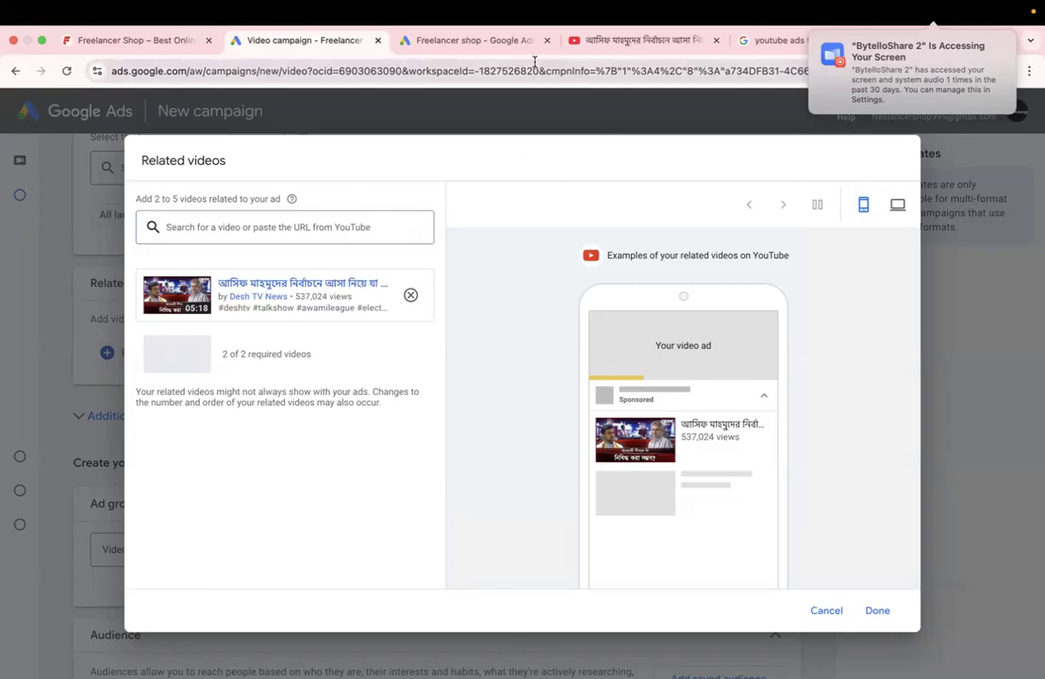
# Step: Open the suggested 4:05 Desh TV News video on YouTube, add its link youtube.com/watch?v=lzsRP4hmDCc as the second related video, and save both
pyautogui.click(612, 40)
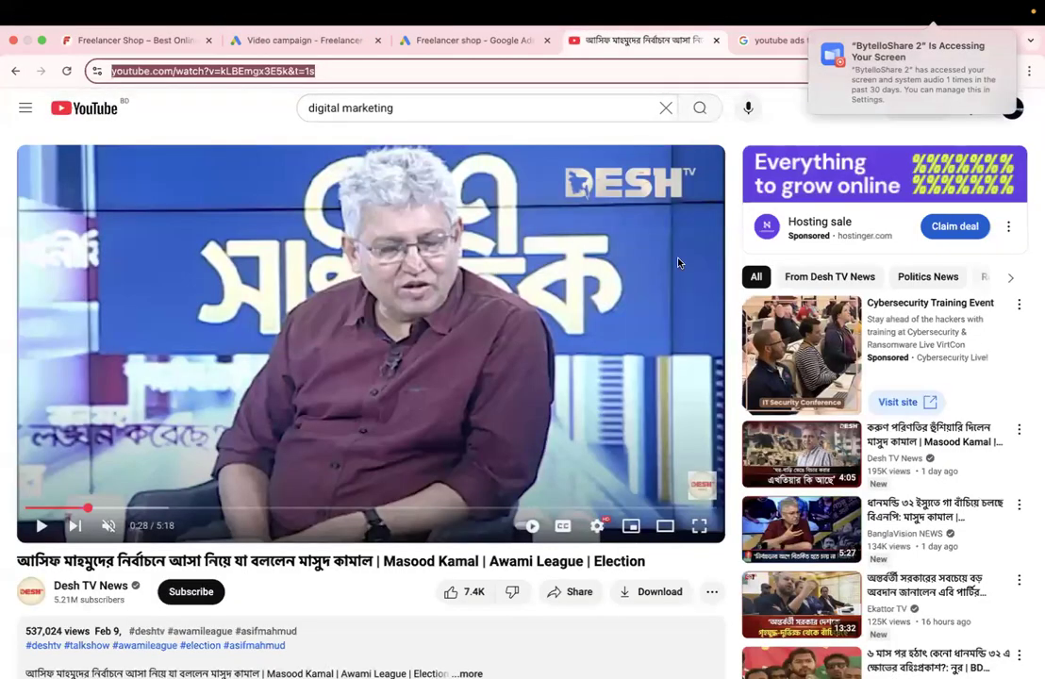
pyautogui.click(789, 465)
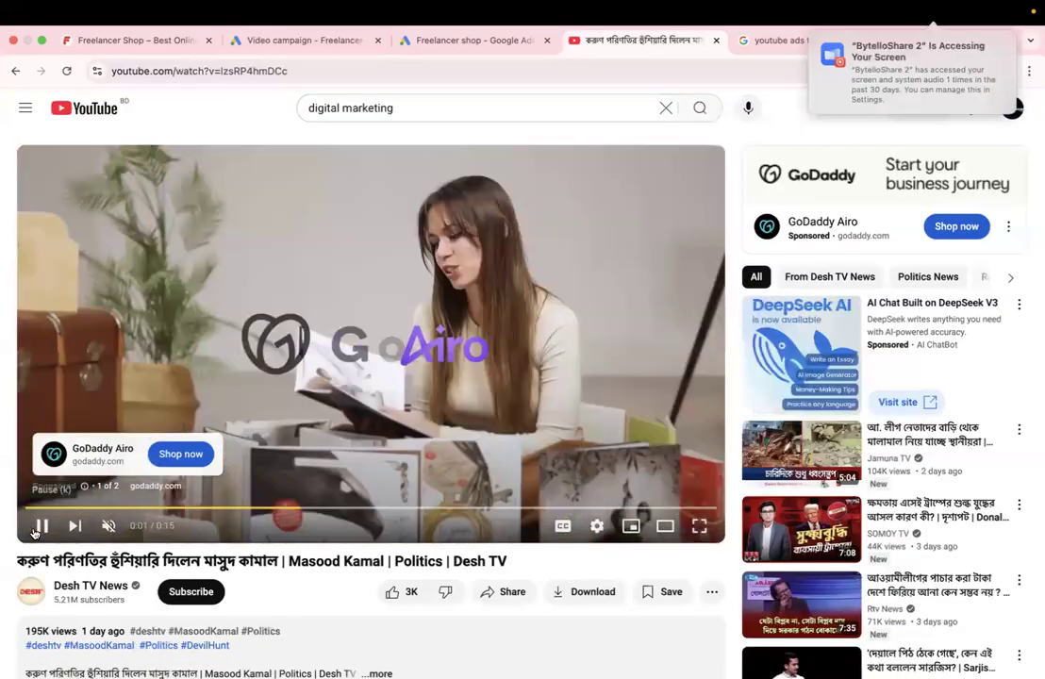
pyautogui.click(36, 530)
pyautogui.click(170, 73)
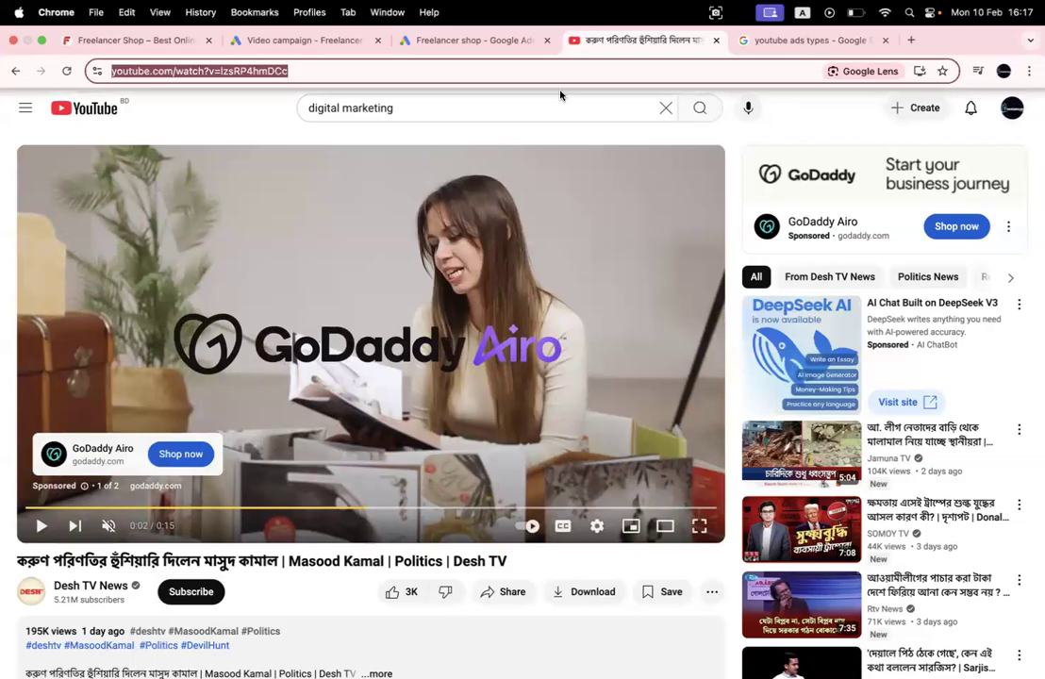
pyautogui.click(330, 40)
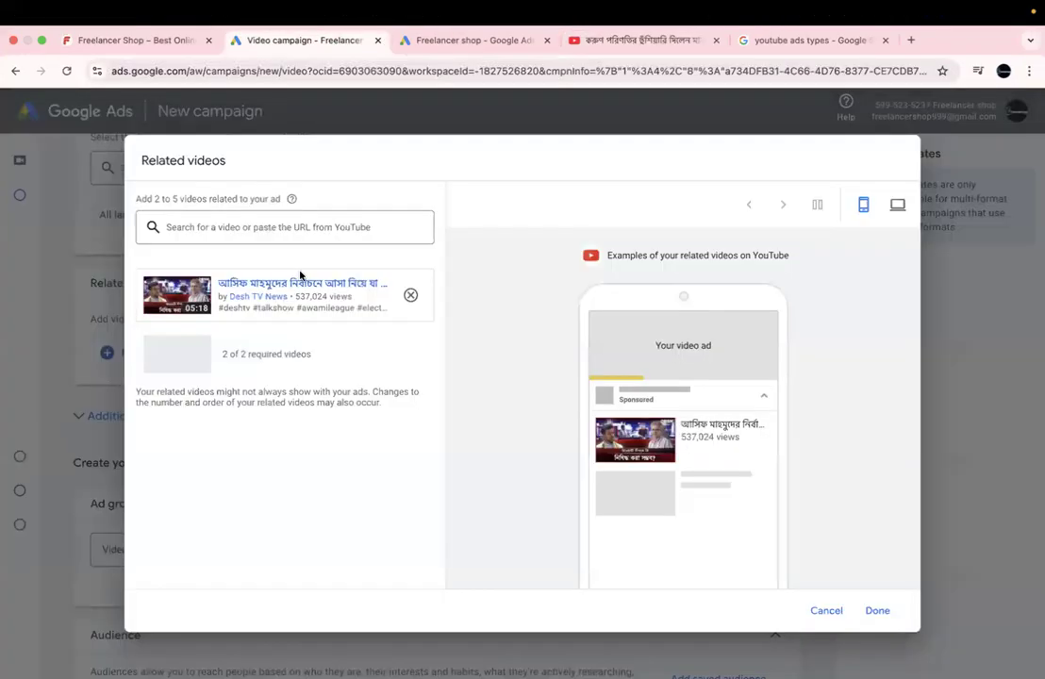
pyautogui.click(198, 227)
pyautogui.write('https://www.youtube.com/watch?v=lzsRP4hmDCc')
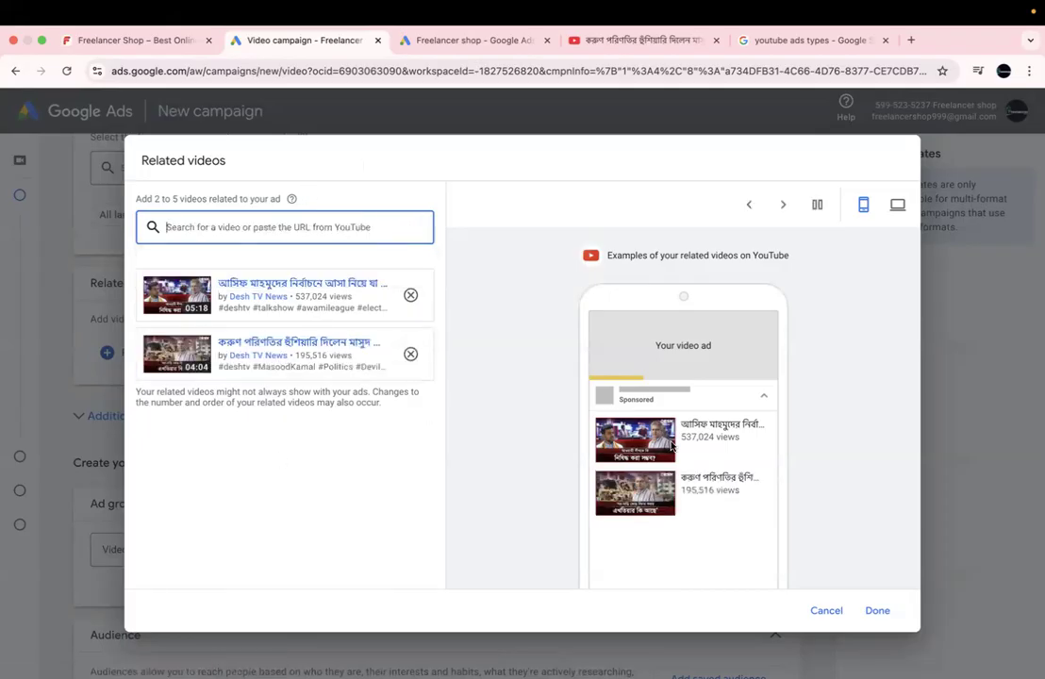
pyautogui.scroll(-1, 672, 447)
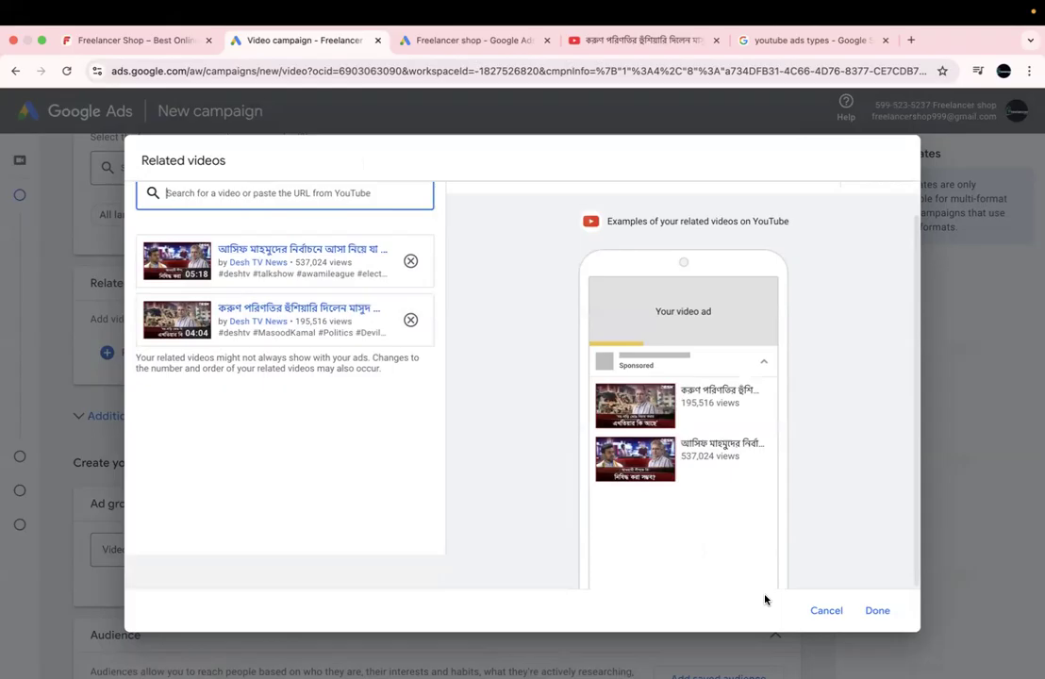
pyautogui.click(874, 611)
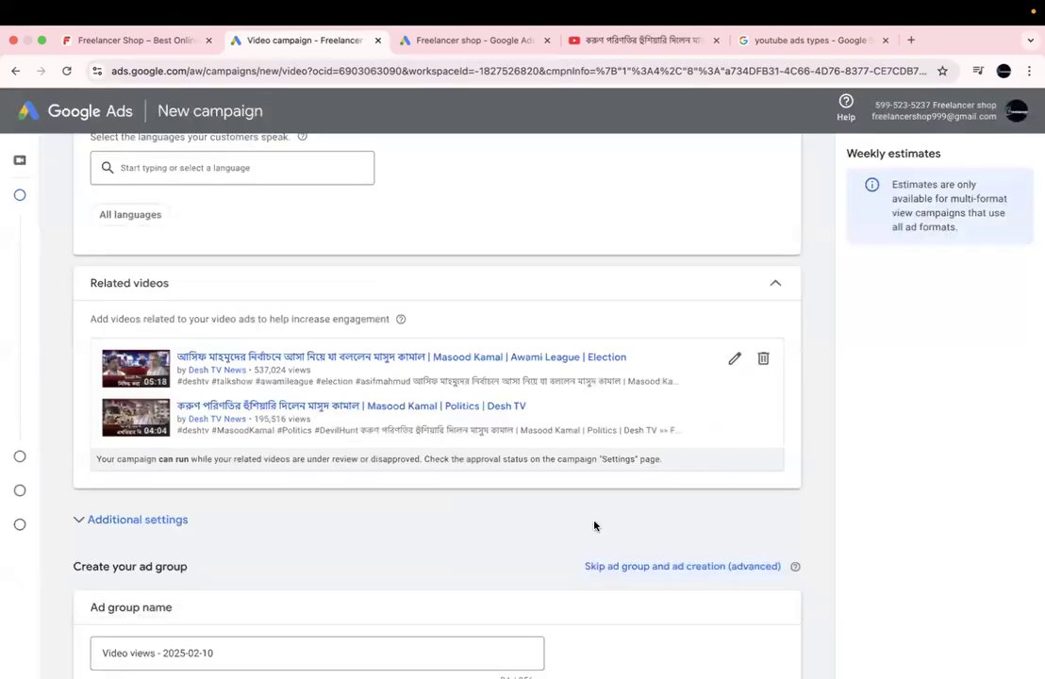
# Step: In the campaign's additional settings, switch the device option to specific targeting for devices
pyautogui.scroll(-3, 77, 479)
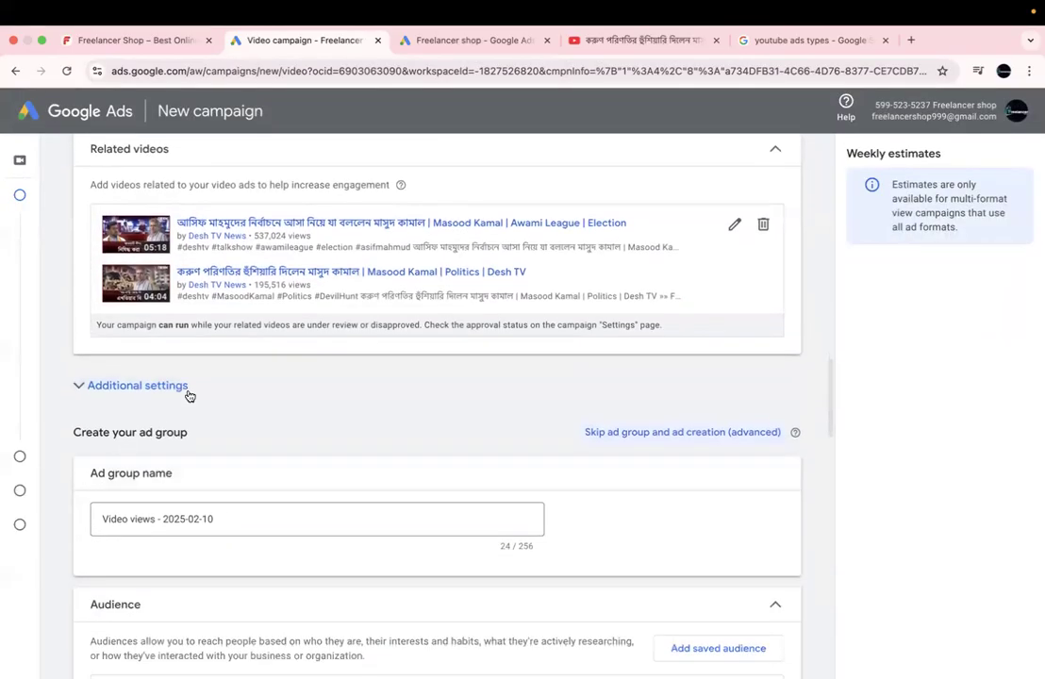
pyautogui.click(83, 394)
pyautogui.scroll(-2, 289, 444)
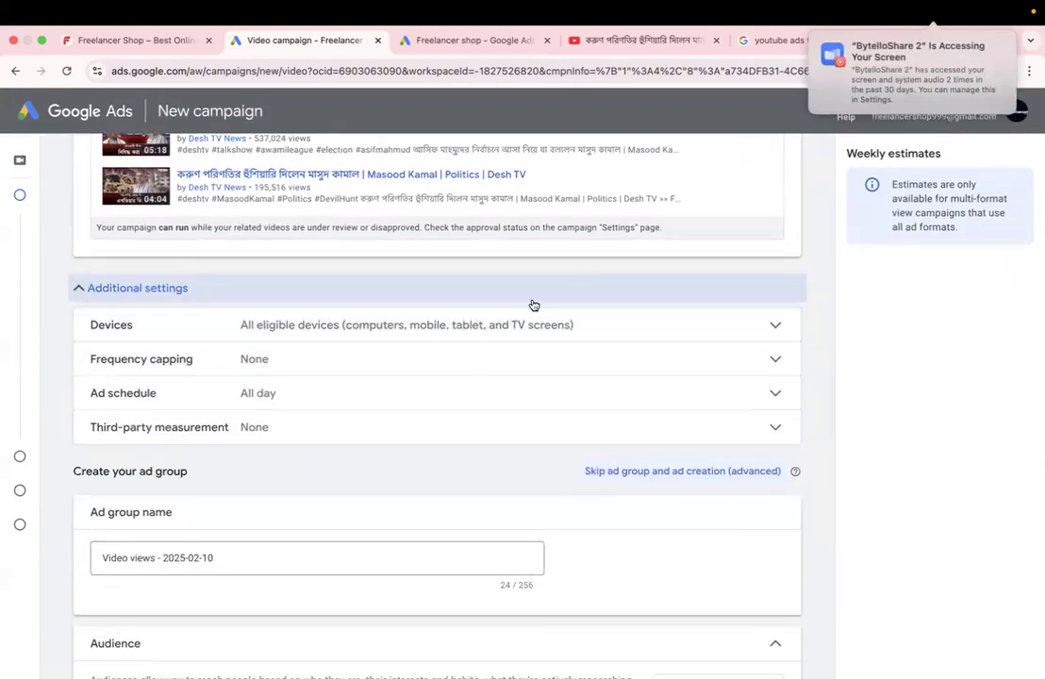
pyautogui.click(777, 326)
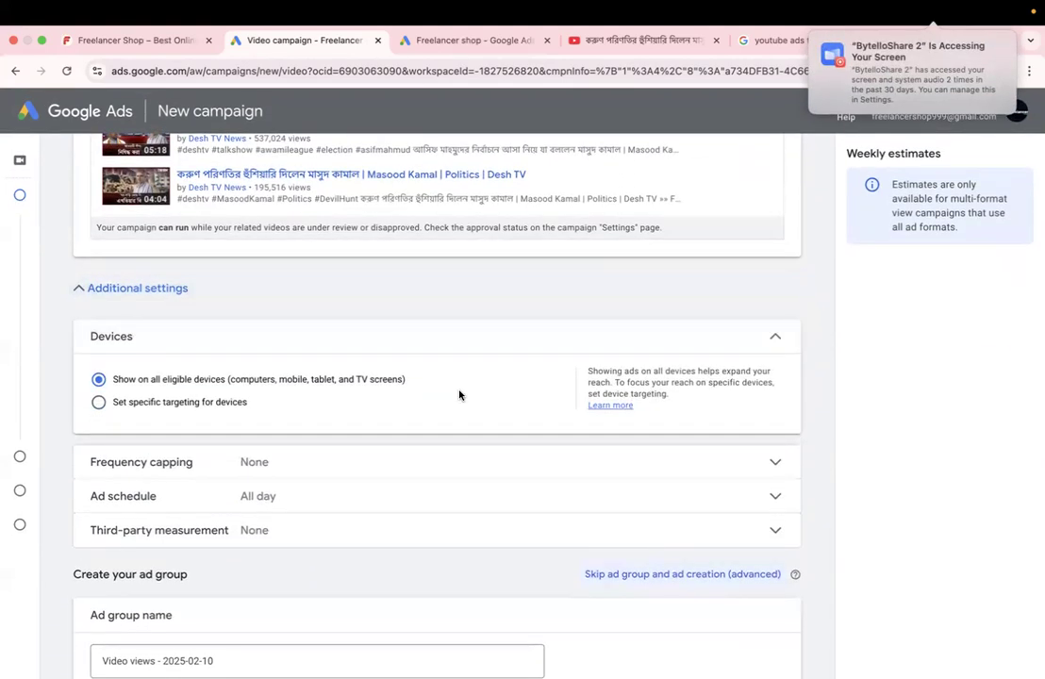
pyautogui.scroll(-2, 460, 394)
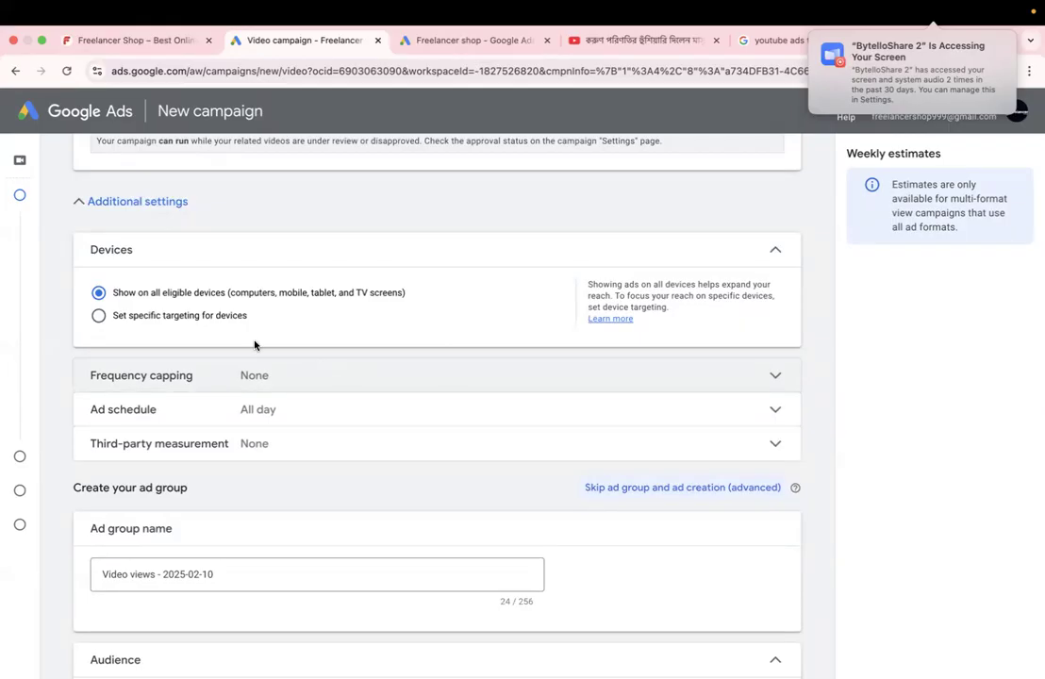
pyautogui.click(99, 316)
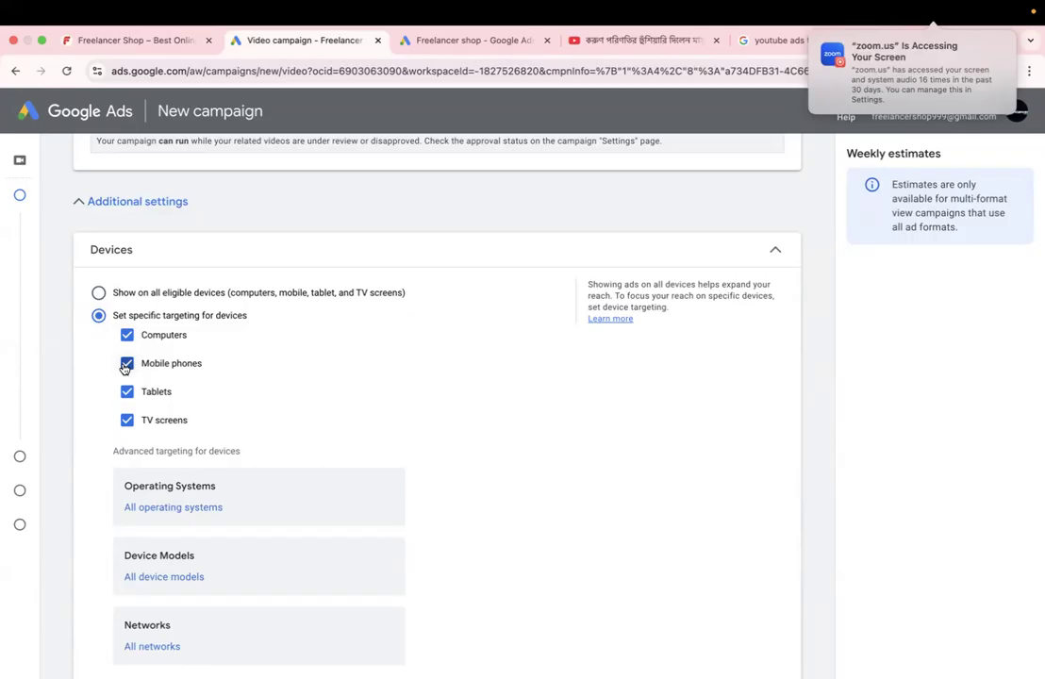
# Step: Exclude mobile phones, tablets and TV screens from the targeted devices
pyautogui.click(125, 366)
pyautogui.click(126, 394)
pyautogui.click(127, 421)
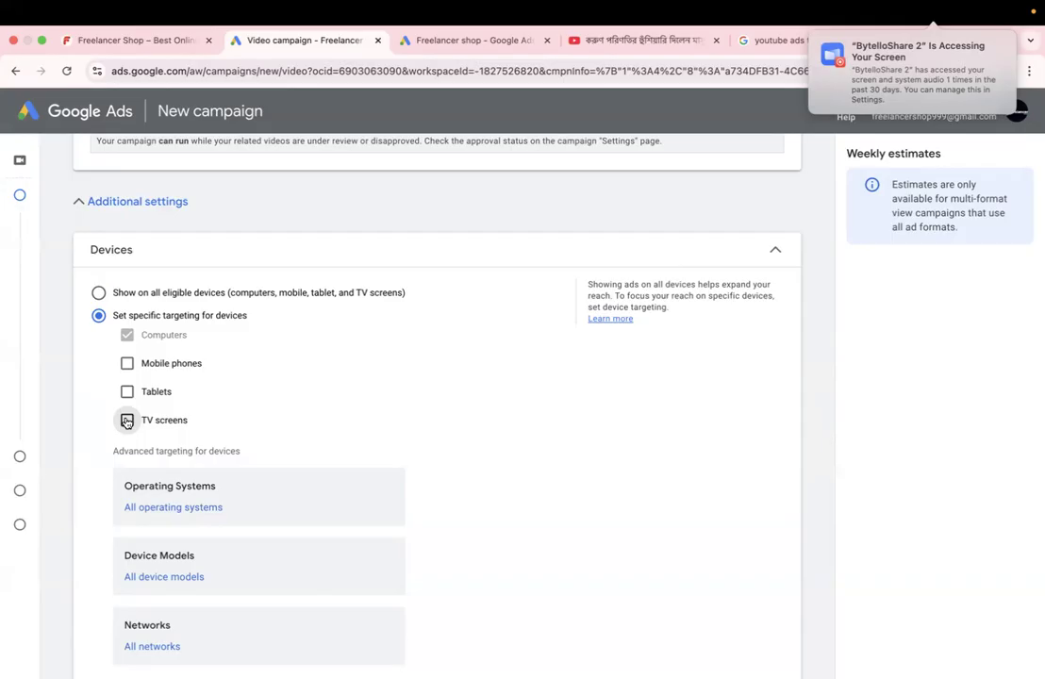
# Step: Include mobile phones and tablets alongside computers in the targeted devices, leaving TV screens excluded
pyautogui.click(127, 364)
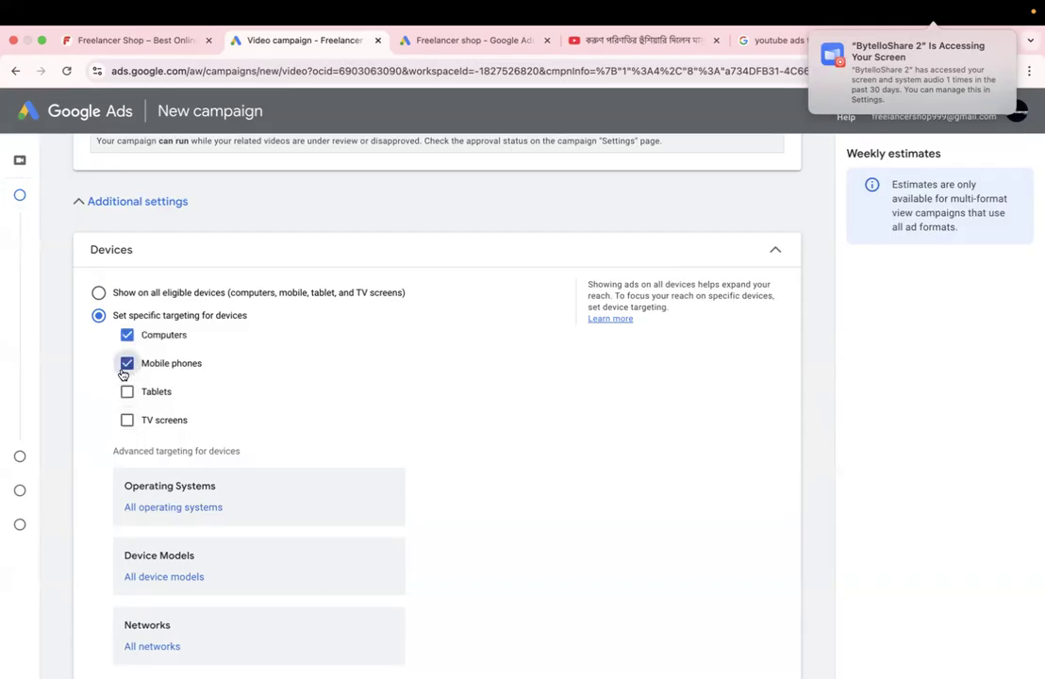
pyautogui.click(127, 335)
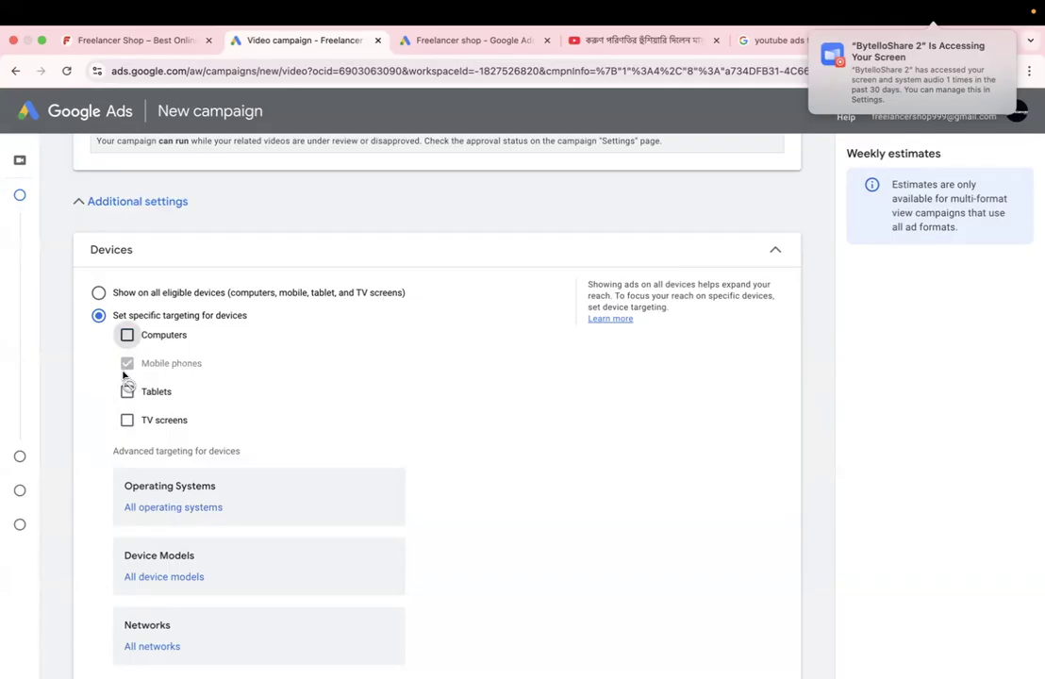
pyautogui.click(126, 335)
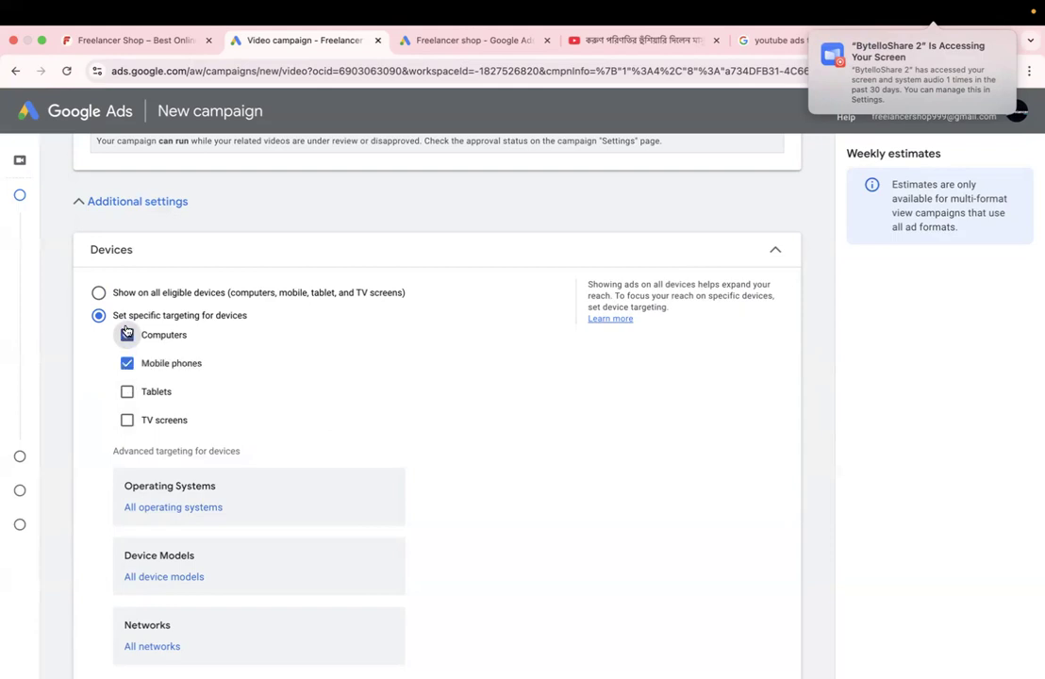
pyautogui.click(126, 391)
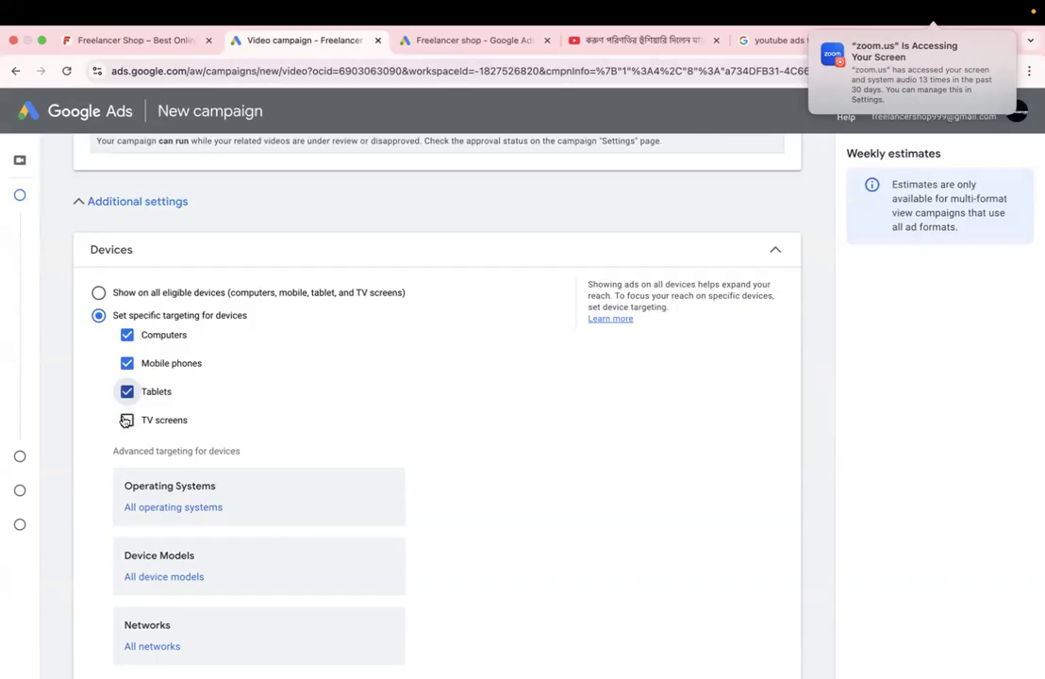
pyautogui.click(127, 421)
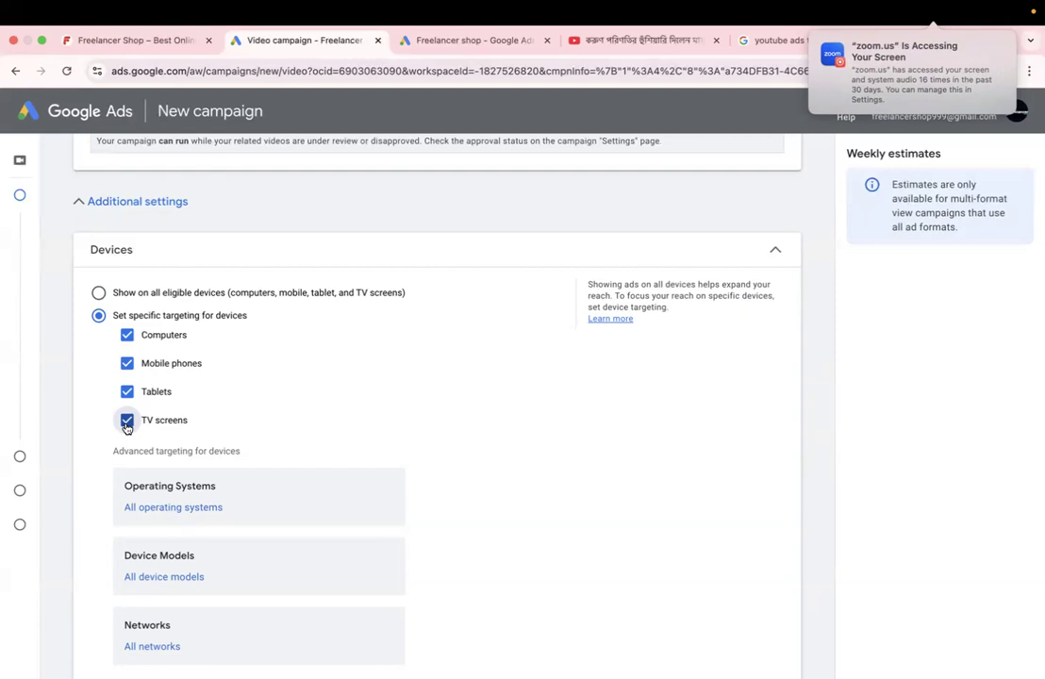
pyautogui.click(127, 421)
# Step: Try Android, iOS, Windows Phone, webOS and BlackBerry one after another as targeted operating systems, deselecting each again
pyautogui.scroll(-2, 201, 420)
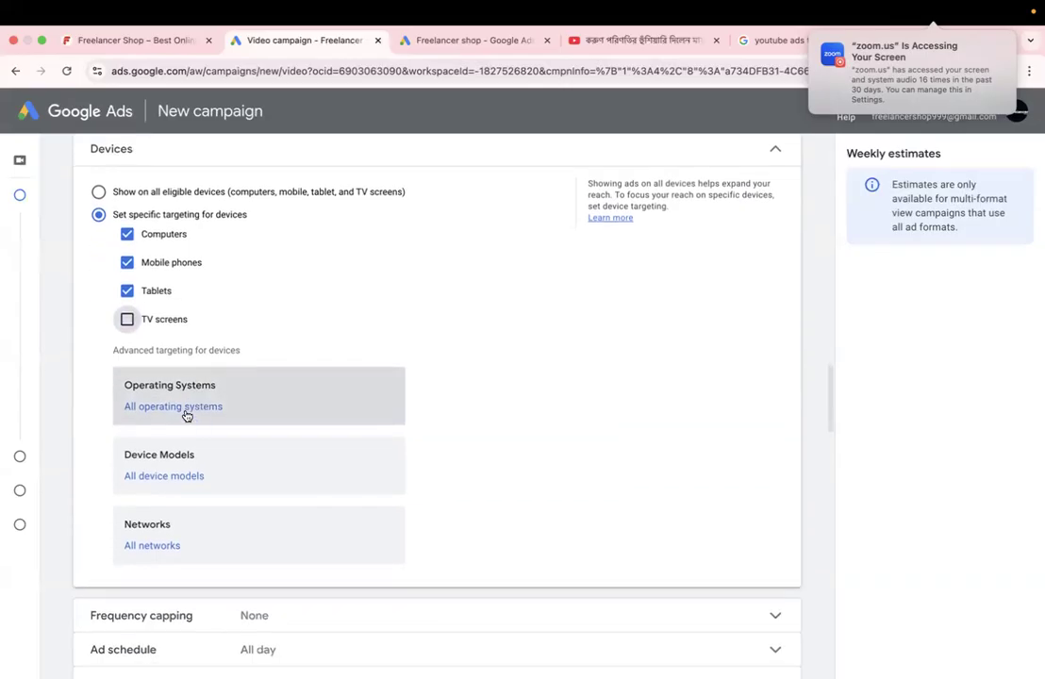
pyautogui.click(192, 407)
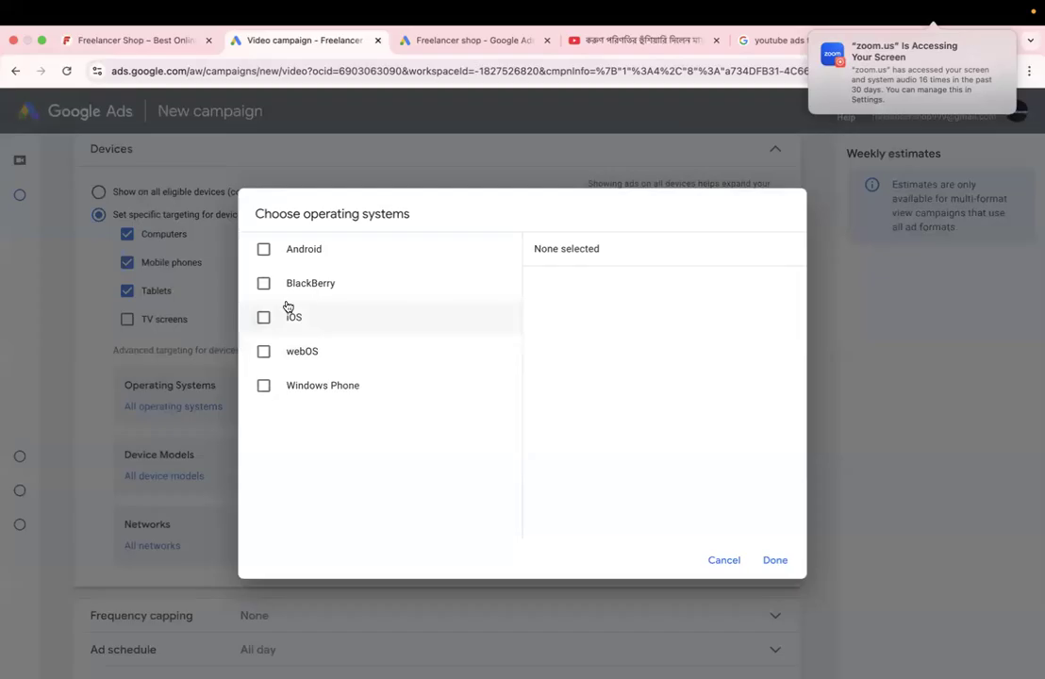
pyautogui.click(263, 251)
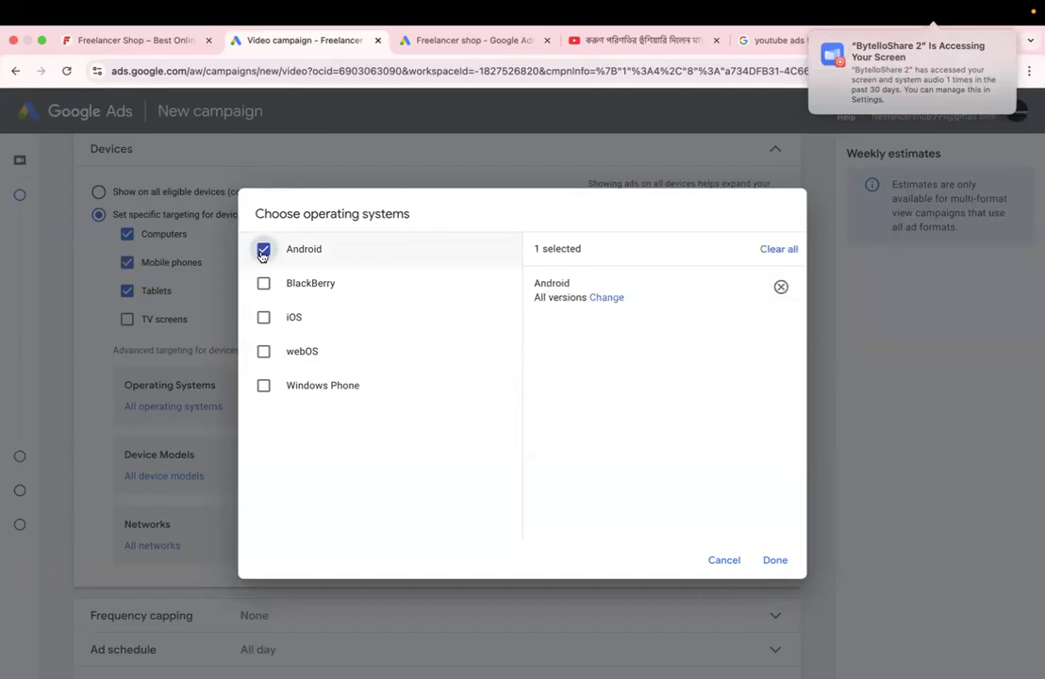
pyautogui.click(263, 250)
pyautogui.click(264, 320)
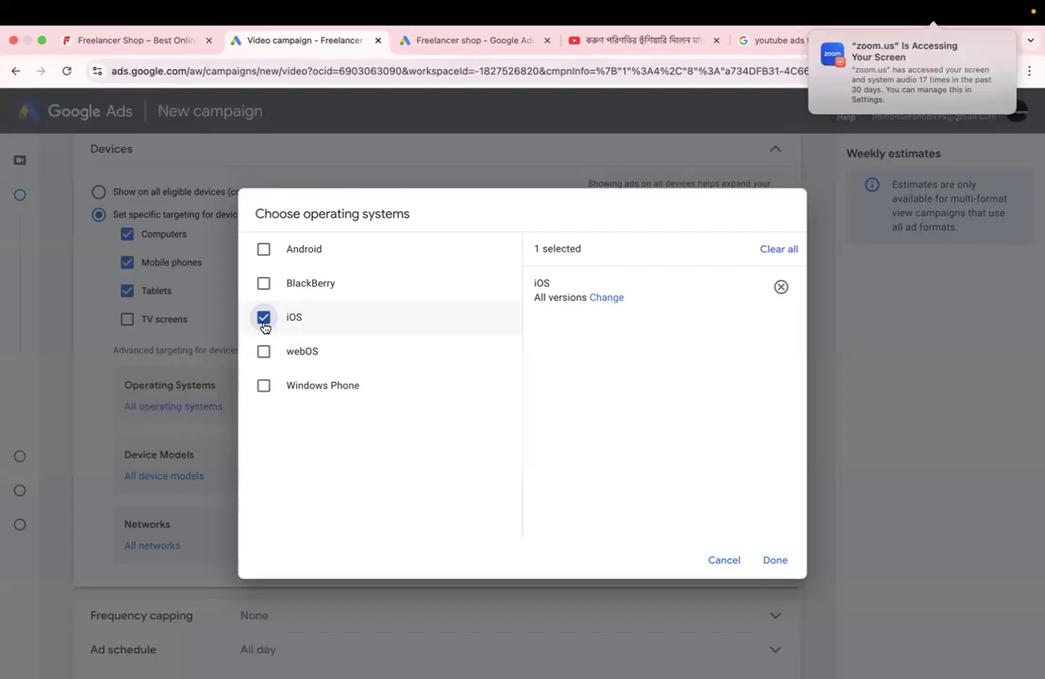
pyautogui.click(264, 318)
pyautogui.click(264, 385)
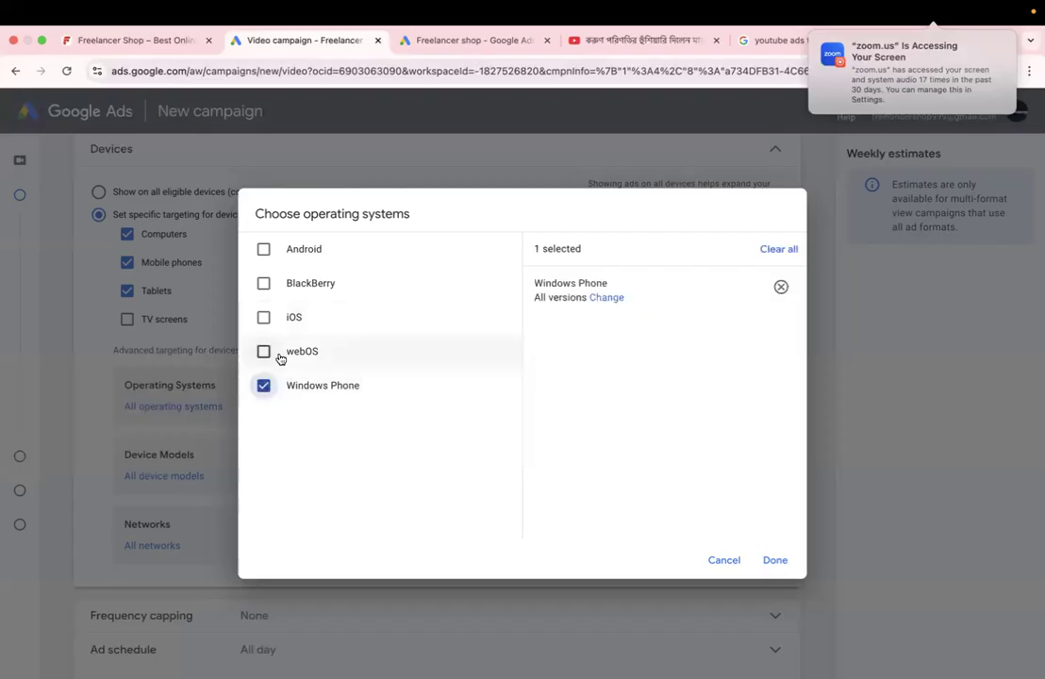
pyautogui.click(265, 351)
pyautogui.click(264, 385)
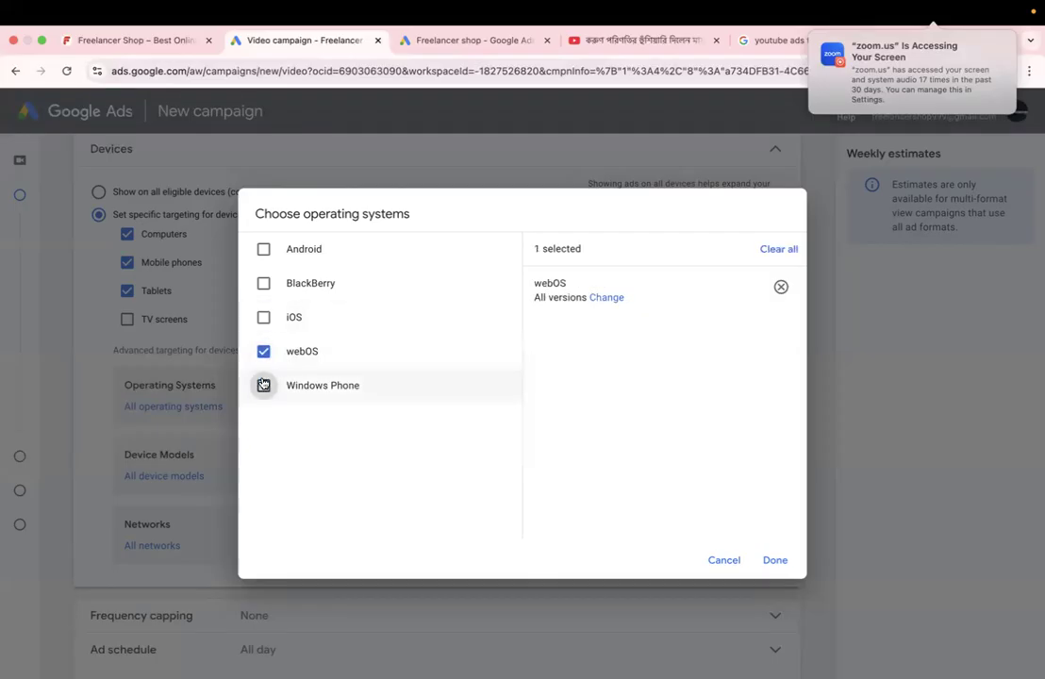
pyautogui.click(263, 353)
pyautogui.click(263, 286)
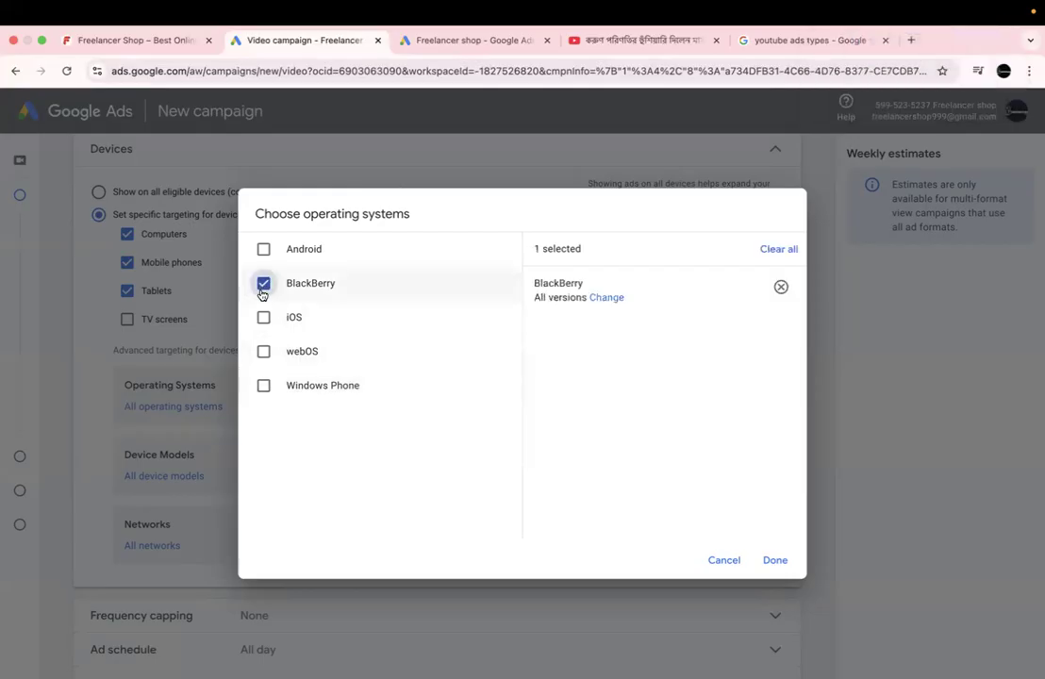
pyautogui.click(264, 287)
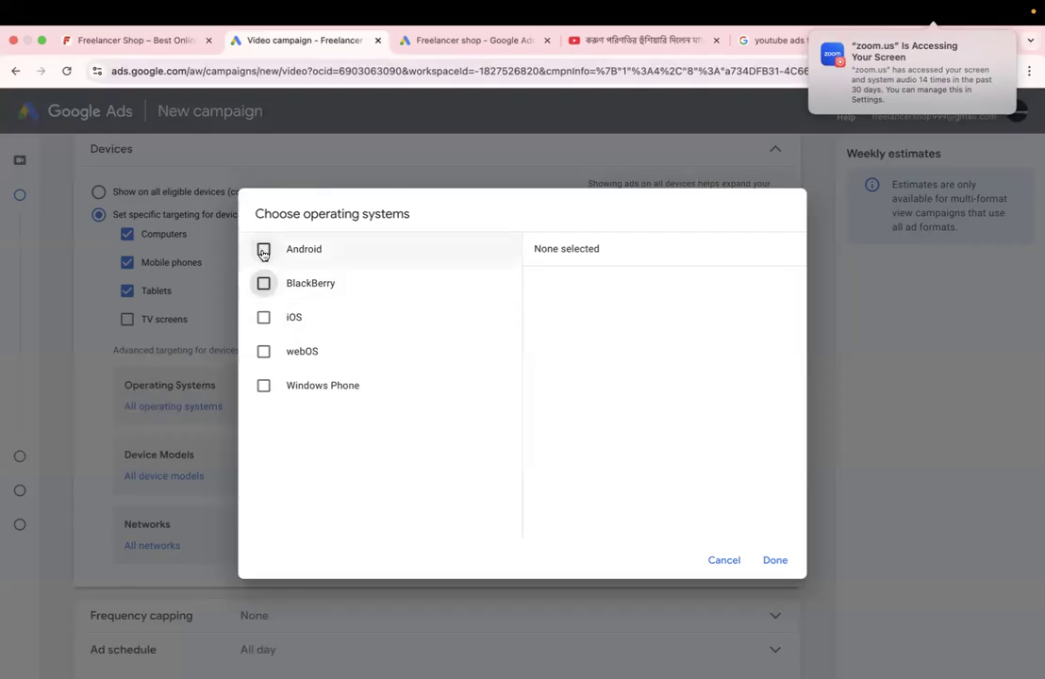
# Step: Try Android as the targeted operating system, look through its minimum version options, and clear the selection to keep all operating systems
pyautogui.click(263, 249)
pyautogui.click(263, 249)
pyautogui.click(263, 317)
pyautogui.click(262, 318)
pyautogui.click(263, 249)
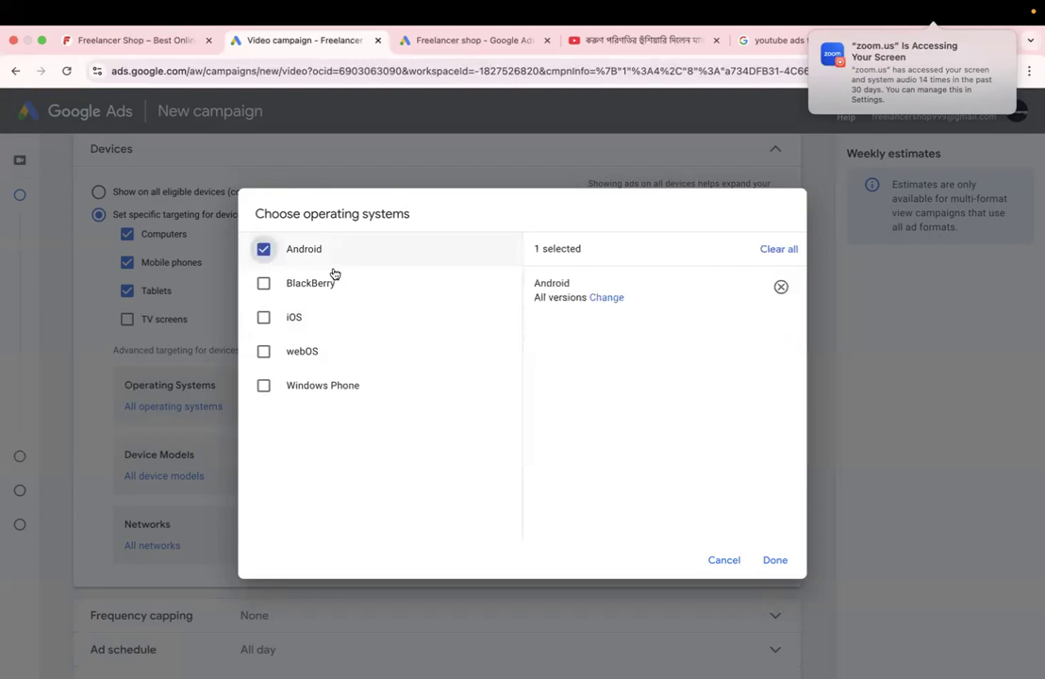
pyautogui.click(613, 299)
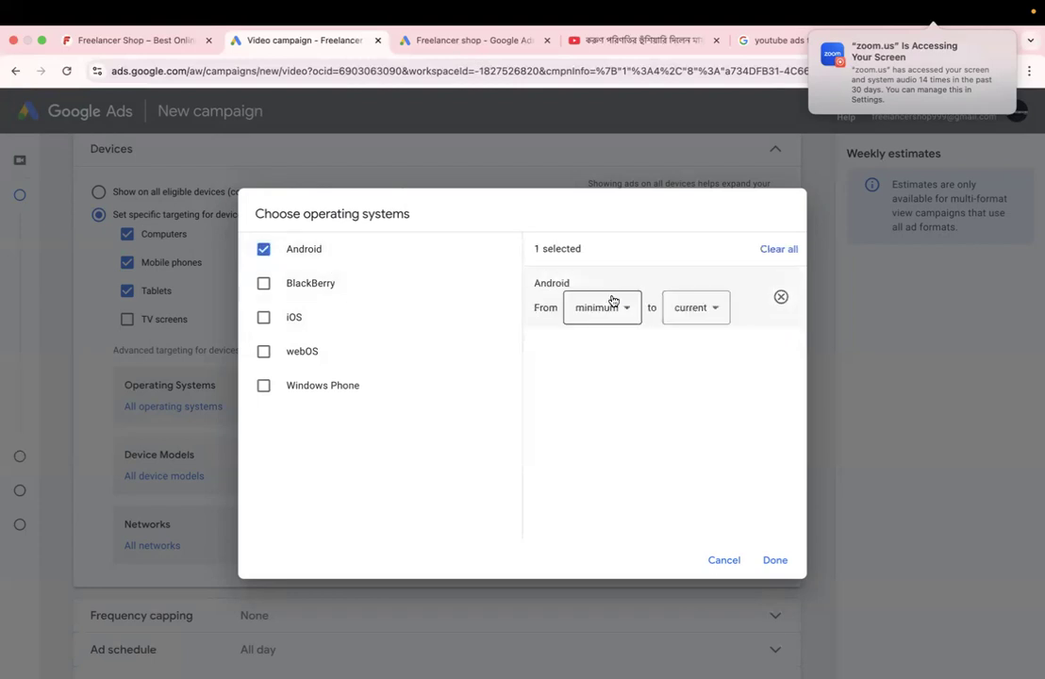
pyautogui.click(627, 312)
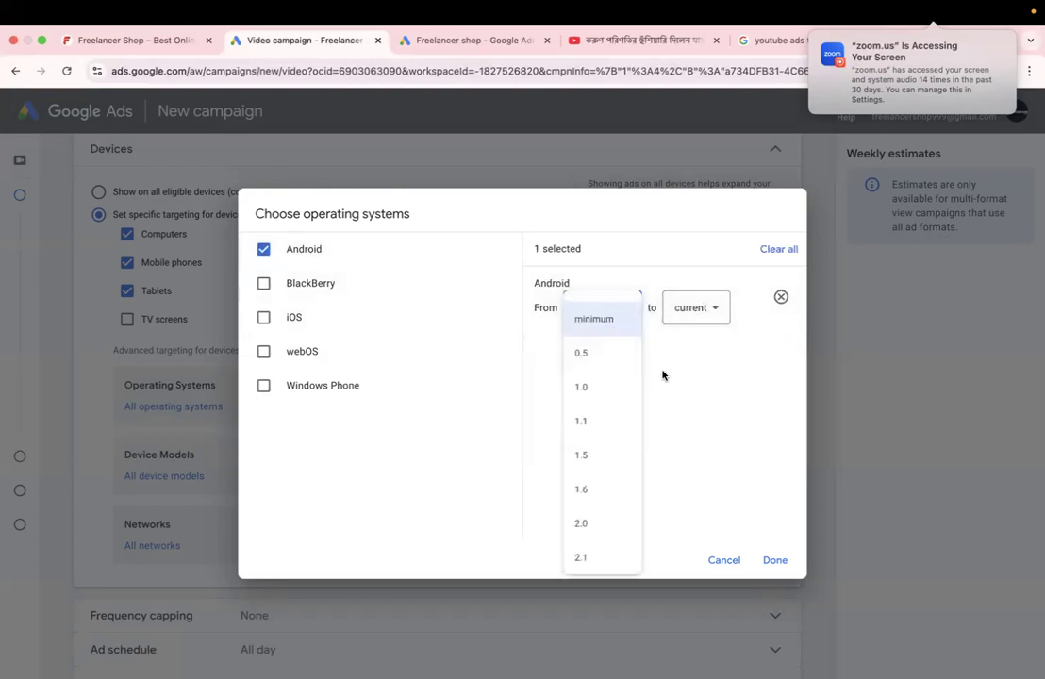
pyautogui.click(663, 374)
pyautogui.click(768, 251)
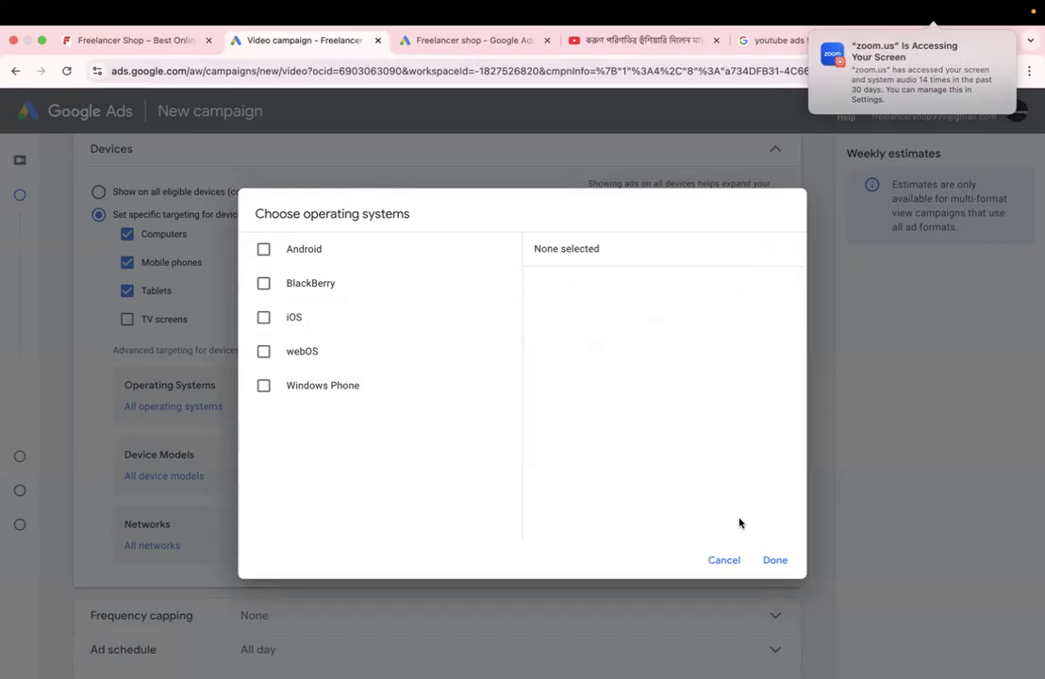
pyautogui.click(772, 562)
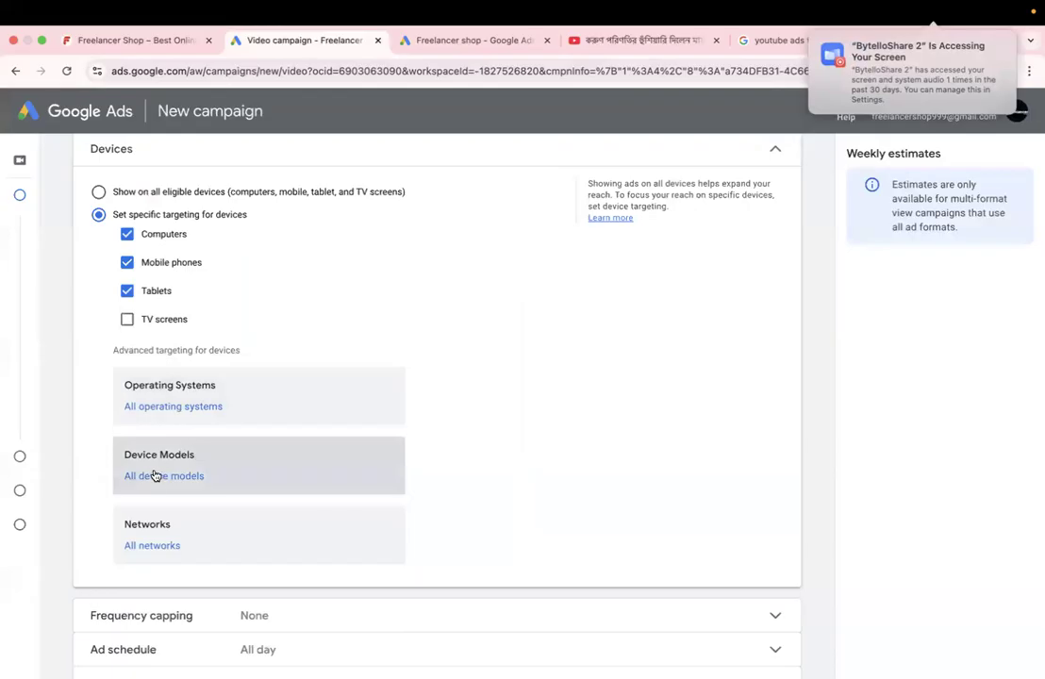
# Step: Browse the Android brands in the device model targeting, try selecting Infinix with all models, and deselect it
pyautogui.click(157, 477)
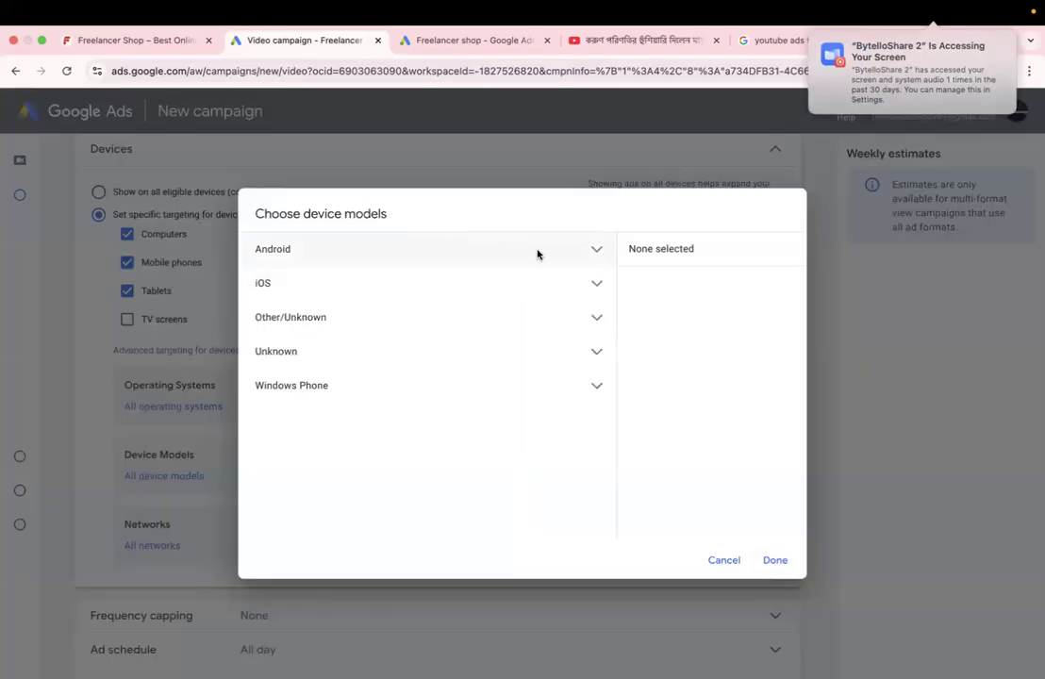
pyautogui.click(594, 250)
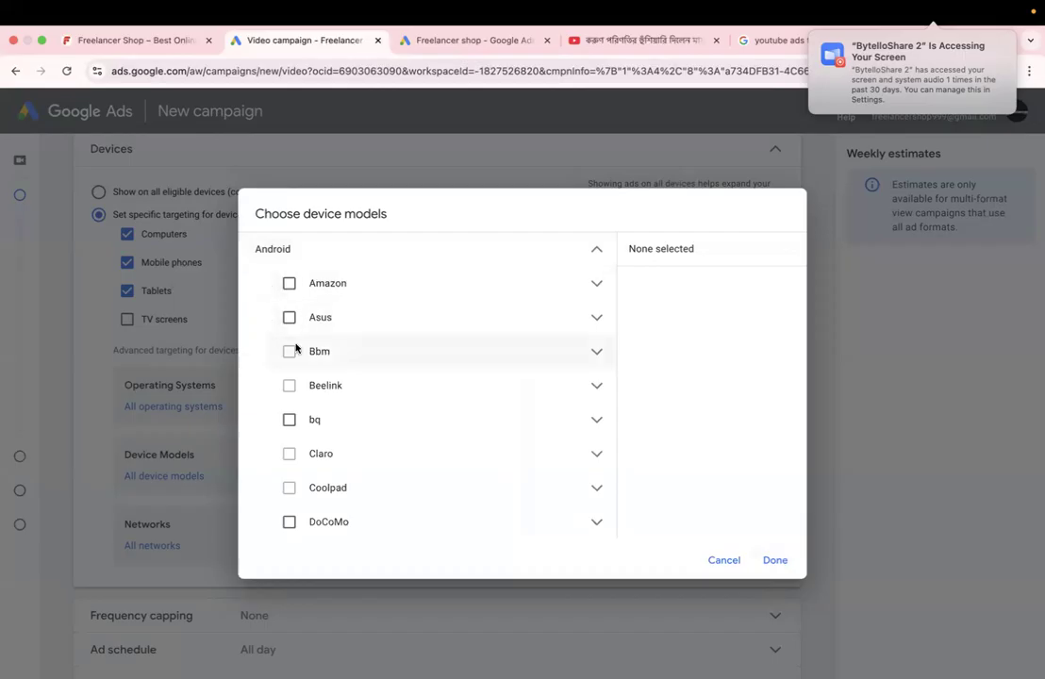
pyautogui.scroll(-2, 306, 404)
pyautogui.scroll(-5, 305, 403)
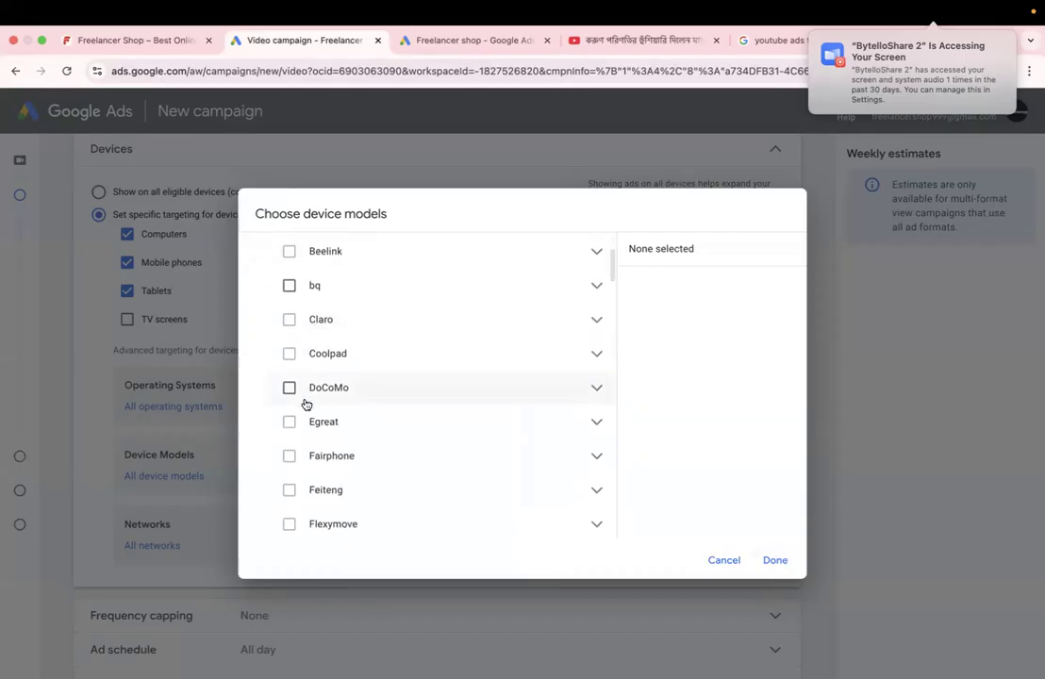
pyautogui.scroll(-2, 306, 404)
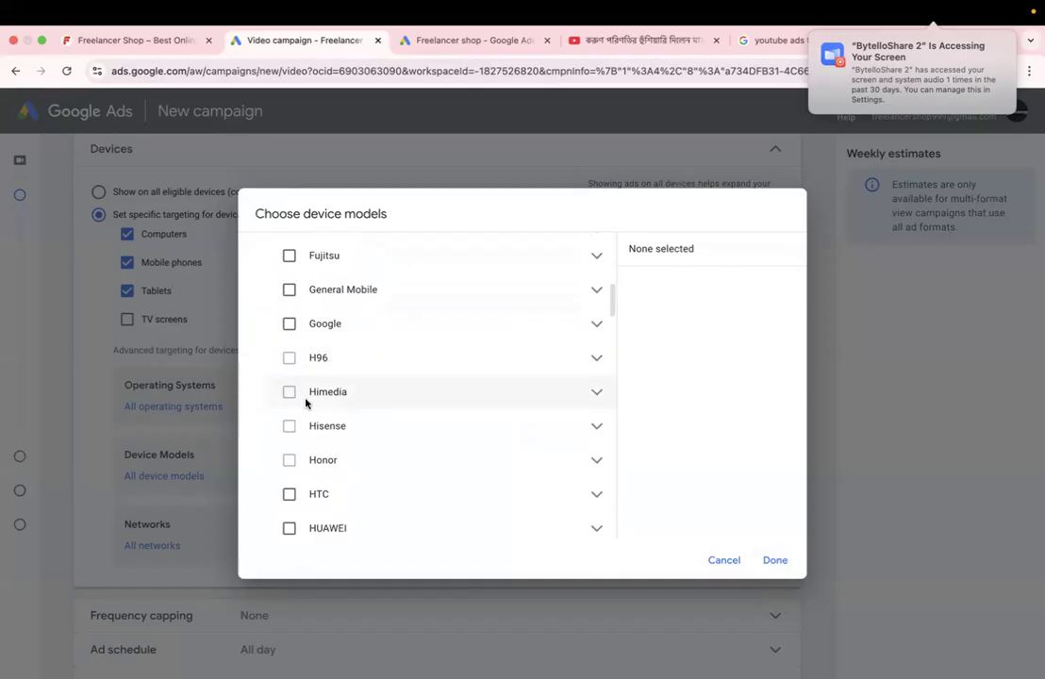
pyautogui.scroll(-2, 305, 404)
pyautogui.scroll(-4, 305, 404)
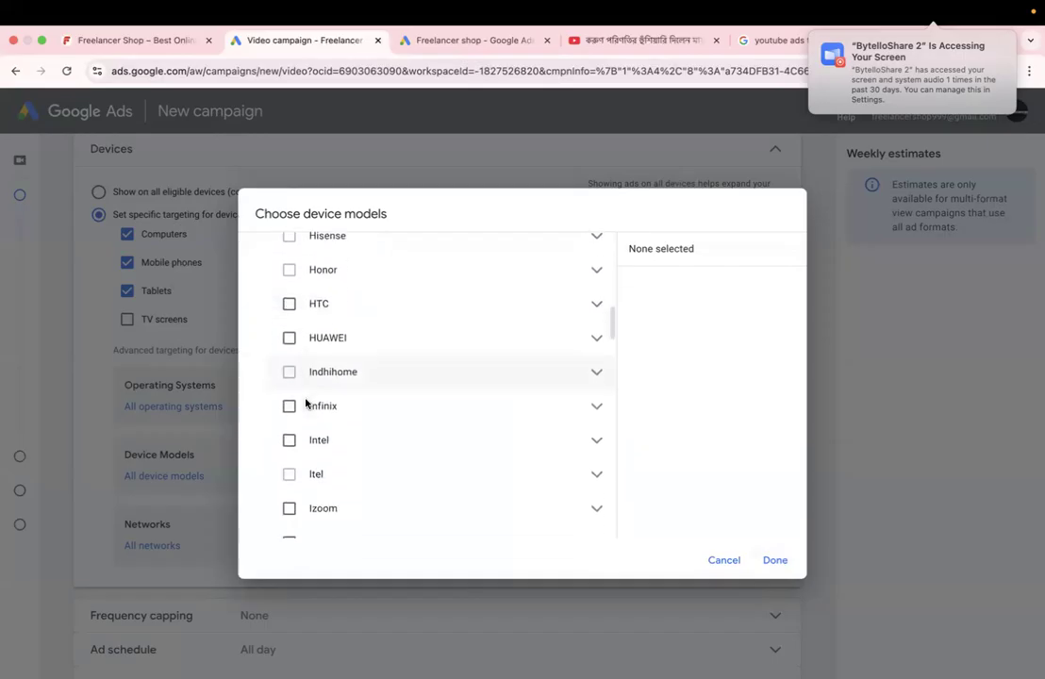
pyautogui.scroll(-2, 288, 385)
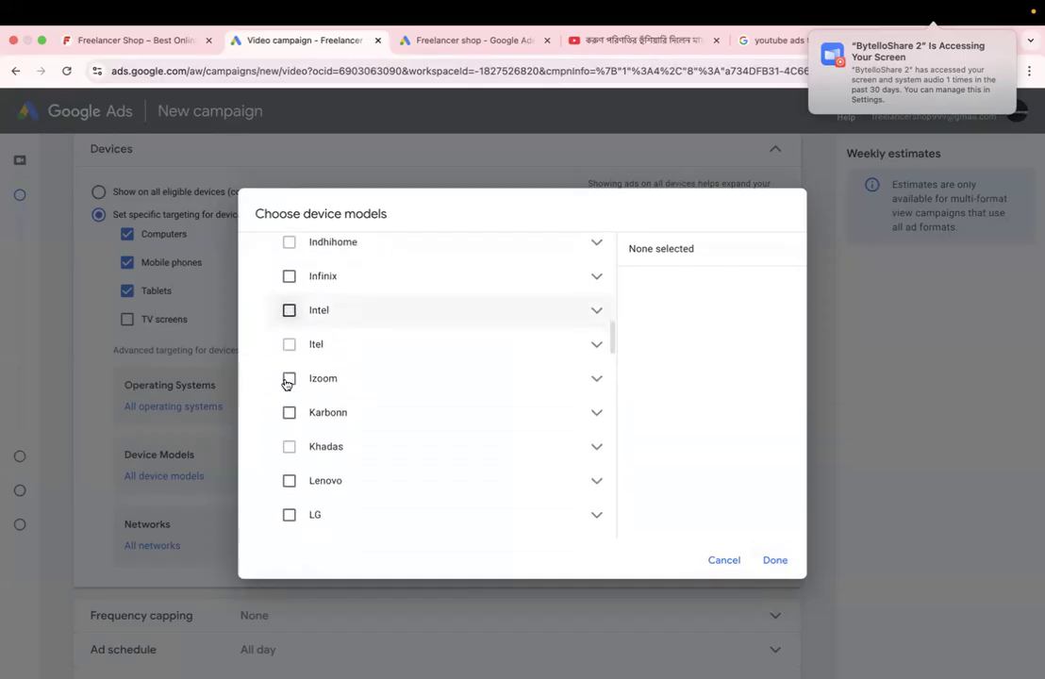
pyautogui.click(288, 276)
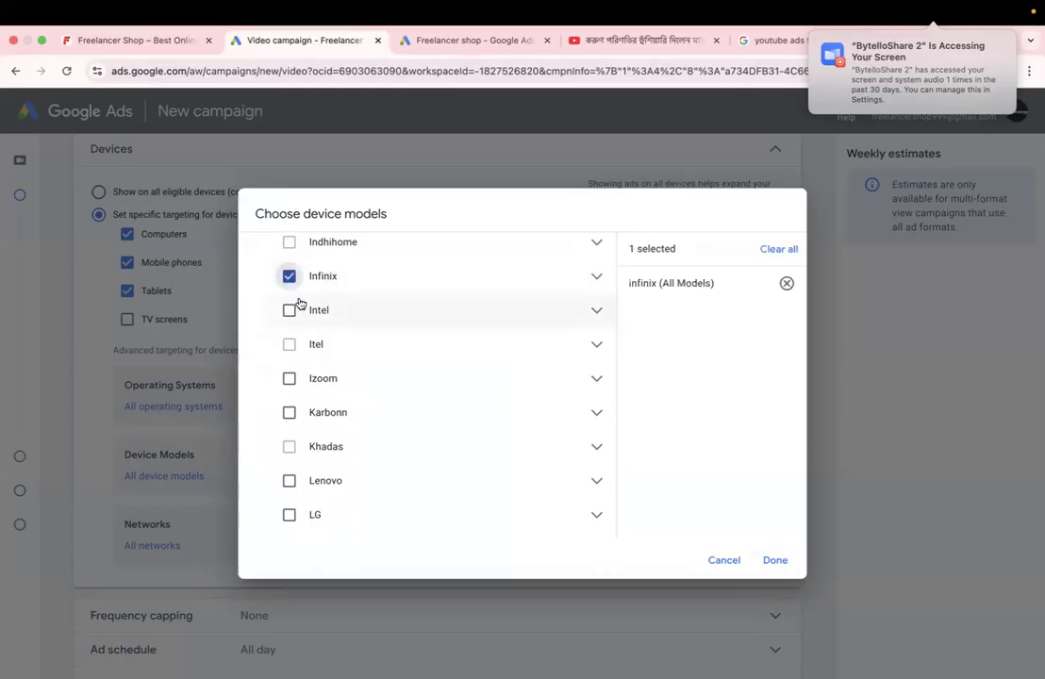
pyautogui.click(289, 278)
# Step: Try targeting all Nokia models among the Android brands and remove that selection again
pyautogui.scroll(-4, 288, 286)
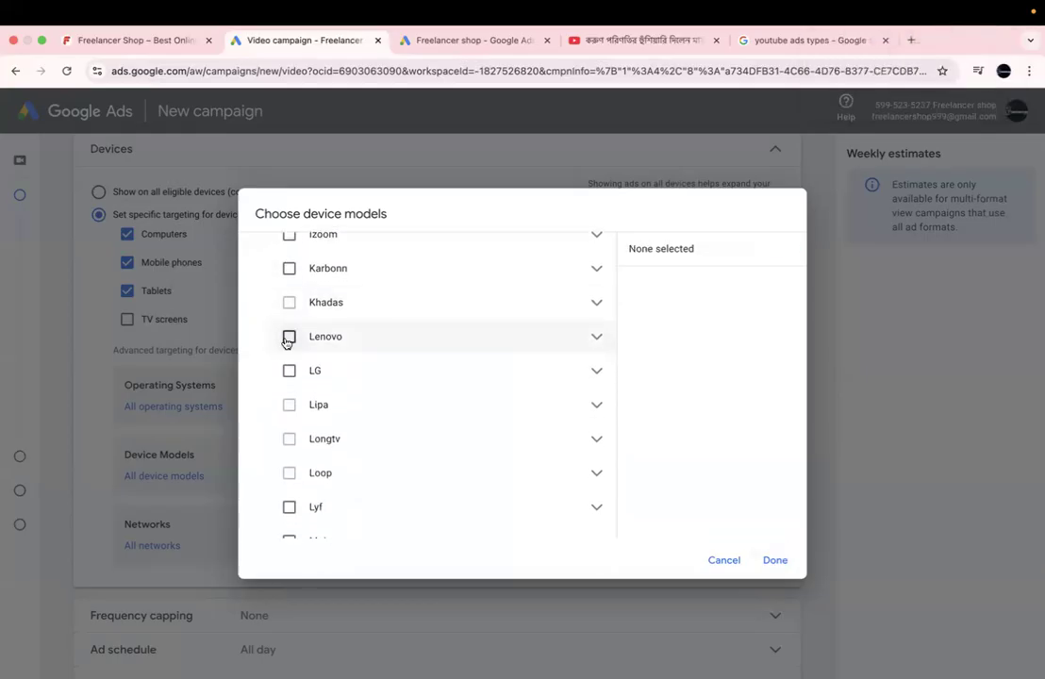
pyautogui.scroll(-2, 288, 342)
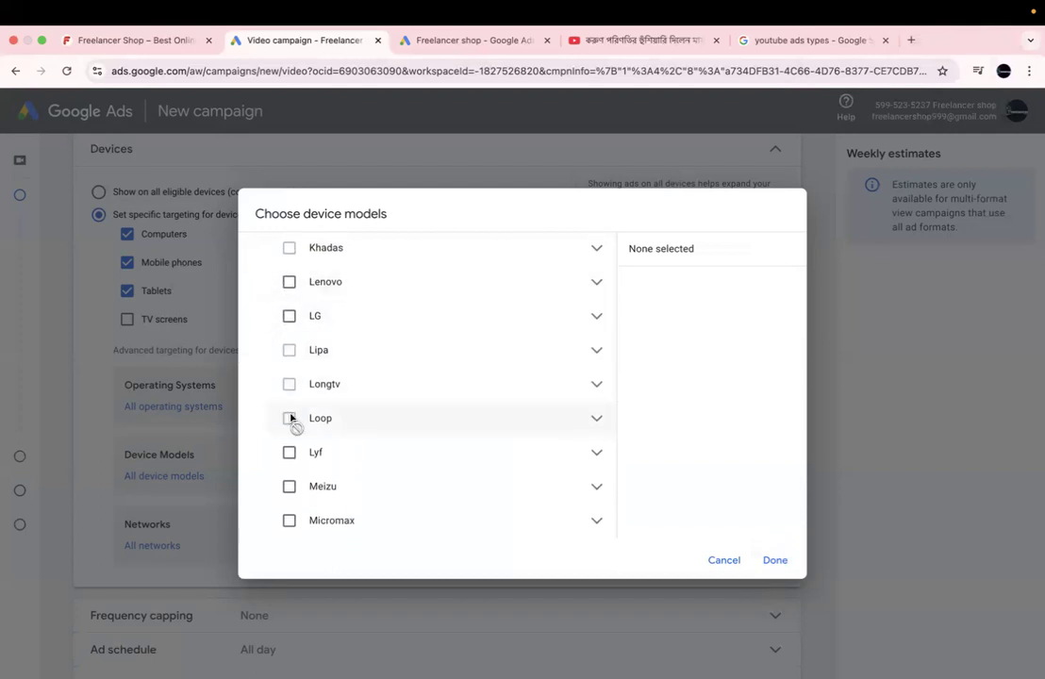
pyautogui.scroll(-4, 291, 418)
pyautogui.scroll(-2, 325, 396)
pyautogui.scroll(-2, 289, 390)
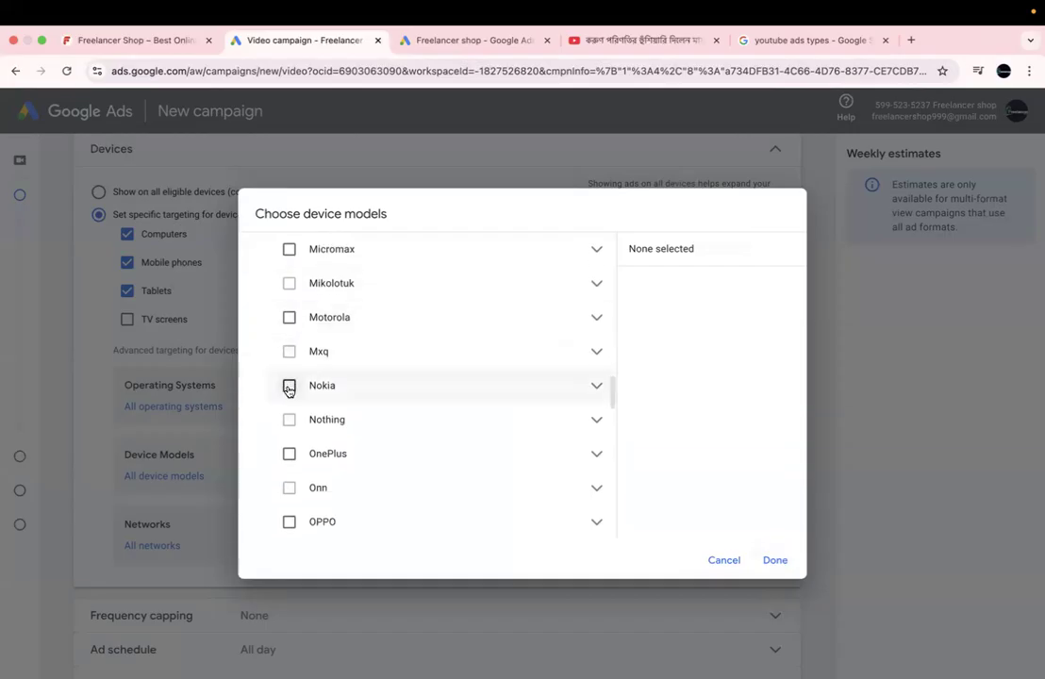
pyautogui.click(287, 392)
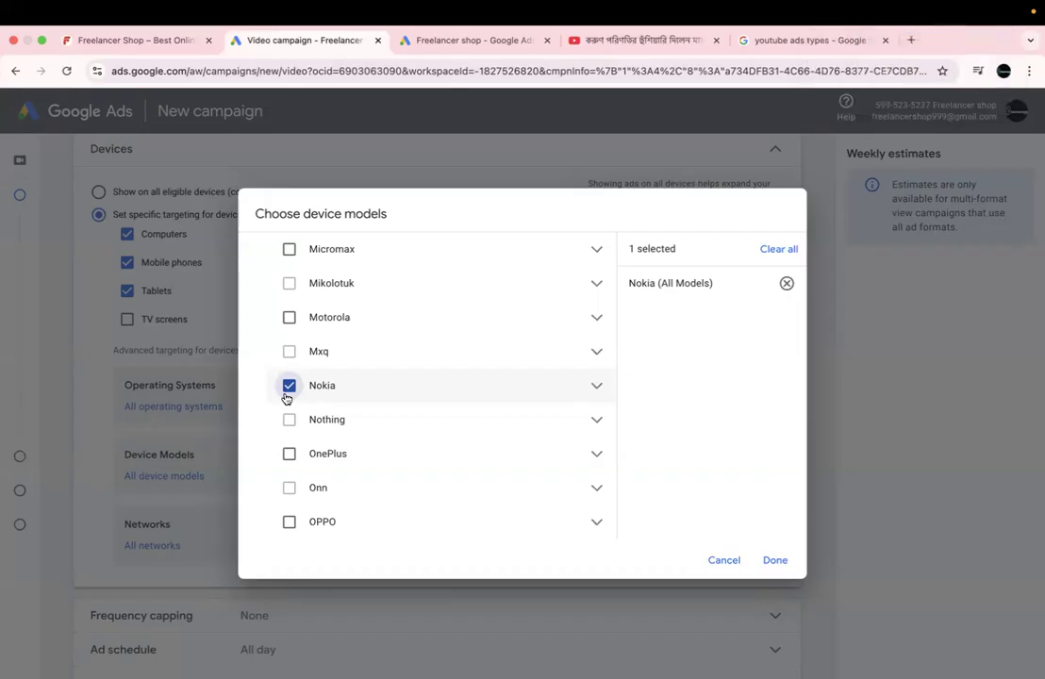
pyautogui.click(288, 386)
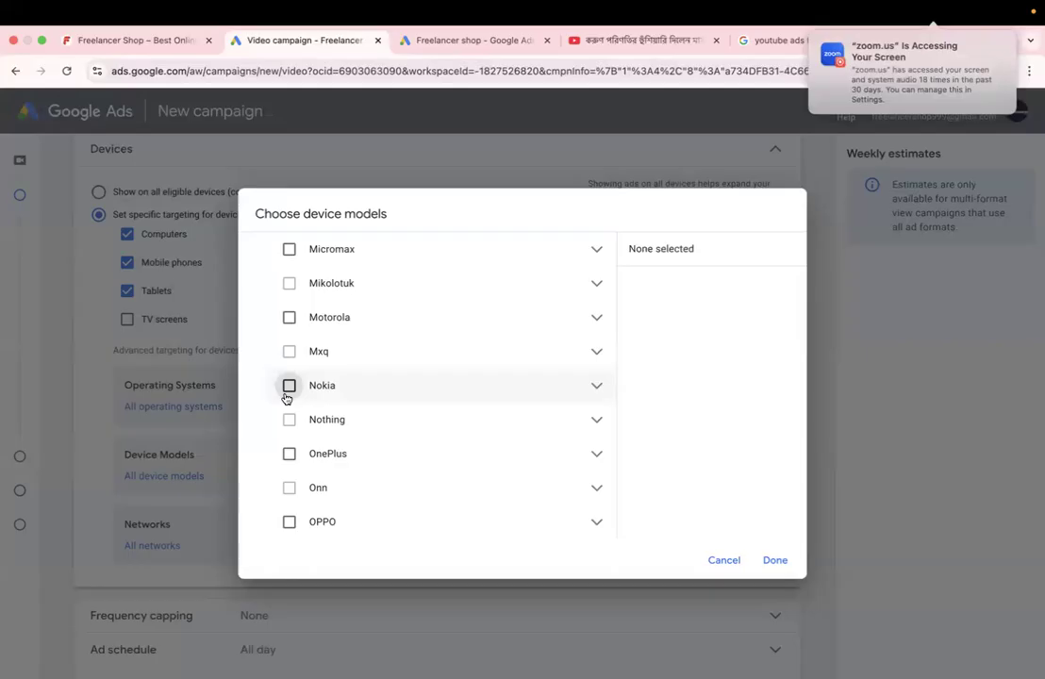
# Step: Look through the remaining Android brands down to ZTE and close the device model selection with no model chosen
pyautogui.scroll(-2, 289, 460)
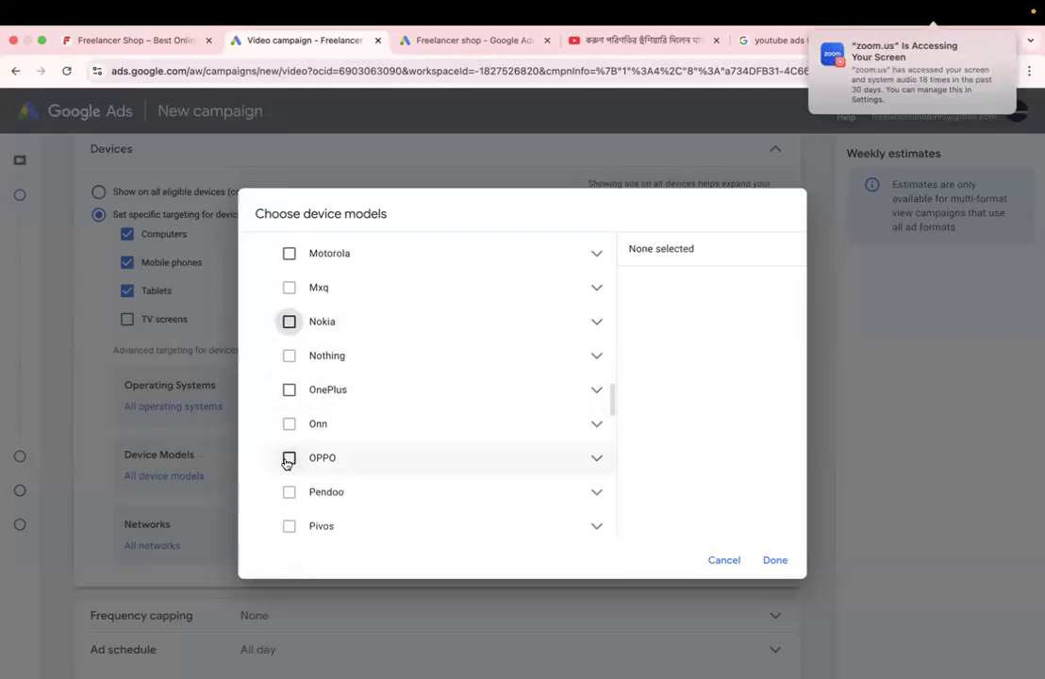
pyautogui.scroll(-8, 286, 470)
pyautogui.scroll(-1, 285, 470)
pyautogui.scroll(-2, 298, 347)
pyautogui.scroll(-1, 288, 378)
pyautogui.scroll(-3, 275, 452)
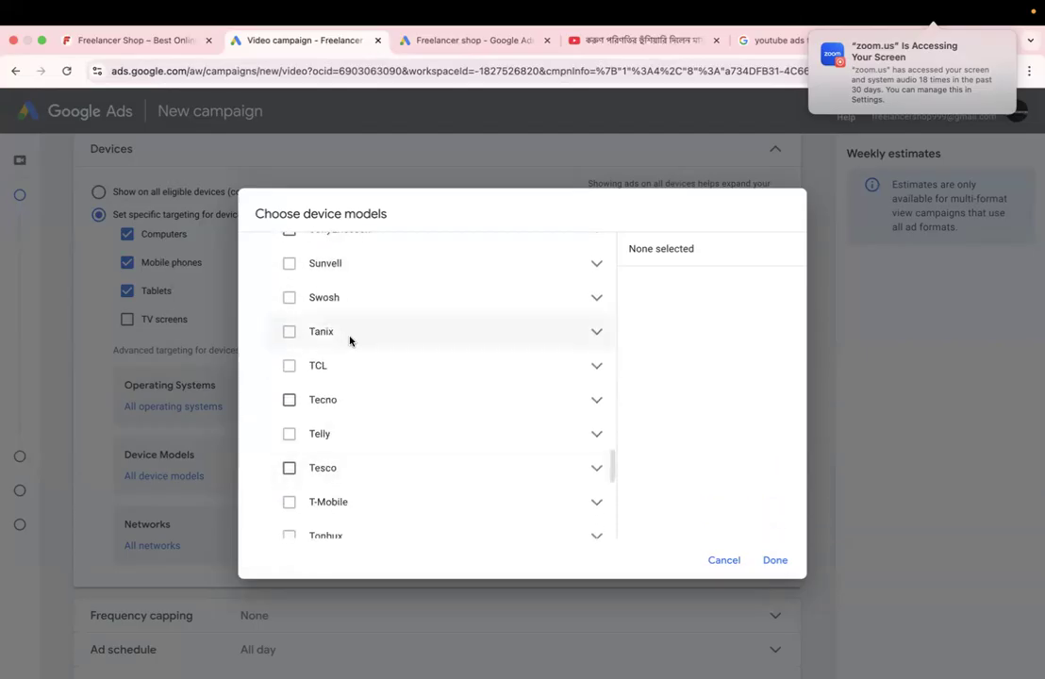
pyautogui.scroll(-2, 340, 408)
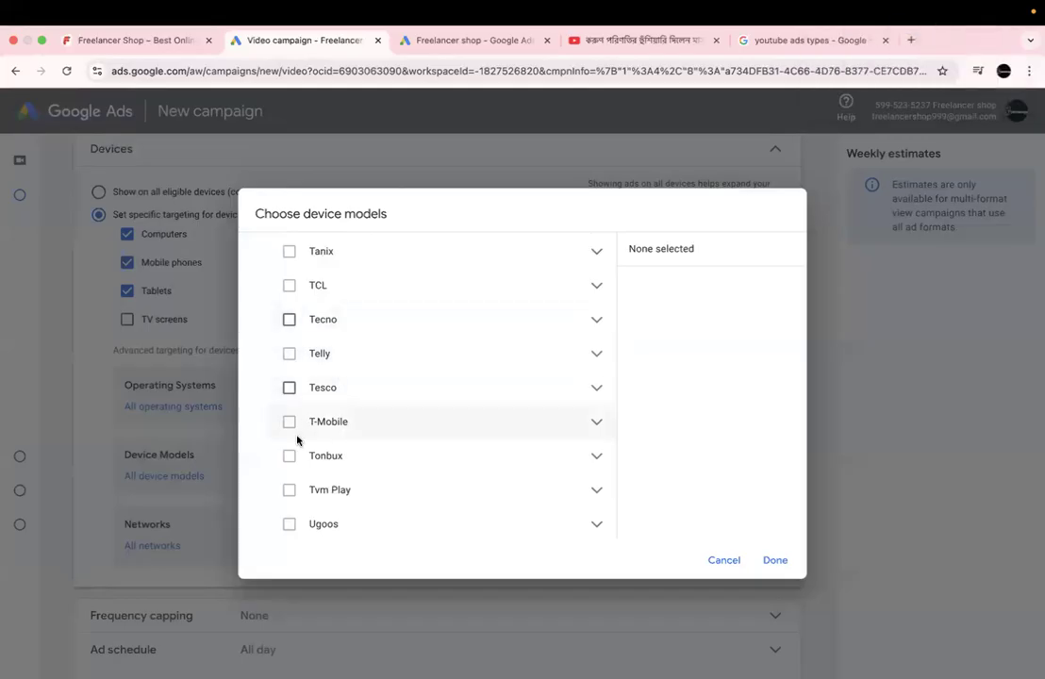
pyautogui.scroll(-5, 296, 439)
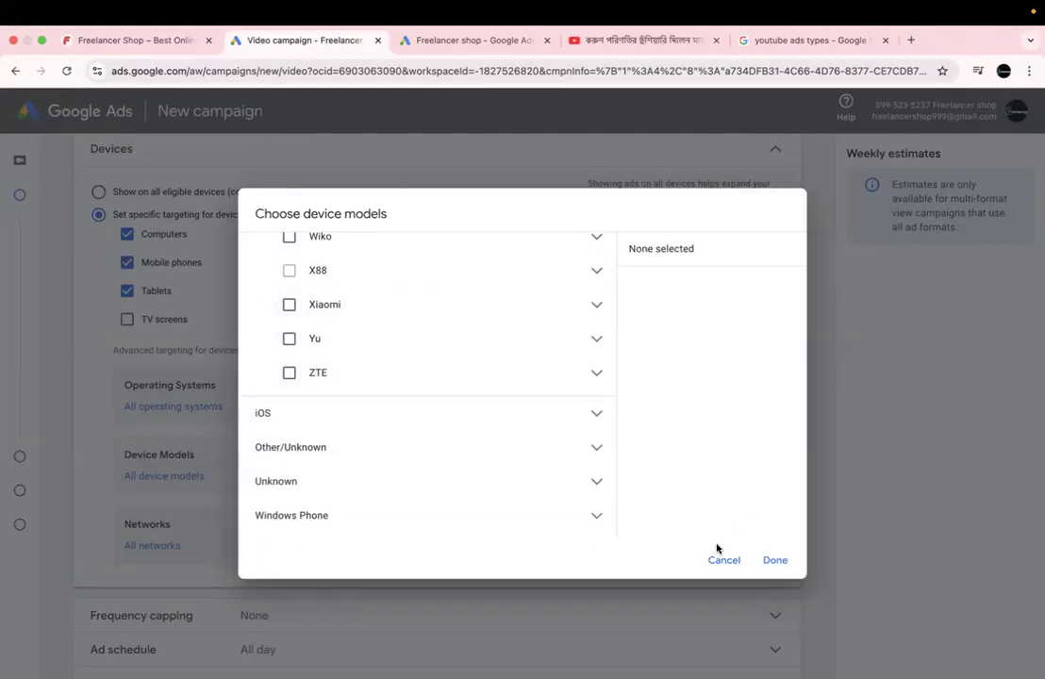
pyautogui.click(772, 559)
# Step: Try targeting Grameenphone and then all Bangladesh carriers in the device network targeting, clear the selections and keep all networks
pyautogui.scroll(-3, 217, 460)
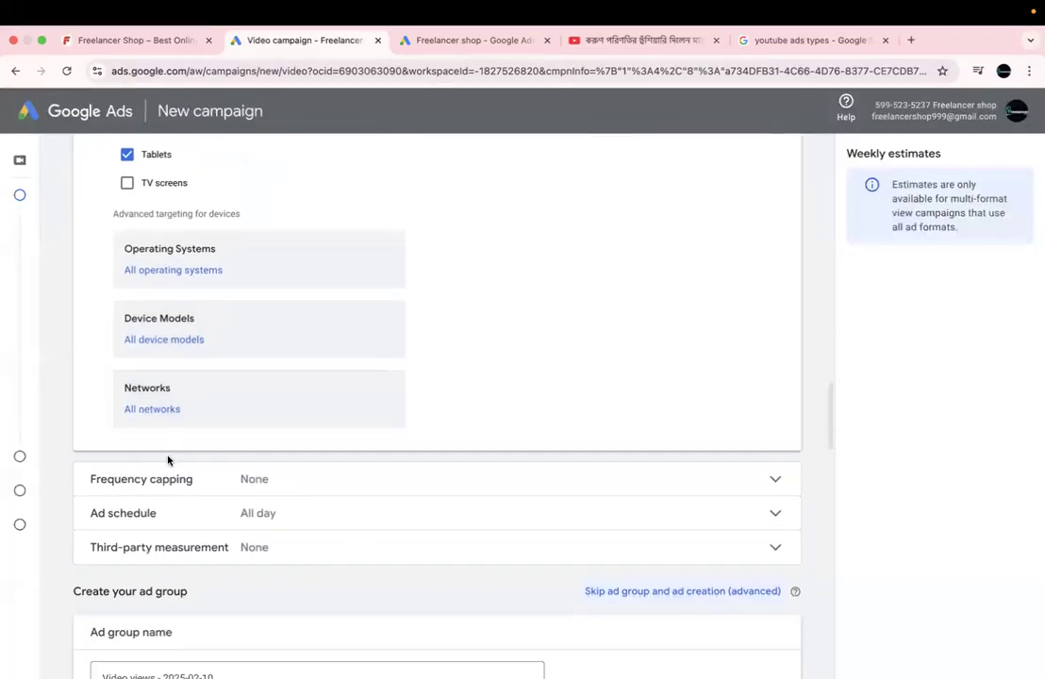
pyautogui.click(149, 410)
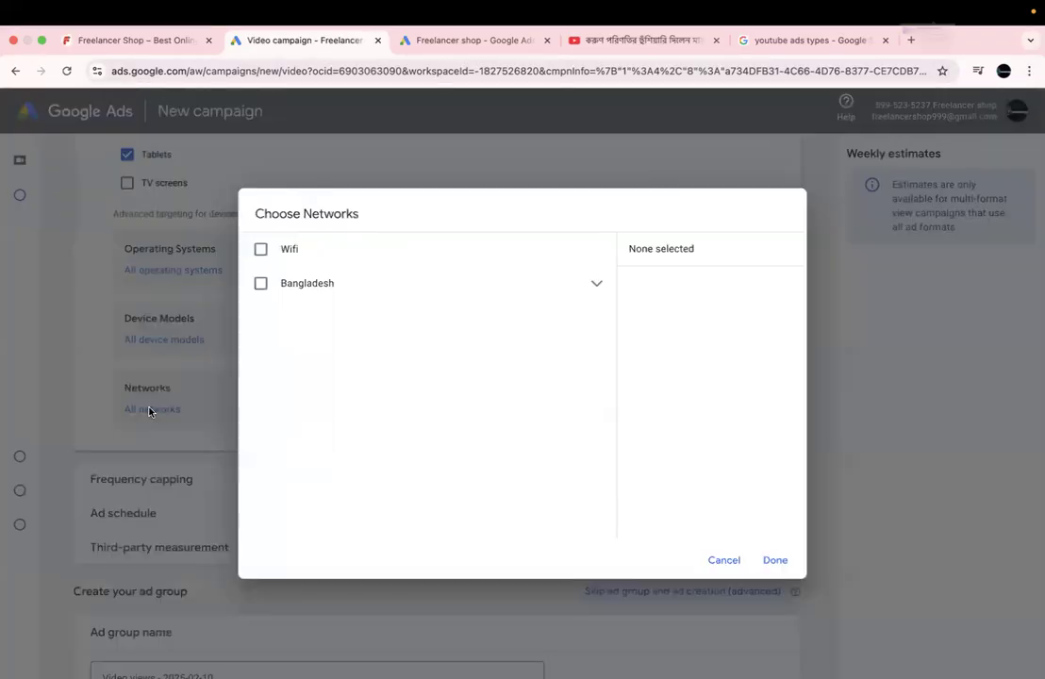
pyautogui.click(596, 284)
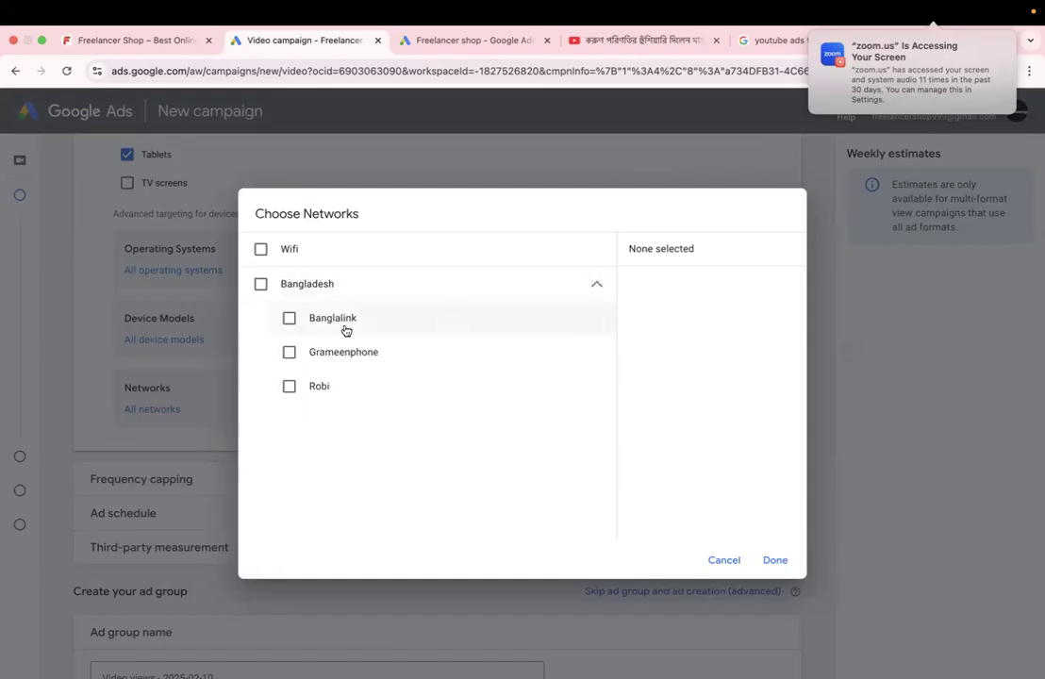
pyautogui.click(285, 352)
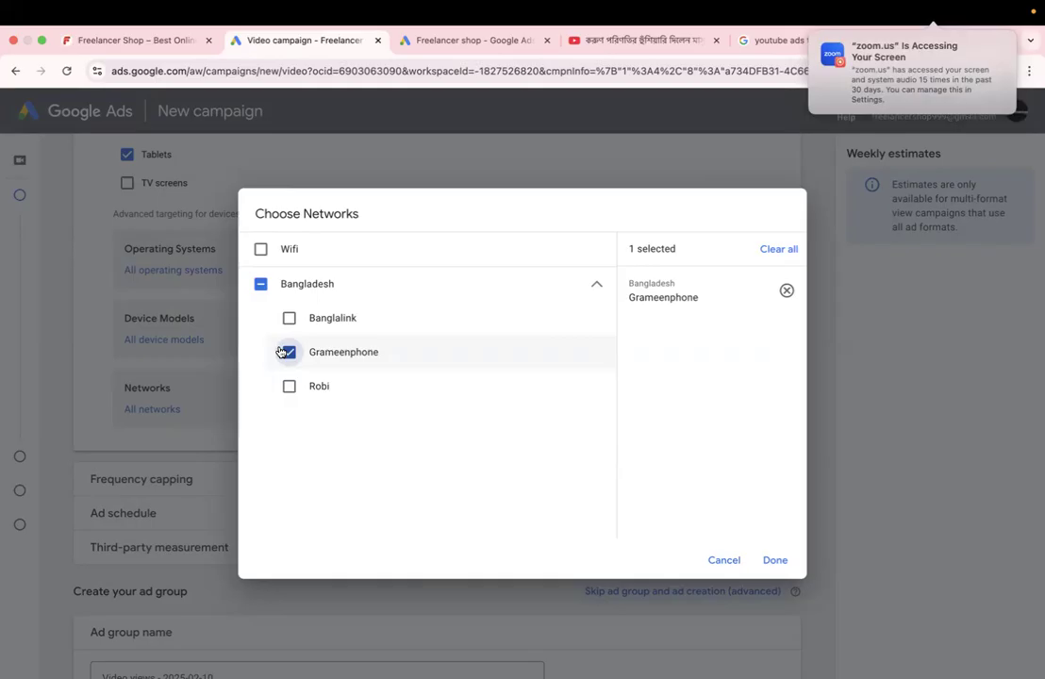
pyautogui.click(281, 352)
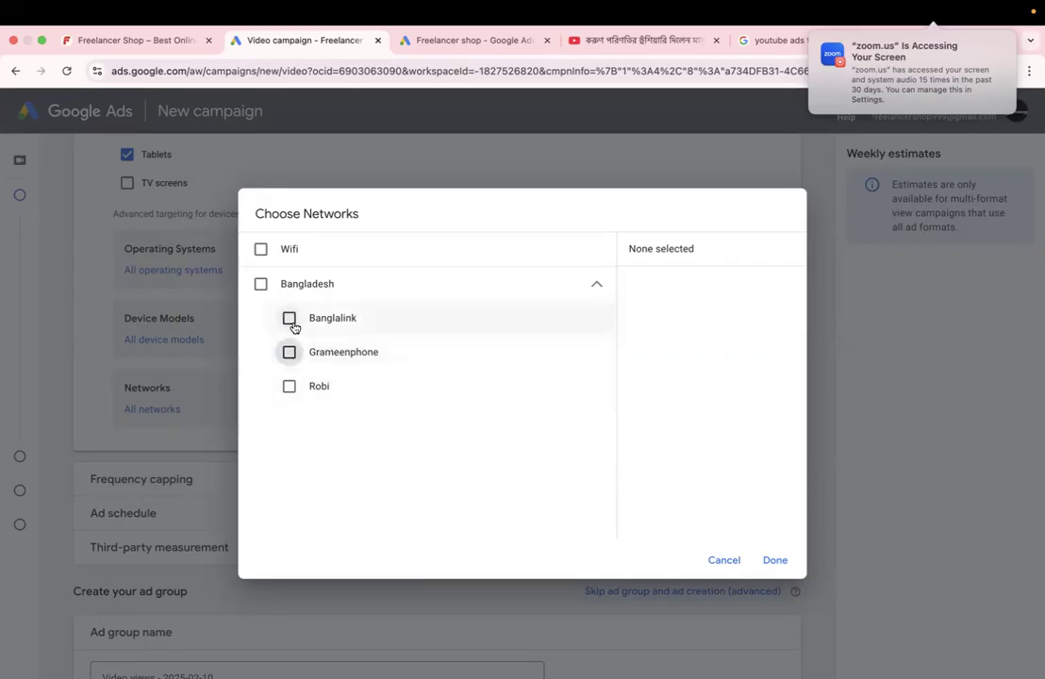
pyautogui.click(264, 288)
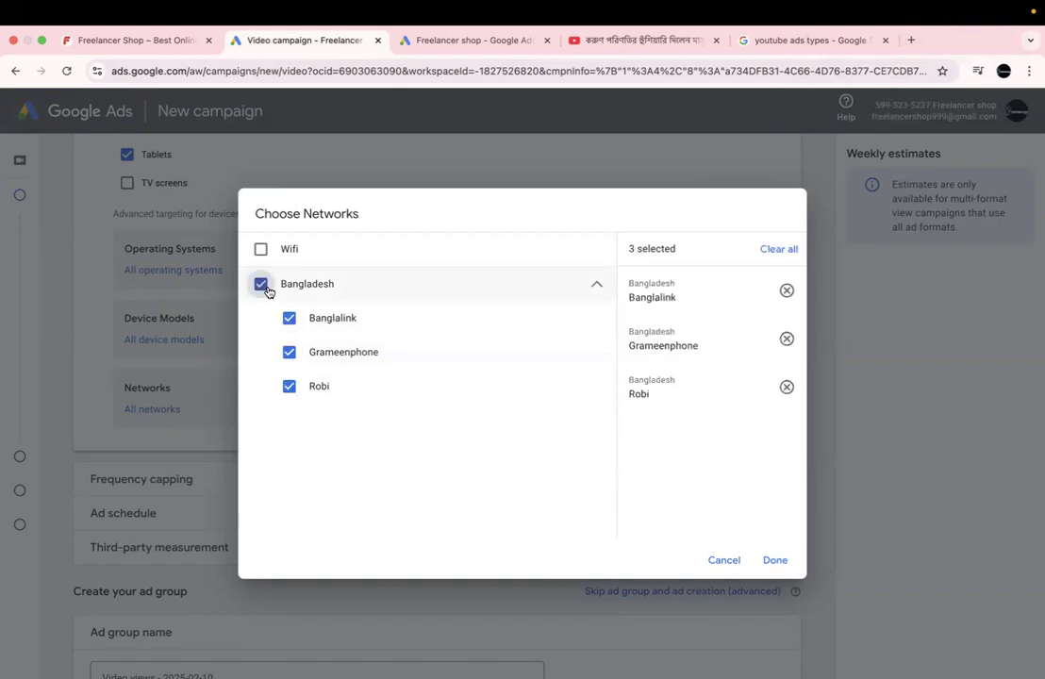
pyautogui.click(265, 286)
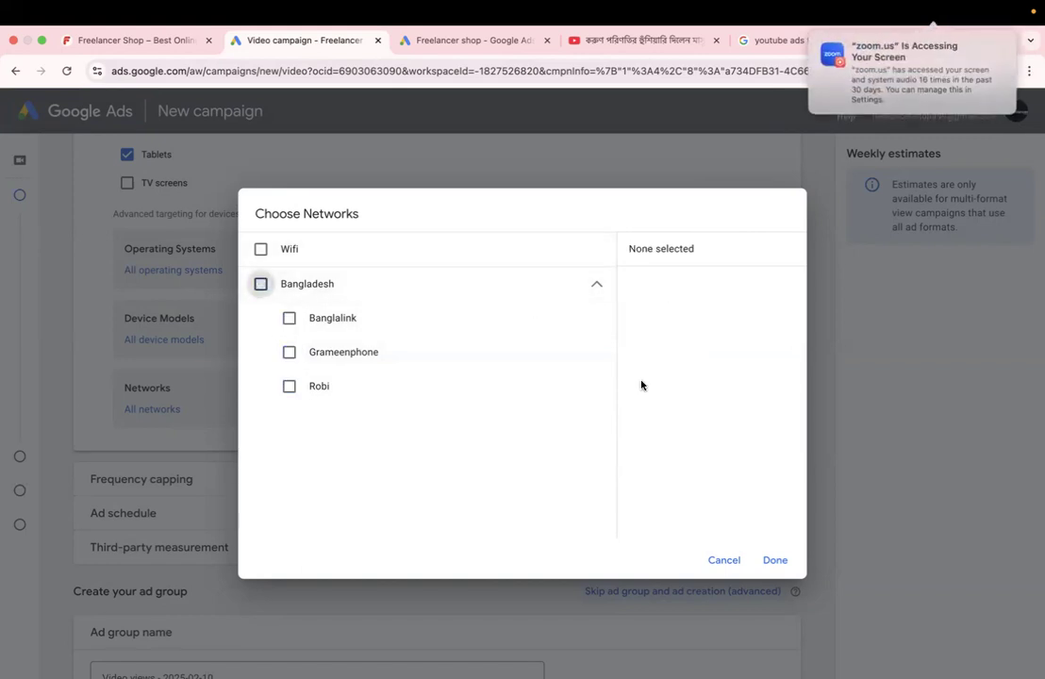
pyautogui.click(774, 561)
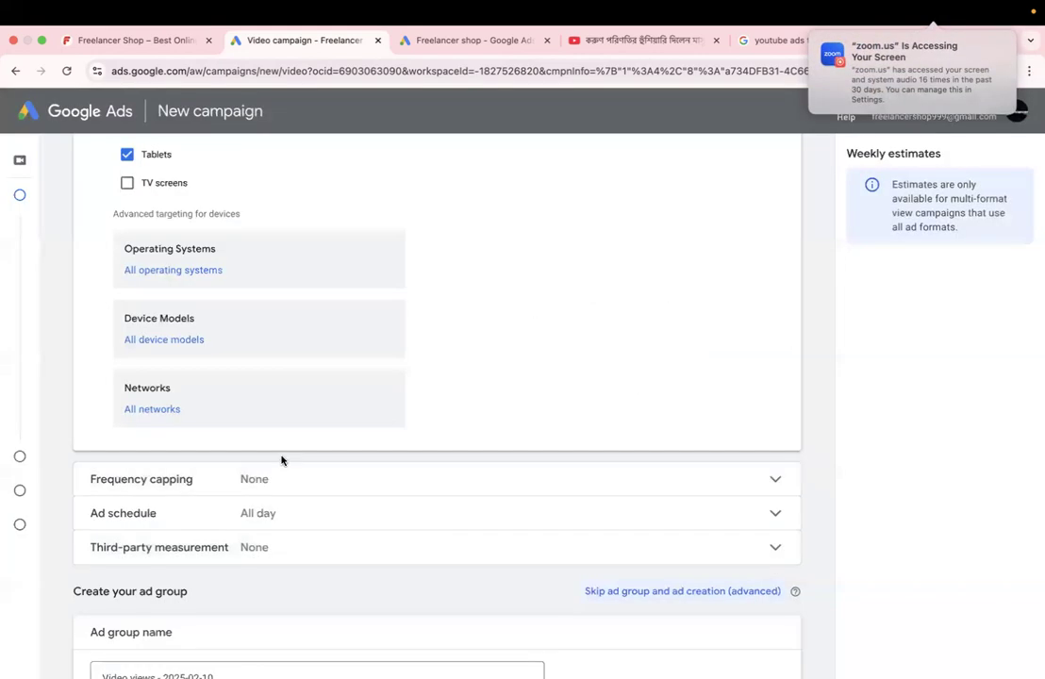
# Step: Enable the impression frequency cap for the campaign and set it to 2 impressions per day
pyautogui.scroll(-2, 281, 460)
pyautogui.click(439, 403)
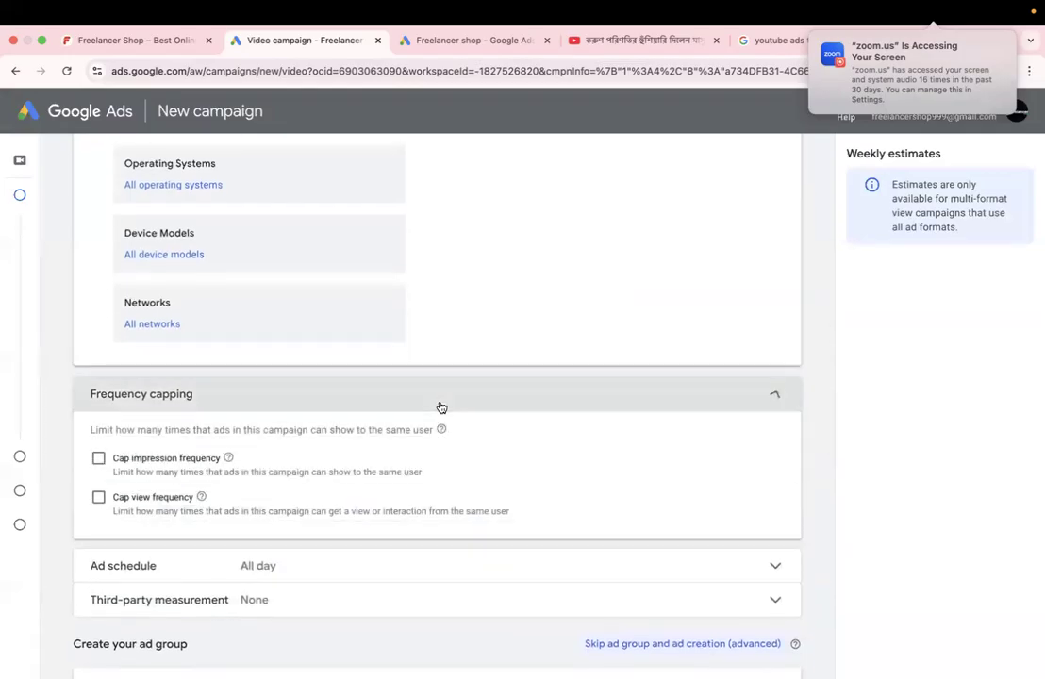
pyautogui.scroll(-2, 293, 438)
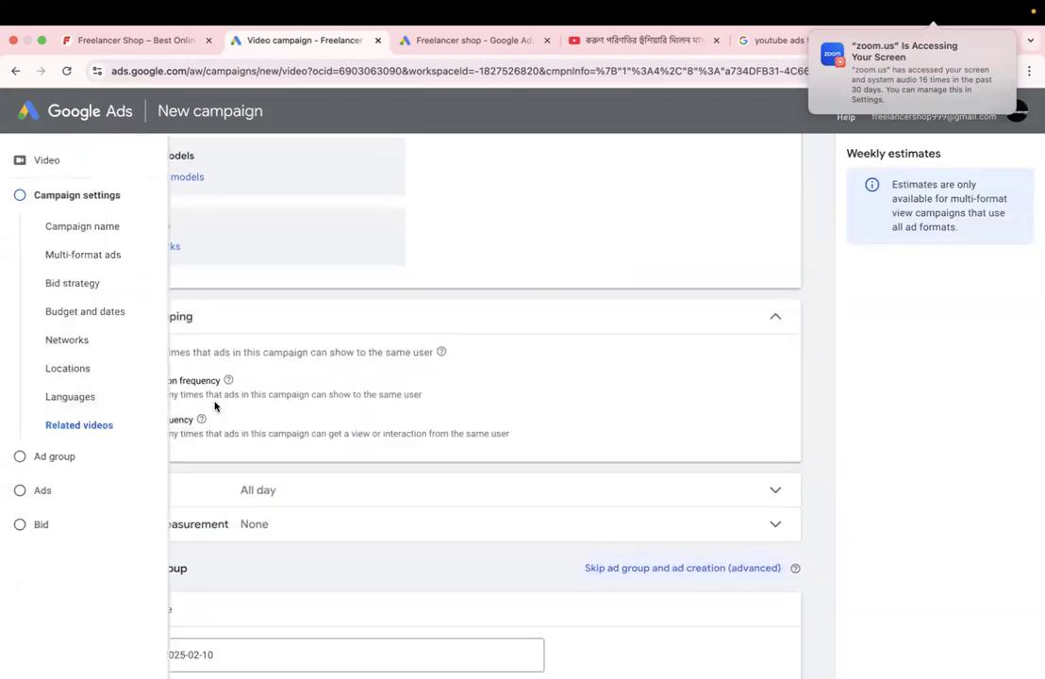
pyautogui.click(97, 382)
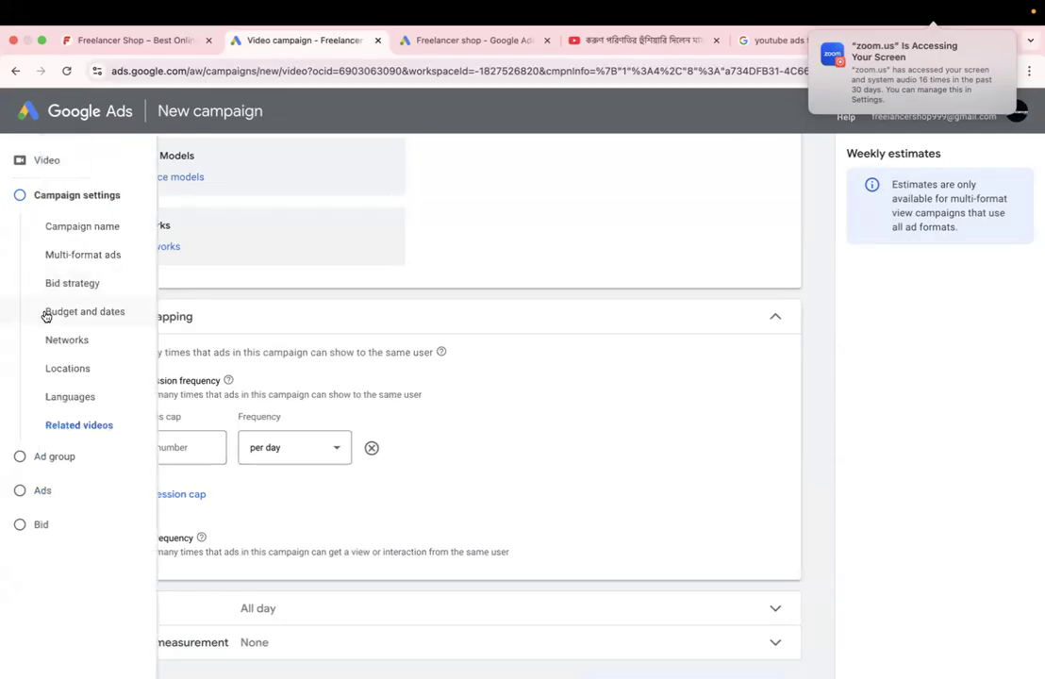
pyautogui.click(182, 447)
pyautogui.write('2')
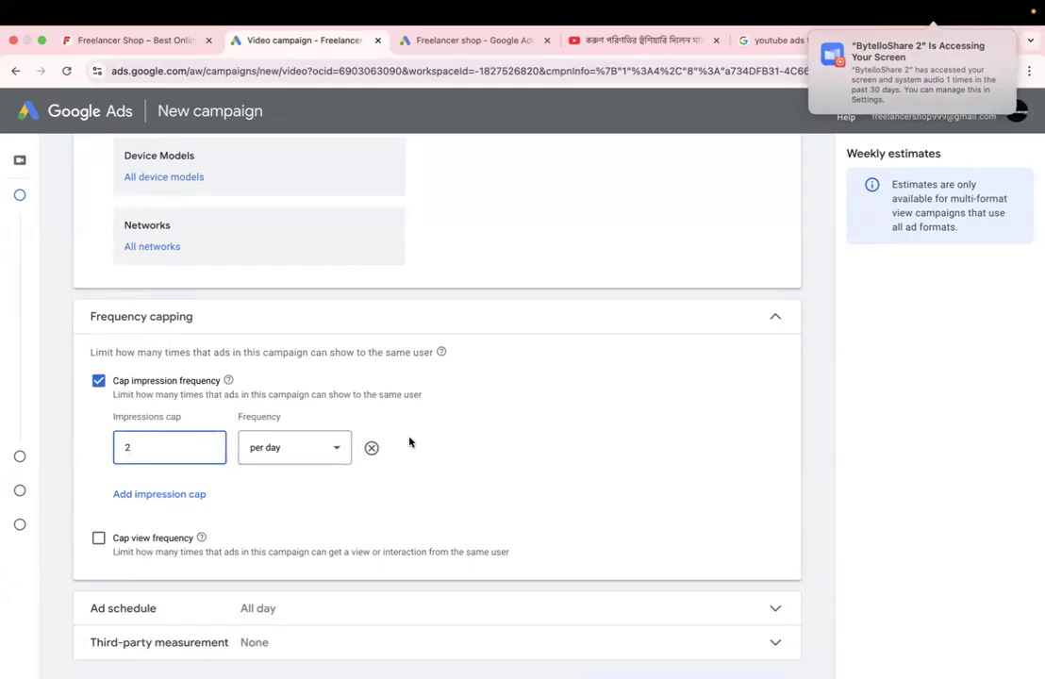
# Step: Enable the view frequency cap for the campaign and set it to 2 views per day
pyautogui.scroll(-2, 320, 444)
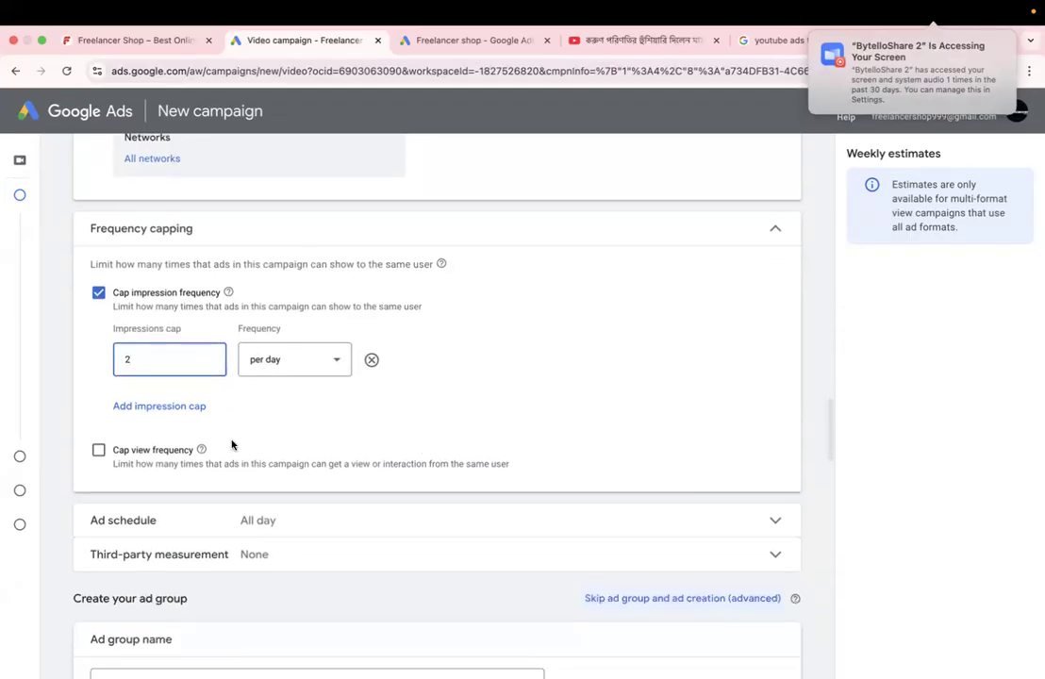
pyautogui.click(98, 451)
pyautogui.click(162, 515)
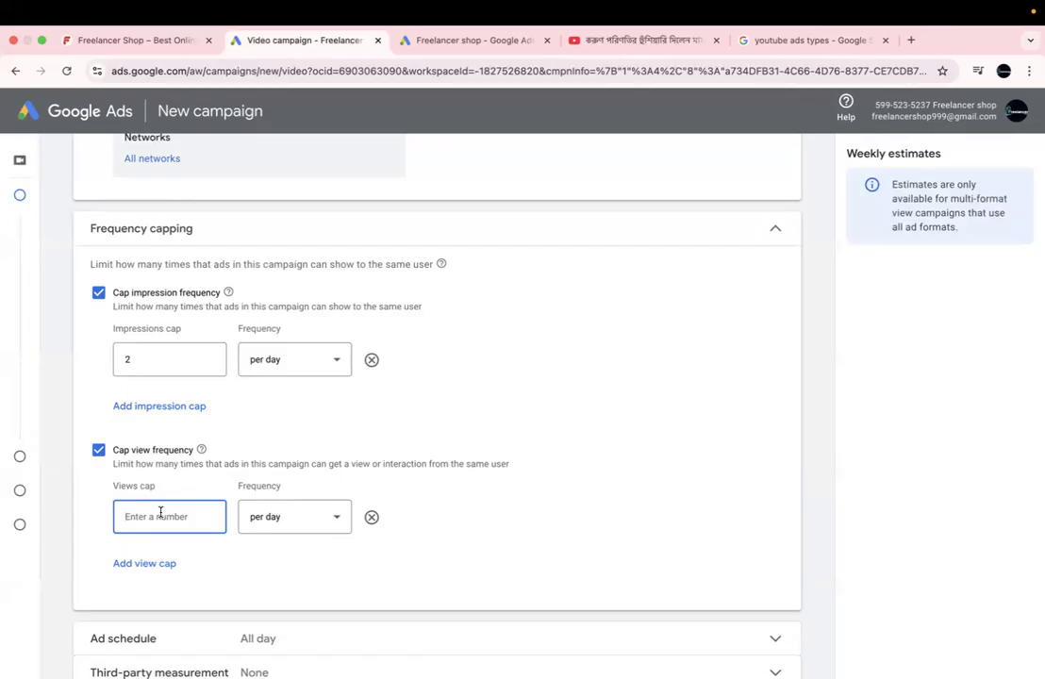
pyautogui.write('1')
pyautogui.press('BackSpace')
pyautogui.scroll(-2, 136, 533)
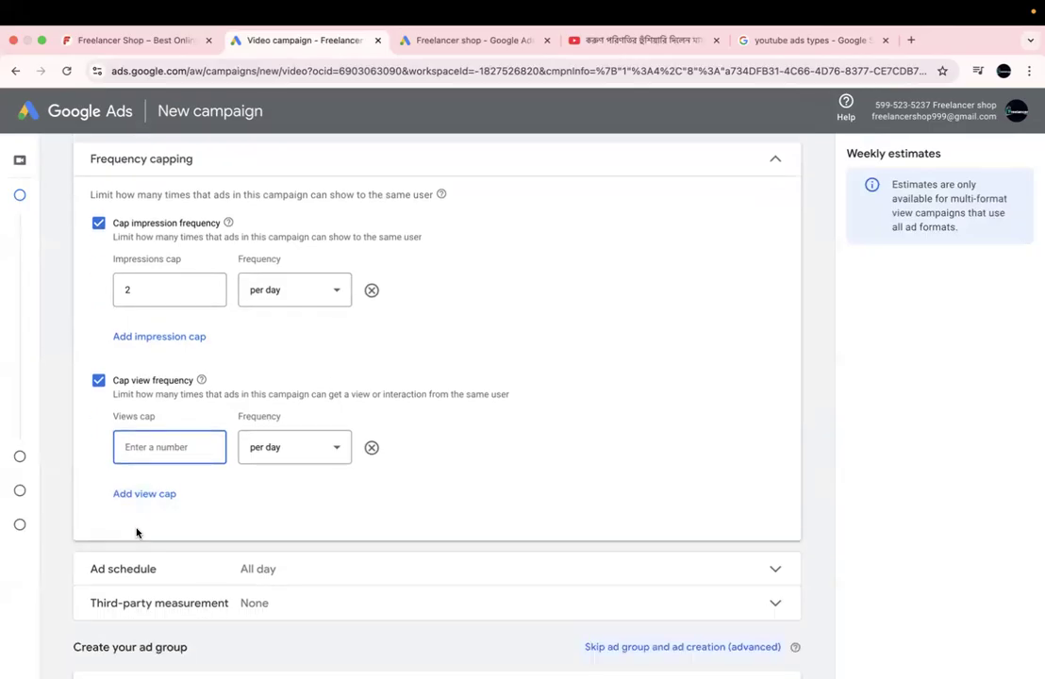
pyautogui.write('1')
pyautogui.scroll(-3, 174, 513)
pyautogui.scroll(-2, 173, 505)
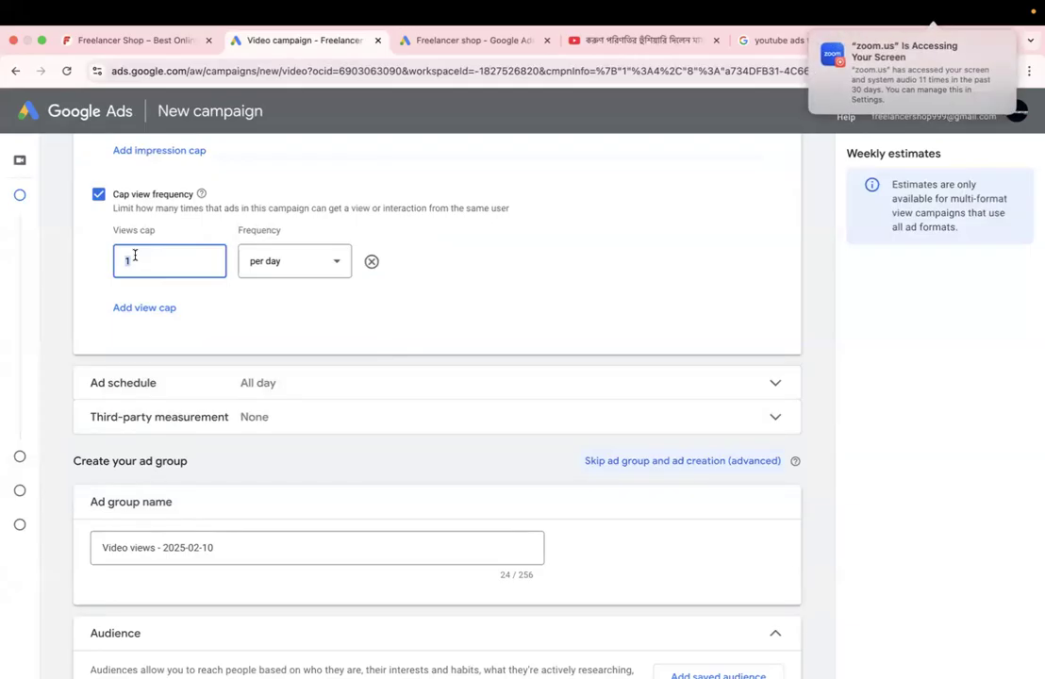
pyautogui.write('2')
# Step: Try a Mondays - Fridays ad schedule, add an All days entry, and remove the Mondays - Fridays entry
pyautogui.scroll(-1, 288, 344)
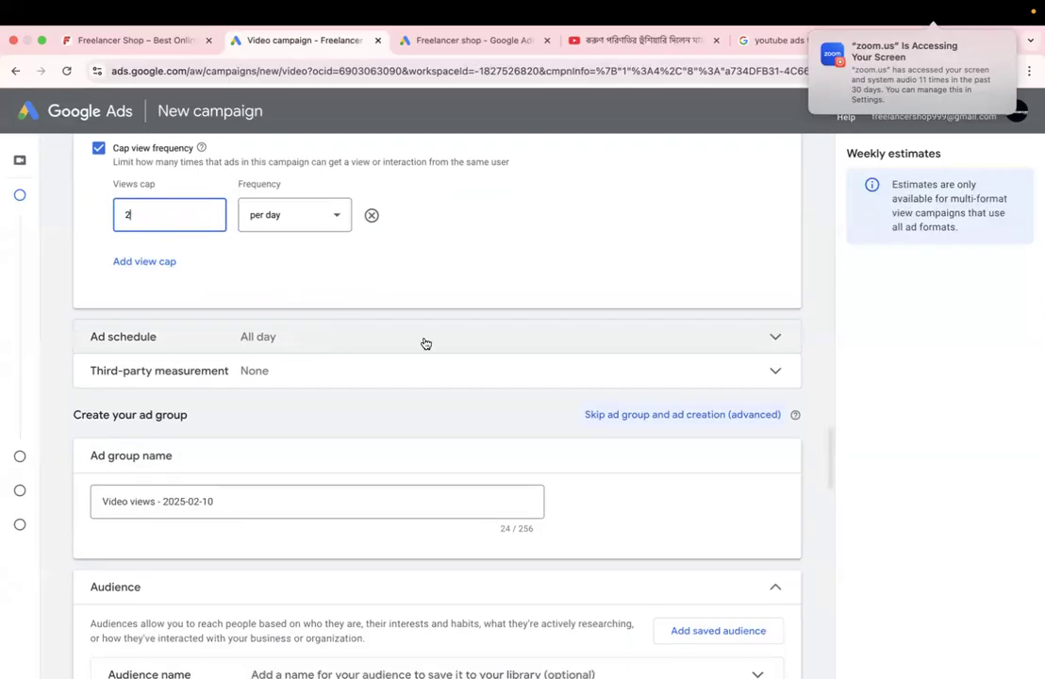
pyautogui.click(442, 341)
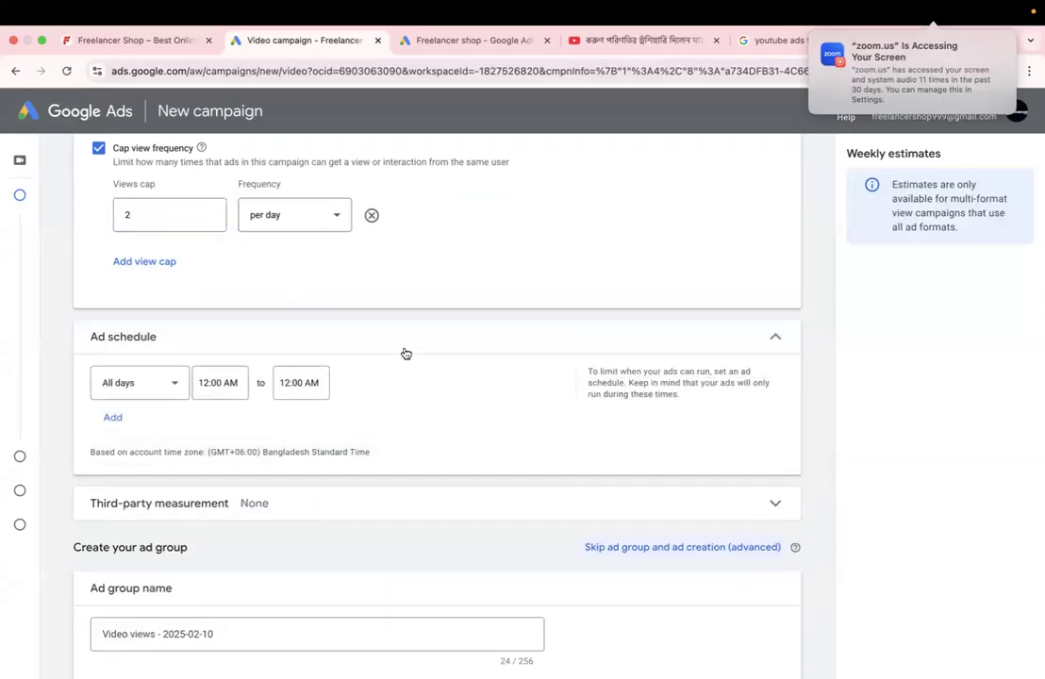
pyautogui.click(125, 387)
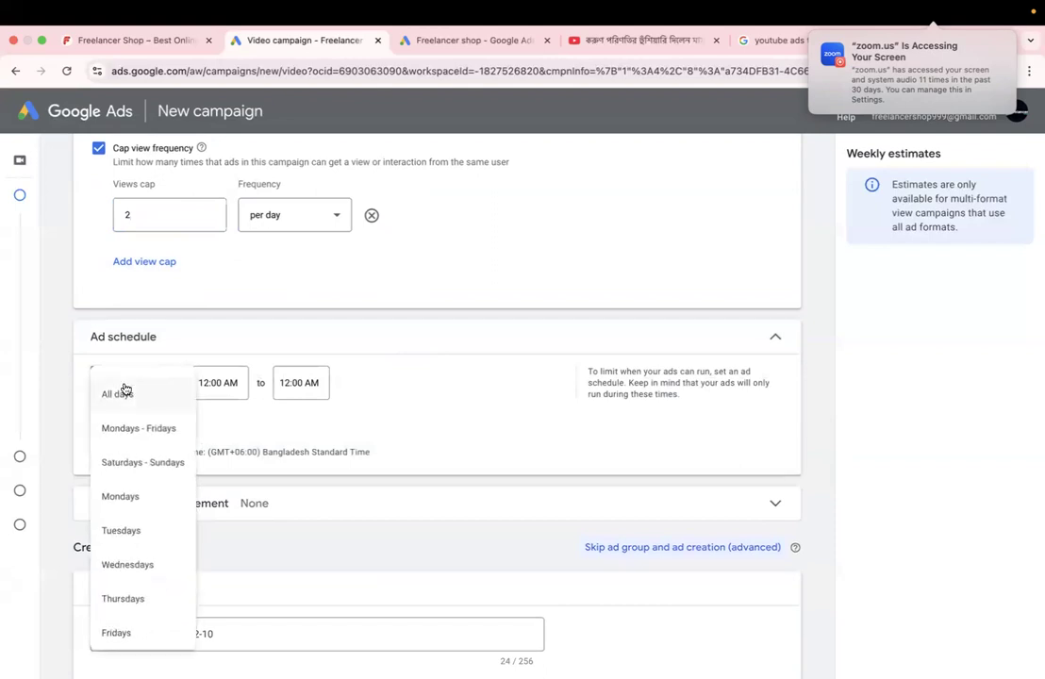
pyautogui.click(165, 428)
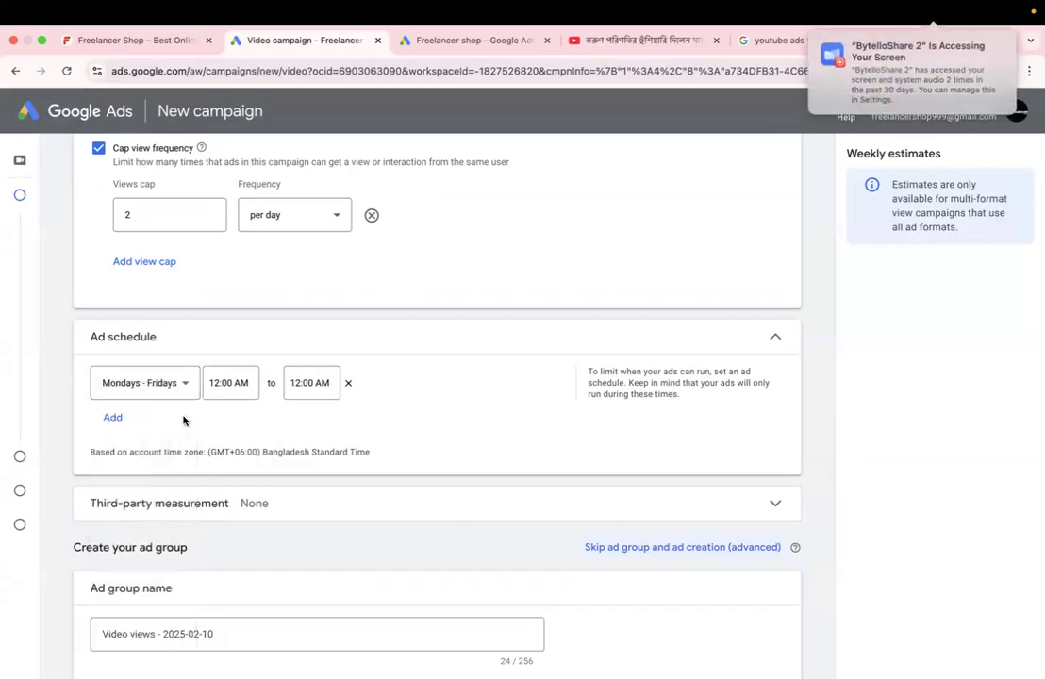
pyautogui.click(217, 382)
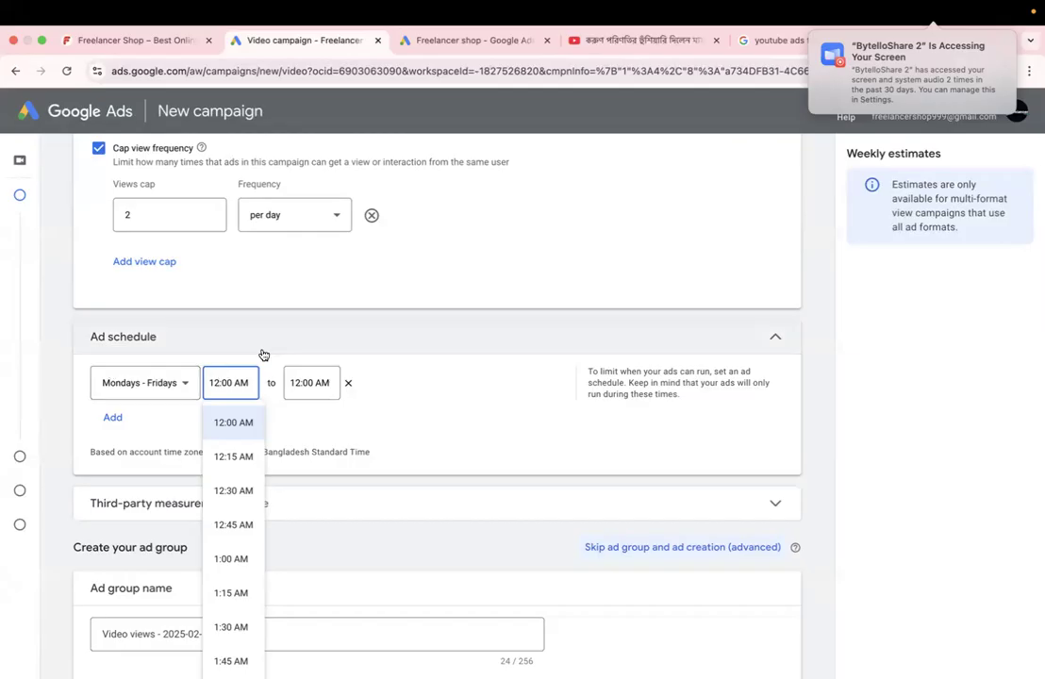
pyautogui.click(101, 422)
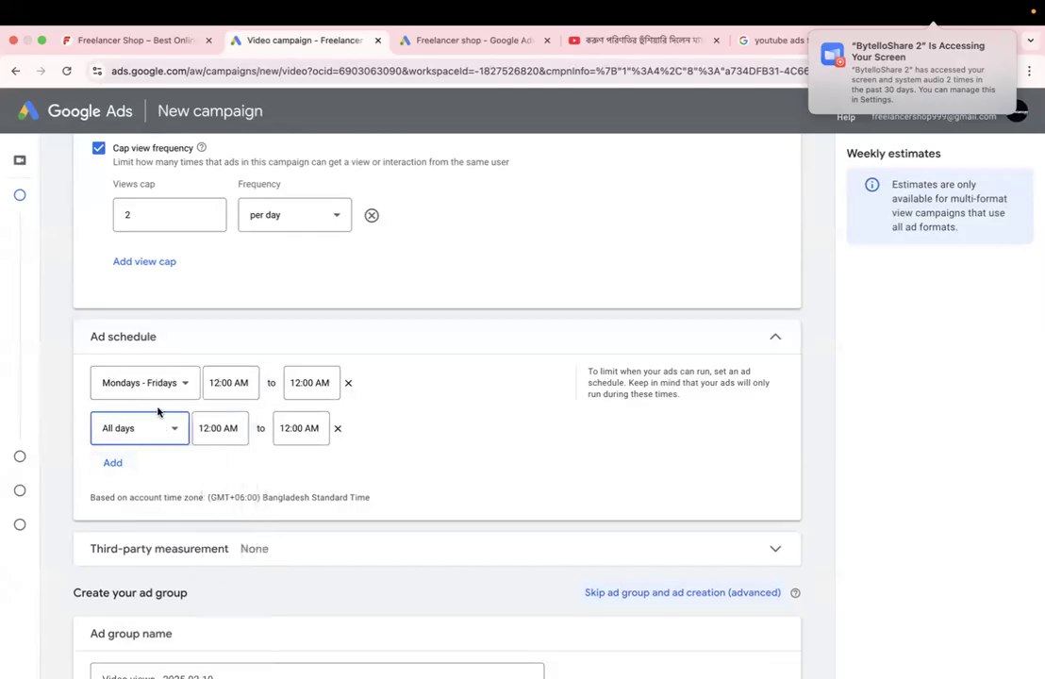
pyautogui.click(348, 382)
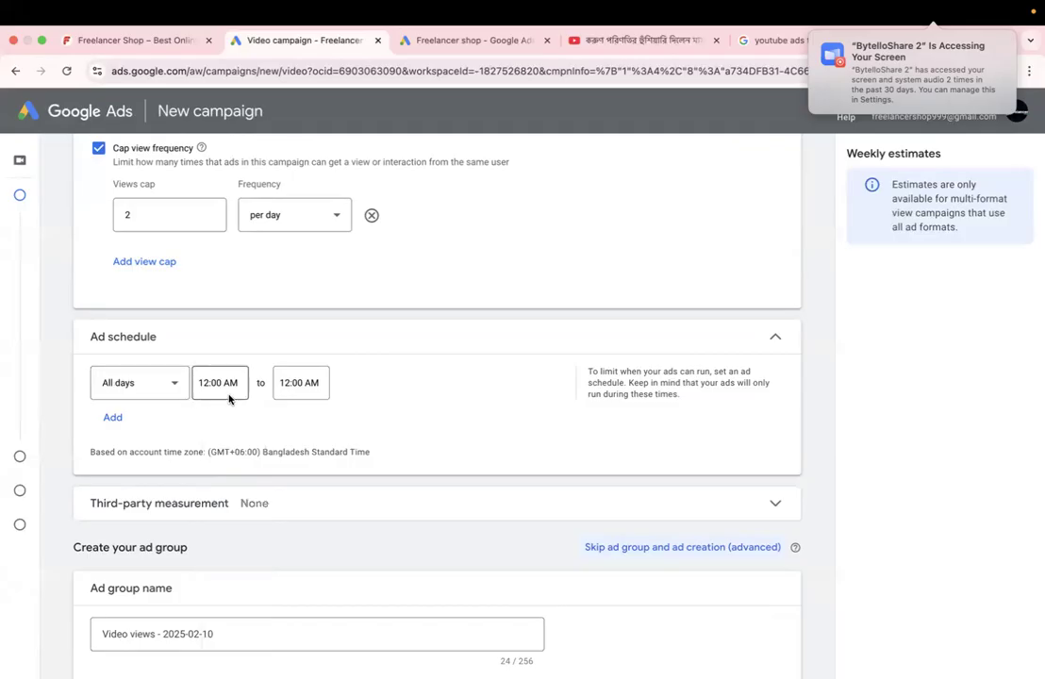
# Step: Expand the third-party measurement settings and look through the page down to the ad group and audience sections
pyautogui.scroll(-3, 200, 434)
pyautogui.click(341, 402)
pyautogui.scroll(-3, 311, 420)
pyautogui.scroll(-4, 292, 448)
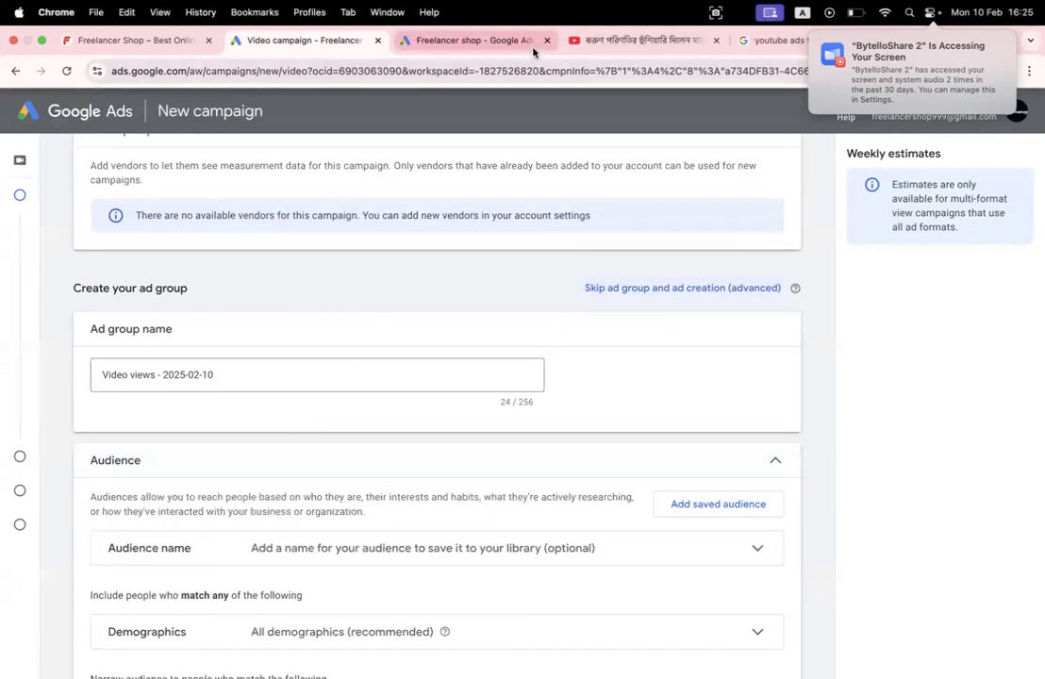
# Step: Search Google Images for "google ads structure" in a new browser tab and open the Creative Website Marketing account structure diagram
pyautogui.click(913, 39)
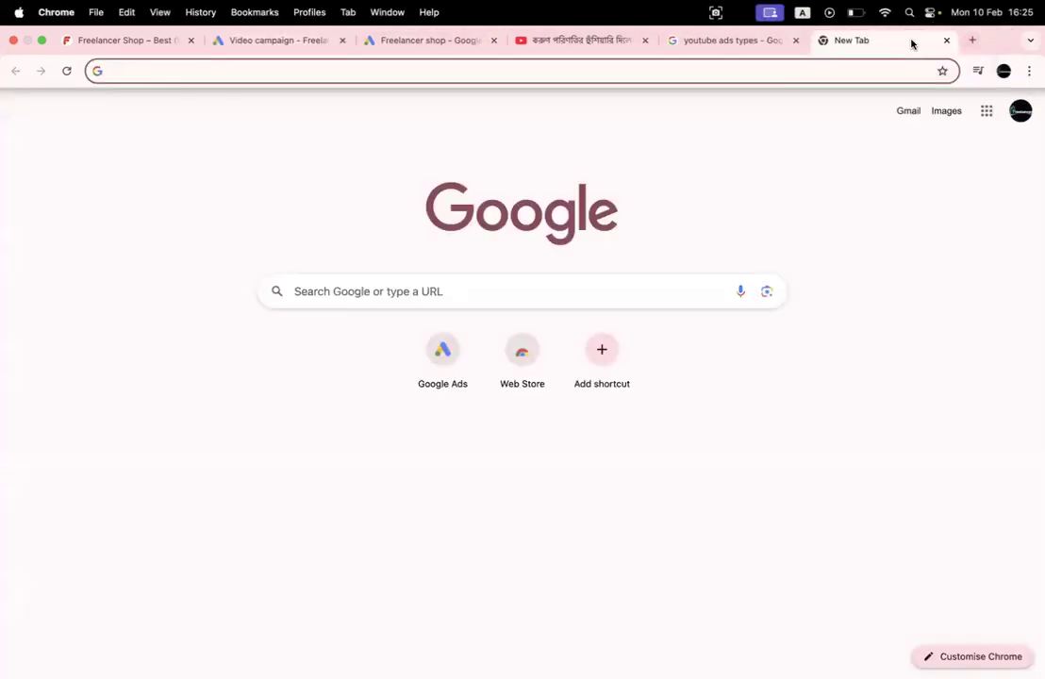
pyautogui.write('google ')
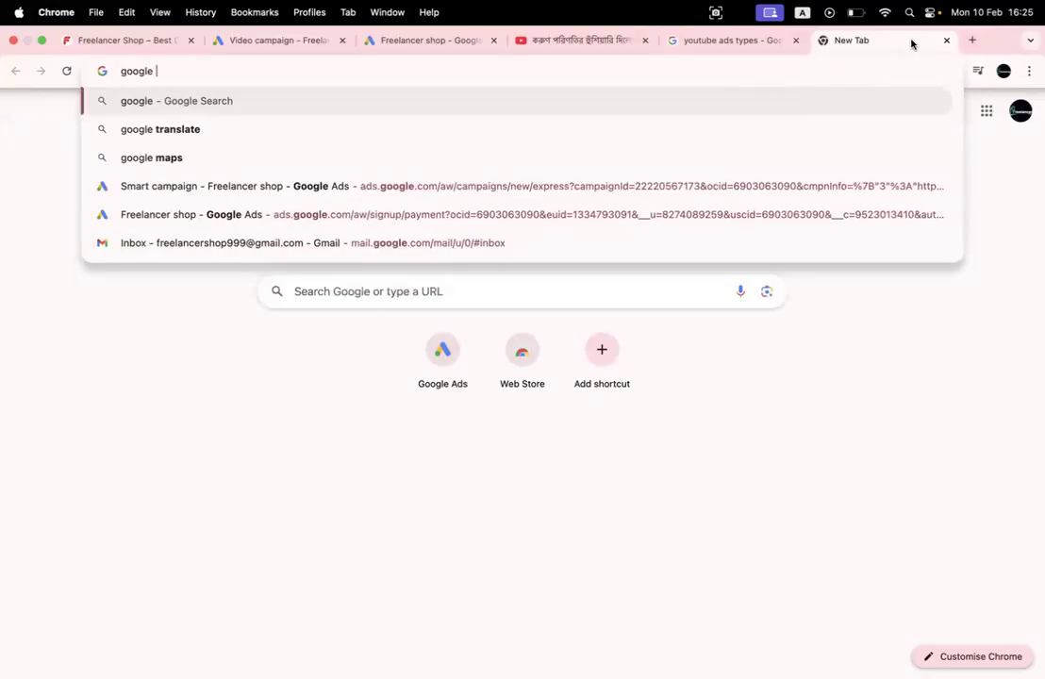
pyautogui.write('ads')
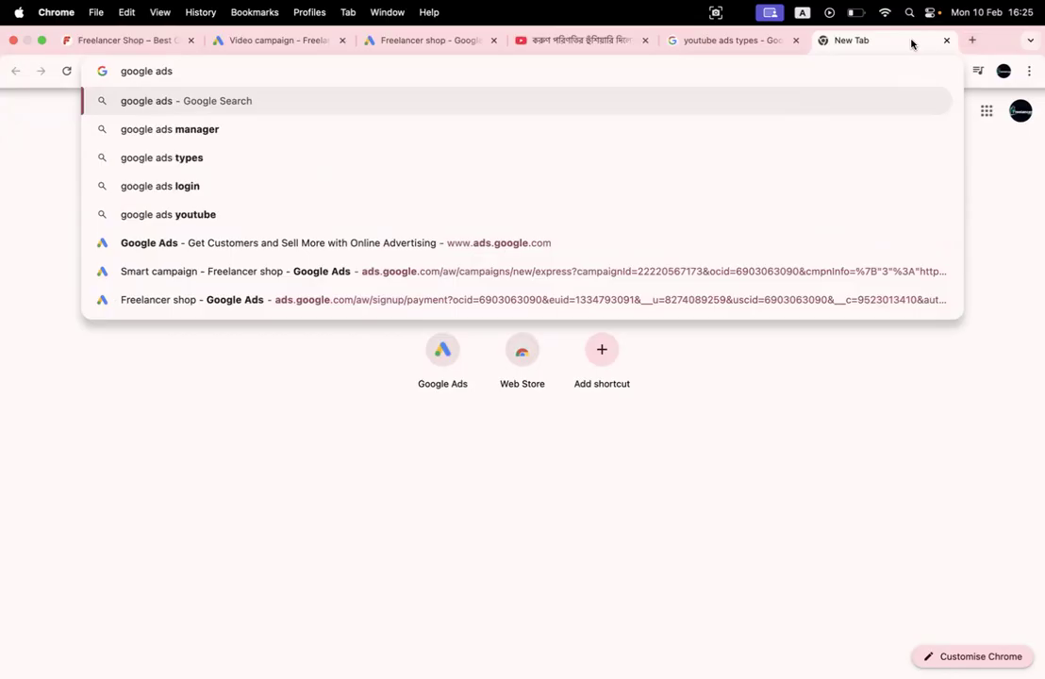
pyautogui.write('s')
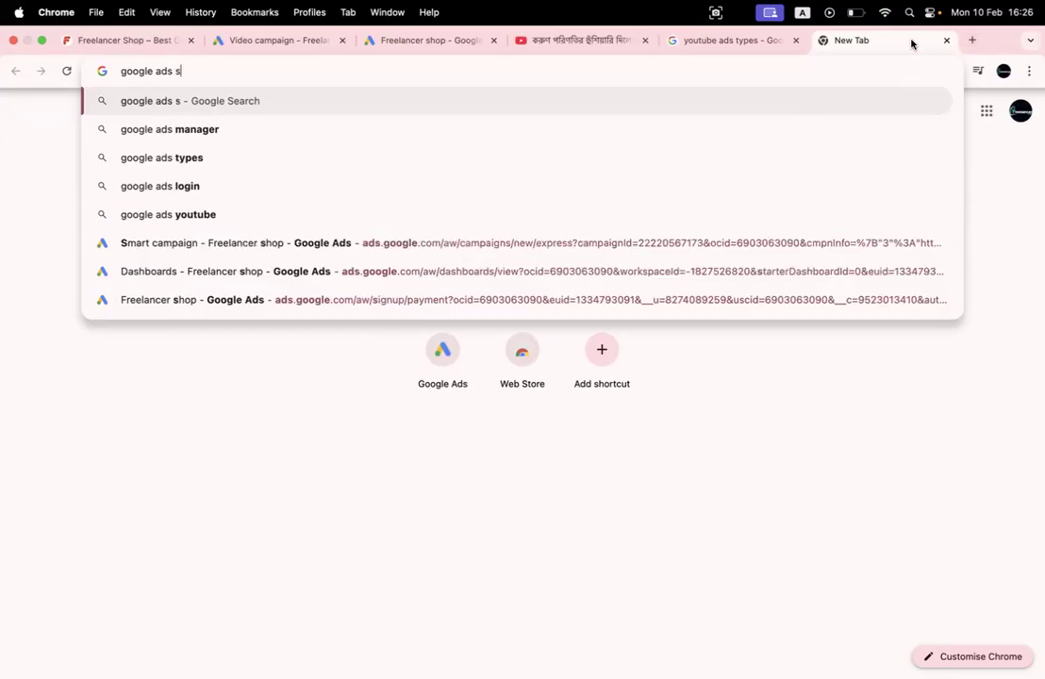
pyautogui.write('tru')
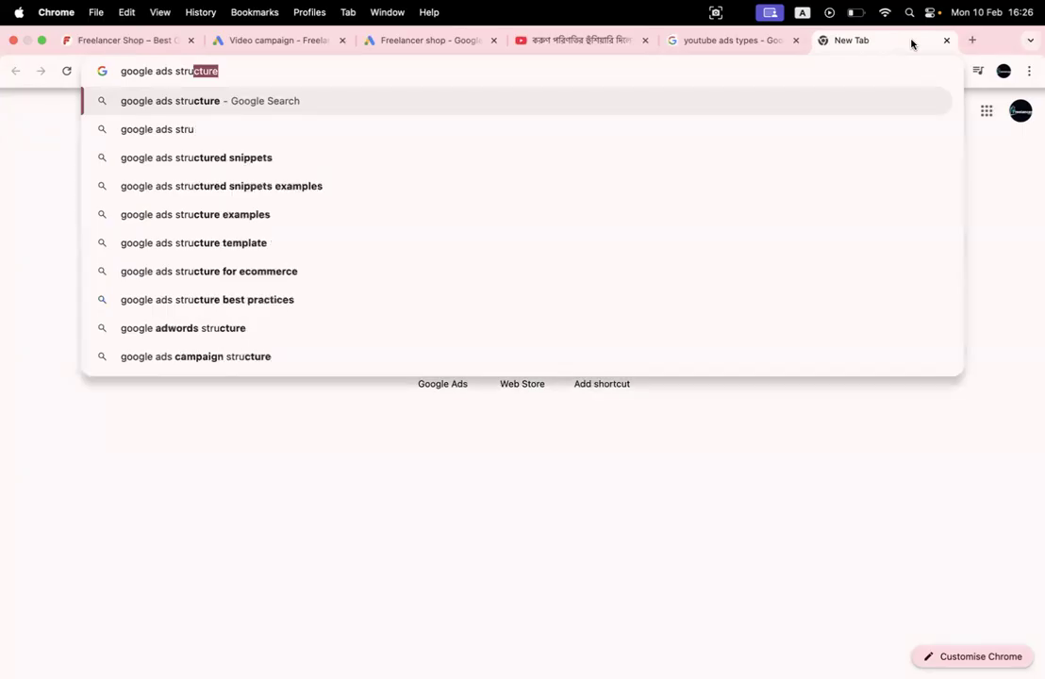
pyautogui.press('Return')
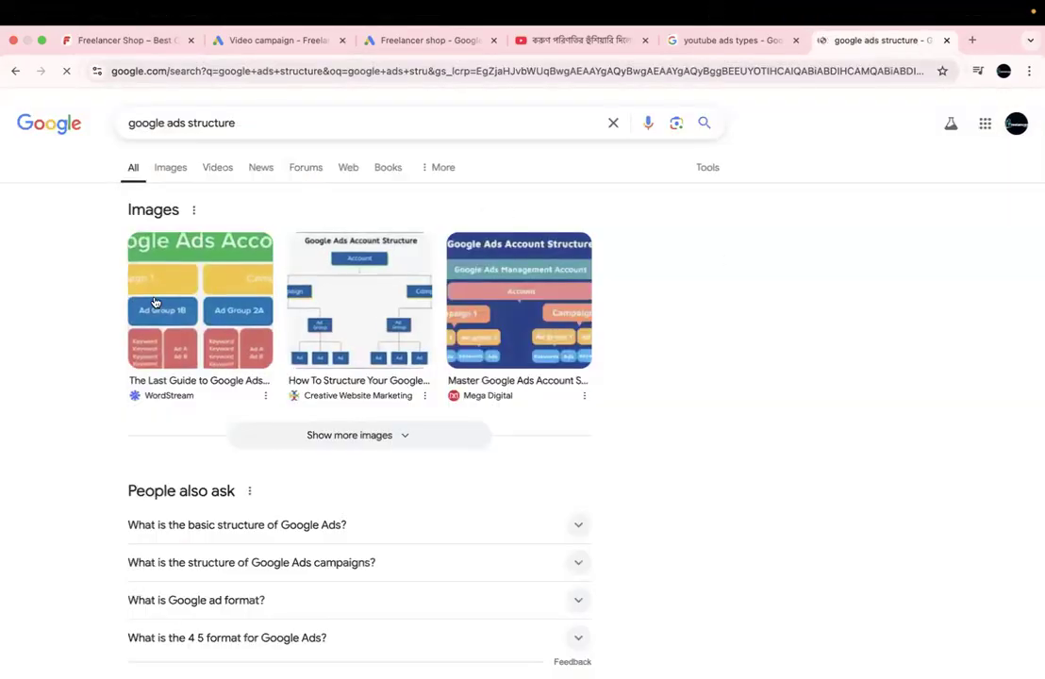
pyautogui.click(167, 167)
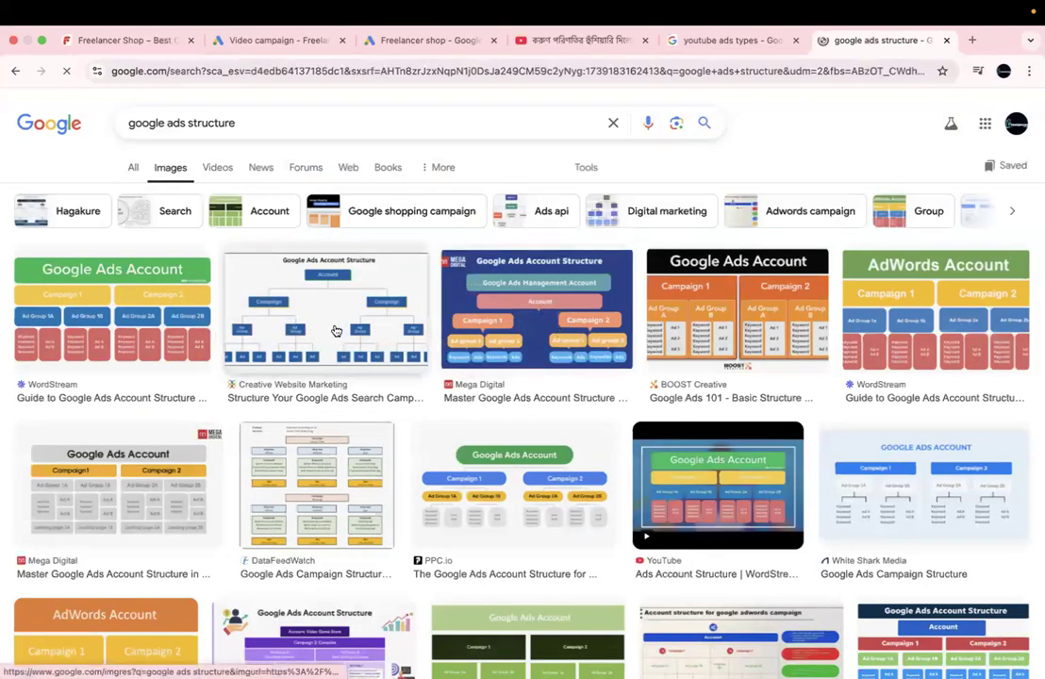
pyautogui.click(336, 331)
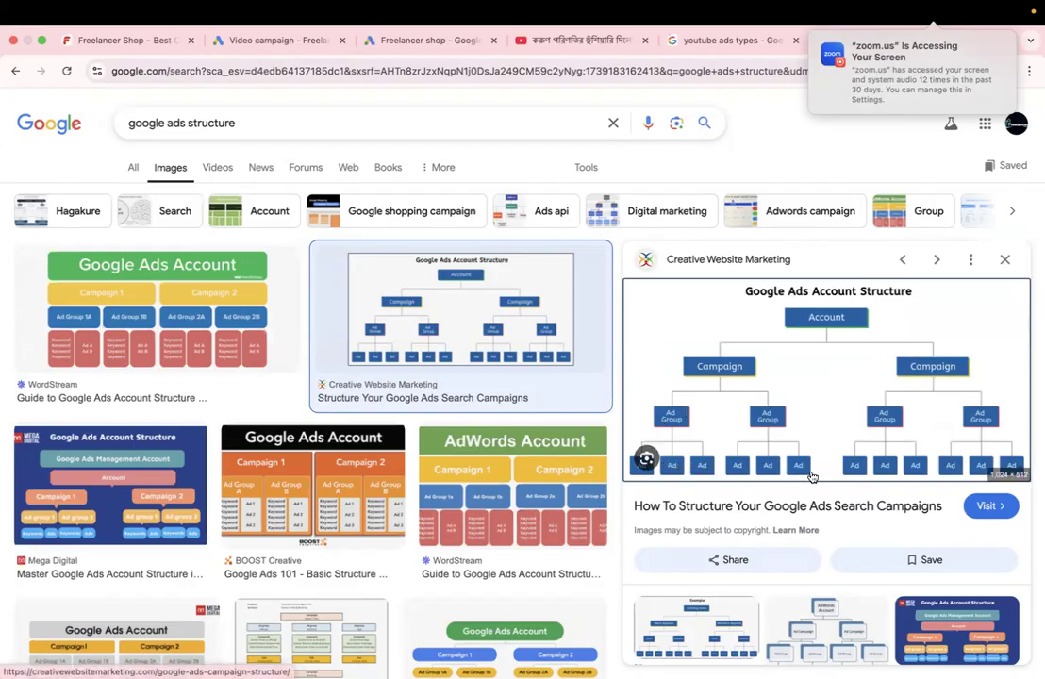
# Step: Return to the Google Ads video campaign setup and look over the audience options of the new ad group
pyautogui.click(689, 39)
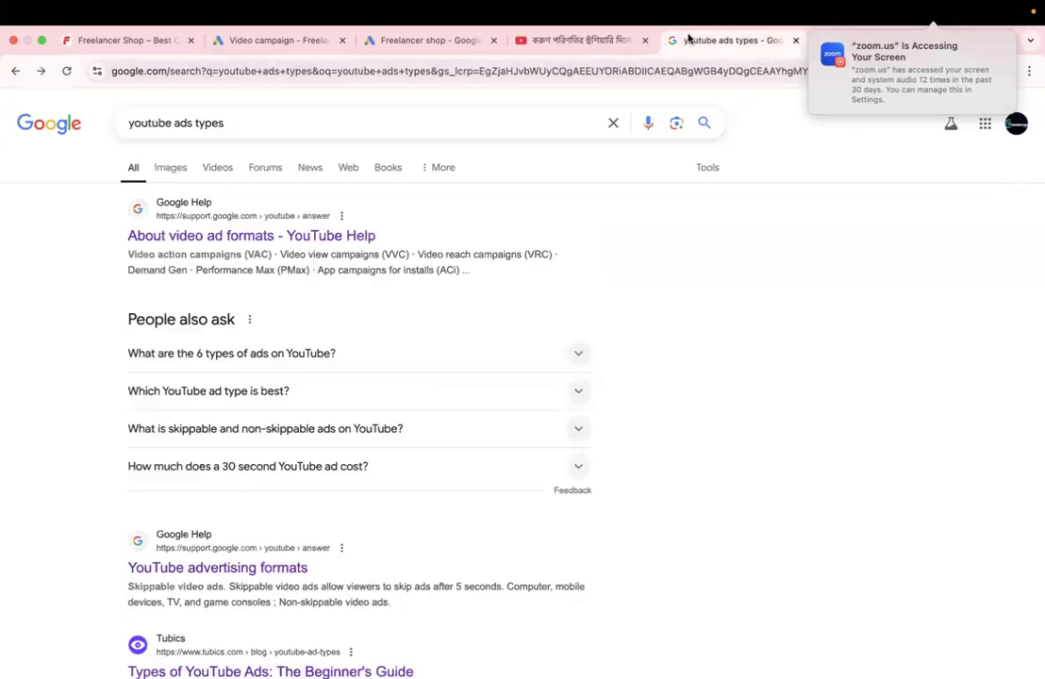
pyautogui.click(257, 51)
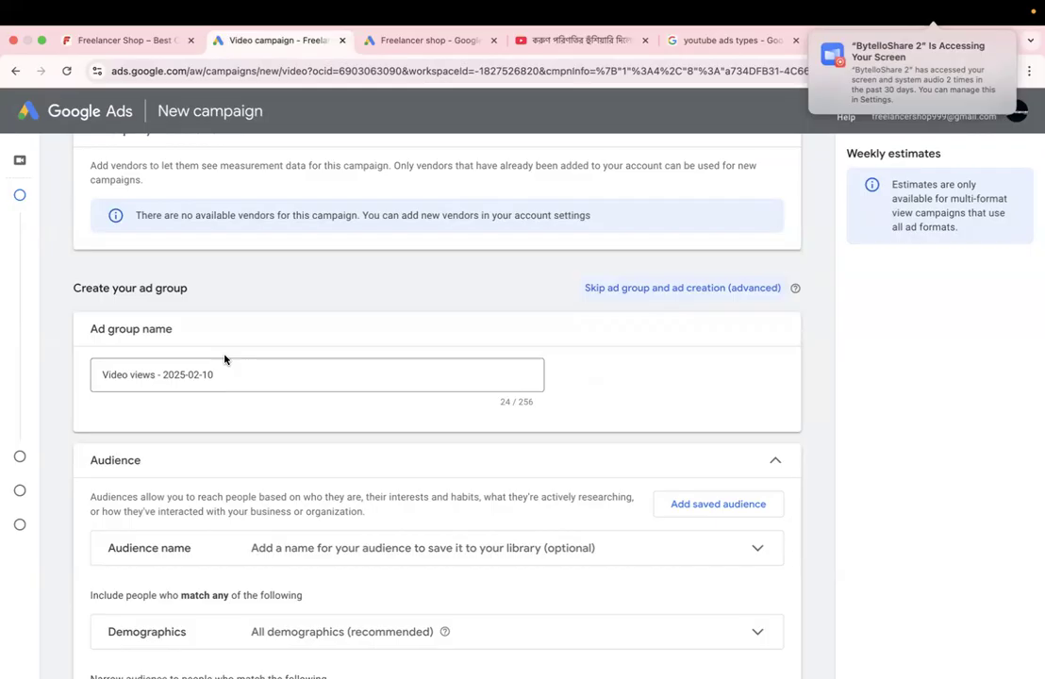
pyautogui.scroll(-5, 225, 360)
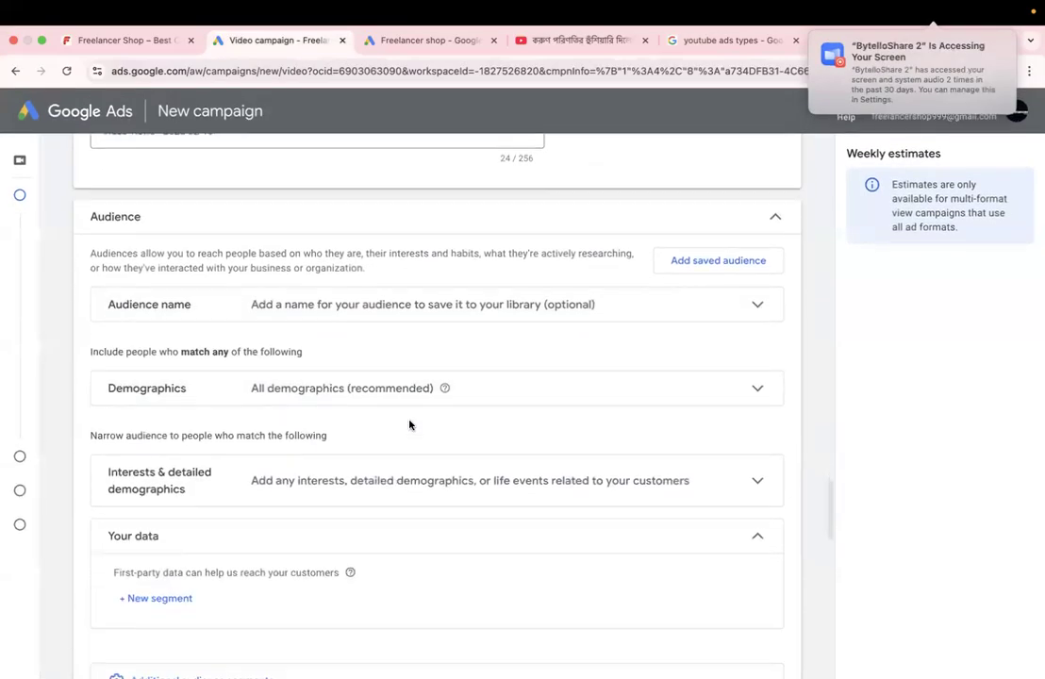
# Step: Expand the ad group's Demographics and Audience name settings and look over the remaining audience and audience expansion options
pyautogui.click(737, 390)
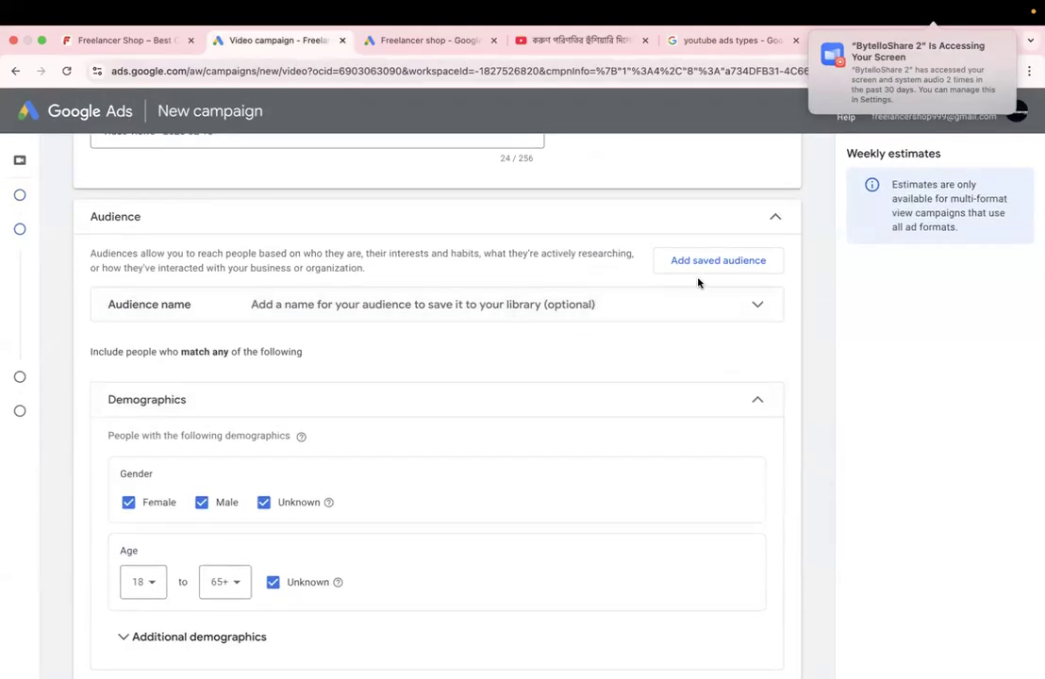
pyautogui.click(730, 302)
pyautogui.scroll(-8, 472, 421)
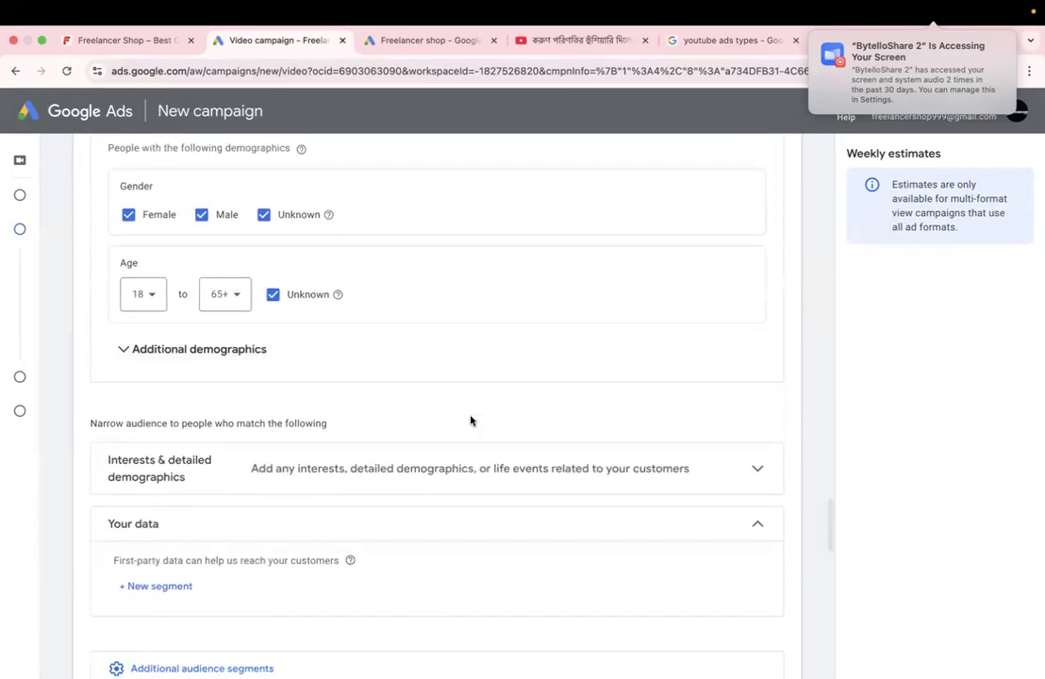
pyautogui.scroll(-2, 348, 481)
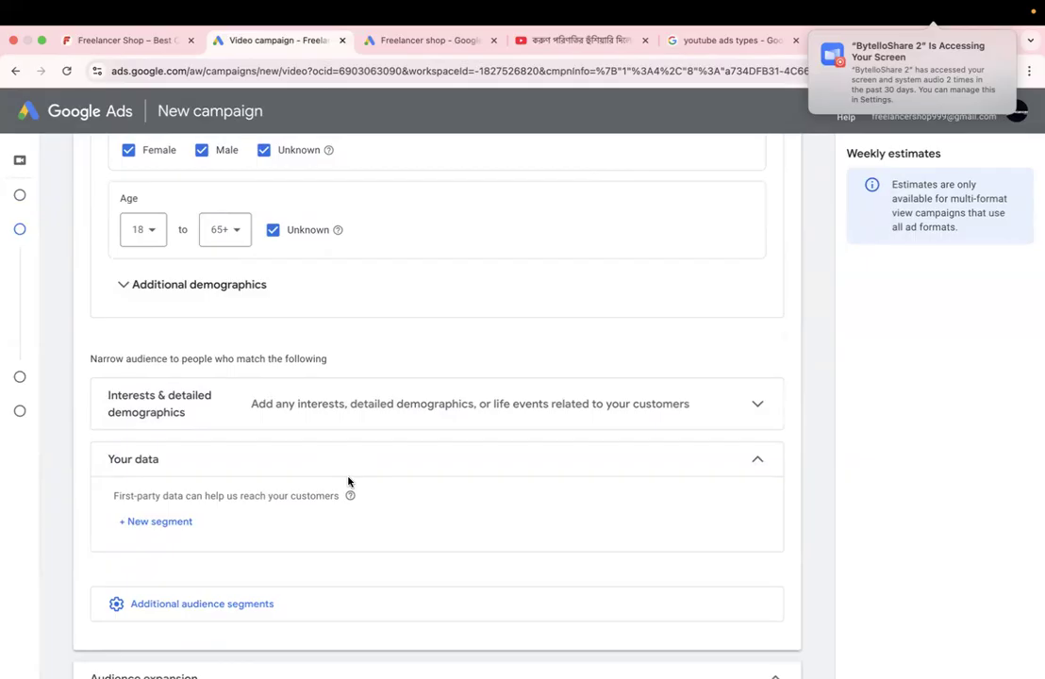
pyautogui.scroll(-5, 348, 481)
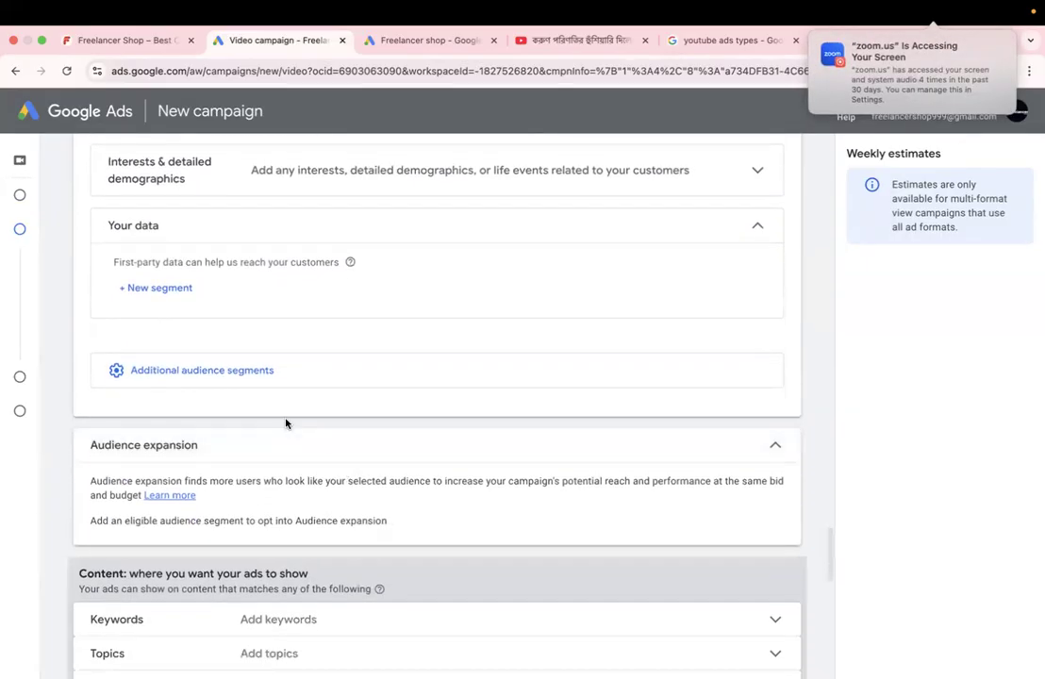
pyautogui.scroll(-5, 286, 425)
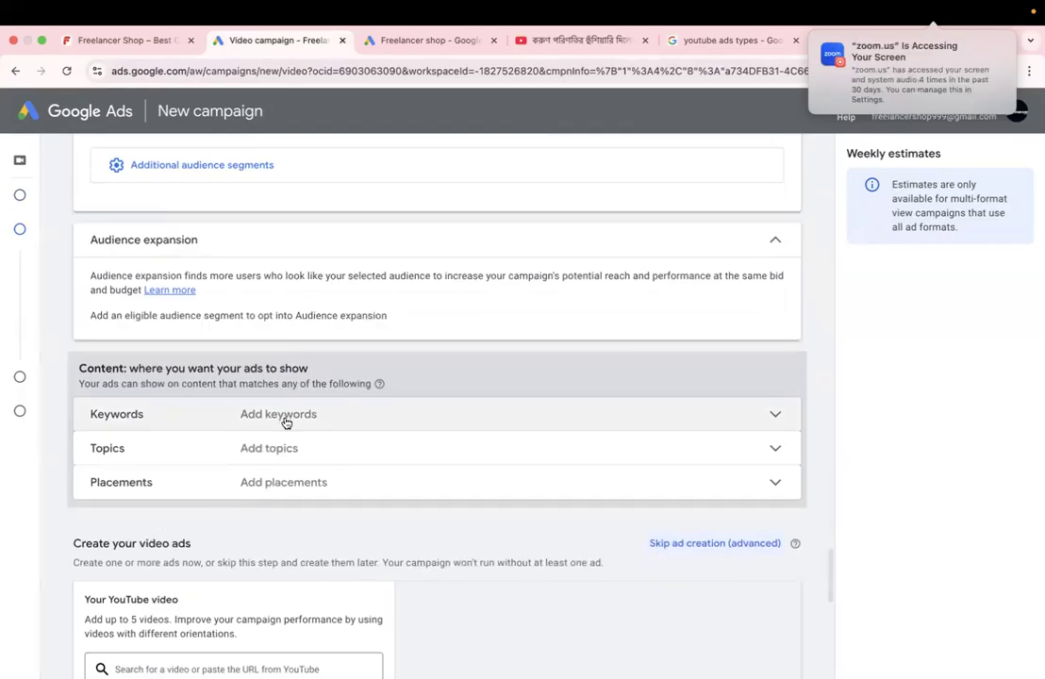
pyautogui.scroll(-1, 286, 422)
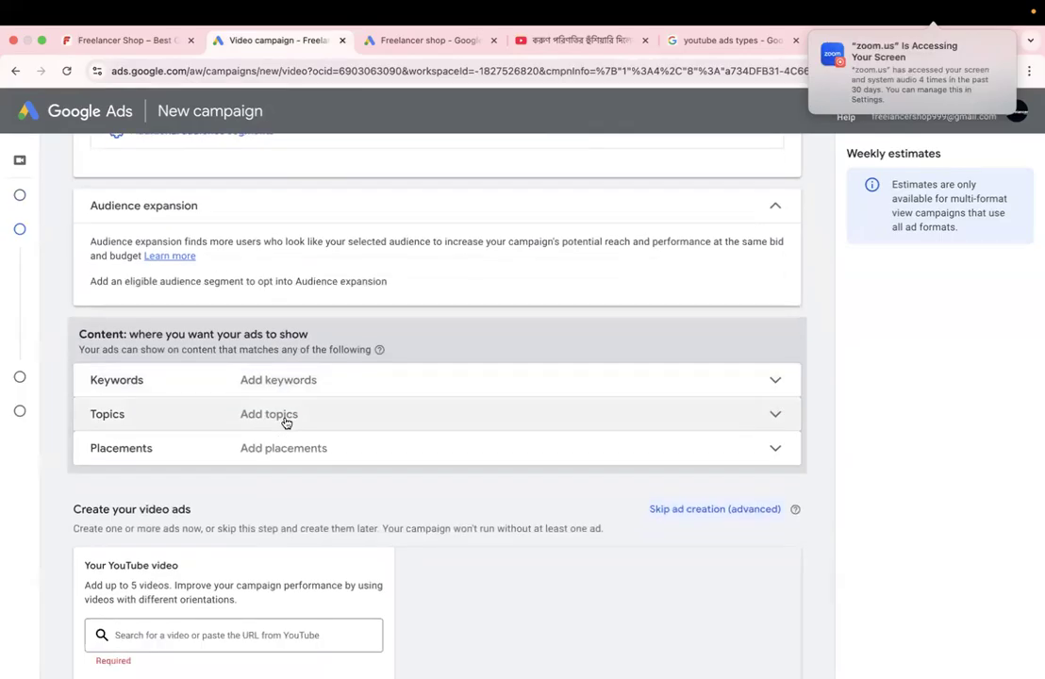
pyautogui.scroll(-1, 286, 423)
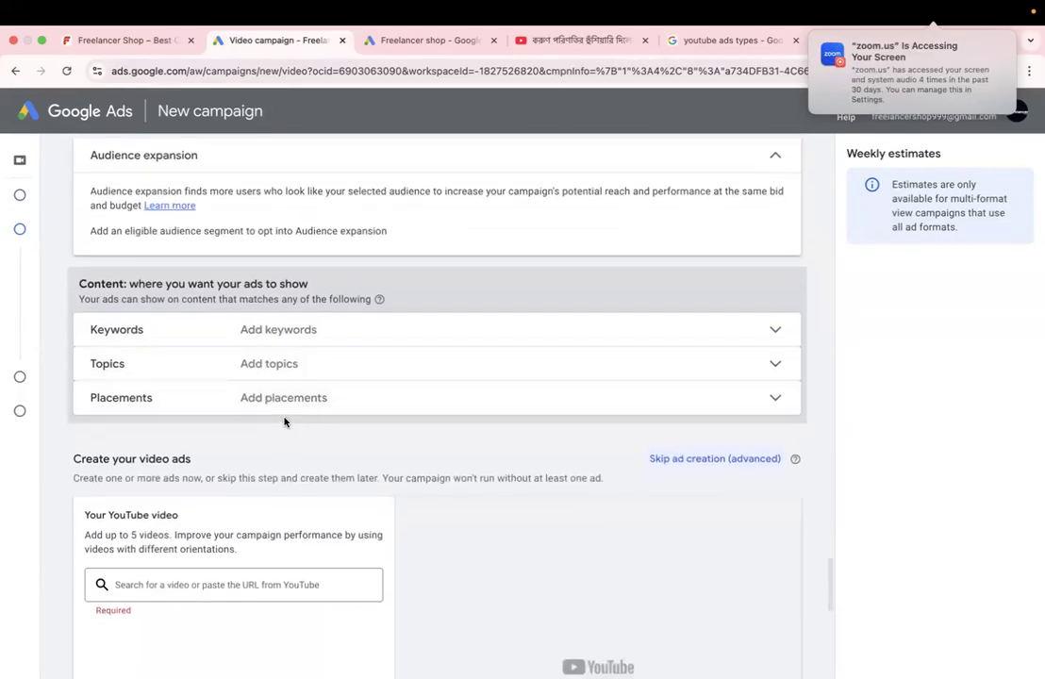
# Step: Expand the Keywords and Topics content targeting and look over them down to the video ad creation section
pyautogui.click(763, 335)
pyautogui.scroll(-5, 517, 412)
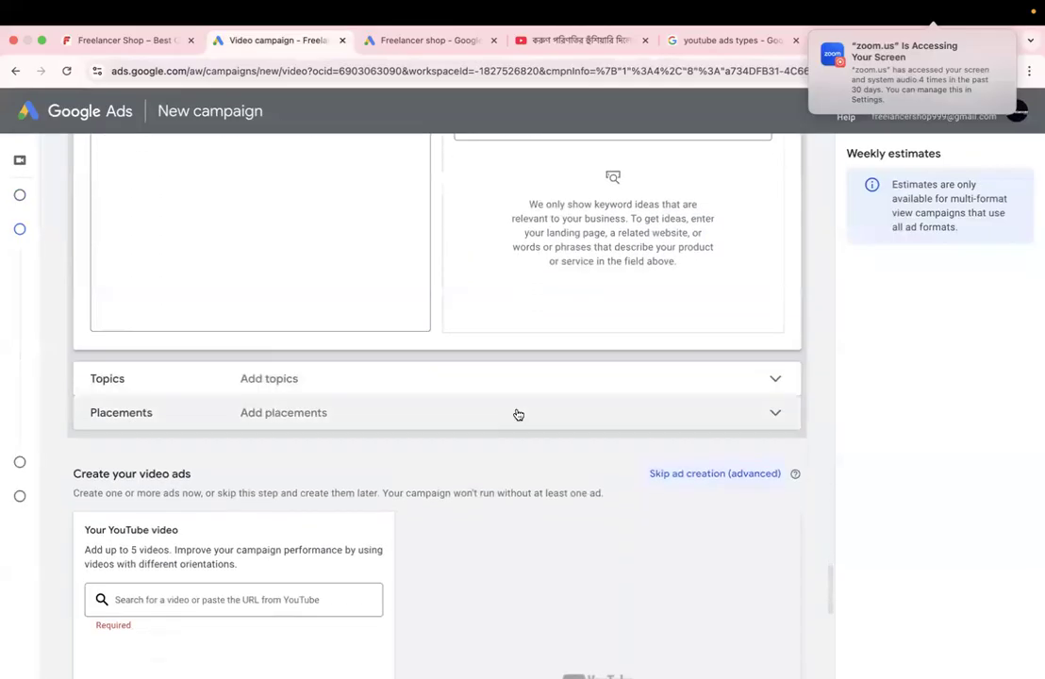
pyautogui.click(761, 342)
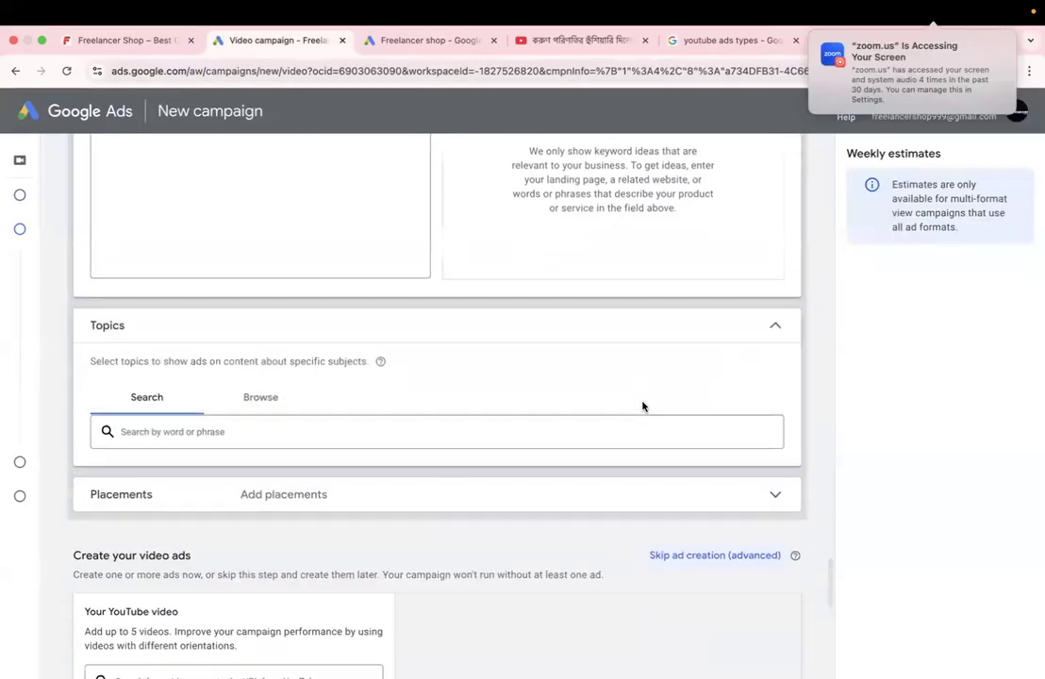
pyautogui.scroll(-4, 566, 408)
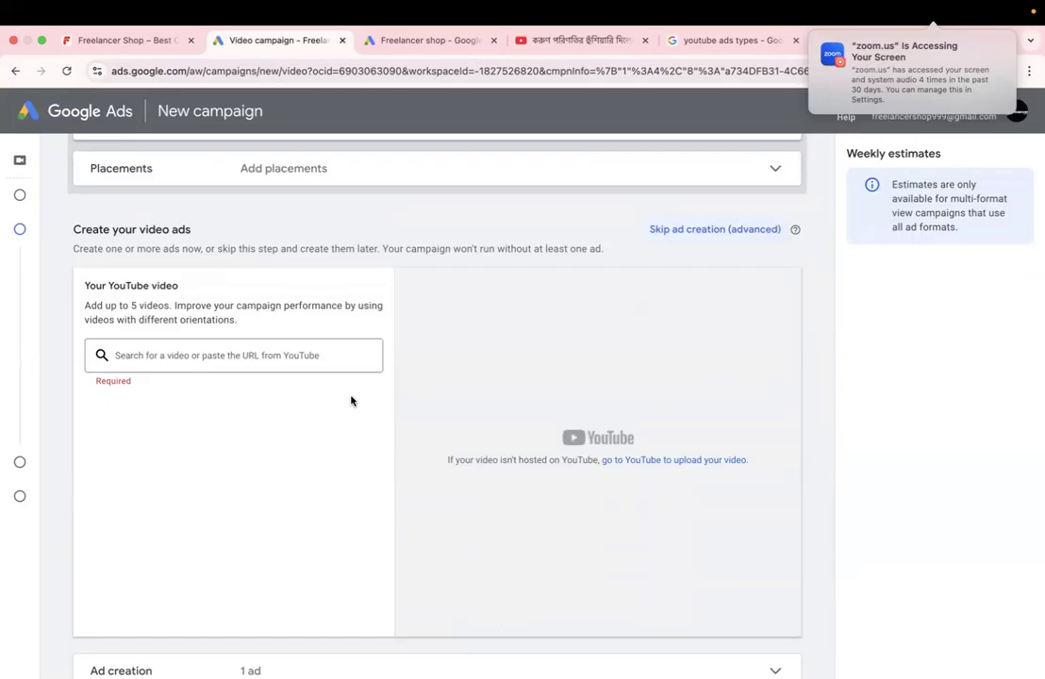
# Step: Review the ad group setup from the audience name and demographics down to the Target CPV bid
pyautogui.scroll(10, 351, 401)
pyautogui.scroll(8, 351, 401)
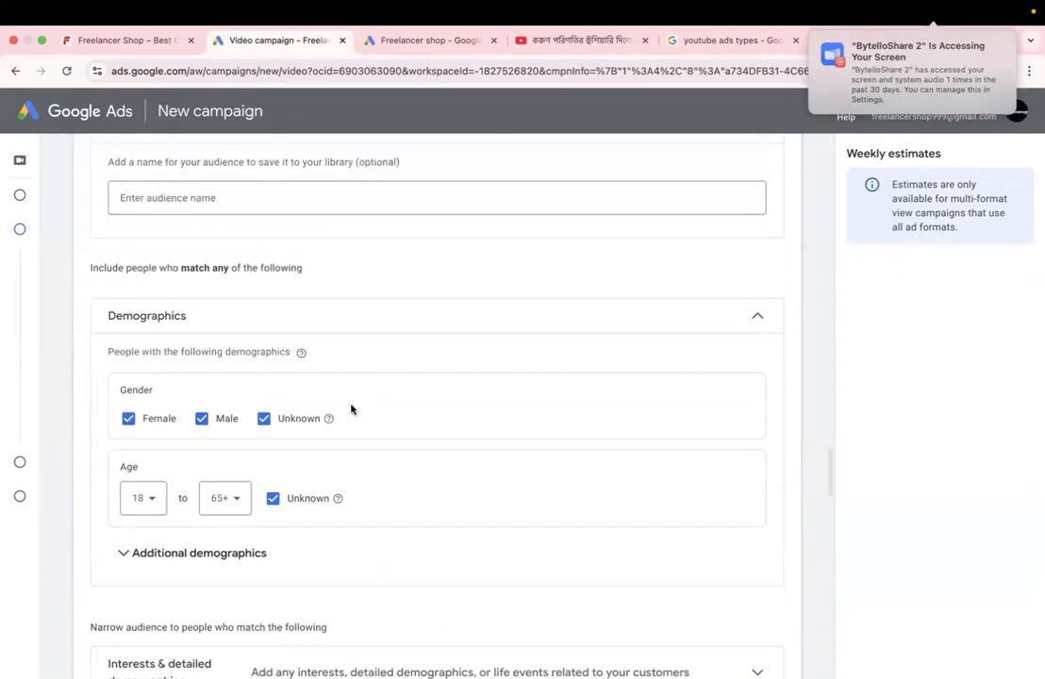
pyautogui.scroll(1, 351, 409)
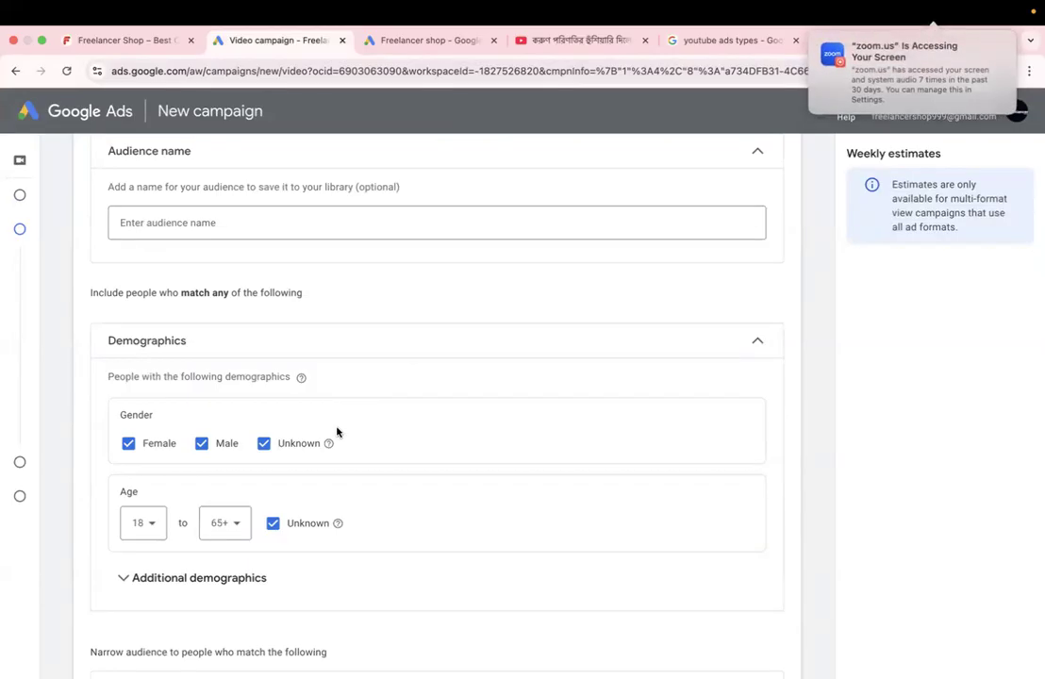
pyautogui.scroll(3, 339, 331)
pyautogui.scroll(-20, 168, 363)
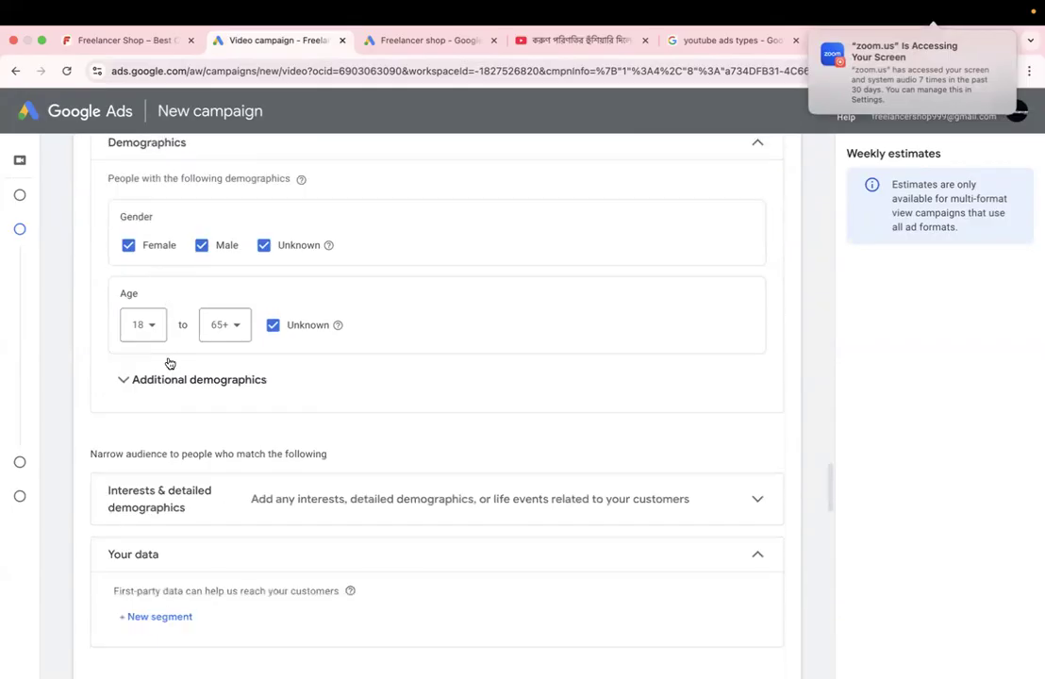
pyautogui.scroll(-1, 168, 362)
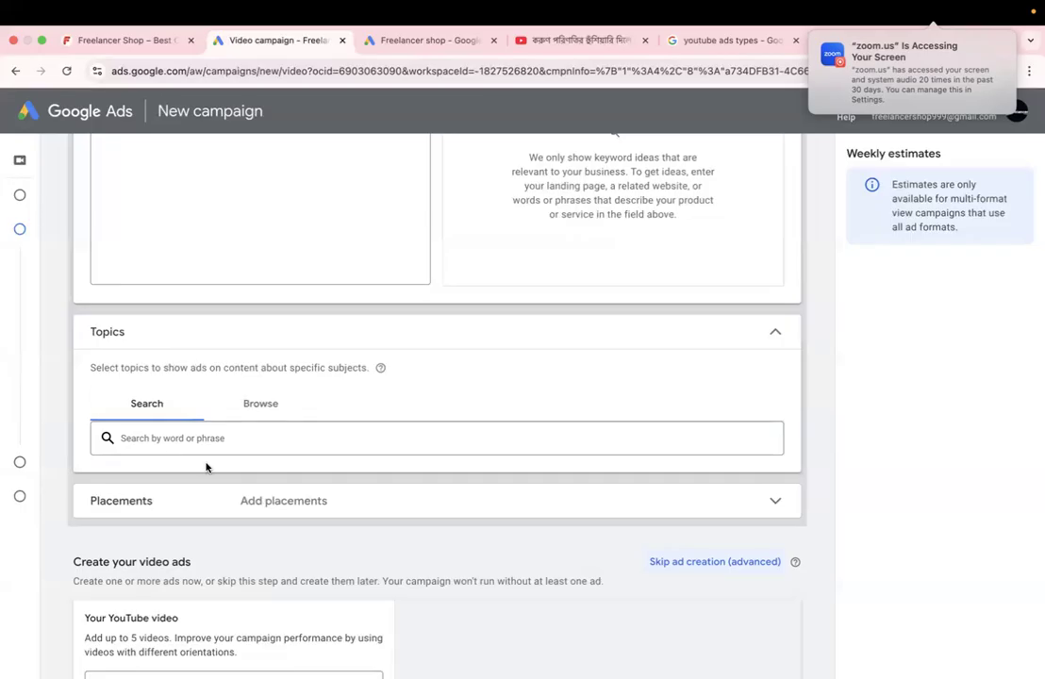
pyautogui.scroll(-5, 206, 467)
pyautogui.scroll(-5, 205, 467)
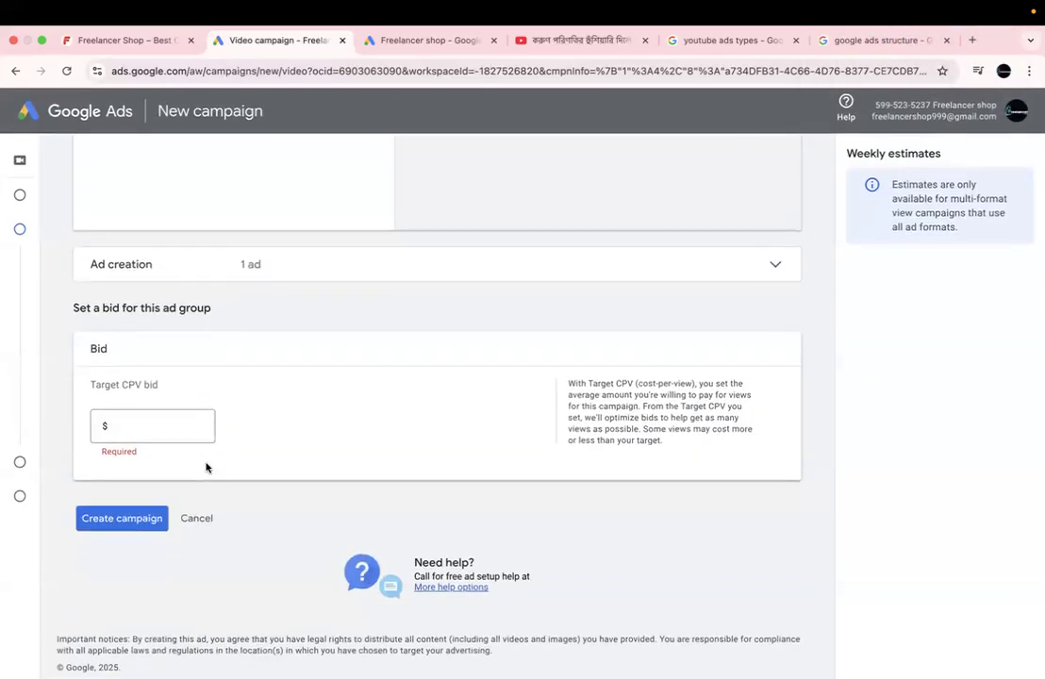
# Step: Go back over the campaign settings, from frequency capping up to the campaign name and multi-format ads
pyautogui.scroll(20, 206, 468)
pyautogui.hotkey('ctrl', 'Up')
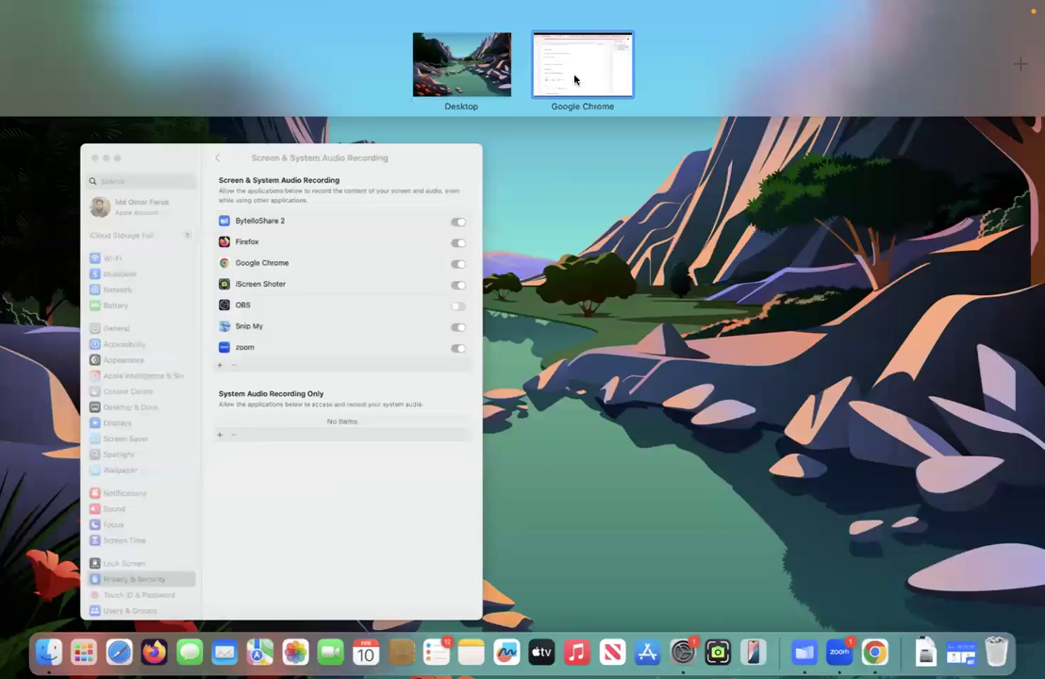
pyautogui.click(575, 71)
pyautogui.scroll(20, 311, 233)
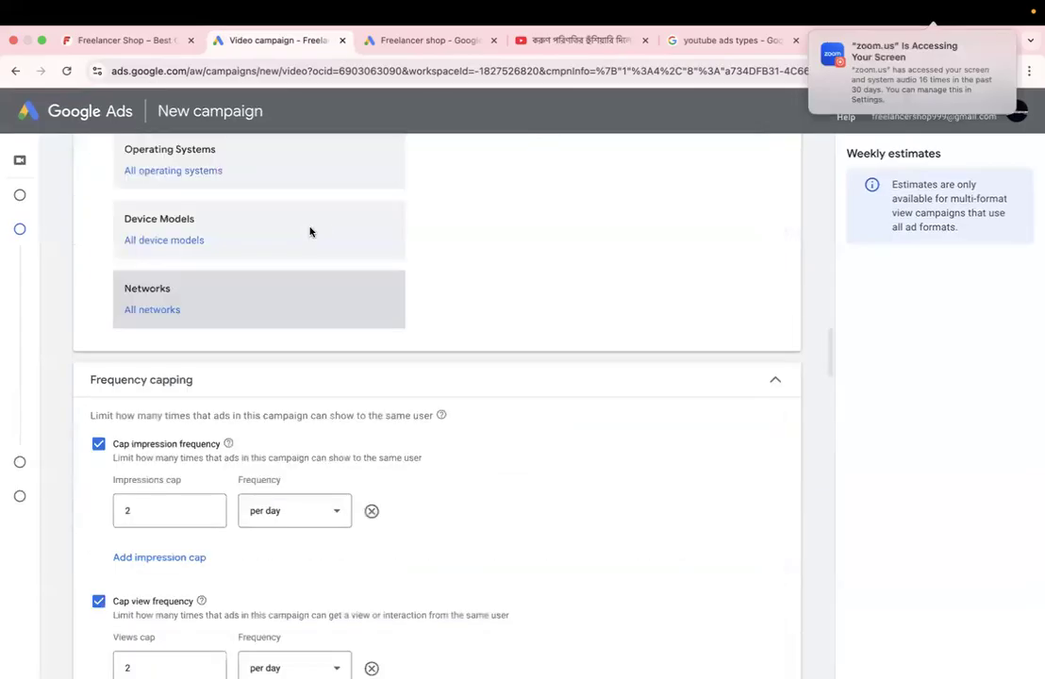
pyautogui.scroll(5, 309, 228)
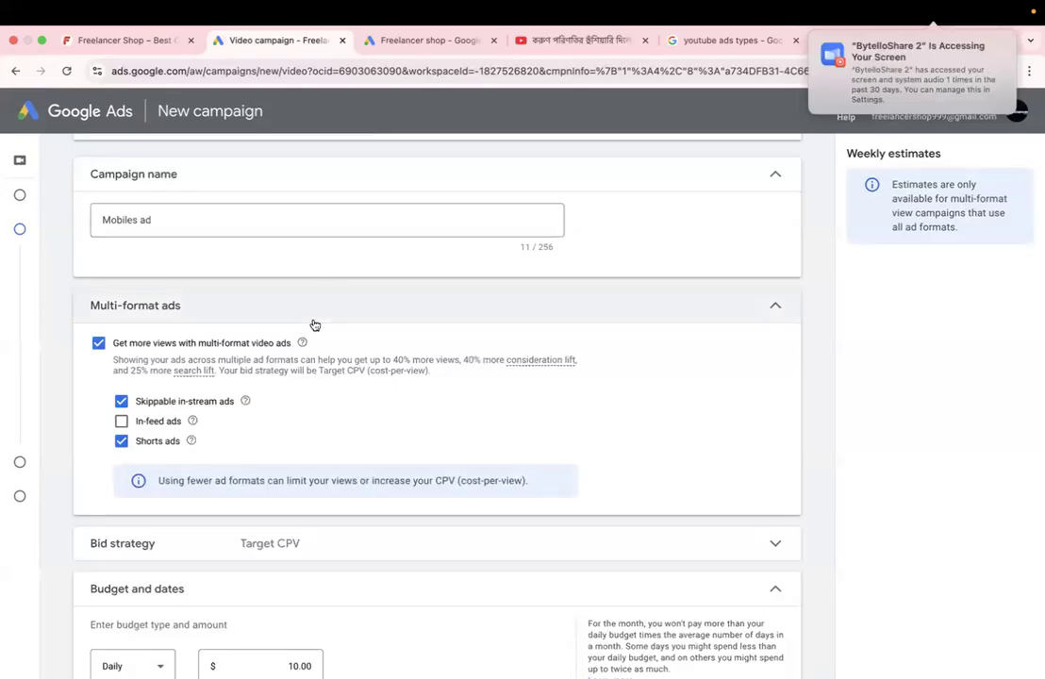
# Step: Rename the ad group "mobile ad"
pyautogui.scroll(-20, 312, 325)
pyautogui.scroll(-3, 312, 324)
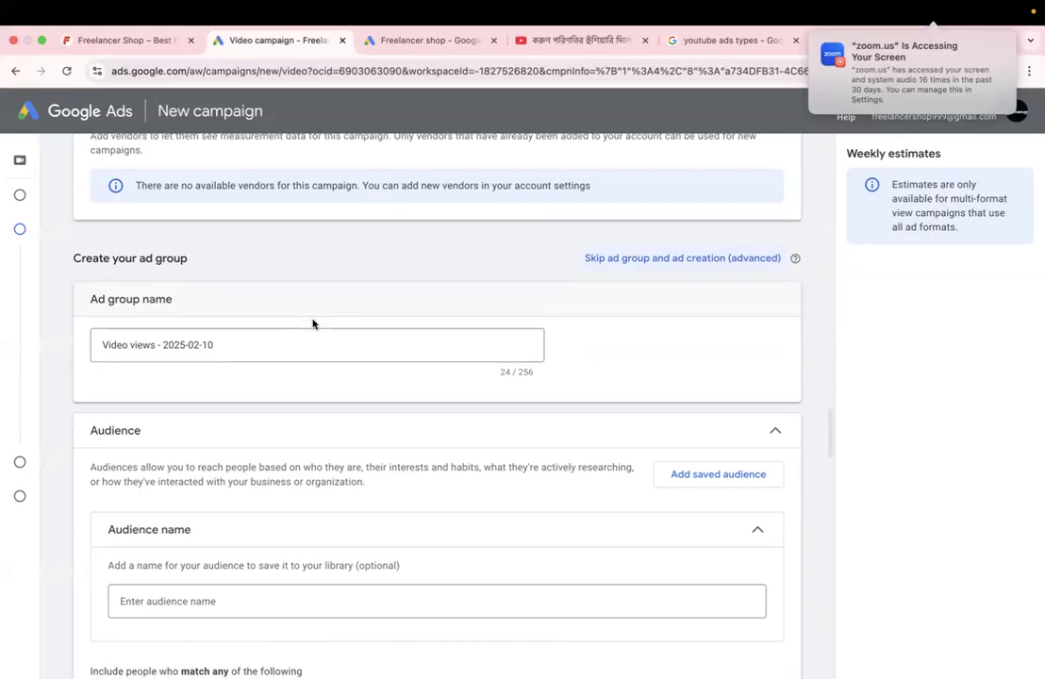
pyautogui.scroll(-1, 313, 325)
pyautogui.scroll(4, 314, 324)
pyautogui.scroll(-1, 315, 326)
pyautogui.scroll(-3, 315, 326)
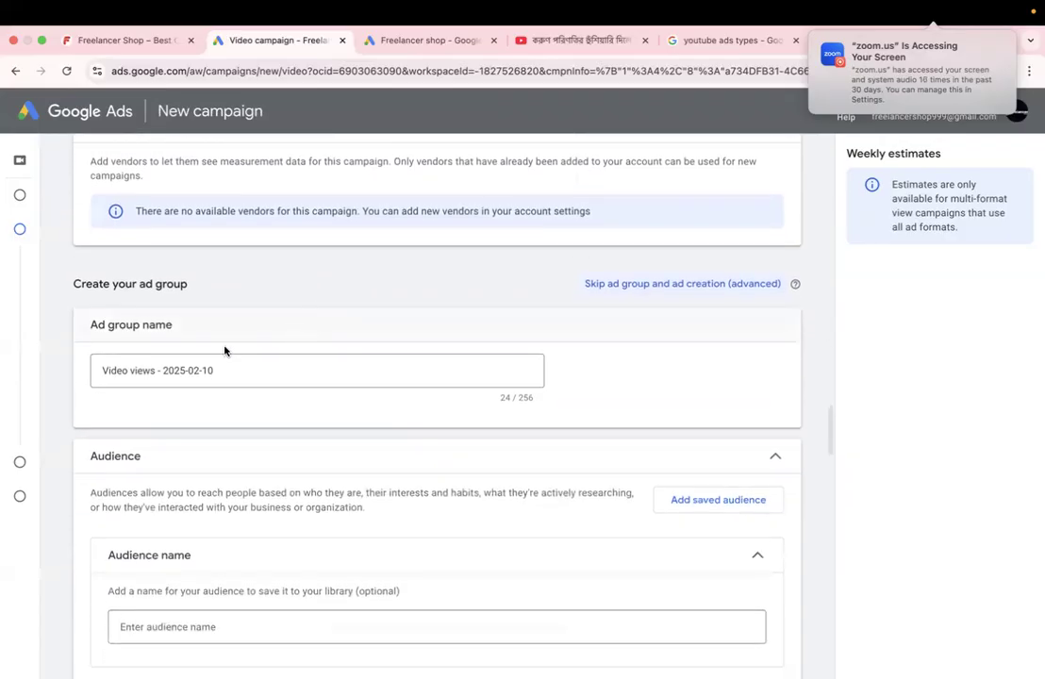
pyautogui.tripleClick(159, 371)
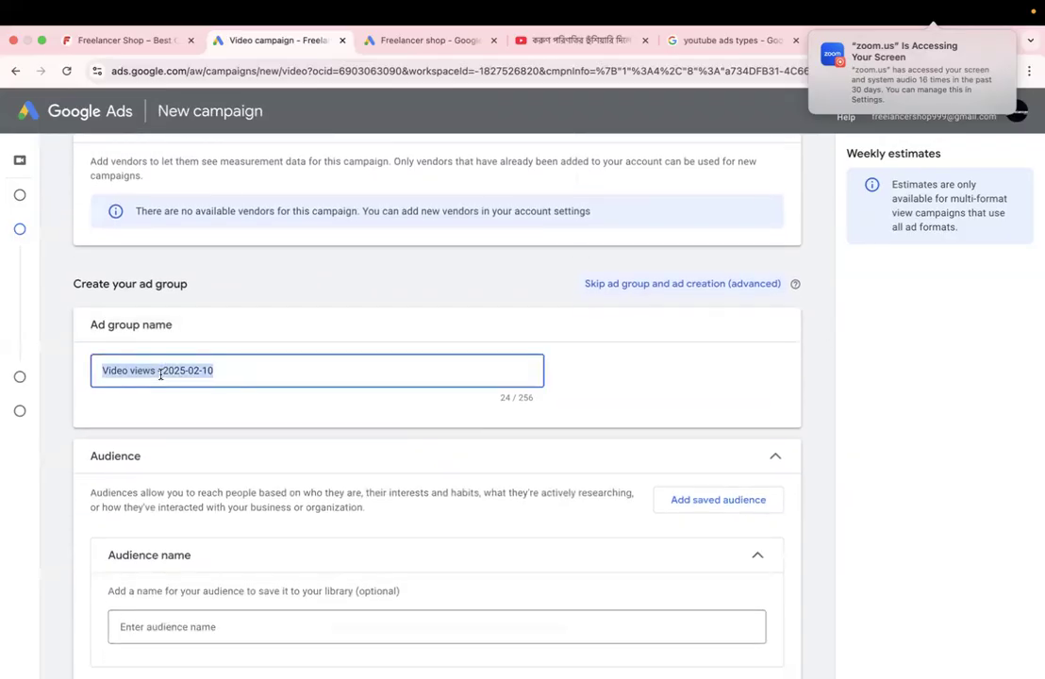
pyautogui.write('mobile ad')
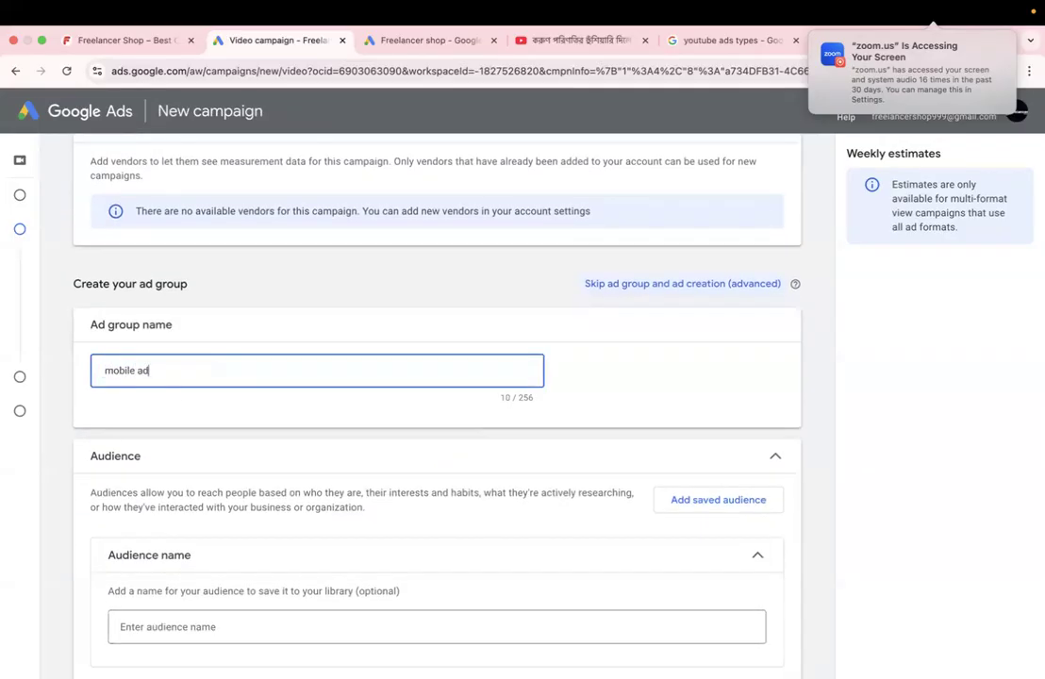
# Step: Try "mobile" as the audience name and clear the field again
pyautogui.scroll(-4, 250, 462)
pyautogui.click(226, 375)
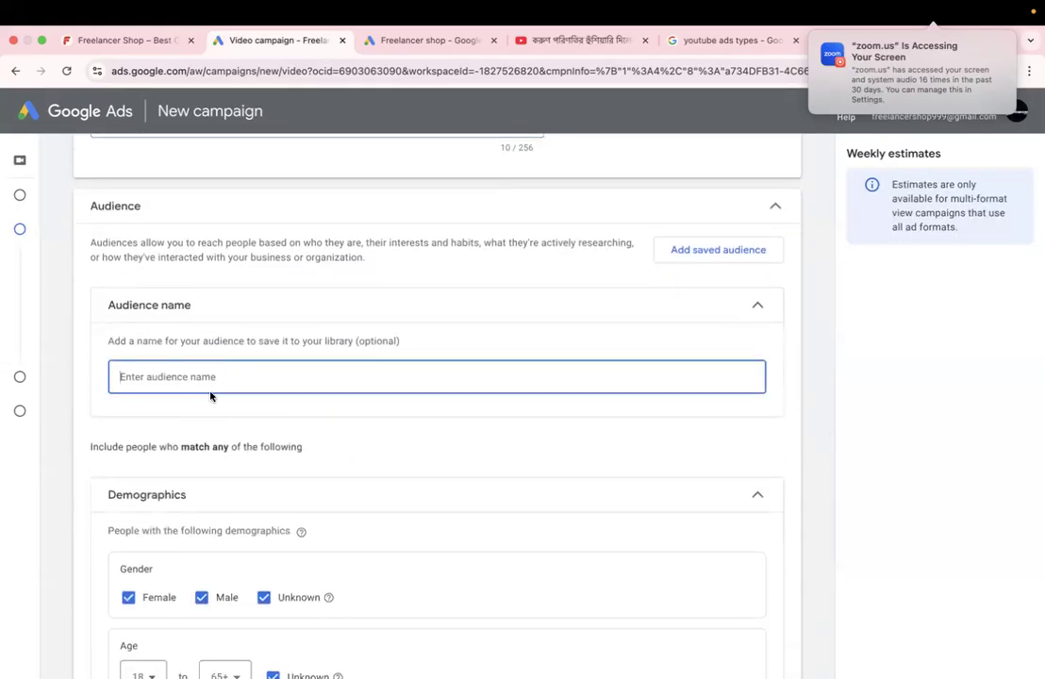
pyautogui.scroll(-1, 215, 379)
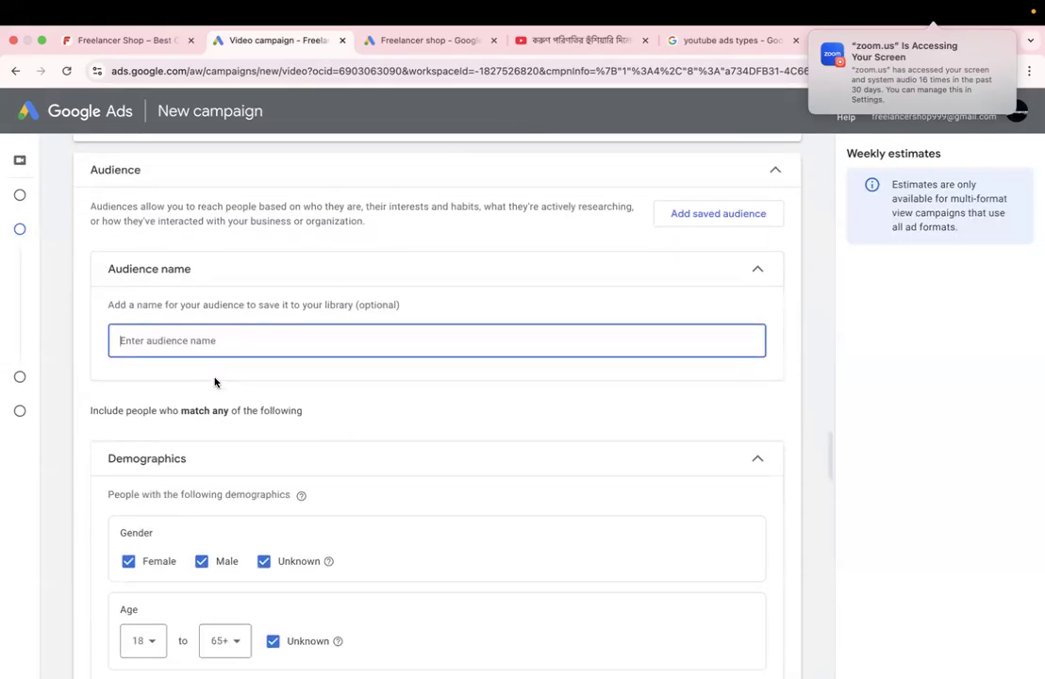
pyautogui.write('mobile')
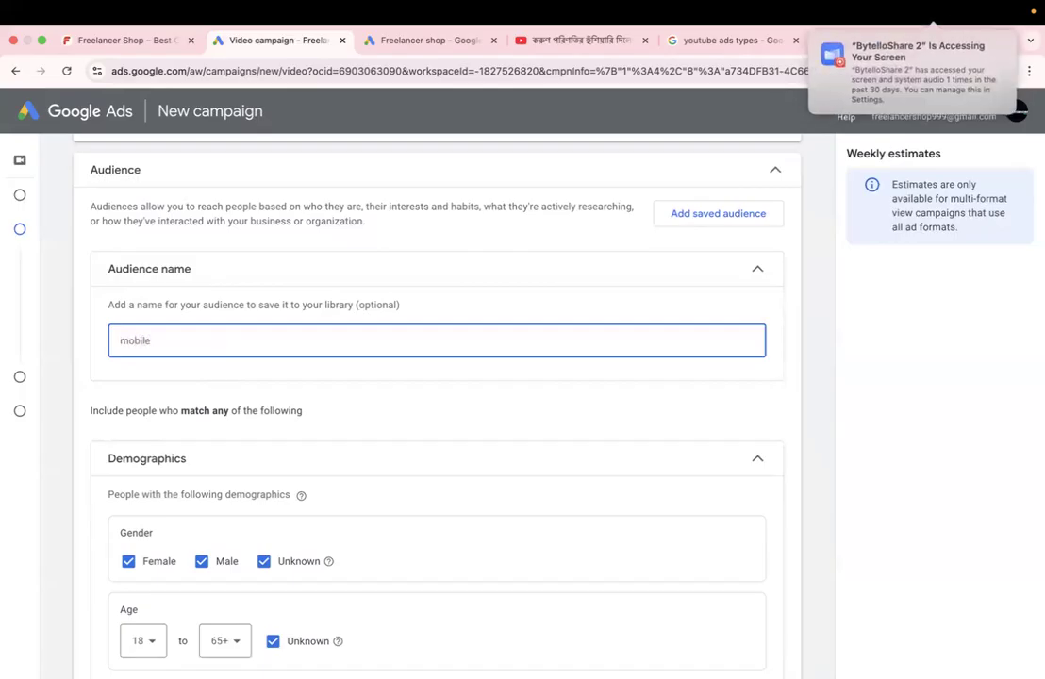
pyautogui.press('BackSpace')
pyautogui.press('BackSpace')
pyautogui.press('BackSpace')
pyautogui.press('BackSpace')
pyautogui.press('BackSpace')
pyautogui.press('BackSpace')
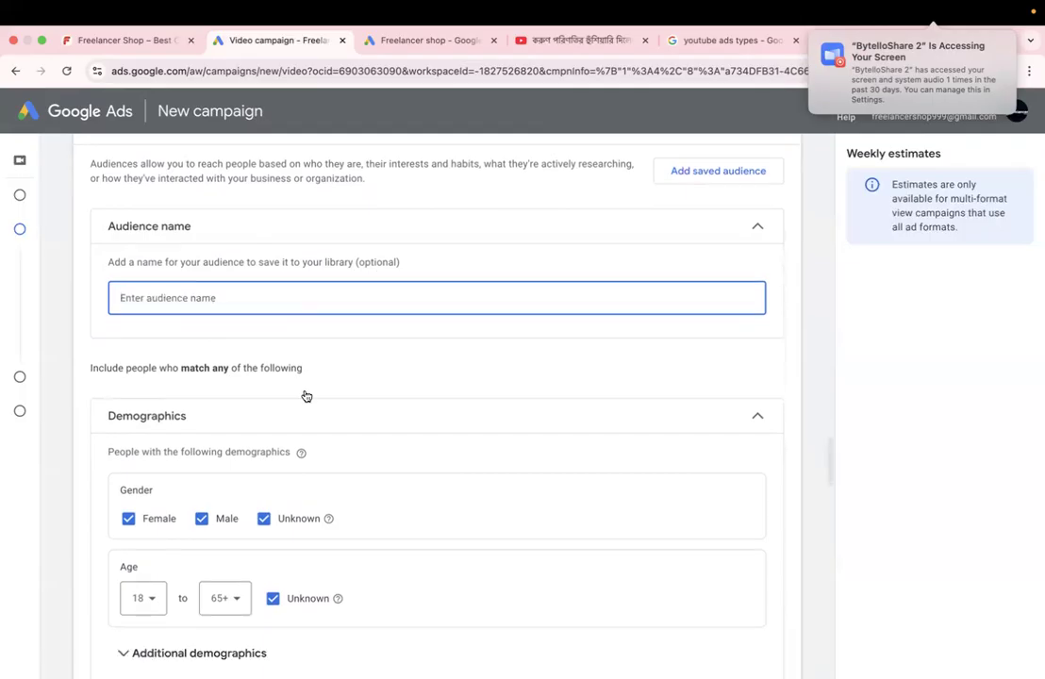
# Step: Set the audience's age range to 18 to 44 in the demographics
pyautogui.scroll(-2, 306, 394)
pyautogui.click(227, 383)
pyautogui.click(227, 381)
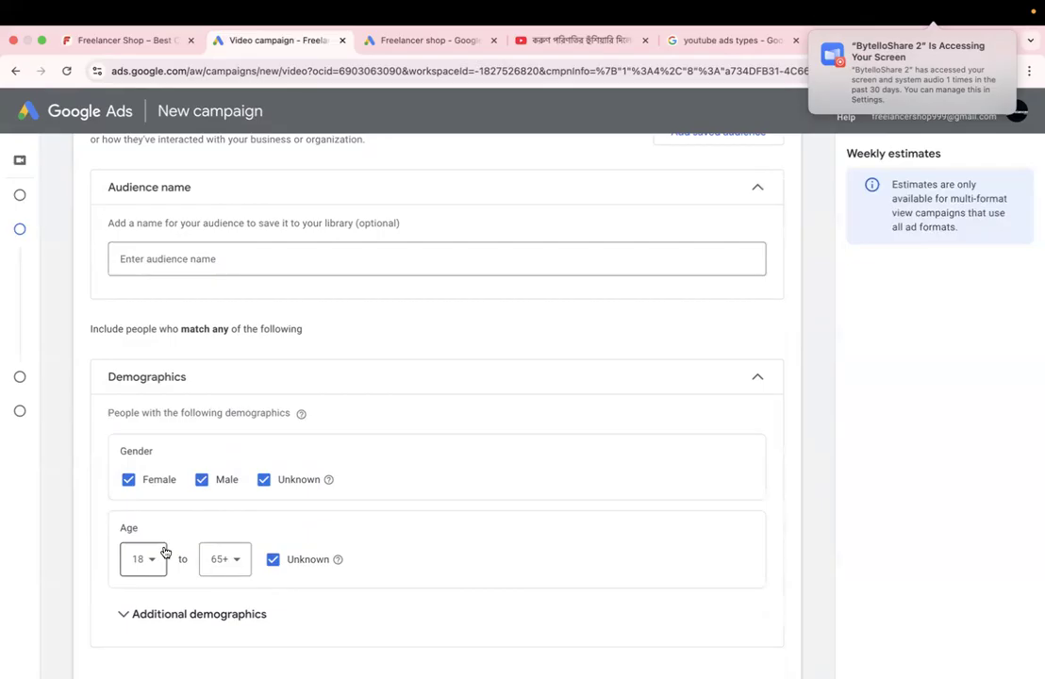
pyautogui.scroll(-1, 164, 554)
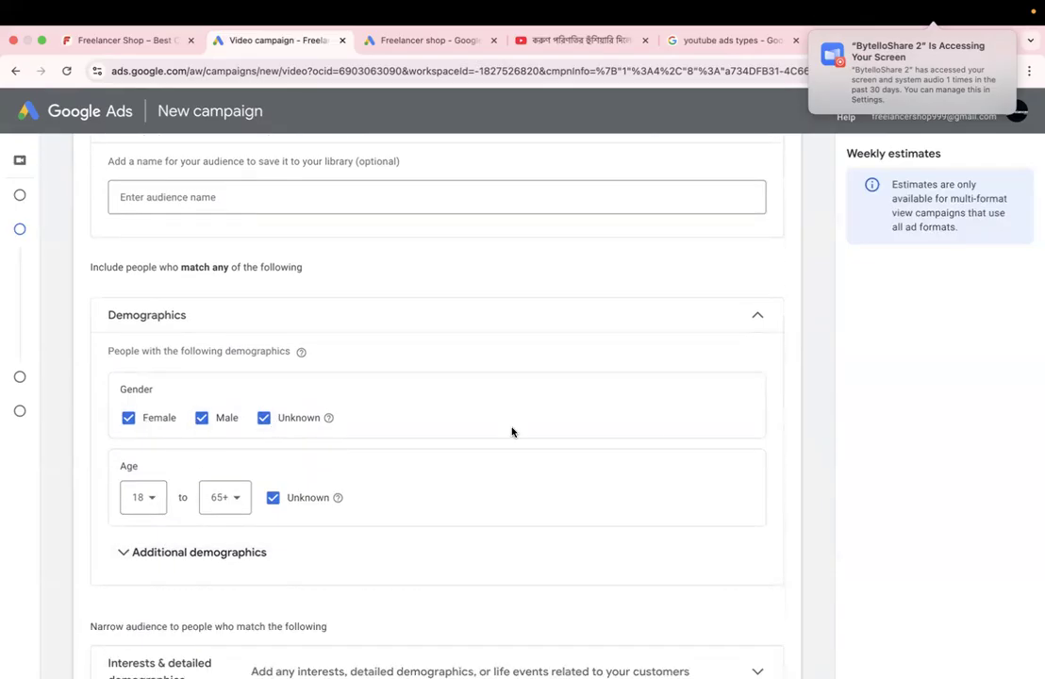
pyautogui.moveTo(142, 426)
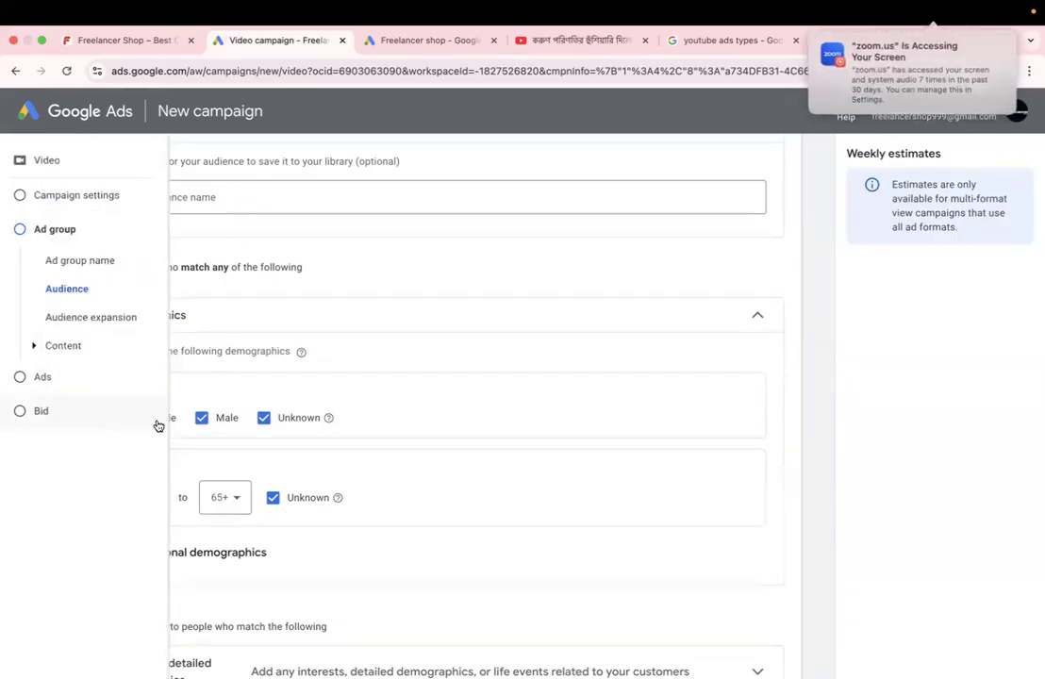
pyautogui.scroll(-2, 142, 478)
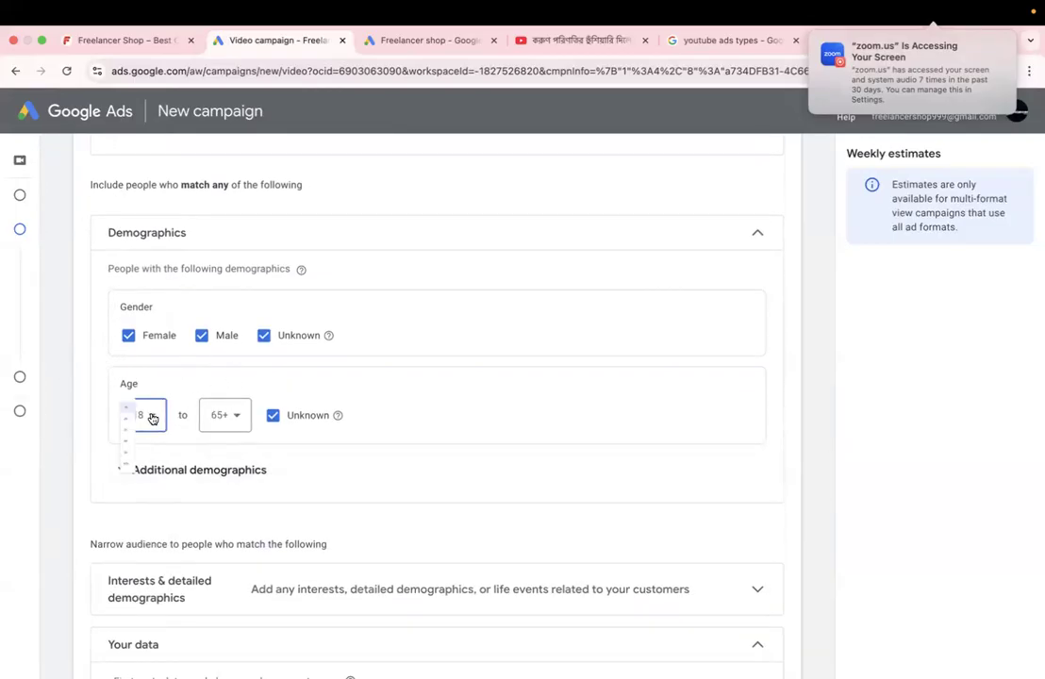
pyautogui.click(152, 418)
pyautogui.click(168, 401)
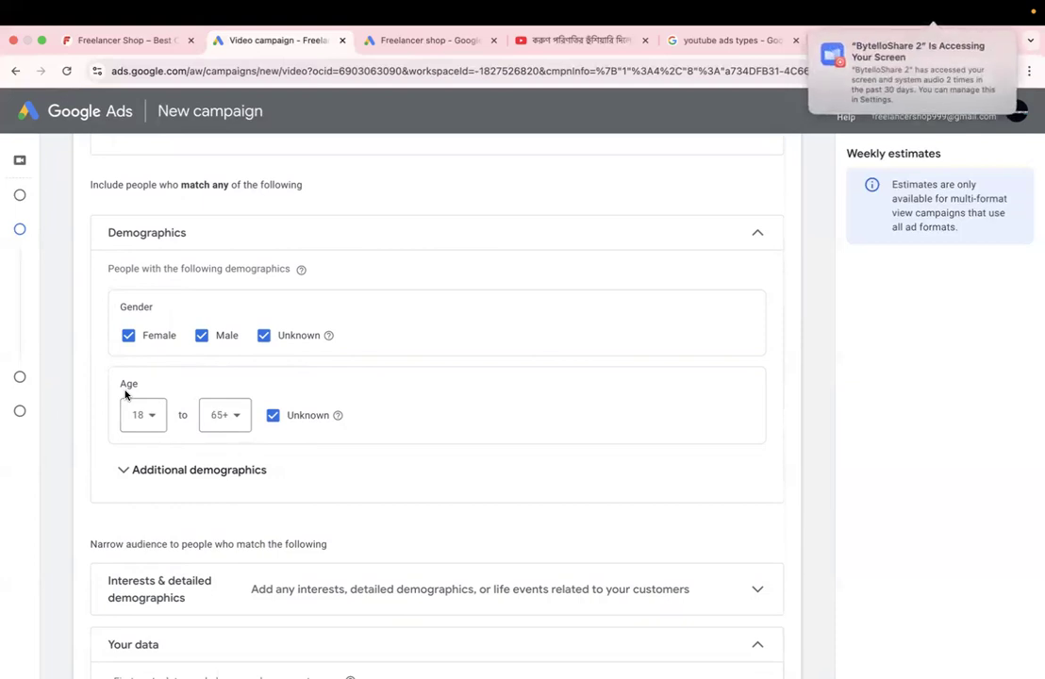
pyautogui.click(139, 415)
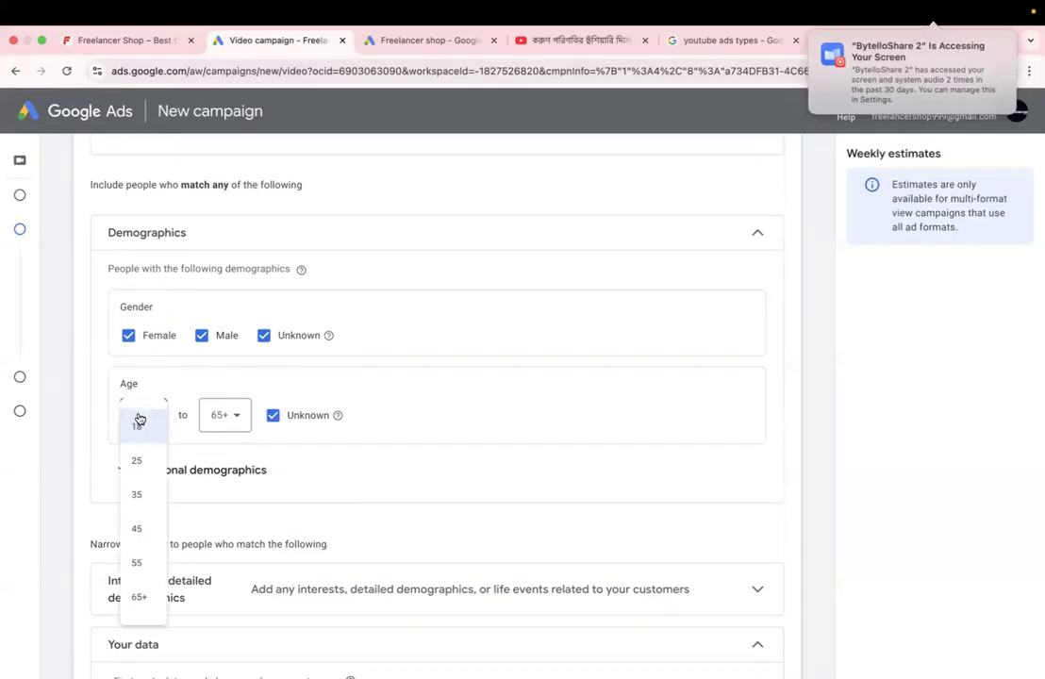
pyautogui.click(146, 428)
pyautogui.click(233, 415)
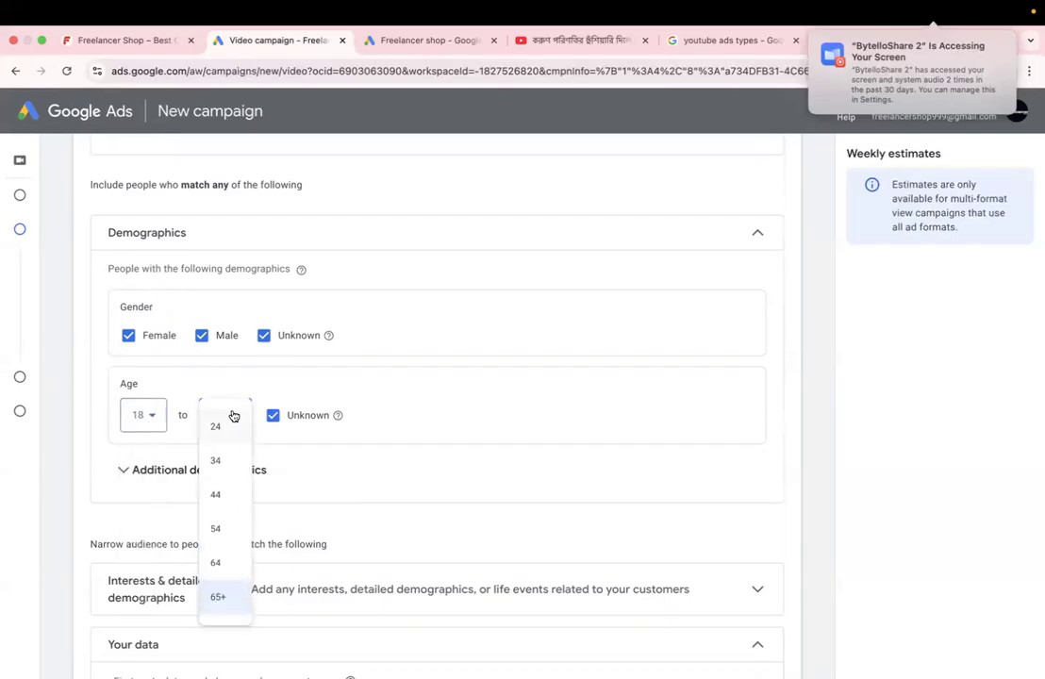
pyautogui.click(218, 491)
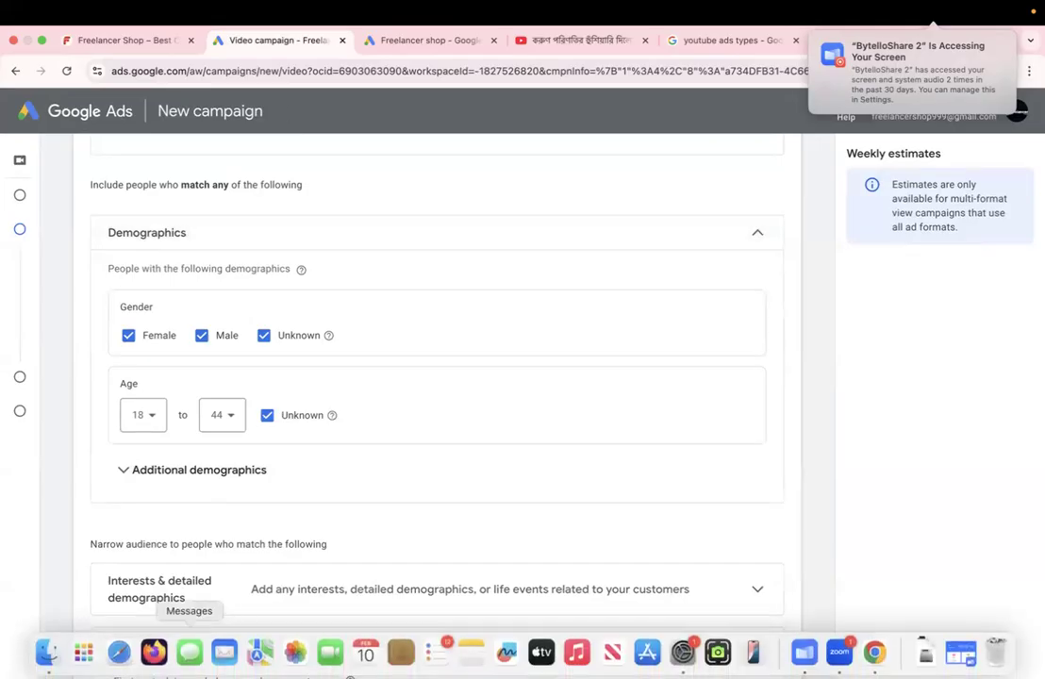
# Step: Switch to the Notes app, continue past its What's New screen and clear the existing note's text
pyautogui.click(83, 651)
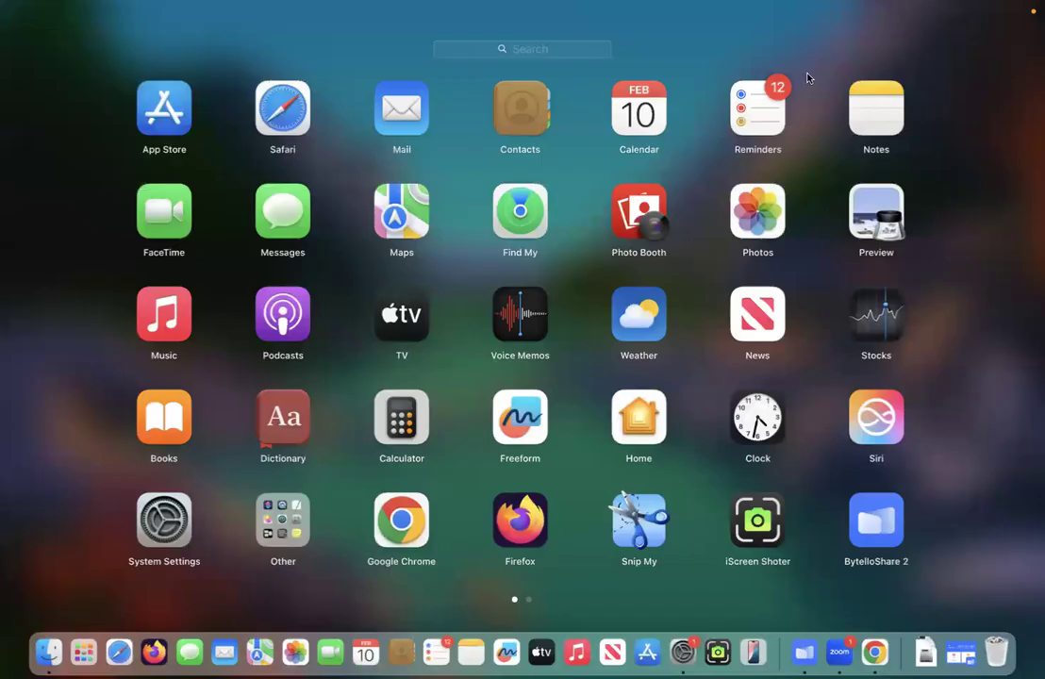
pyautogui.click(865, 109)
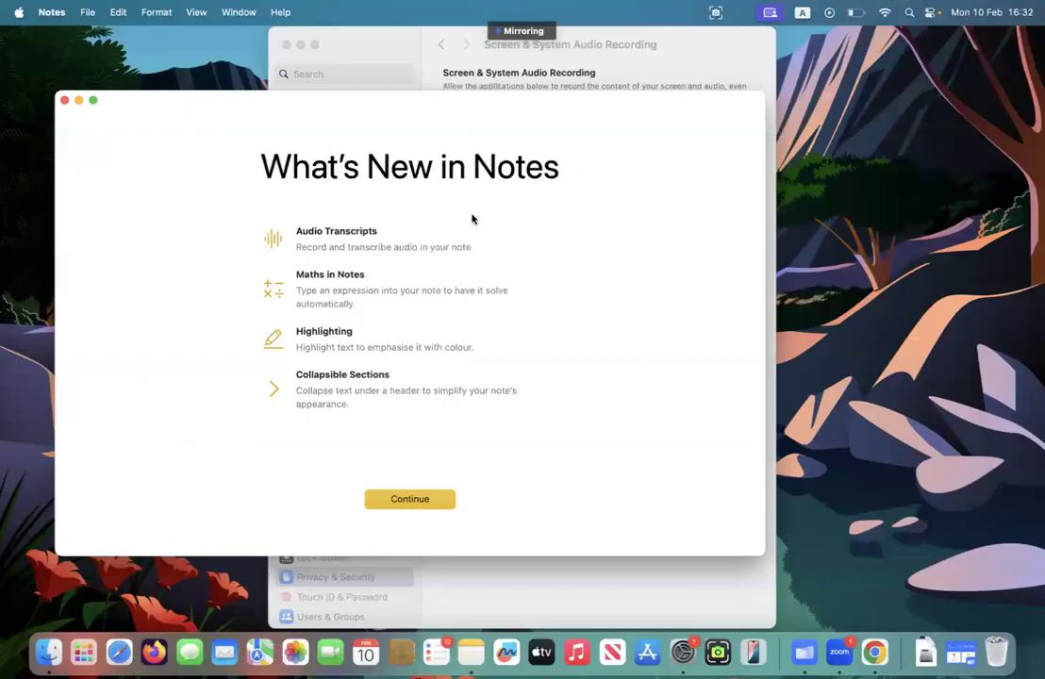
pyautogui.click(396, 506)
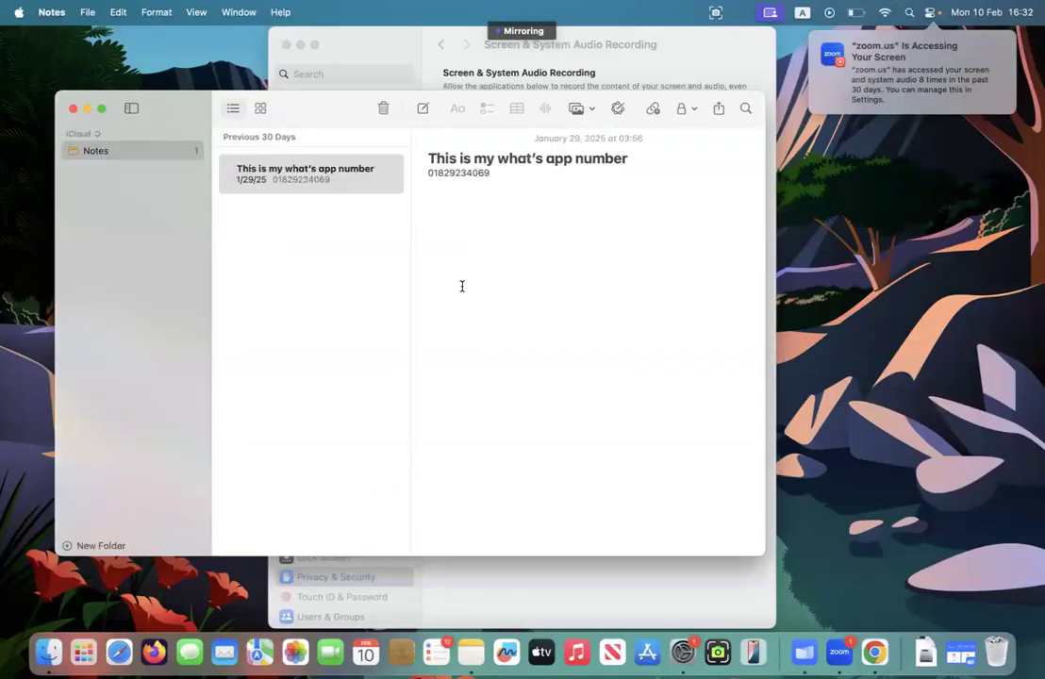
pyautogui.tripleClick(486, 172)
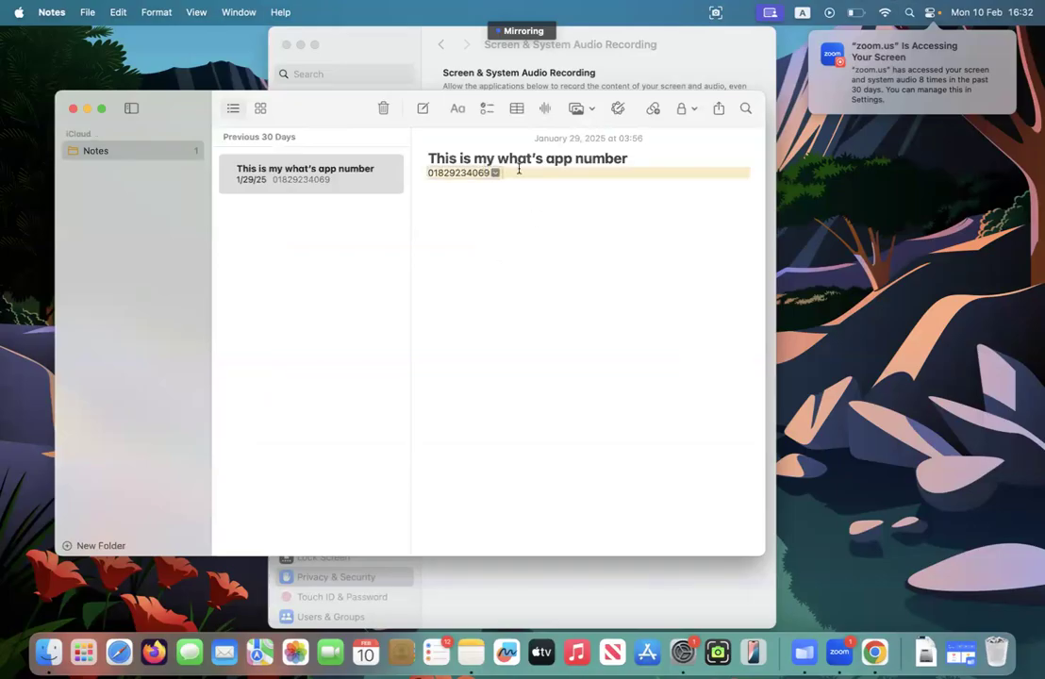
pyautogui.tripleClick(422, 156)
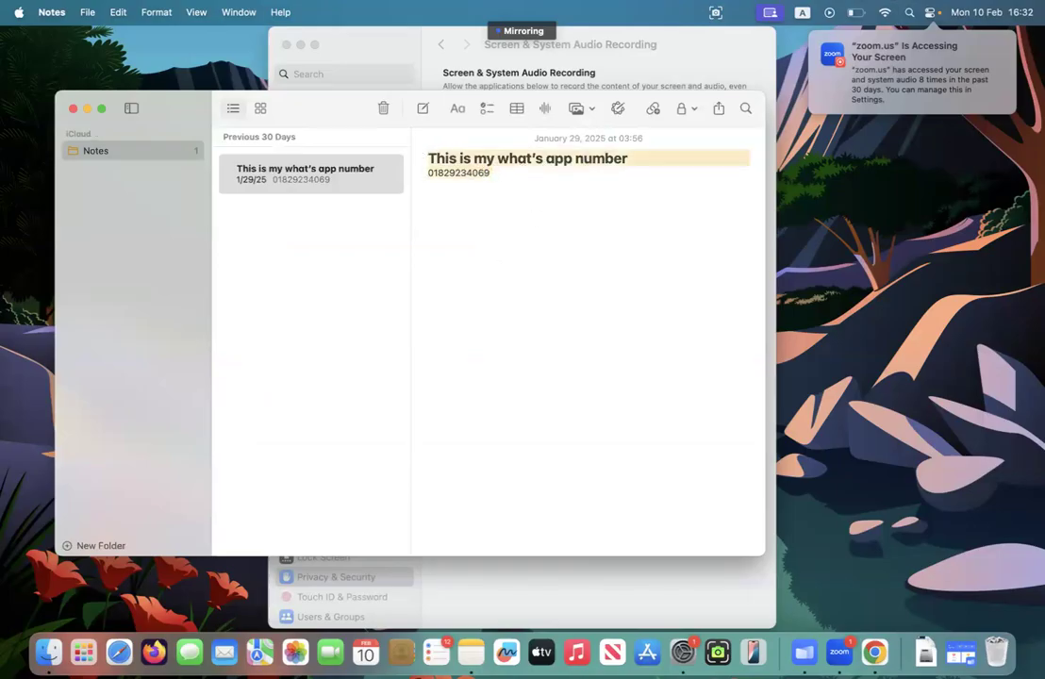
pyautogui.press('BackSpace')
# Step: Title the emptied note "YouTube ad campaign required"
pyautogui.write('uyoutub')
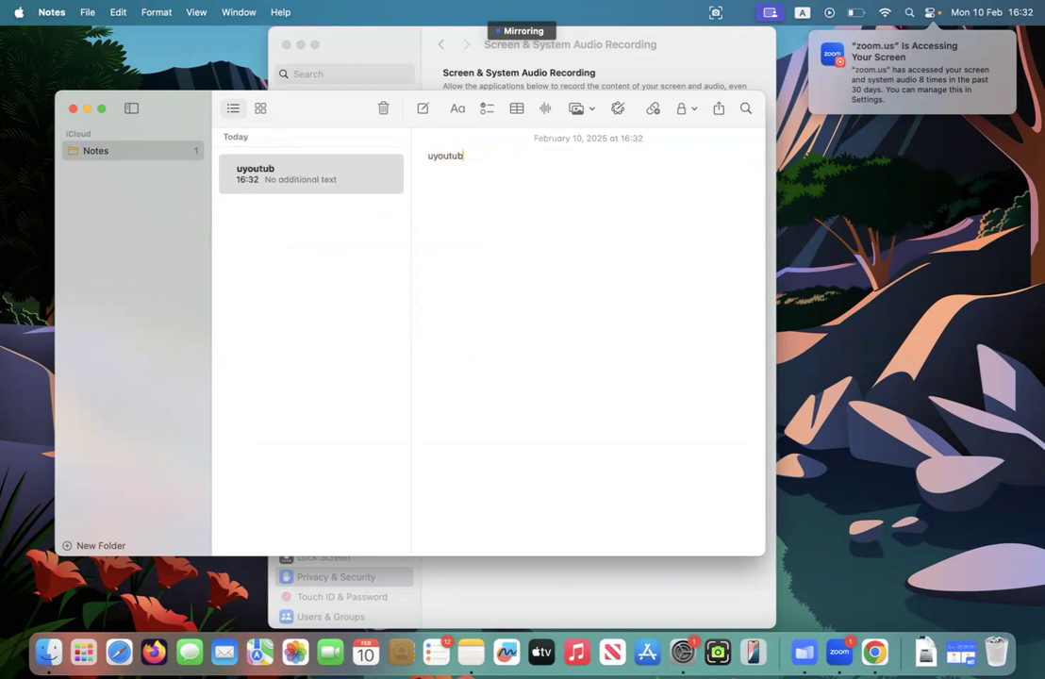
pyautogui.press('BackSpace')
pyautogui.press('BackSpace')
pyautogui.press('BackSpace')
pyautogui.press('BackSpace')
pyautogui.press('BackSpace')
pyautogui.press('BackSpace')
pyautogui.press('BackSpace')
pyautogui.write('YouTube ad campaign')
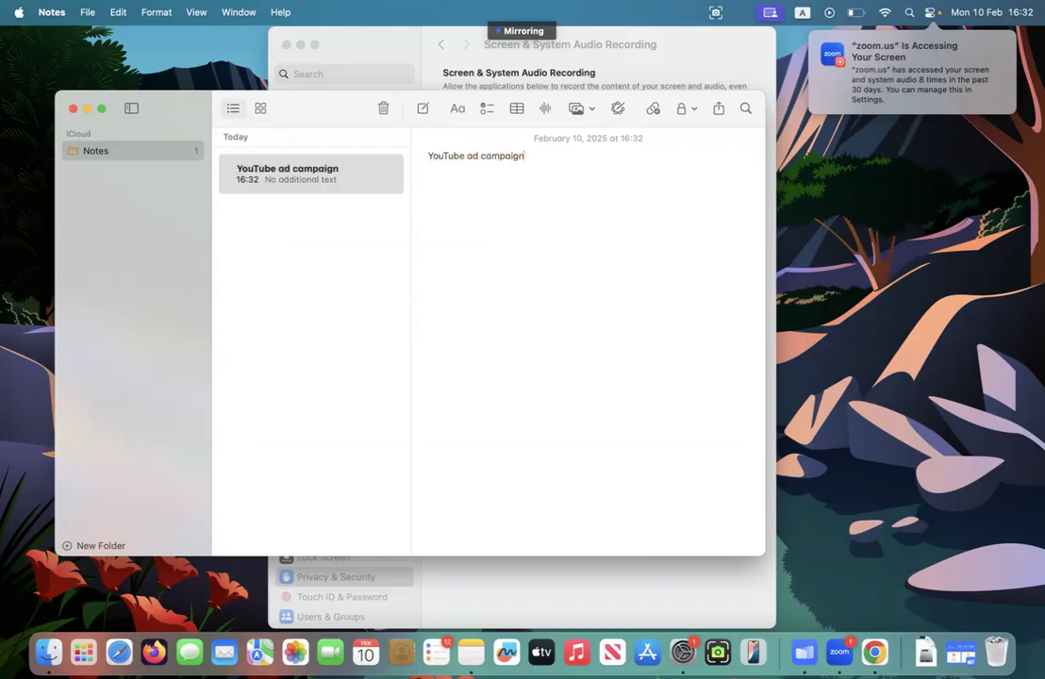
pyautogui.write(' requires')
pyautogui.press('BackSpace')
pyautogui.write('d')
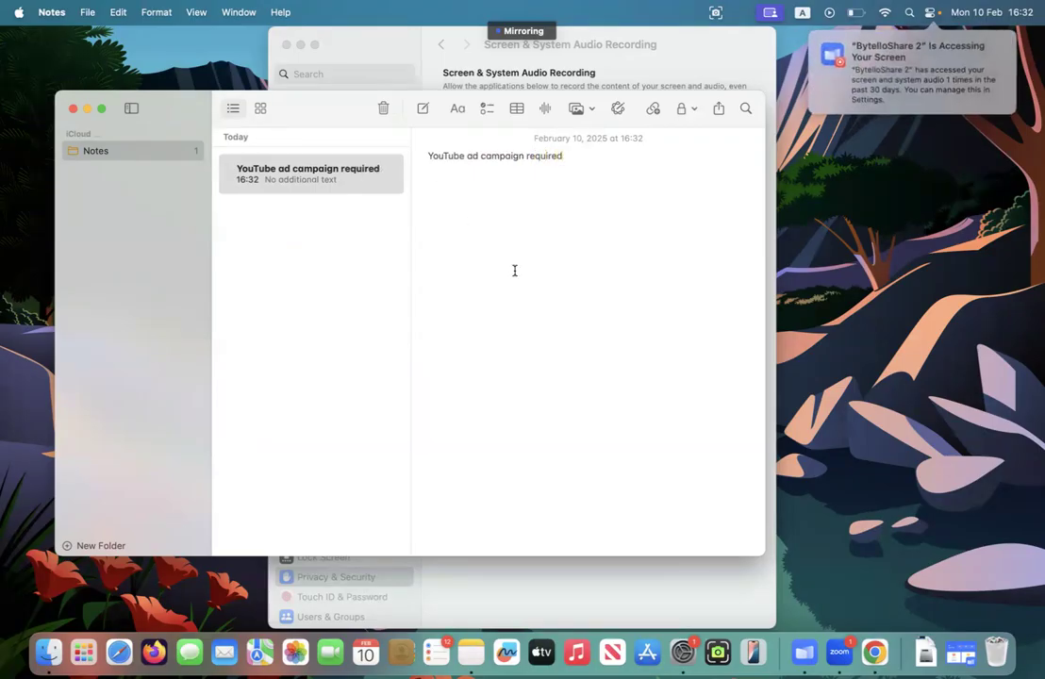
# Step: Add a numbered list below the title with the items "Website link" and "Google ad account access"
pyautogui.press('Return')
pyautogui.write('1. Website link')
pyautogui.press('Return')
pyautogui.write('Gogole ad')
pyautogui.press('BackSpace')
pyautogui.press('BackSpace')
pyautogui.press('BackSpace')
pyautogui.press('BackSpace')
pyautogui.press('BackSpace')
pyautogui.press('BackSpace')
pyautogui.press('BackSpace')
pyautogui.write('ogle ad account accwe')
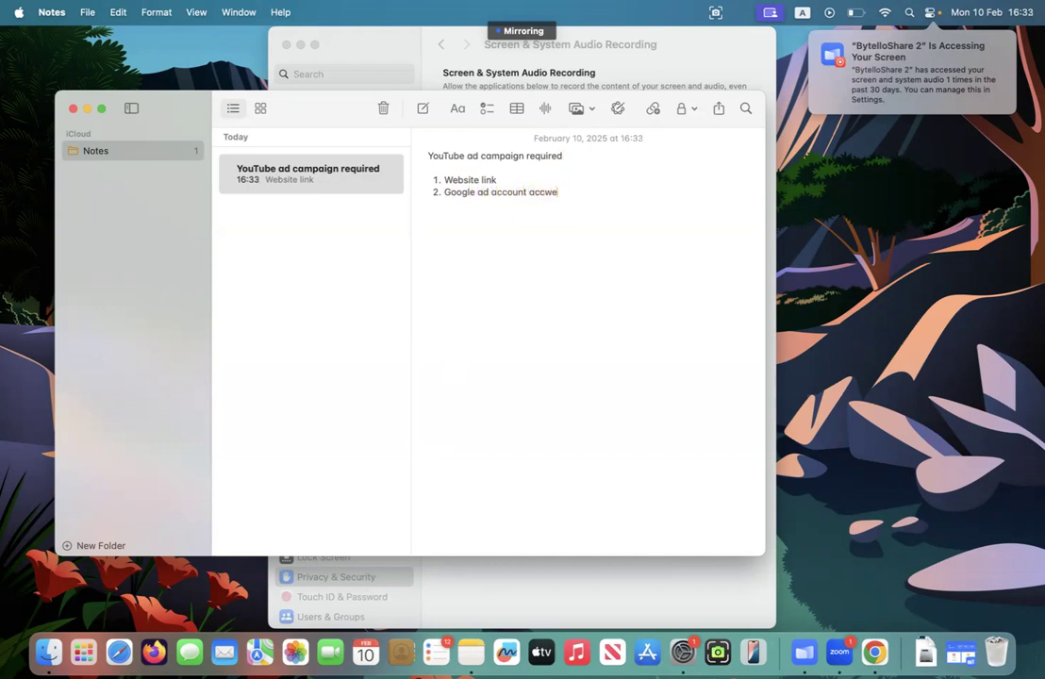
pyautogui.press('BackSpace')
pyautogui.press('BackSpace')
pyautogui.press('BackSpace')
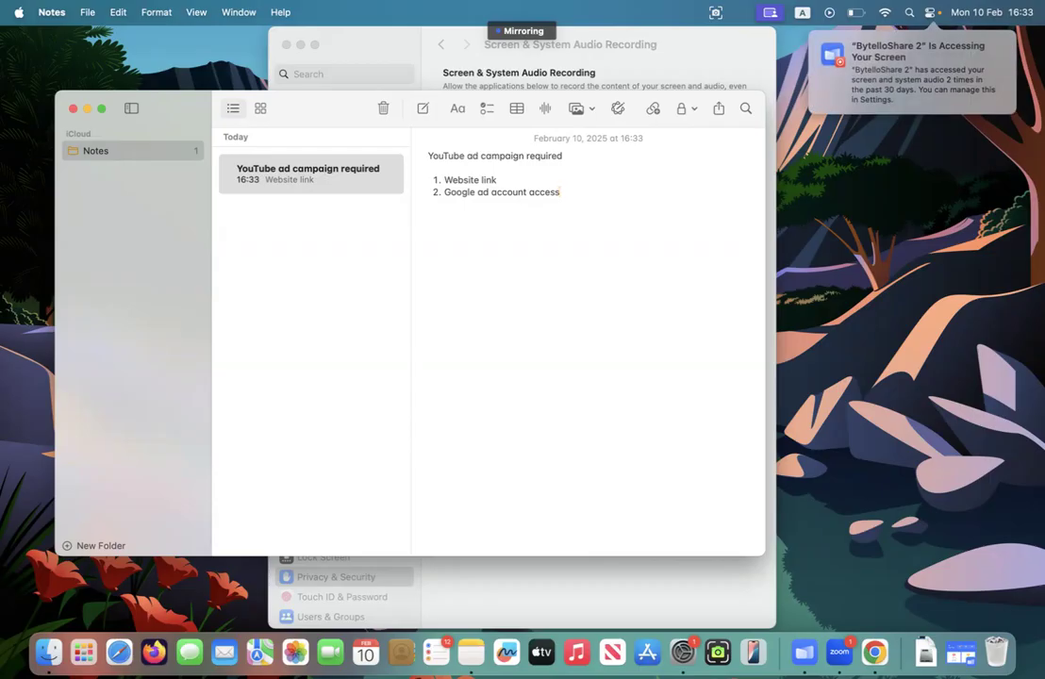
# Step: Switch to Firefox, open Facebook and search for a friend by name to open their profile
pyautogui.click(153, 650)
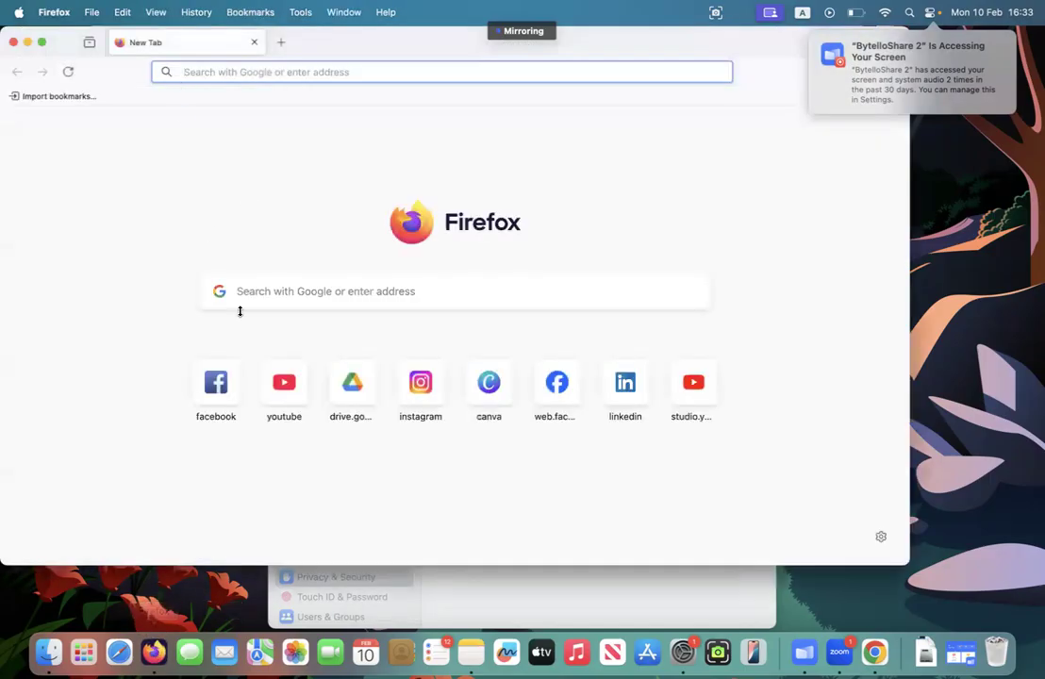
pyautogui.click(216, 382)
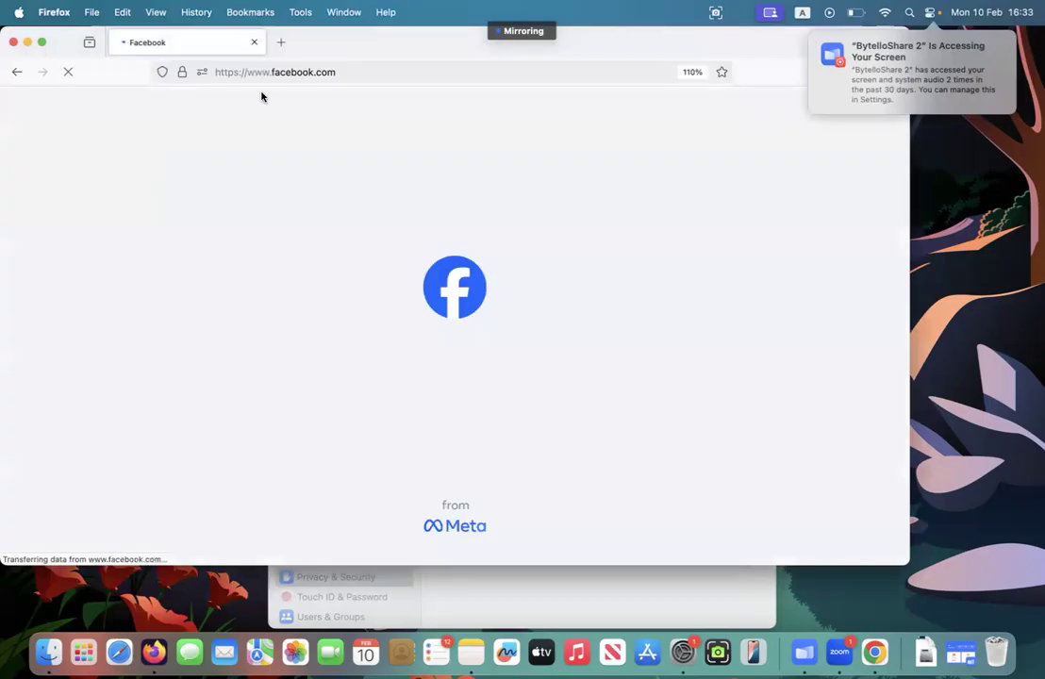
pyautogui.moveTo(42, 43)
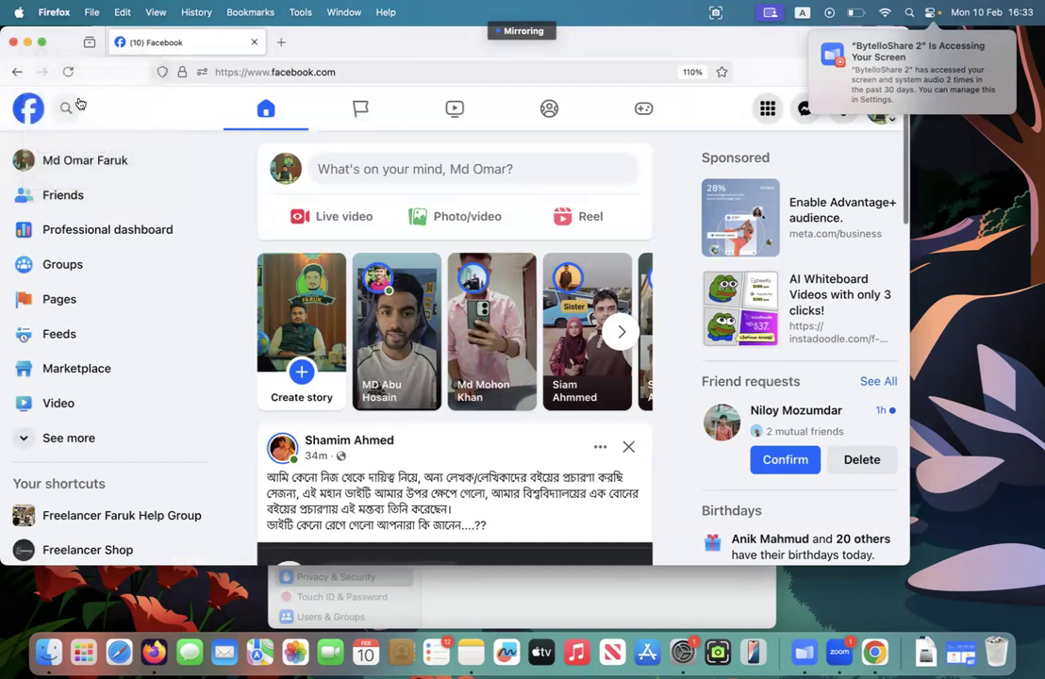
pyautogui.click(67, 111)
pyautogui.write('nilo')
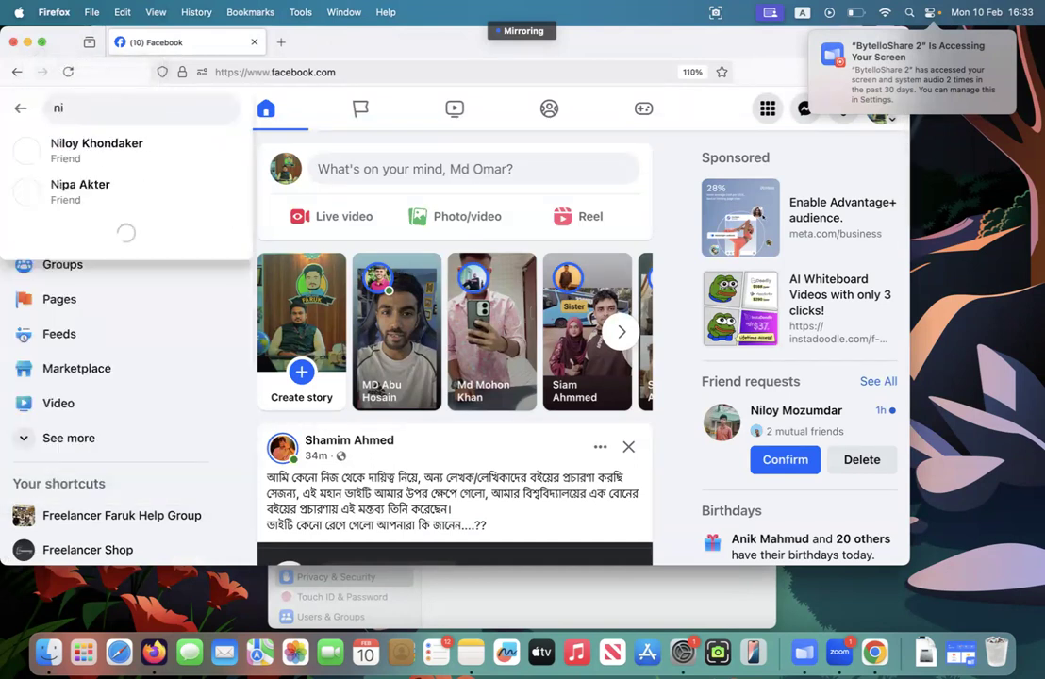
pyautogui.click(67, 153)
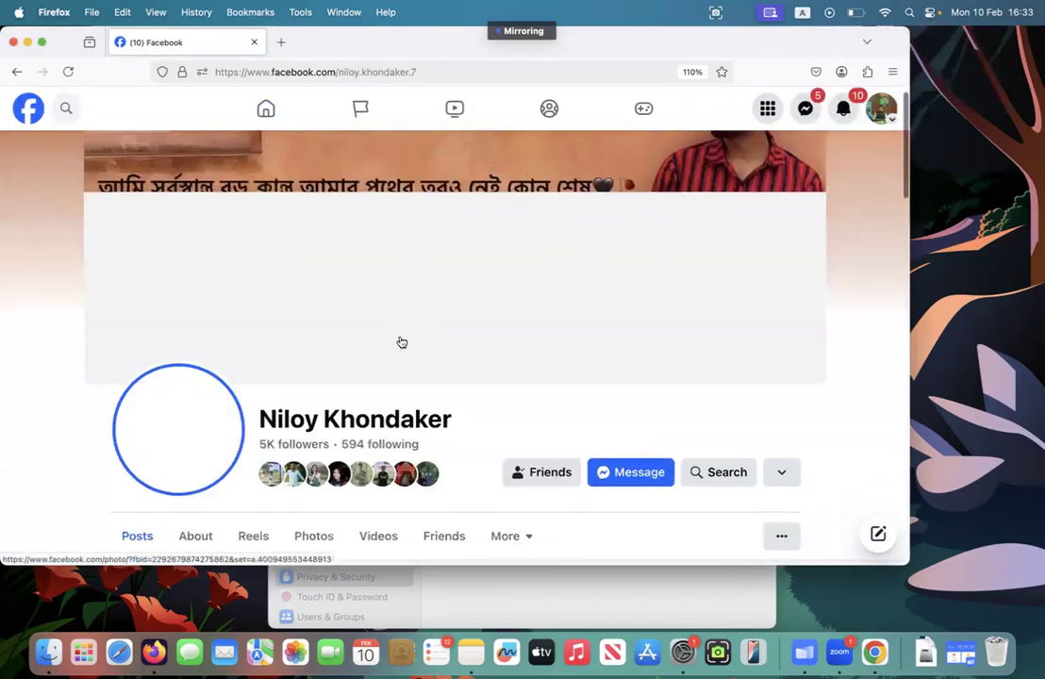
# Step: Browse the posts, photos and reels on the friend's profile with the browser window in full screen
pyautogui.scroll(-4, 400, 342)
pyautogui.scroll(-10, 400, 341)
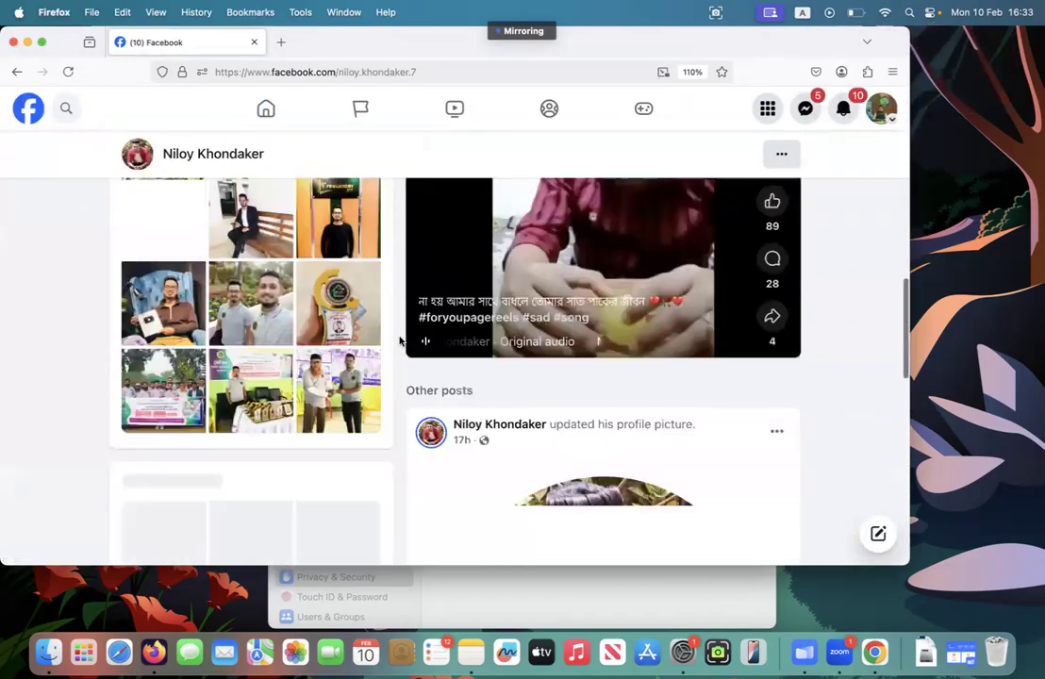
pyautogui.scroll(-8, 400, 341)
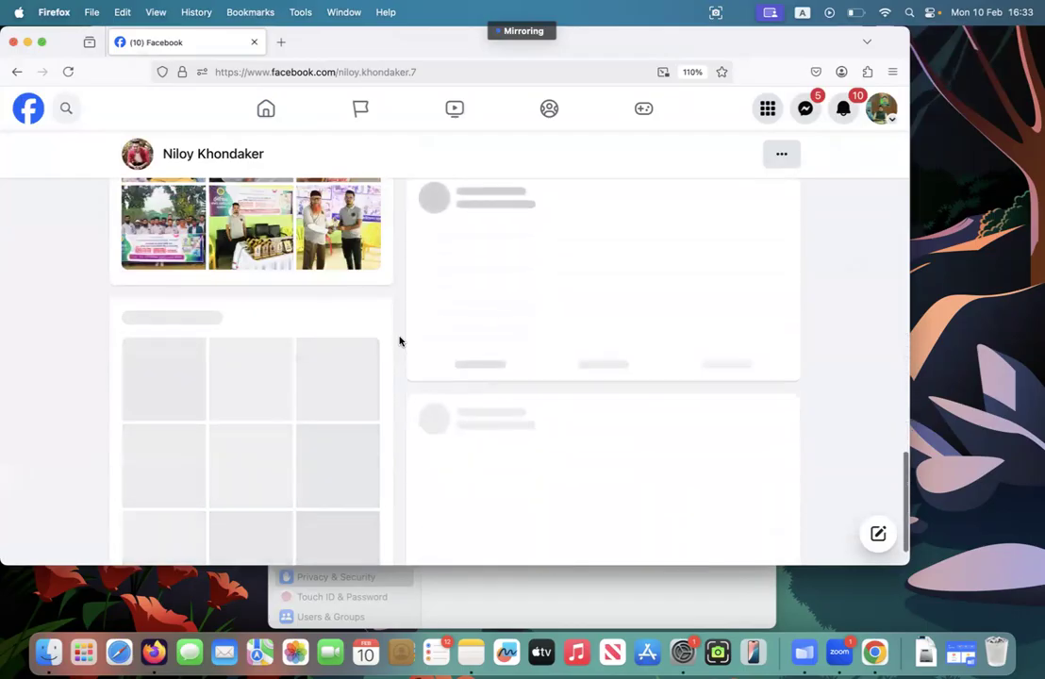
pyautogui.click(41, 41)
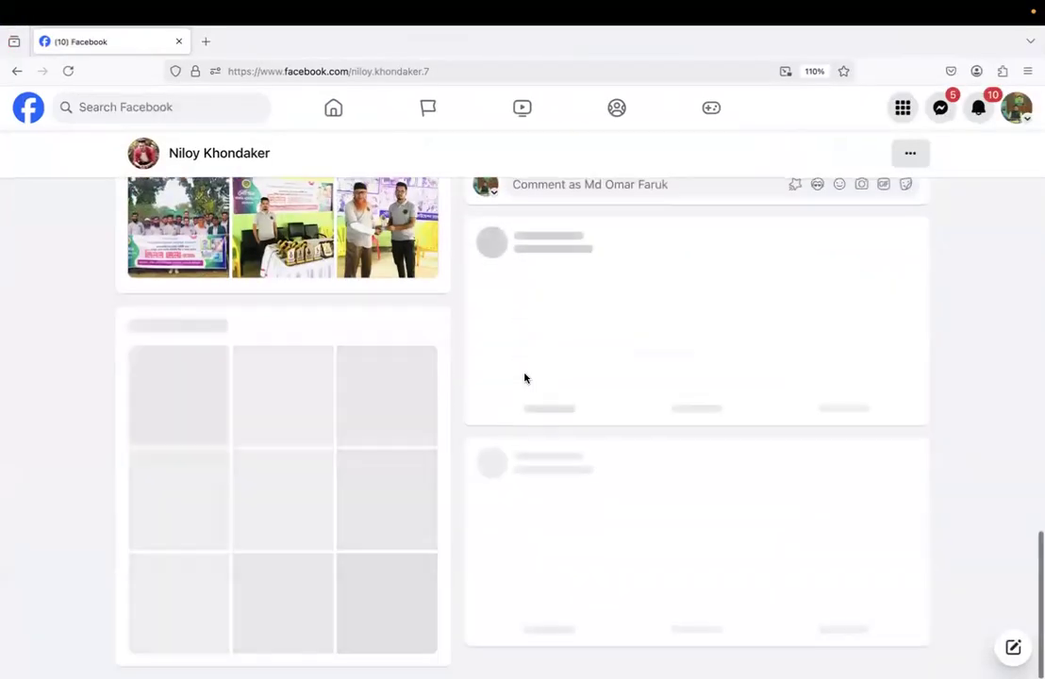
pyautogui.scroll(4, 526, 378)
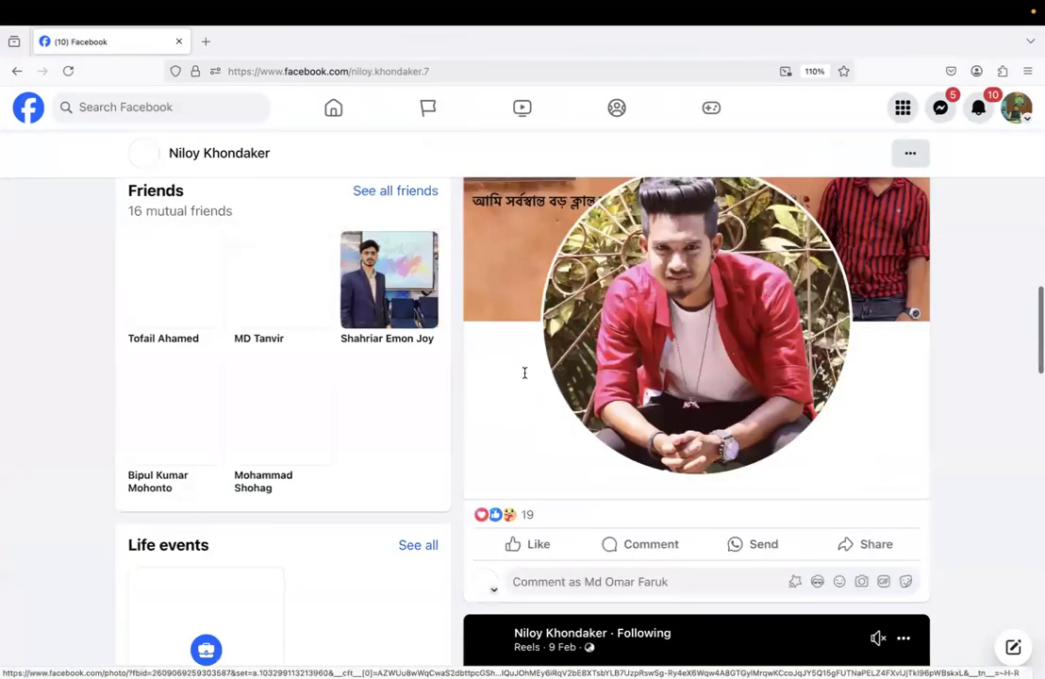
pyautogui.scroll(-15, 525, 374)
pyautogui.scroll(8, 526, 378)
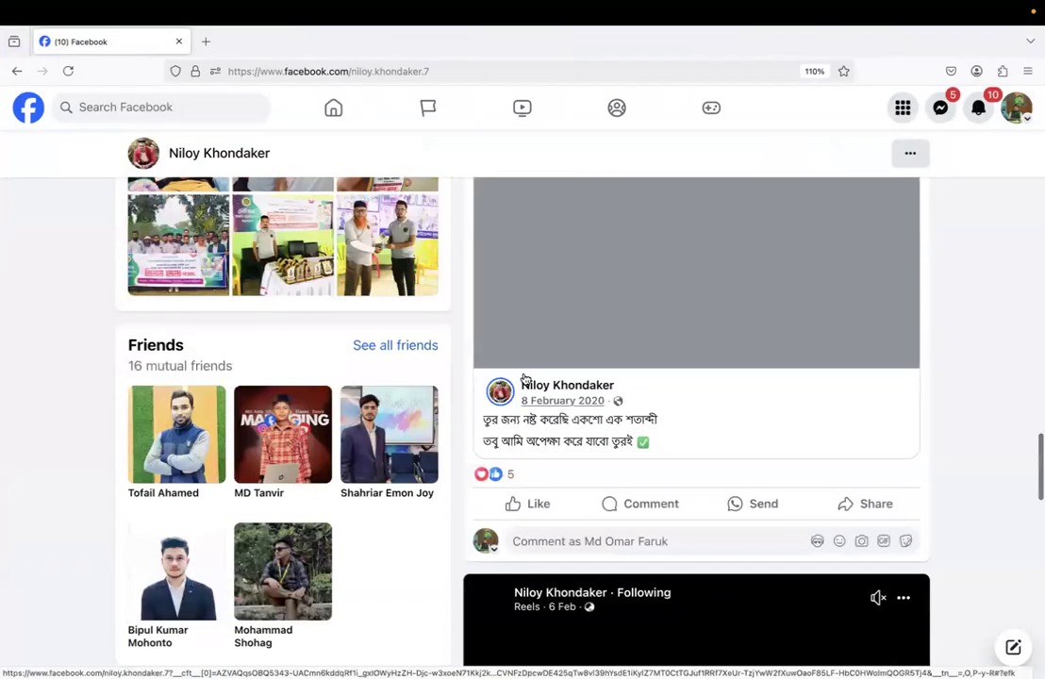
pyautogui.scroll(3, 525, 378)
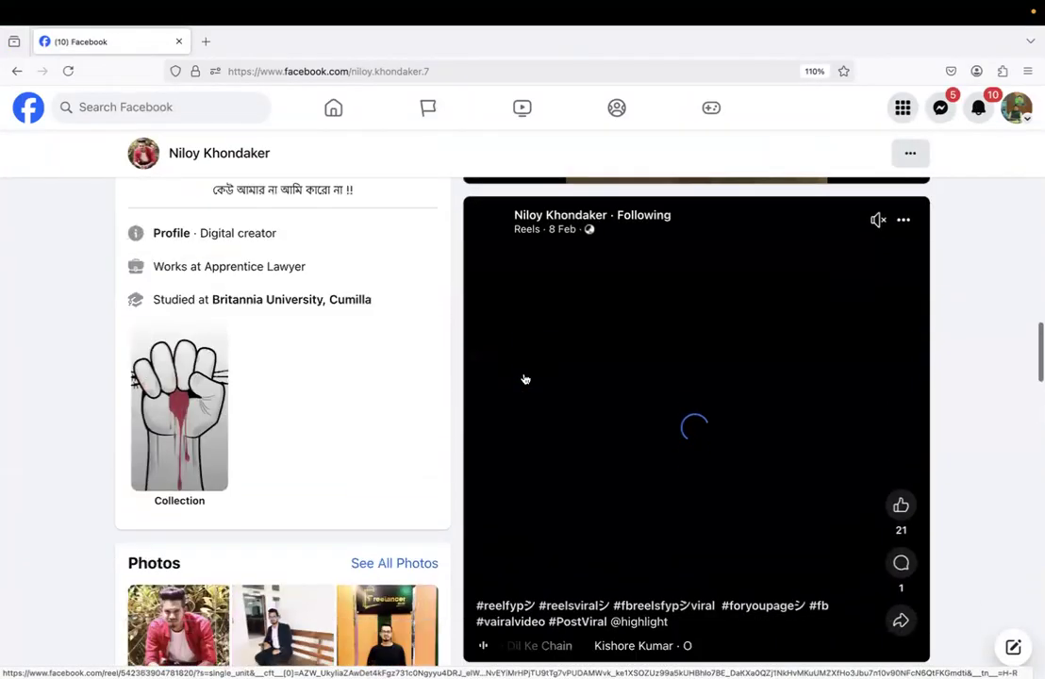
pyautogui.scroll(-1, 525, 378)
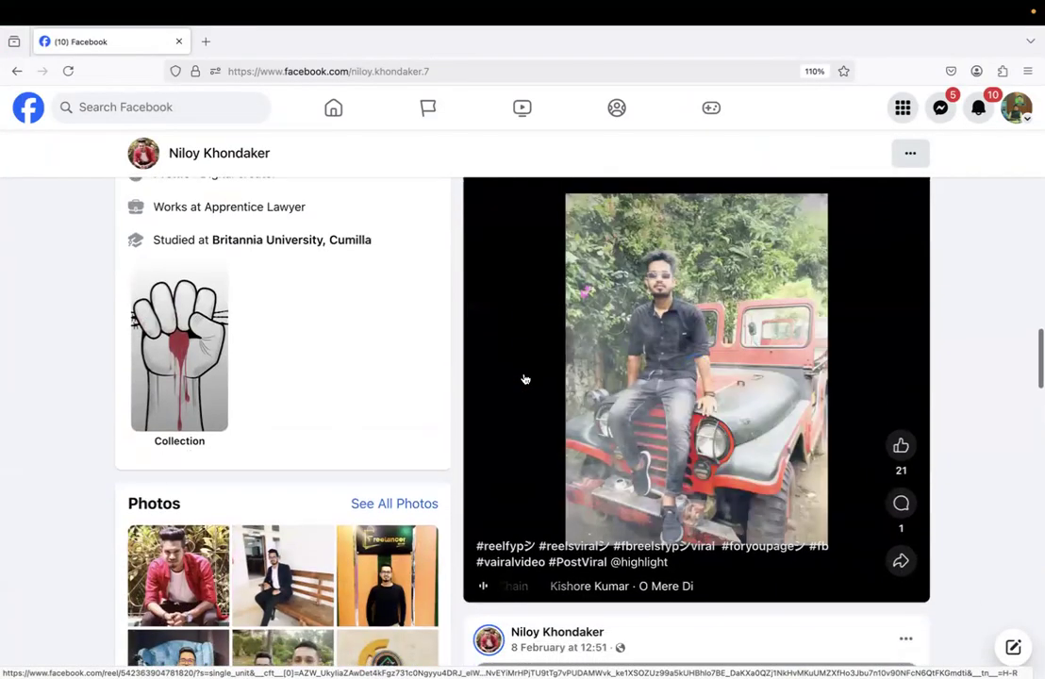
pyautogui.scroll(-1, 526, 378)
pyautogui.scroll(-9, 525, 378)
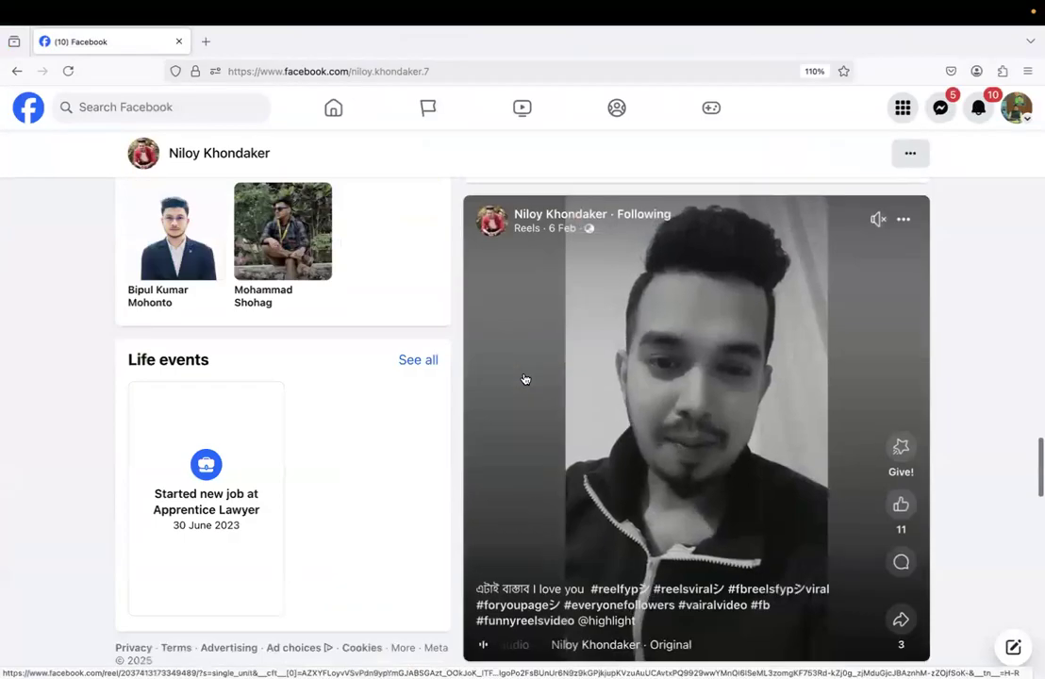
pyautogui.scroll(-1, 843, 233)
pyautogui.scroll(1, 843, 233)
pyautogui.scroll(-6, 843, 233)
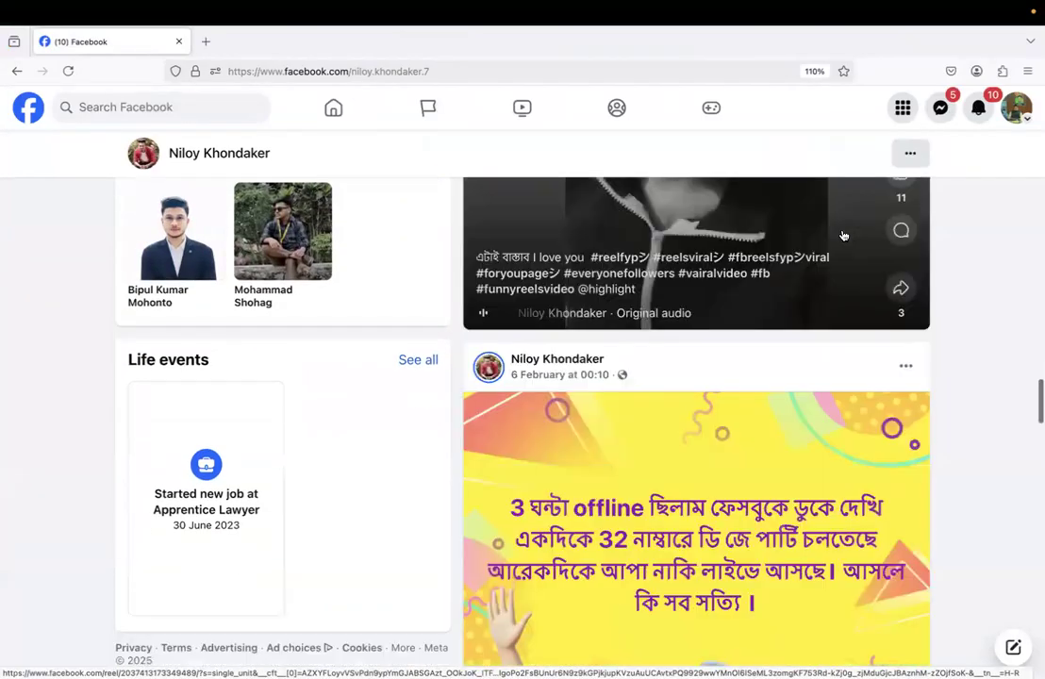
pyautogui.scroll(-5, 842, 233)
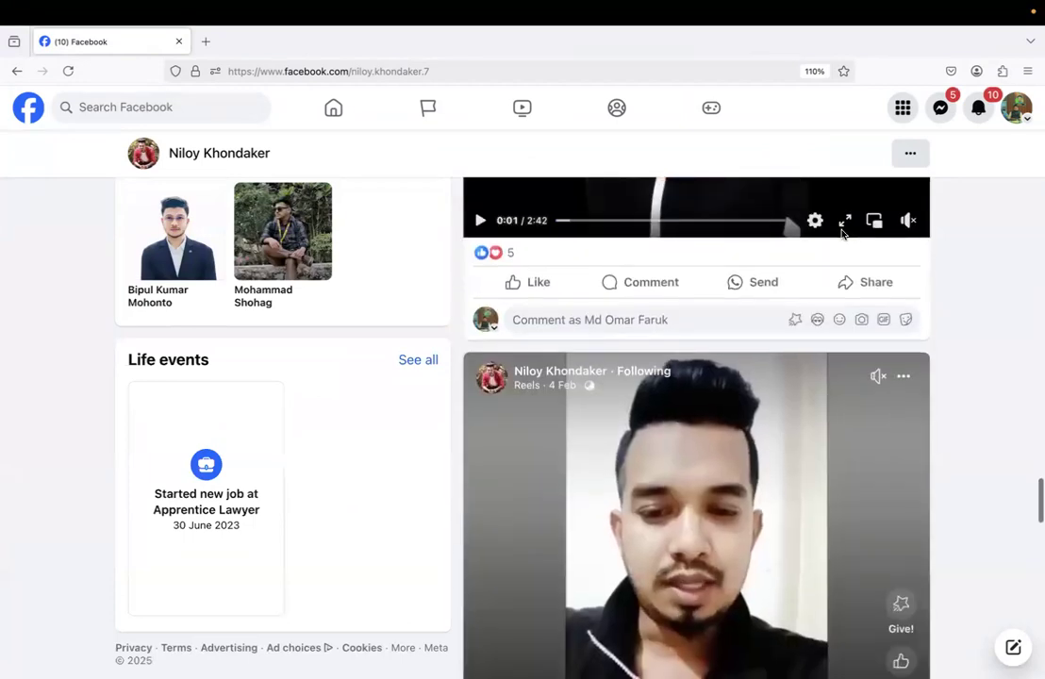
pyautogui.scroll(-20, 843, 233)
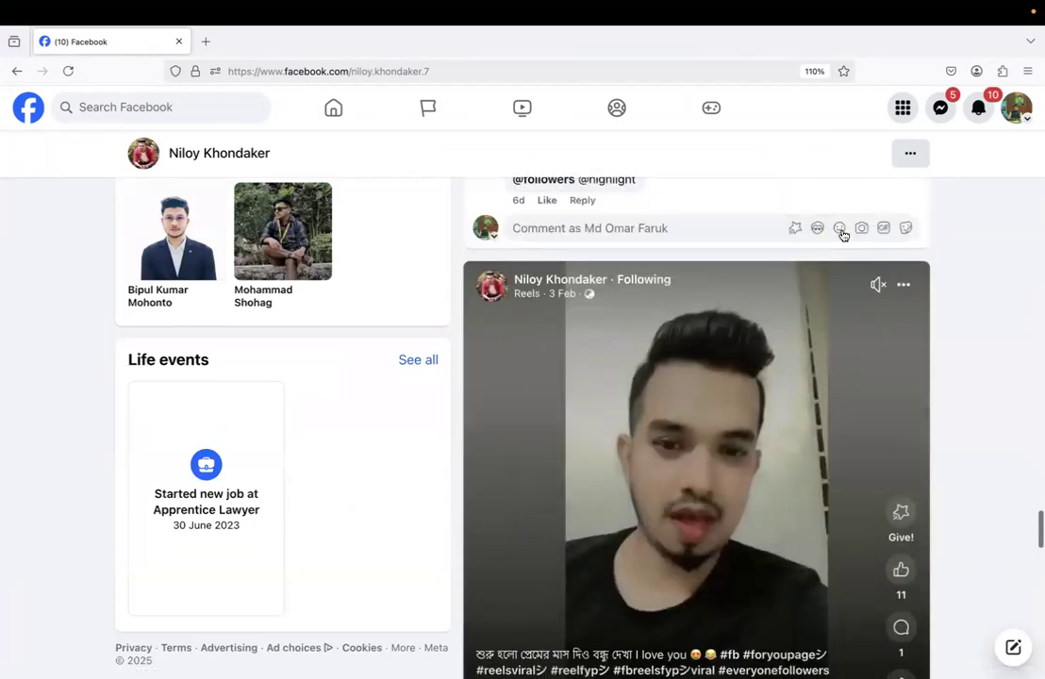
pyautogui.scroll(-2, 842, 233)
# Step: Watch the friend's reels from 3 February, 1 February and 31 January with sound on
pyautogui.scroll(7, 842, 233)
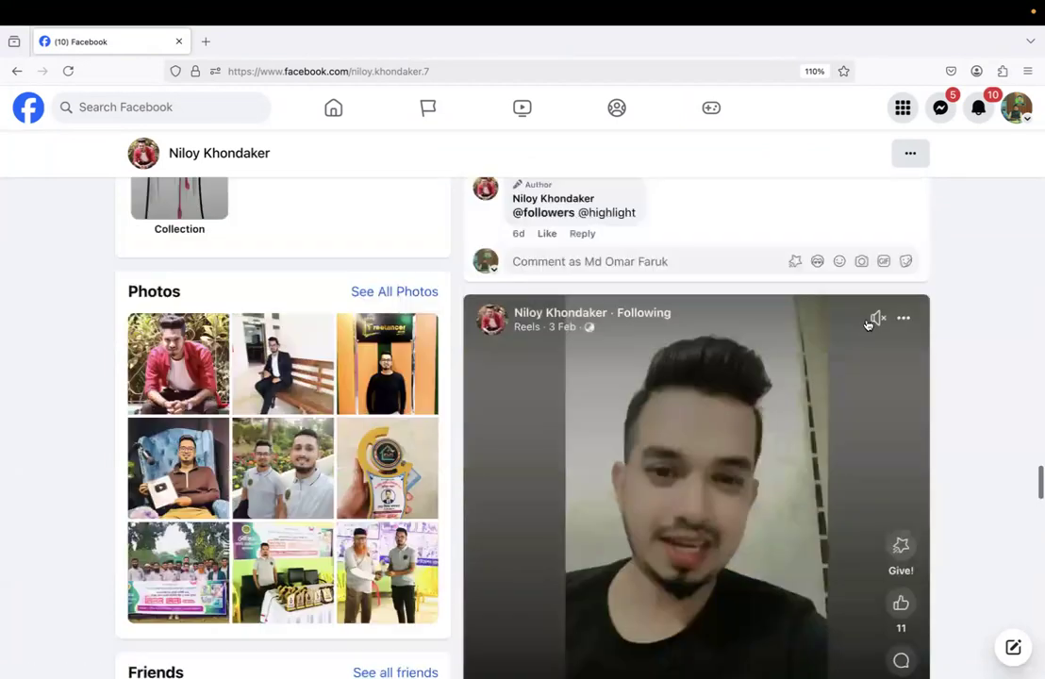
pyautogui.scroll(-3, 873, 322)
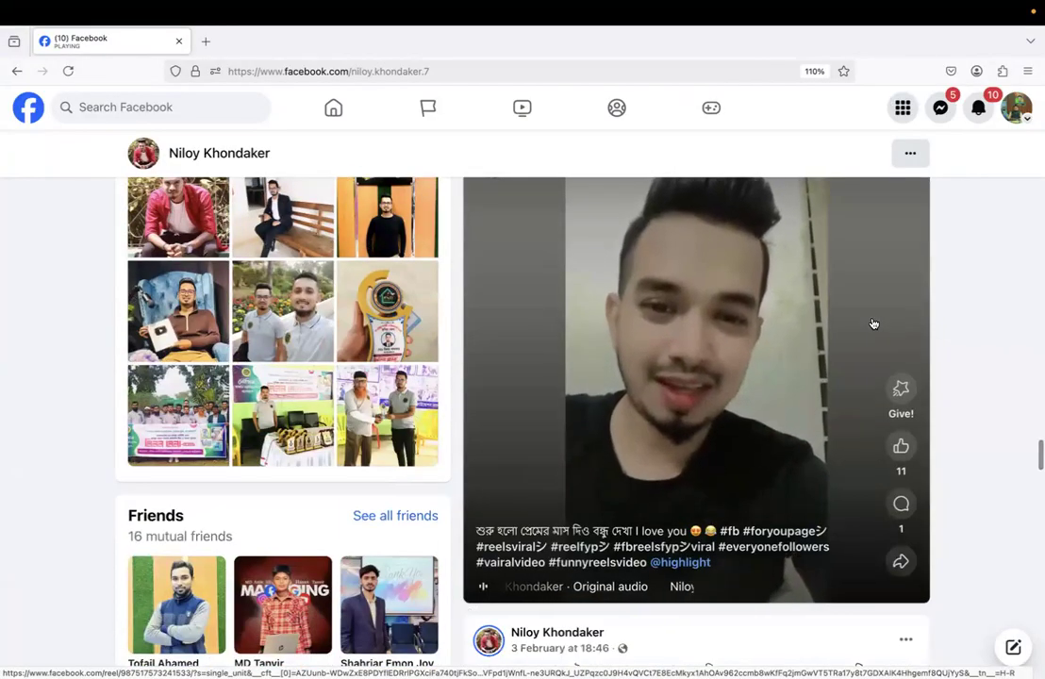
pyautogui.scroll(1, 771, 313)
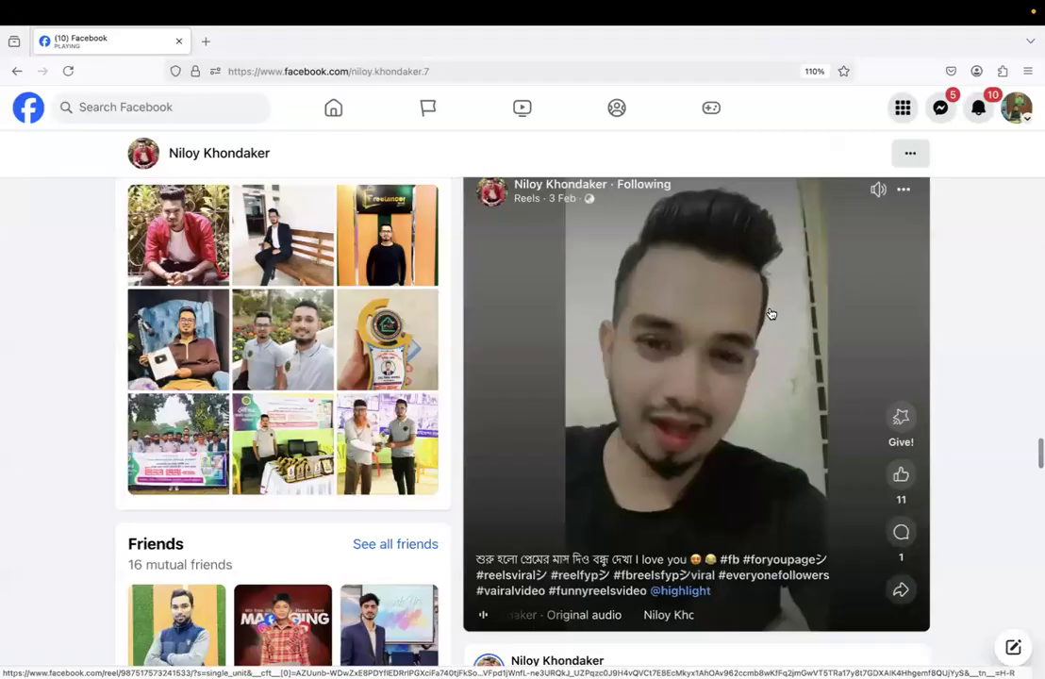
pyautogui.scroll(-1, 771, 313)
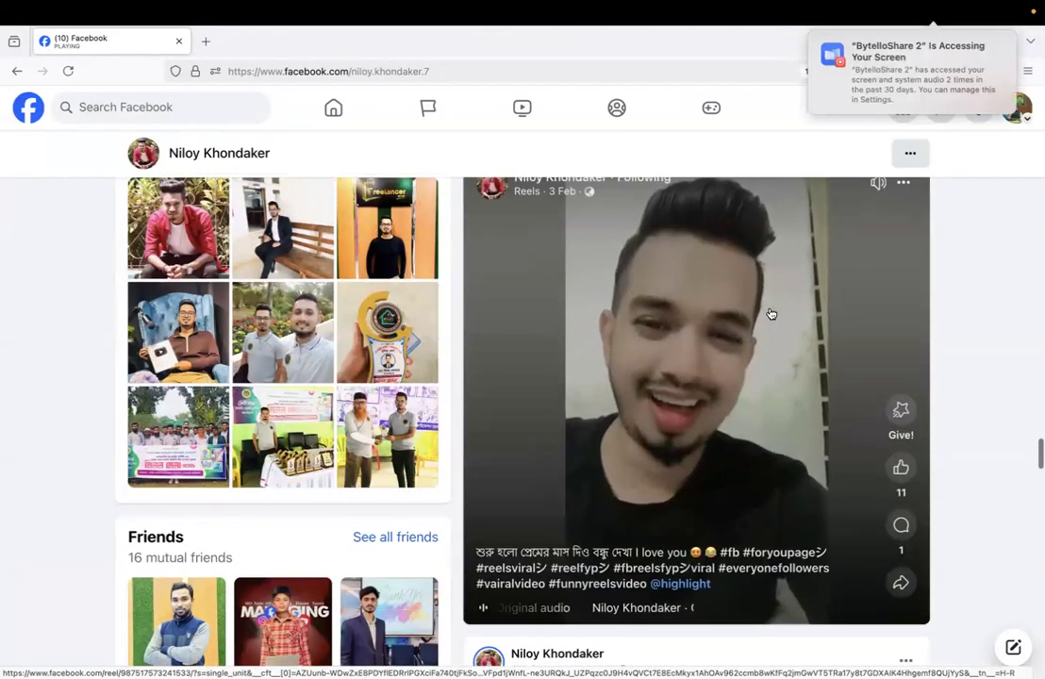
pyautogui.scroll(-10, 771, 313)
pyautogui.scroll(5, 771, 313)
pyautogui.scroll(-1, 770, 313)
pyautogui.scroll(1, 771, 313)
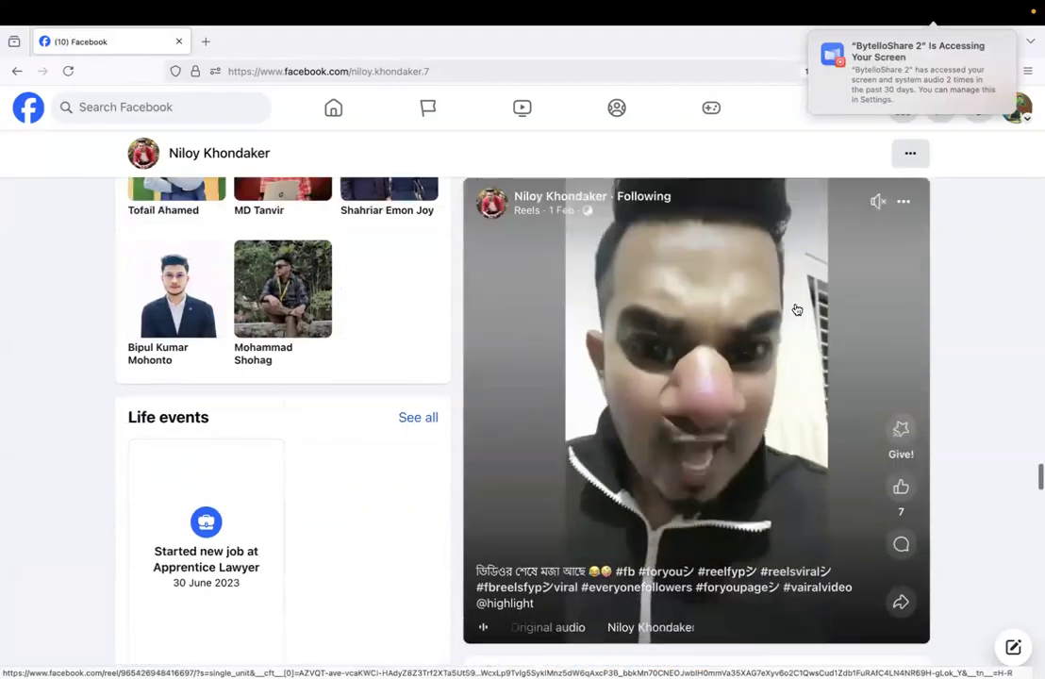
pyautogui.click(876, 203)
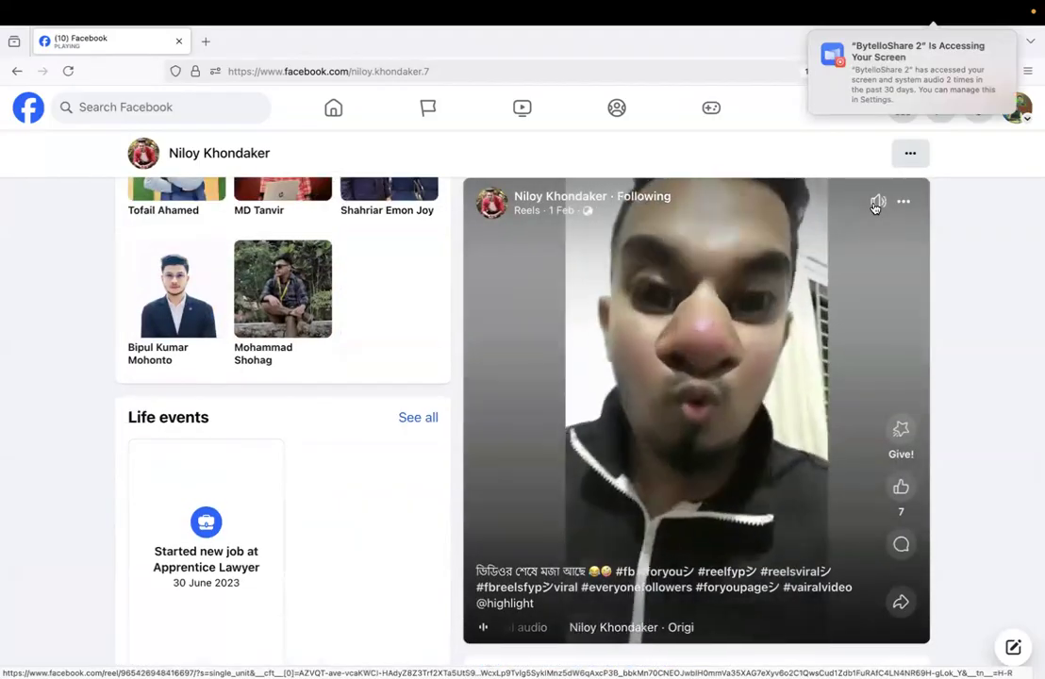
pyautogui.scroll(-5, 800, 422)
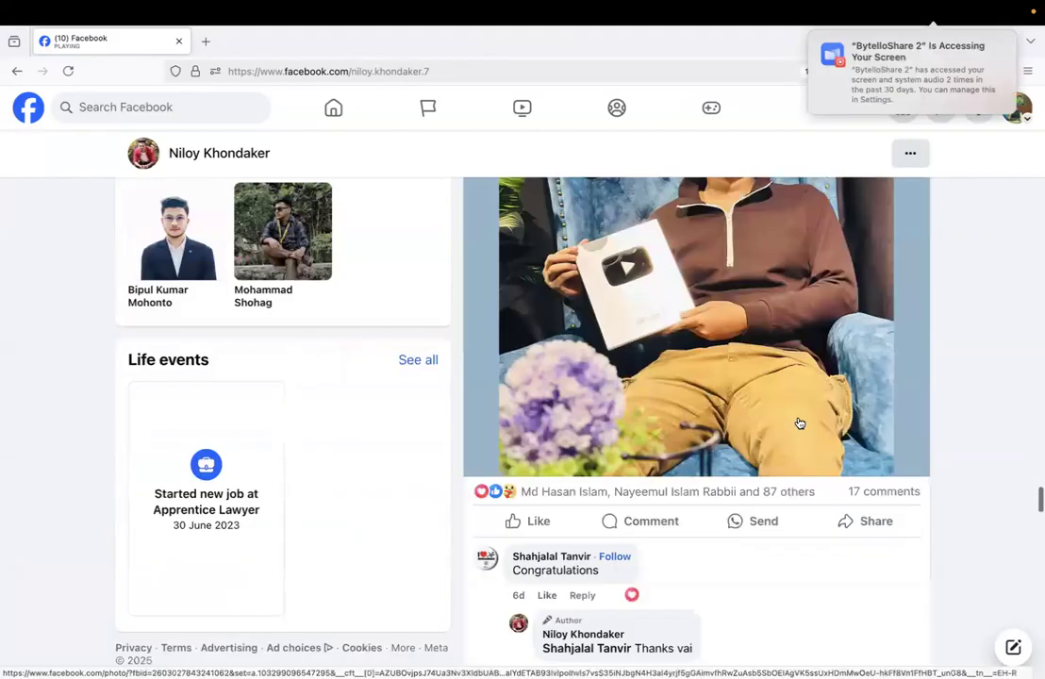
pyautogui.scroll(-7, 800, 422)
pyautogui.scroll(1, 800, 423)
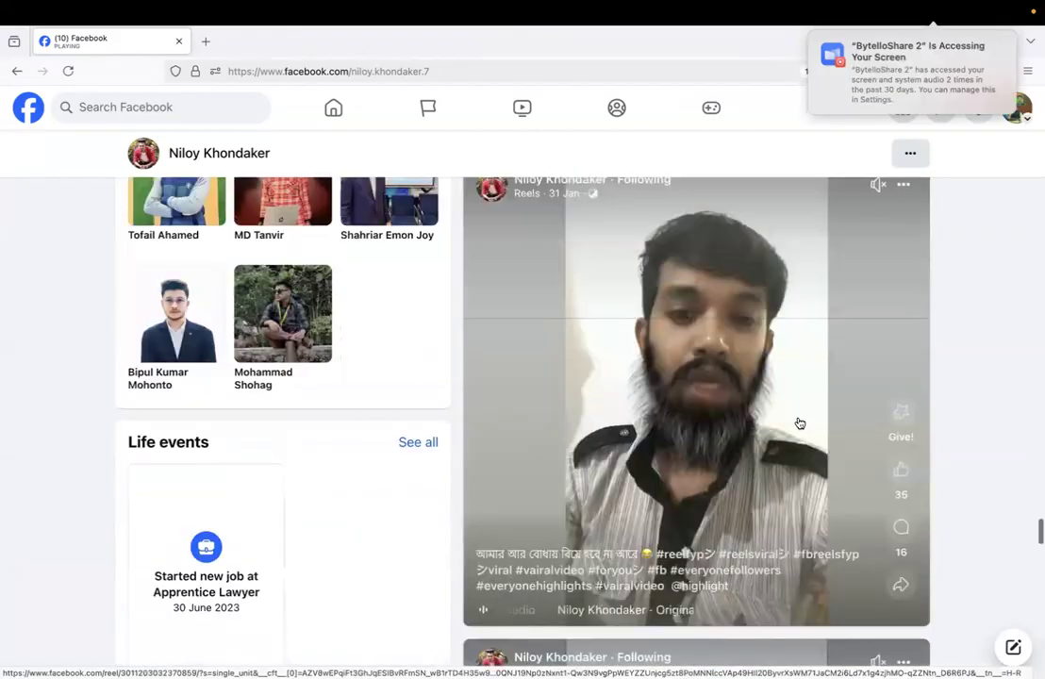
pyautogui.scroll(1, 800, 423)
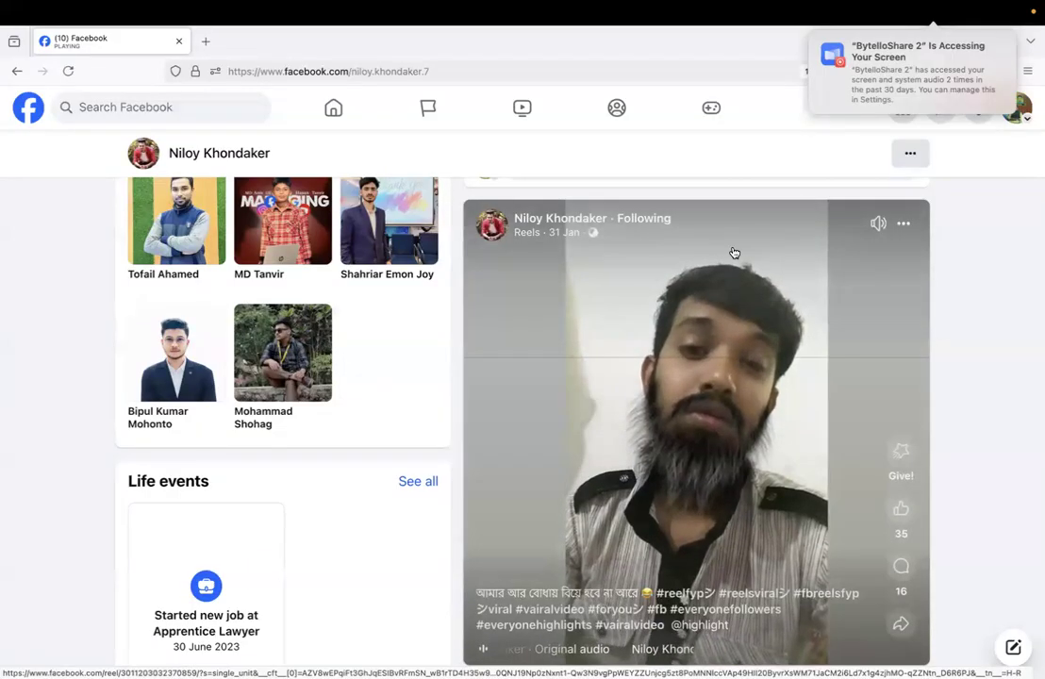
# Step: Close the Facebook page in Firefox and switch to Chrome to review the gender and age demographics of the video campaign
pyautogui.click(334, 110)
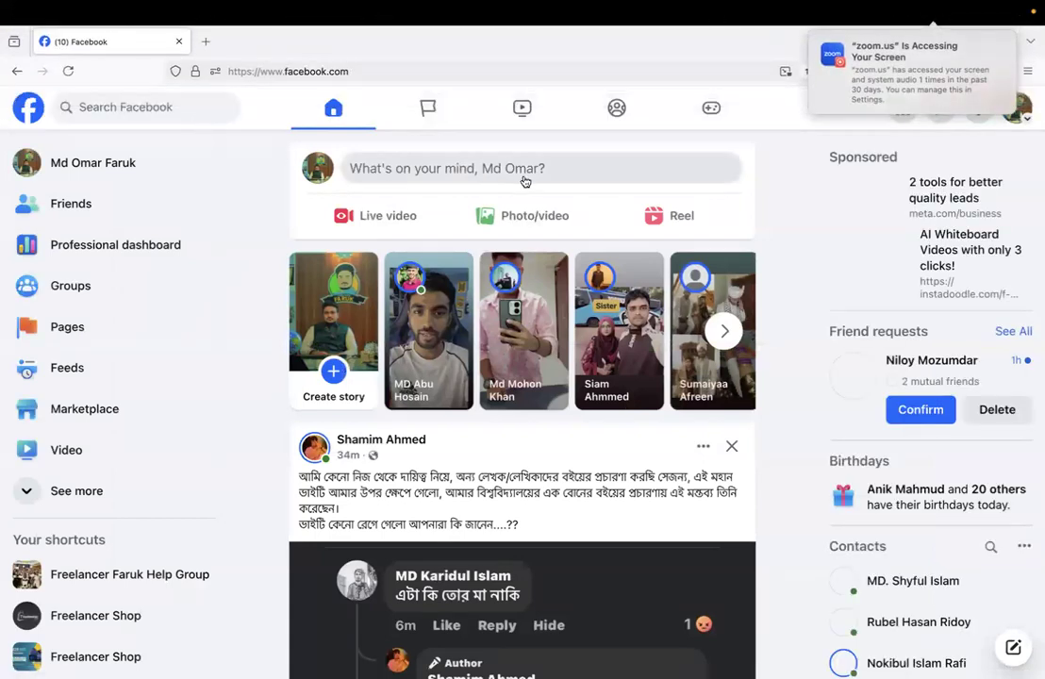
pyautogui.click(206, 41)
pyautogui.click(179, 41)
pyautogui.moveTo(436, 674)
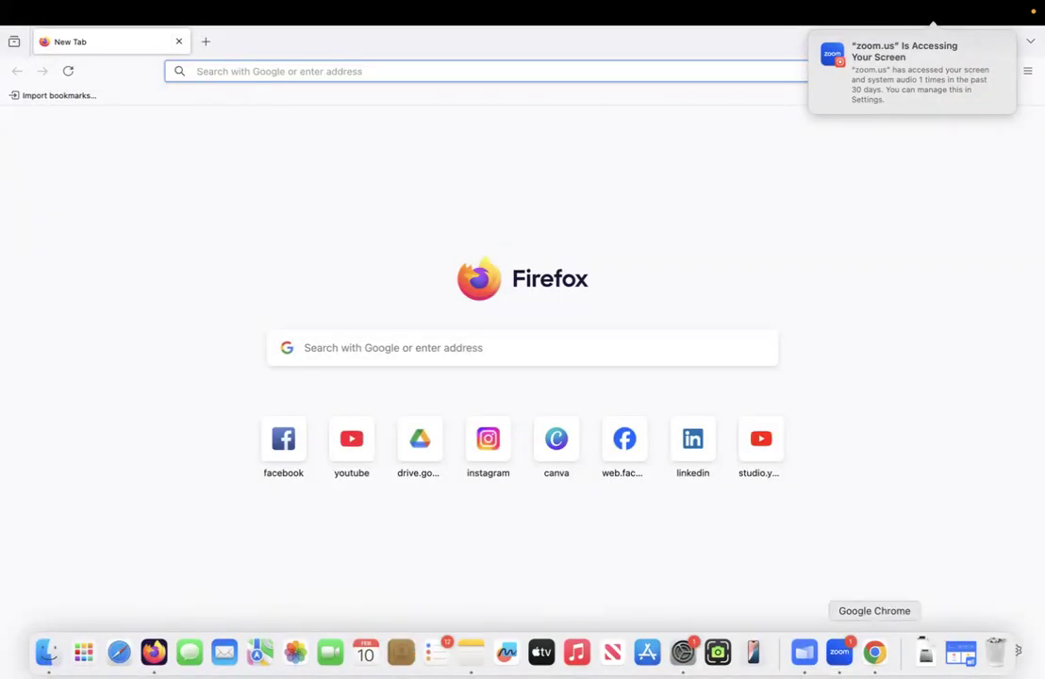
pyautogui.click(874, 652)
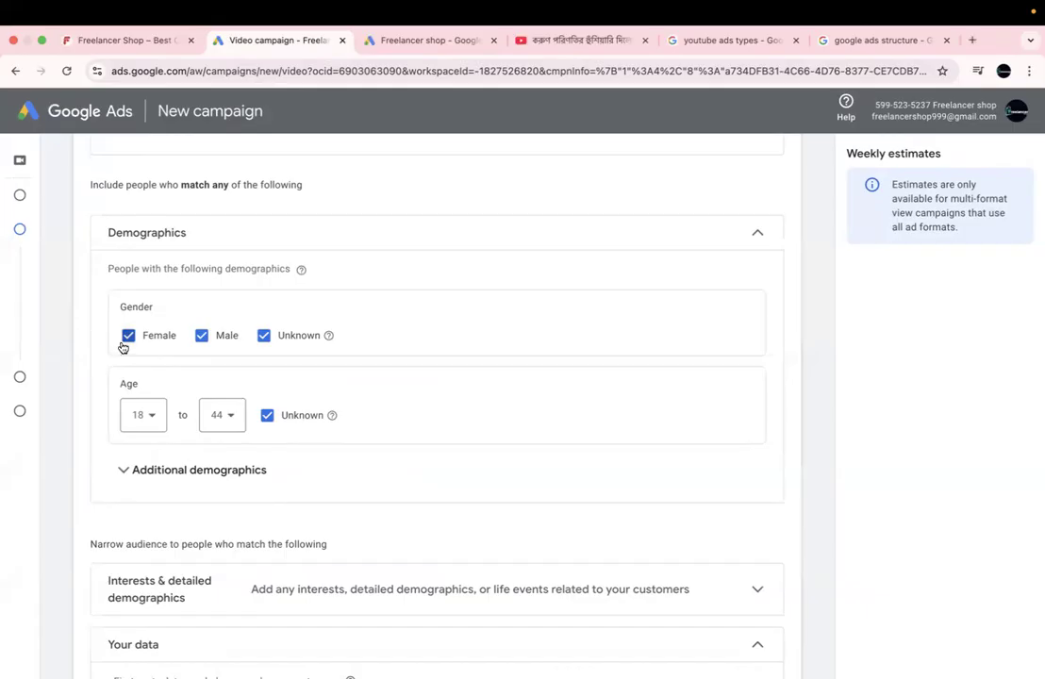
pyautogui.click(122, 345)
pyautogui.click(123, 346)
# Step: Switch to Notes and add "Age" and "Gender" as items 3 and 4 of the YouTube ad campaign requirements list
pyautogui.moveTo(411, 626)
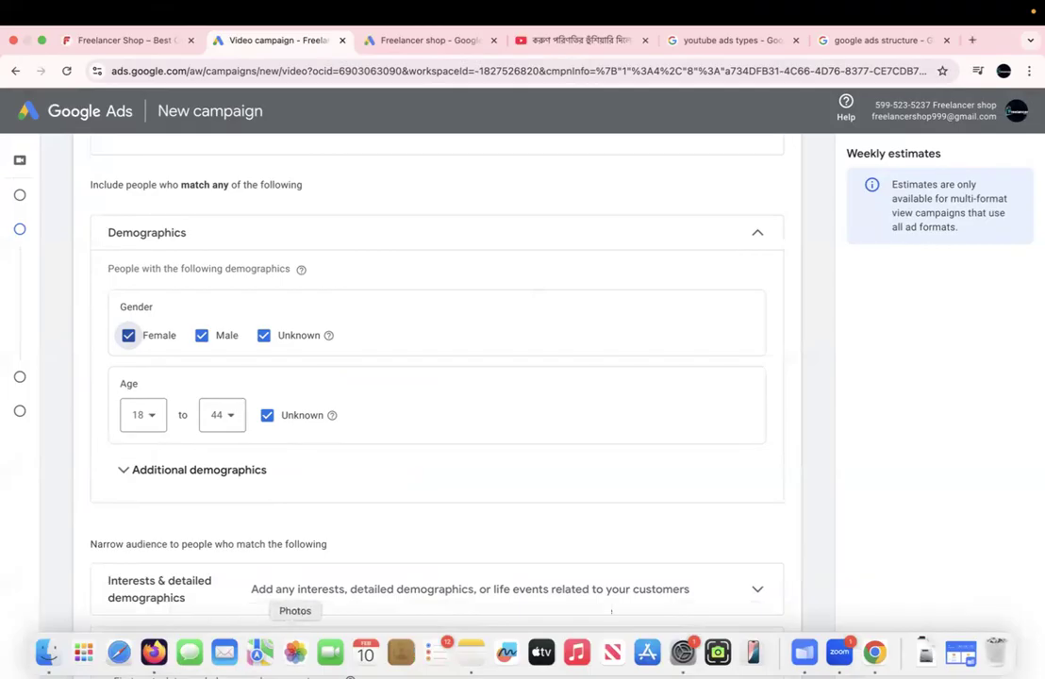
pyautogui.click(83, 652)
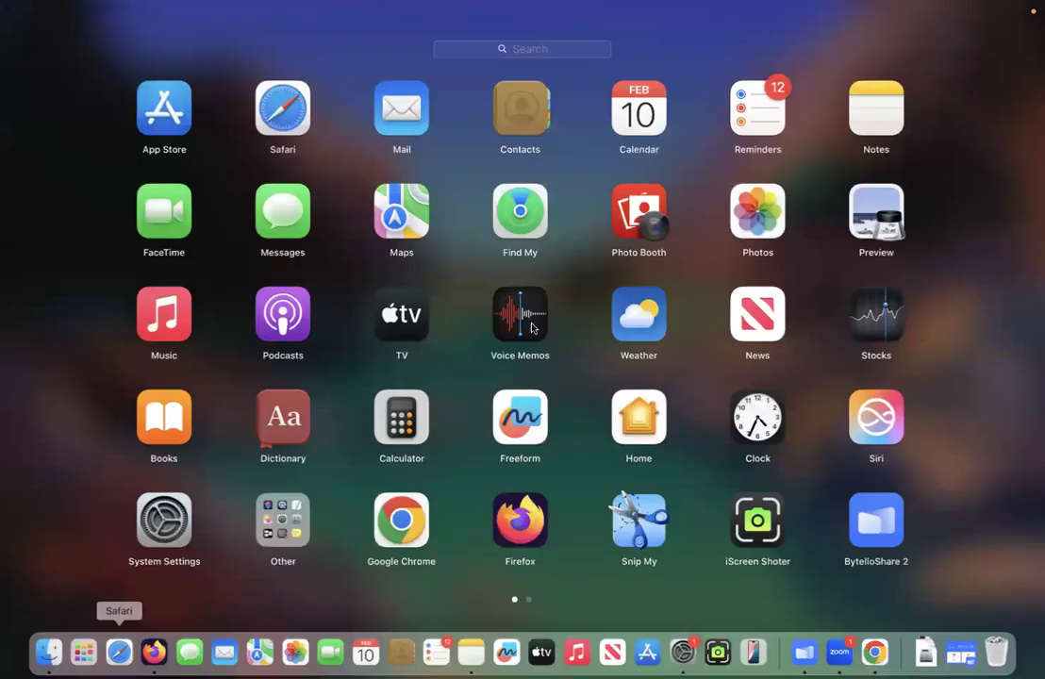
pyautogui.click(882, 103)
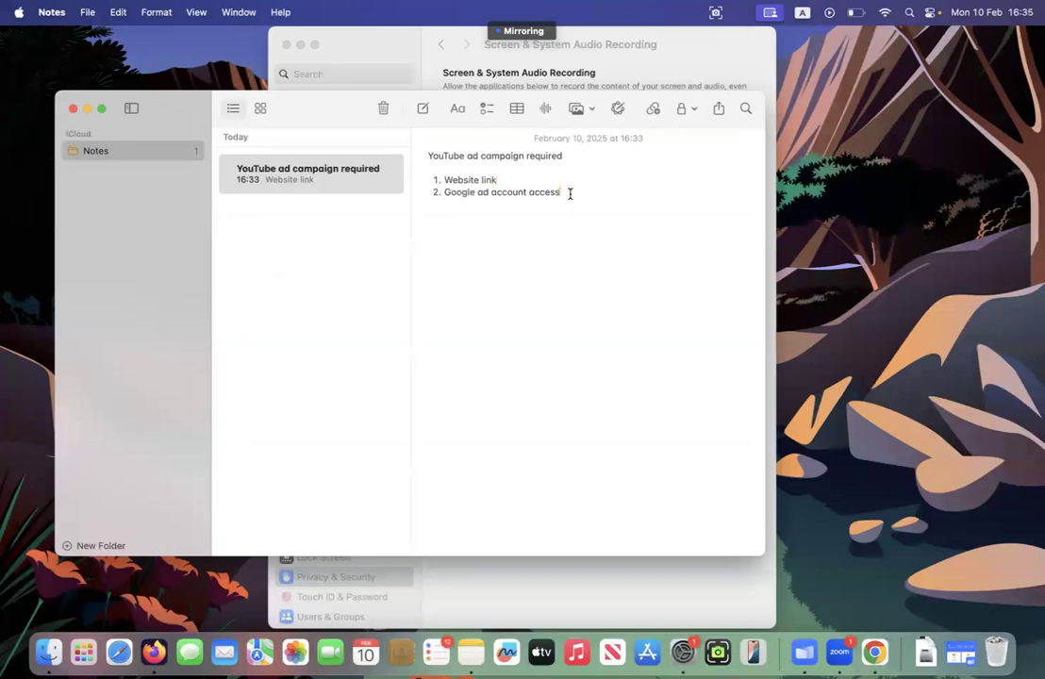
pyautogui.press('Return')
pyautogui.write('Age')
pyautogui.press('Return')
pyautogui.write('Gender')
# Step: Add "Location" and "Budget ( daily + total" as items 5 and 6 of the requirements list
pyautogui.press('Return')
pyautogui.write('locaton')
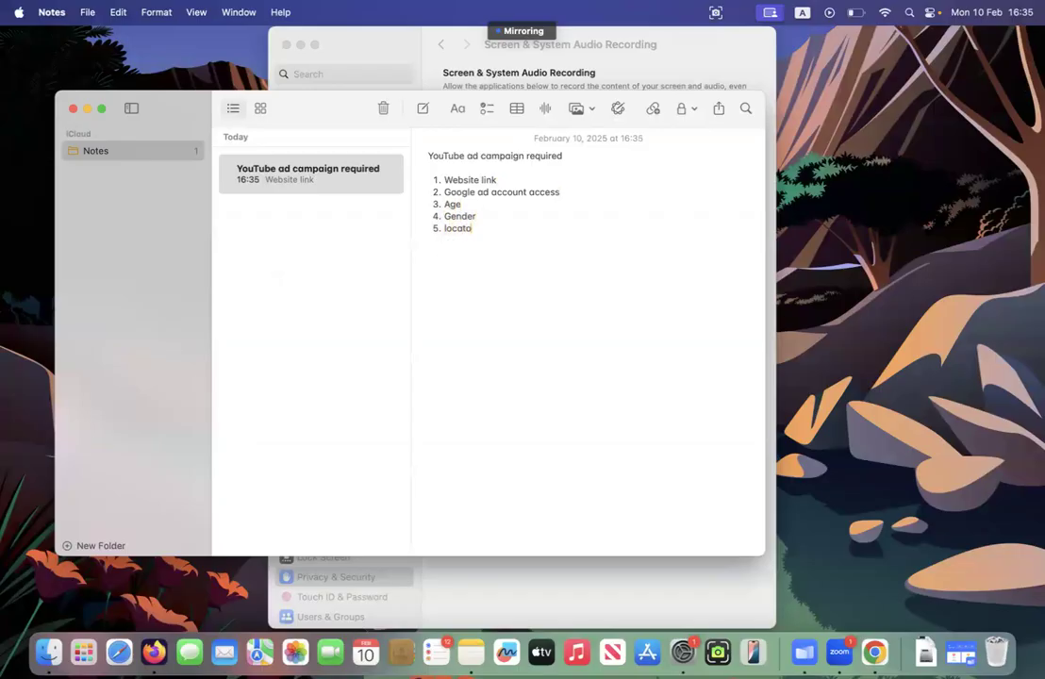
pyautogui.press('BackSpace')
pyautogui.press('BackSpace')
pyautogui.press('BackSpace')
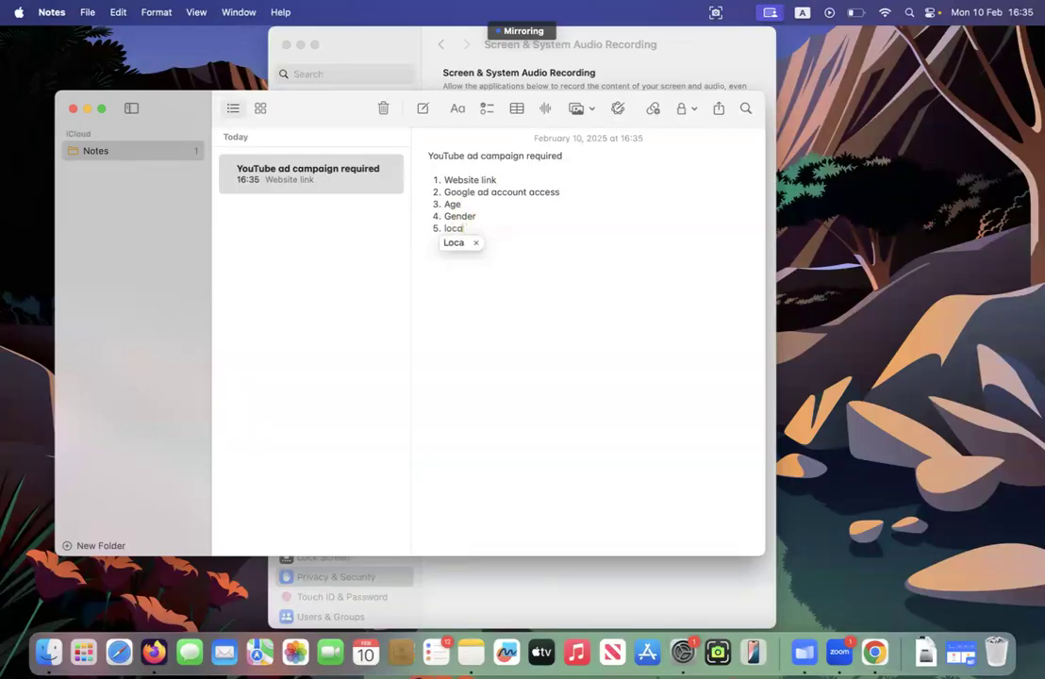
pyautogui.write('tion')
pyautogui.press('Return')
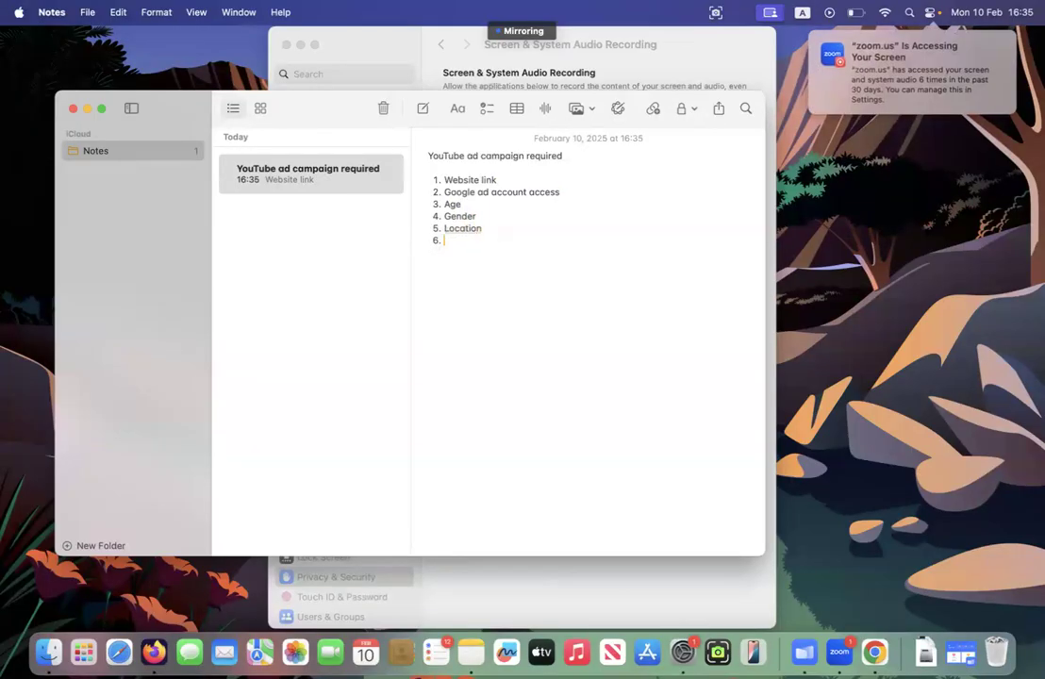
pyautogui.write('budget ( daily + total')
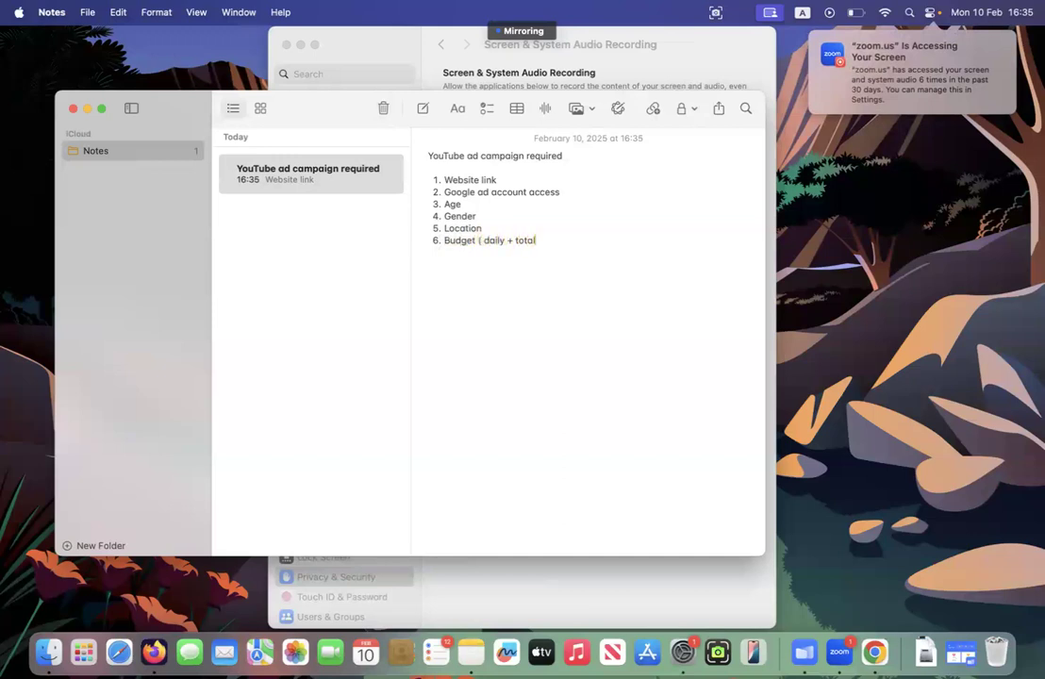
# Step: Close the parenthesis after "daily + total", add list item "Give me some keyword then I will research more keywords", and minimize the note window
pyautogui.write(' )')
pyautogui.press('Return')
pyautogui.write('Give me some keyword')
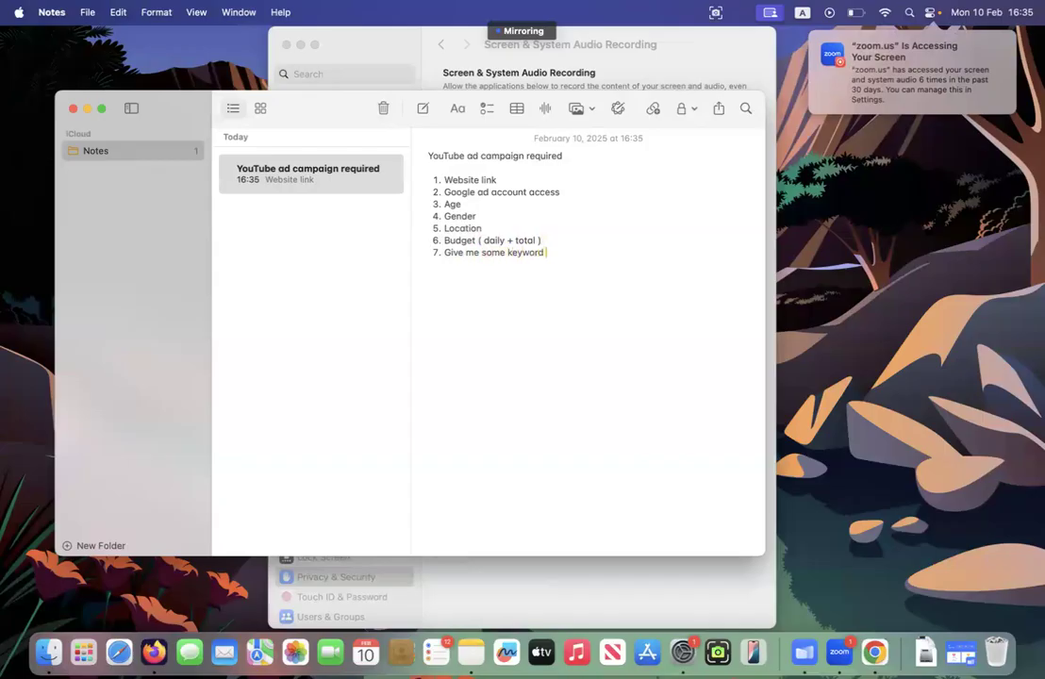
pyautogui.write(' then I will research mpo')
pyautogui.press('BackSpace')
pyautogui.press('BackSpace')
pyautogui.write('ore')
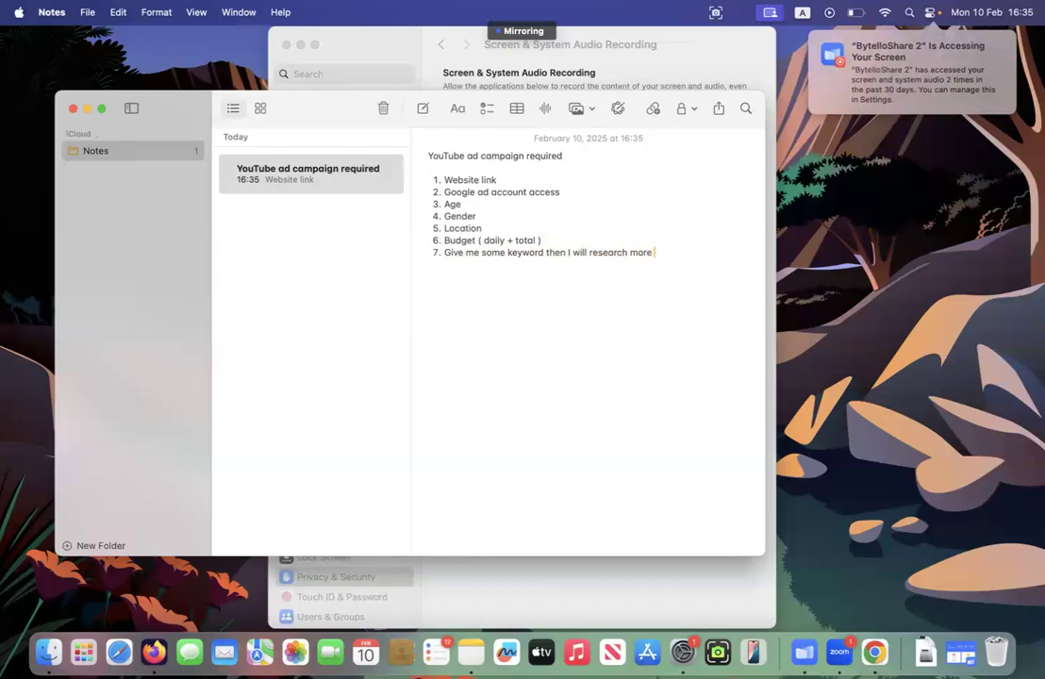
pyautogui.write(' keywords')
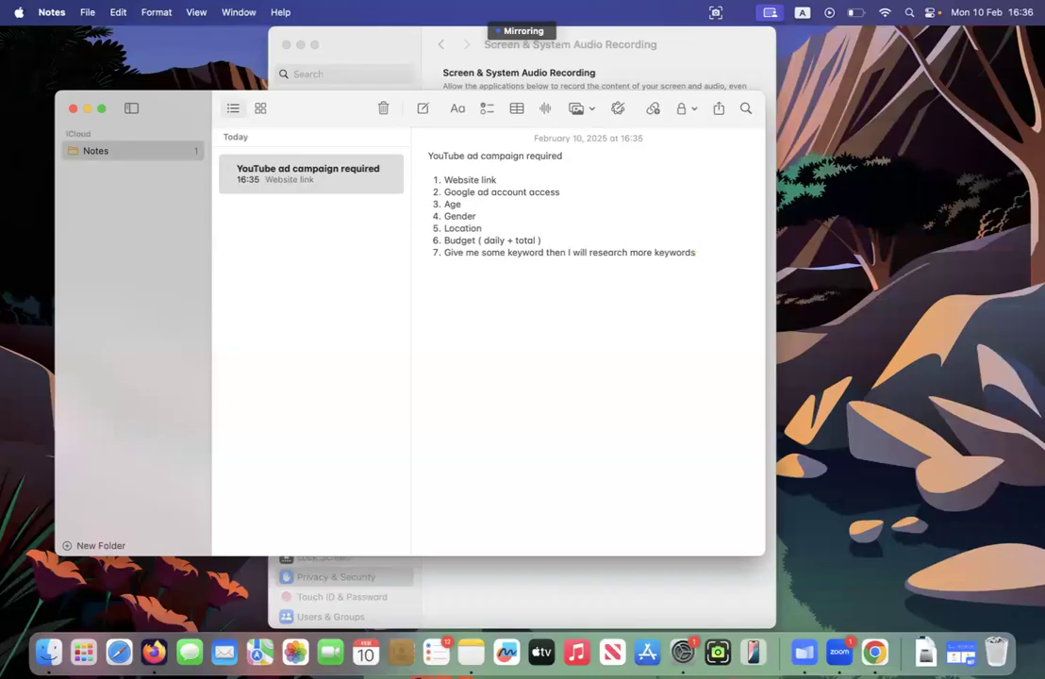
pyautogui.click(87, 108)
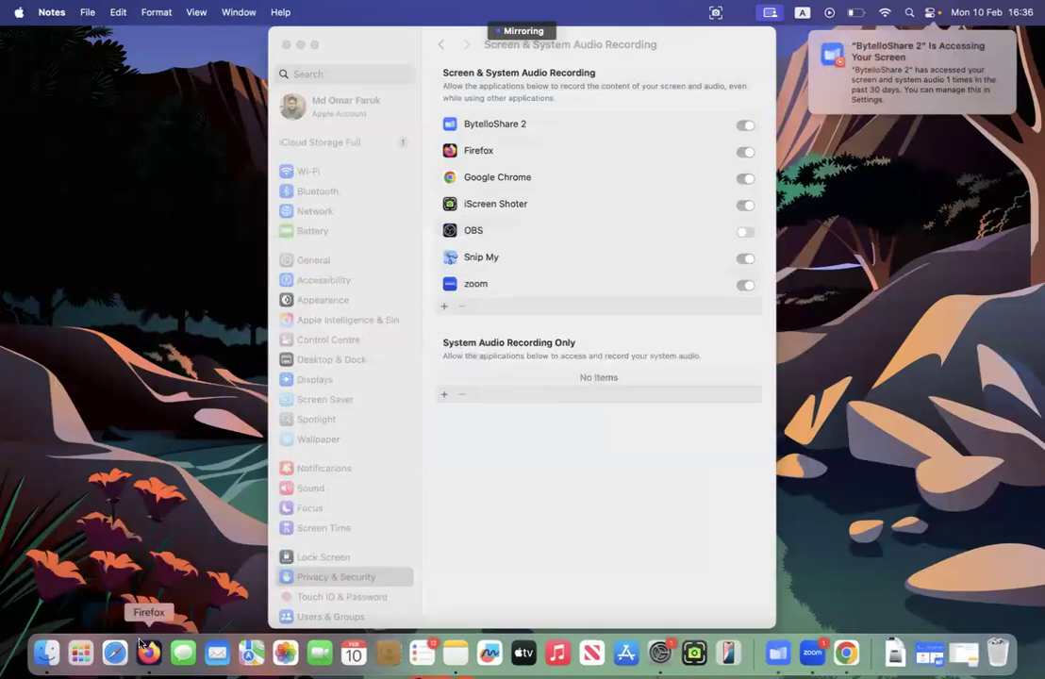
# Step: Switch to Firefox, open Facebook and find a friend's profile through a name search
pyautogui.click(149, 651)
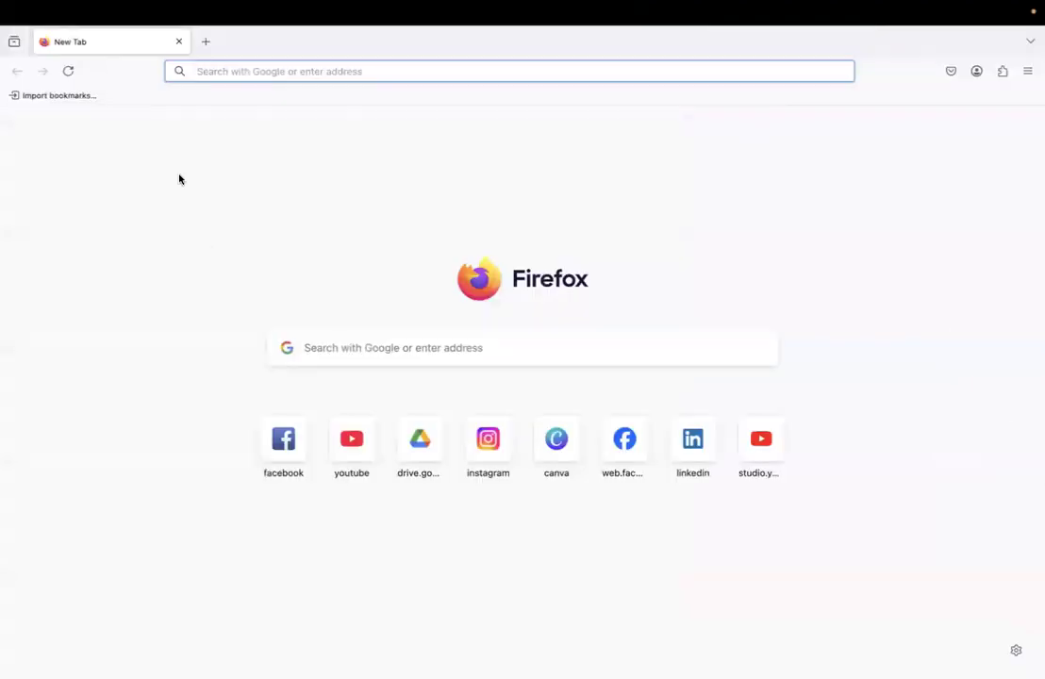
pyautogui.click(280, 439)
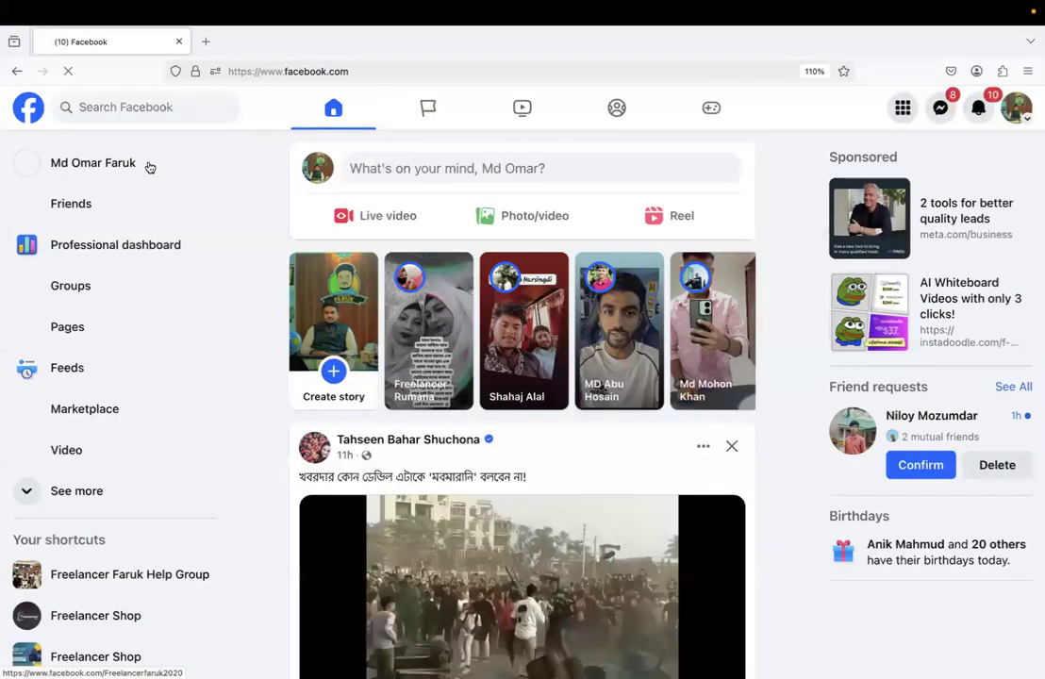
pyautogui.click(140, 107)
pyautogui.write('md')
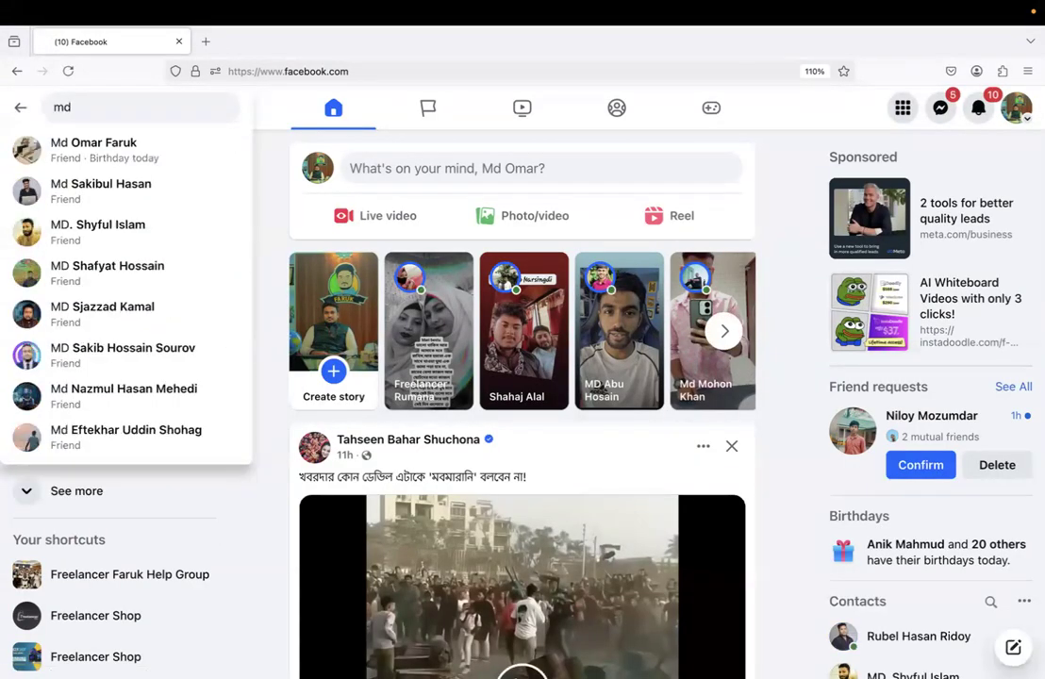
pyautogui.click(75, 162)
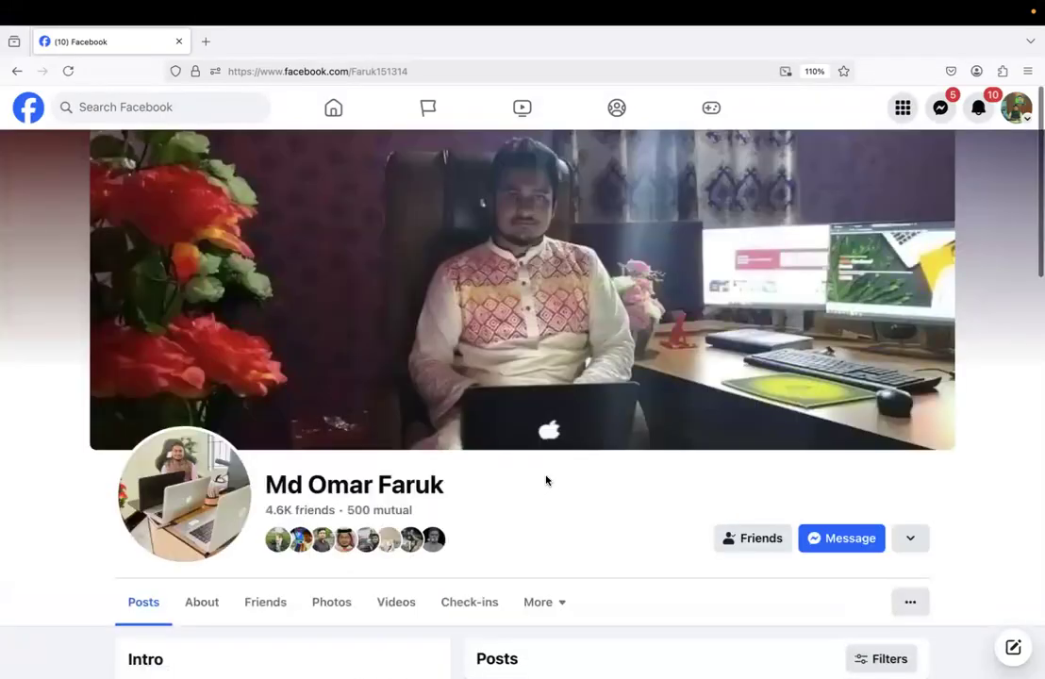
# Step: Open the photos of the friend's Facebook profile and look through the gallery
pyautogui.scroll(-3, 546, 480)
pyautogui.click(330, 337)
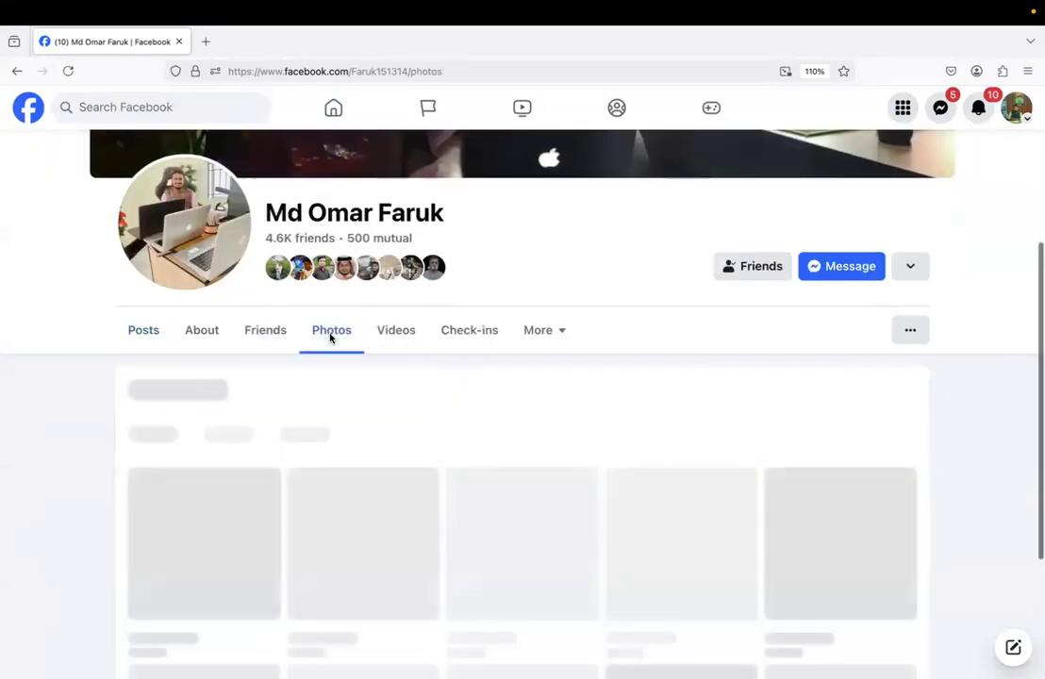
pyautogui.scroll(-1, 408, 469)
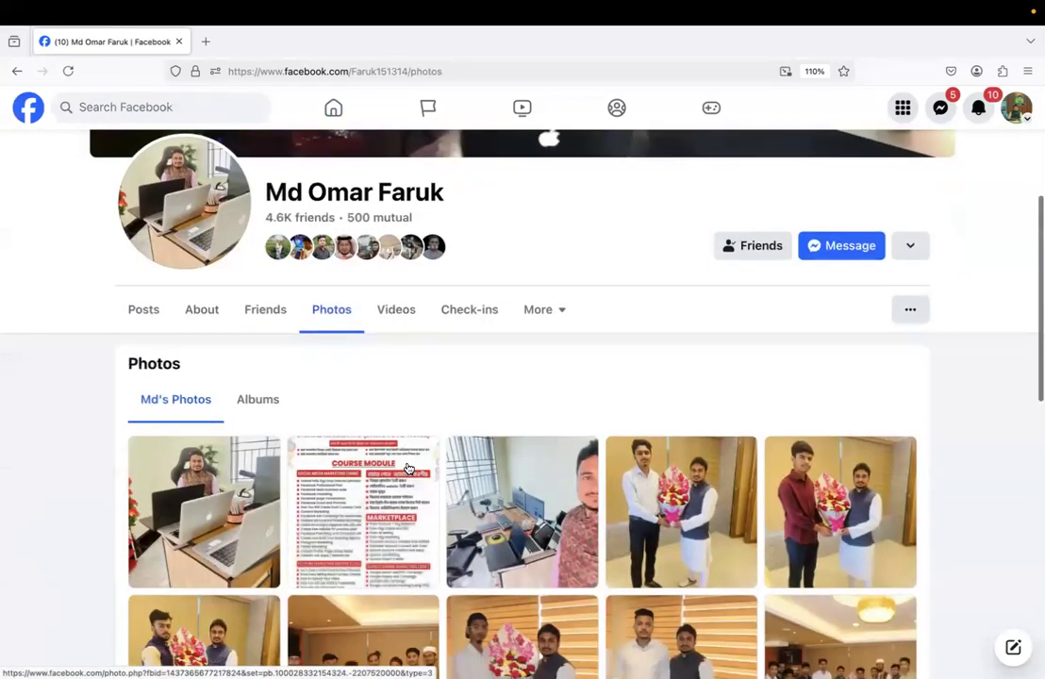
pyautogui.scroll(-3, 407, 469)
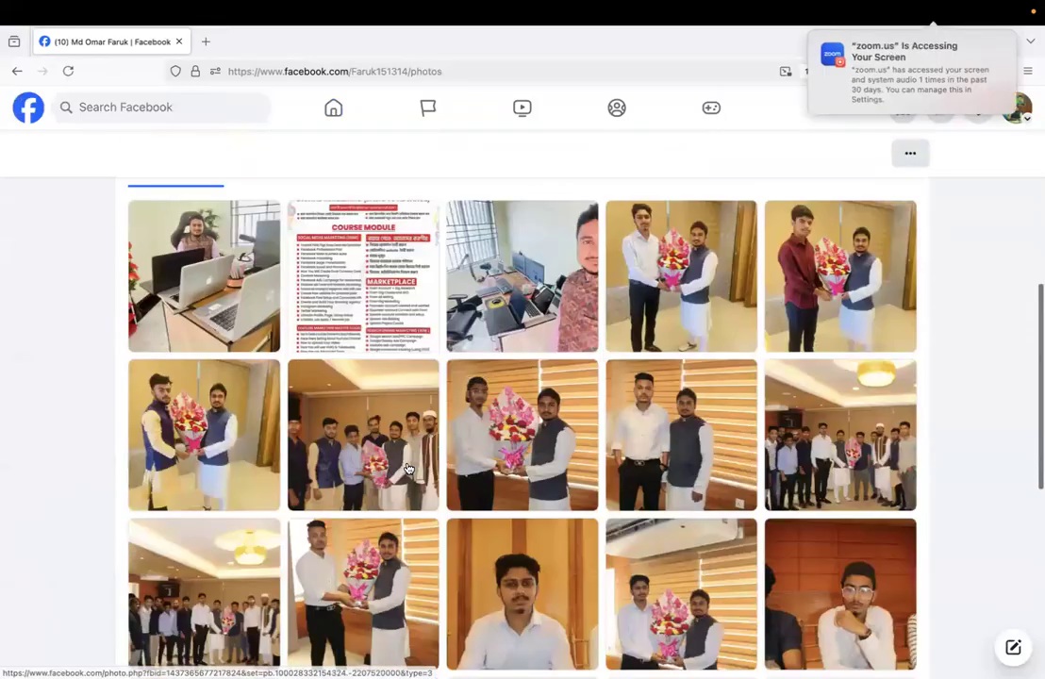
pyautogui.scroll(-3, 408, 469)
pyautogui.scroll(-3, 408, 468)
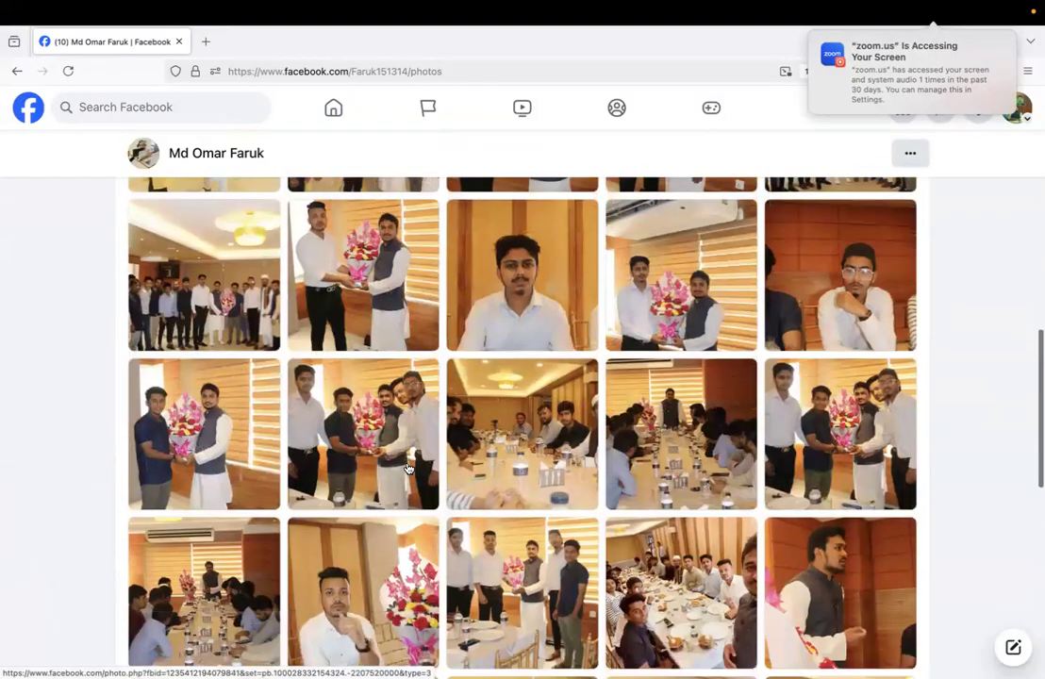
pyautogui.scroll(-5, 408, 469)
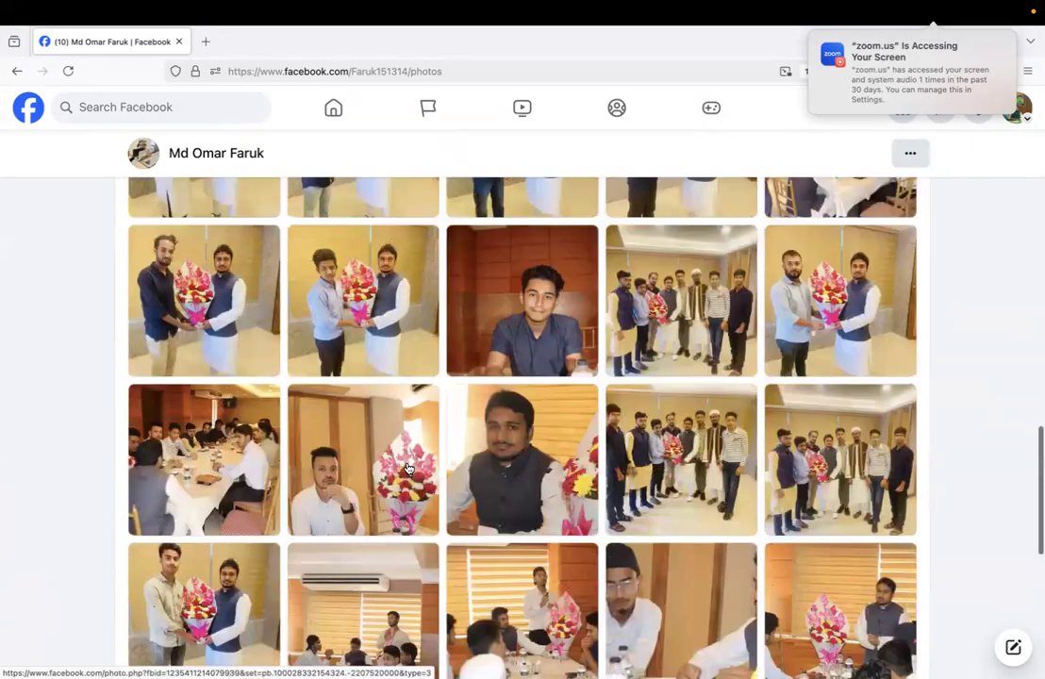
pyautogui.scroll(-2, 408, 469)
pyautogui.scroll(-3, 408, 469)
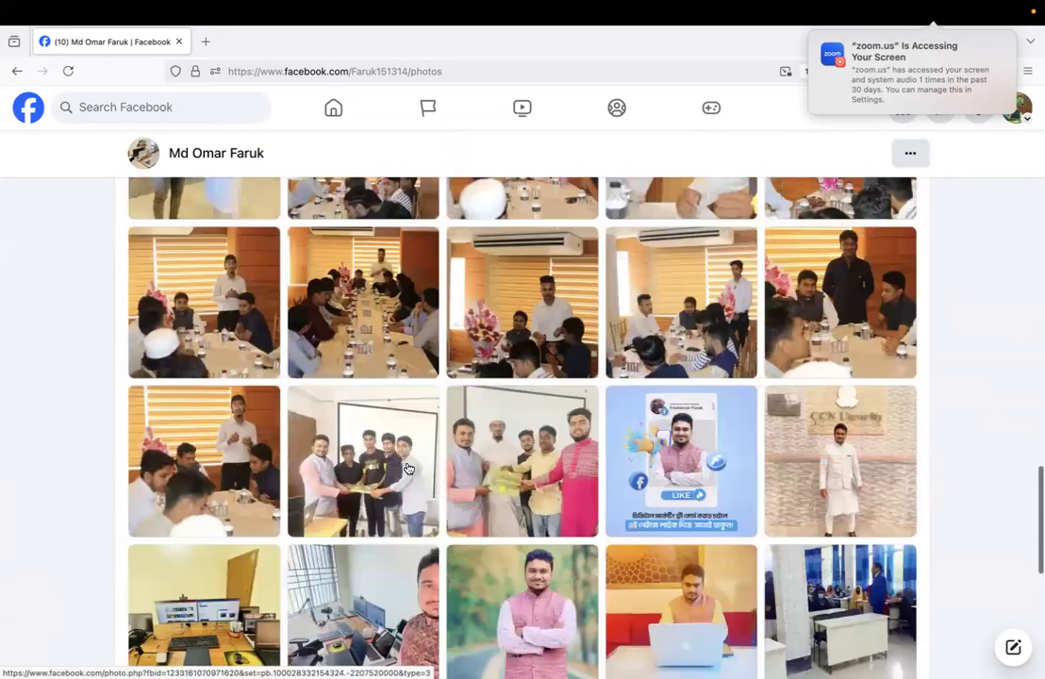
pyautogui.scroll(-4, 407, 469)
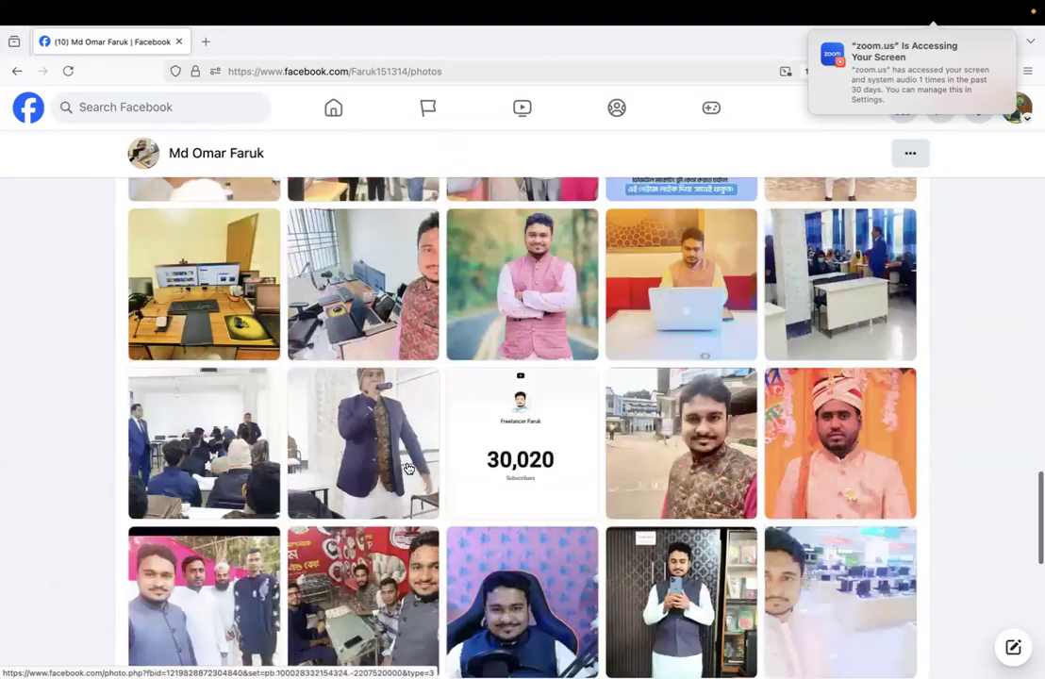
pyautogui.scroll(1, 407, 469)
pyautogui.scroll(2, 407, 469)
pyautogui.scroll(3, 408, 469)
pyautogui.scroll(10, 408, 469)
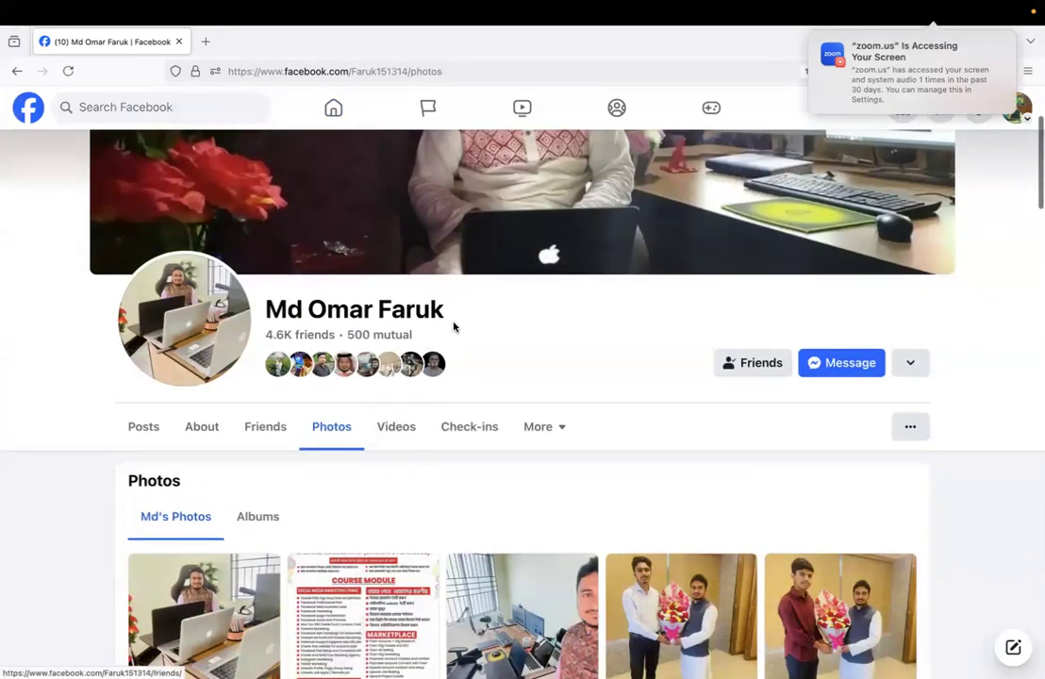
pyautogui.scroll(3, 453, 326)
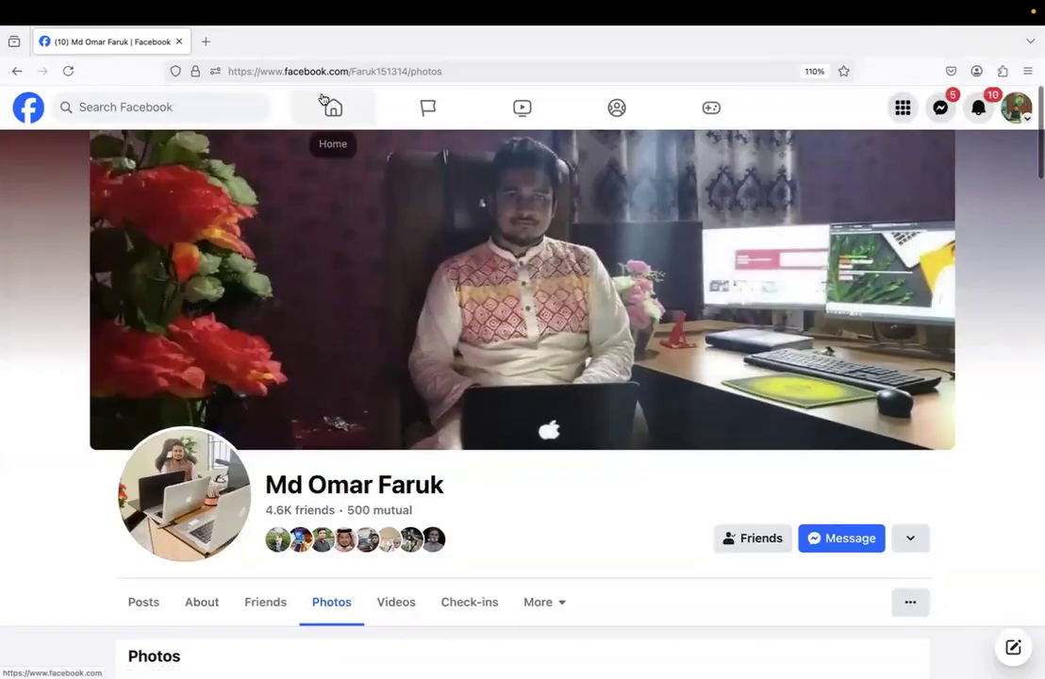
# Step: Return to the Facebook home feed and close the Facebook page, leaving a blank new tab
pyautogui.moveTo(539, 28)
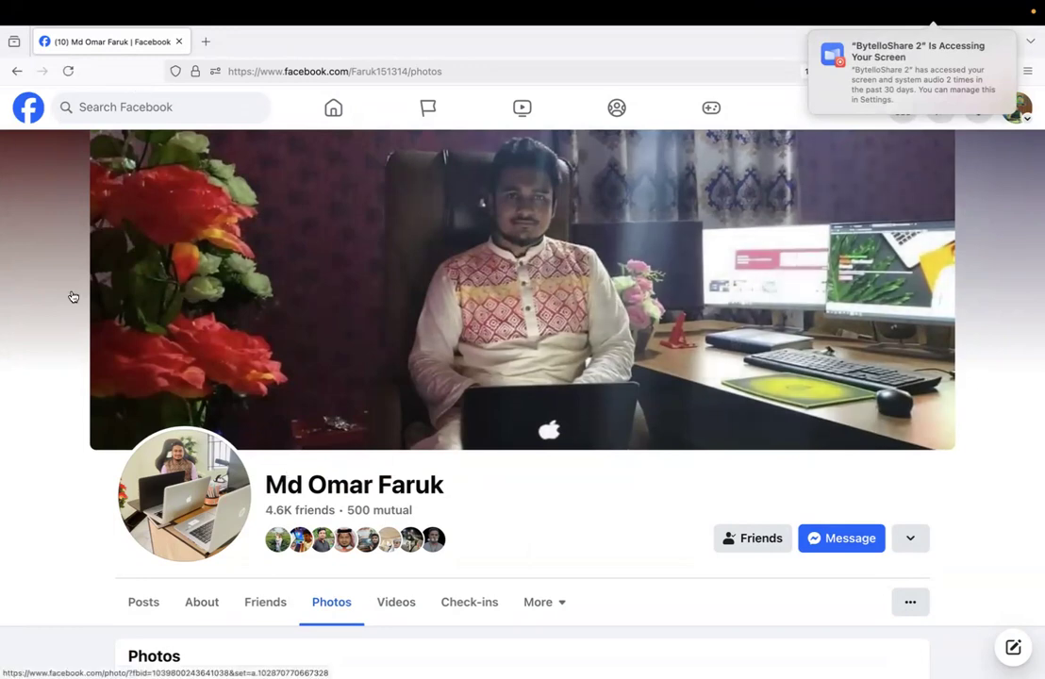
pyautogui.click(17, 70)
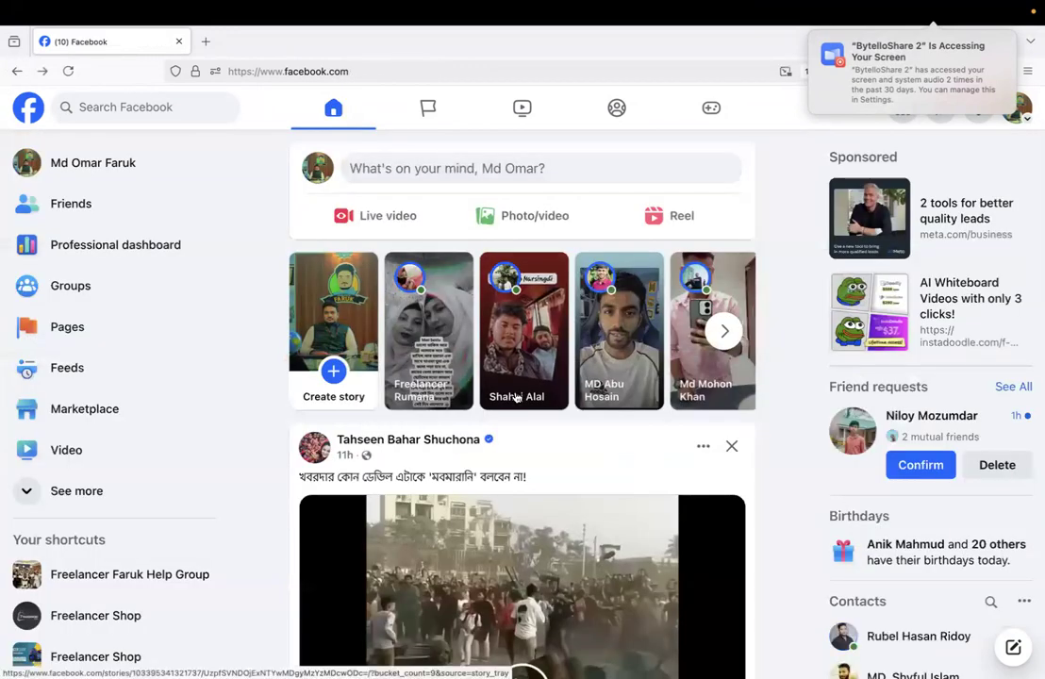
pyautogui.scroll(-2, 518, 396)
pyautogui.scroll(2, 518, 391)
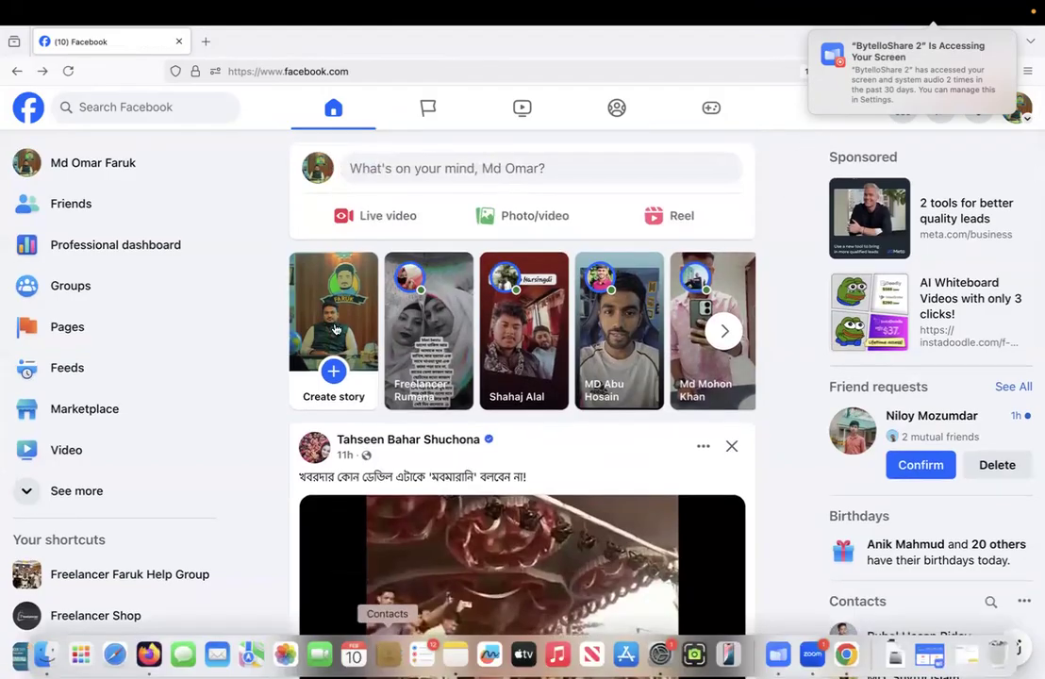
pyautogui.click(206, 42)
pyautogui.click(179, 43)
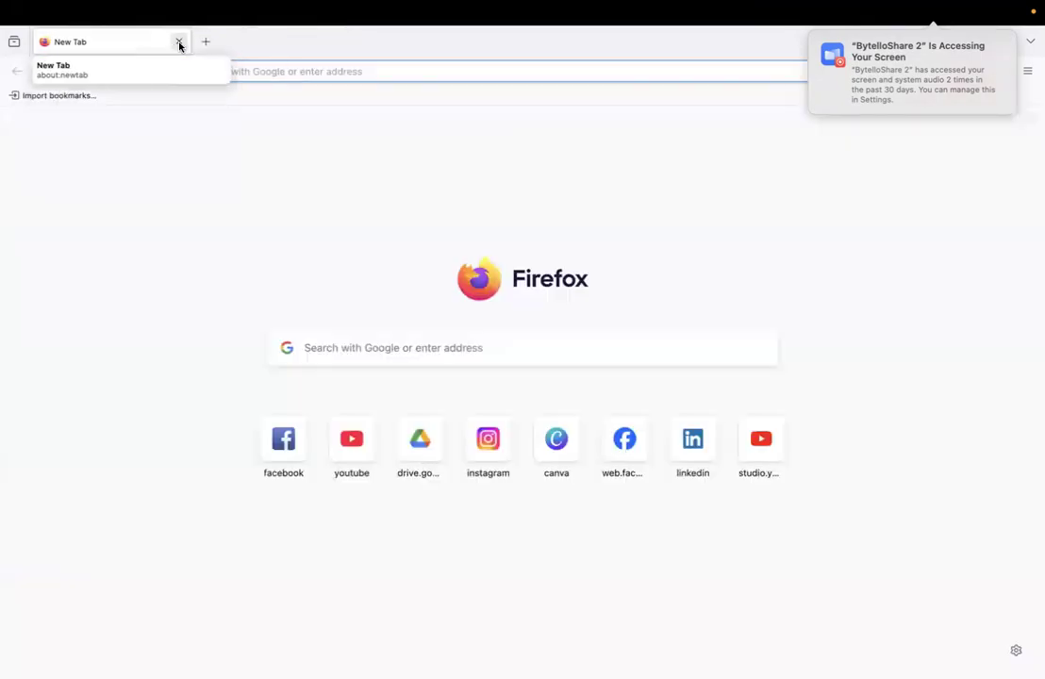
# Step: Switch to the Google Ads video campaign in Chrome and expand the additional demographics to examine parental status and household income
pyautogui.moveTo(387, 652)
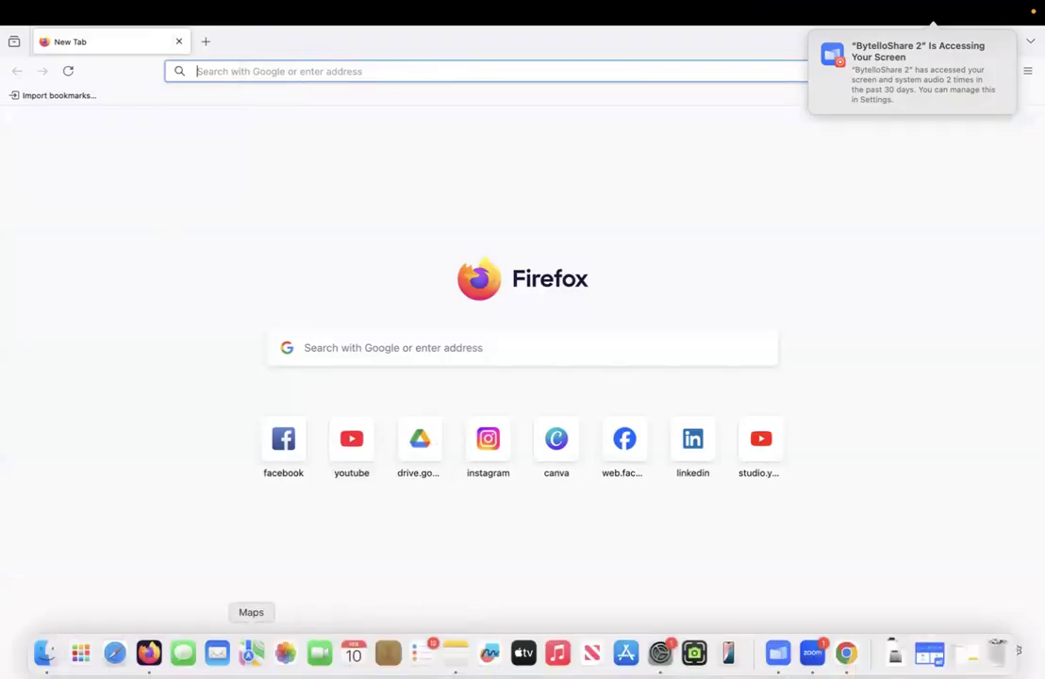
pyautogui.click(849, 649)
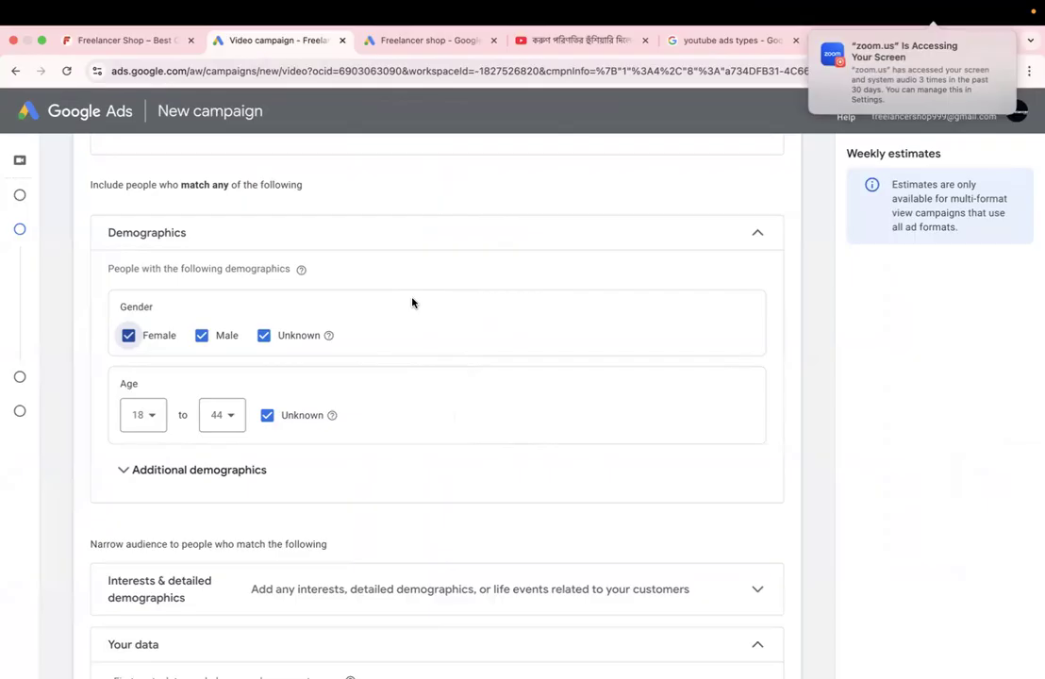
pyautogui.scroll(-1, 215, 414)
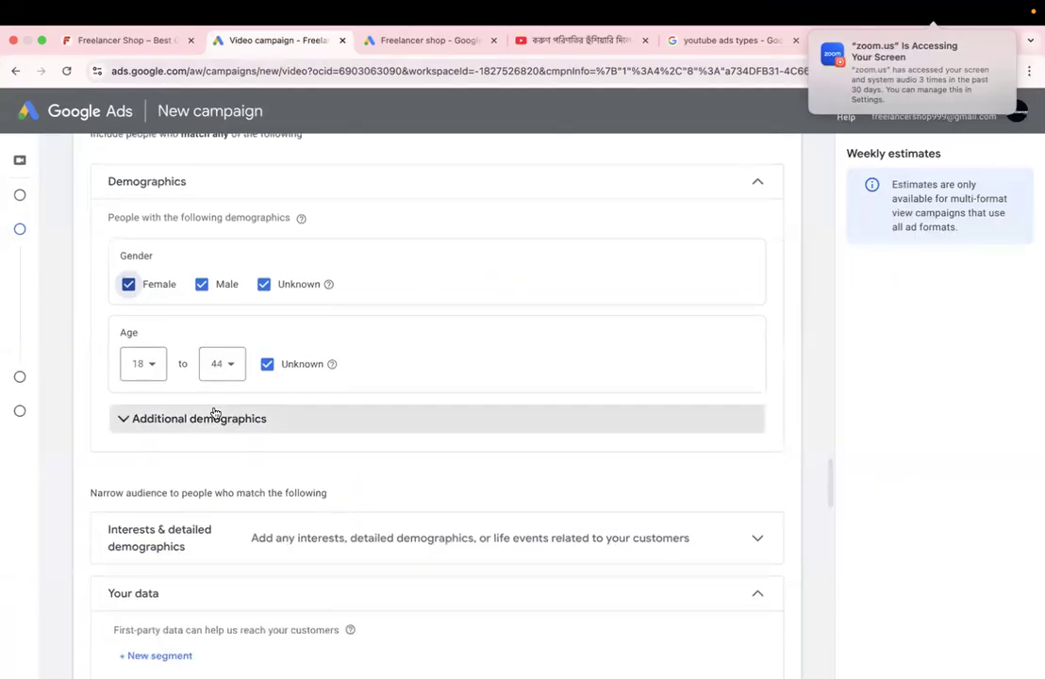
pyautogui.click(215, 415)
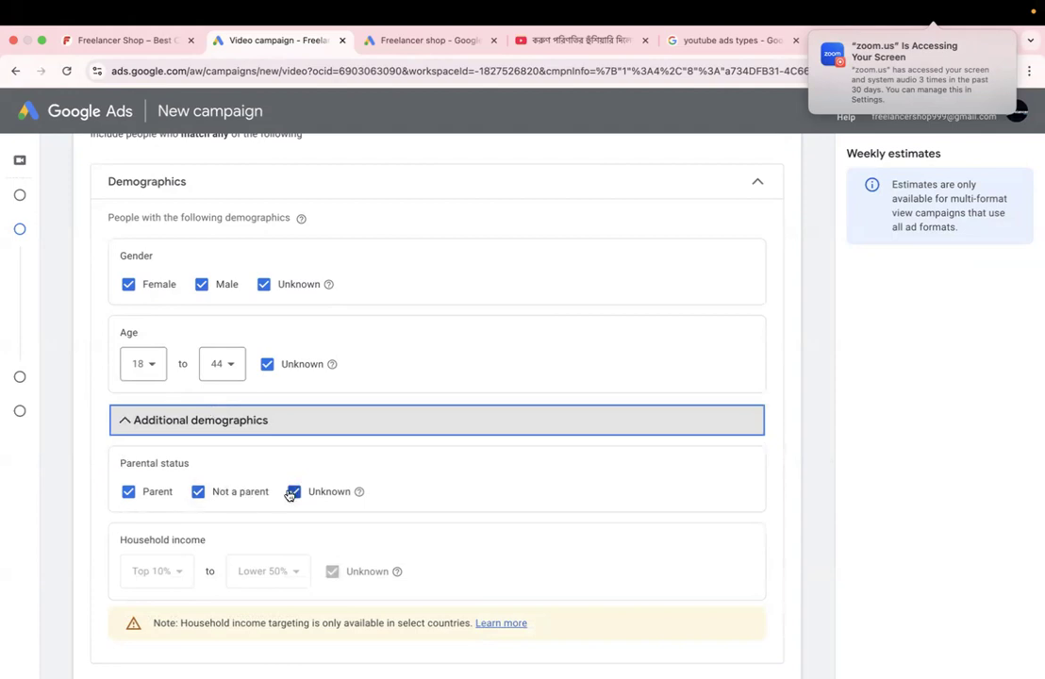
pyautogui.scroll(-4, 191, 459)
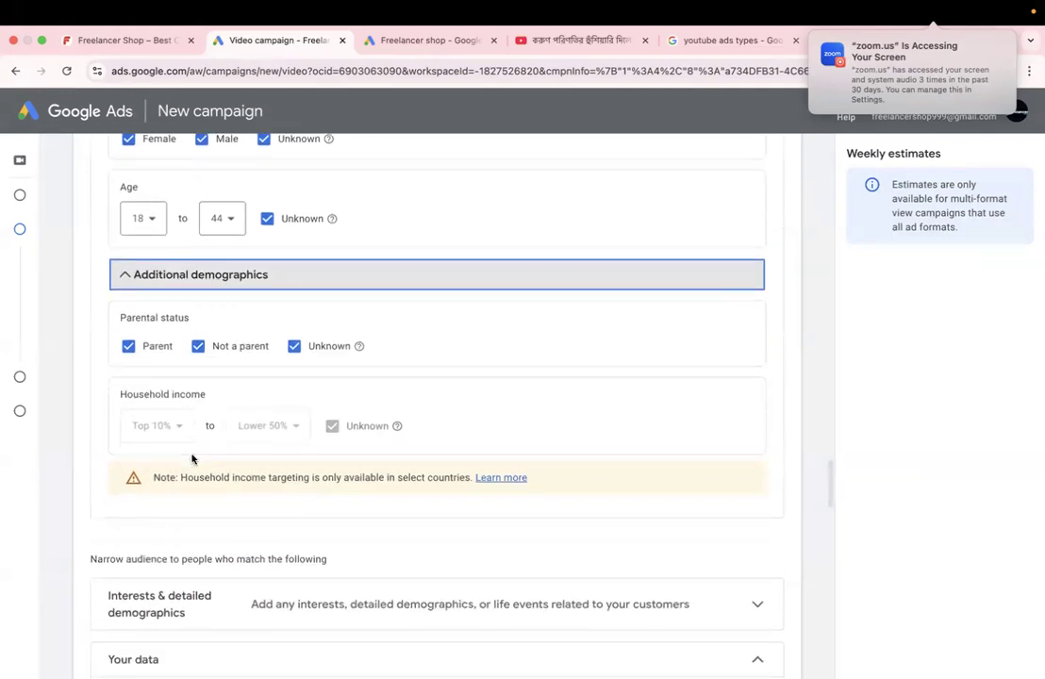
pyautogui.scroll(-1, 192, 460)
pyautogui.scroll(-1, 192, 459)
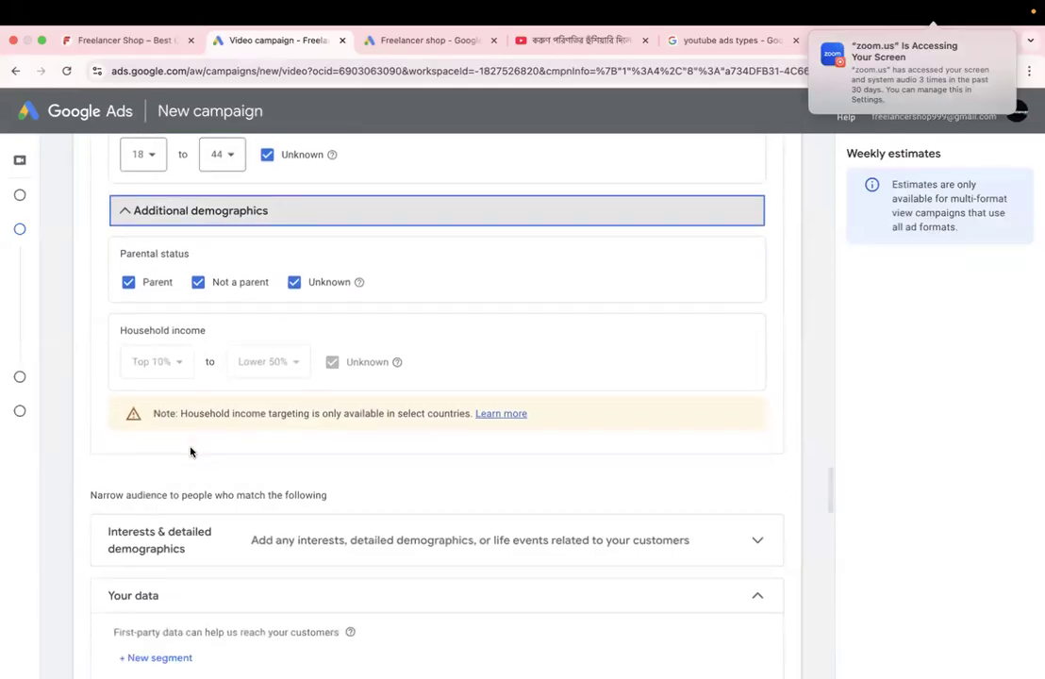
# Step: Expand the additional audience segments to show the custom search terms and exclusions options
pyautogui.scroll(-5, 191, 452)
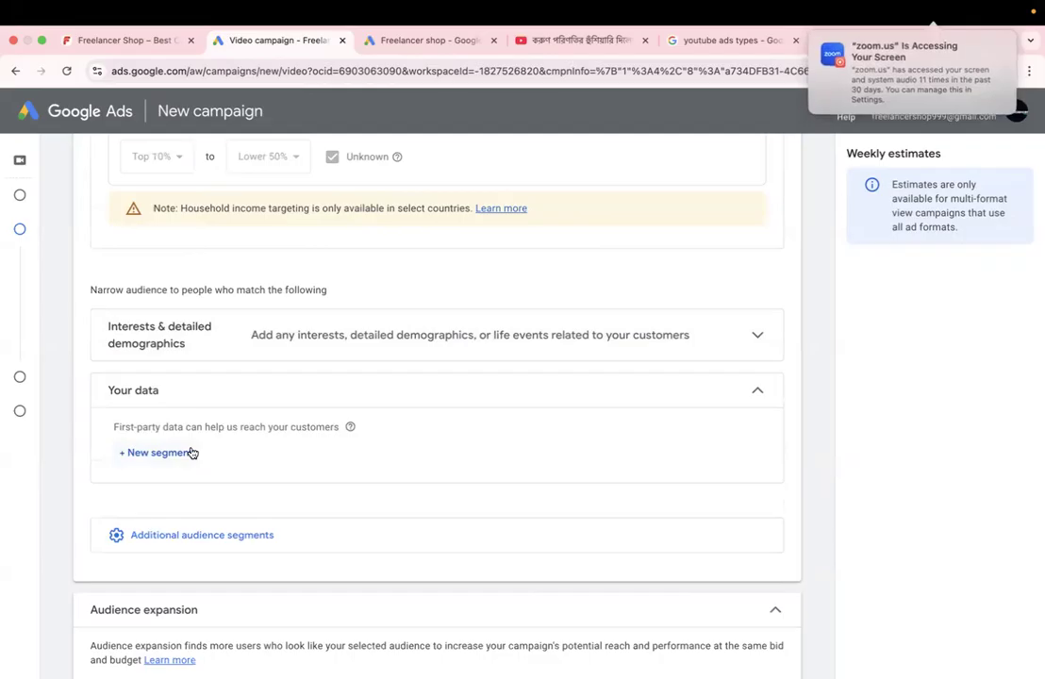
pyautogui.scroll(-1, 192, 453)
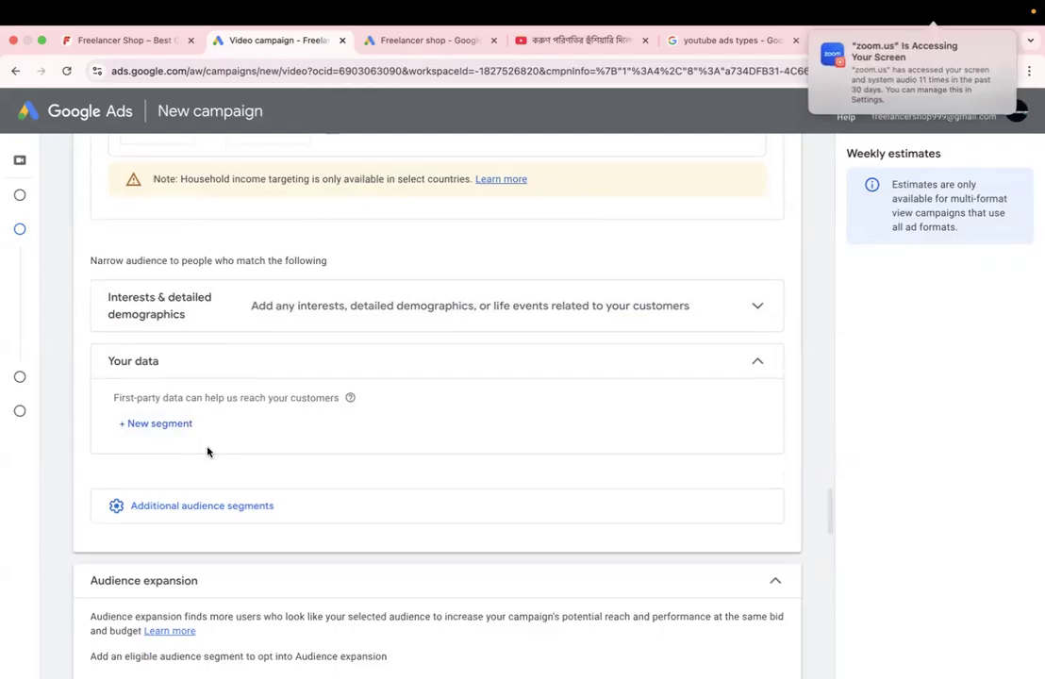
pyautogui.click(225, 519)
pyautogui.scroll(-10, 225, 527)
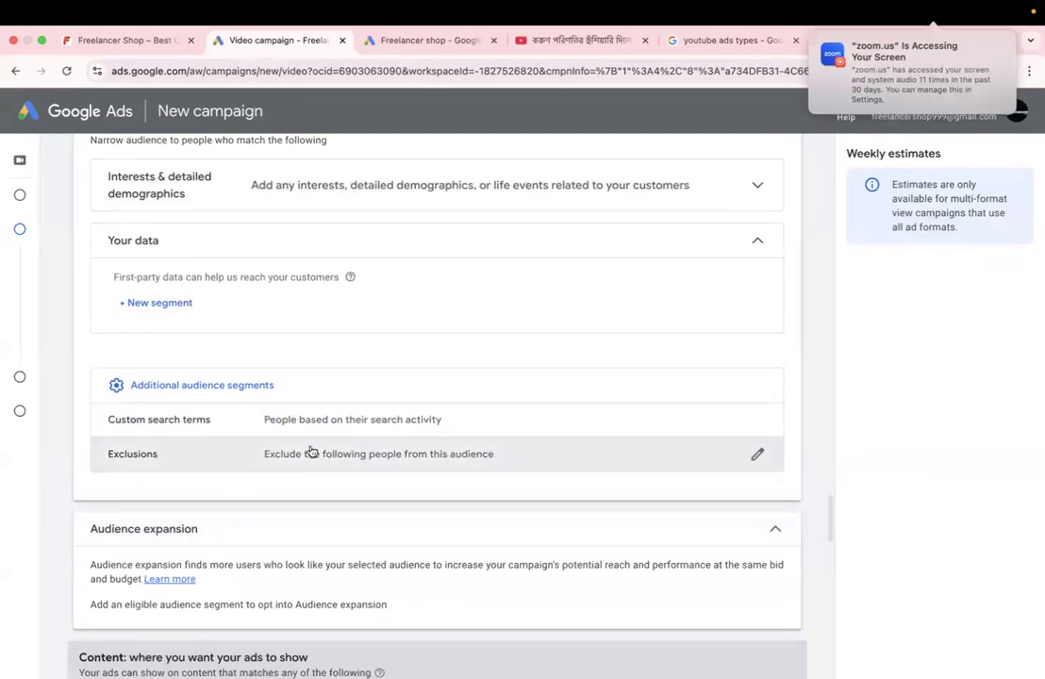
# Step: Enter the bracketed keyword "[ Best mobile phone ]" in the campaign's content keywords
pyautogui.scroll(-2, 326, 452)
pyautogui.click(267, 419)
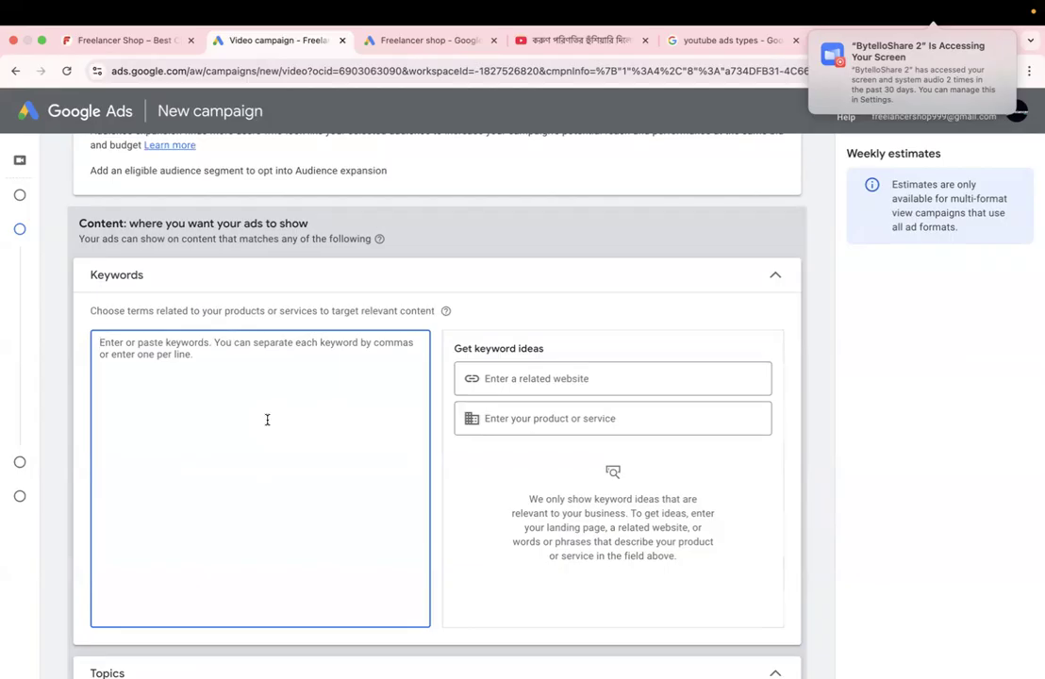
pyautogui.write('(')
pyautogui.press('BackSpace')
pyautogui.write('[')
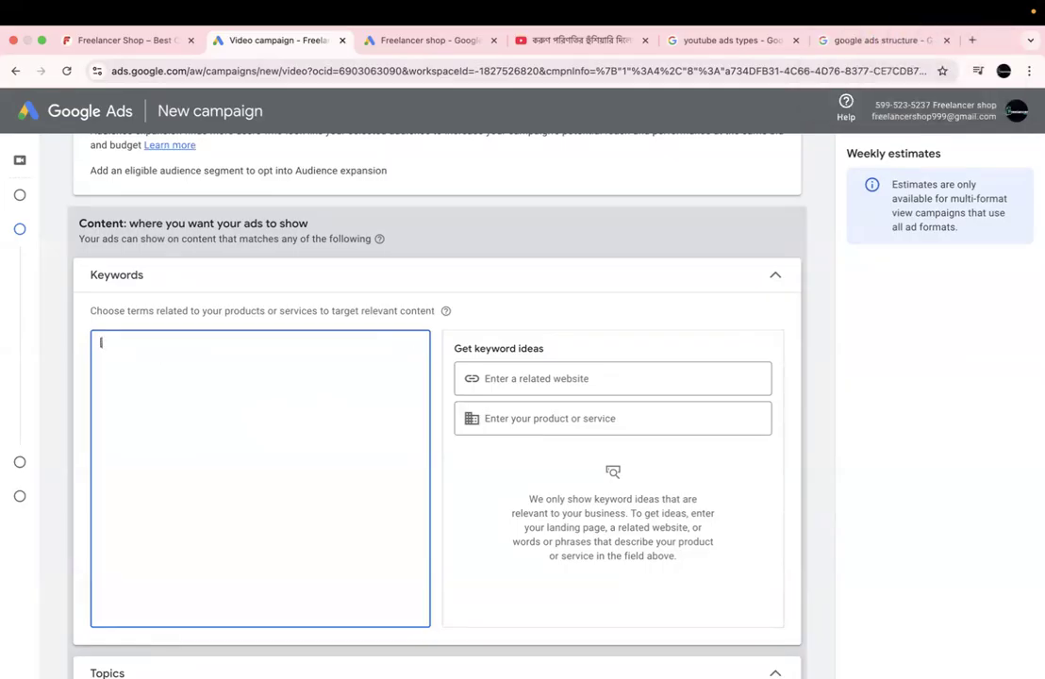
pyautogui.write('mobile phone')
pyautogui.click(102, 343)
pyautogui.write('Best')
pyautogui.scroll(-3, 436, 397)
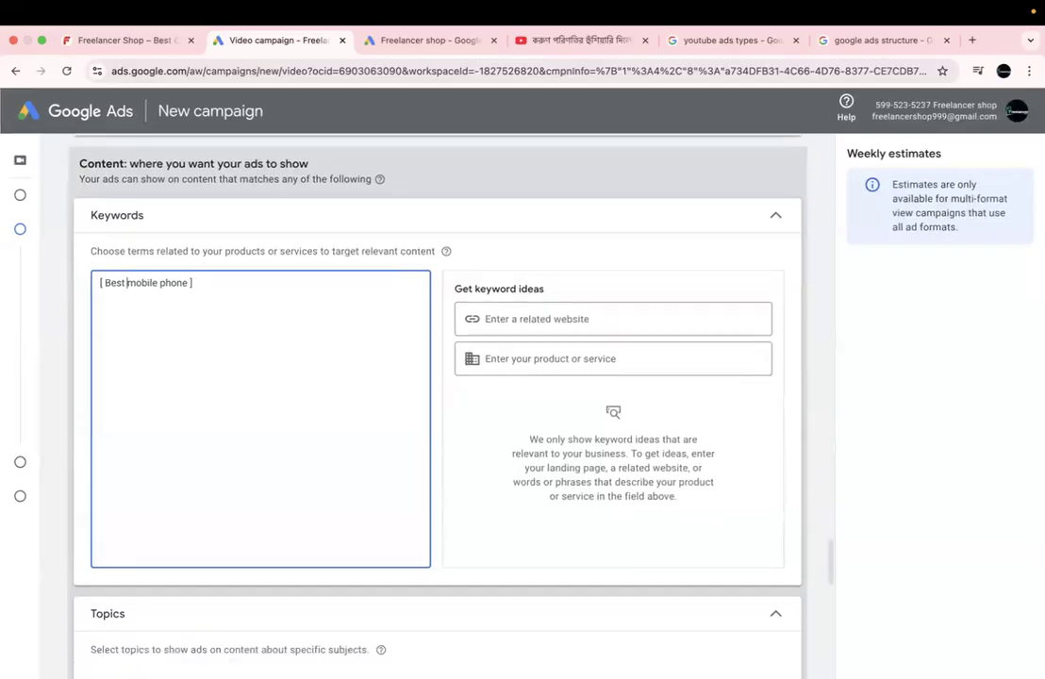
pyautogui.scroll(2, 437, 377)
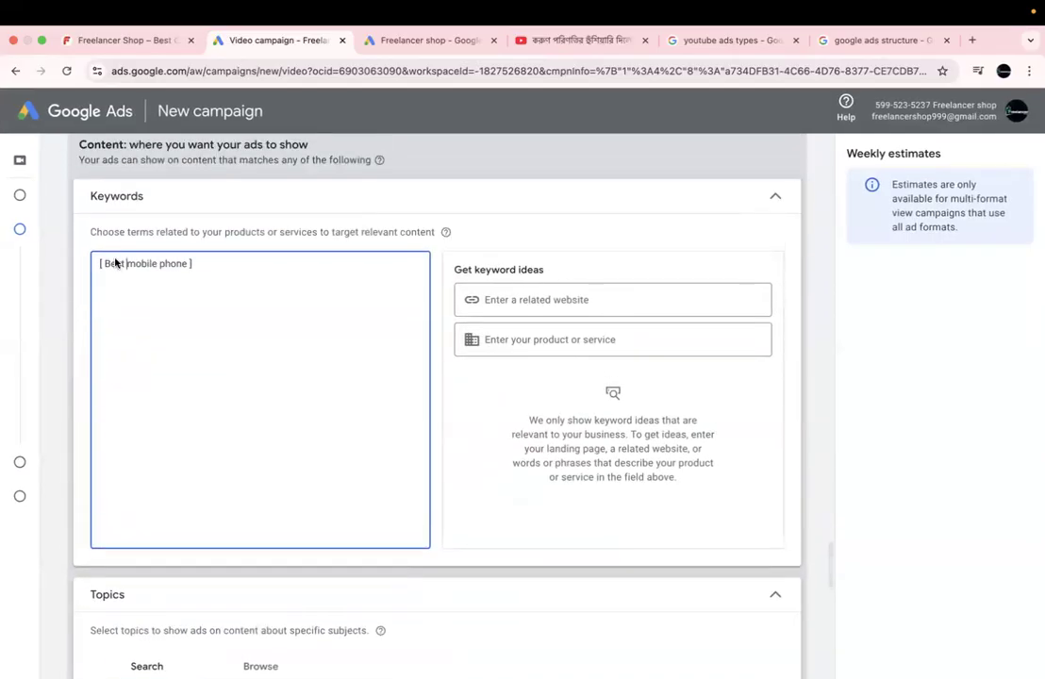
pyautogui.scroll(-1, 136, 288)
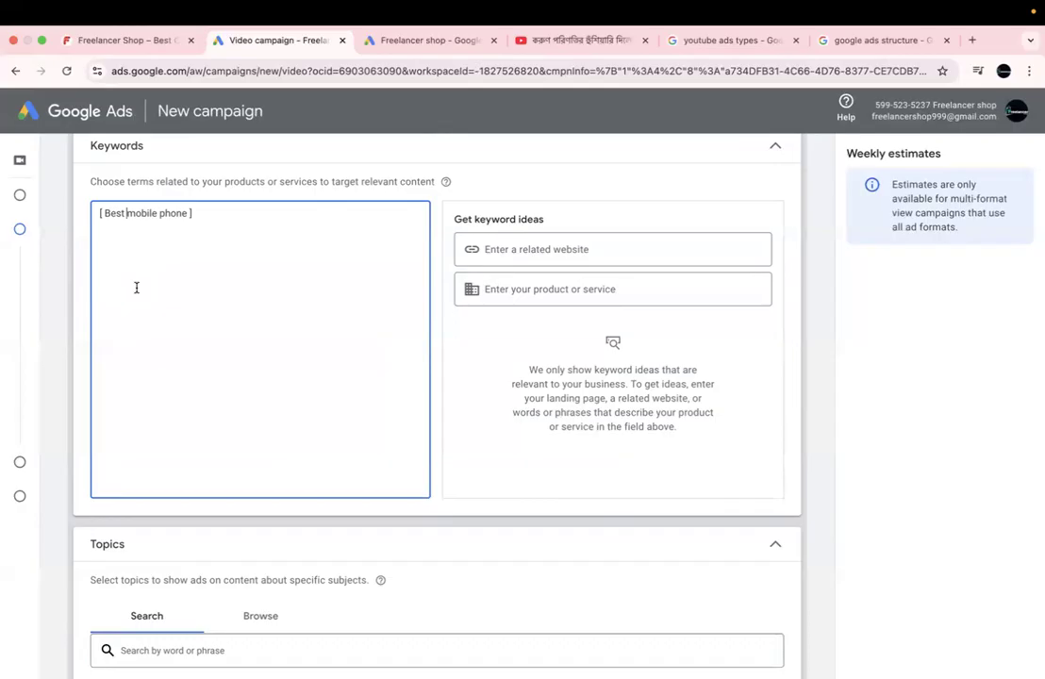
# Step: Review the campaign's keywords, topics and placements settings and the video ad creation section that follows them
pyautogui.scroll(-4, 223, 336)
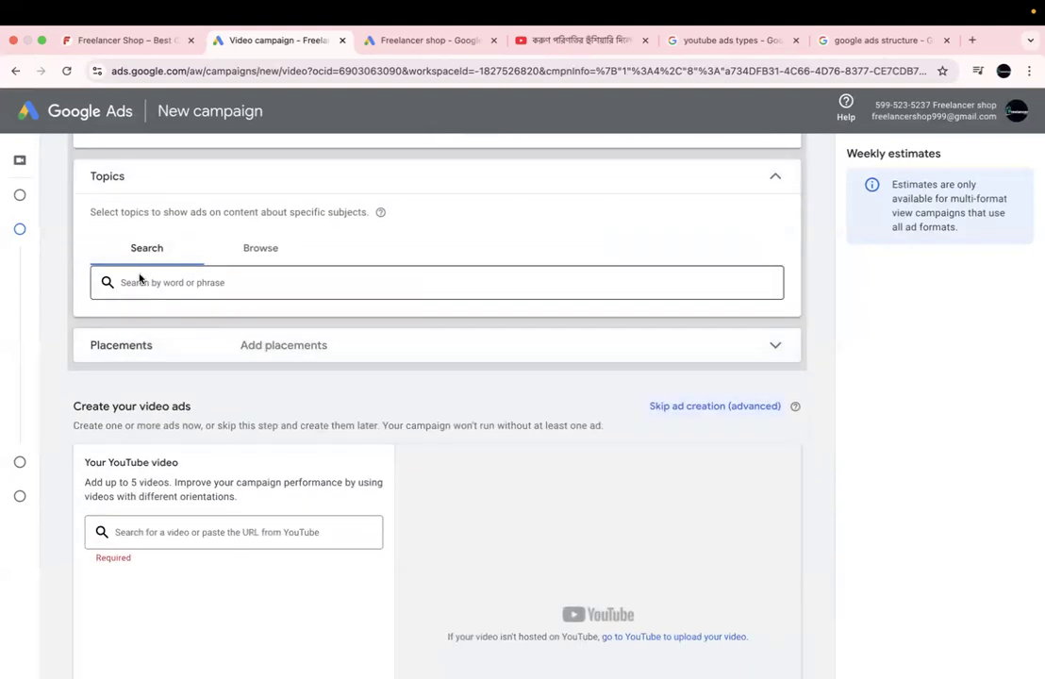
pyautogui.scroll(4, 139, 277)
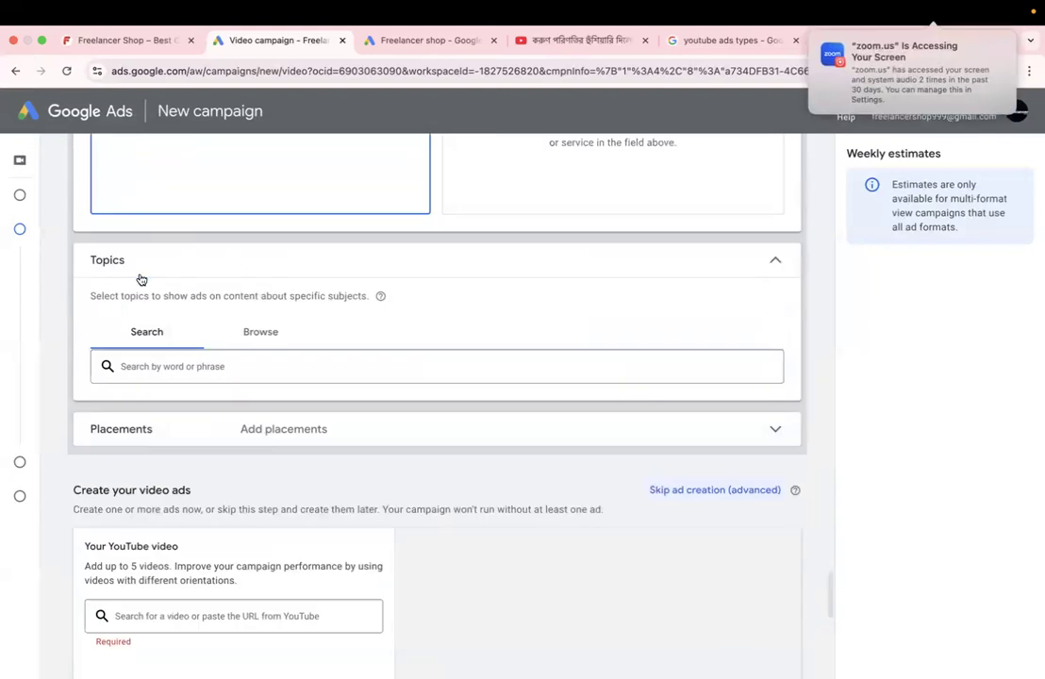
pyautogui.scroll(1, 140, 273)
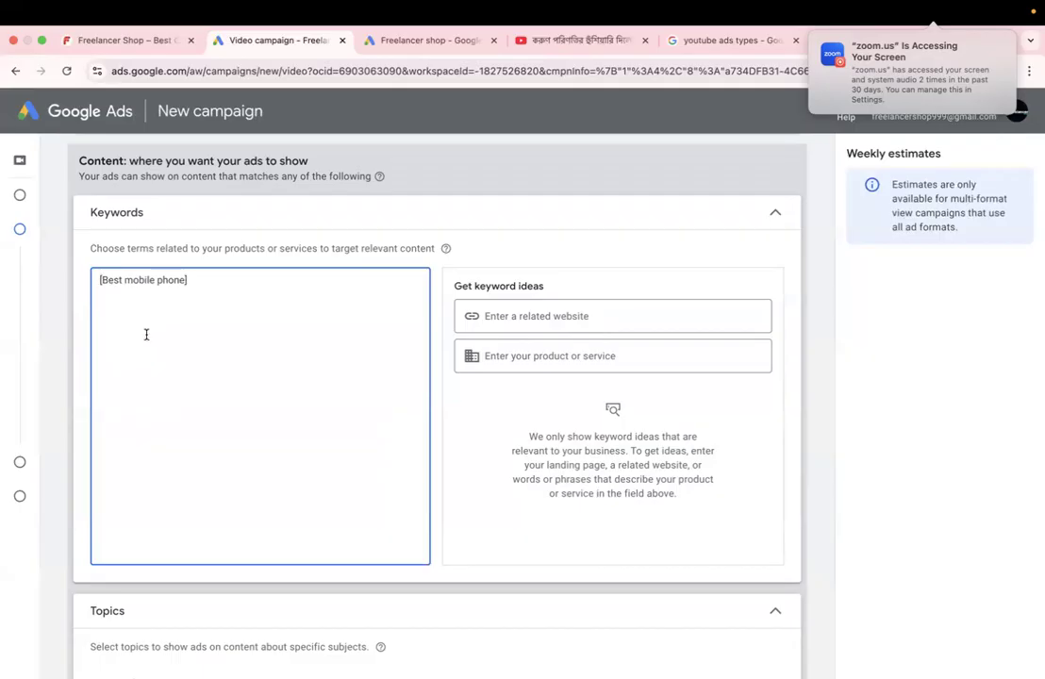
pyautogui.scroll(-6, 176, 349)
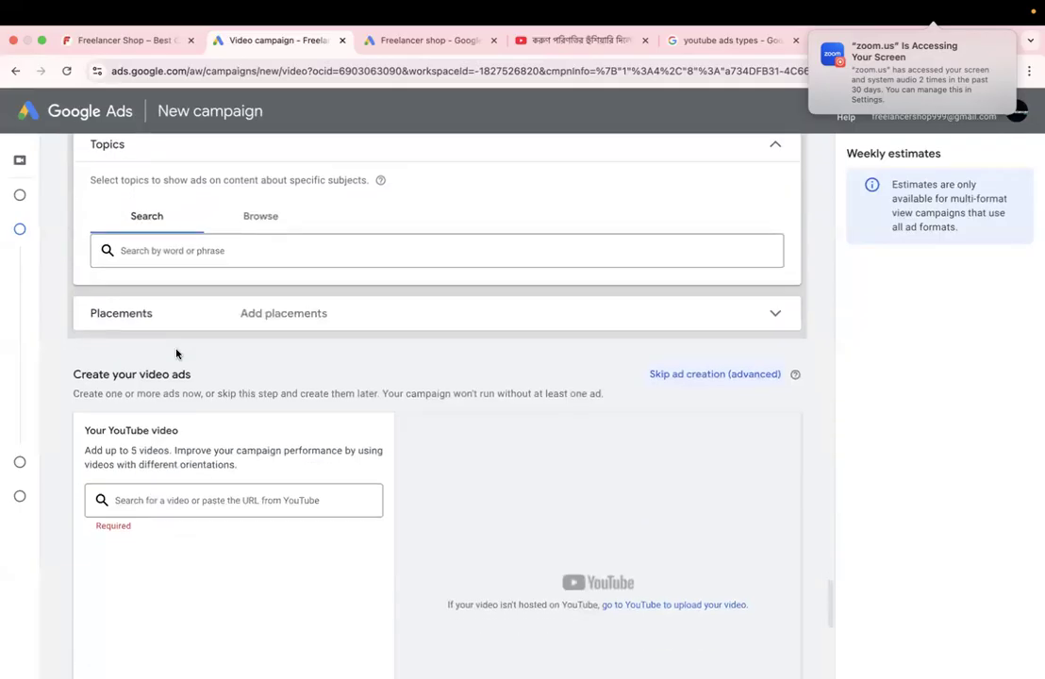
pyautogui.scroll(2, 181, 448)
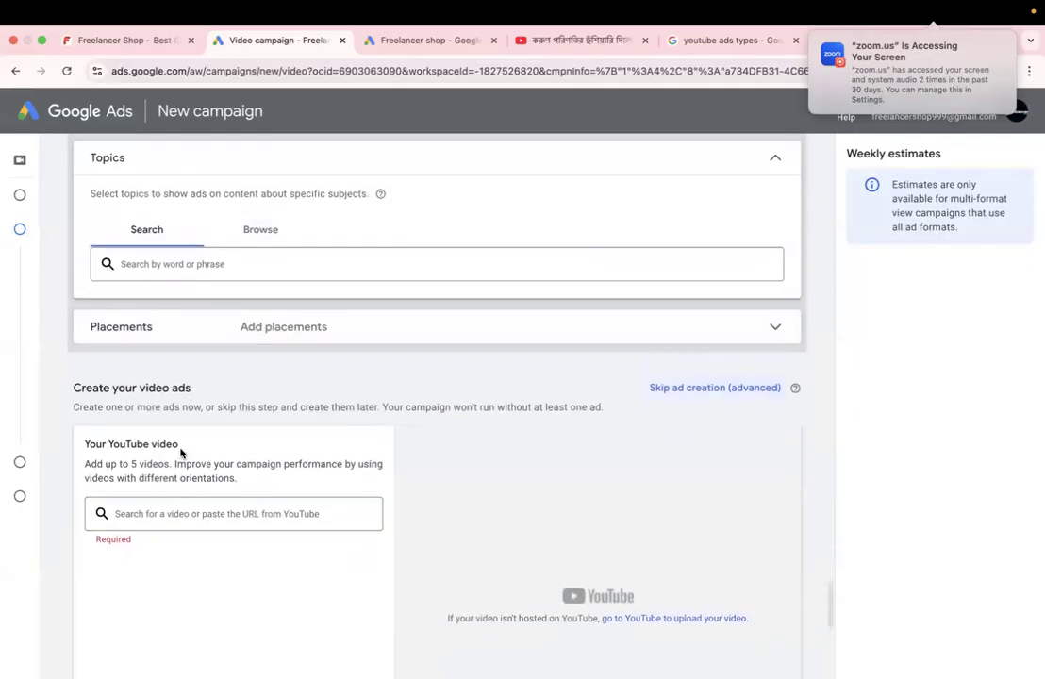
pyautogui.scroll(-2, 180, 444)
pyautogui.click(165, 192)
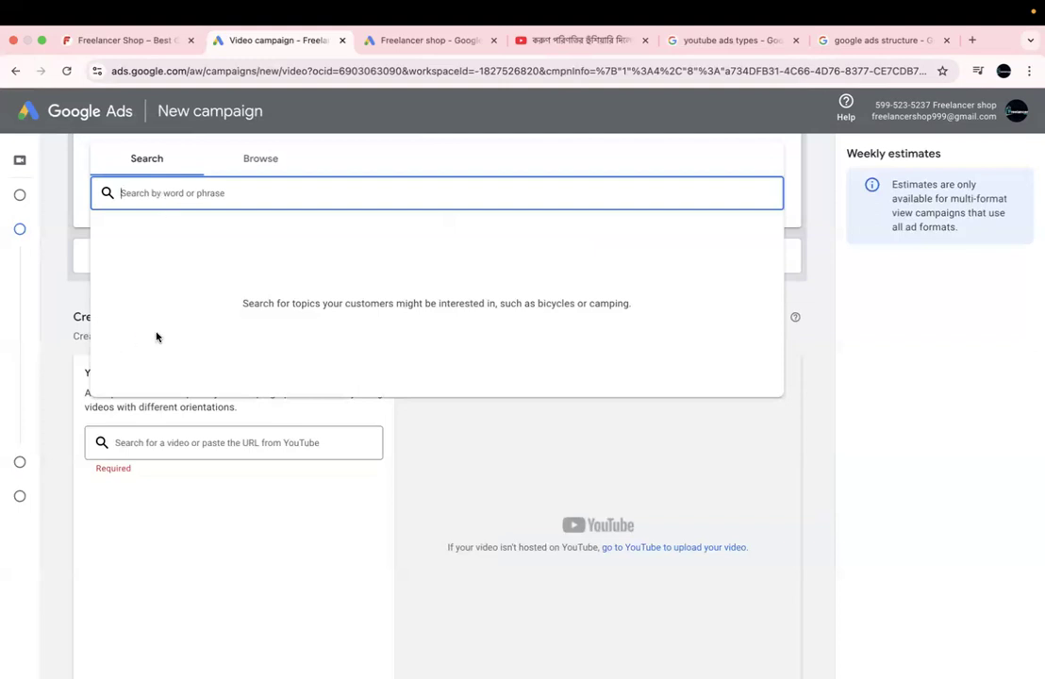
pyautogui.click(155, 442)
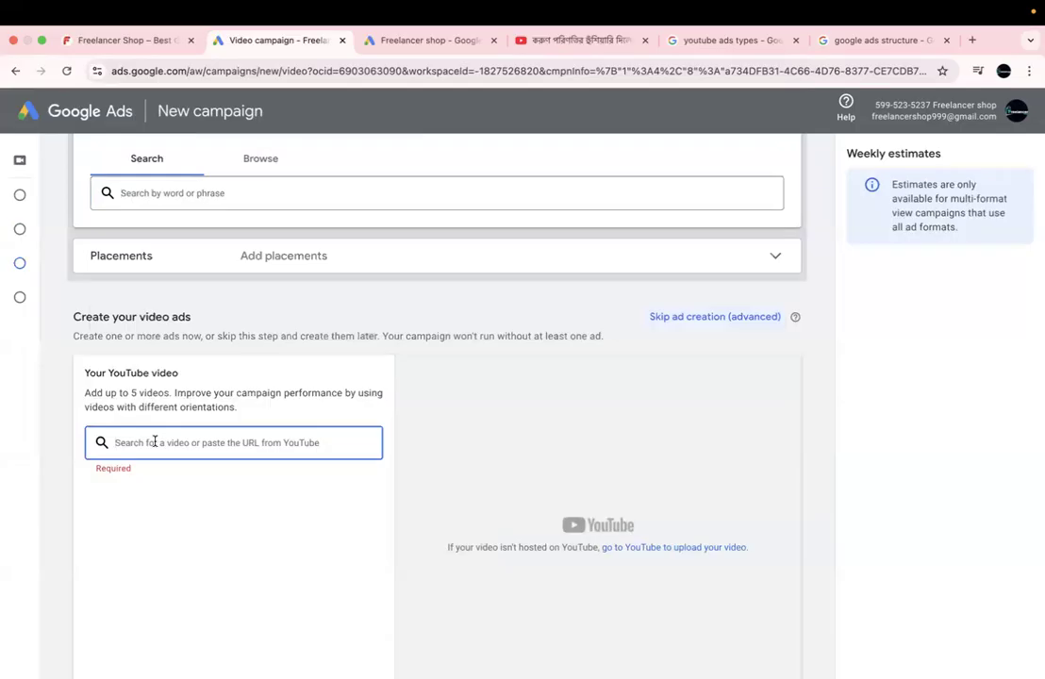
pyautogui.scroll(1, 155, 443)
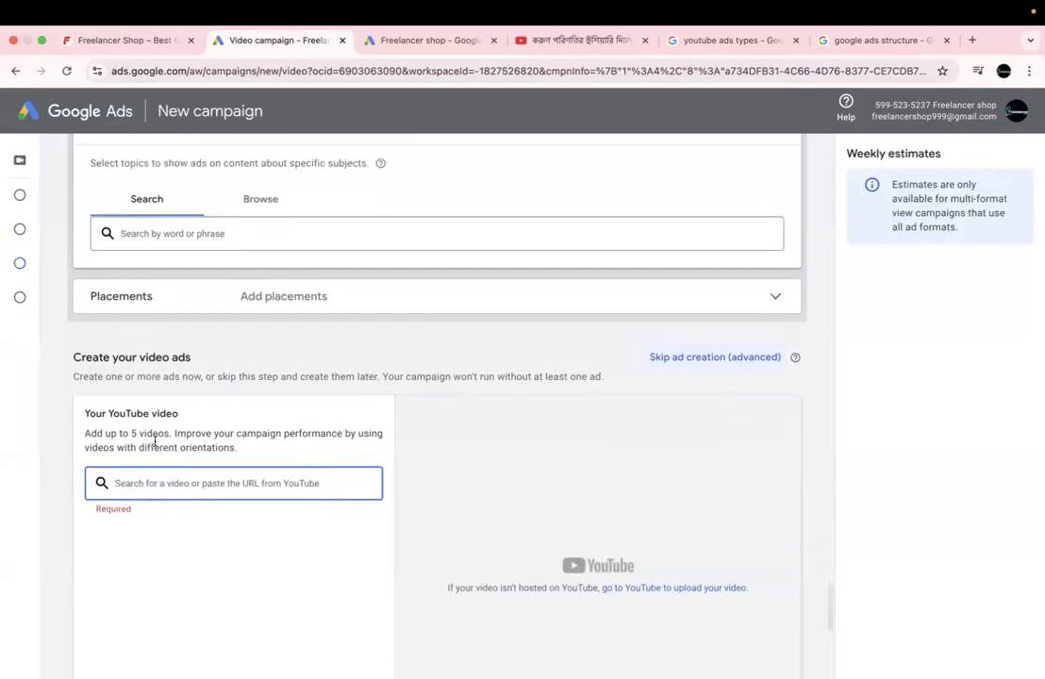
# Step: Search the campaign topics for "elect" and select Electronics & Electrical under Computers & Electronics
pyautogui.click(168, 249)
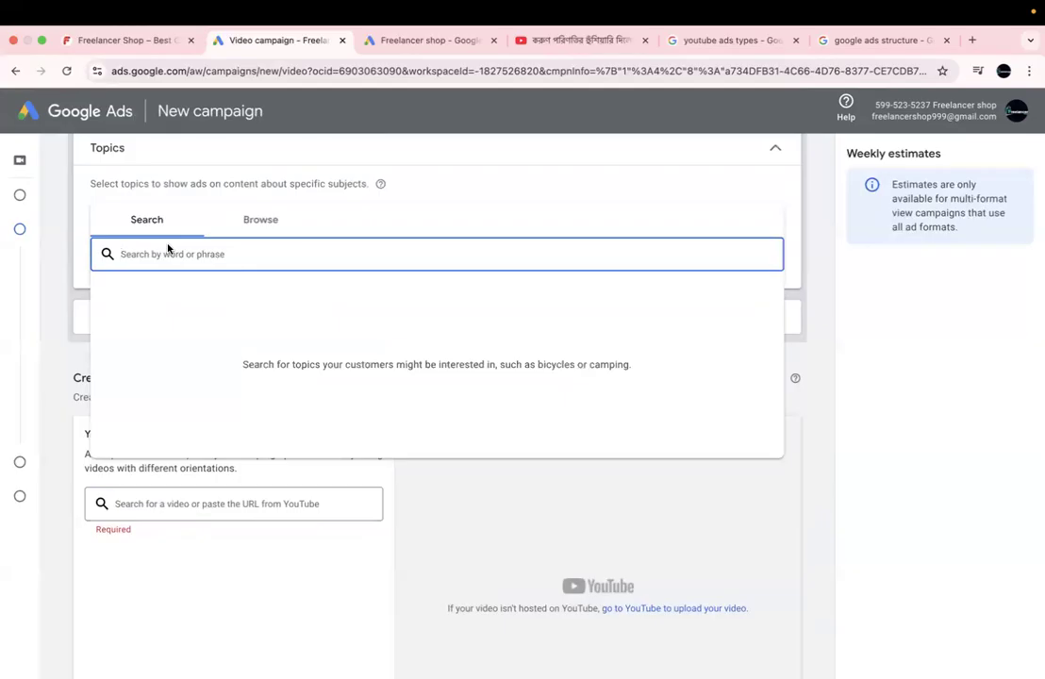
pyautogui.write('el')
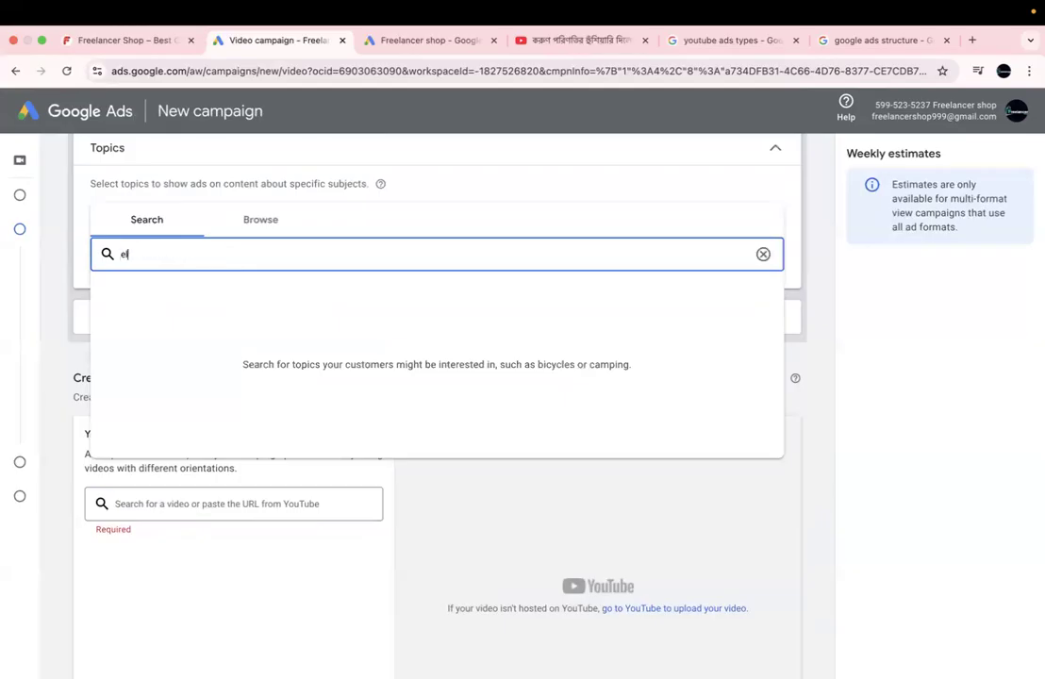
pyautogui.write('ector')
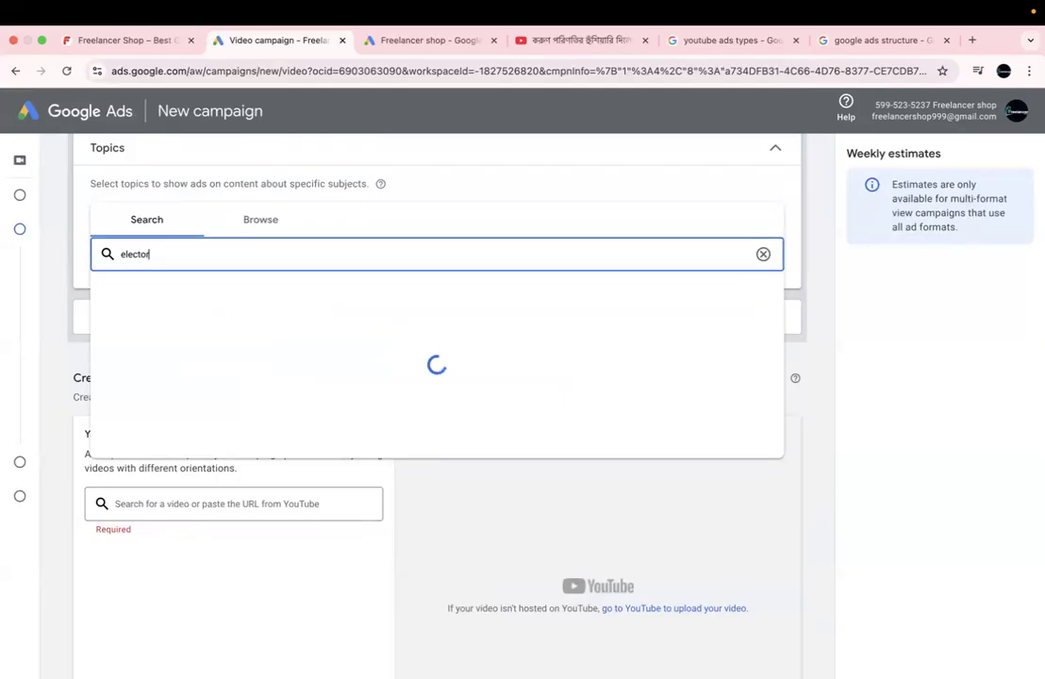
pyautogui.press('BackSpace')
pyautogui.press('BackSpace')
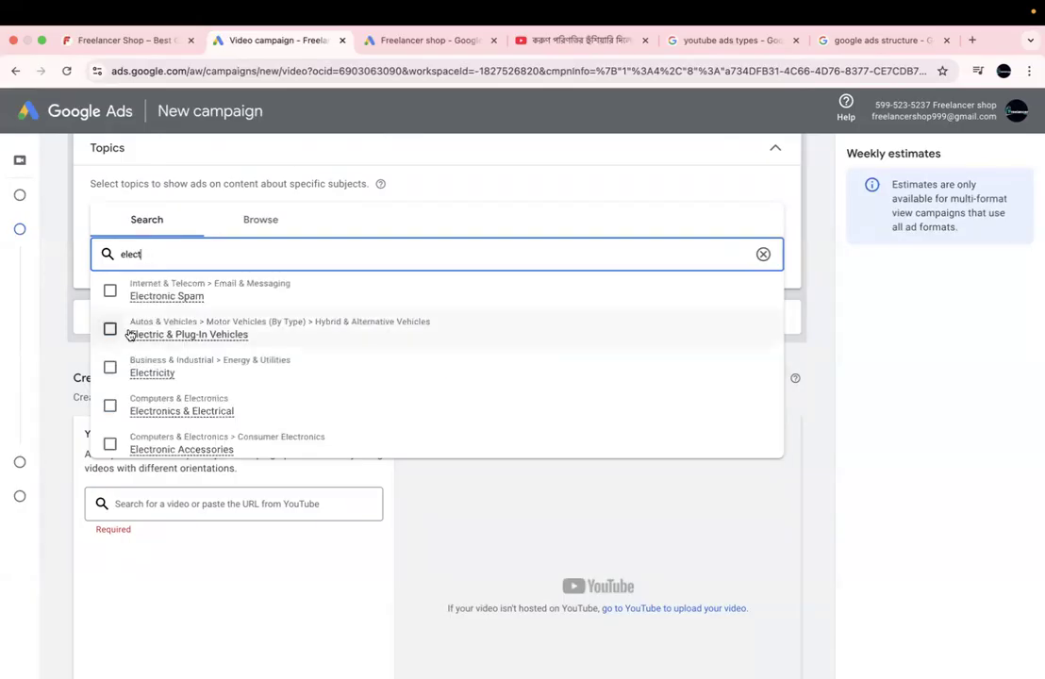
pyautogui.click(110, 406)
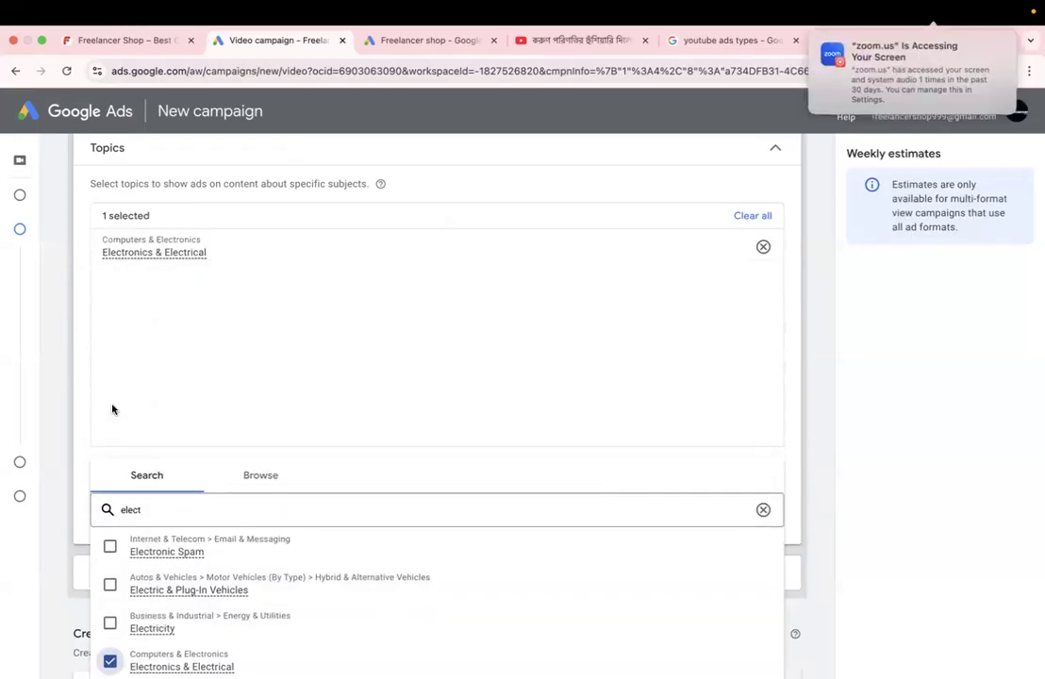
# Step: Deselect the Electronics & Electrical topic and close the topic search results
pyautogui.scroll(-2, 142, 585)
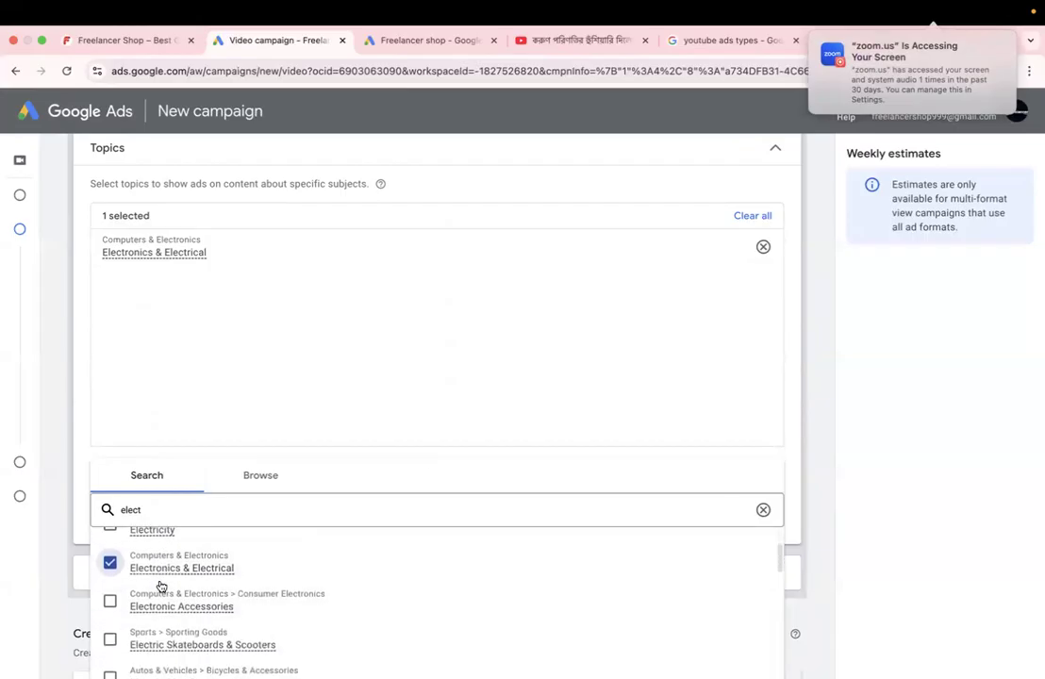
pyautogui.click(110, 563)
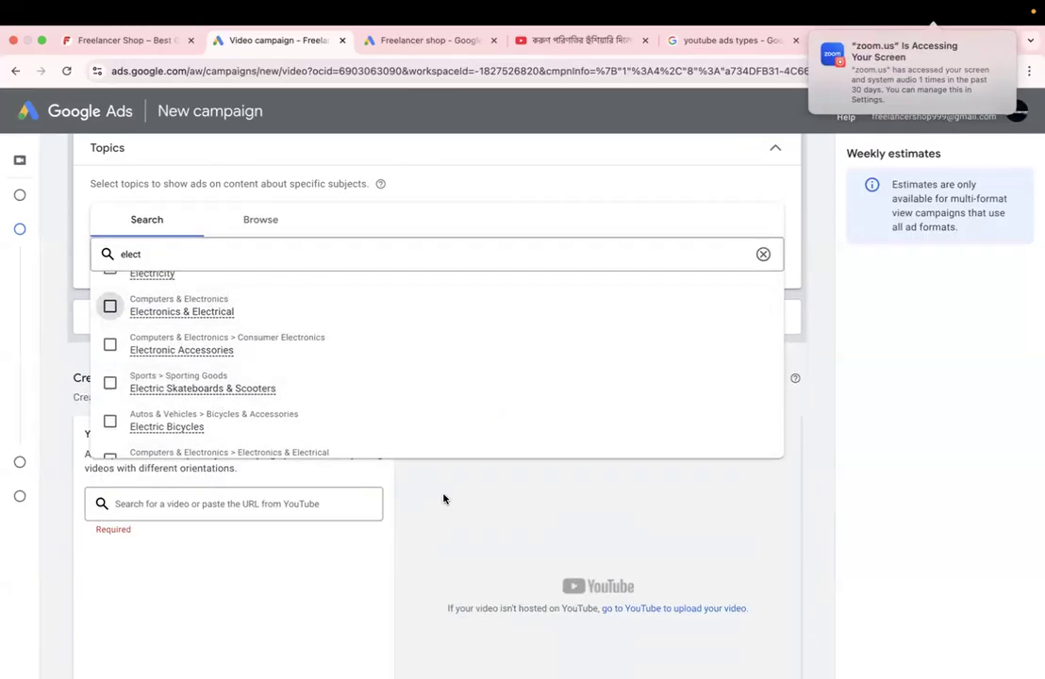
pyautogui.click(346, 494)
# Step: Make the ad's YouTube video field active, switch to YouTube and search for "mobile"
pyautogui.scroll(-3, 346, 495)
pyautogui.click(145, 368)
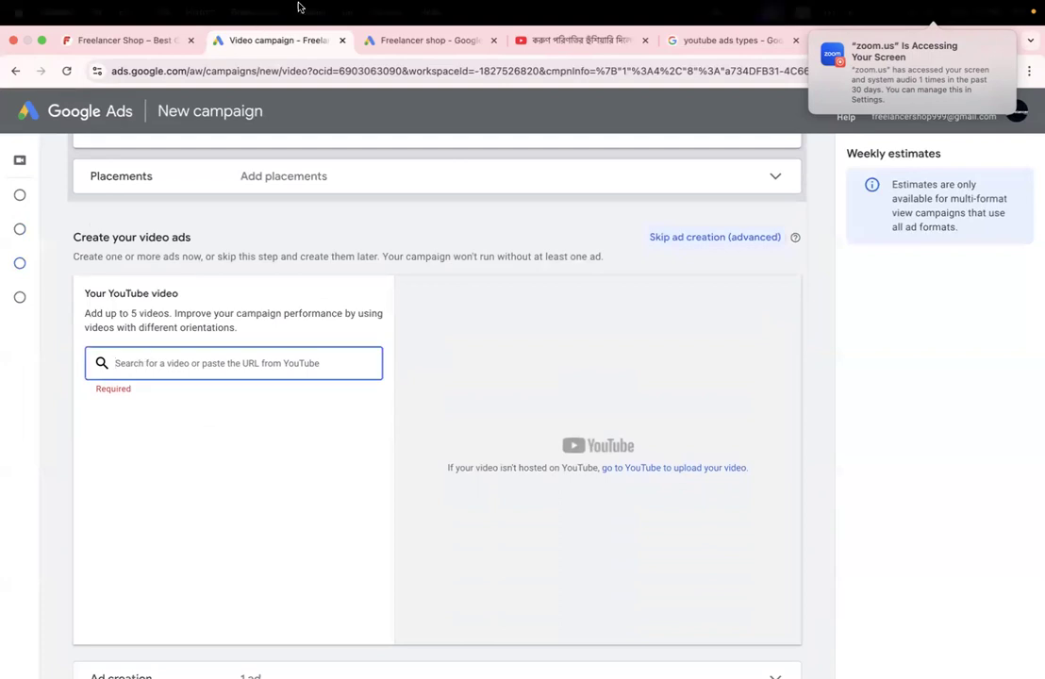
pyautogui.click(554, 39)
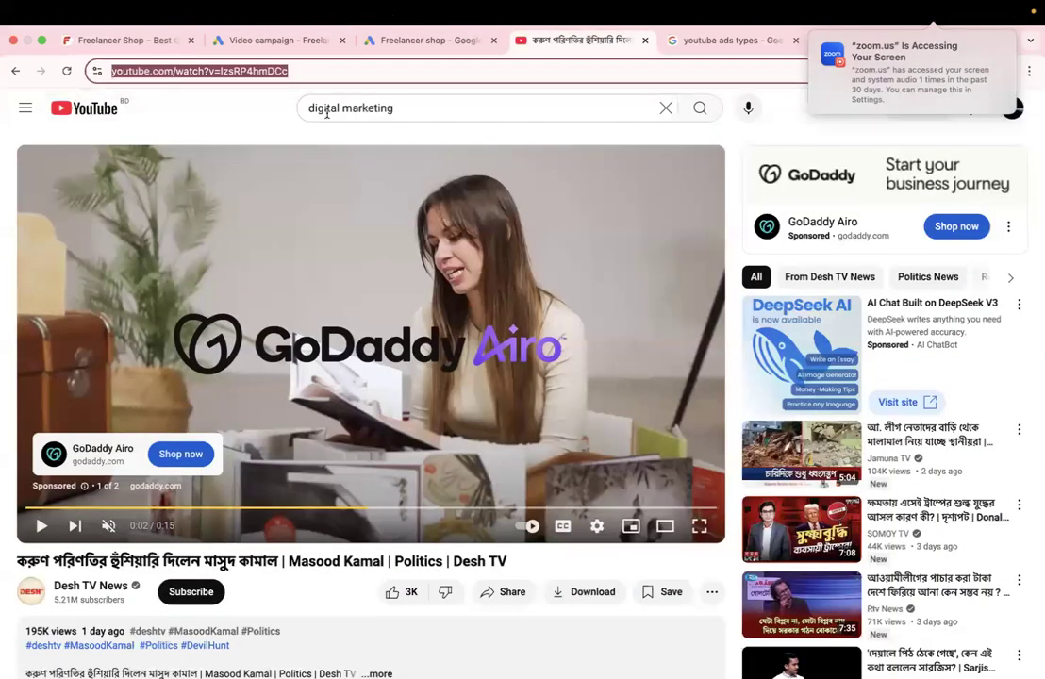
pyautogui.click(329, 111)
pyautogui.tripleClick(332, 110)
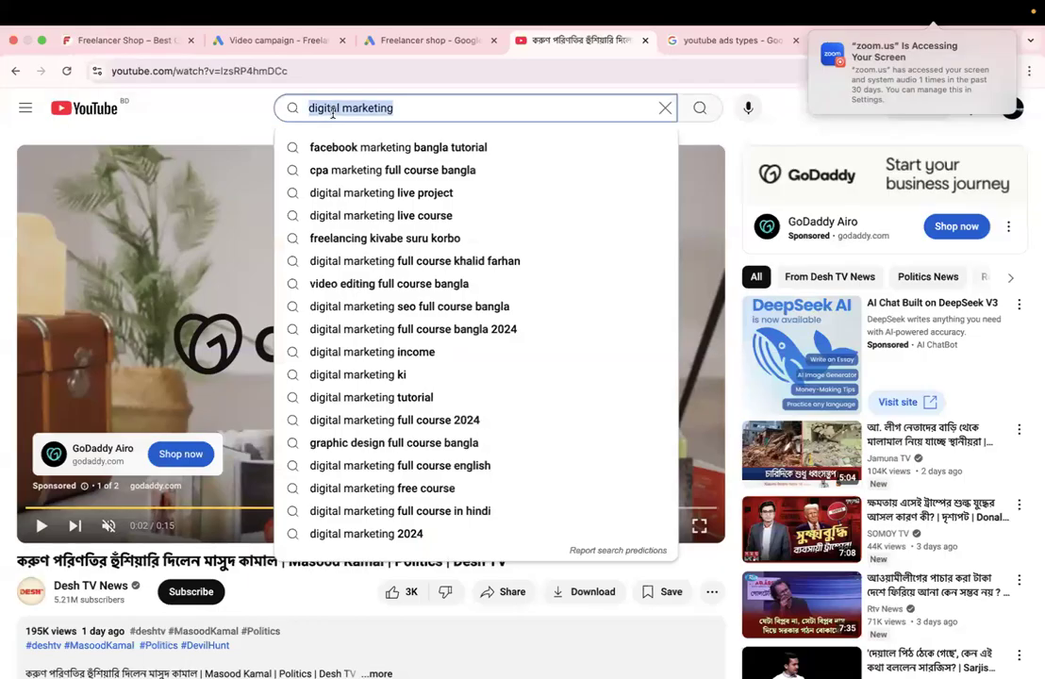
pyautogui.write('mobile')
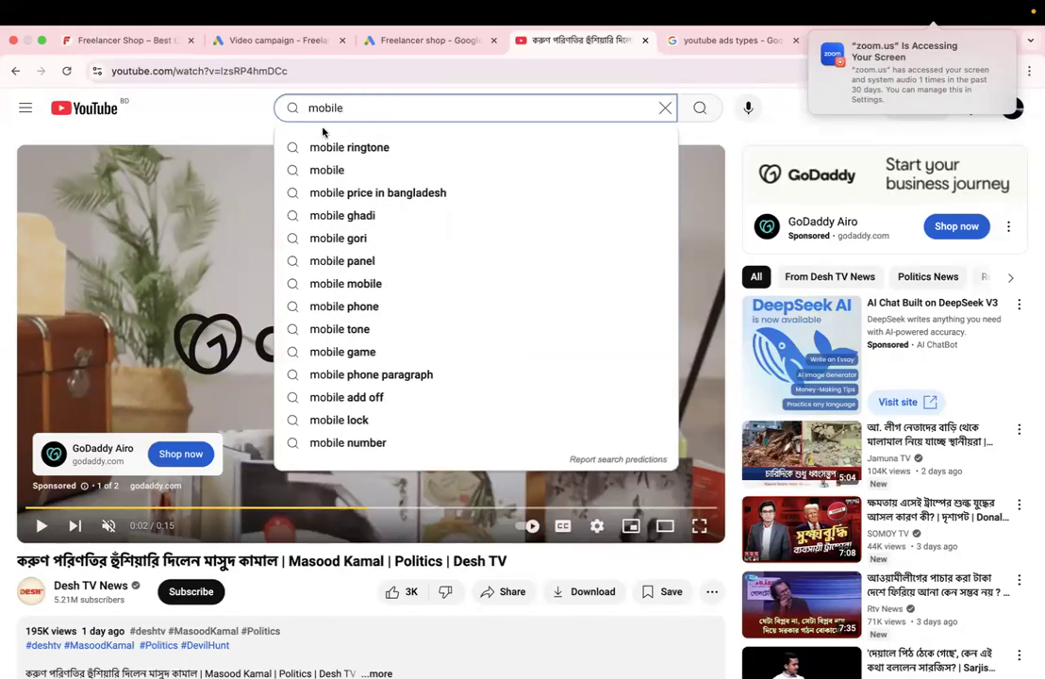
pyautogui.click(341, 170)
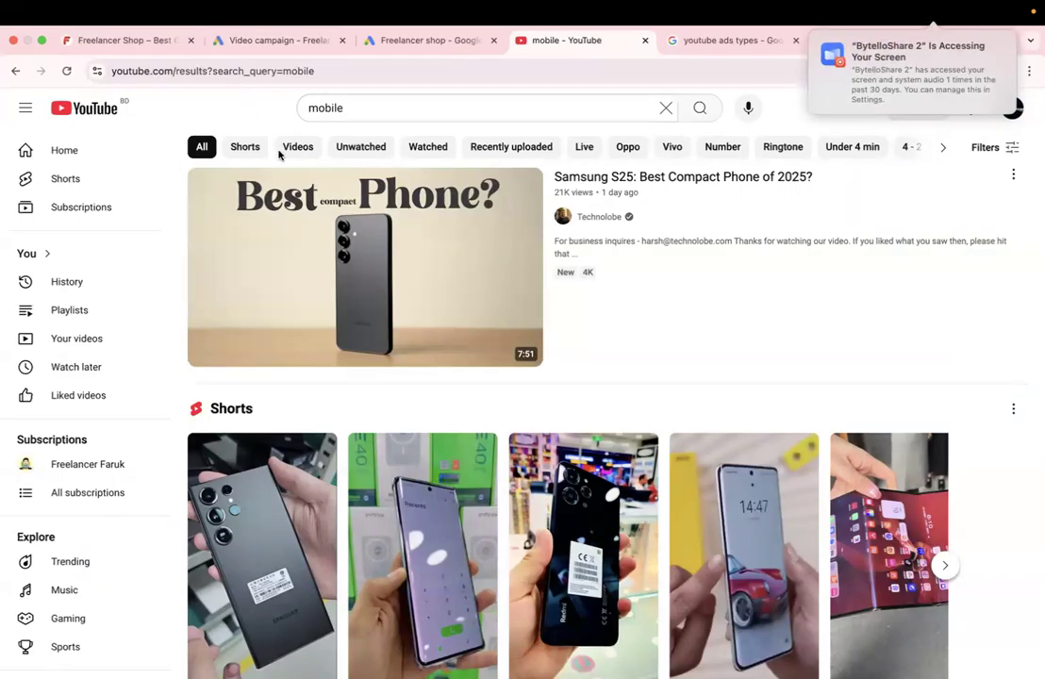
# Step: Open the video "Best Budget Phones Under £300 (Early 2025) | Top 10 Reviewed" from the search results and pause it
pyautogui.moveTo(340, 285)
pyautogui.scroll(-15, 340, 285)
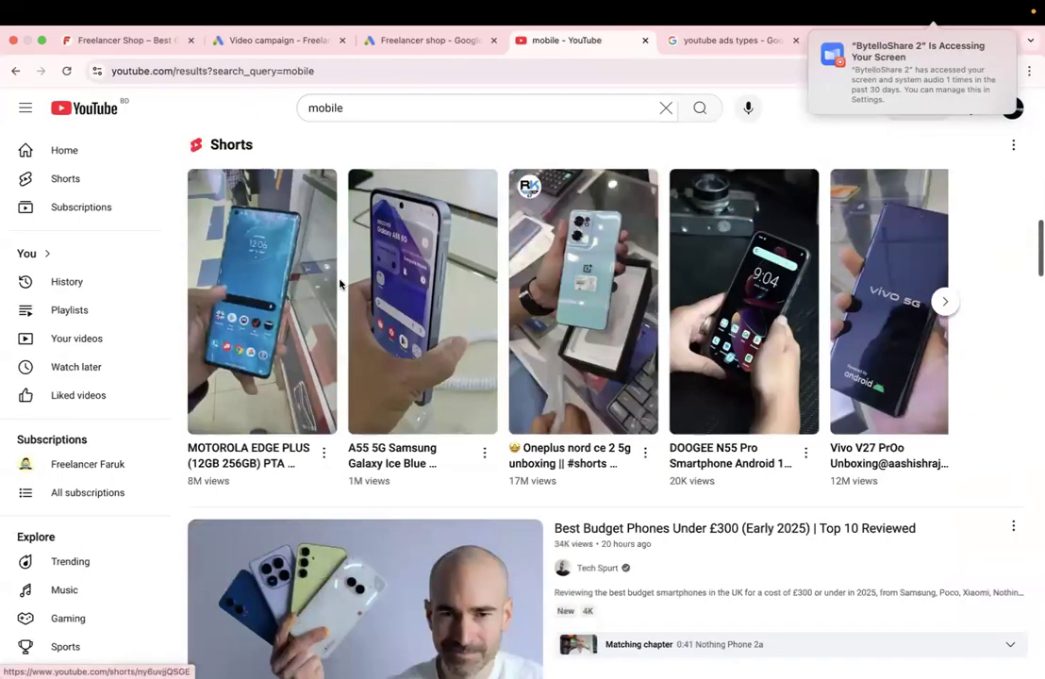
pyautogui.scroll(-3, 343, 287)
pyautogui.click(396, 345)
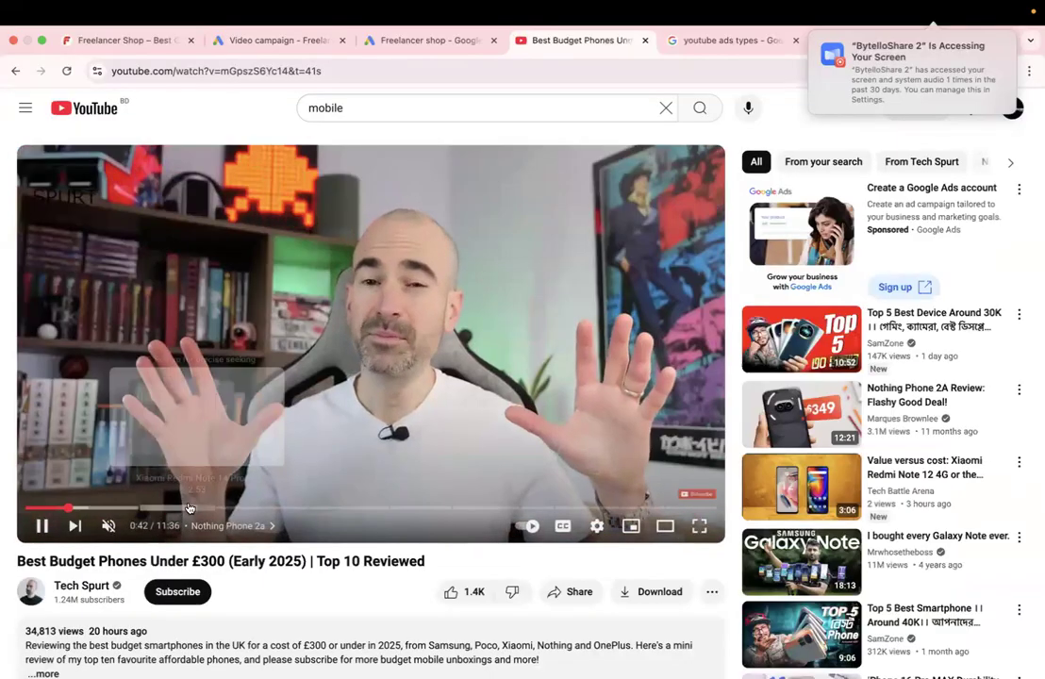
pyautogui.click(216, 343)
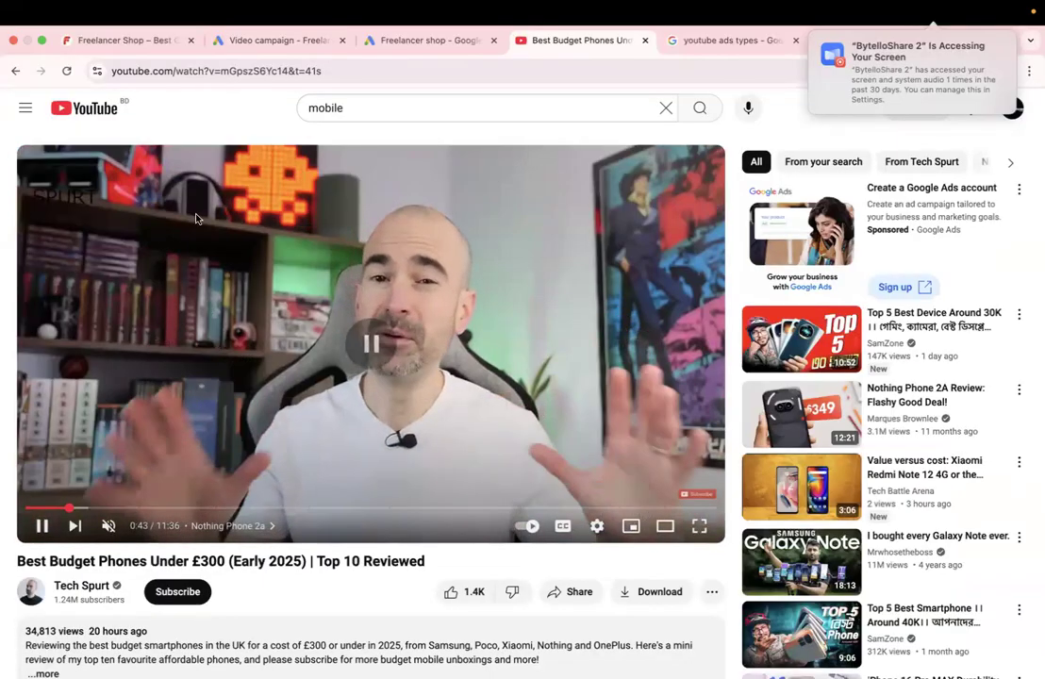
# Step: Copy the YouTube video's URL and add it as the video in the Google Ads campaign's ad
pyautogui.click(182, 76)
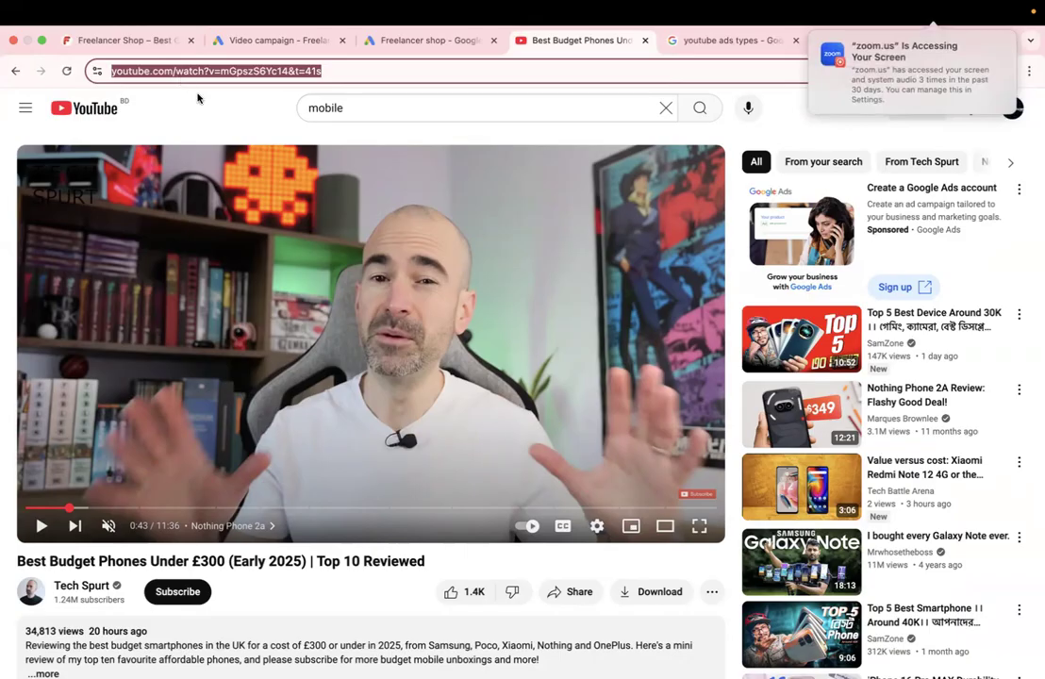
pyautogui.moveTo(183, 661)
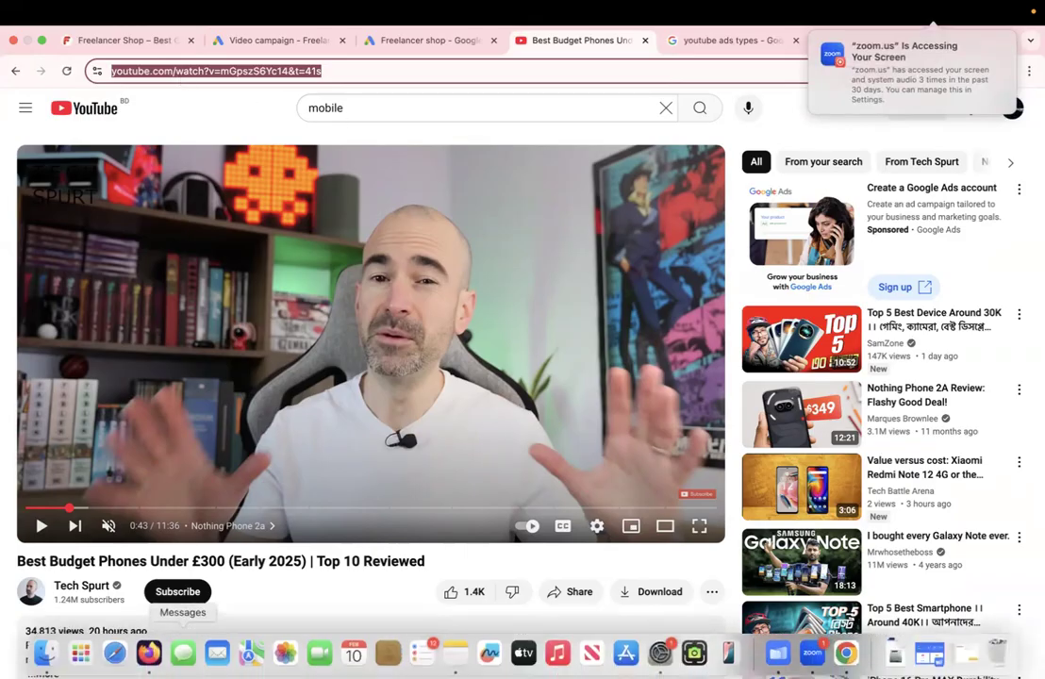
pyautogui.click(167, 99)
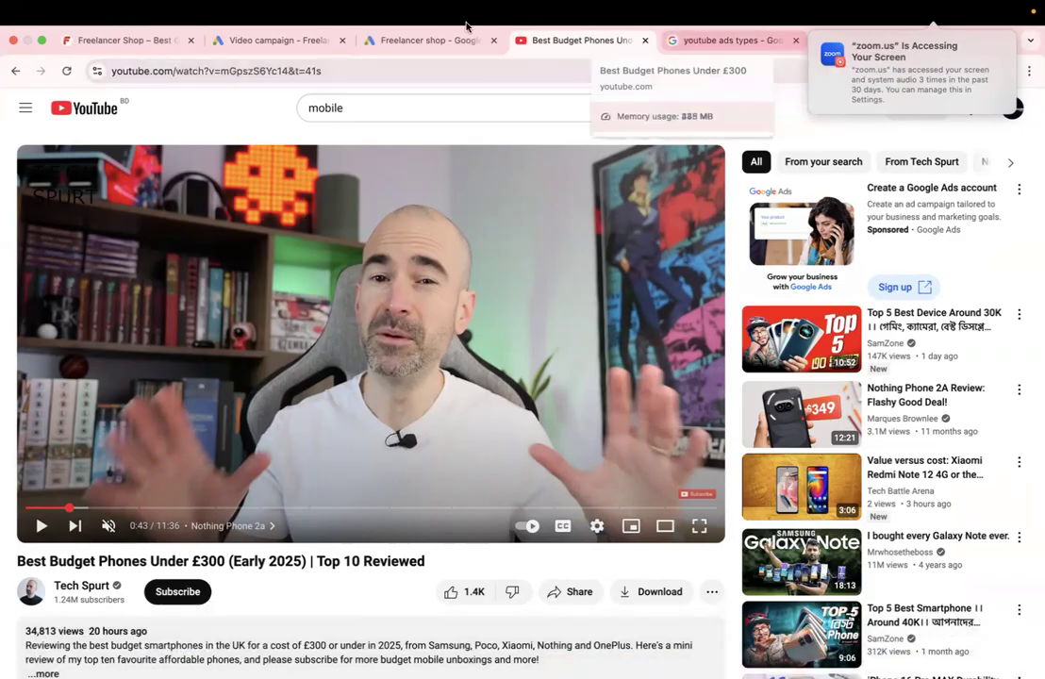
pyautogui.click(408, 40)
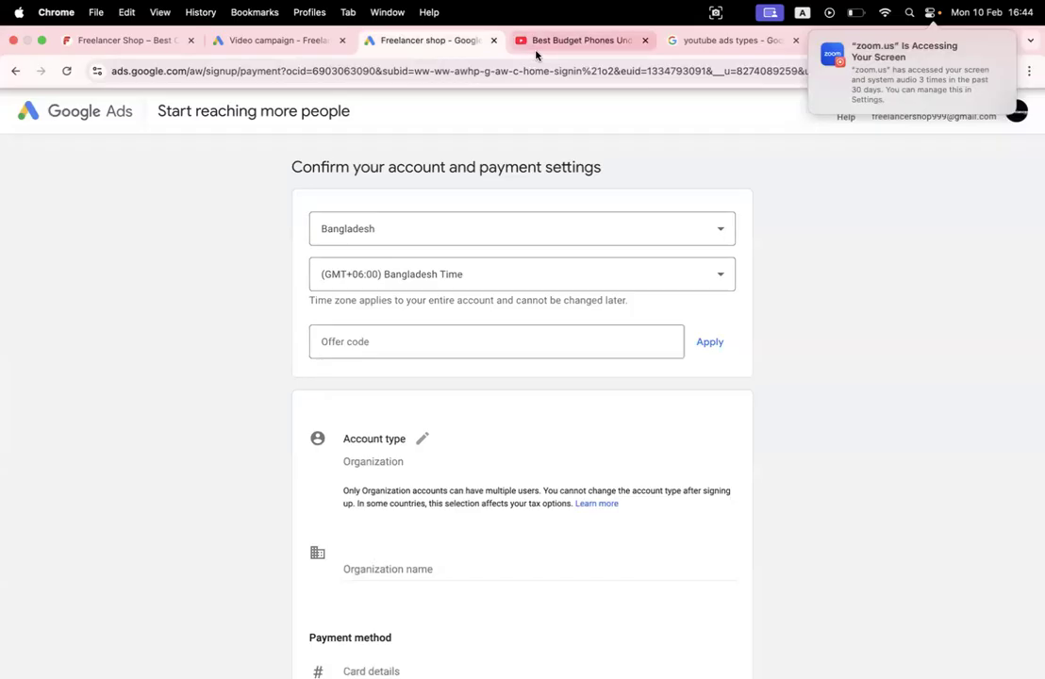
pyautogui.click(250, 47)
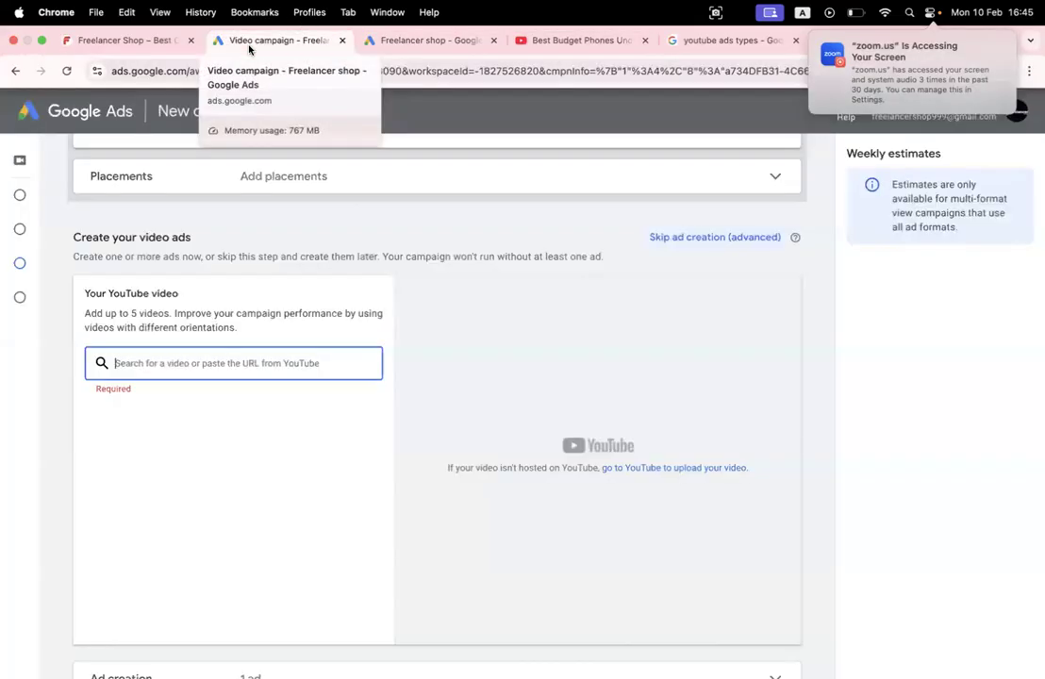
pyautogui.hotkey('ctrl', 'v')
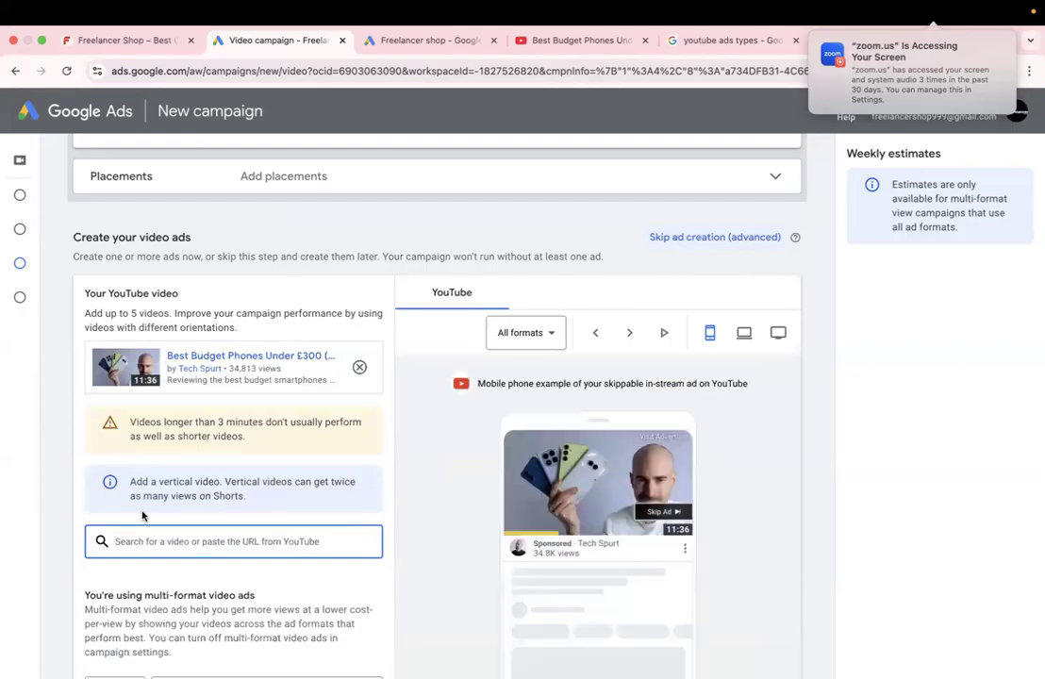
# Step: Review the added video ad and compare its skippable in-stream previews for computer and TV screen, ending on the computer preview
pyautogui.scroll(-2, 142, 515)
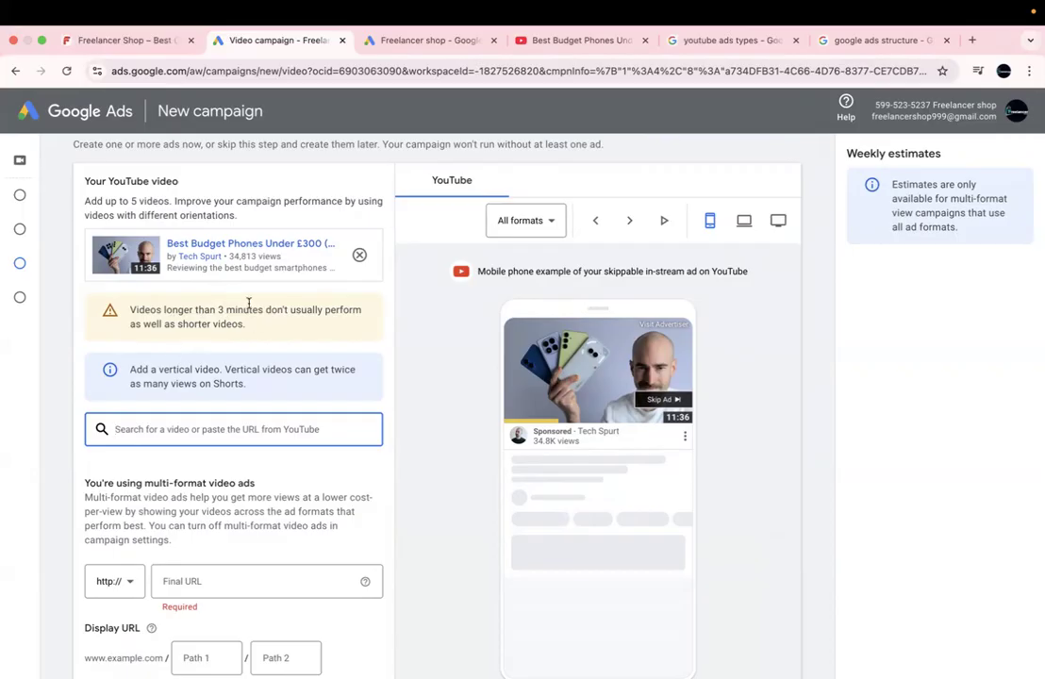
pyautogui.click(295, 304)
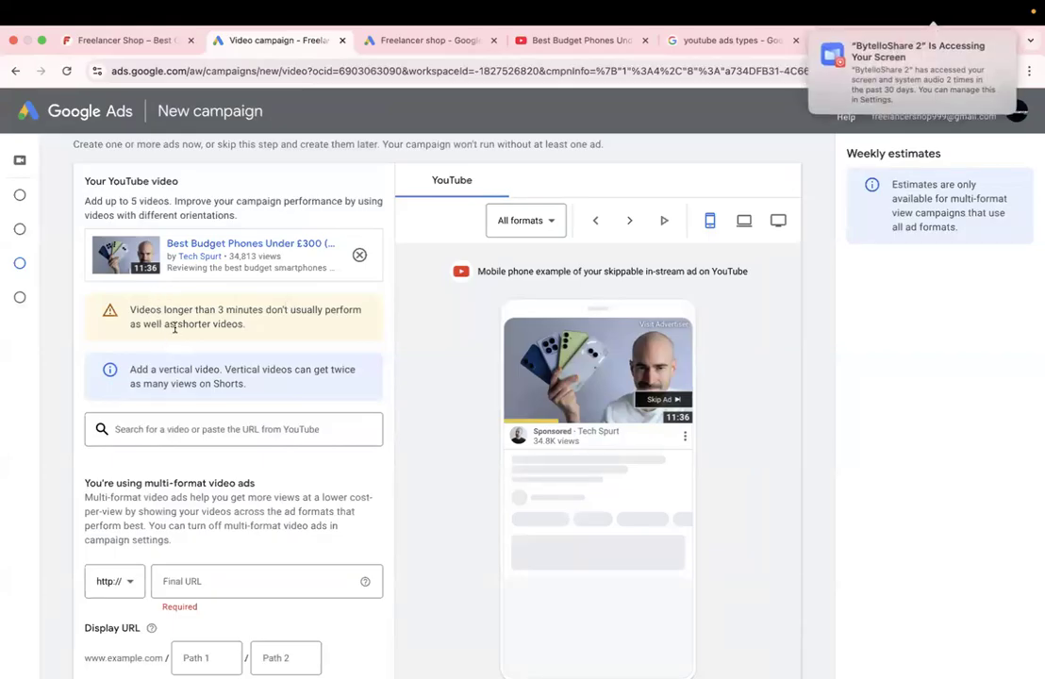
pyautogui.scroll(-2, 177, 364)
pyautogui.scroll(3, 283, 321)
pyautogui.scroll(-2, 462, 274)
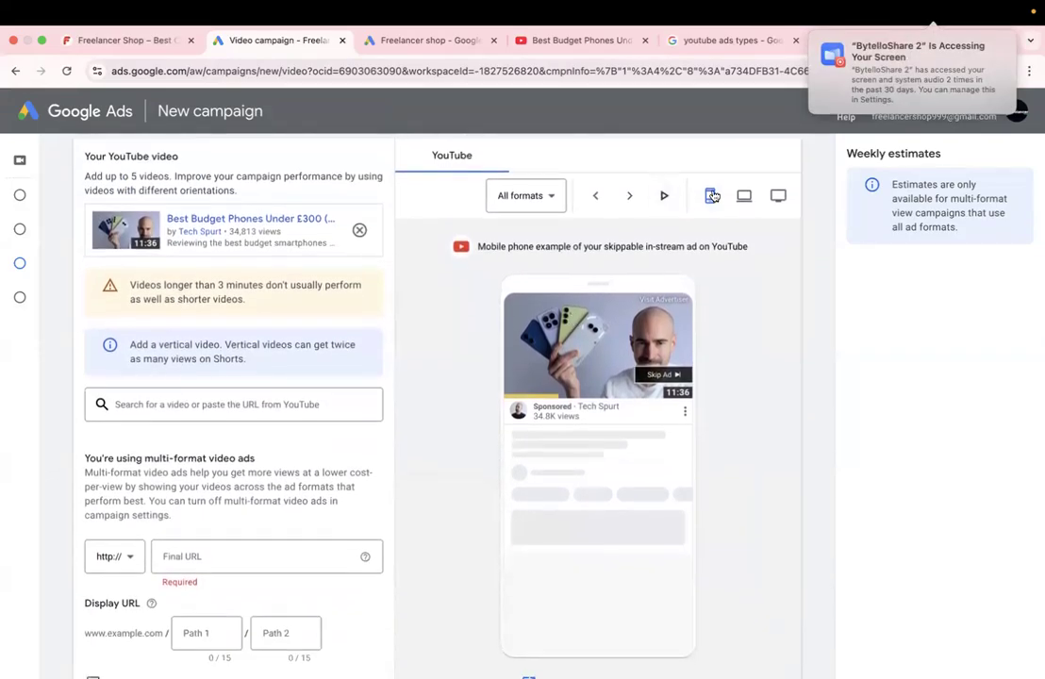
pyautogui.click(741, 197)
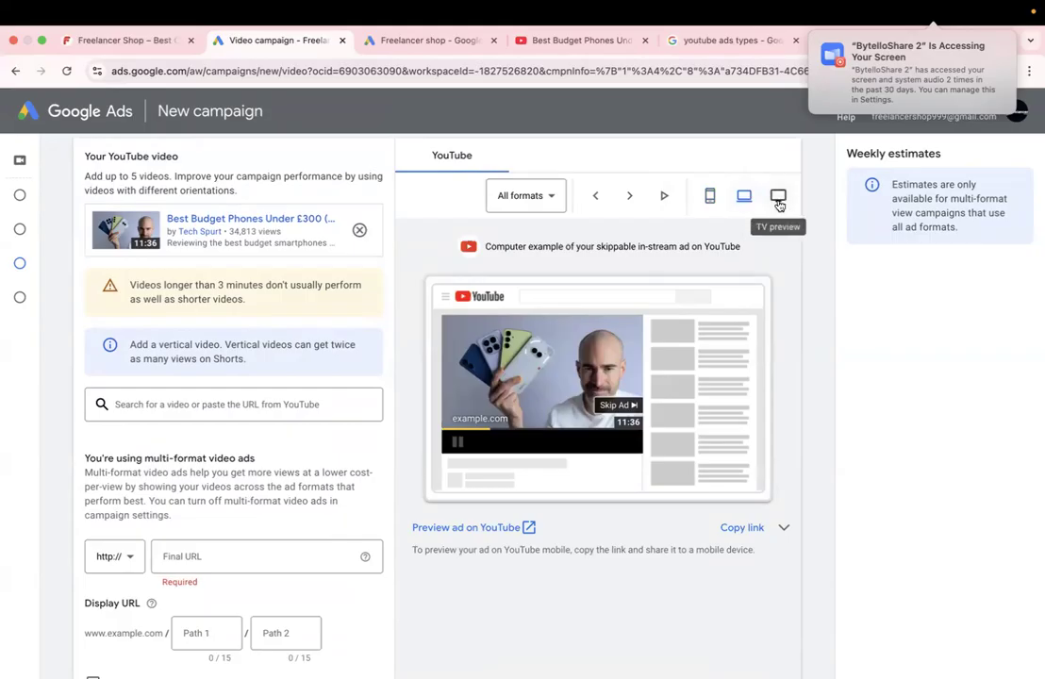
pyautogui.click(778, 196)
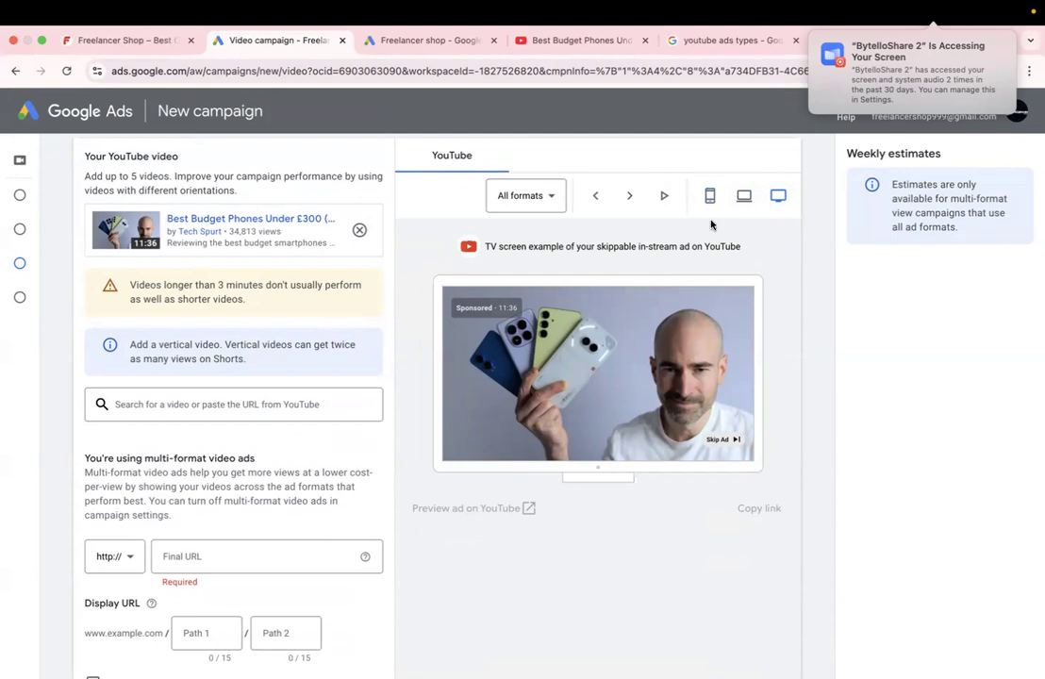
pyautogui.click(739, 197)
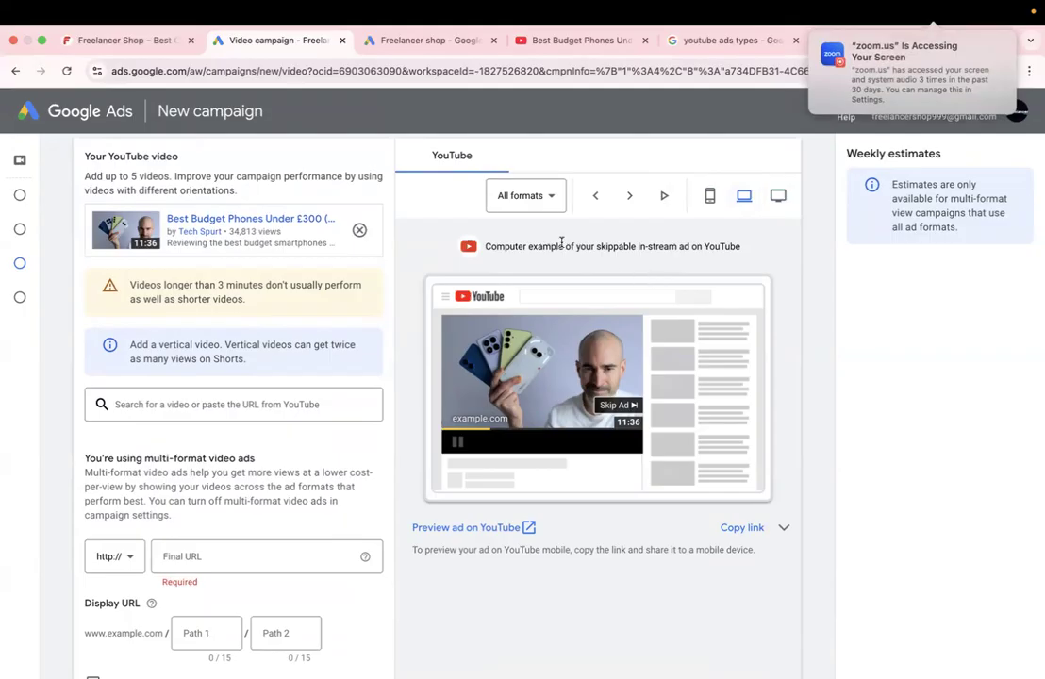
# Step: Preview the skippable in-stream ad as it appears on a mobile phone
pyautogui.click(711, 196)
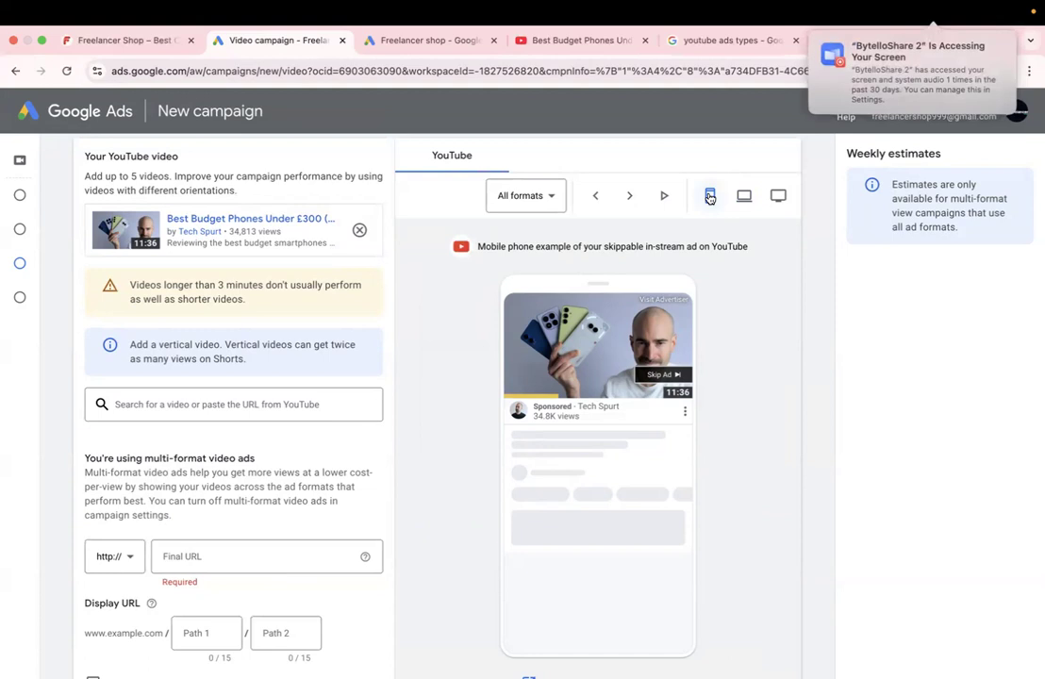
pyautogui.click(710, 196)
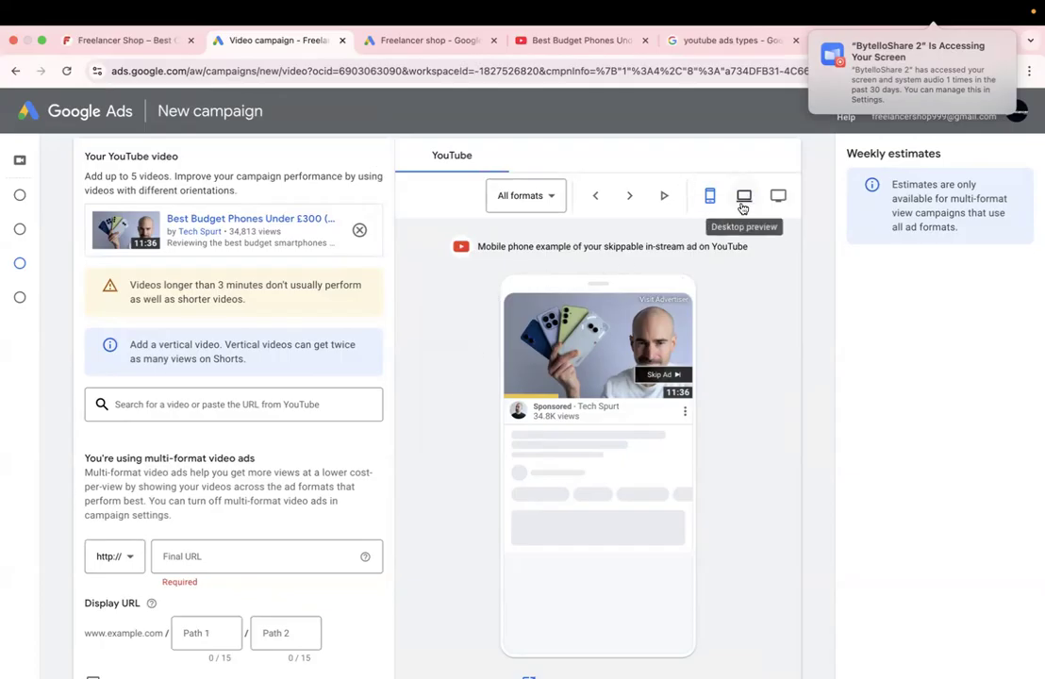
pyautogui.scroll(-3, 212, 405)
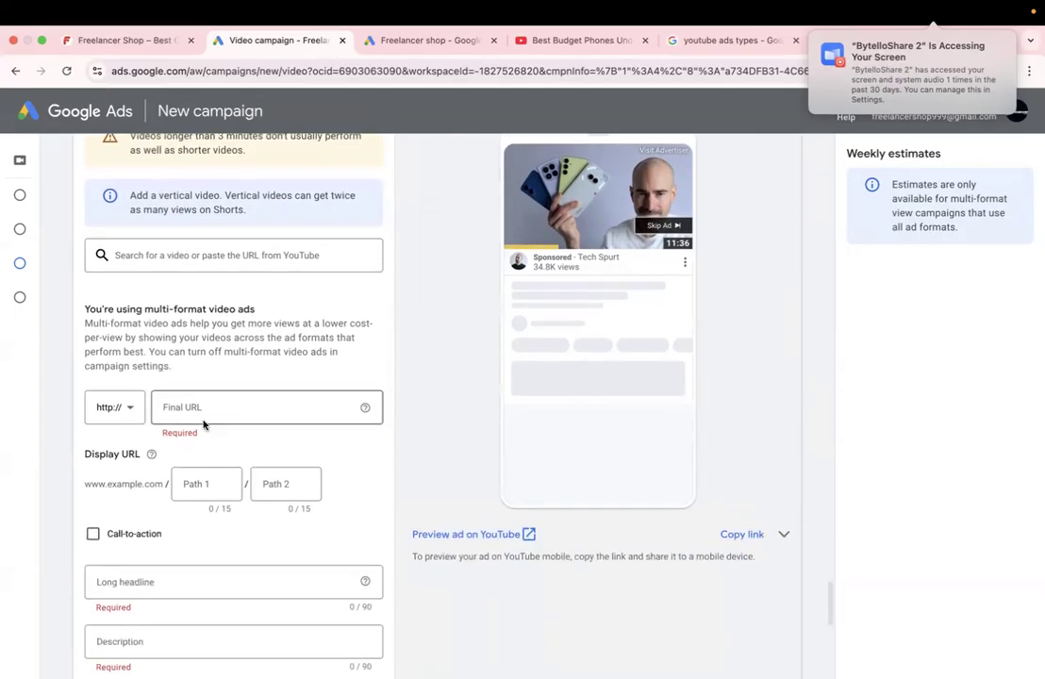
pyautogui.click(190, 409)
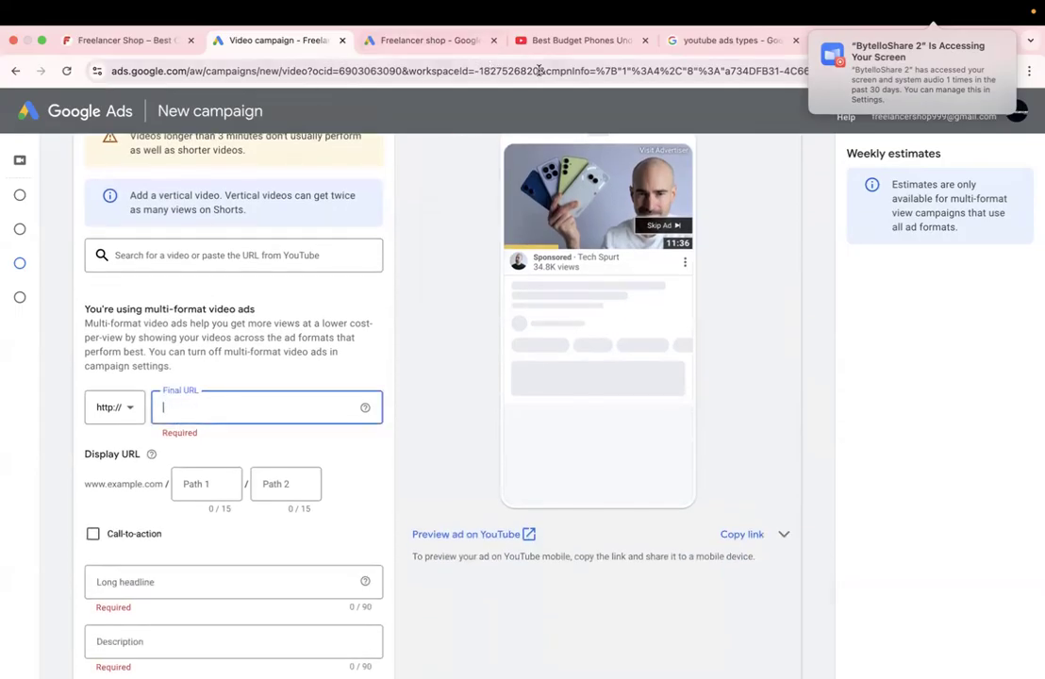
pyautogui.click(120, 39)
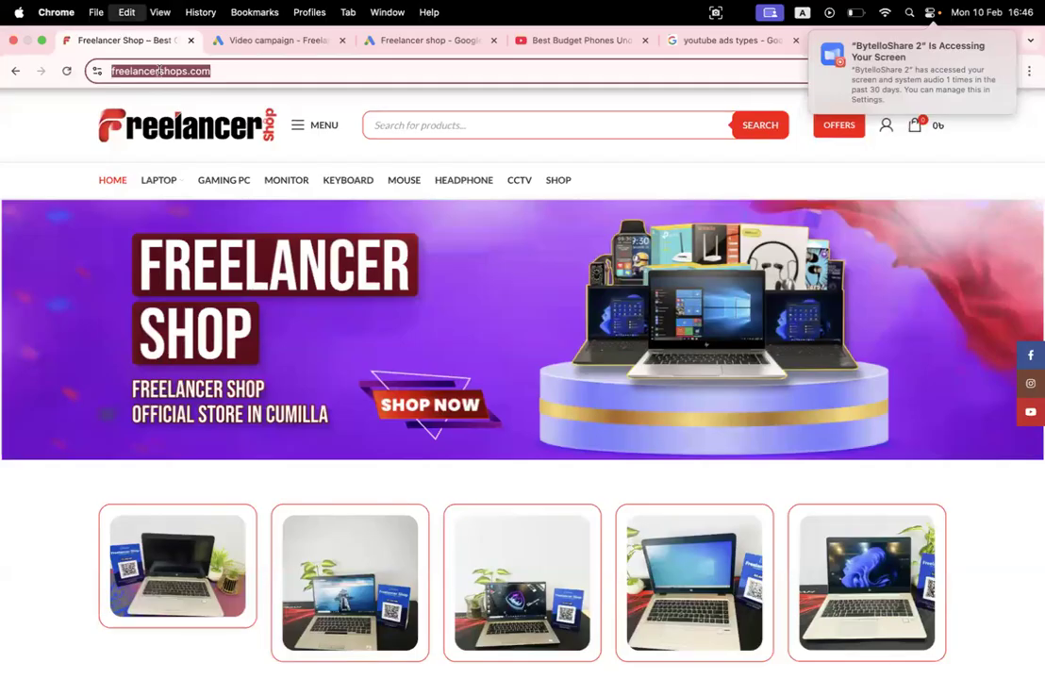
pyautogui.click(684, 41)
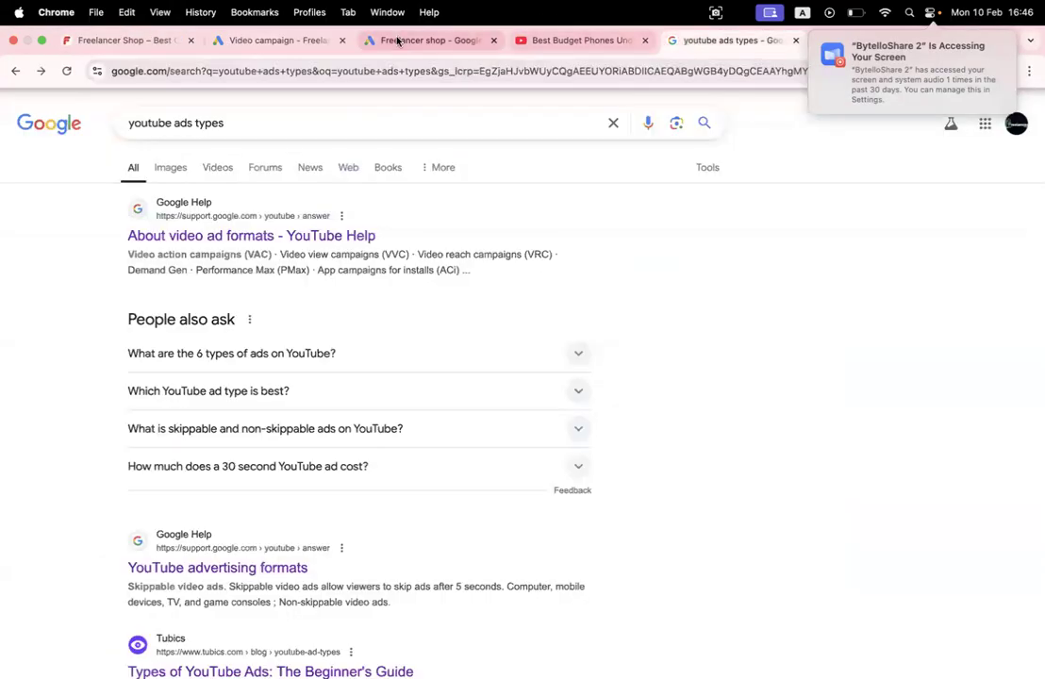
pyautogui.click(408, 40)
pyautogui.click(524, 42)
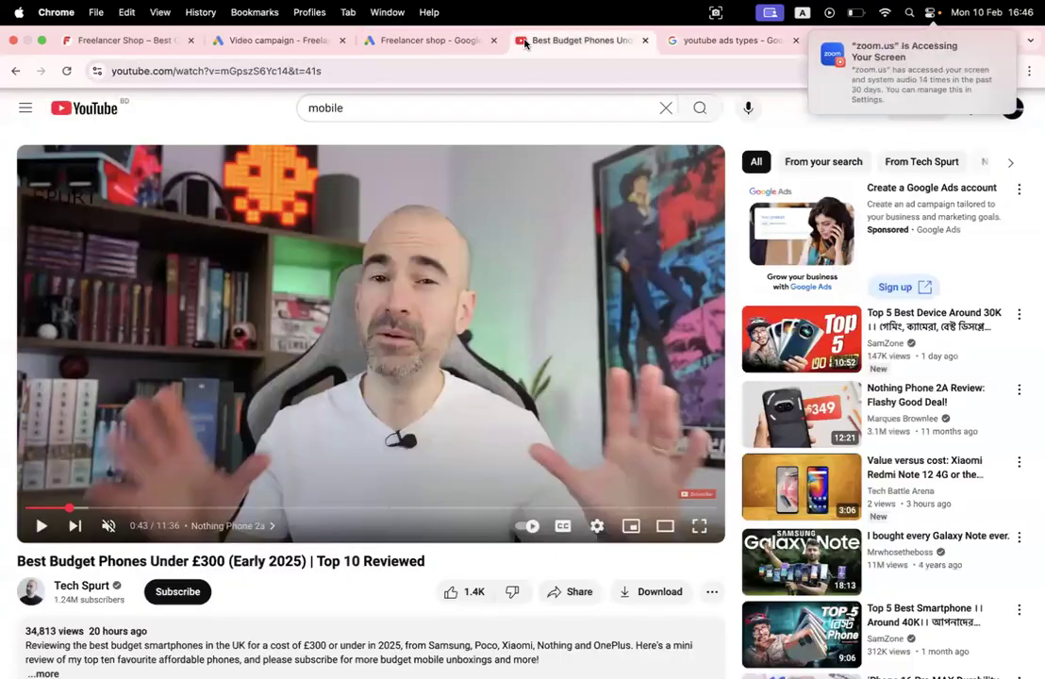
pyautogui.click(298, 40)
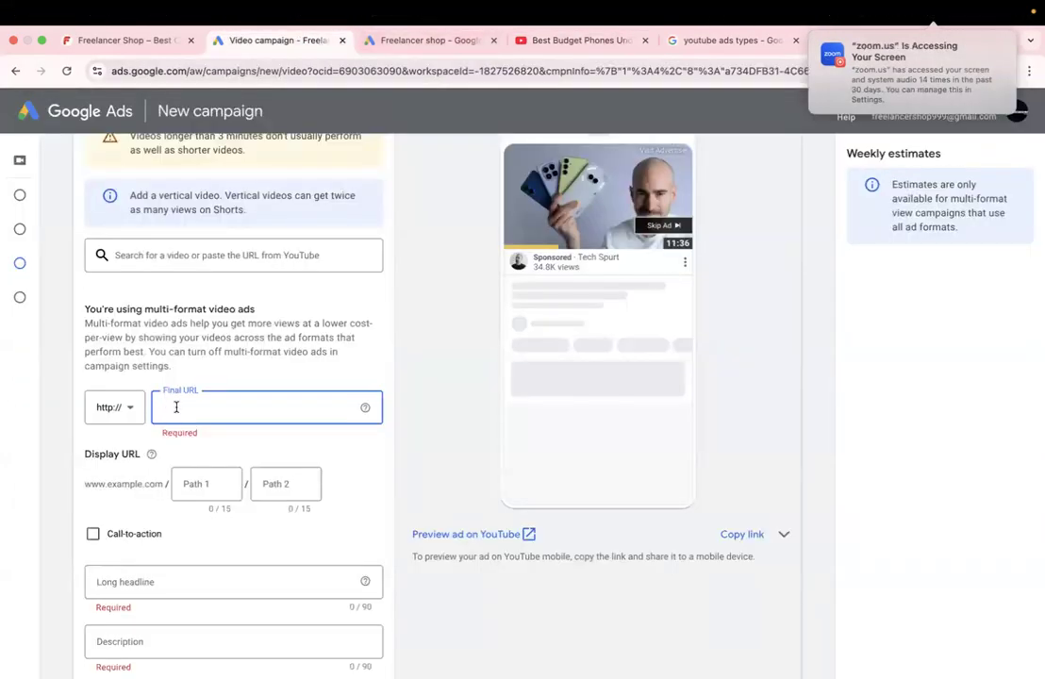
pyautogui.write('freelancershops.com/')
pyautogui.click(407, 439)
pyautogui.scroll(2, 543, 361)
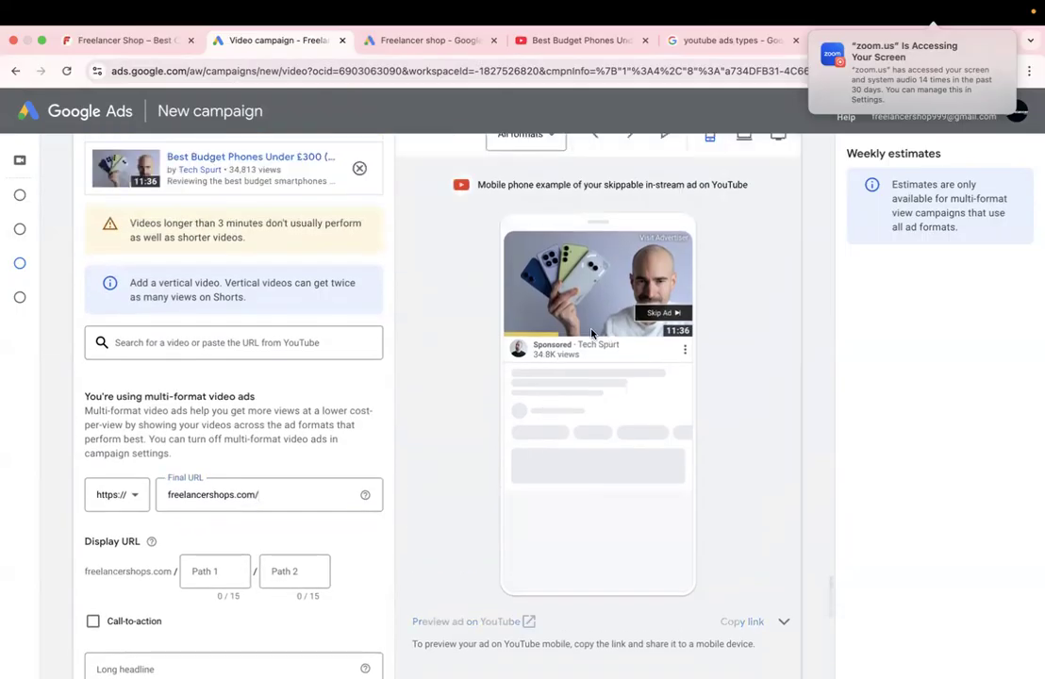
pyautogui.click(744, 135)
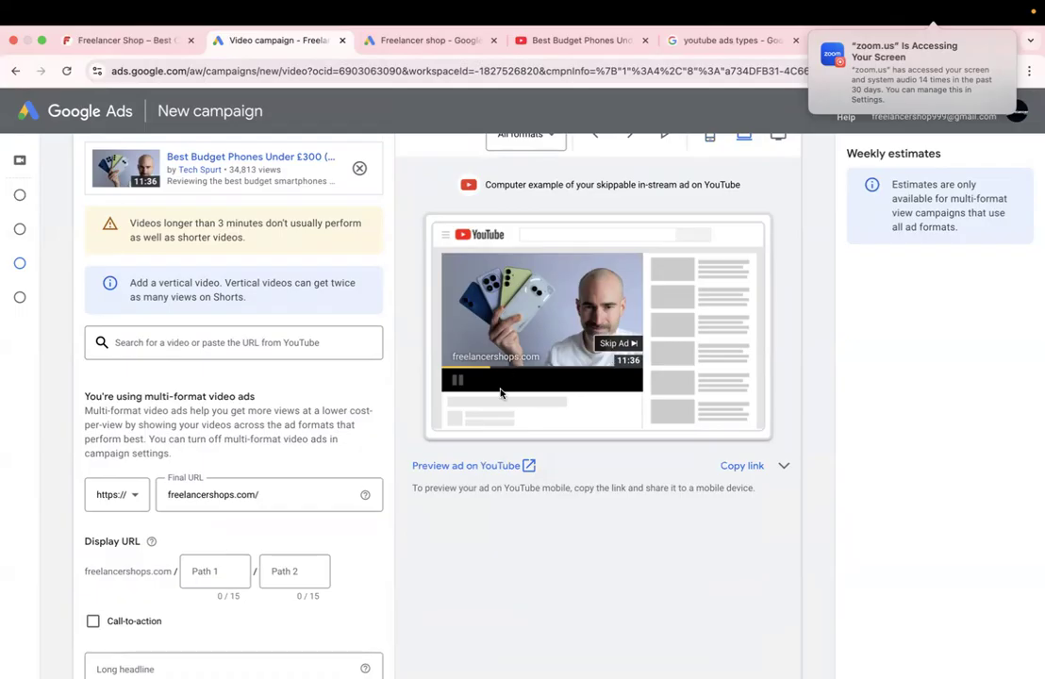
# Step: Enable the ad's call-to-action, set it to "Buy now" and check it in the computer preview
pyautogui.scroll(-3, 273, 432)
pyautogui.click(138, 483)
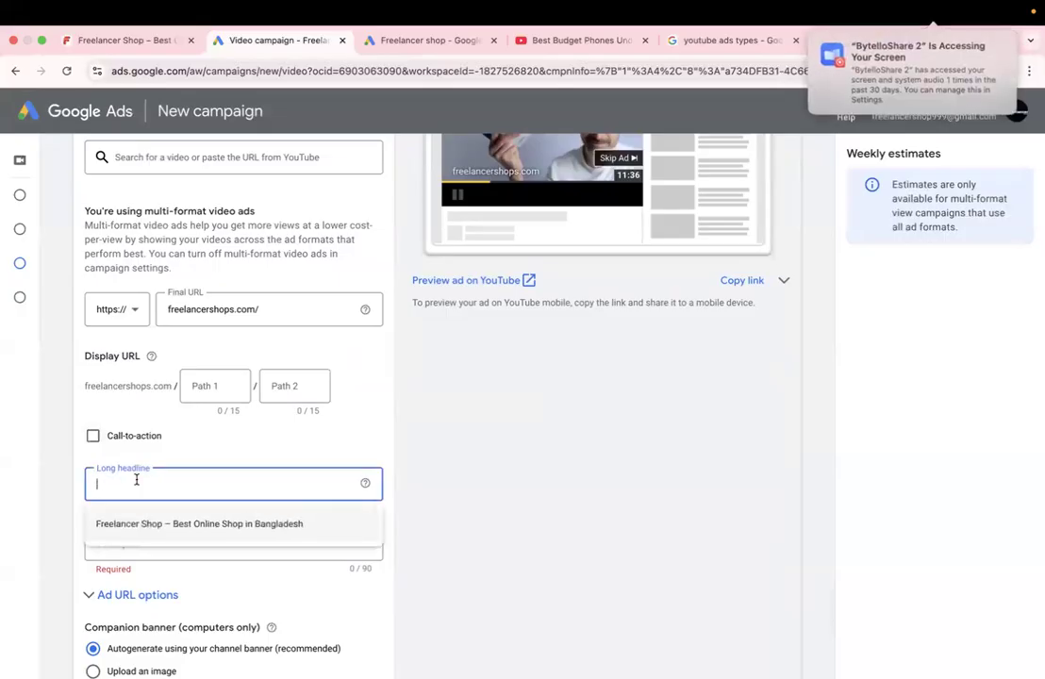
pyautogui.click(93, 436)
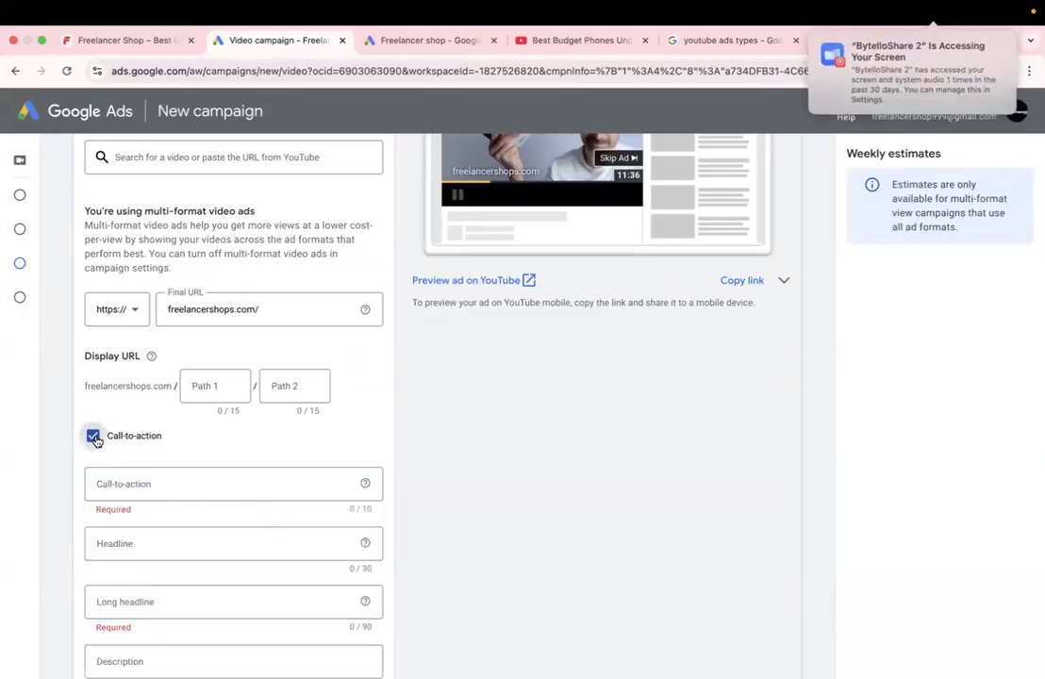
pyautogui.click(116, 483)
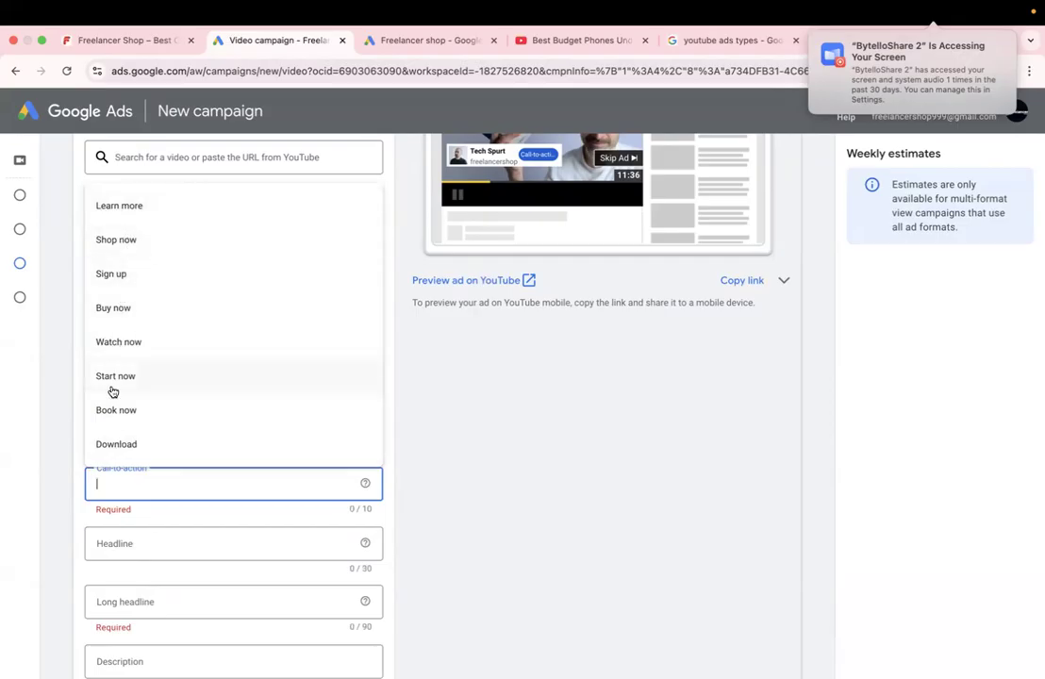
pyautogui.click(113, 308)
pyautogui.scroll(2, 425, 317)
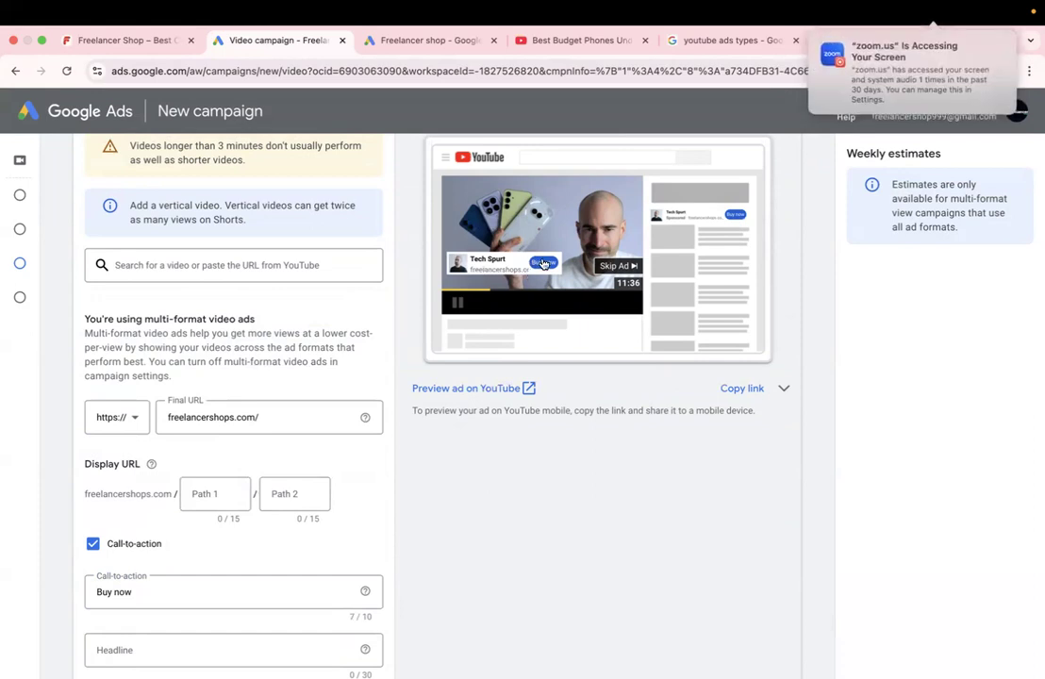
pyautogui.scroll(1, 616, 326)
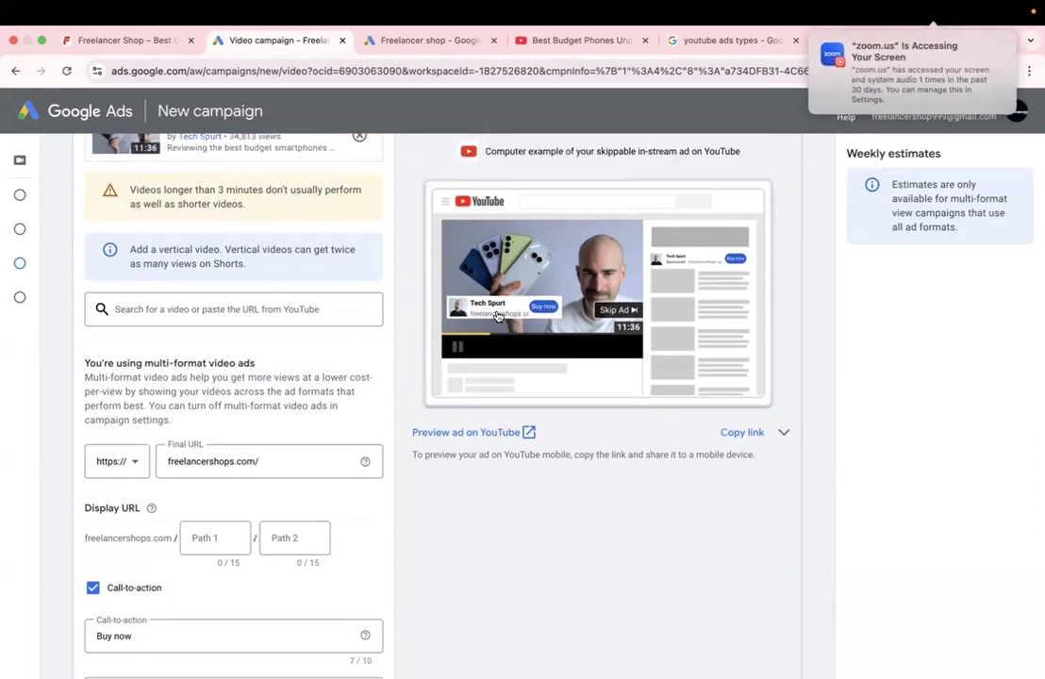
# Step: Set the headline to "Online Shopping in Bangladesh" and the long headline to "Freelancer Shop – Best Online Shop in Bangladesh"
pyautogui.scroll(-3, 203, 368)
pyautogui.scroll(-4, 203, 368)
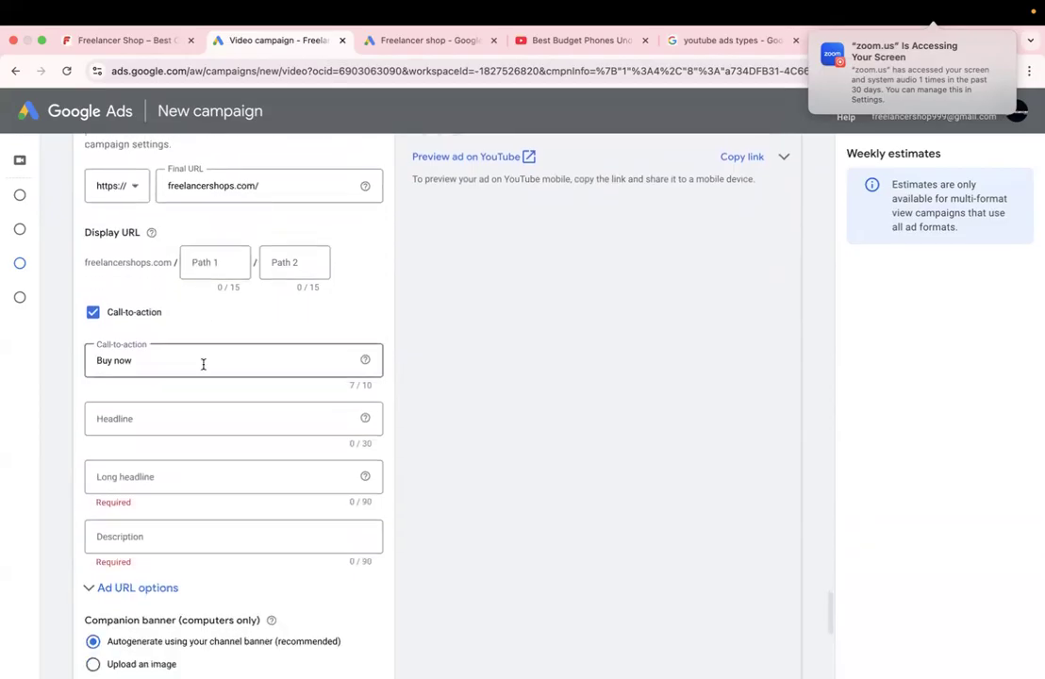
pyautogui.click(109, 420)
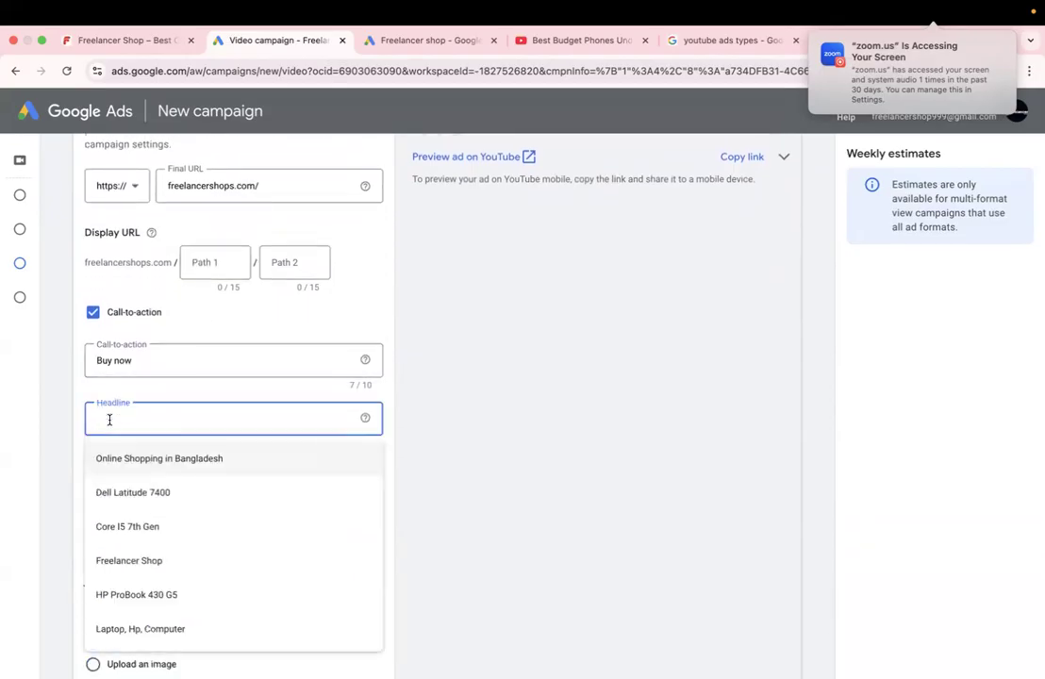
pyautogui.click(138, 466)
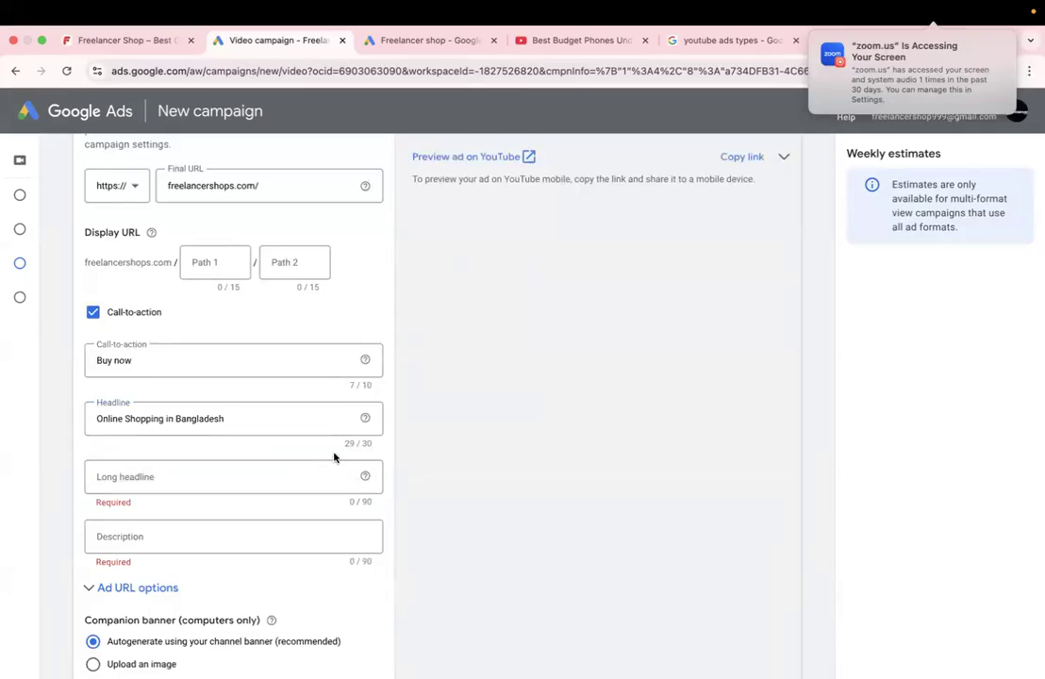
pyautogui.click(143, 476)
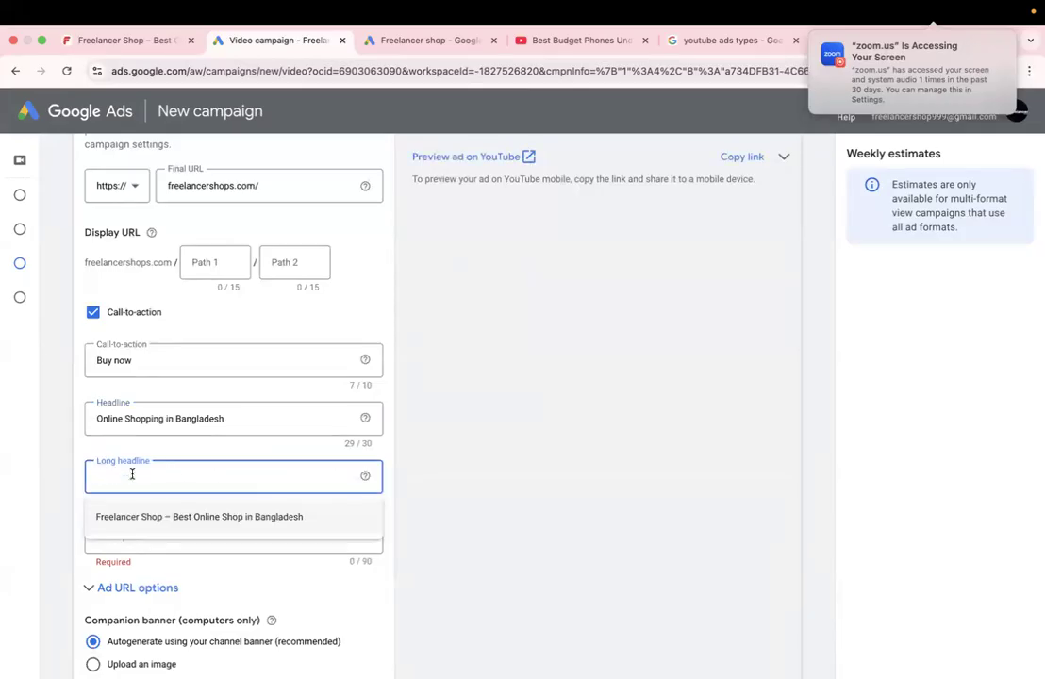
pyautogui.click(173, 518)
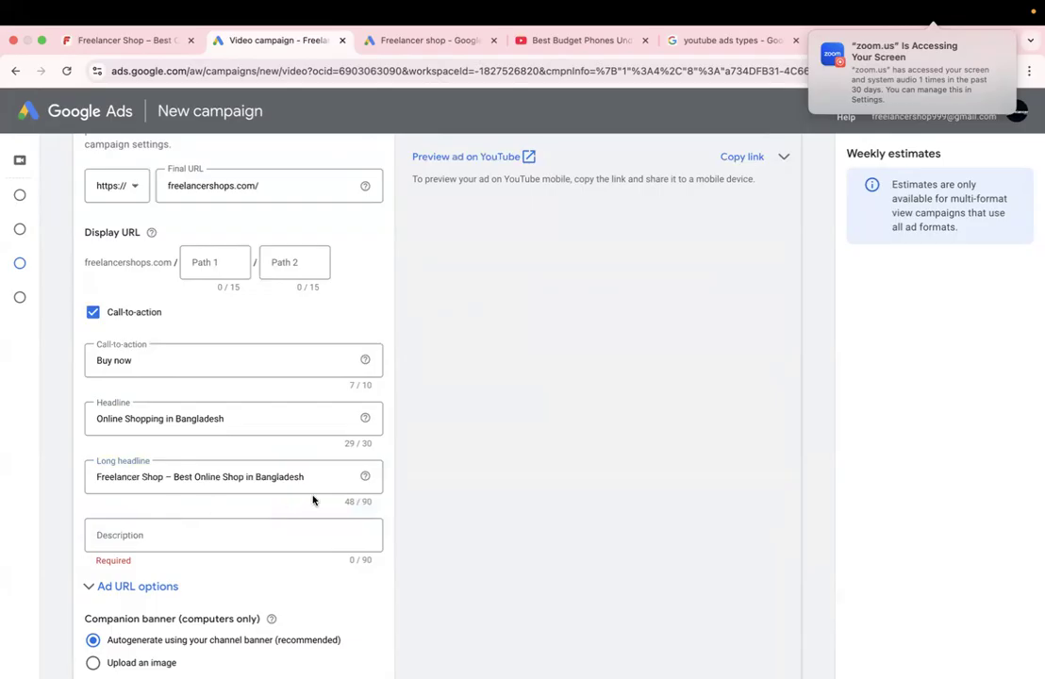
# Step: Set the ad's description to the suggested "6th Gen Intel Core I5 Processor. Laptop, Hp, Computer" and review it
pyautogui.scroll(-2, 228, 470)
pyautogui.click(139, 441)
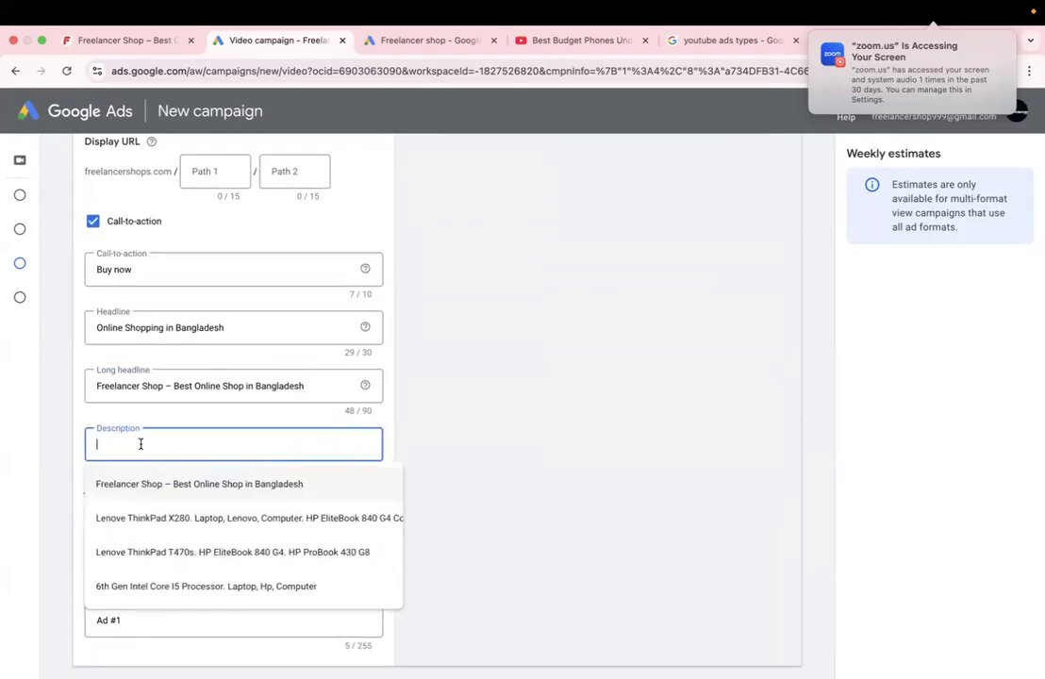
pyautogui.click(157, 587)
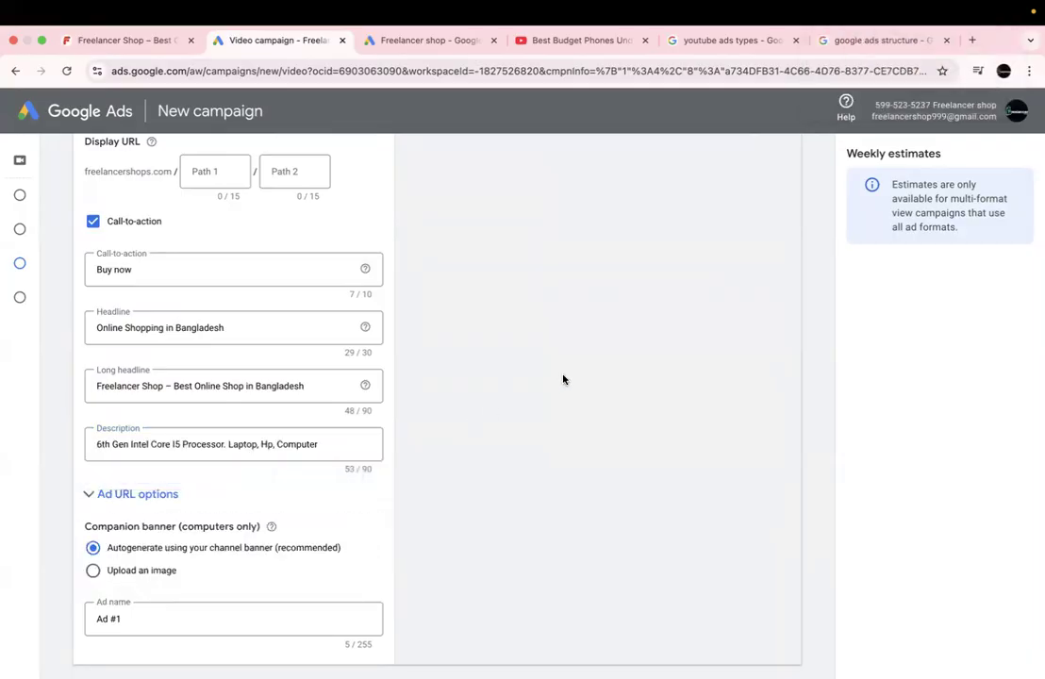
pyautogui.scroll(4, 564, 379)
pyautogui.scroll(-7, 564, 379)
pyautogui.scroll(1, 238, 288)
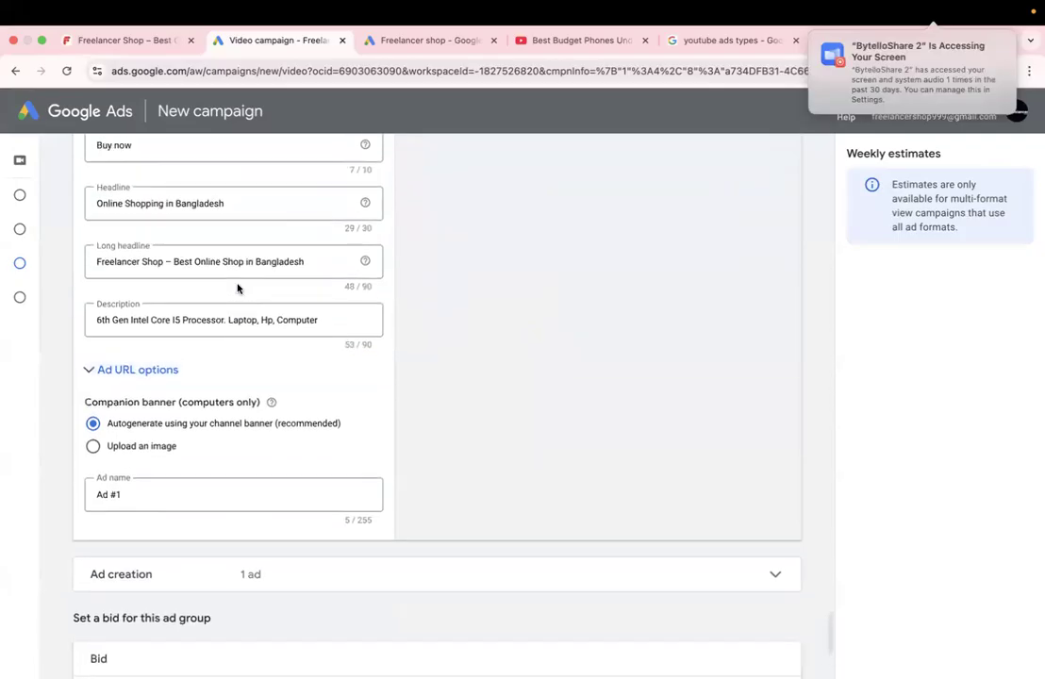
pyautogui.tripleClick(144, 317)
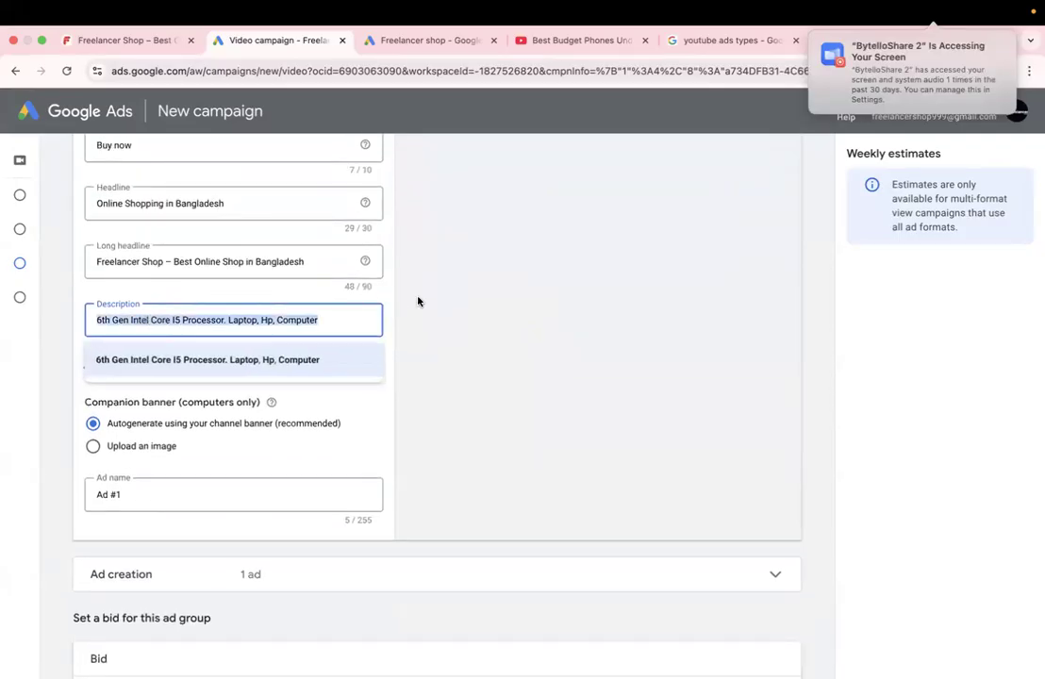
pyautogui.click(518, 287)
# Step: Expand the ad group's placement targeting, browse to YouTube channels and make the placement search field active
pyautogui.scroll(6, 332, 356)
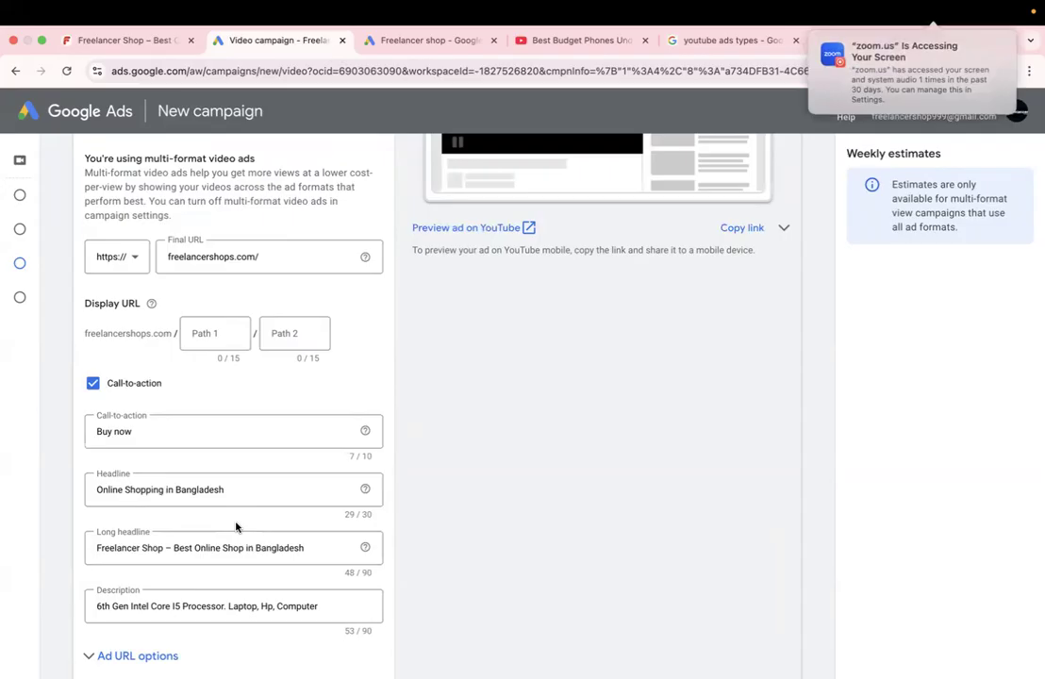
pyautogui.scroll(10, 235, 528)
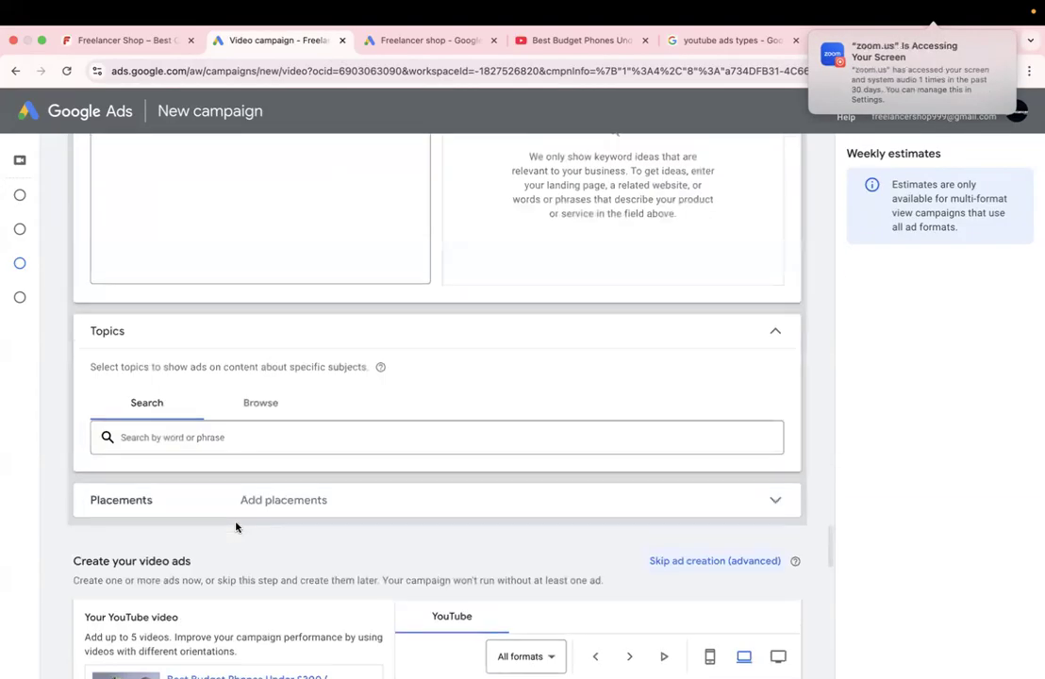
pyautogui.scroll(-1, 239, 528)
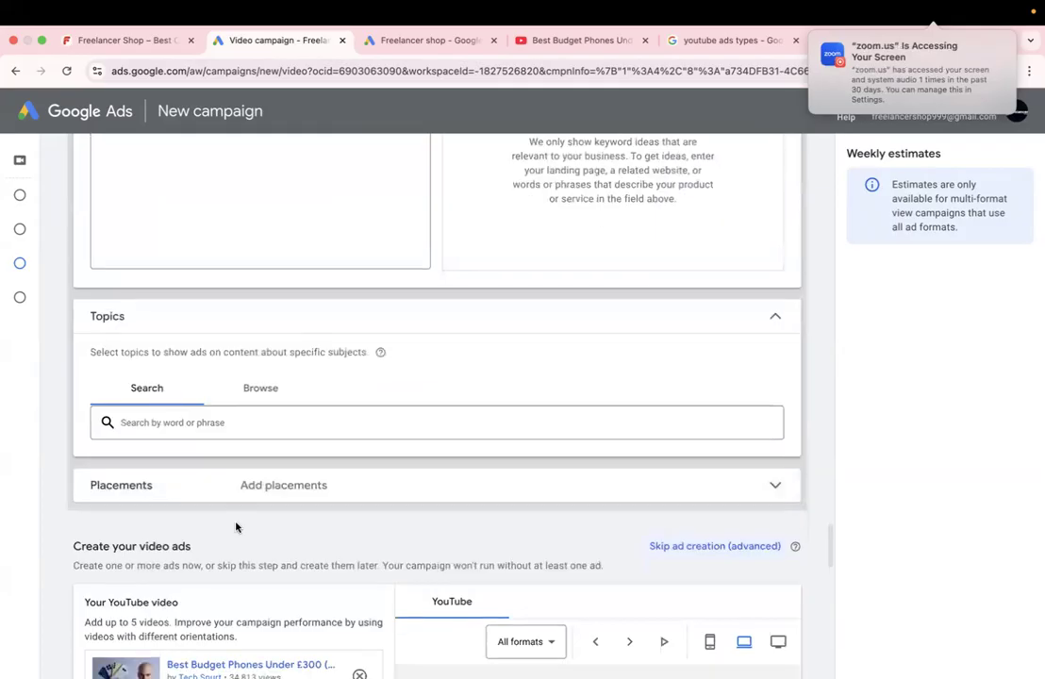
pyautogui.click(350, 493)
pyautogui.scroll(-5, 218, 499)
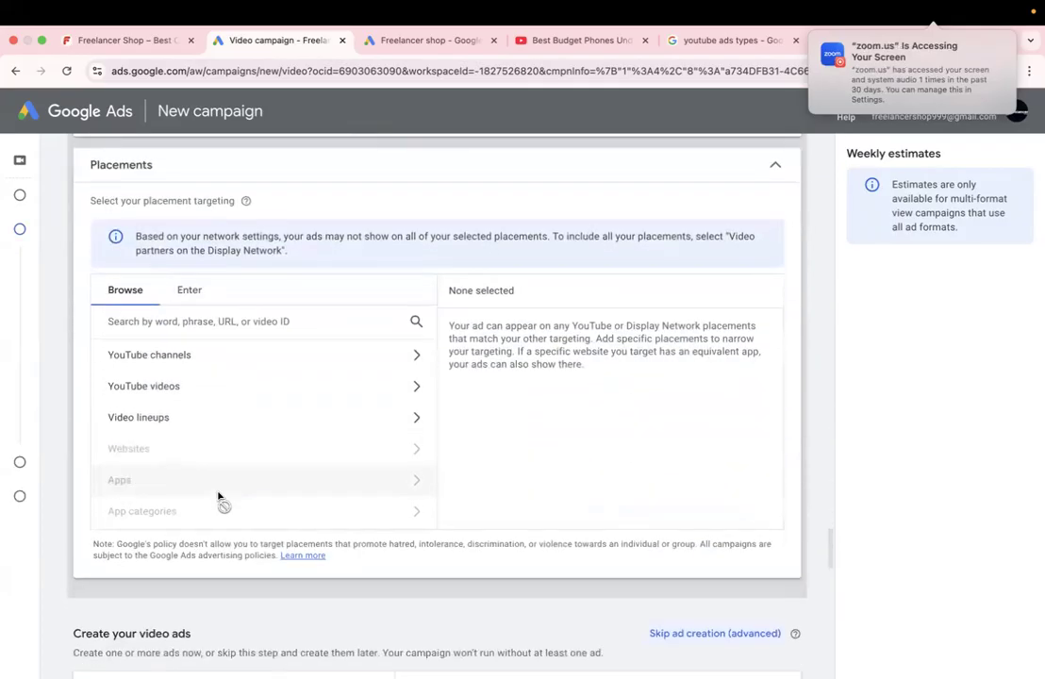
pyautogui.click(143, 358)
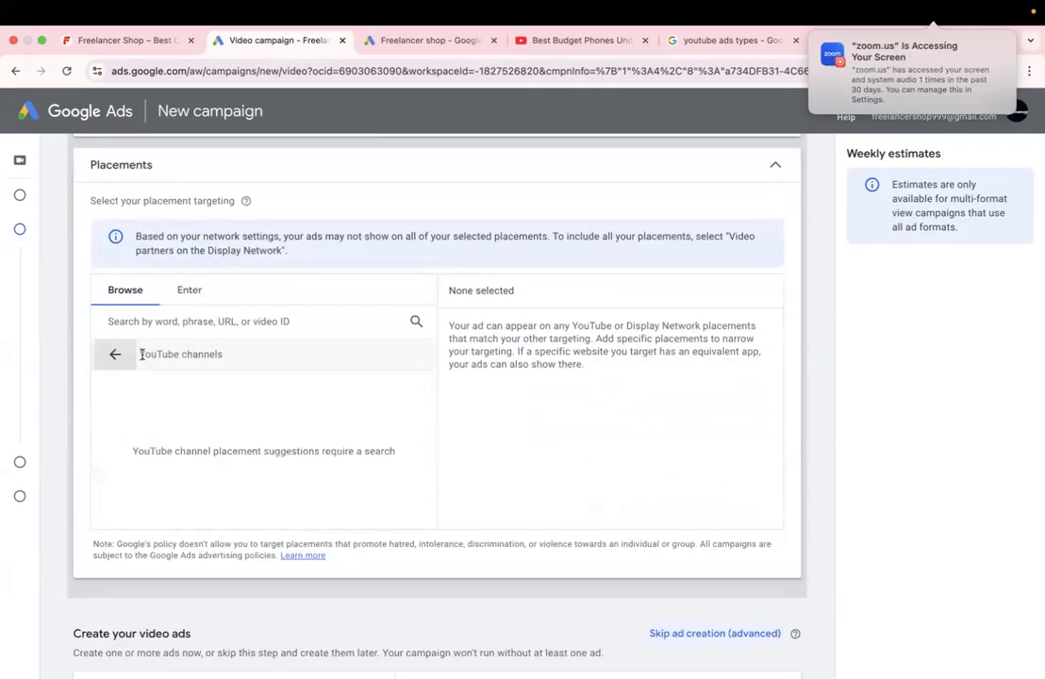
pyautogui.click(159, 323)
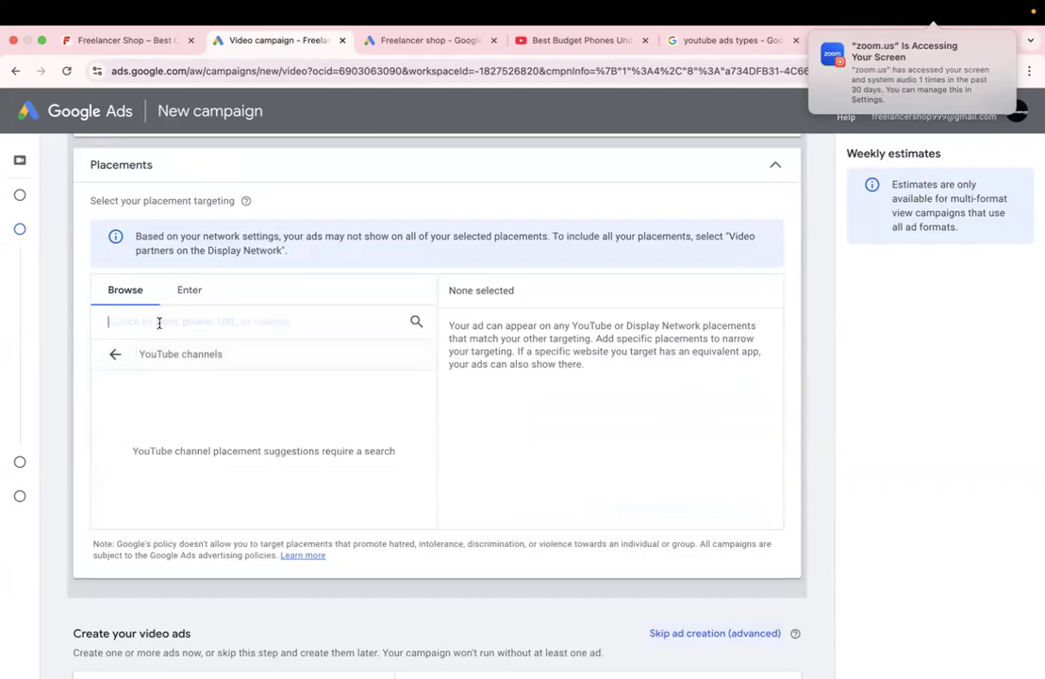
# Step: Open the Tech Spurt channel on YouTube, copy its URL and return to the placement targeting in the Google Ads campaign
pyautogui.click(557, 40)
pyautogui.click(81, 586)
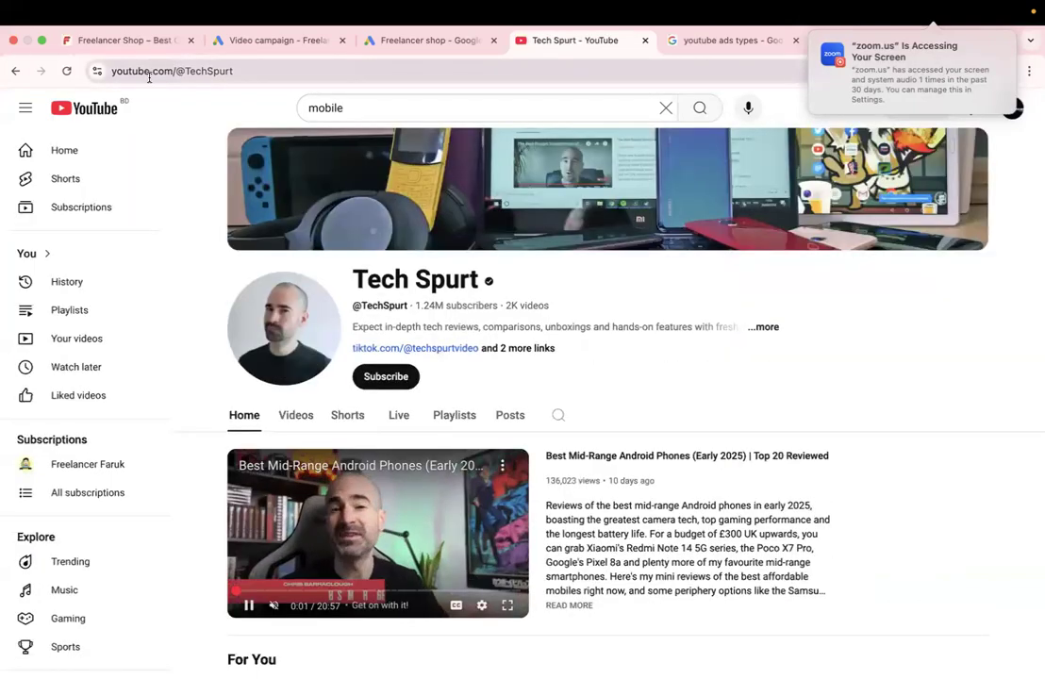
pyautogui.click(149, 75)
pyautogui.hotkey('ctrl', 'c')
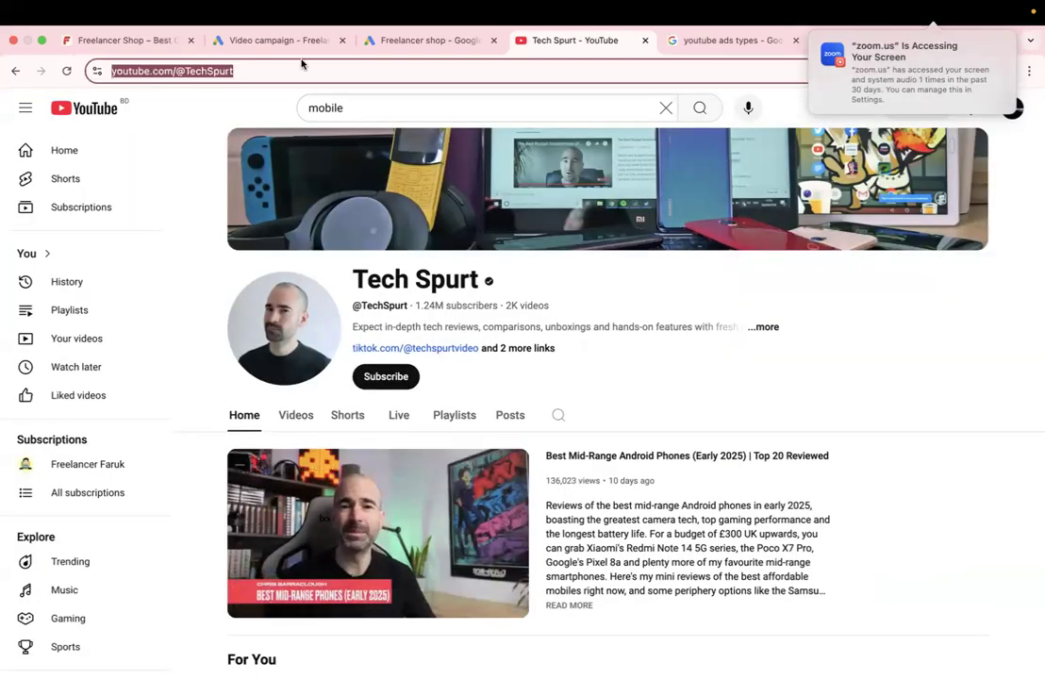
pyautogui.click(248, 607)
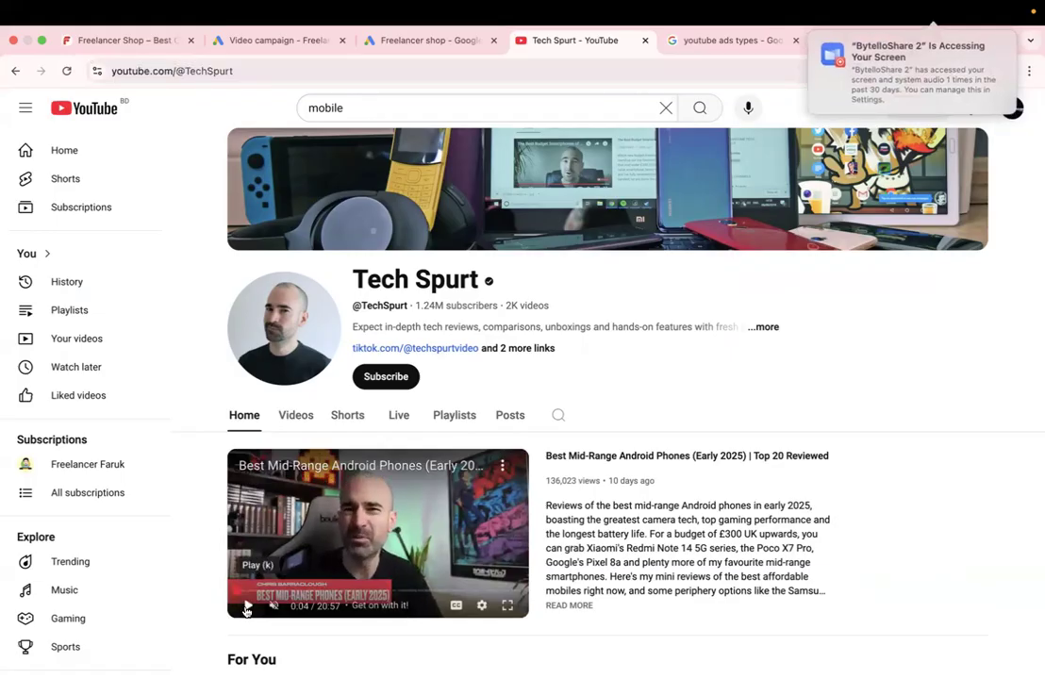
pyautogui.click(430, 44)
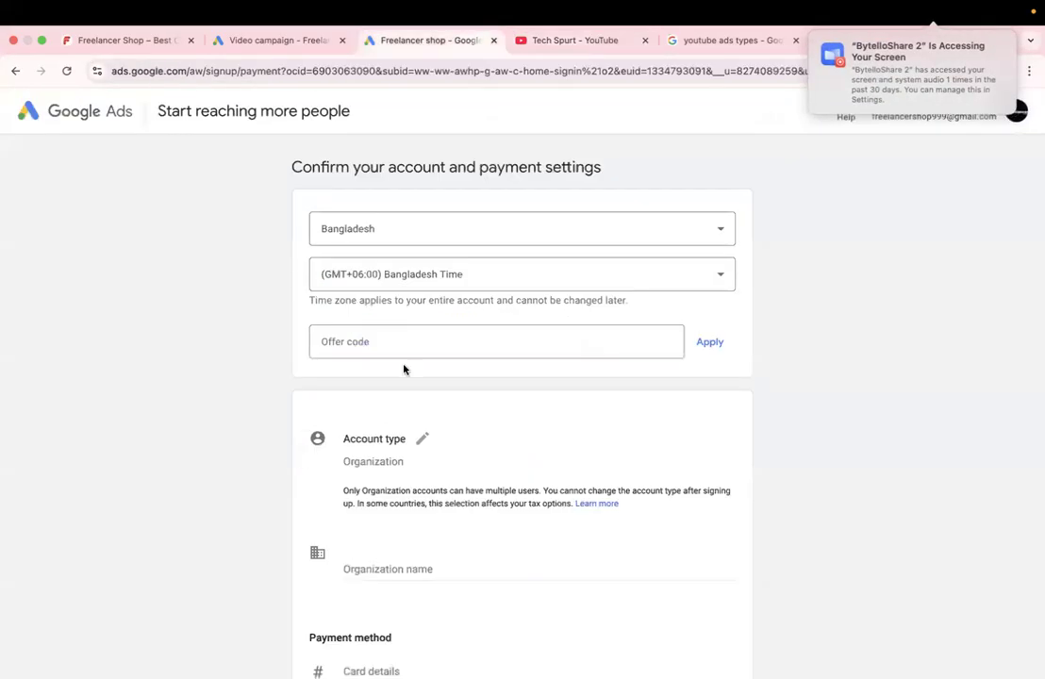
pyautogui.click(256, 42)
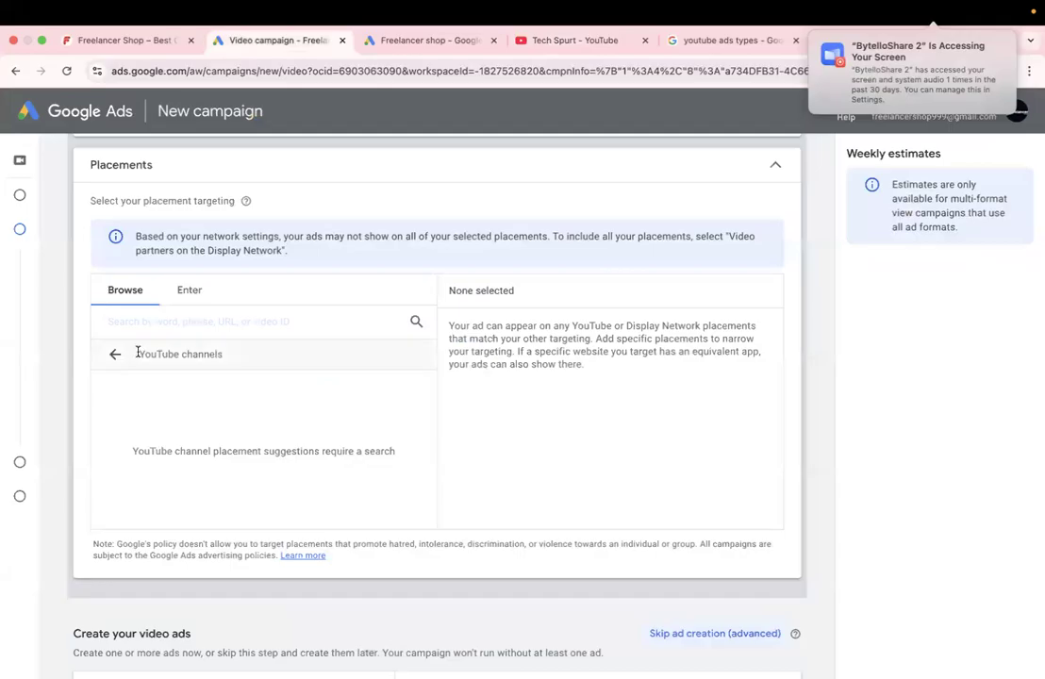
# Step: Find the YouTube channel by its copied URL in the placement search, select Tech Spurt as a placement and clear the search
pyautogui.click(137, 322)
pyautogui.hotkey('ctrl', 'v')
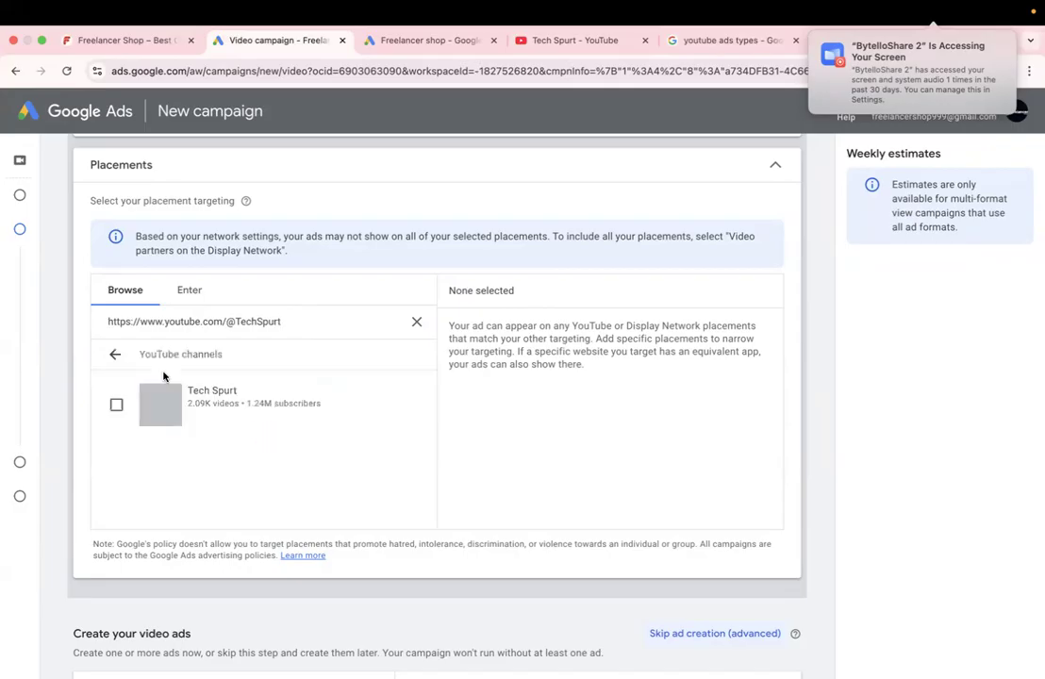
pyautogui.click(116, 405)
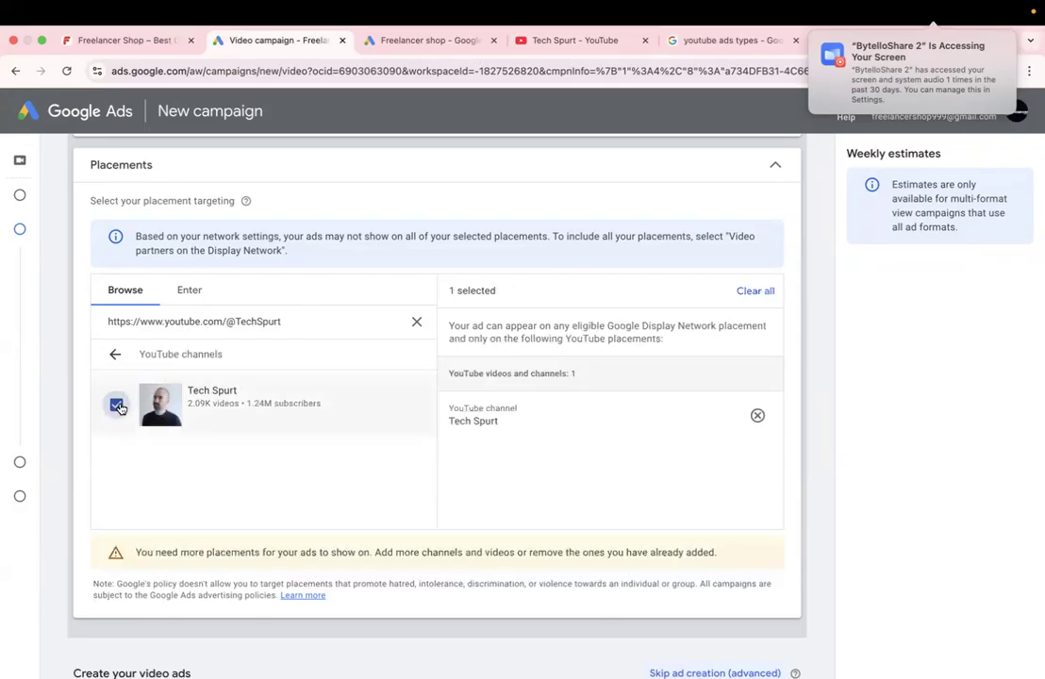
pyautogui.click(416, 322)
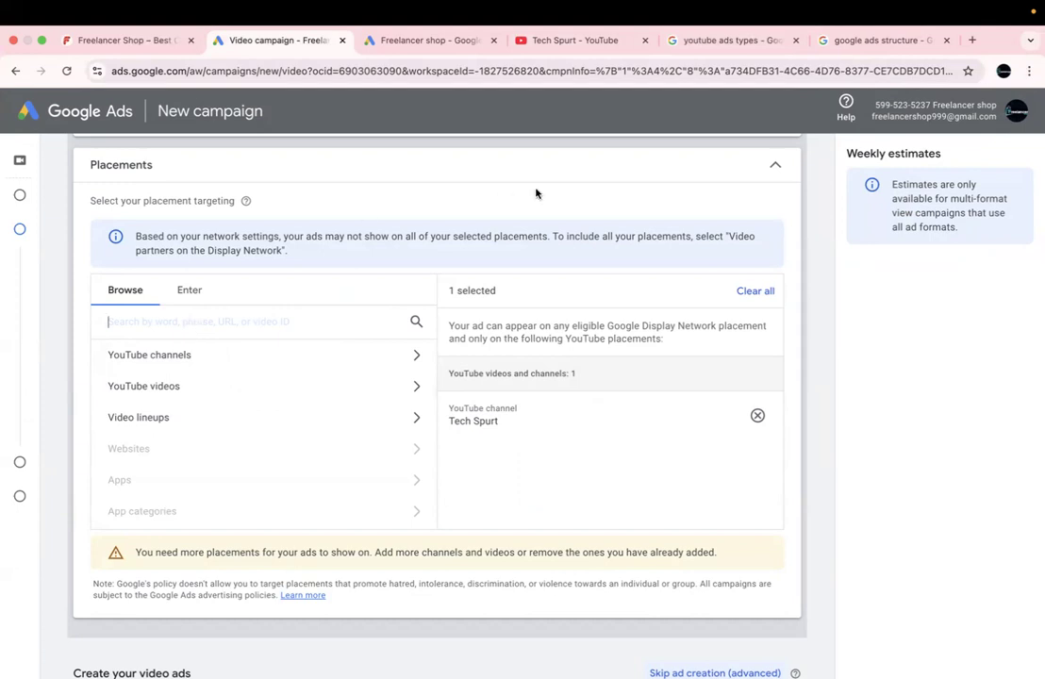
# Step: Remove all selected placements from the ad group and collapse the placement targeting section
pyautogui.click(754, 290)
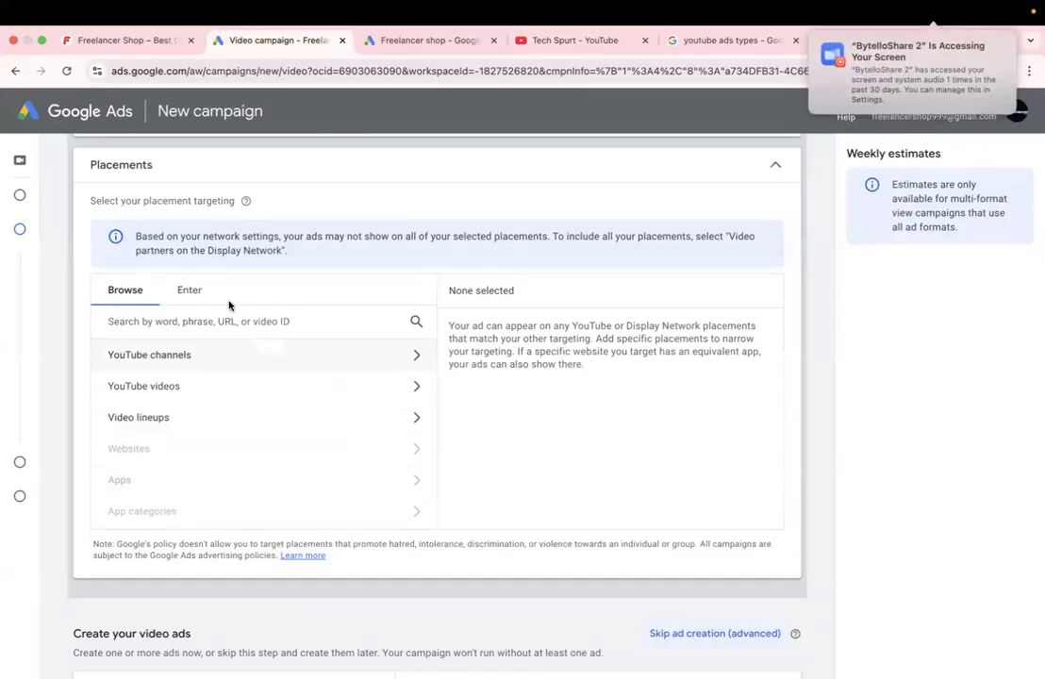
pyautogui.click(778, 165)
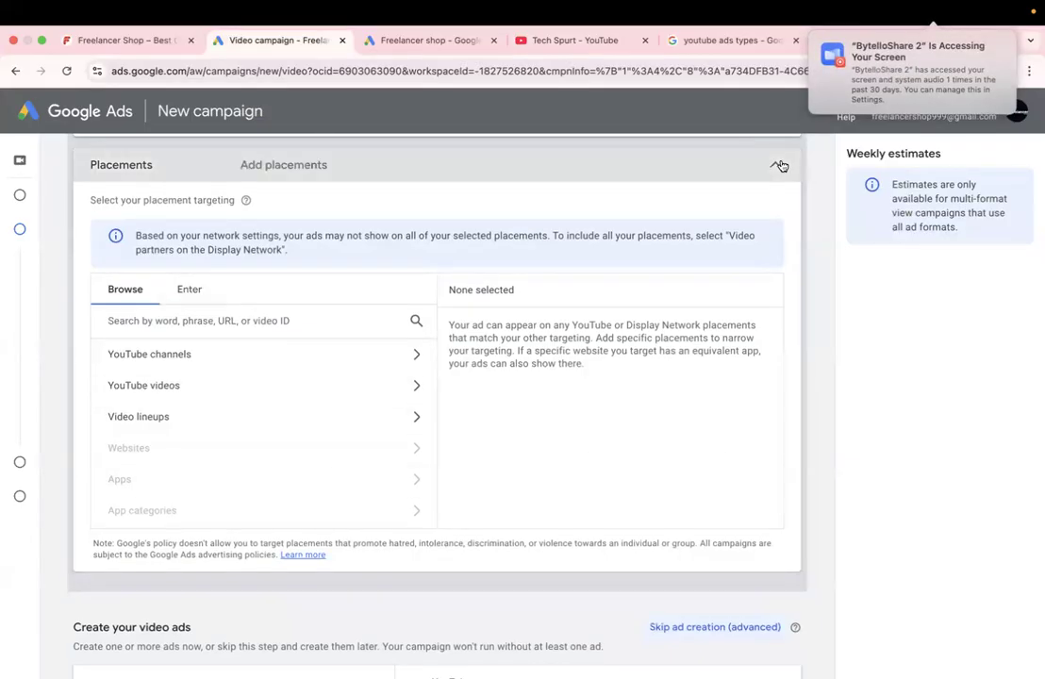
# Step: Review the video ad's setup from the chosen video down to the ad name and expand the ad creation section
pyautogui.scroll(-2, 299, 396)
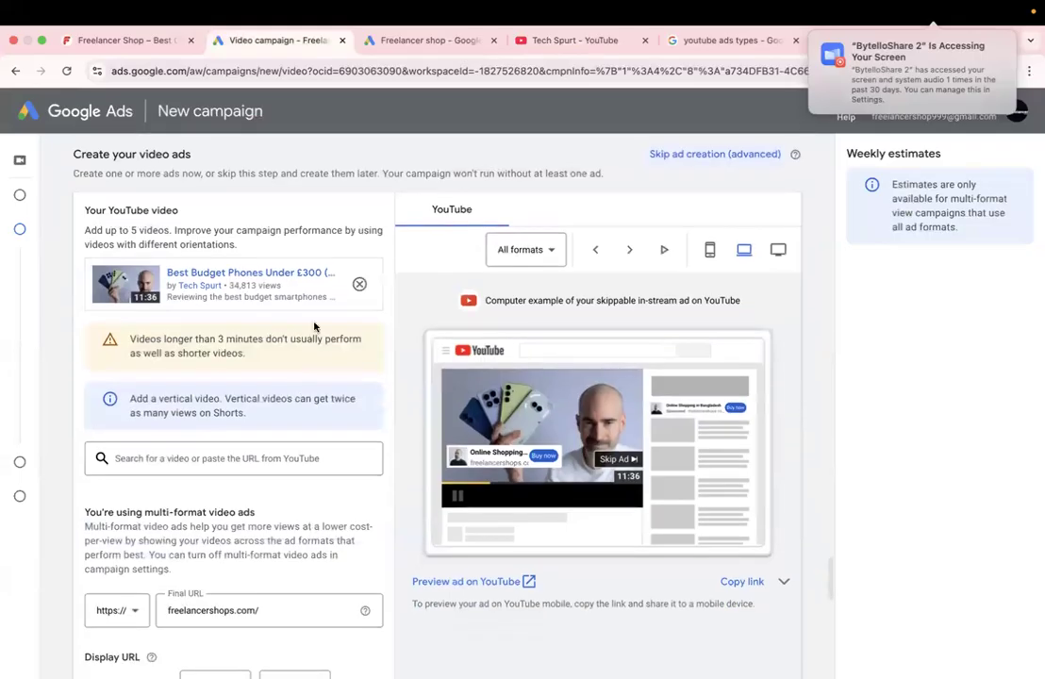
pyautogui.scroll(2, 283, 326)
pyautogui.scroll(-4, 243, 309)
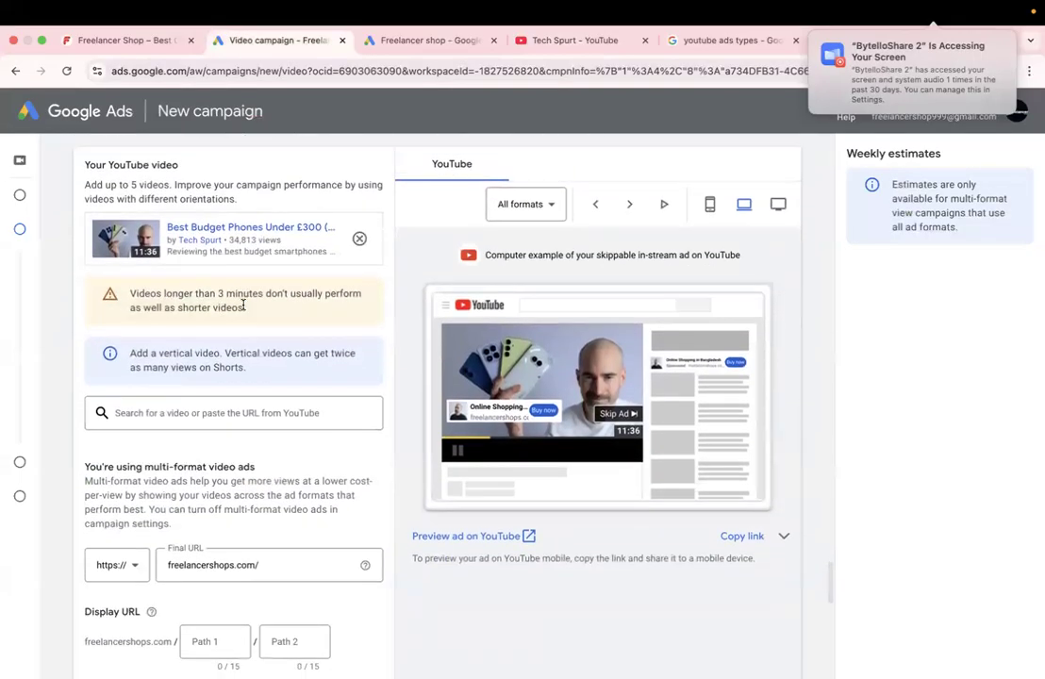
pyautogui.scroll(-10, 243, 309)
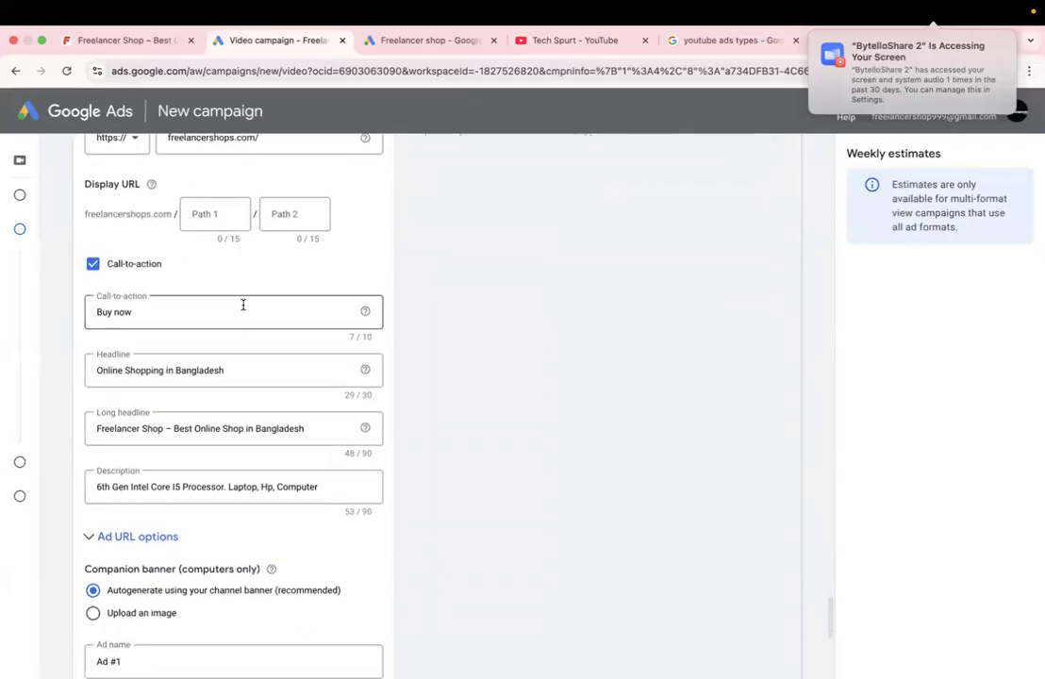
pyautogui.scroll(11, 268, 401)
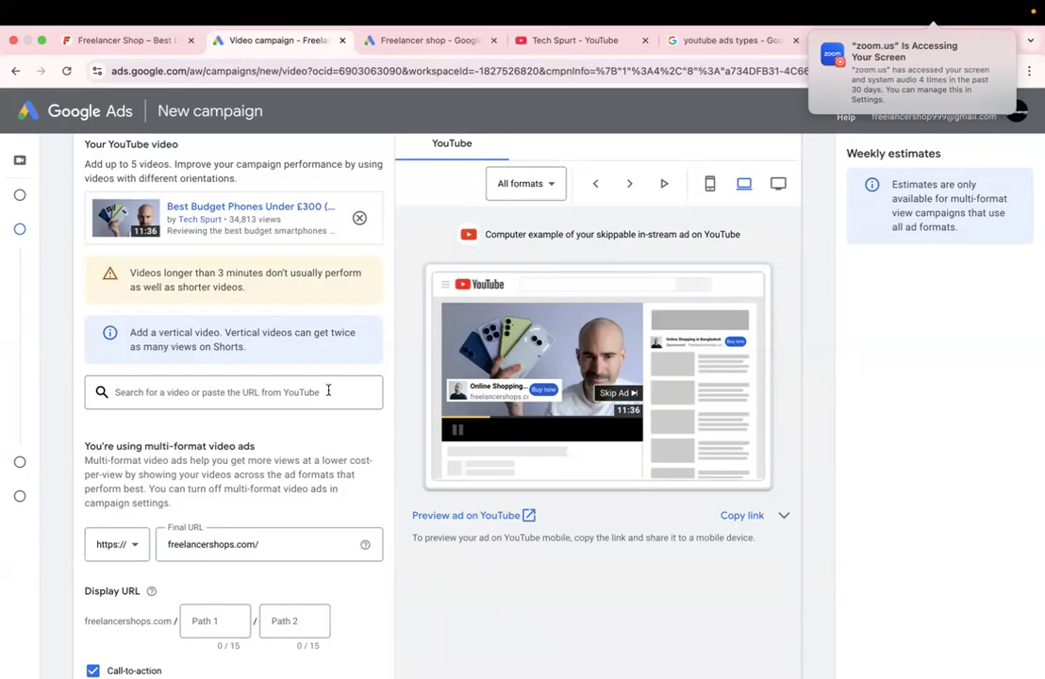
pyautogui.scroll(-4, 227, 500)
pyautogui.scroll(-4, 228, 503)
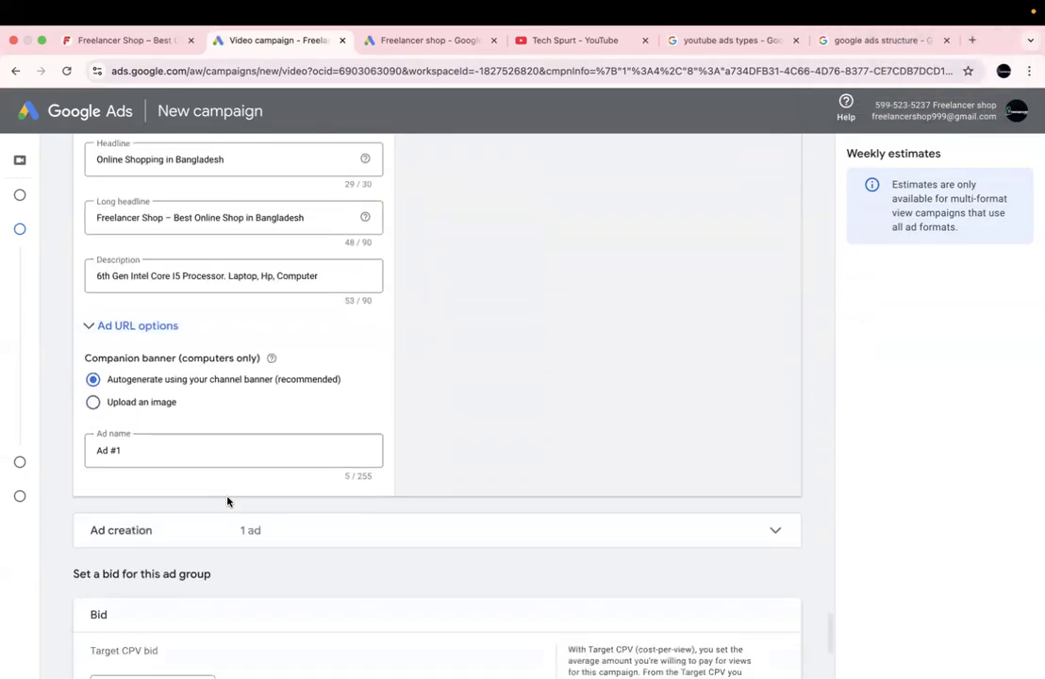
pyautogui.click(368, 408)
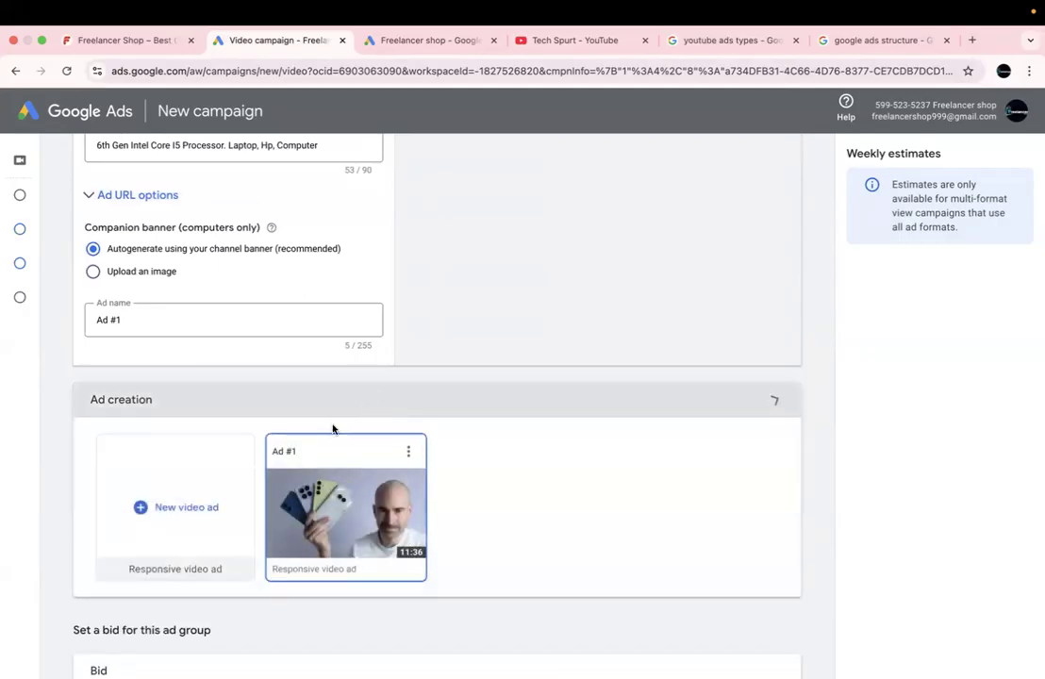
# Step: Read the Target CPV explanation and set the ad group's target CPV bid to $0.01
pyautogui.scroll(-5, 290, 445)
pyautogui.click(148, 425)
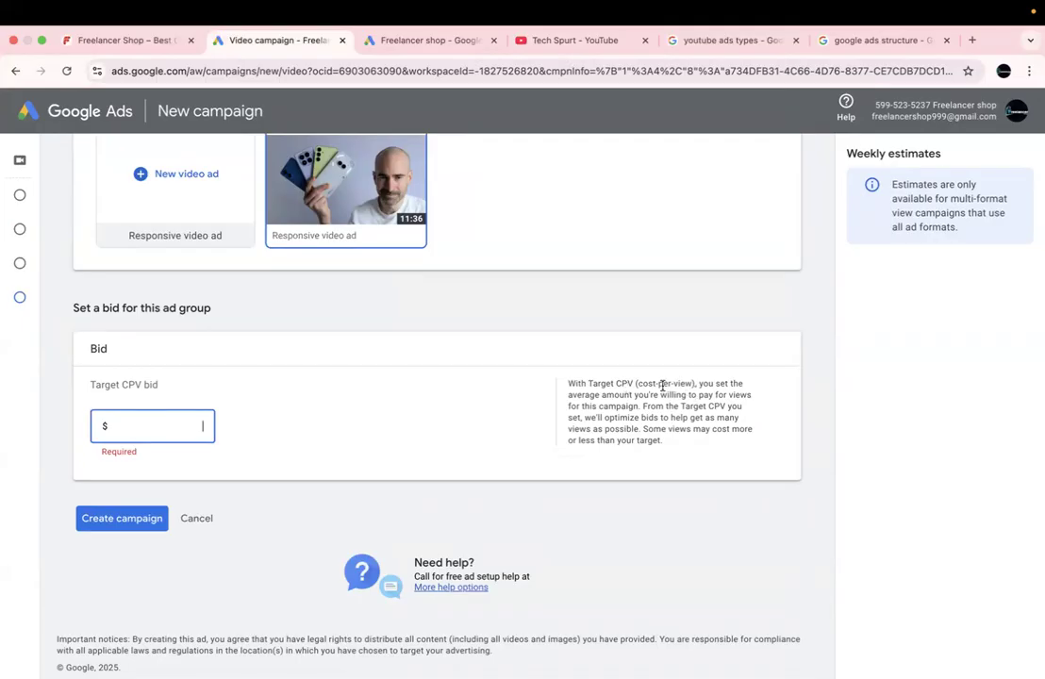
pyautogui.tripleClick(646, 418)
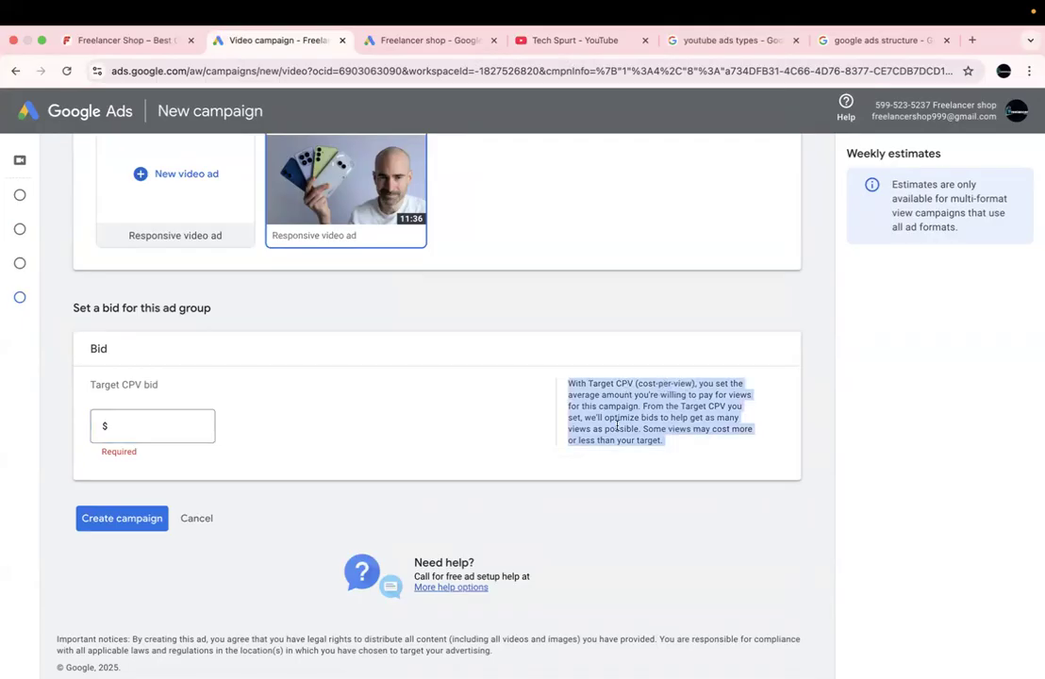
pyautogui.click(613, 427)
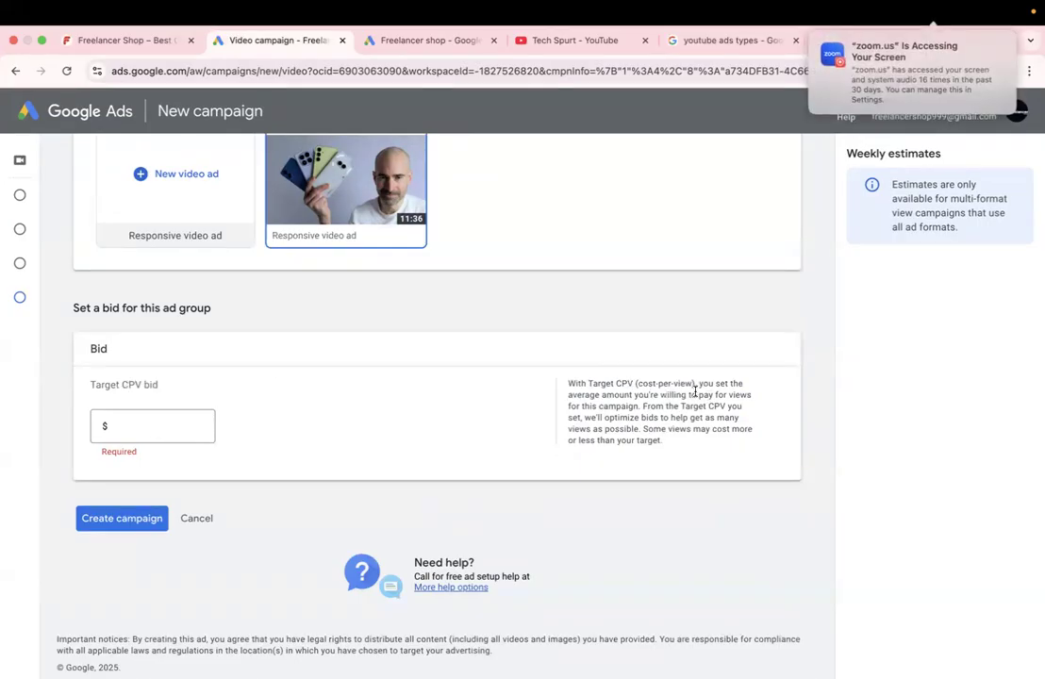
pyautogui.tripleClick(662, 378)
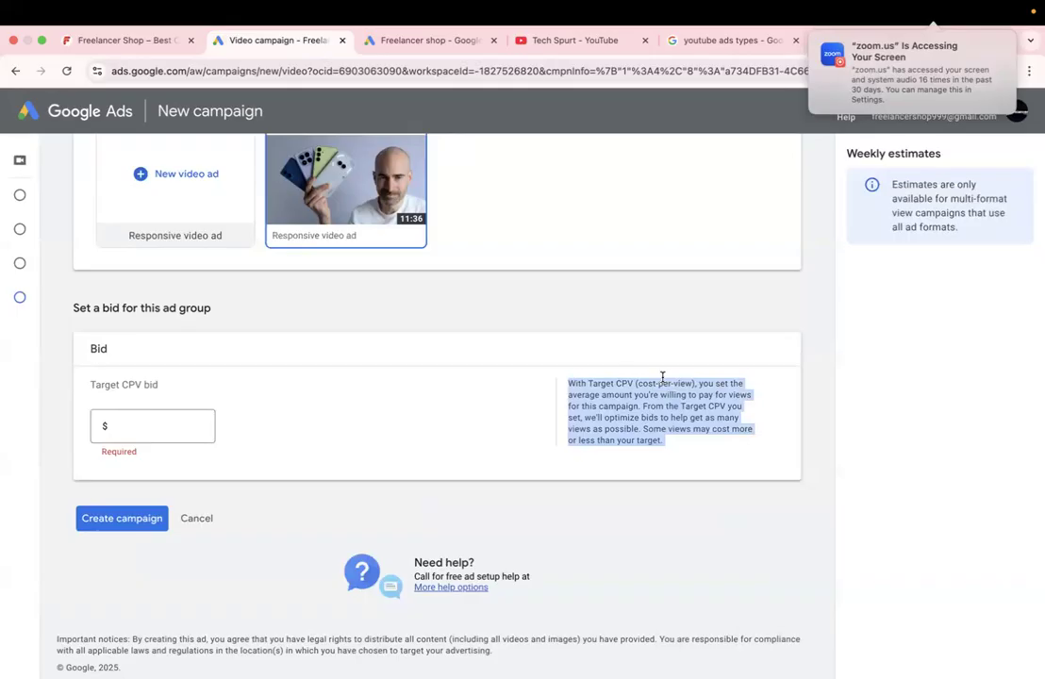
pyautogui.click(165, 424)
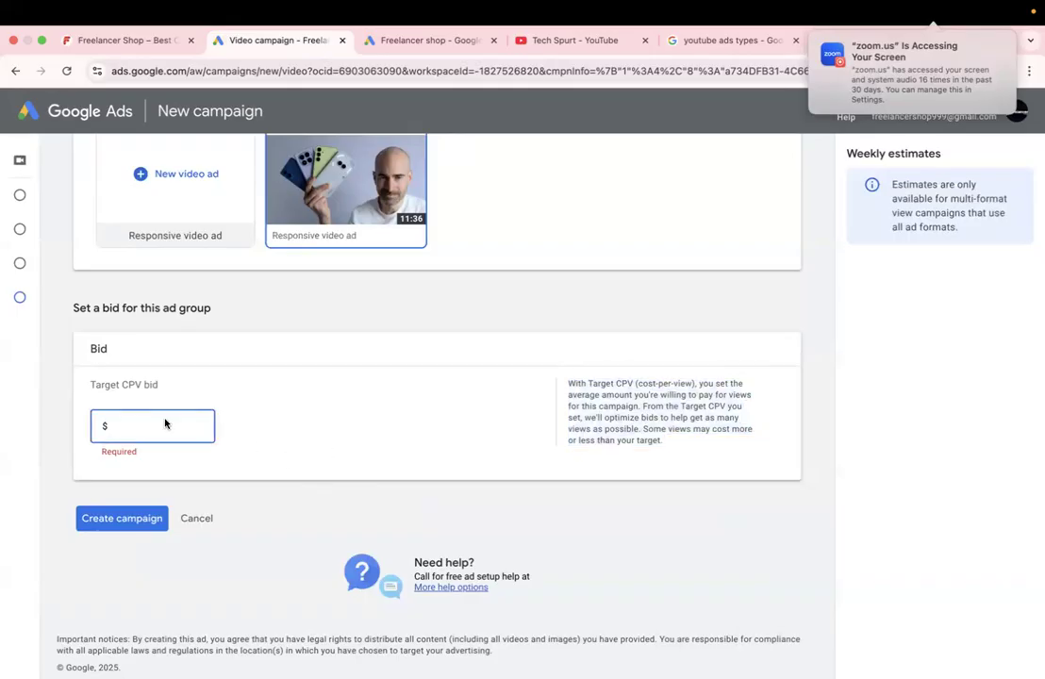
pyautogui.write('0.00')
pyautogui.write('1')
pyautogui.press('BackSpace')
pyautogui.write('01')
pyautogui.click(253, 428)
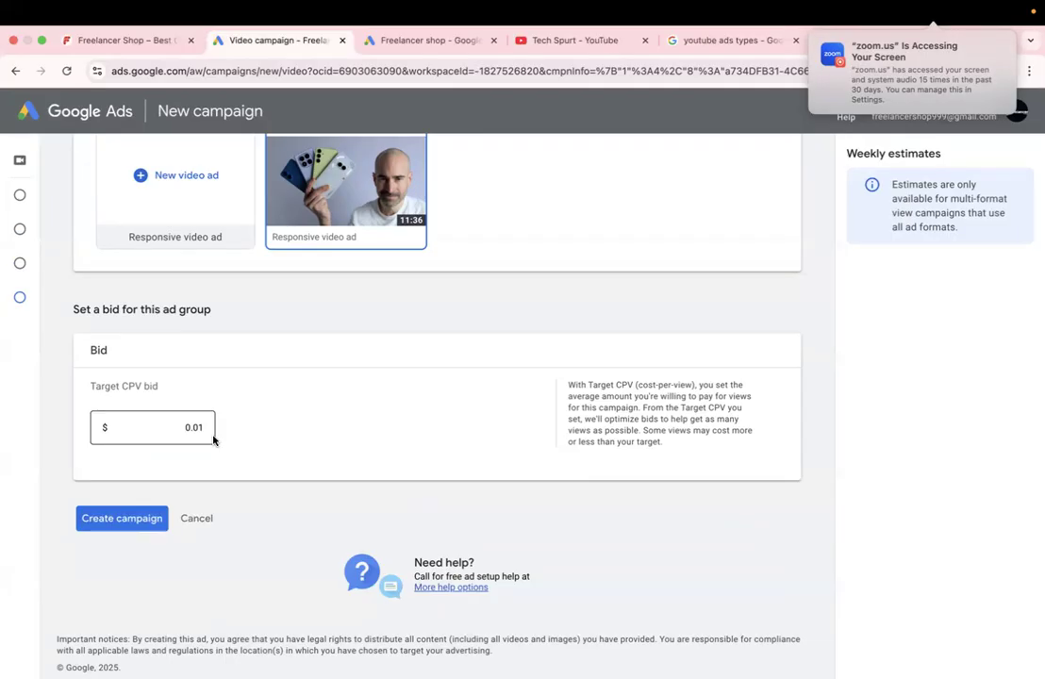
# Step: Review the ad's texts and bid once more and create the campaign
pyautogui.scroll(10, 214, 440)
pyautogui.scroll(-9, 214, 439)
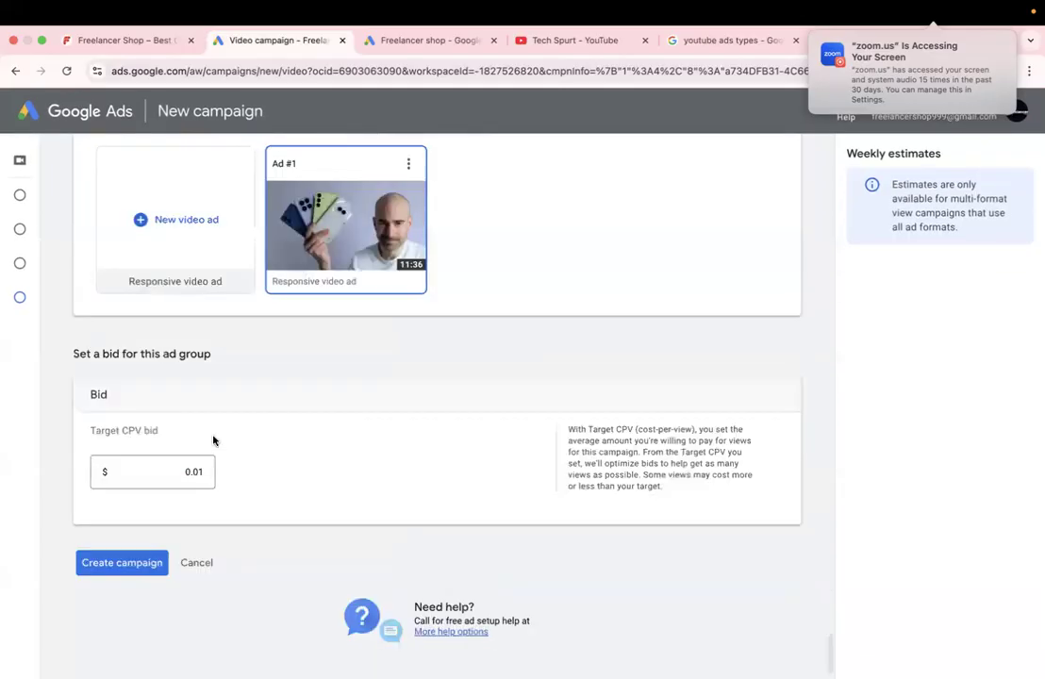
pyautogui.scroll(-1, 214, 441)
pyautogui.scroll(10, 213, 441)
pyautogui.scroll(6, 213, 441)
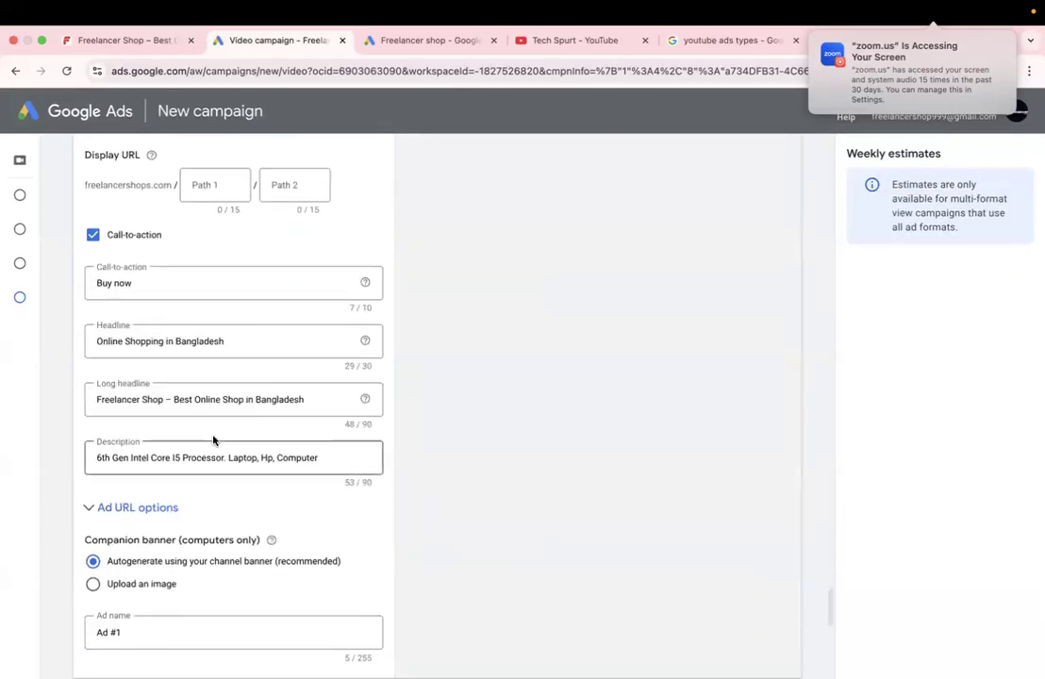
pyautogui.scroll(-11, 212, 436)
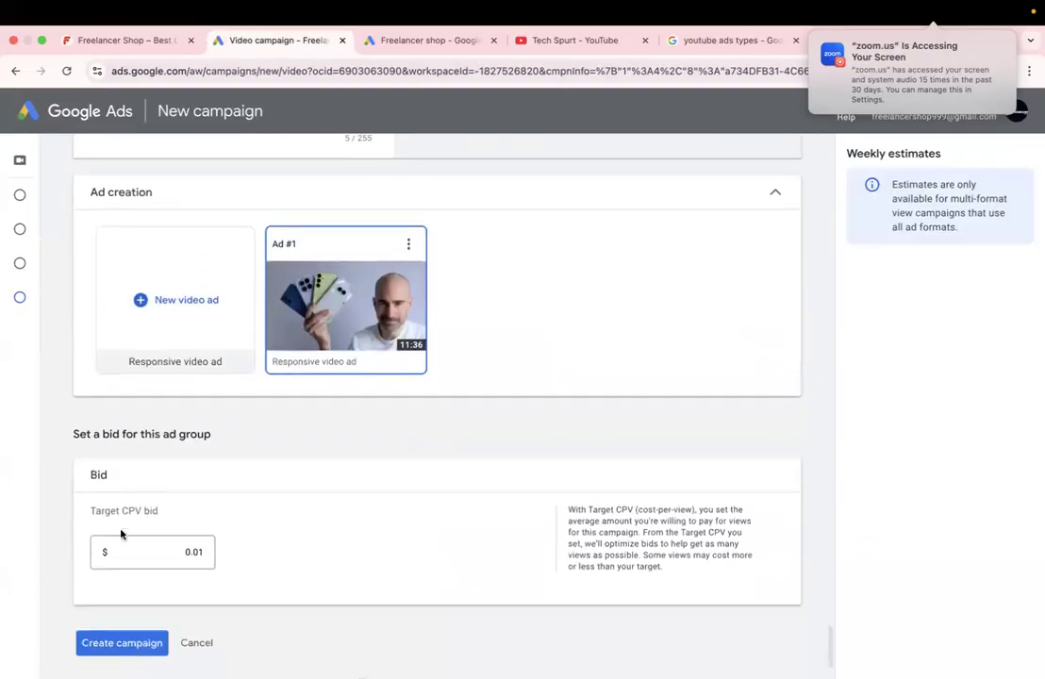
pyautogui.scroll(-2, 146, 490)
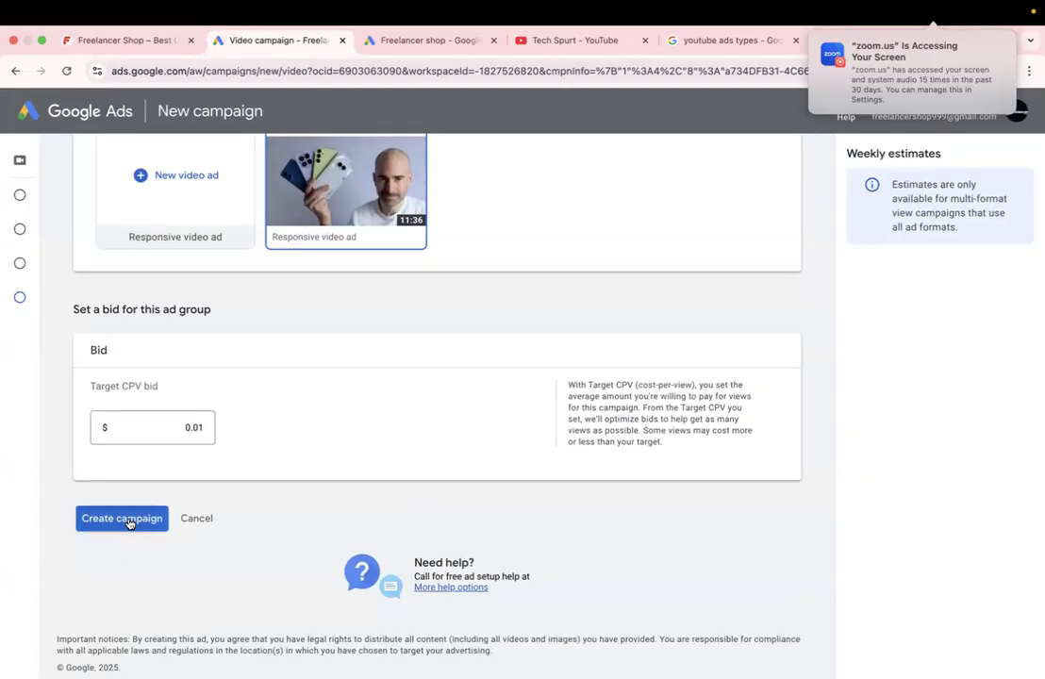
pyautogui.click(129, 521)
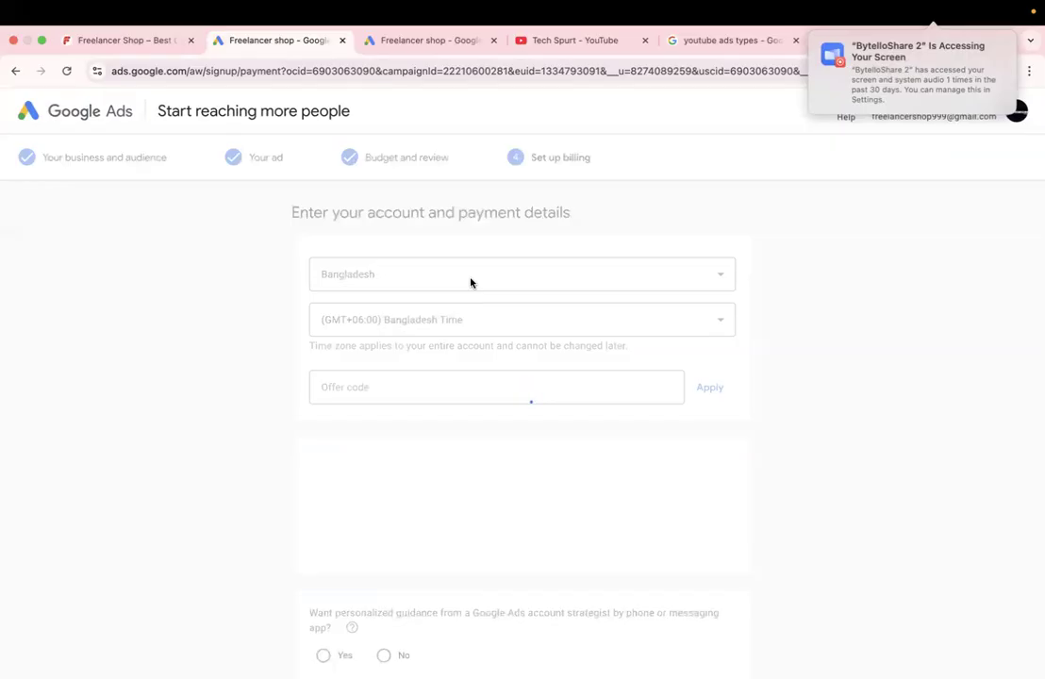
# Step: Look through the account and payment details form and check which Google Ads account is signed in
pyautogui.scroll(-3, 447, 418)
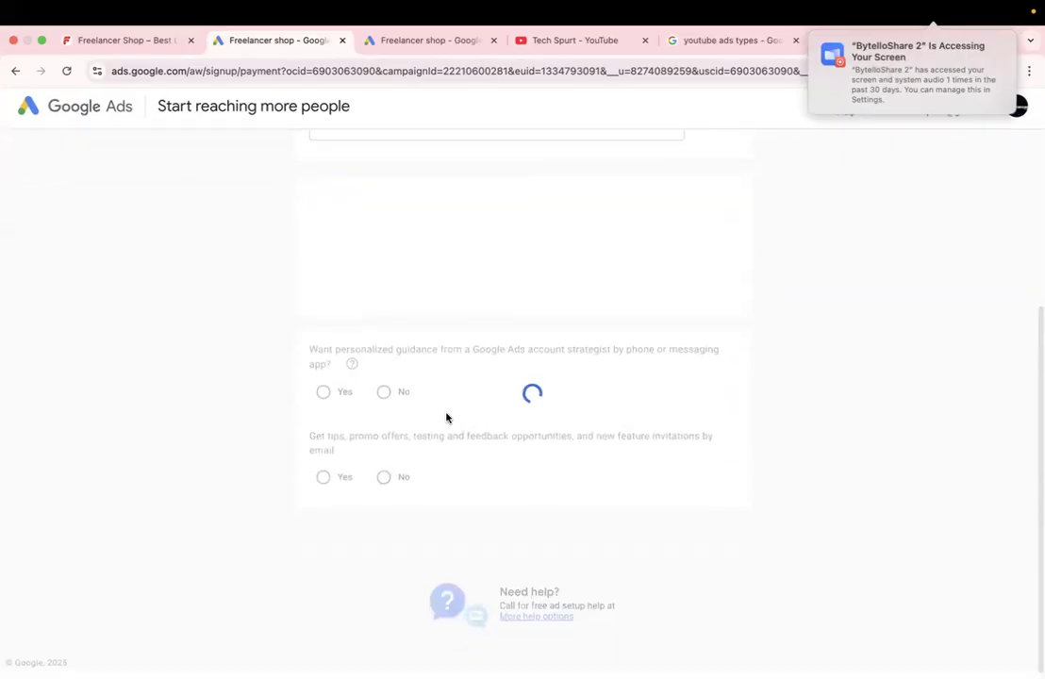
pyautogui.scroll(-10, 447, 415)
pyautogui.scroll(10, 447, 416)
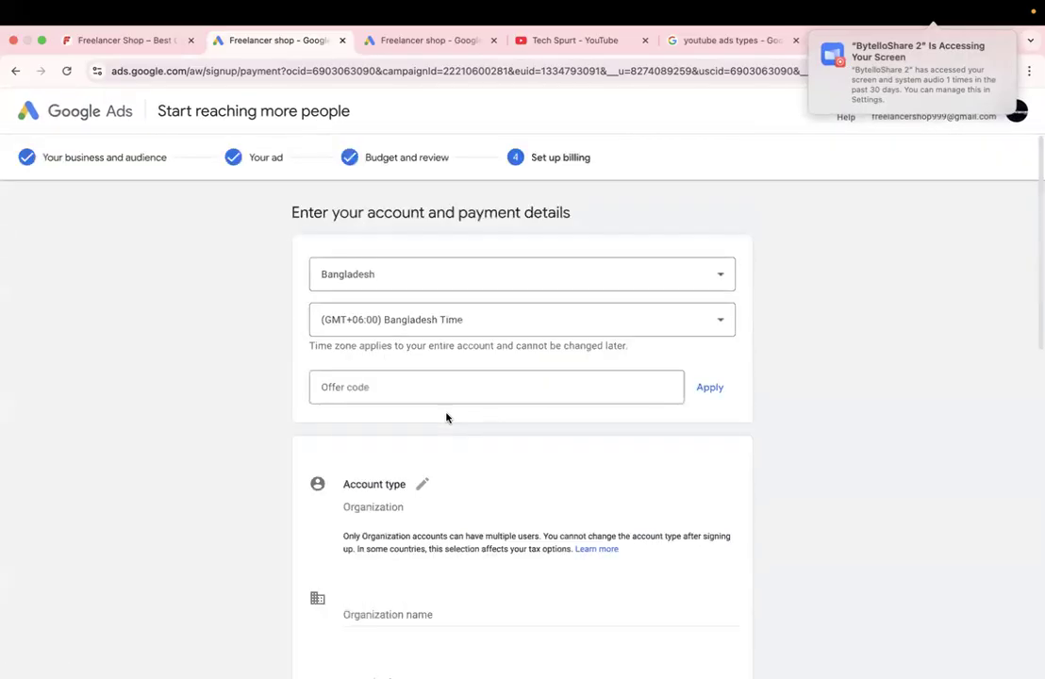
pyautogui.scroll(-10, 482, 400)
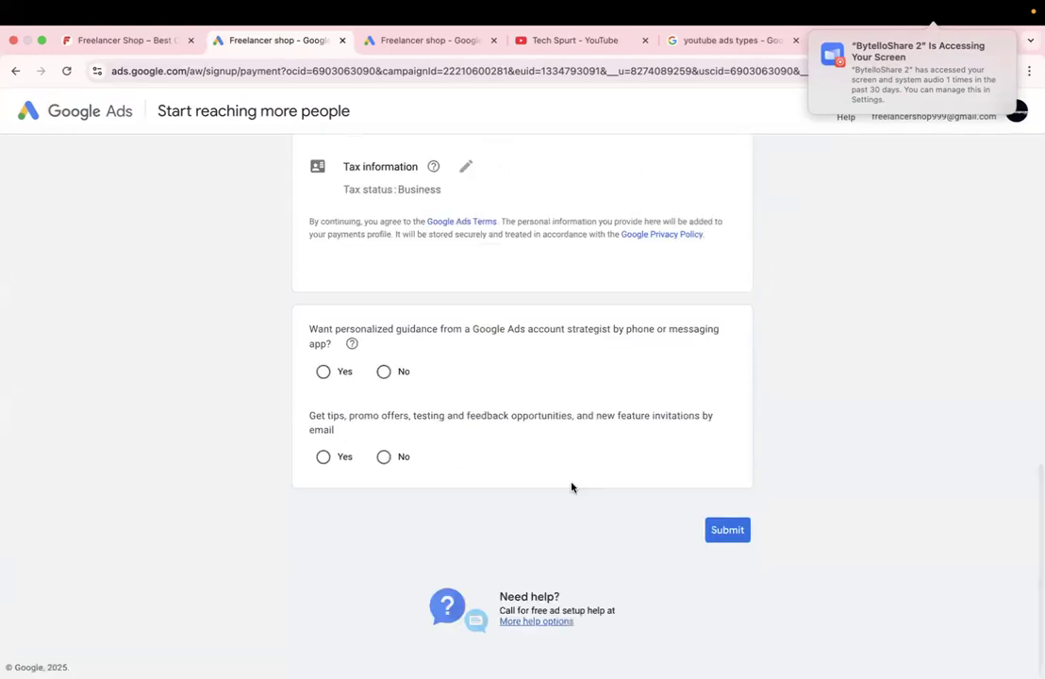
pyautogui.scroll(10, 214, 228)
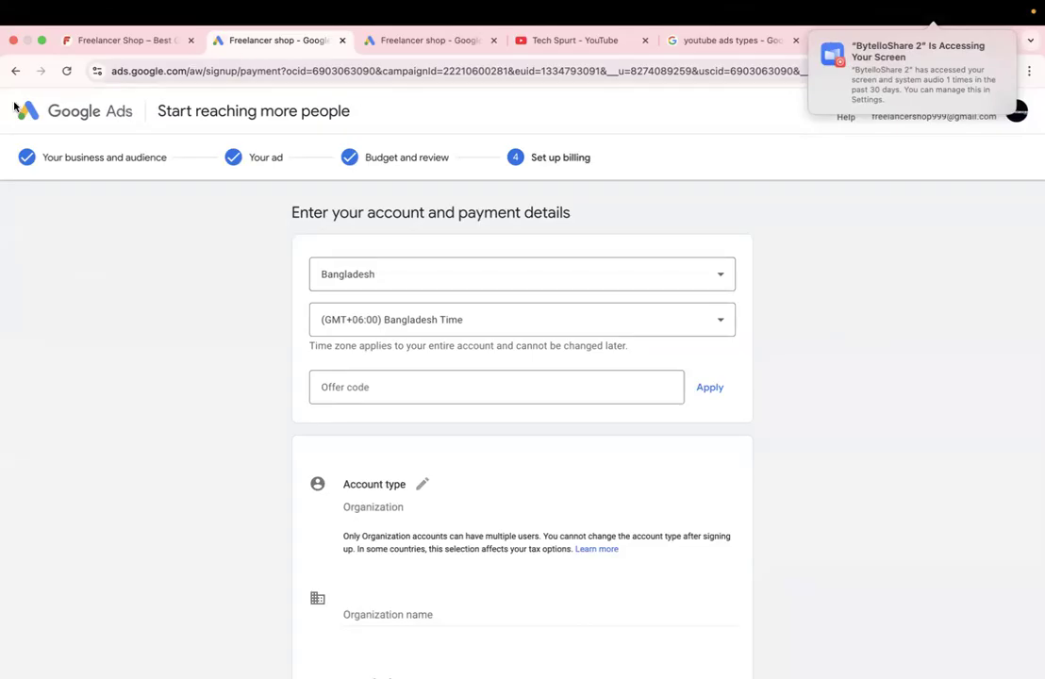
pyautogui.click(1017, 115)
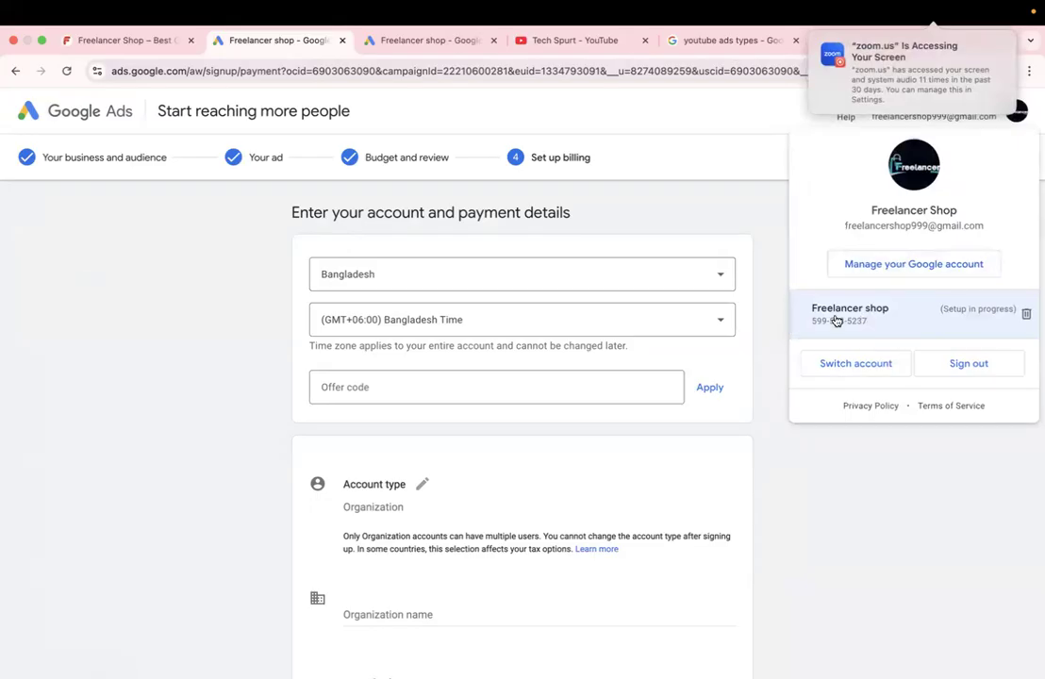
pyautogui.click(691, 199)
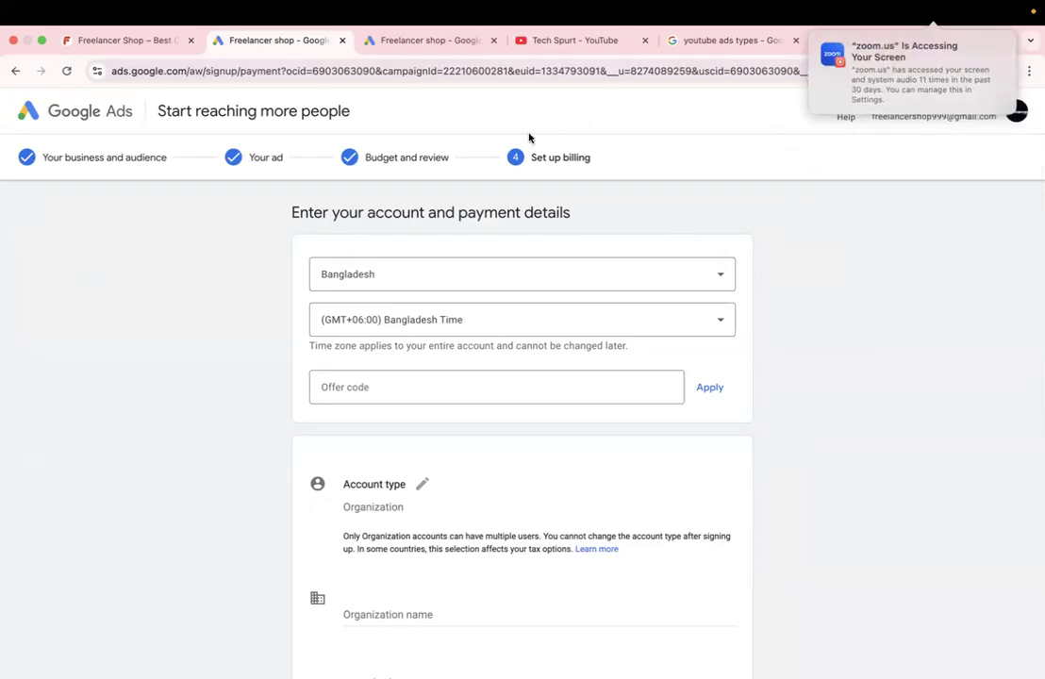
# Step: Return to the video campaign settings and exclude skippable in-stream ads and Shorts ads, keeping only in-feed ads
pyautogui.click(15, 71)
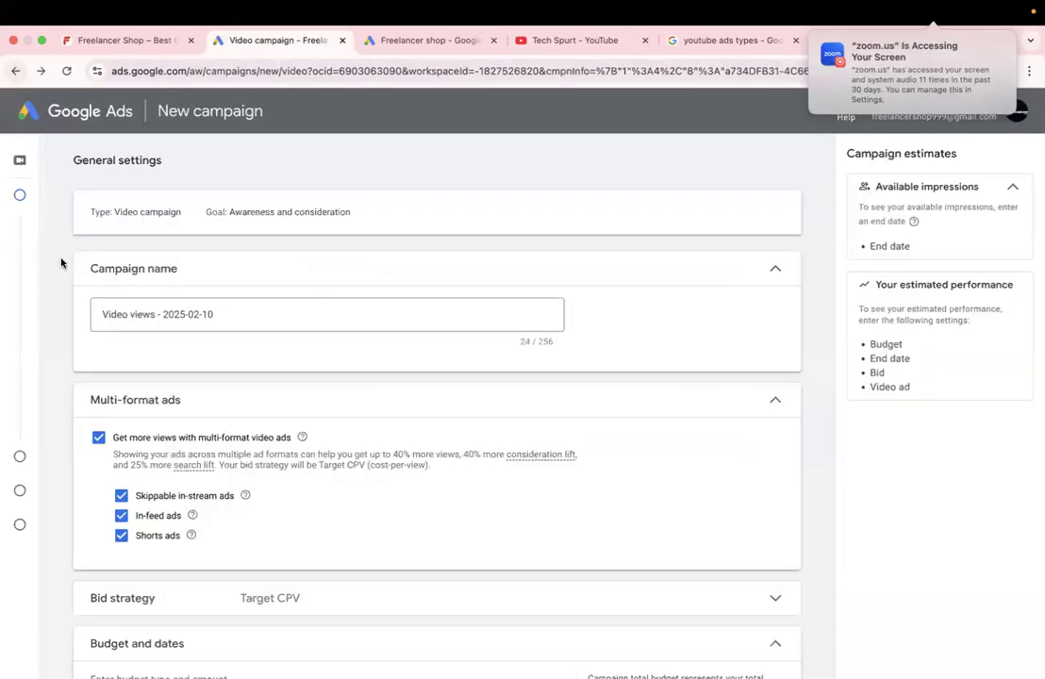
pyautogui.moveTo(10, 299)
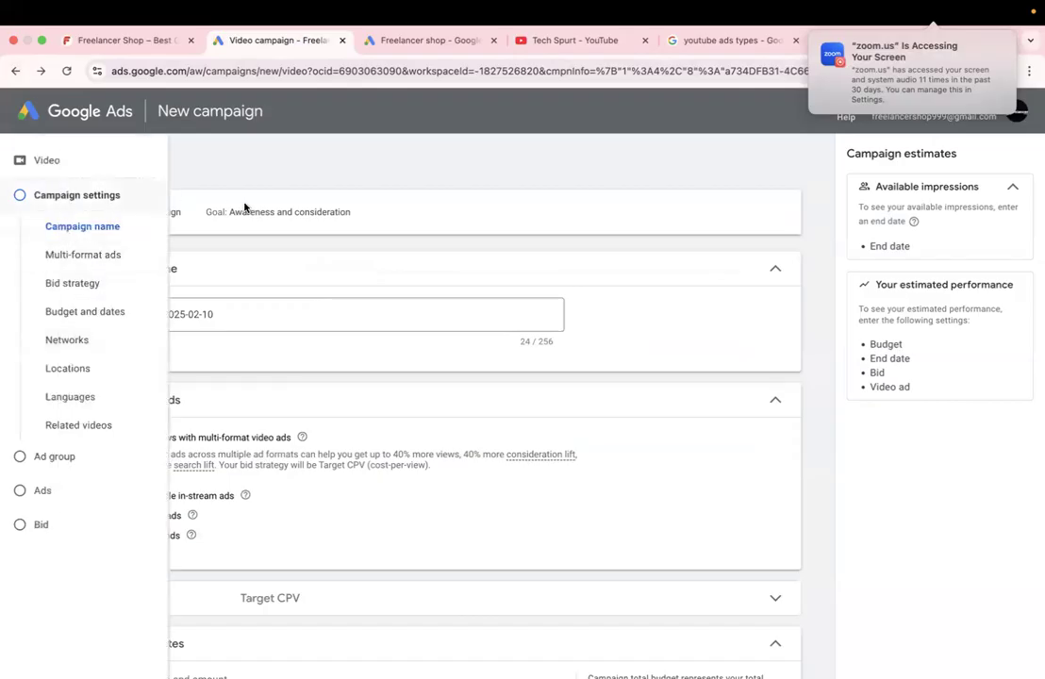
pyautogui.scroll(-3, 196, 450)
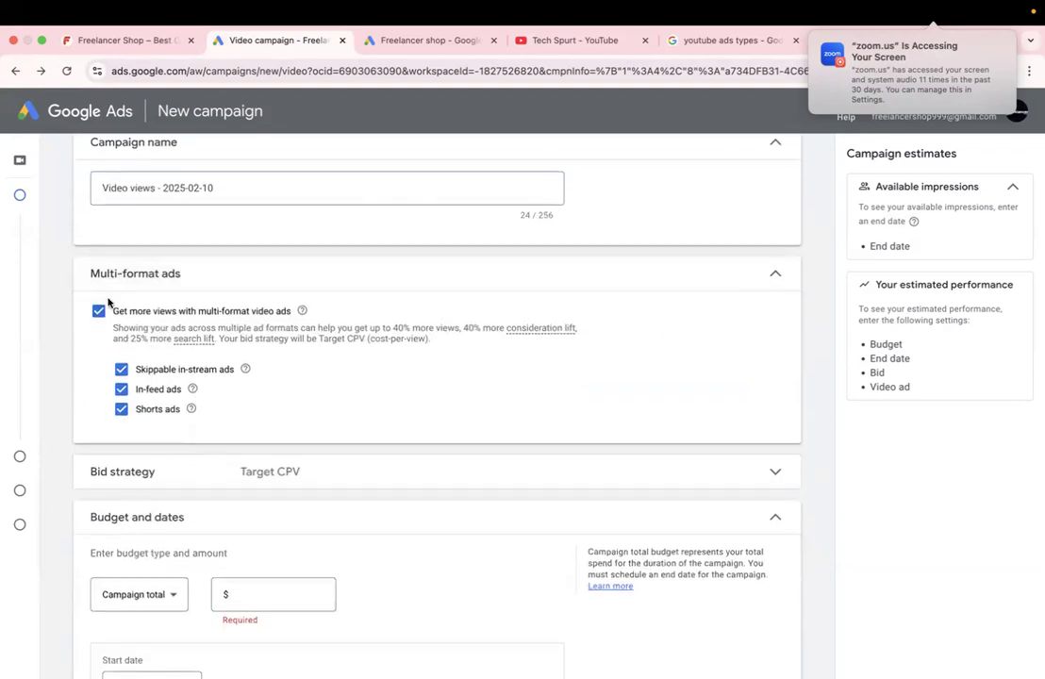
pyautogui.click(122, 370)
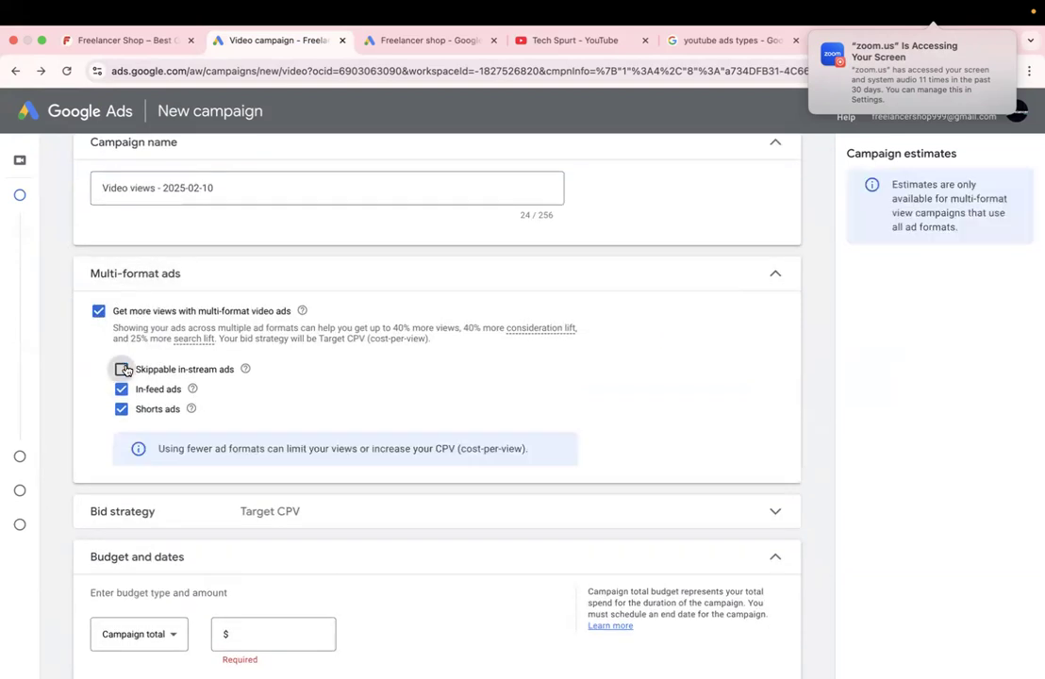
pyautogui.click(122, 414)
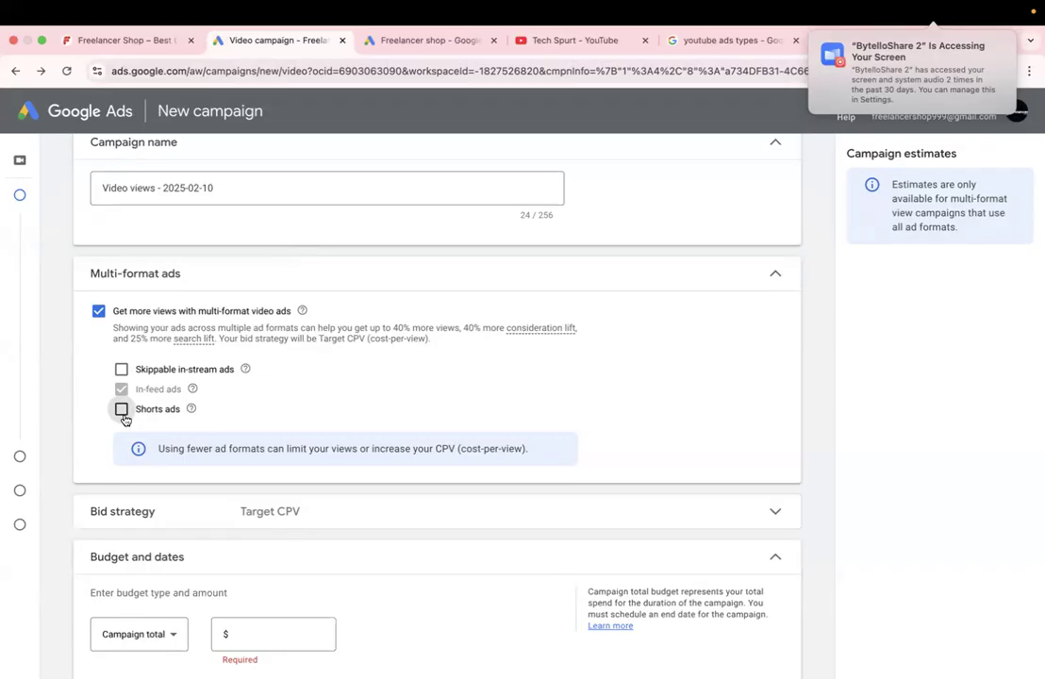
# Step: Expand the campaign's bid strategy section to examine the available strategy and the budget settings below it
pyautogui.scroll(-3, 124, 418)
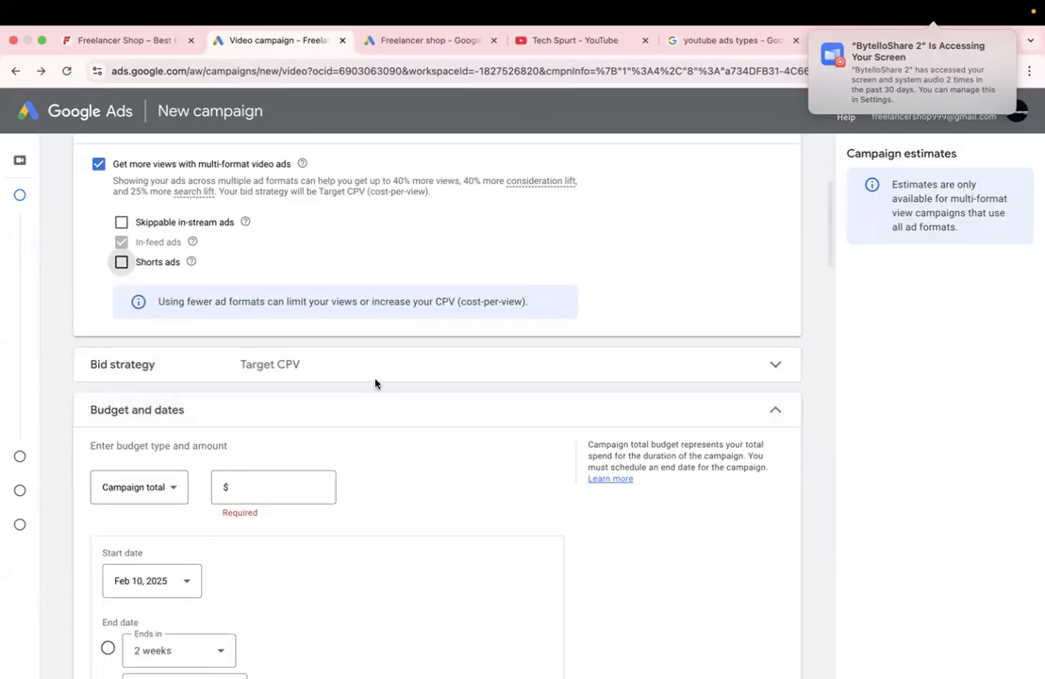
pyautogui.click(491, 366)
pyautogui.scroll(-2, 366, 444)
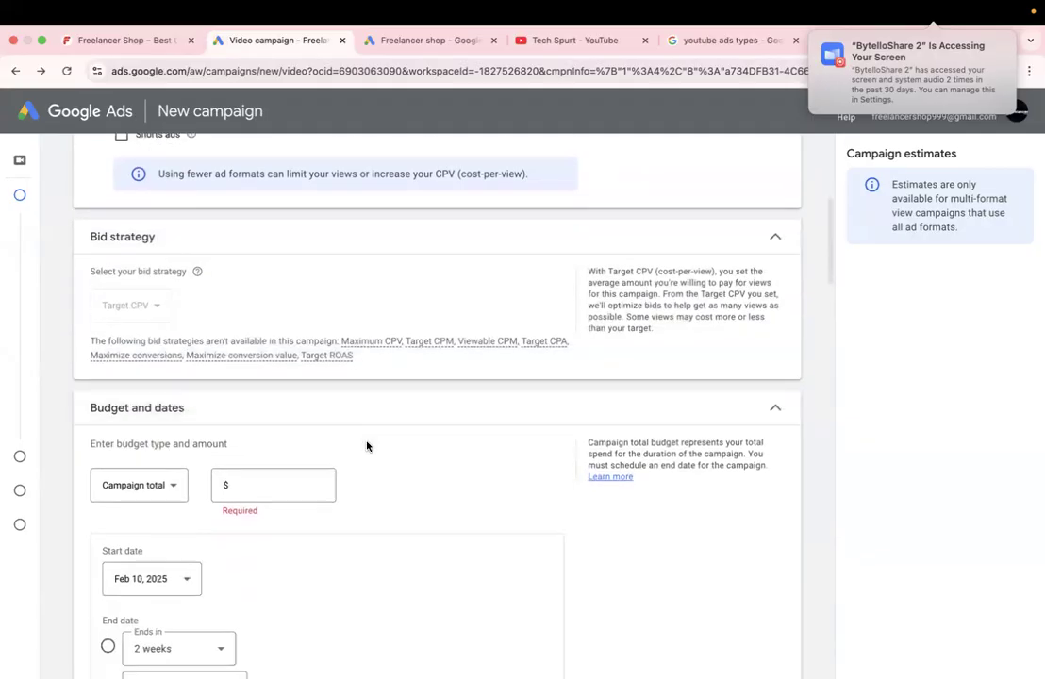
# Step: Set the campaign total budget to $10.00 and the end date to Feb 28, 2025
pyautogui.click(316, 485)
pyautogui.write('1000')
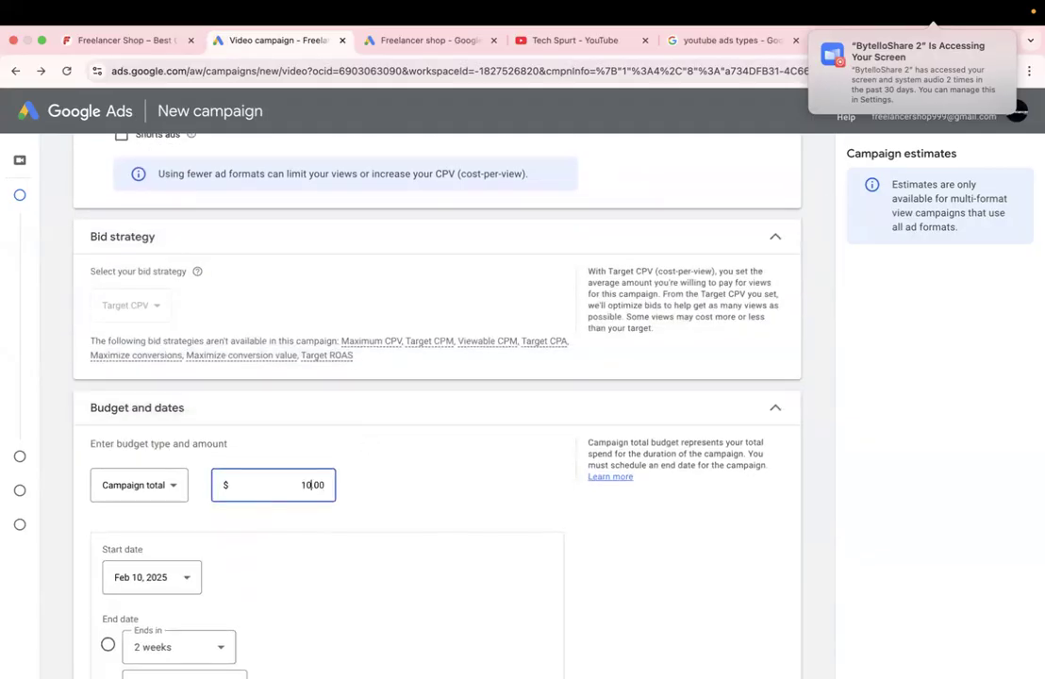
pyautogui.scroll(-3, 437, 406)
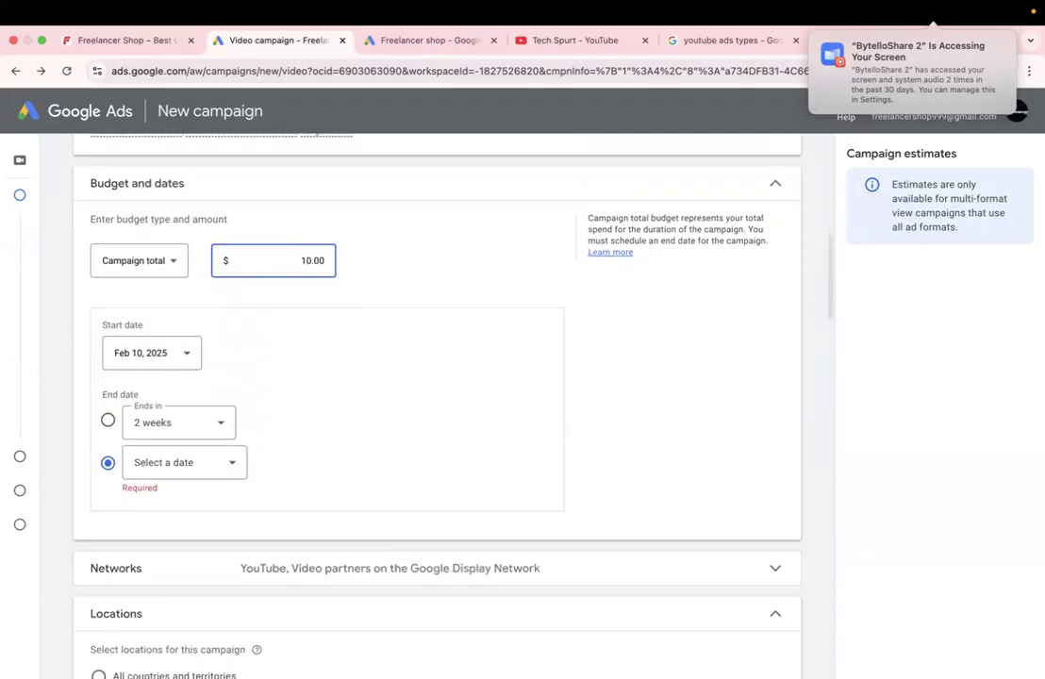
pyautogui.click(173, 464)
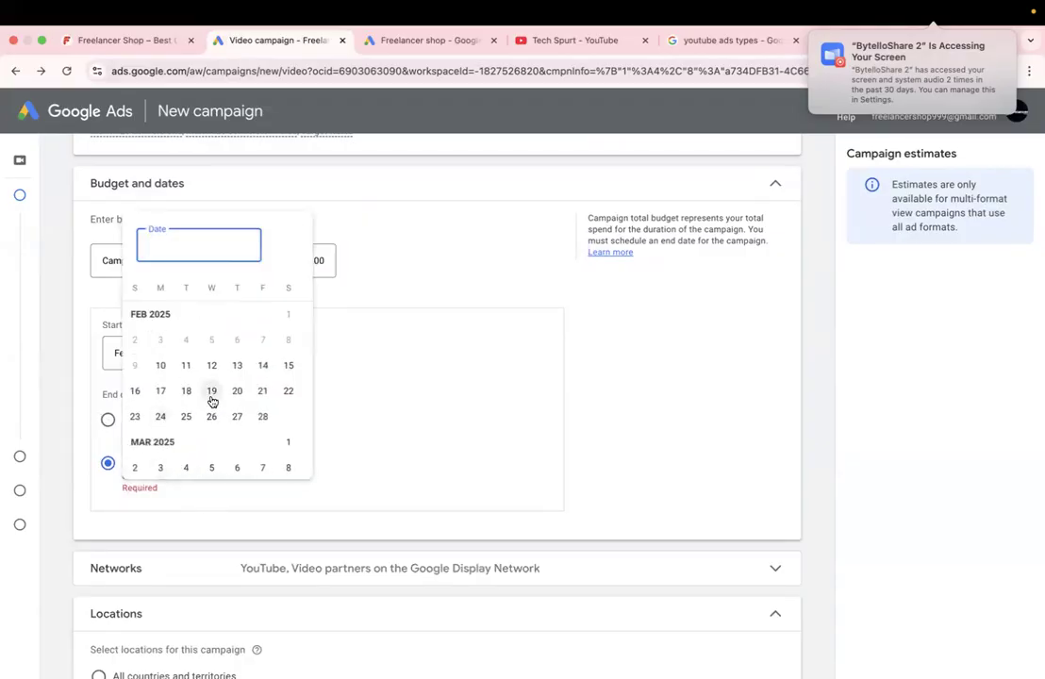
pyautogui.click(262, 422)
# Step: Open the Asus Zenfone 12 Ultra review from Tech Spurt's YouTube videos and copy its URL for the campaign's video ad
pyautogui.scroll(-5, 262, 429)
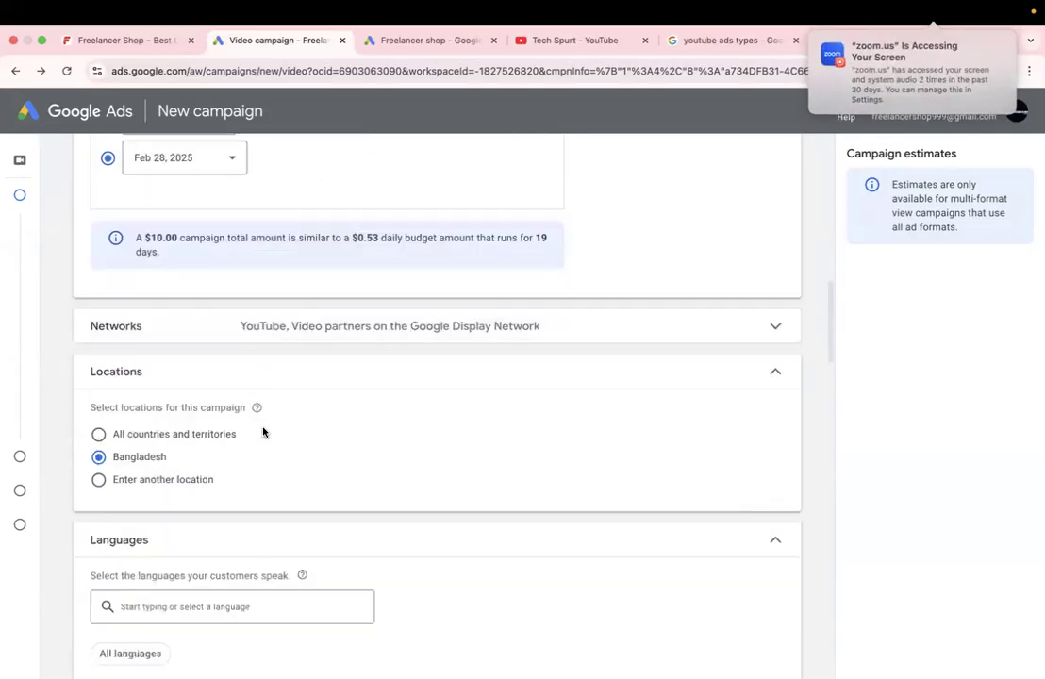
pyautogui.scroll(-6, 263, 432)
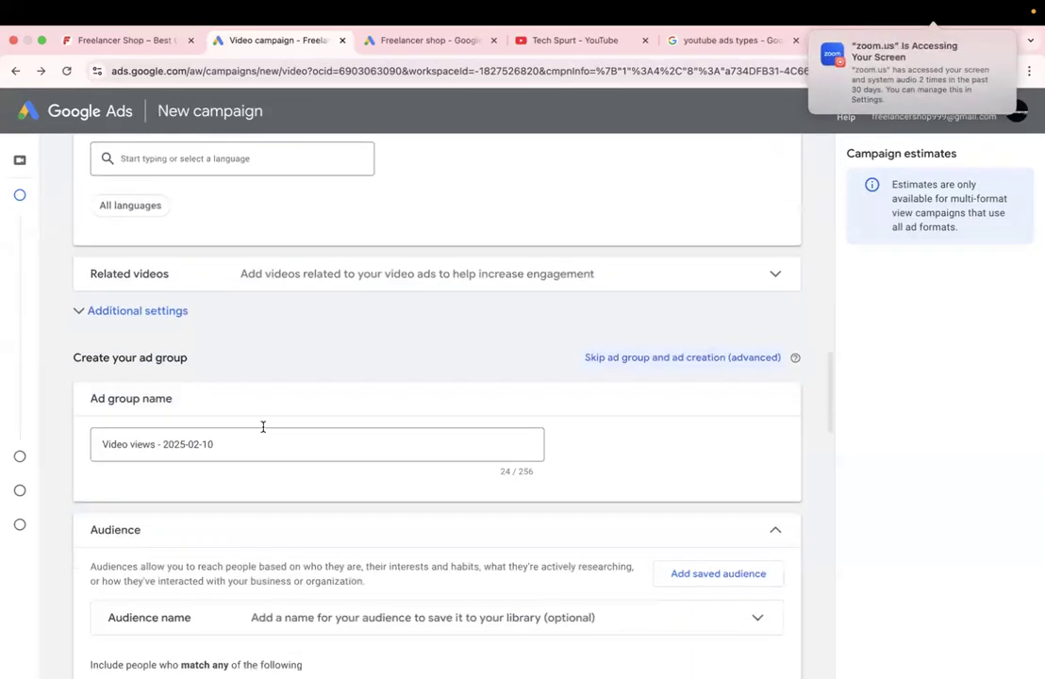
pyautogui.scroll(-10, 263, 432)
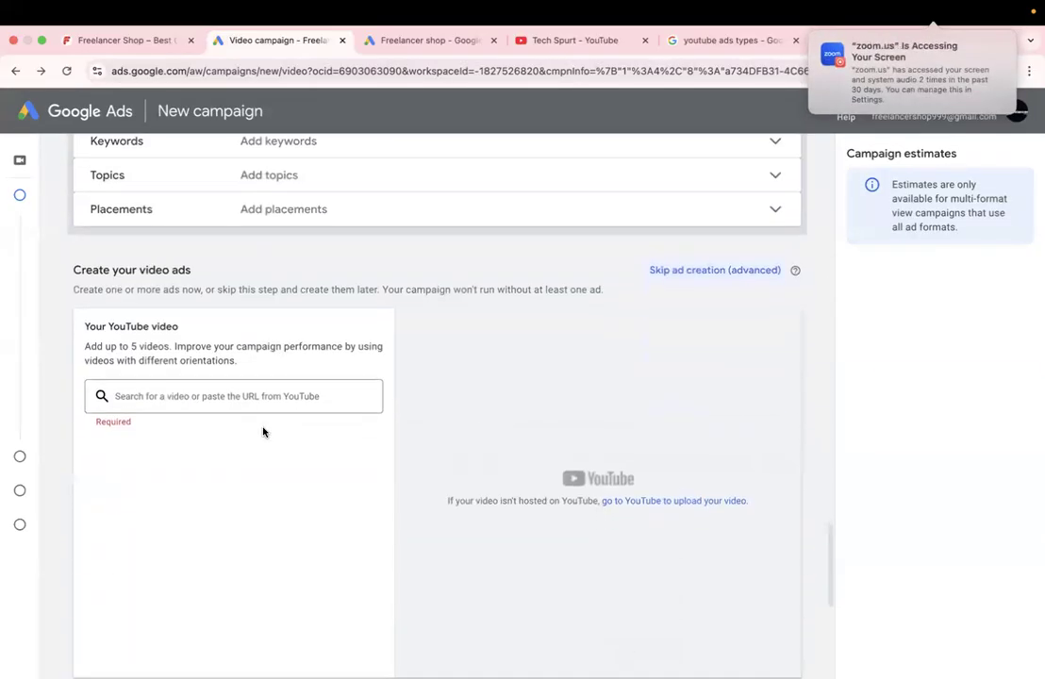
pyautogui.click(203, 340)
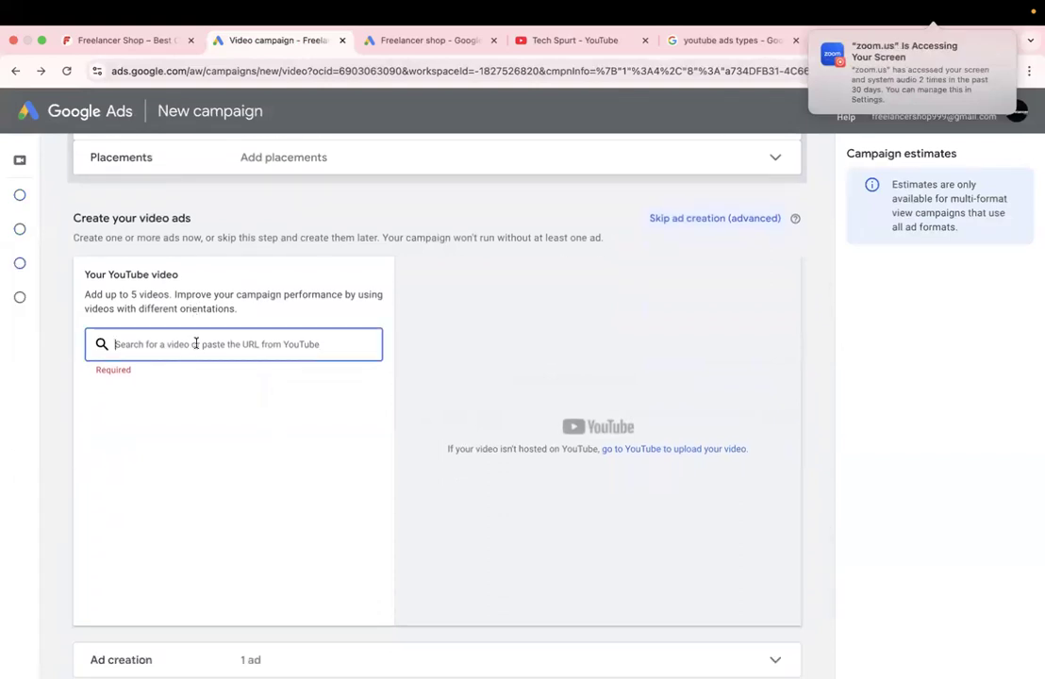
pyautogui.click(574, 40)
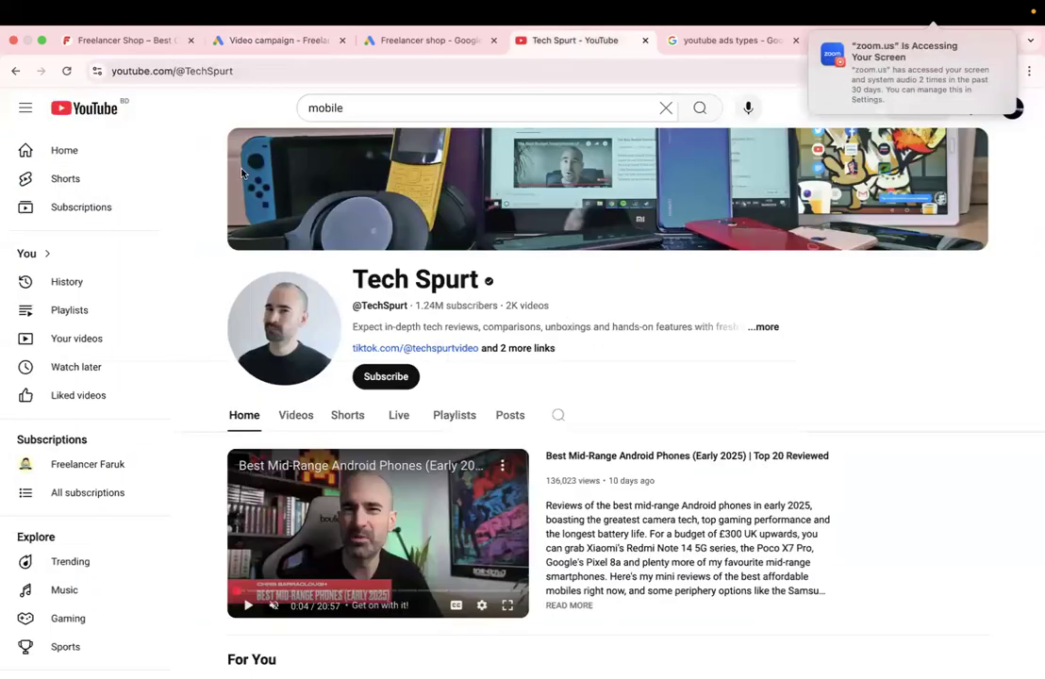
pyautogui.click(298, 417)
pyautogui.scroll(-2, 444, 457)
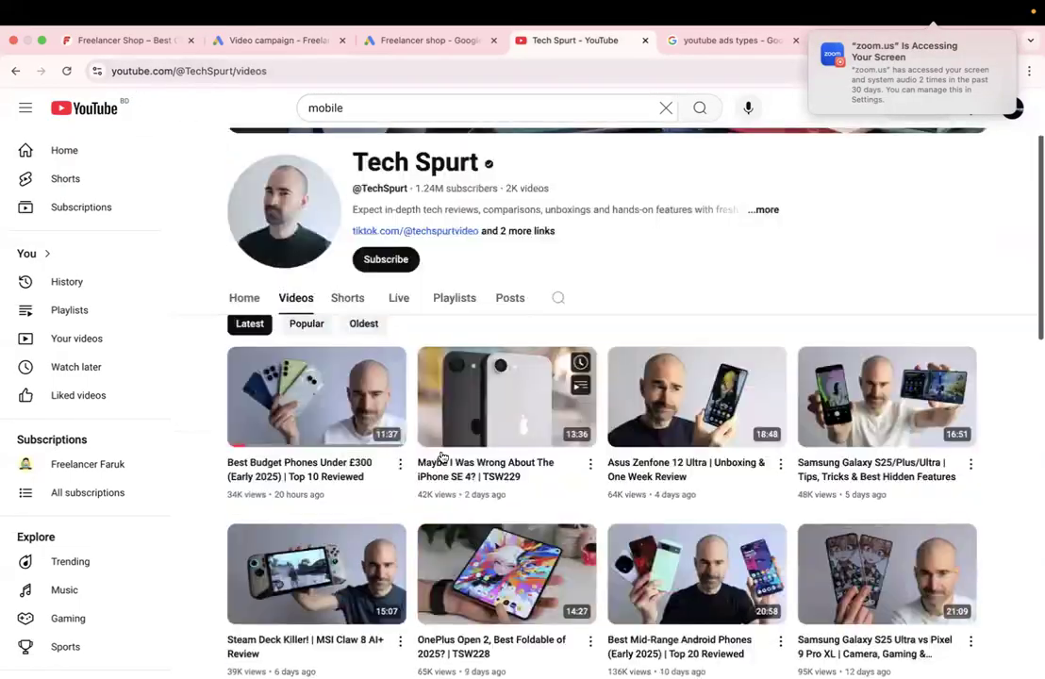
pyautogui.scroll(-2, 442, 458)
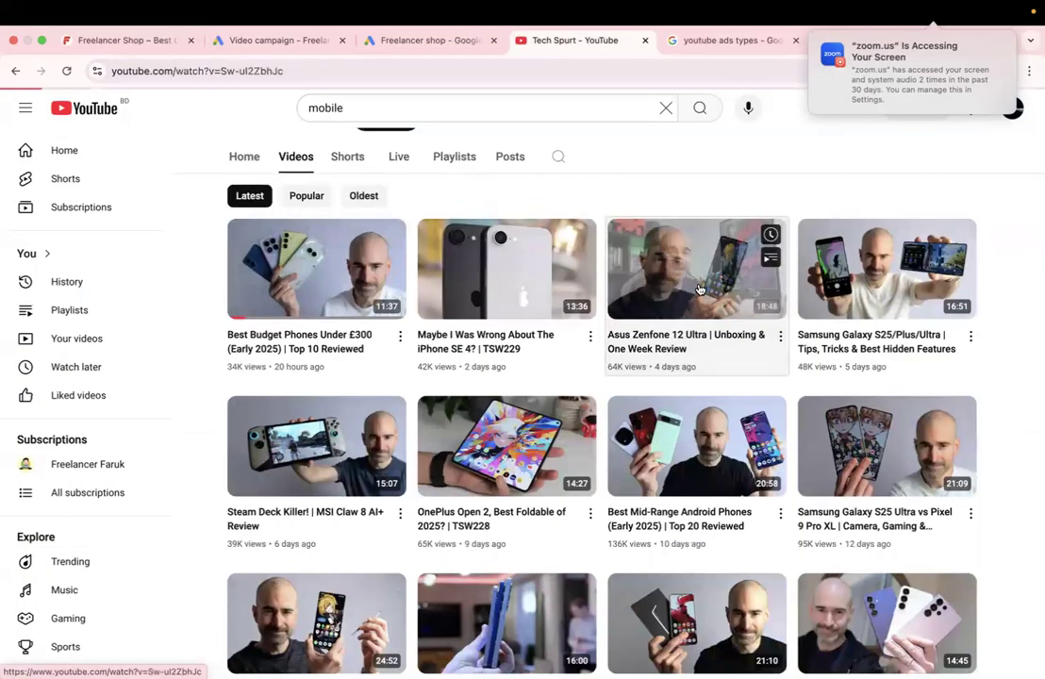
pyautogui.click(700, 290)
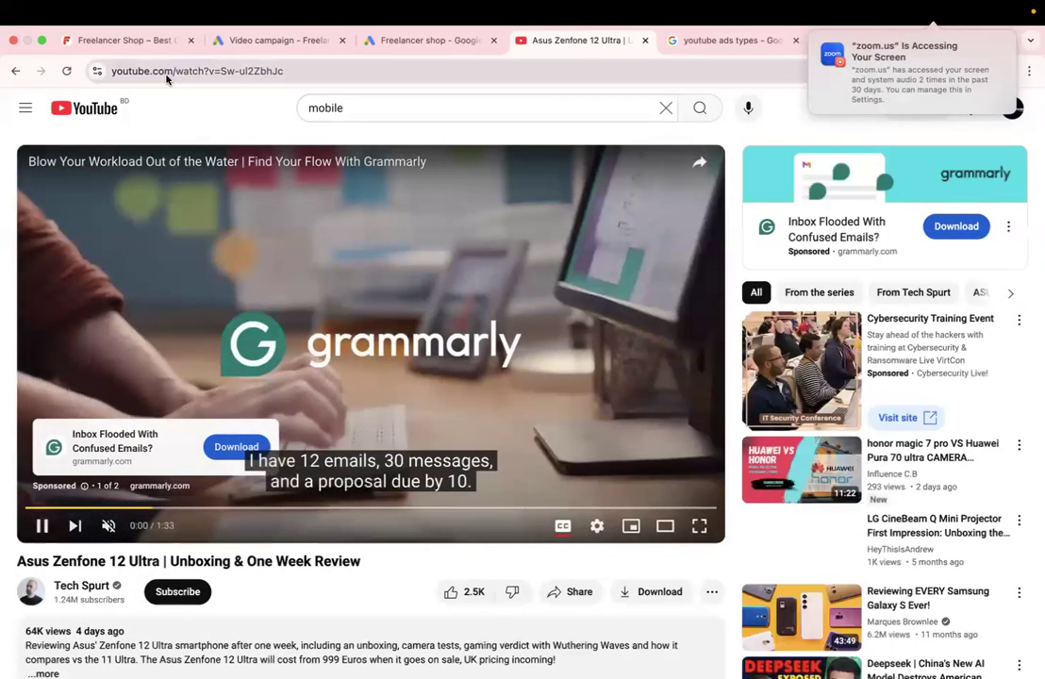
pyautogui.click(167, 72)
pyautogui.press('super+c')
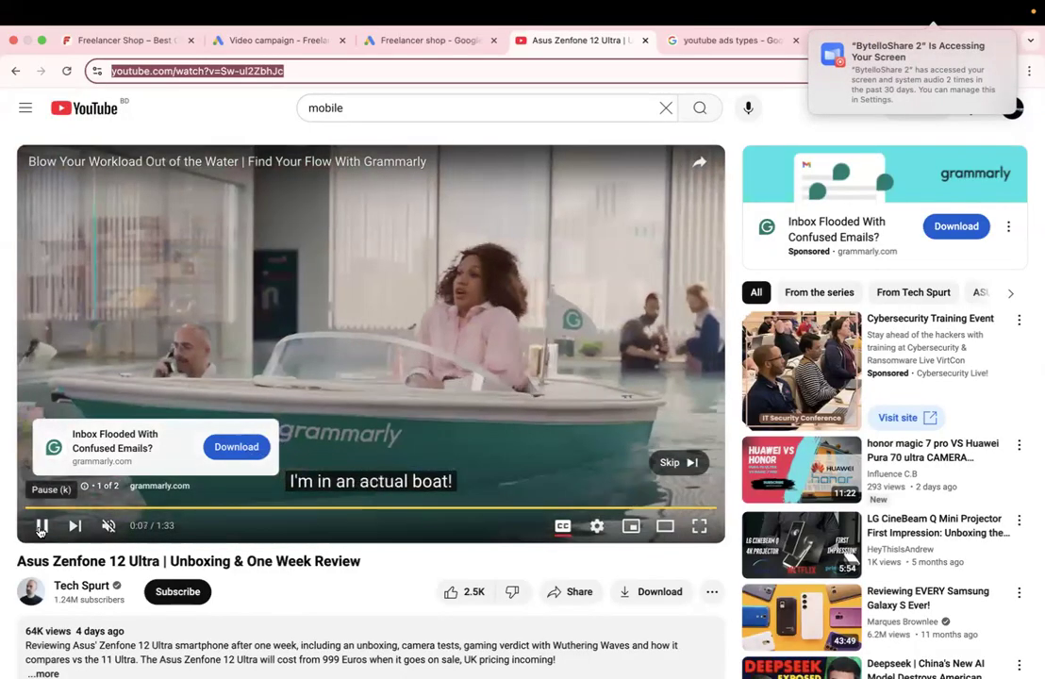
# Step: Pause the YouTube video and add its copied URL as the ad video in the Google Ads campaign
pyautogui.click(40, 528)
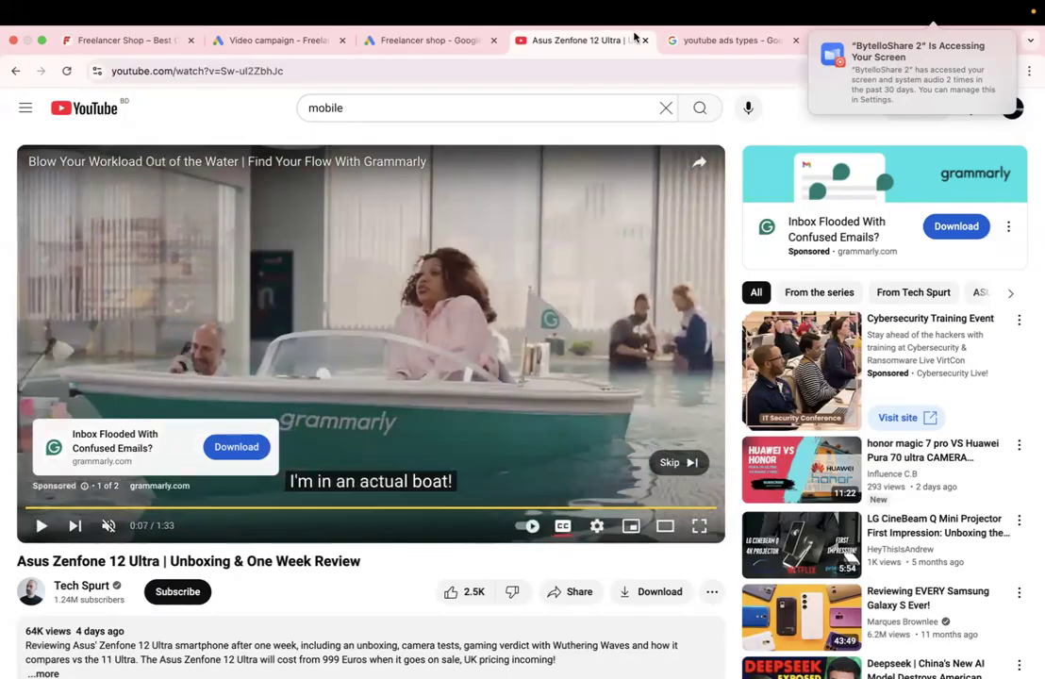
pyautogui.click(716, 39)
pyautogui.click(440, 41)
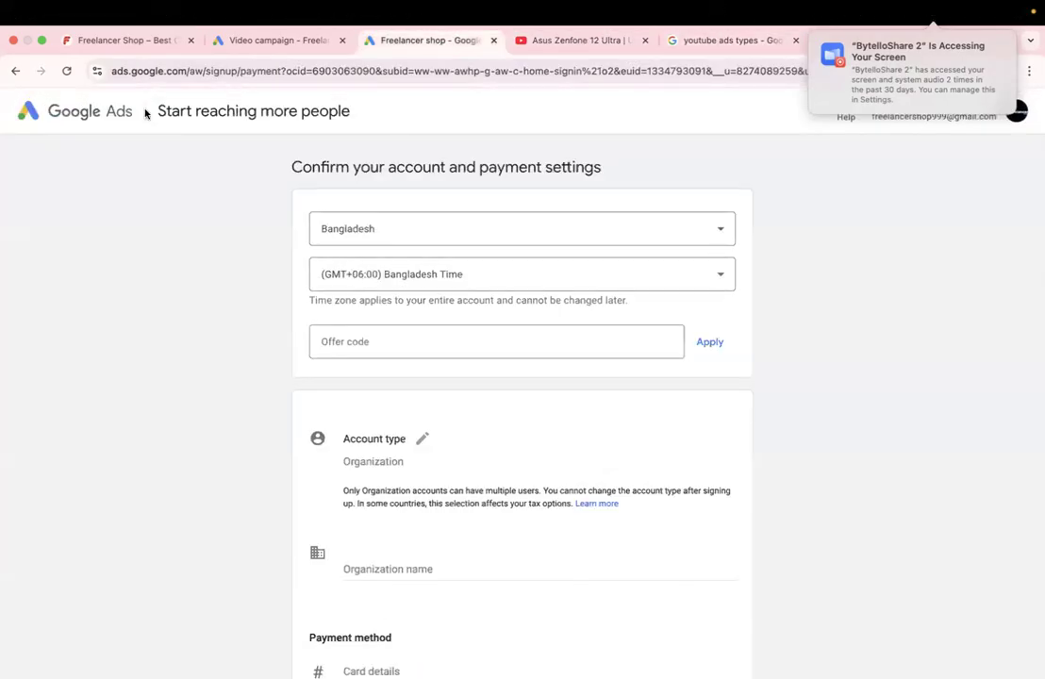
pyautogui.click(252, 41)
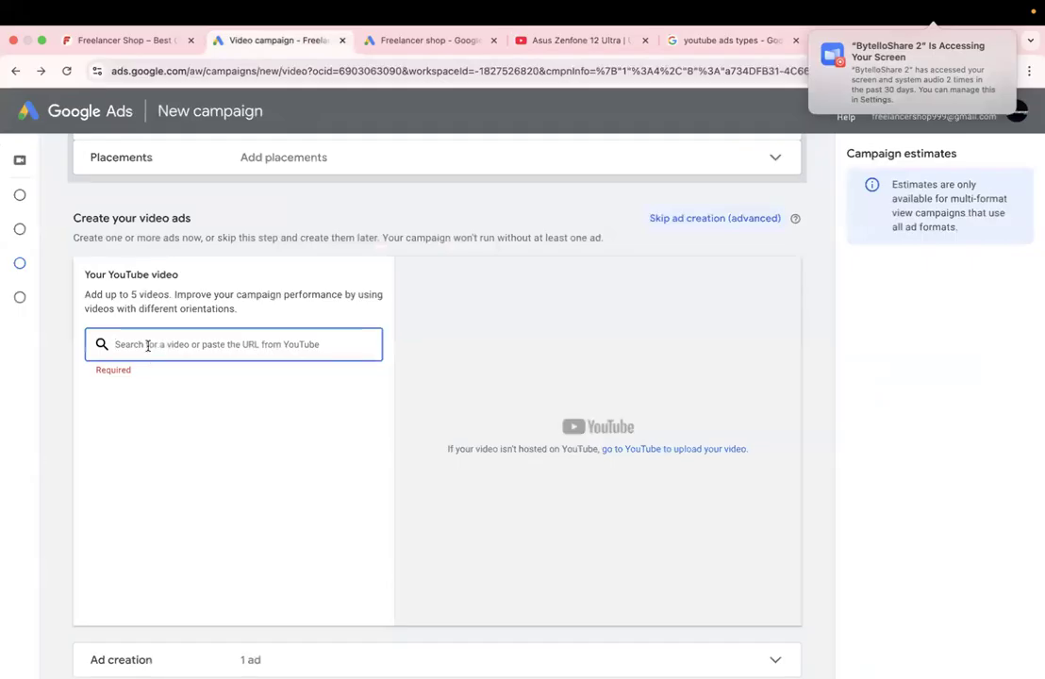
pyautogui.press('super+v')
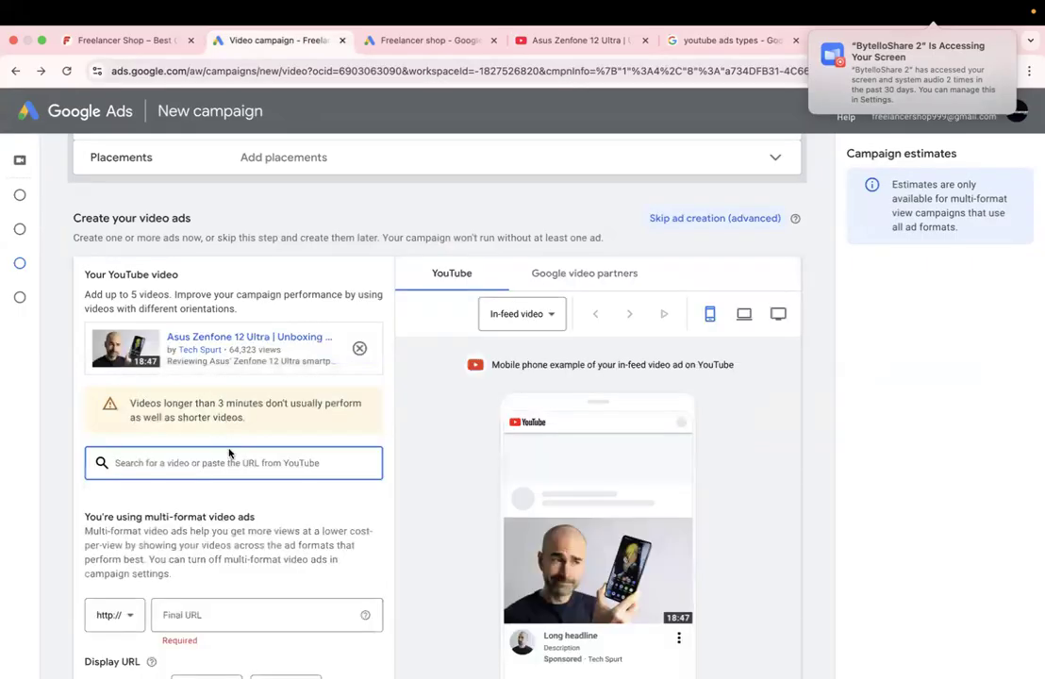
# Step: Look through the ad's URL, headline and bid fields, and go back to the campaign's general settings
pyautogui.scroll(-5, 229, 457)
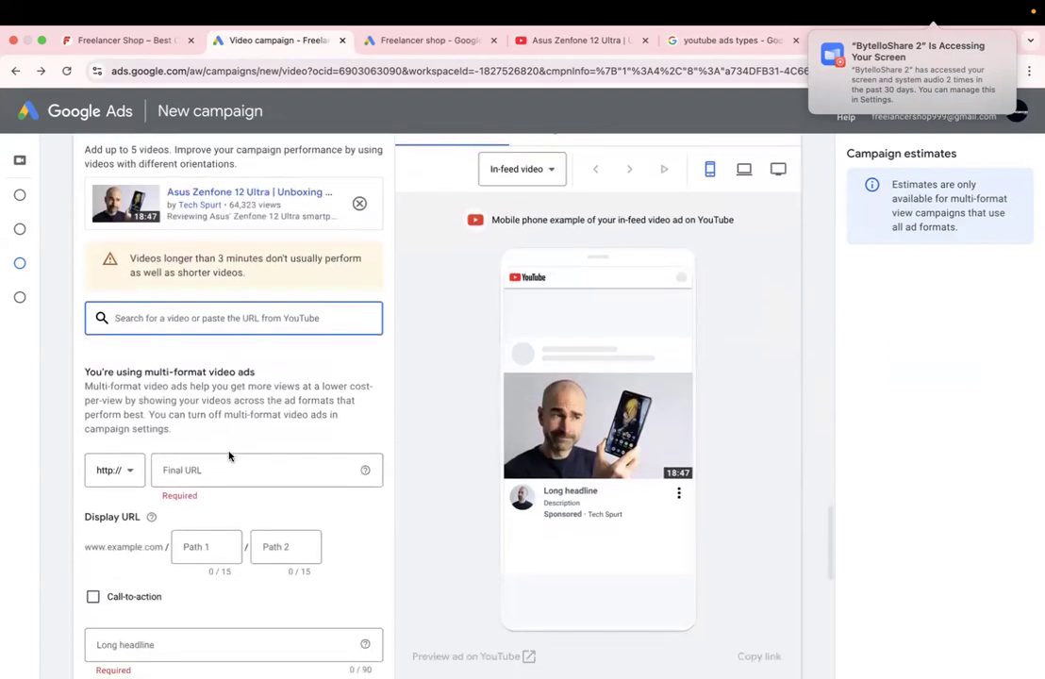
pyautogui.scroll(-6, 229, 457)
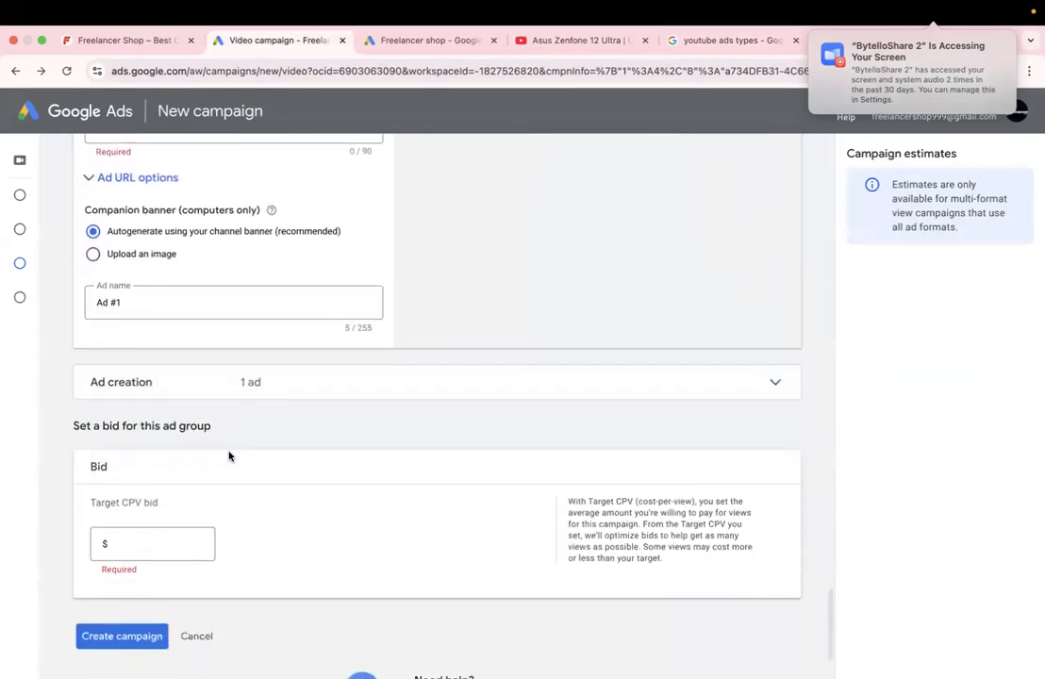
pyautogui.scroll(10, 228, 455)
pyautogui.scroll(15, 228, 457)
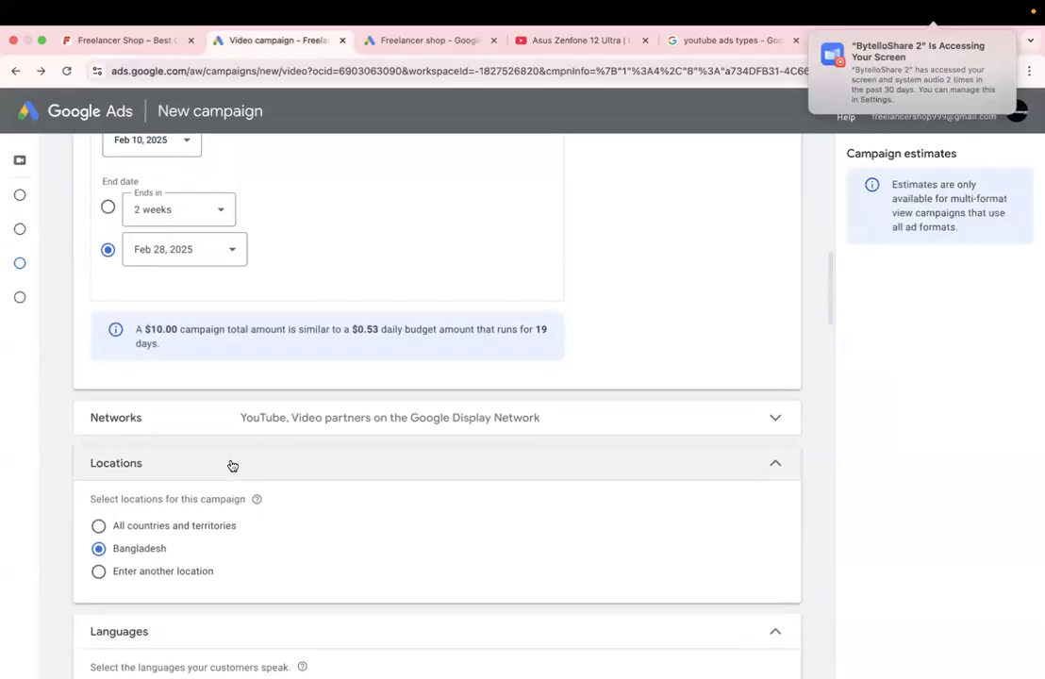
pyautogui.moveTo(9, 229)
pyautogui.click(38, 195)
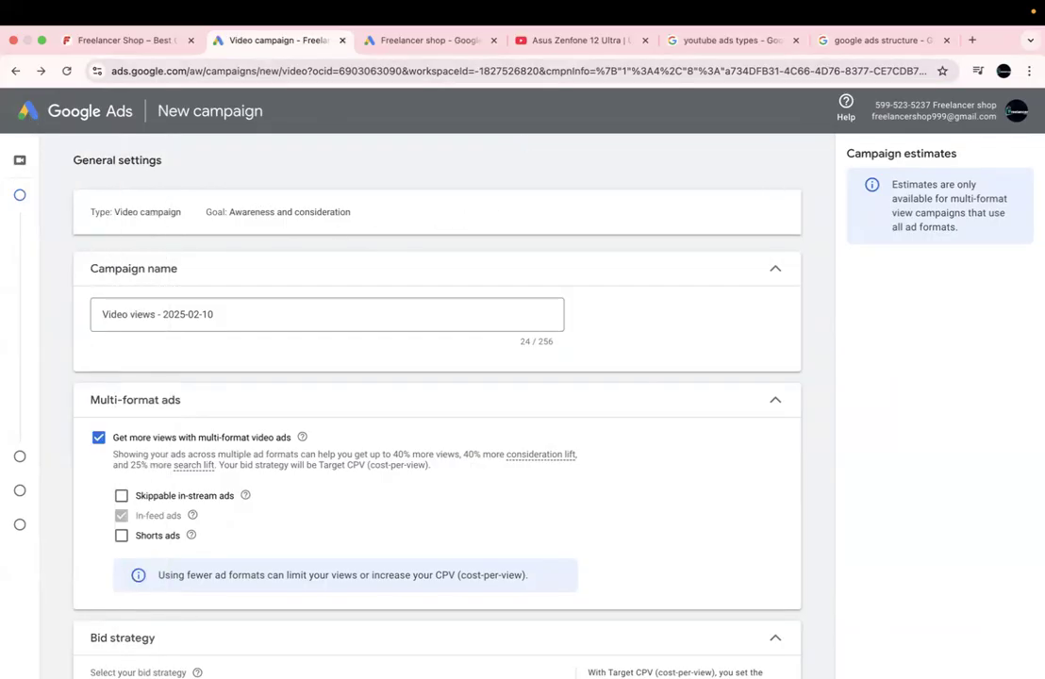
# Step: Remove the Freelancer shop Google Ads account whose setup is in progress
pyautogui.click(1016, 113)
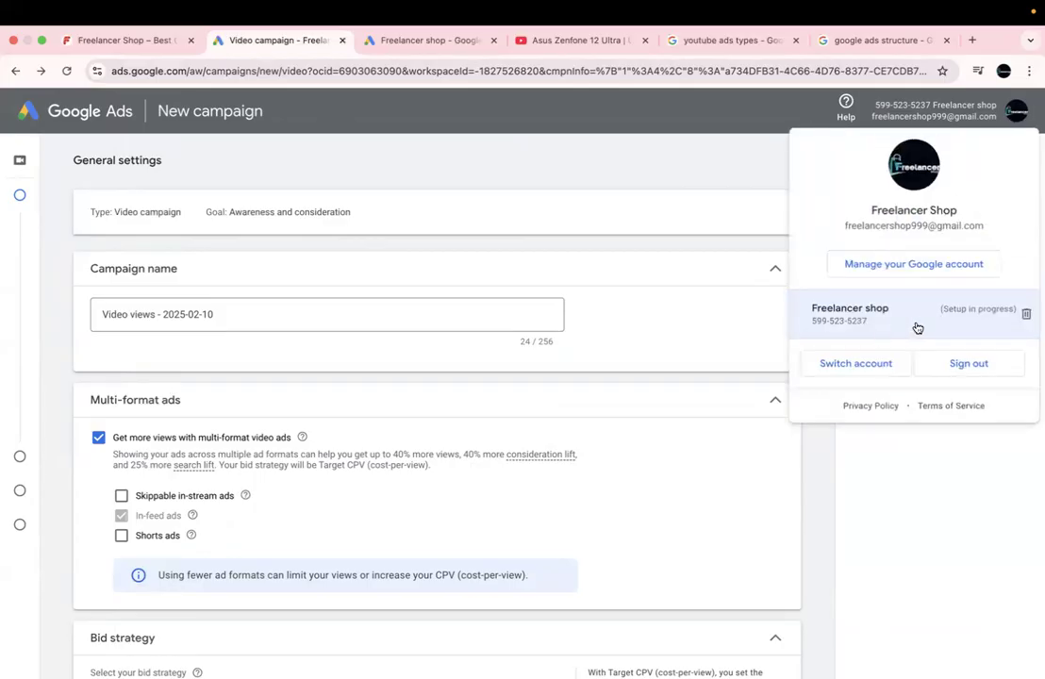
pyautogui.click(1026, 313)
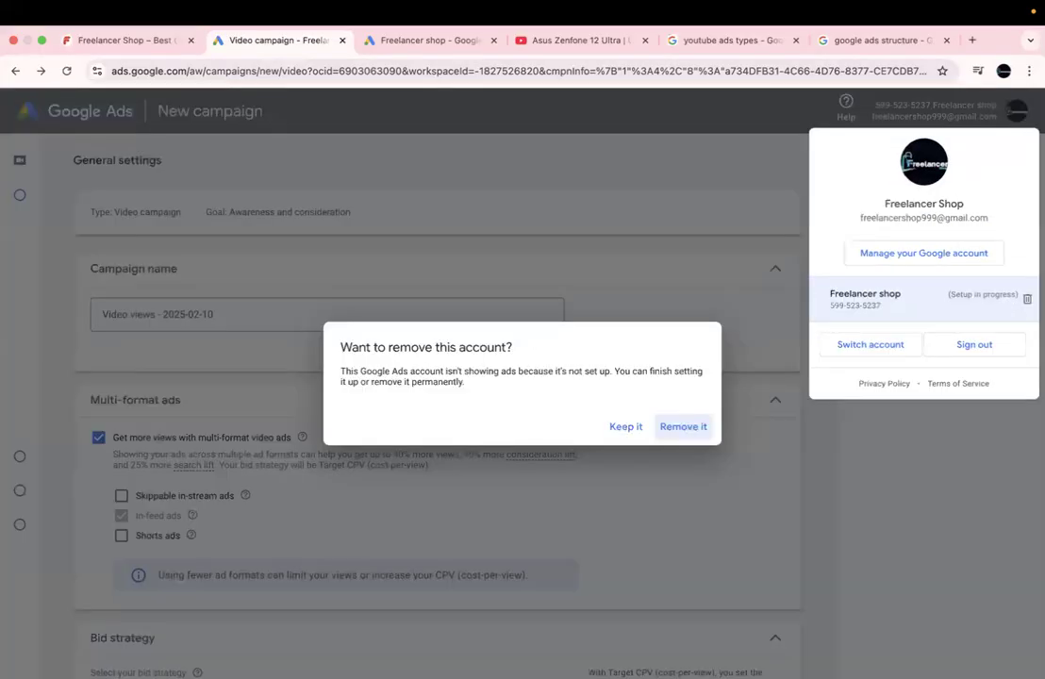
pyautogui.click(675, 435)
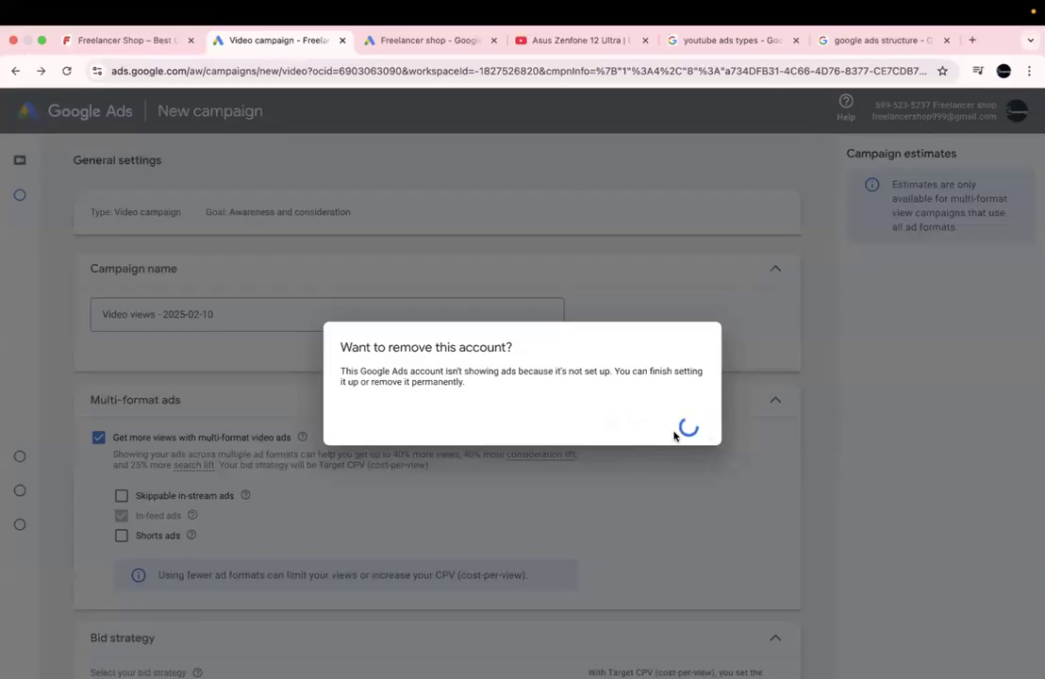
pyautogui.click(665, 421)
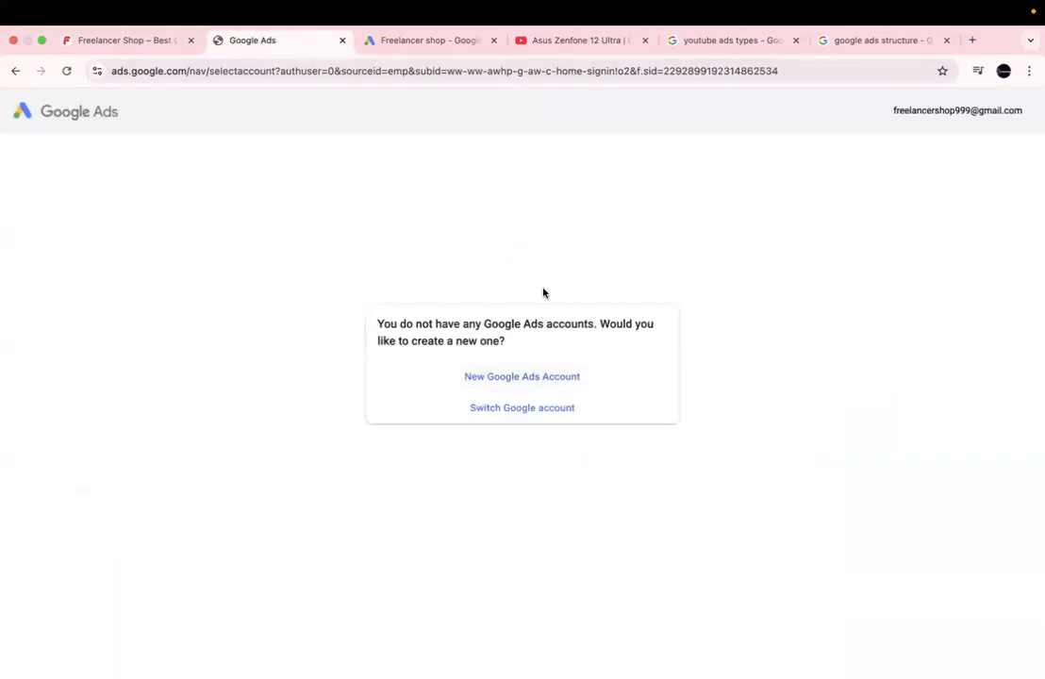
pyautogui.click(504, 378)
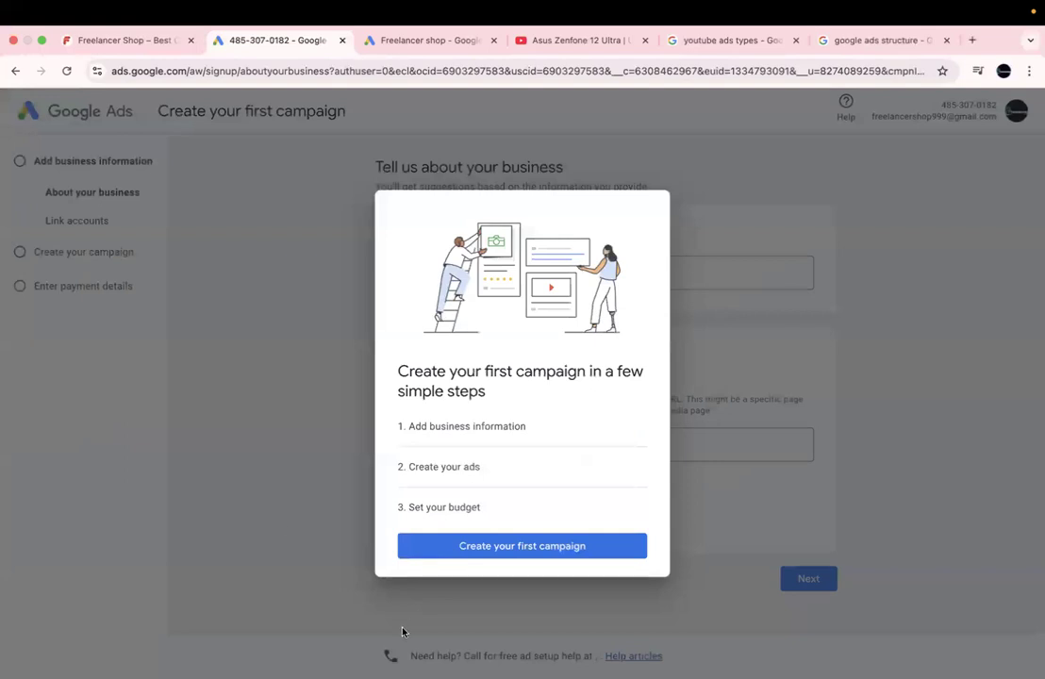
pyautogui.click(291, 529)
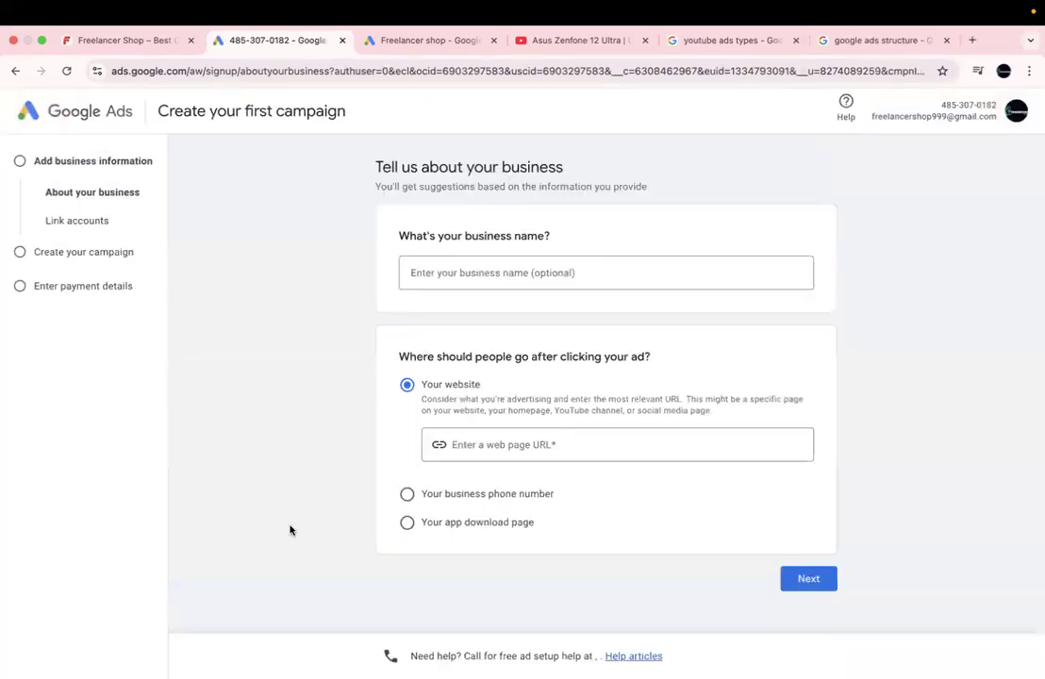
pyautogui.click(797, 579)
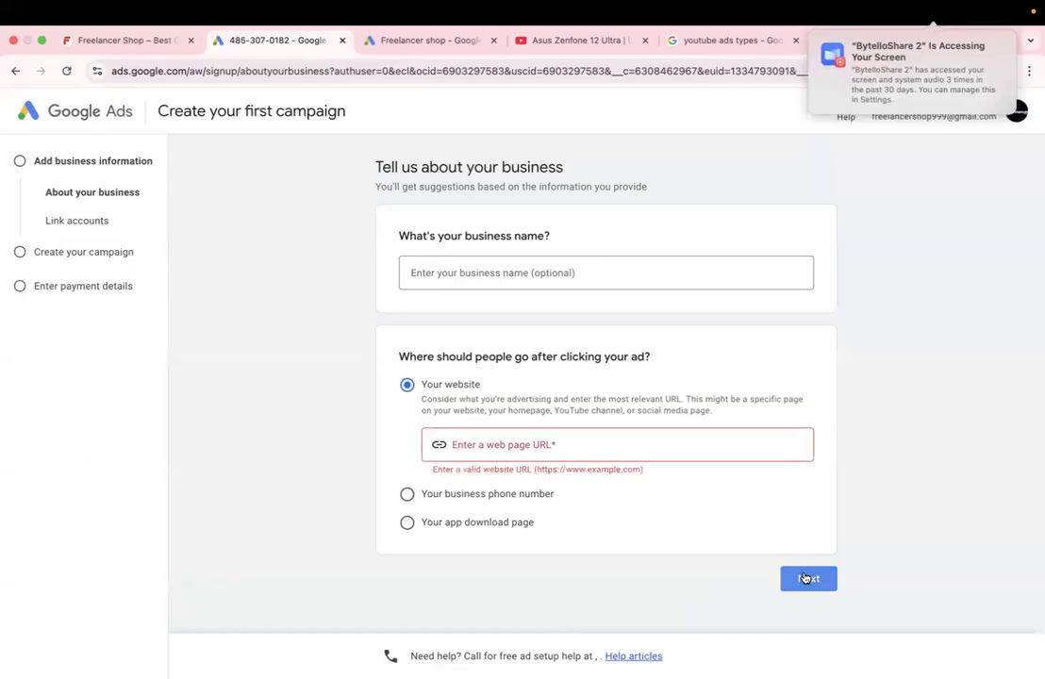
pyautogui.click(468, 440)
pyautogui.write('https://www.youtube.com/watch?v=Sw-ul2ZbhJc')
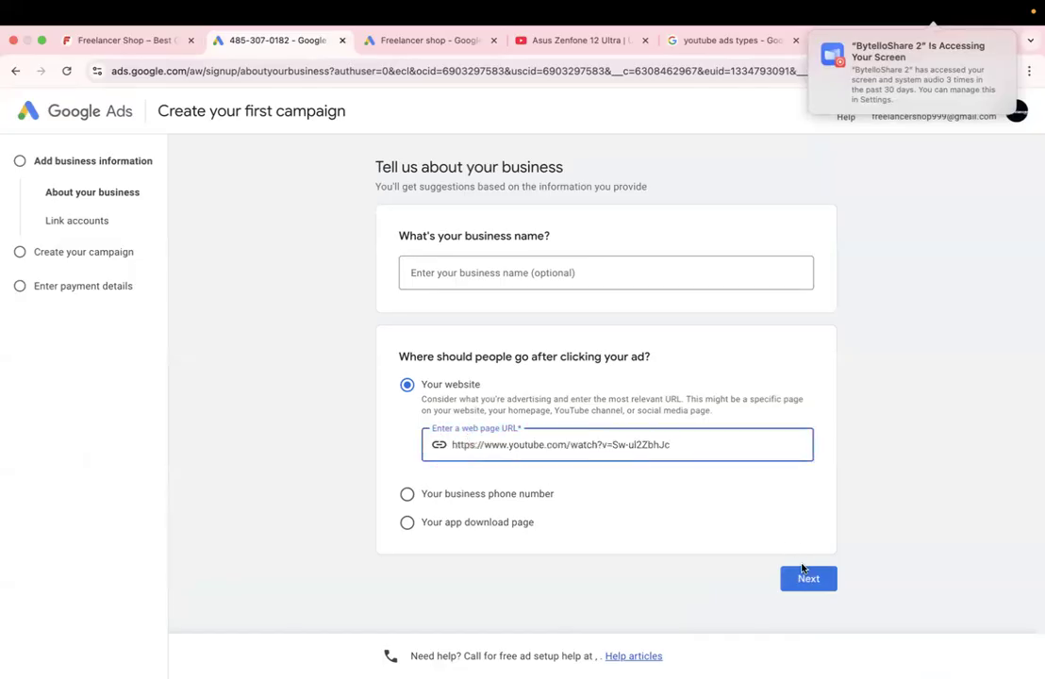
pyautogui.click(803, 579)
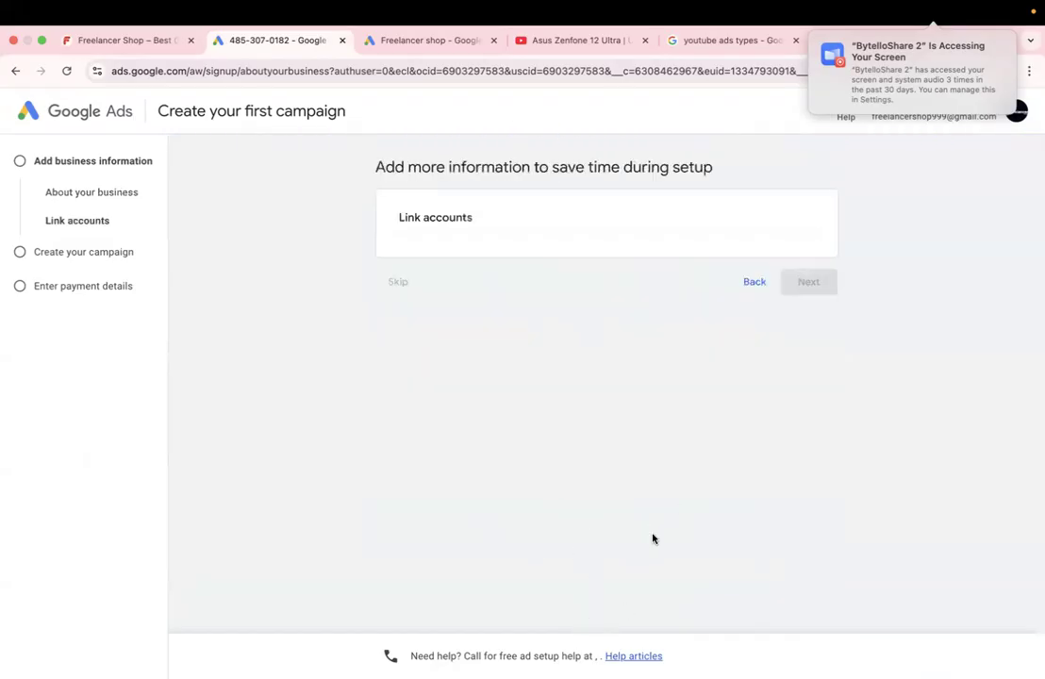
pyautogui.scroll(-1, 619, 482)
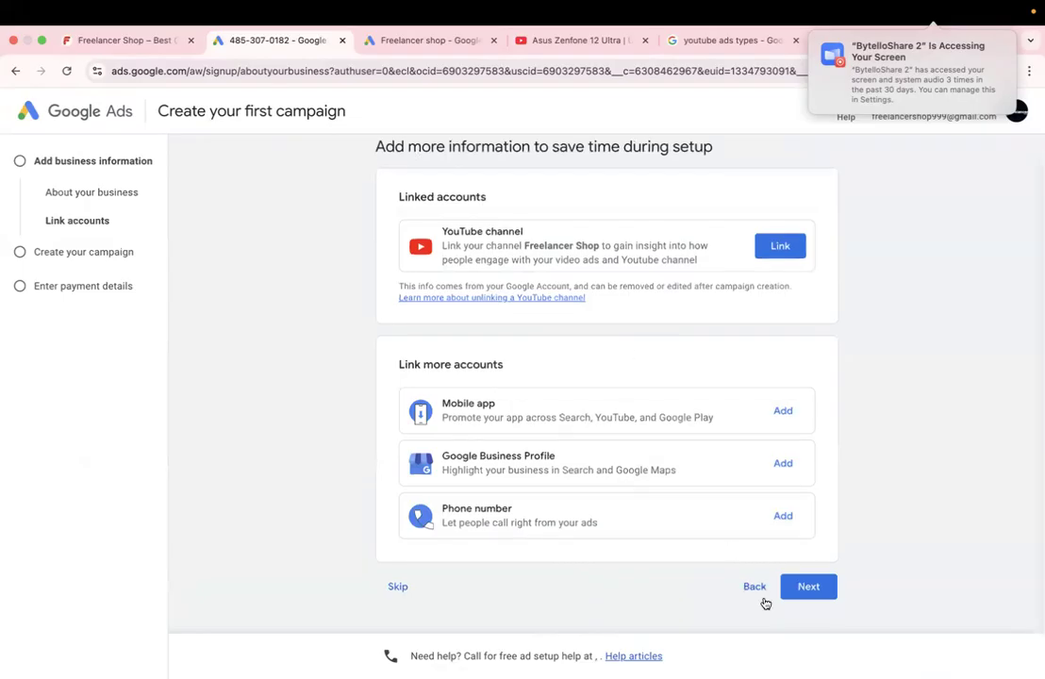
pyautogui.click(408, 587)
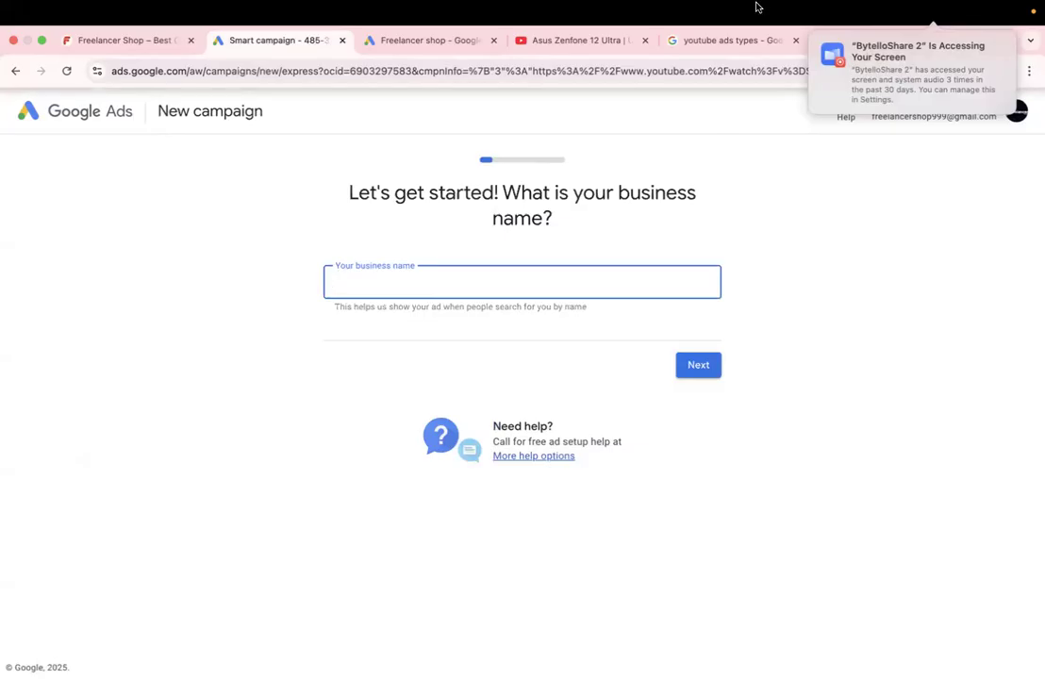
# Step: Open the additional ad setup help options, look at the quick help search, and close the help
pyautogui.click(529, 457)
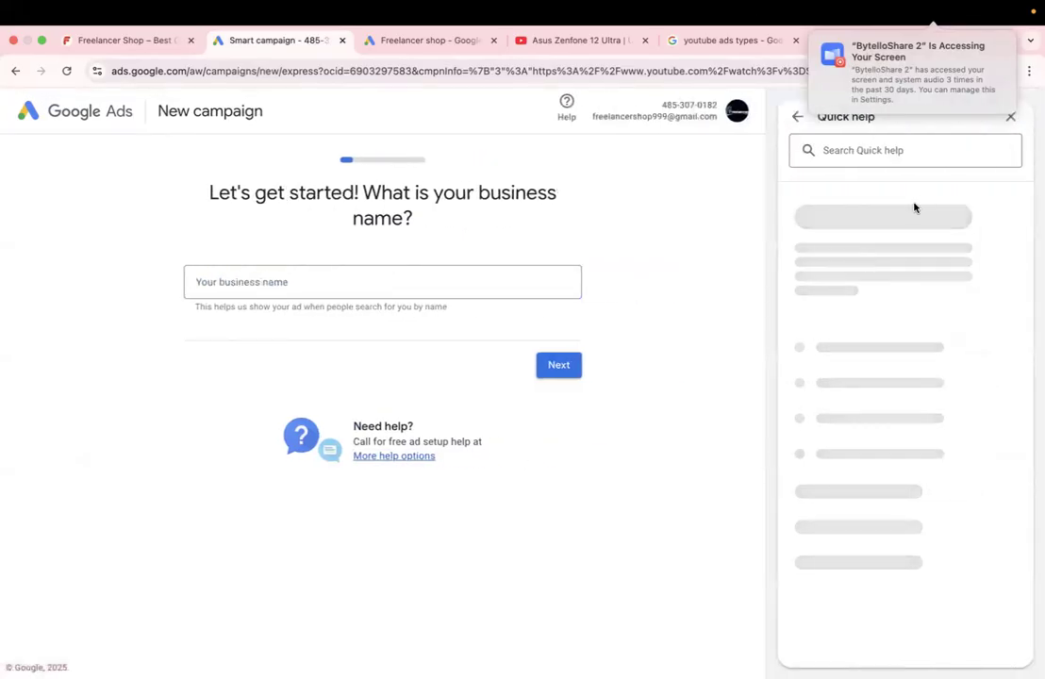
pyautogui.click(844, 151)
pyautogui.write('da')
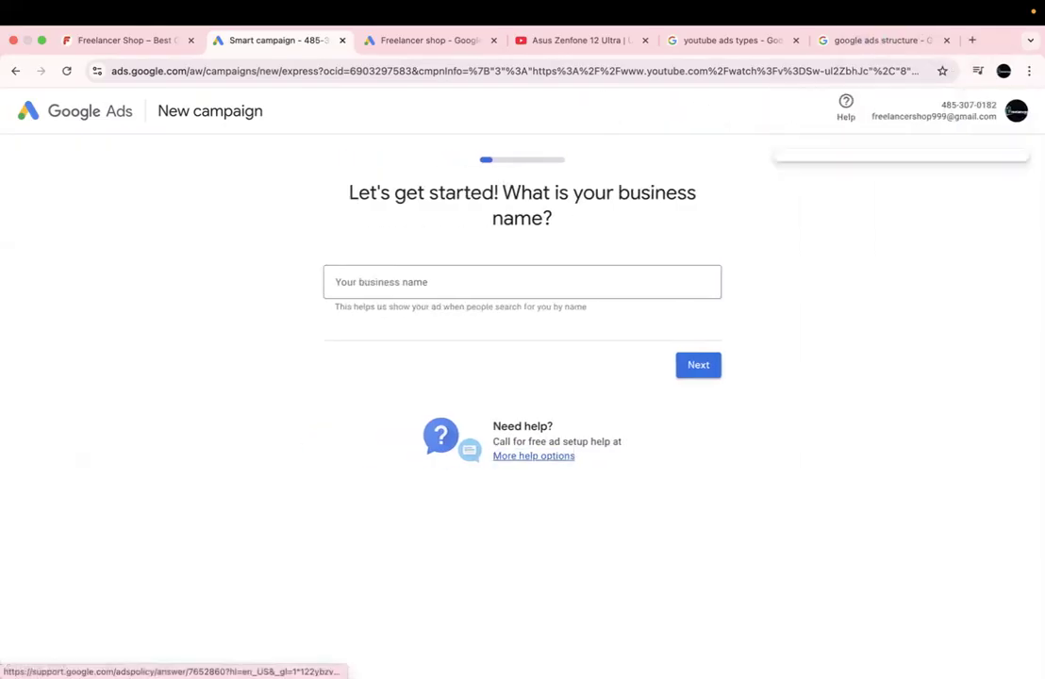
pyautogui.click(535, 281)
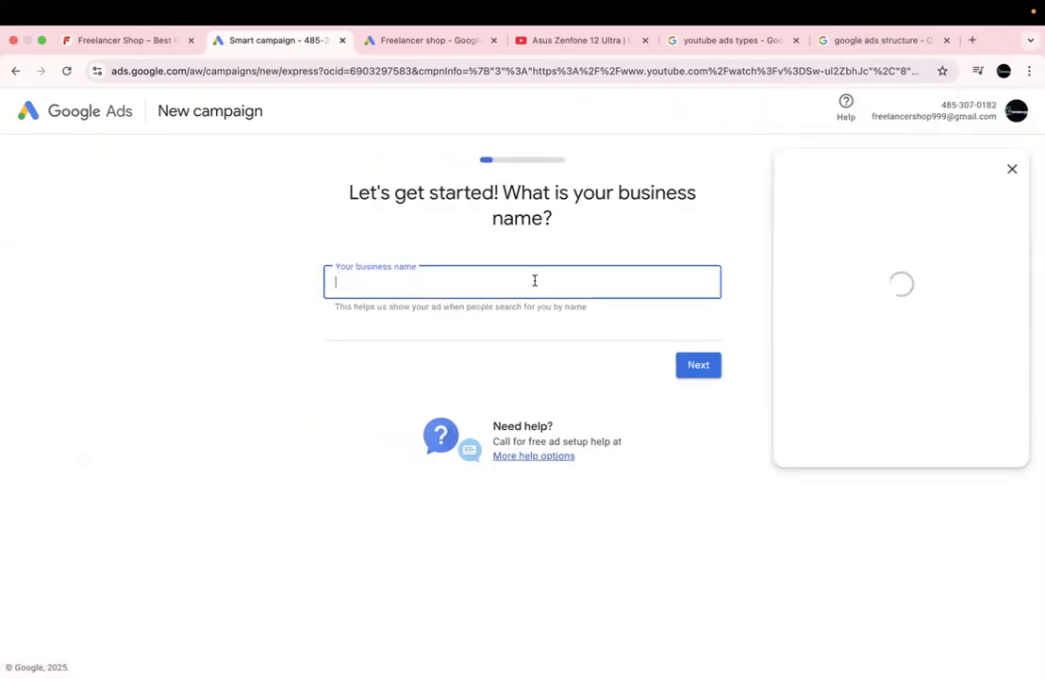
pyautogui.click(528, 456)
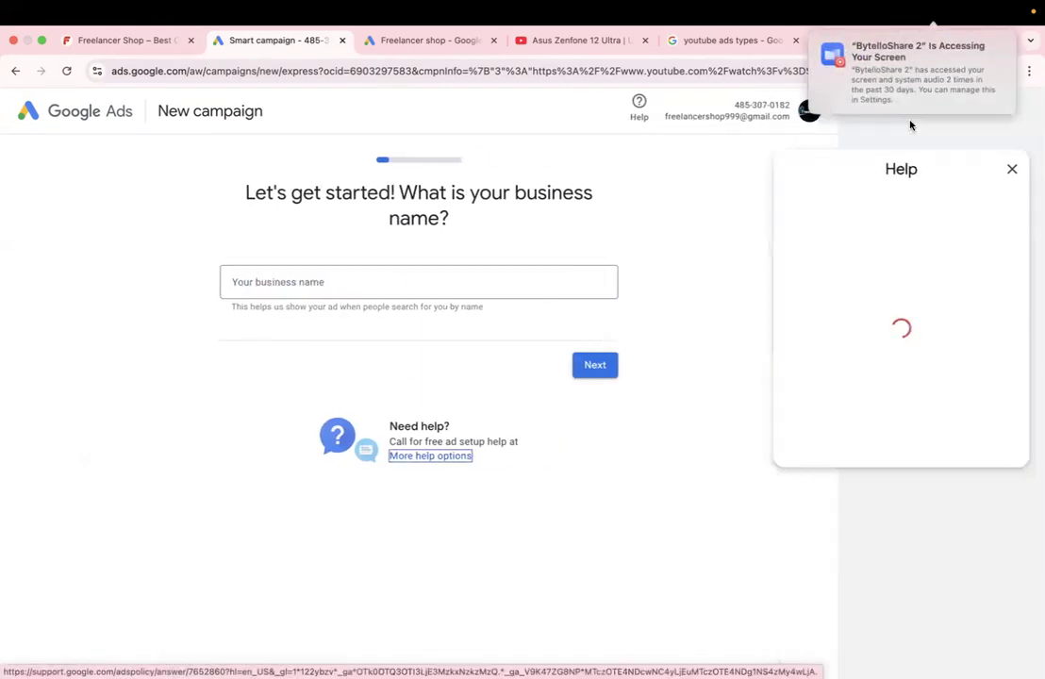
pyautogui.click(1012, 172)
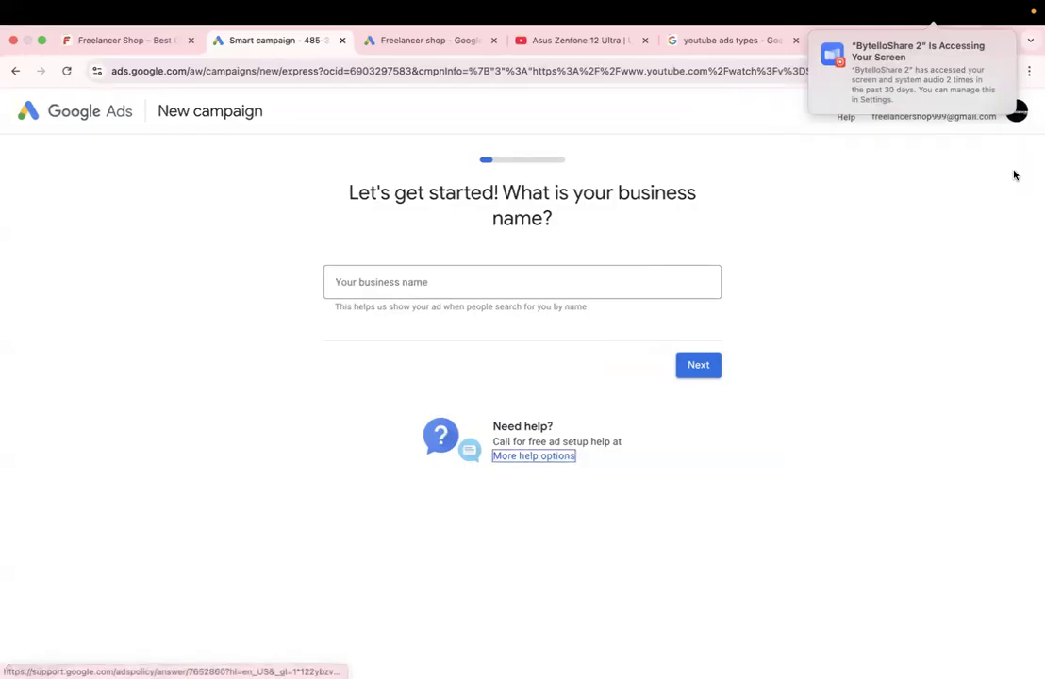
# Step: Look through the help article on how Smart campaigns work and close the help
pyautogui.click(527, 457)
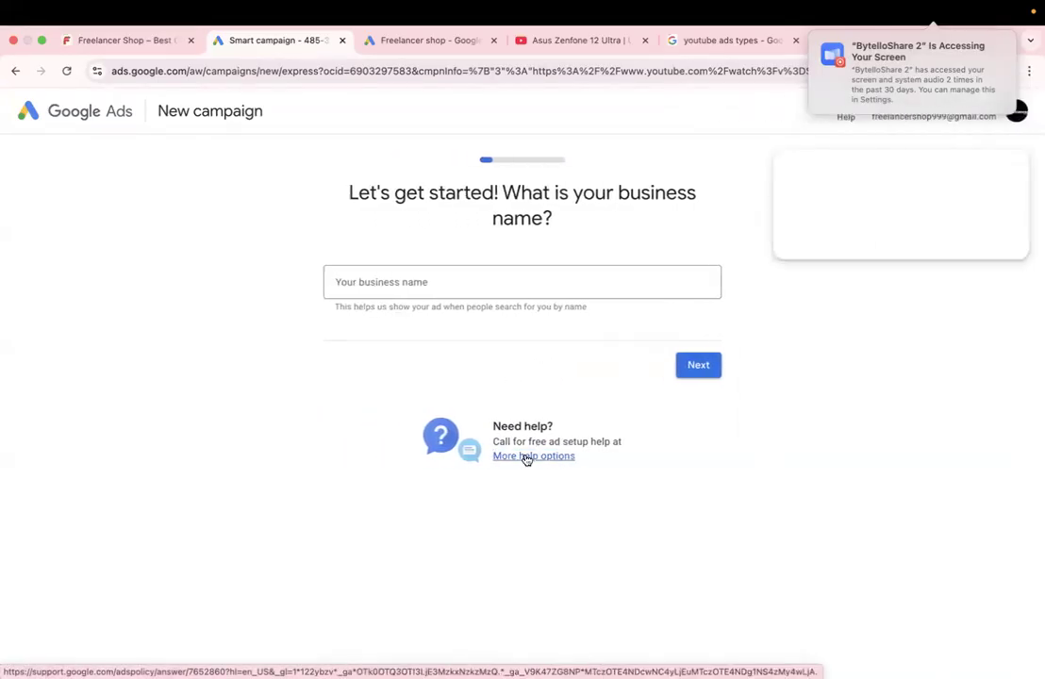
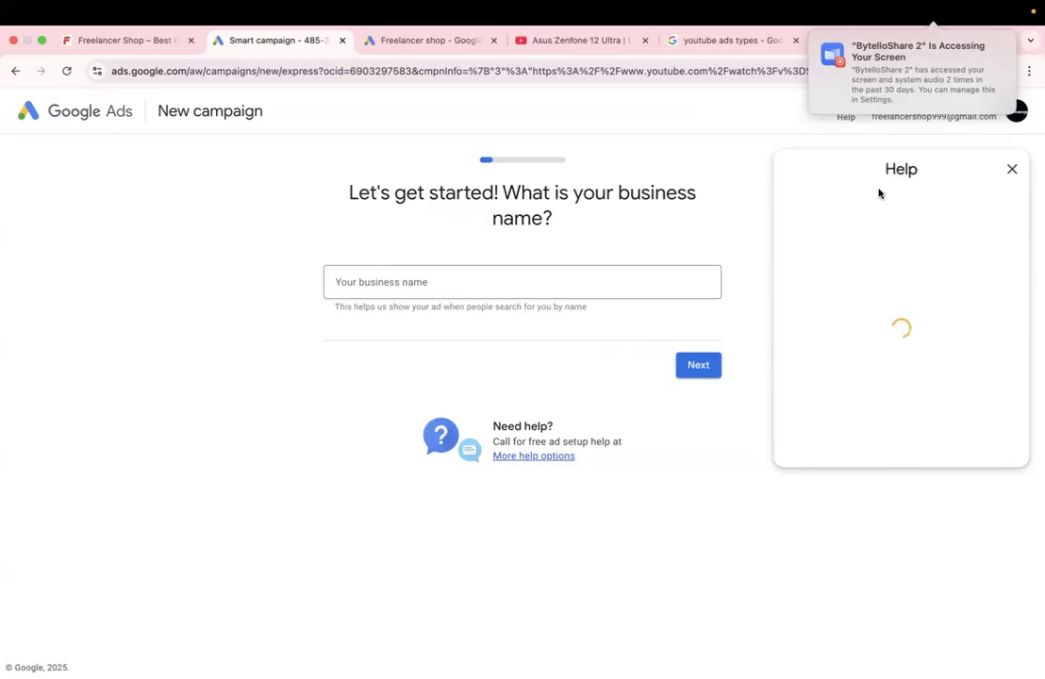
pyautogui.scroll(-1, 859, 257)
pyautogui.scroll(-10, 860, 256)
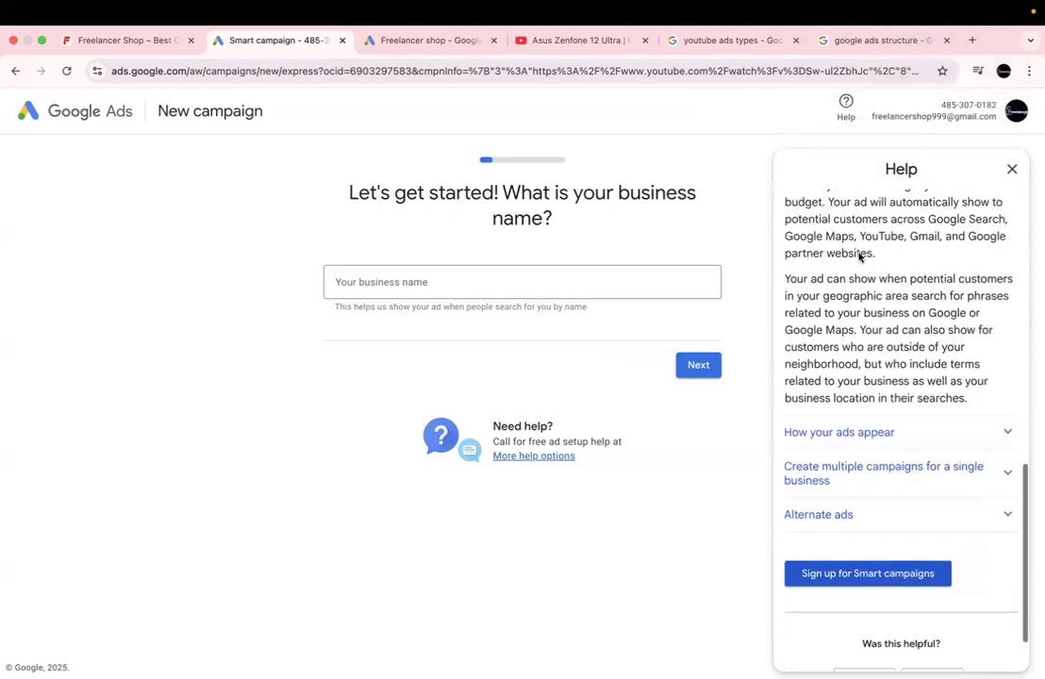
pyautogui.scroll(-2, 860, 256)
pyautogui.scroll(12, 859, 256)
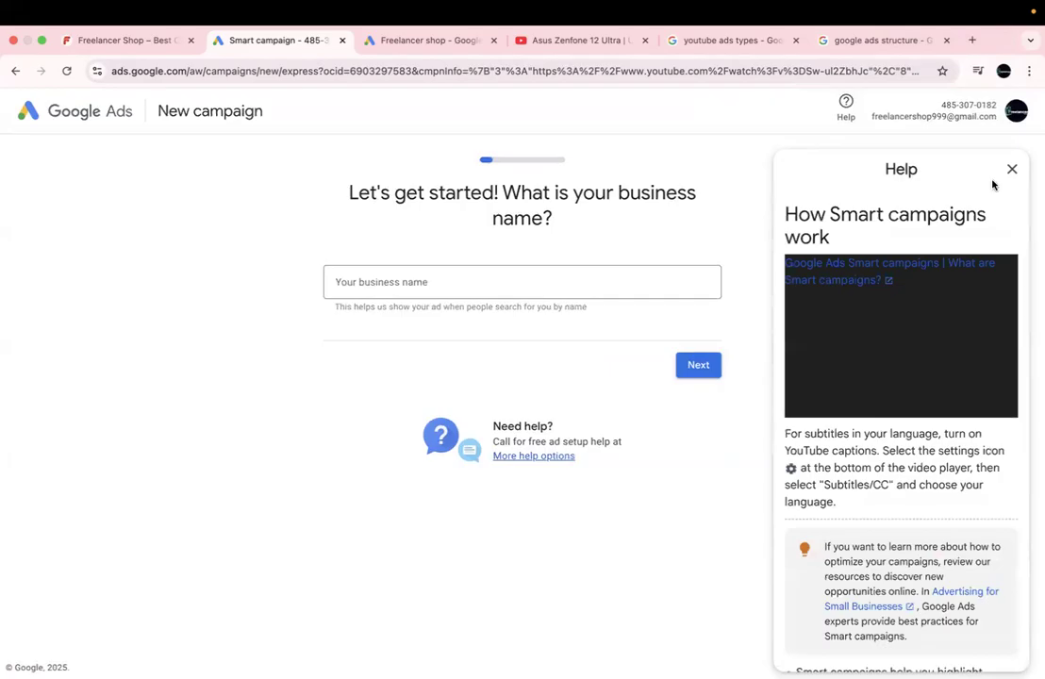
pyautogui.click(1013, 169)
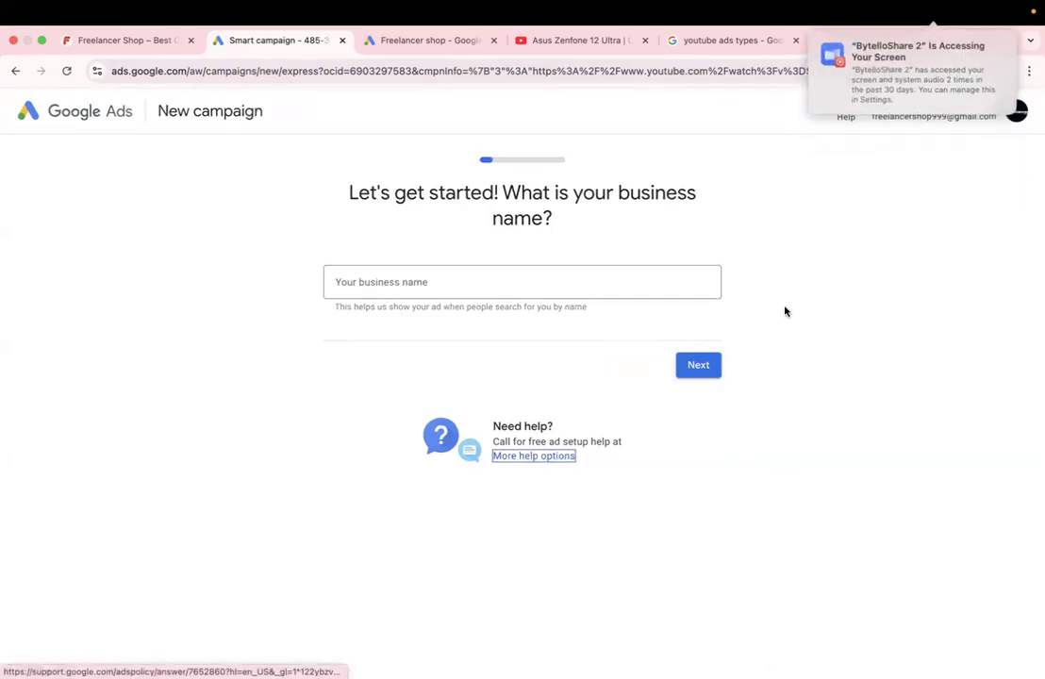
pyautogui.click(517, 458)
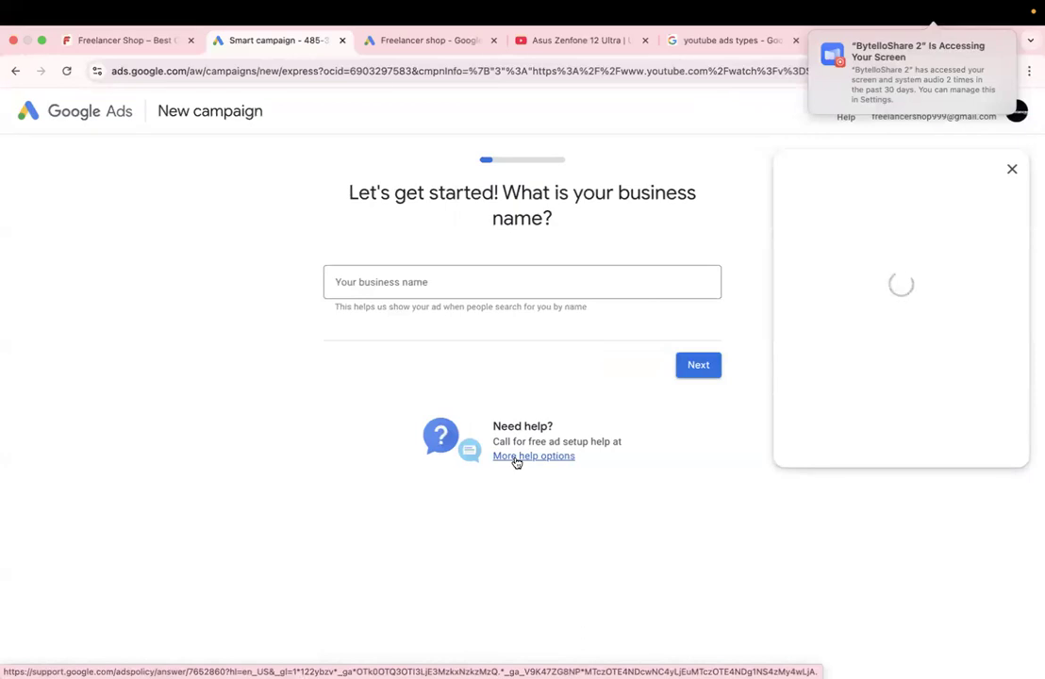
pyautogui.click(1011, 171)
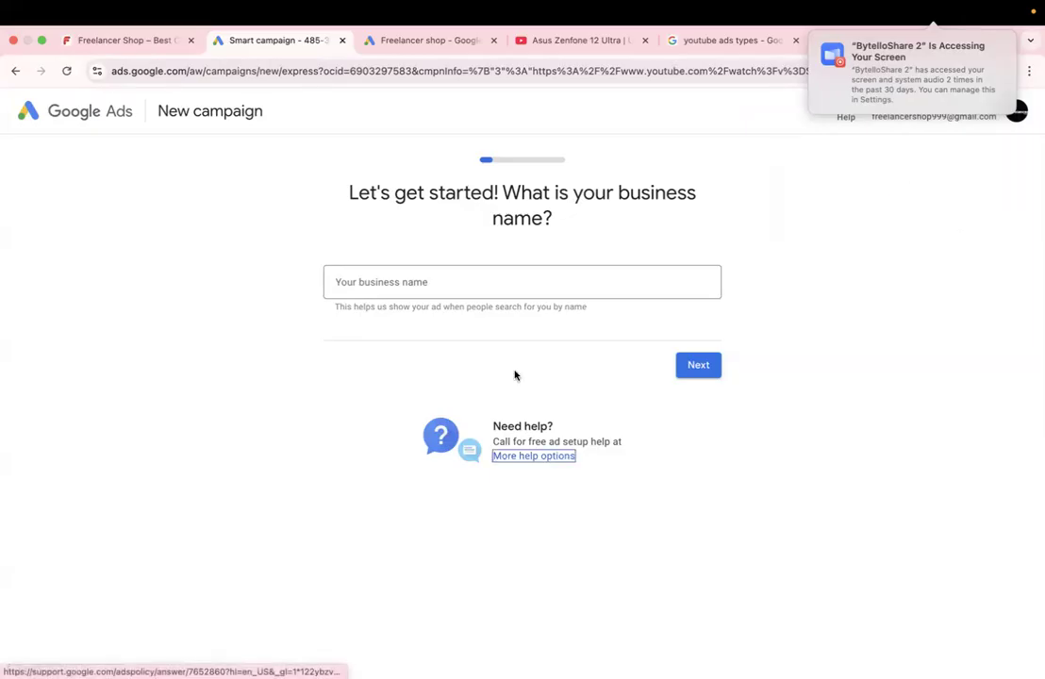
# Step: Enter Freelancer Shop as the business name and proceed to the website question
pyautogui.click(370, 282)
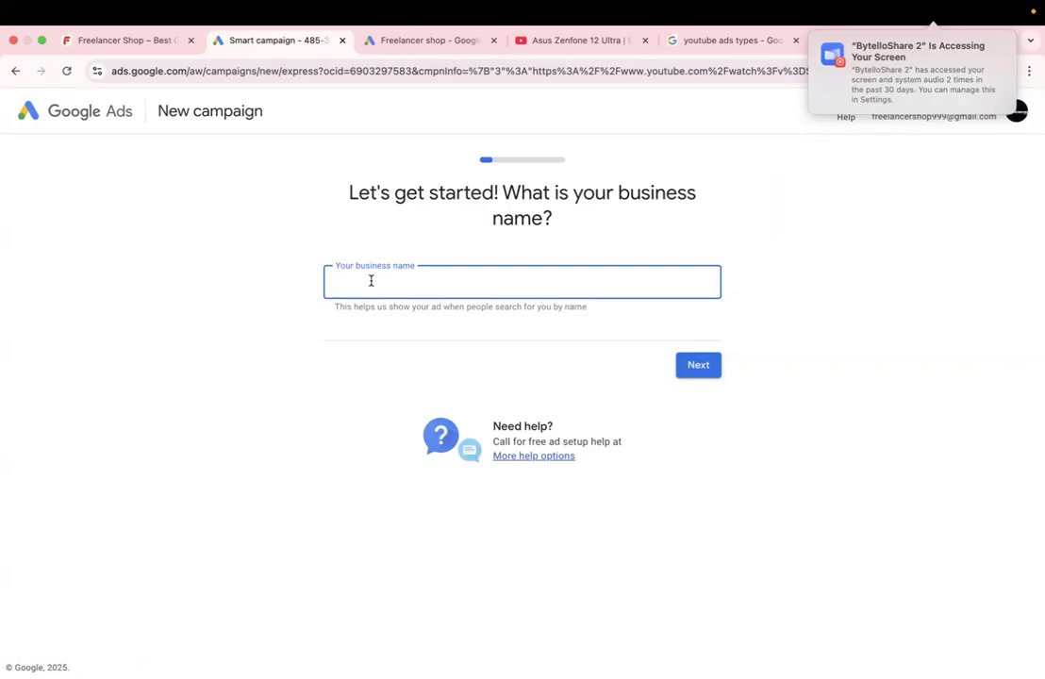
pyautogui.write('Freelancer Shop')
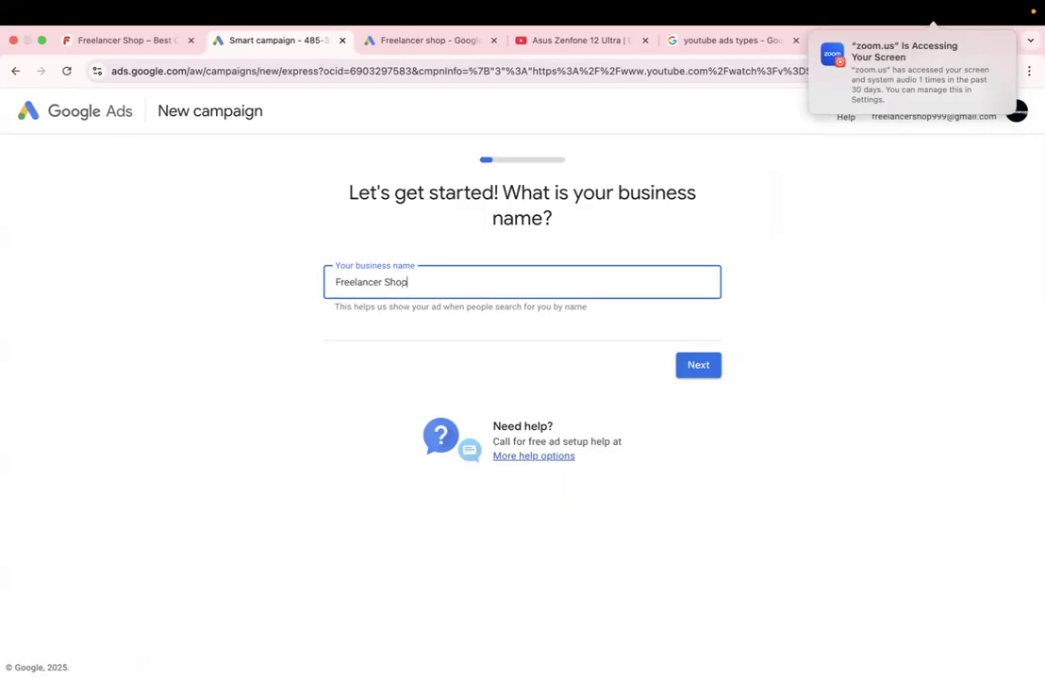
pyautogui.click(689, 366)
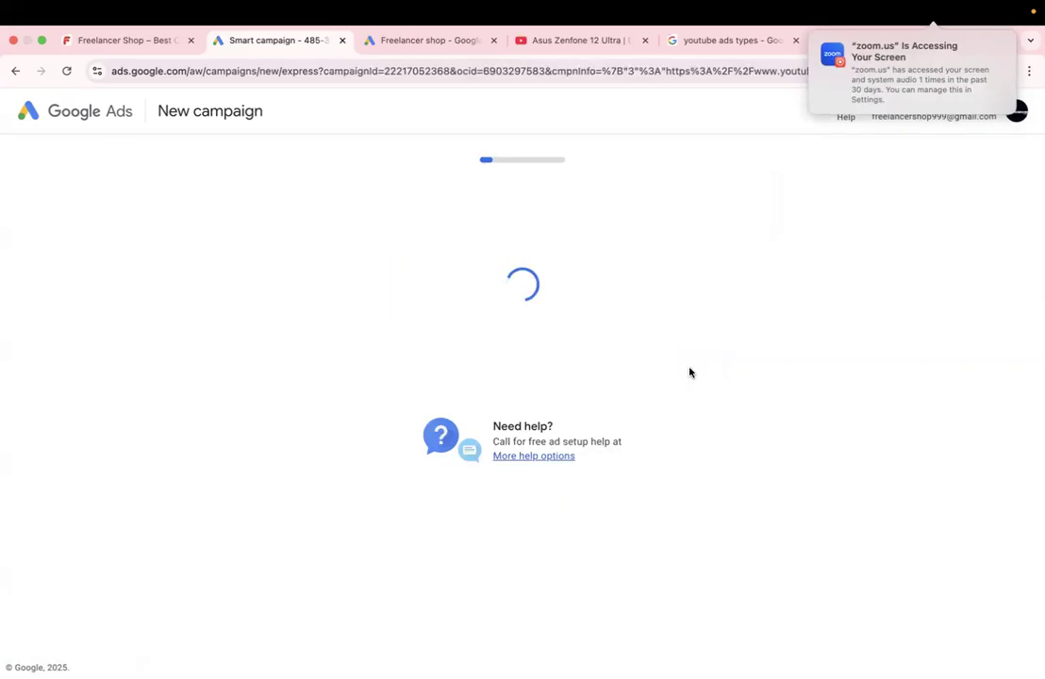
# Step: View the Smart campaigns video linked in the help article and return to the Google Ads campaign setup
pyautogui.click(520, 466)
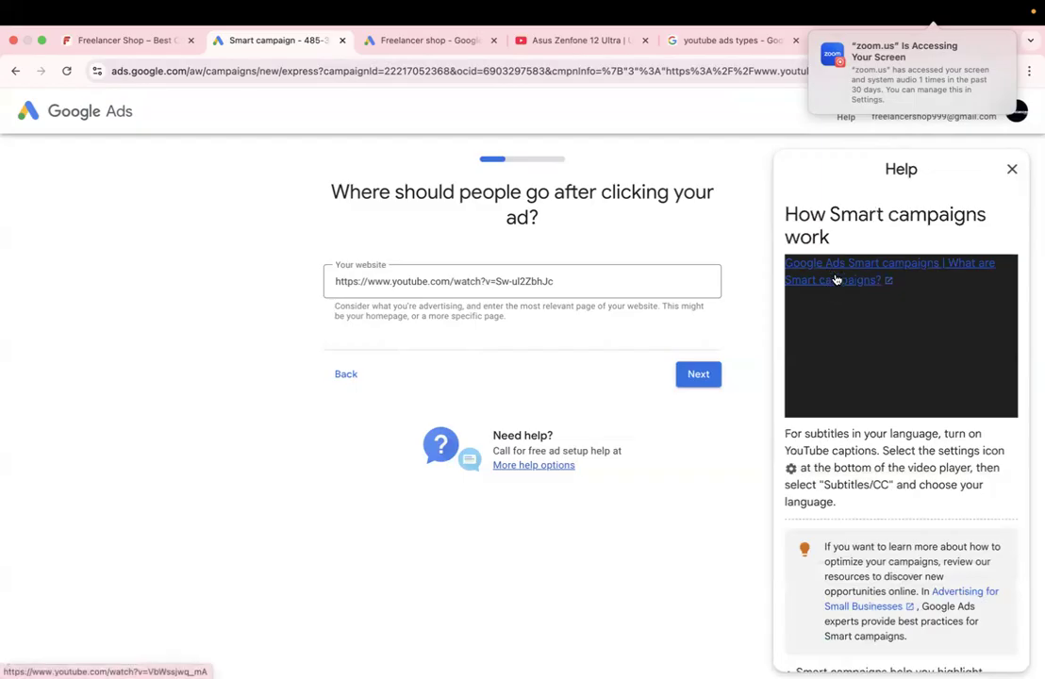
pyautogui.click(837, 282)
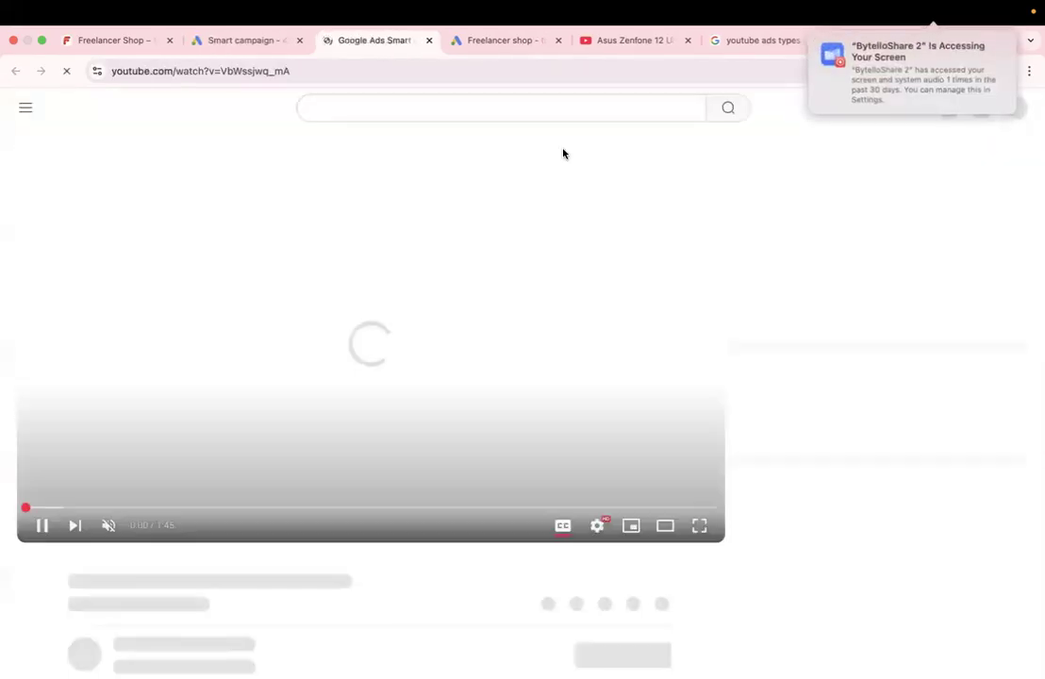
pyautogui.click(373, 329)
pyautogui.click(227, 42)
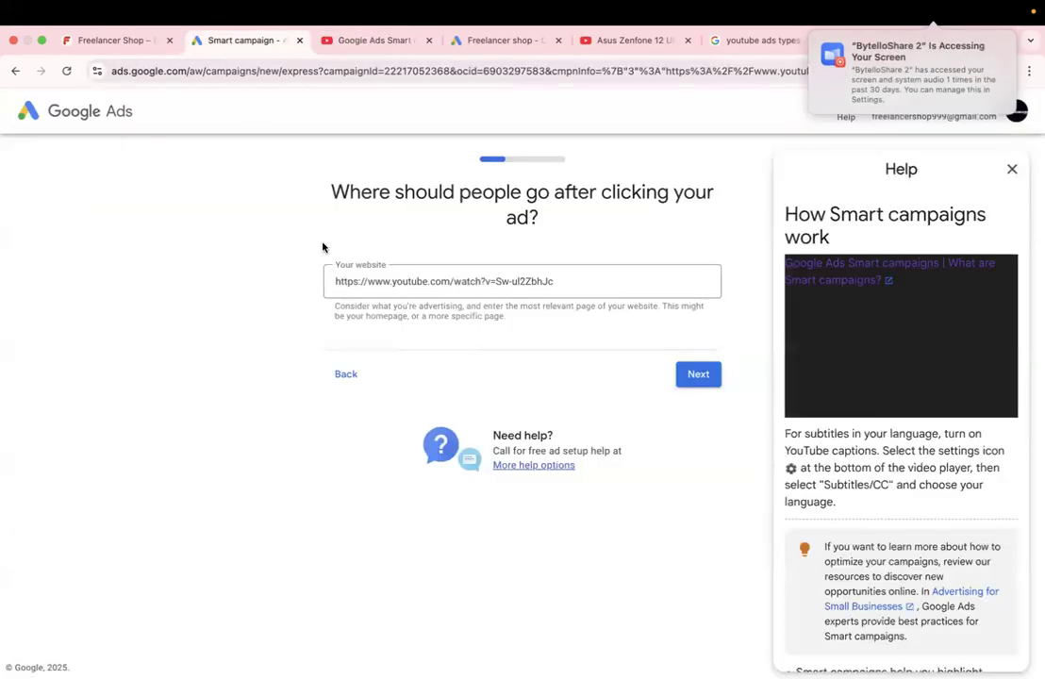
# Step: Go from the website question to the Google Ads video campaign setup and switch it to Expert Mode
pyautogui.click(701, 375)
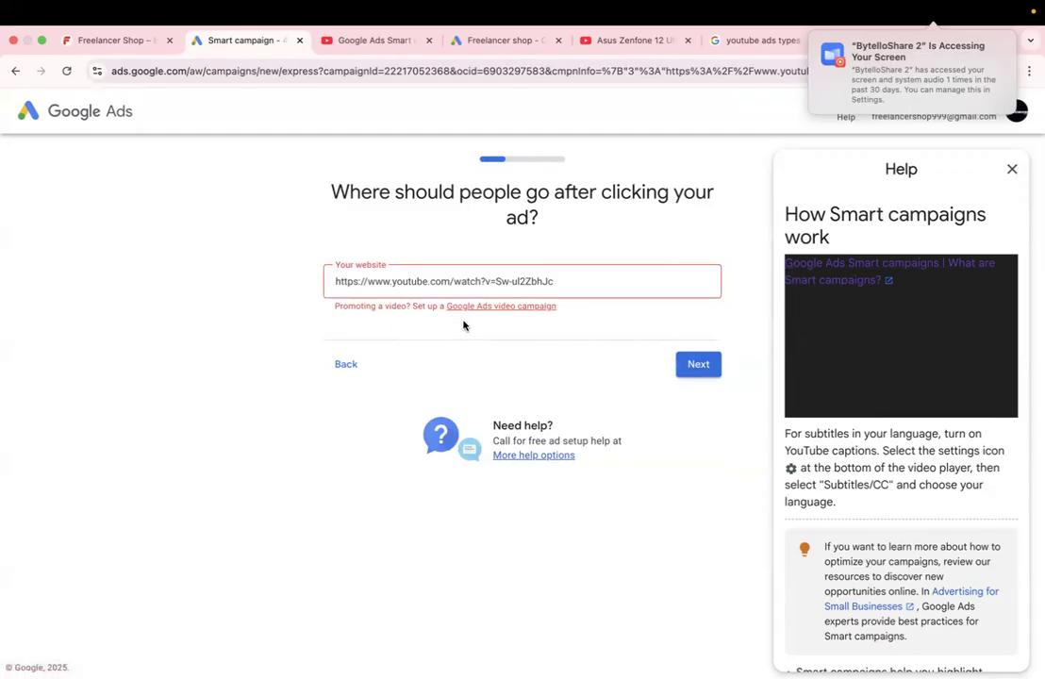
pyautogui.click(495, 308)
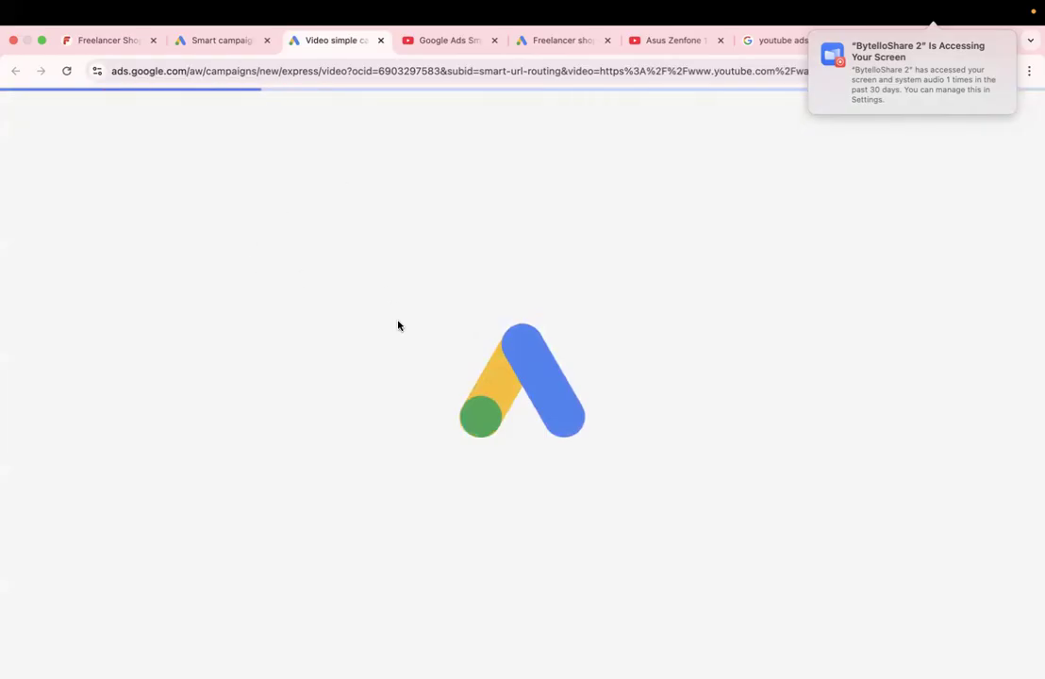
pyautogui.scroll(-5, 256, 507)
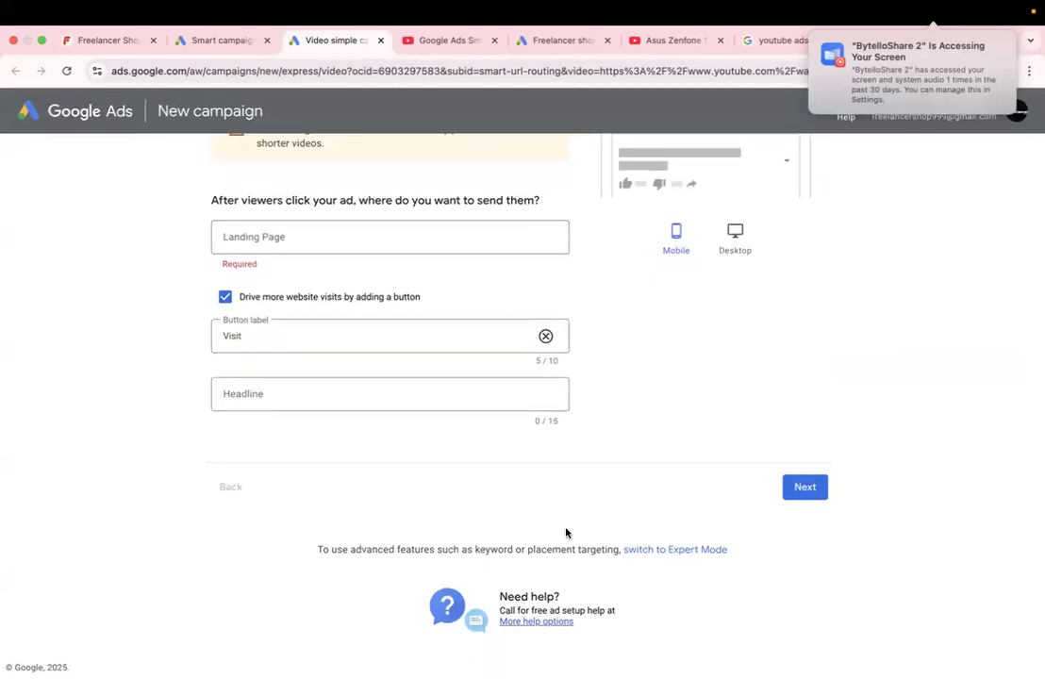
pyautogui.click(659, 557)
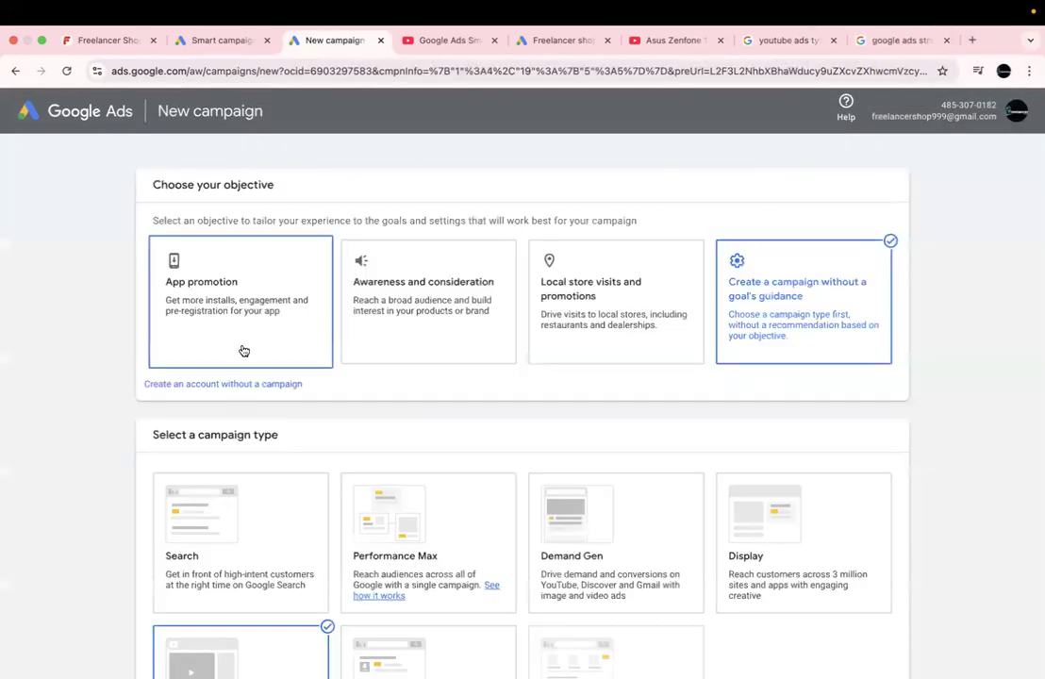
# Step: Choose to create a campaign without a goal's guidance and select Video as the campaign type
pyautogui.scroll(-2, 264, 395)
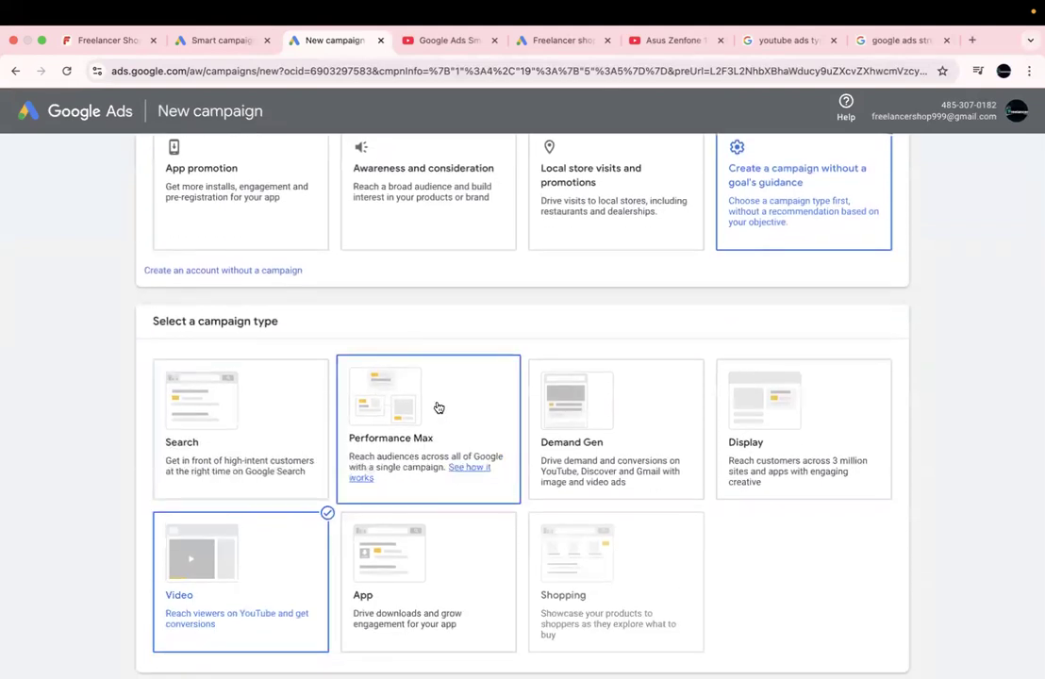
pyautogui.scroll(2, 374, 366)
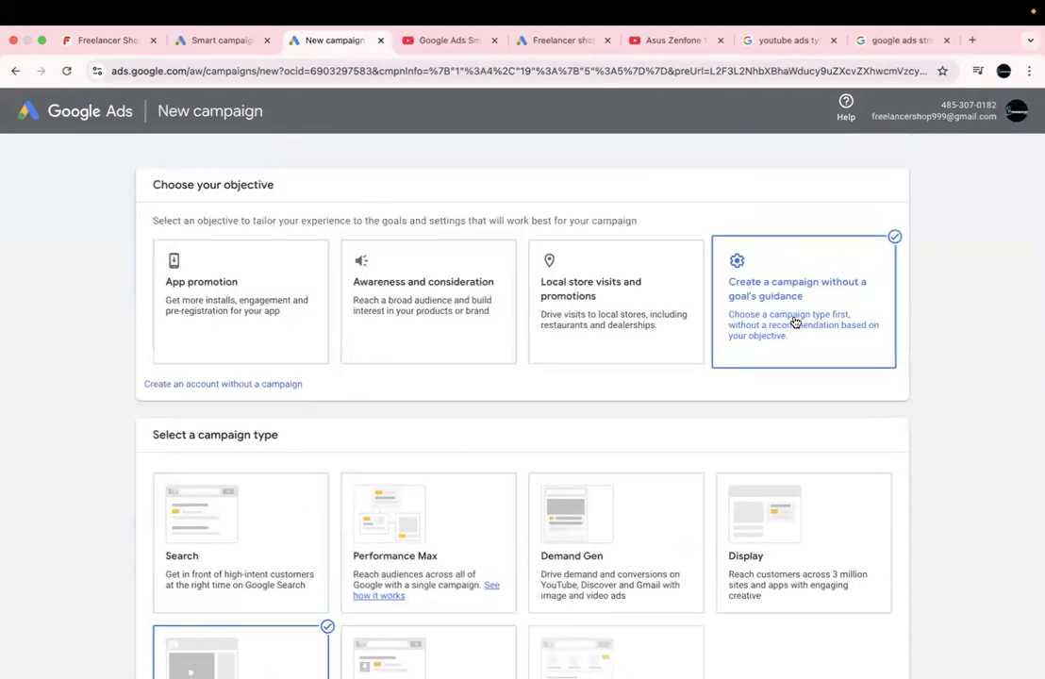
pyautogui.click(795, 322)
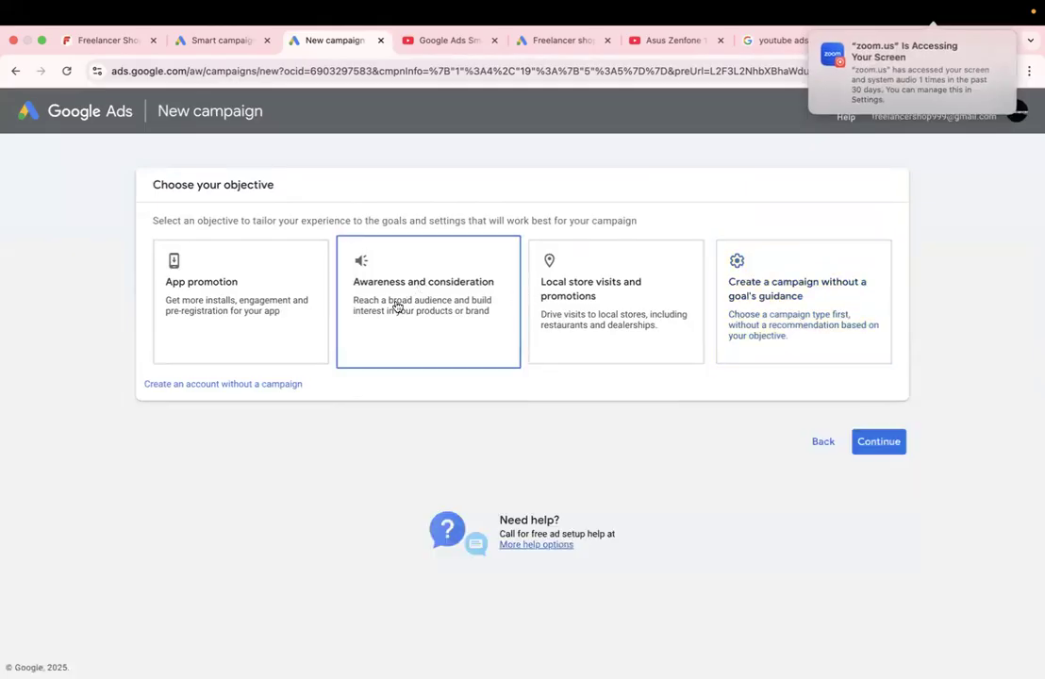
pyautogui.click(822, 302)
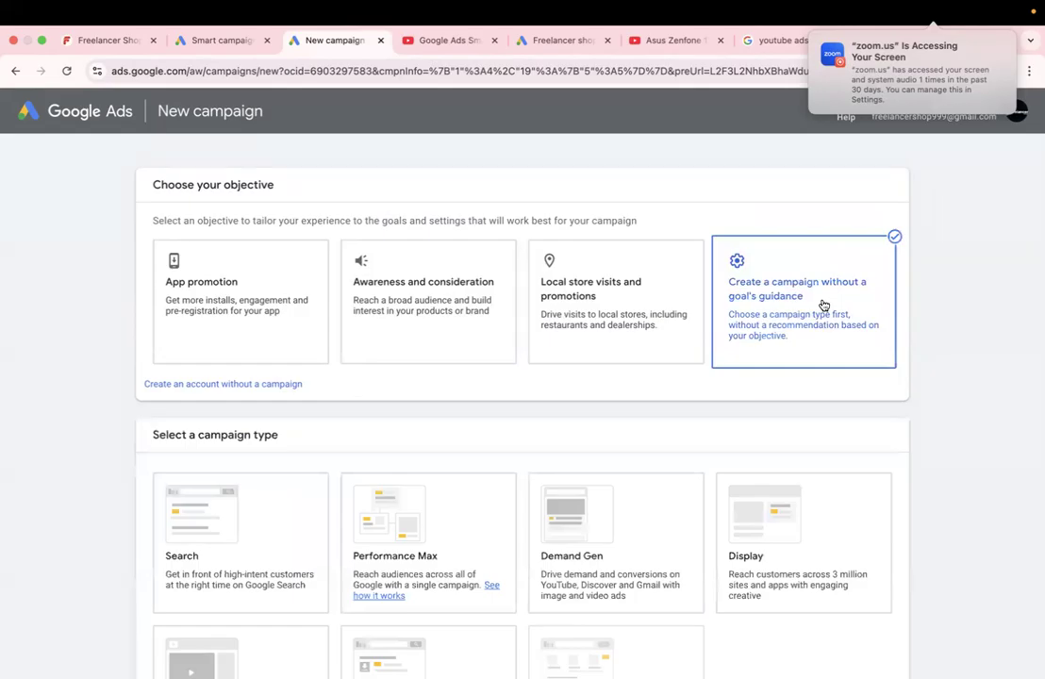
pyautogui.scroll(-4, 821, 304)
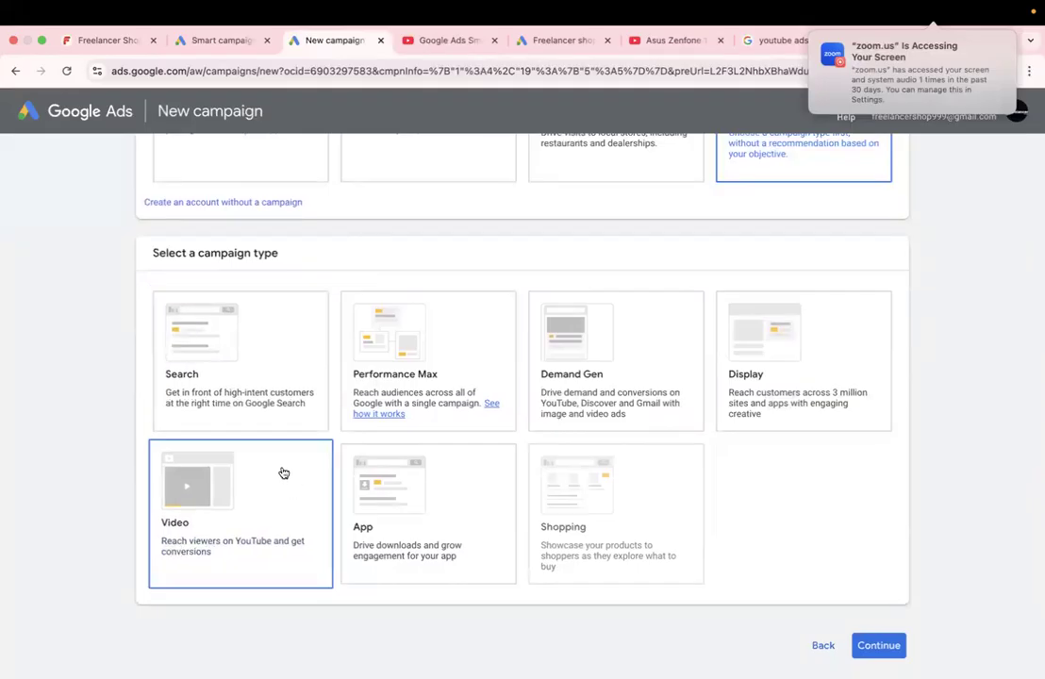
pyautogui.click(242, 499)
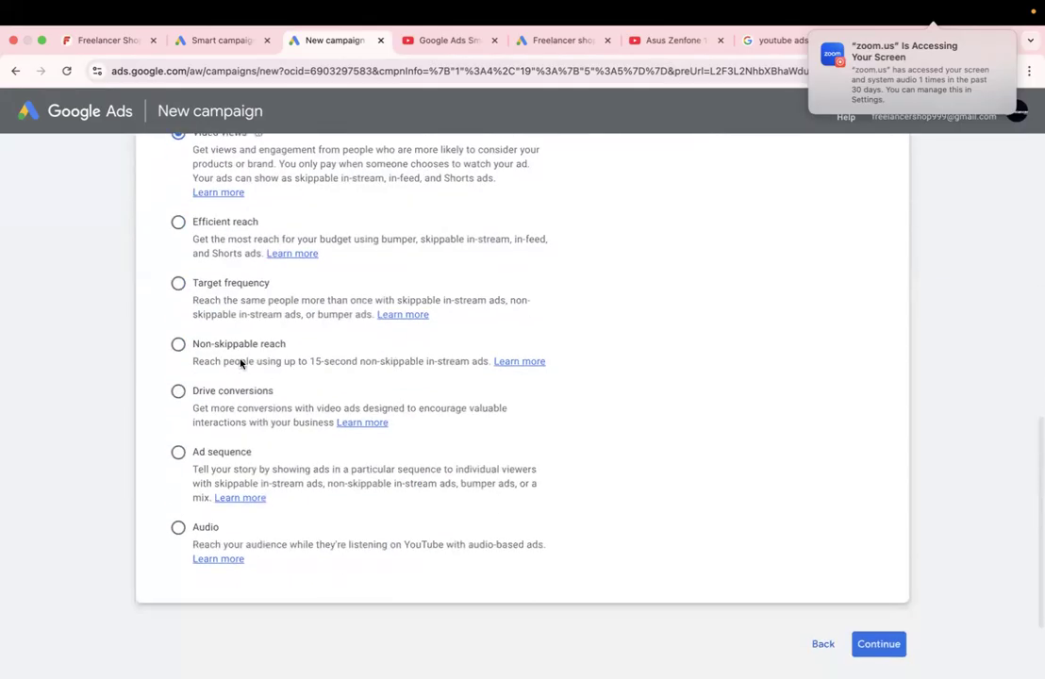
# Step: Review the campaign subtypes, keep Video views selected and continue to the campaign's general settings
pyautogui.scroll(2, 233, 420)
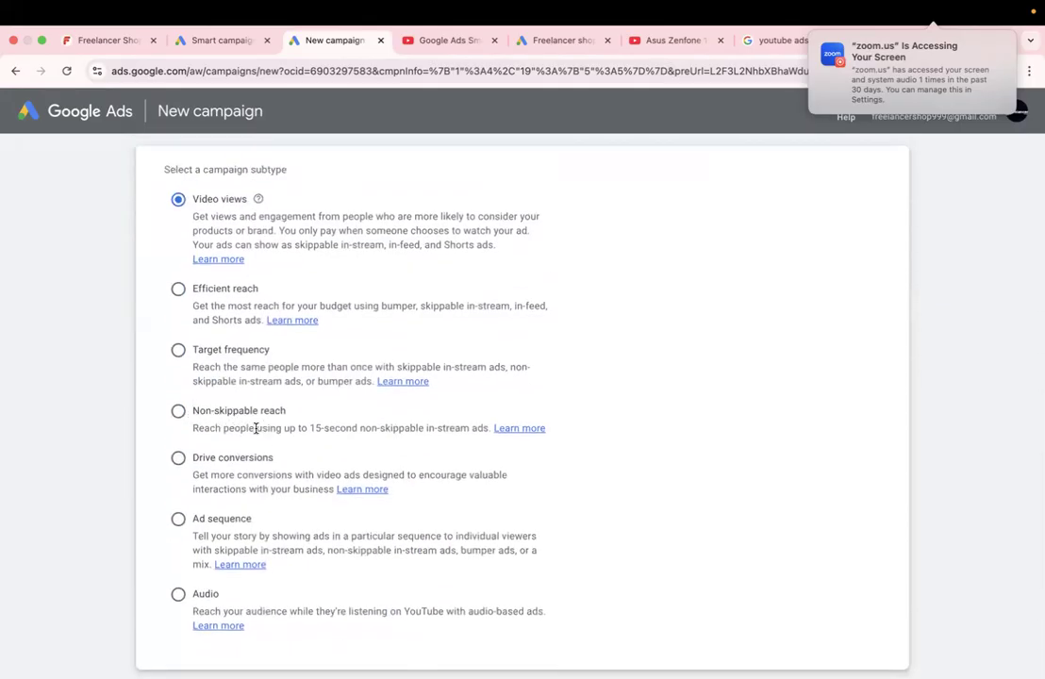
pyautogui.scroll(2, 282, 322)
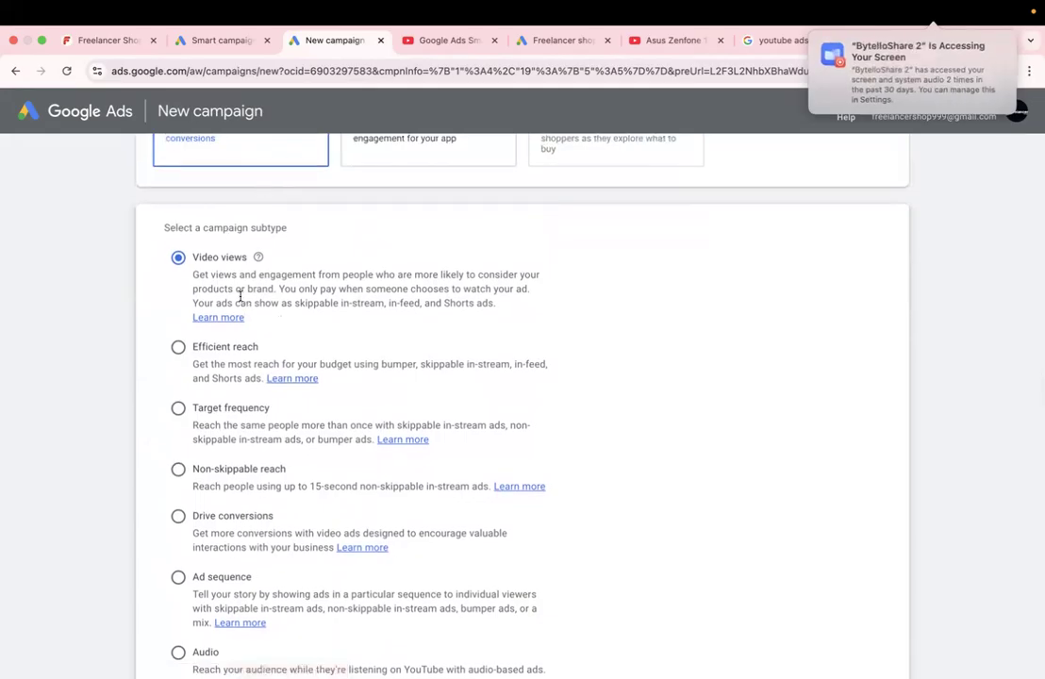
pyautogui.scroll(-2, 241, 296)
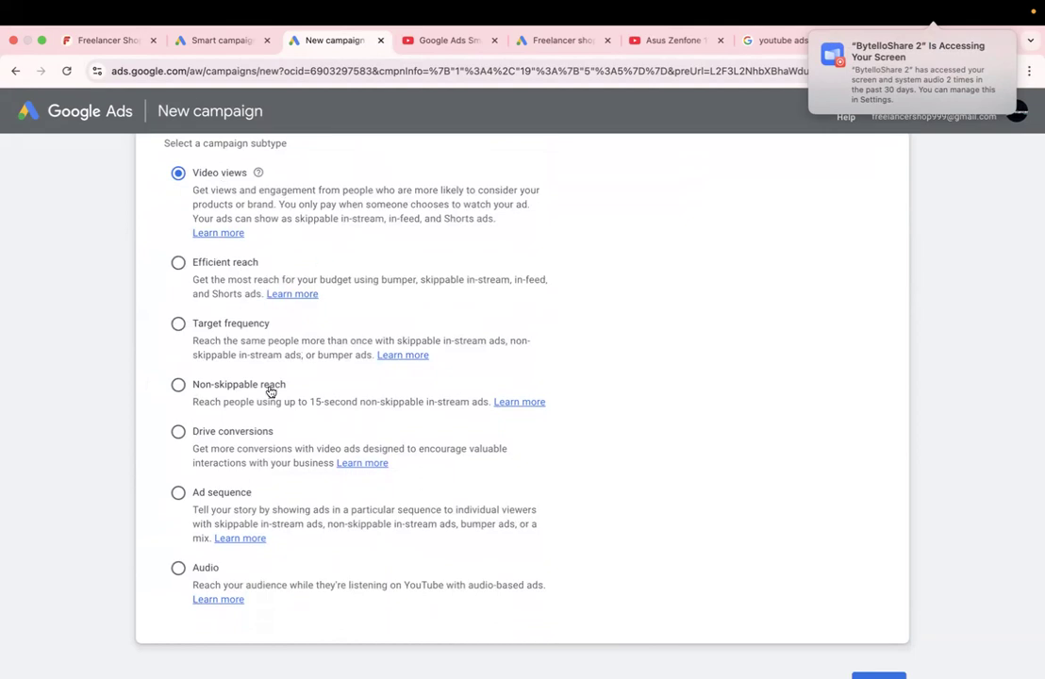
pyautogui.scroll(-4, 401, 212)
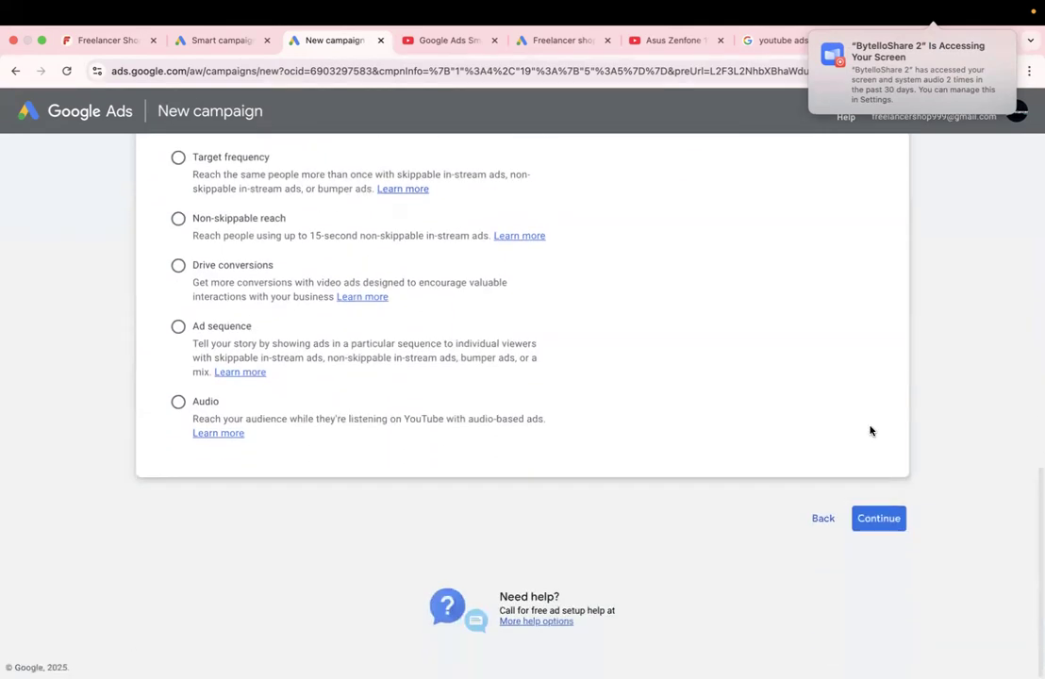
pyautogui.click(876, 519)
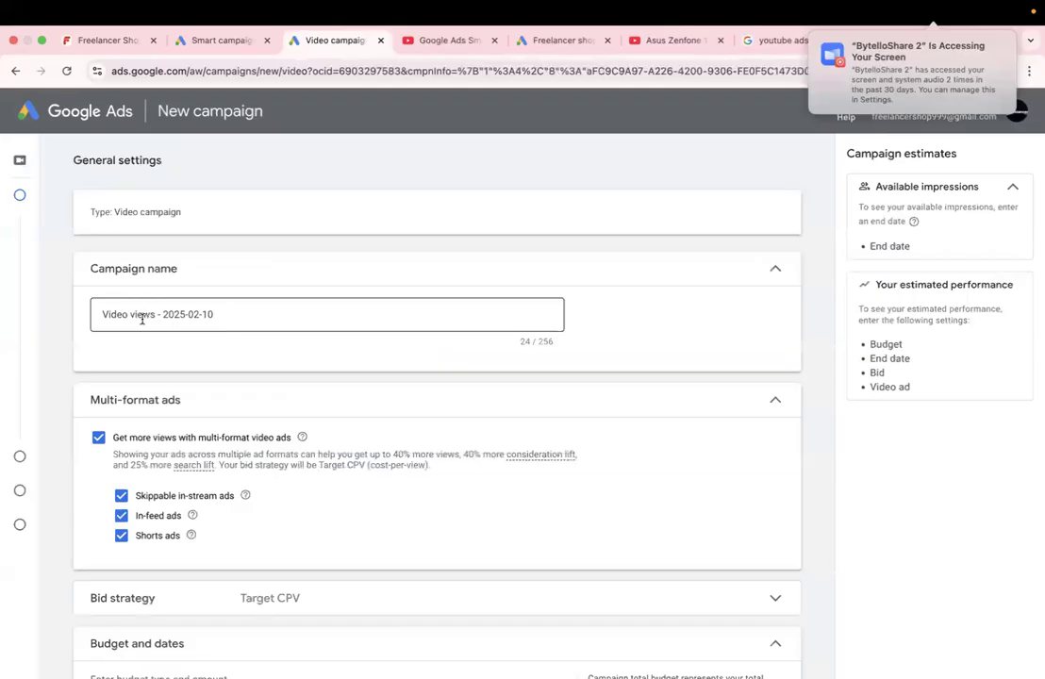
# Step: Limit the multi-format ads to in-feed ads by turning off skippable in-stream ads and Shorts ads
pyautogui.scroll(-2, 141, 325)
pyautogui.scroll(-1, 143, 325)
pyautogui.click(121, 385)
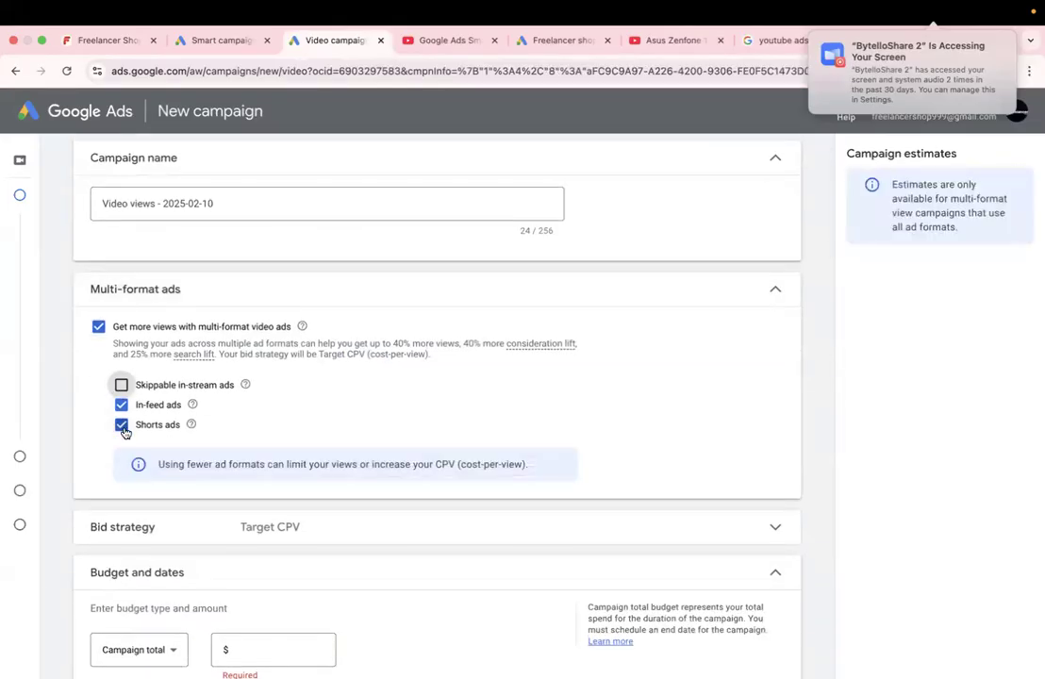
pyautogui.click(122, 427)
pyautogui.scroll(-15, 177, 415)
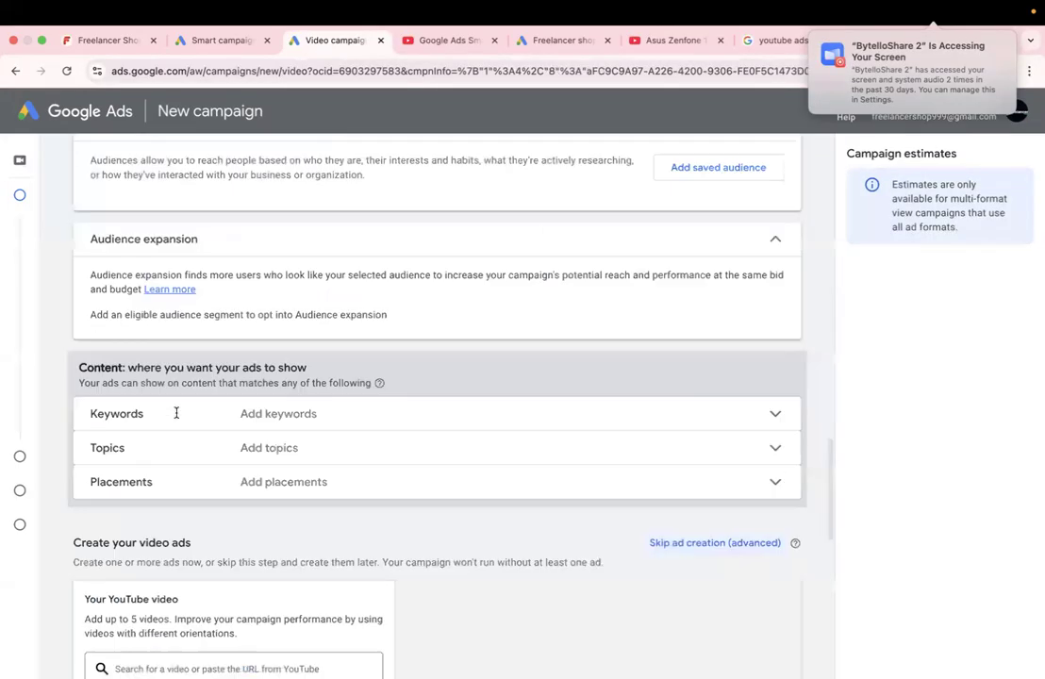
pyautogui.scroll(-15, 177, 415)
pyautogui.scroll(8, 178, 415)
pyautogui.click(142, 318)
pyautogui.write('https://www.youtube.com/watch?v=Sw-ul2ZbhJc')
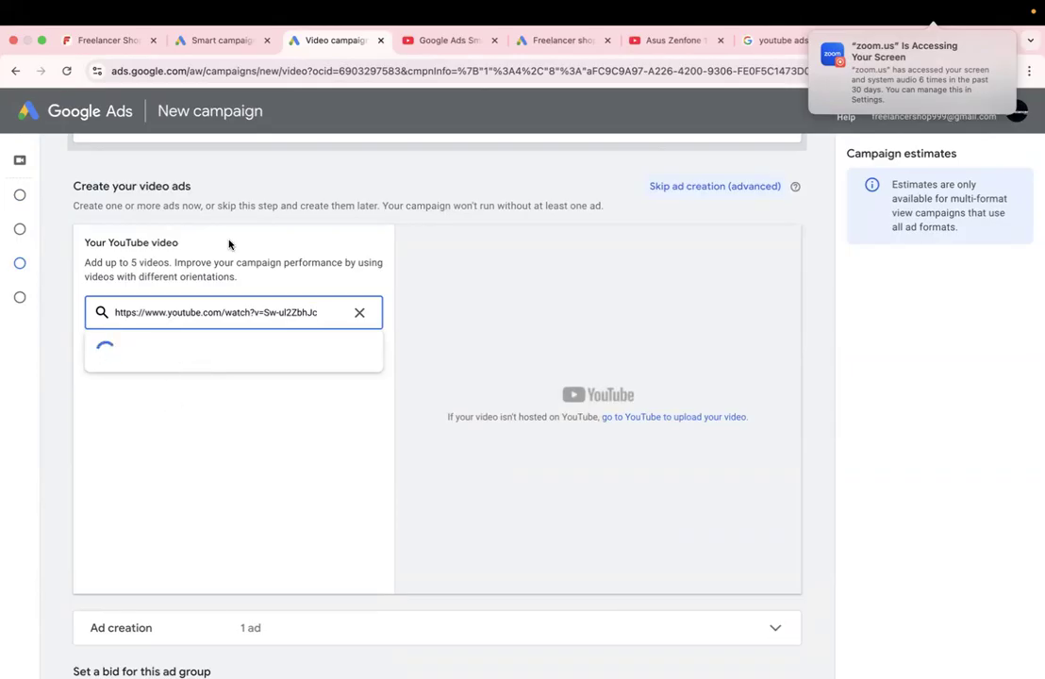
pyautogui.scroll(-5, 248, 319)
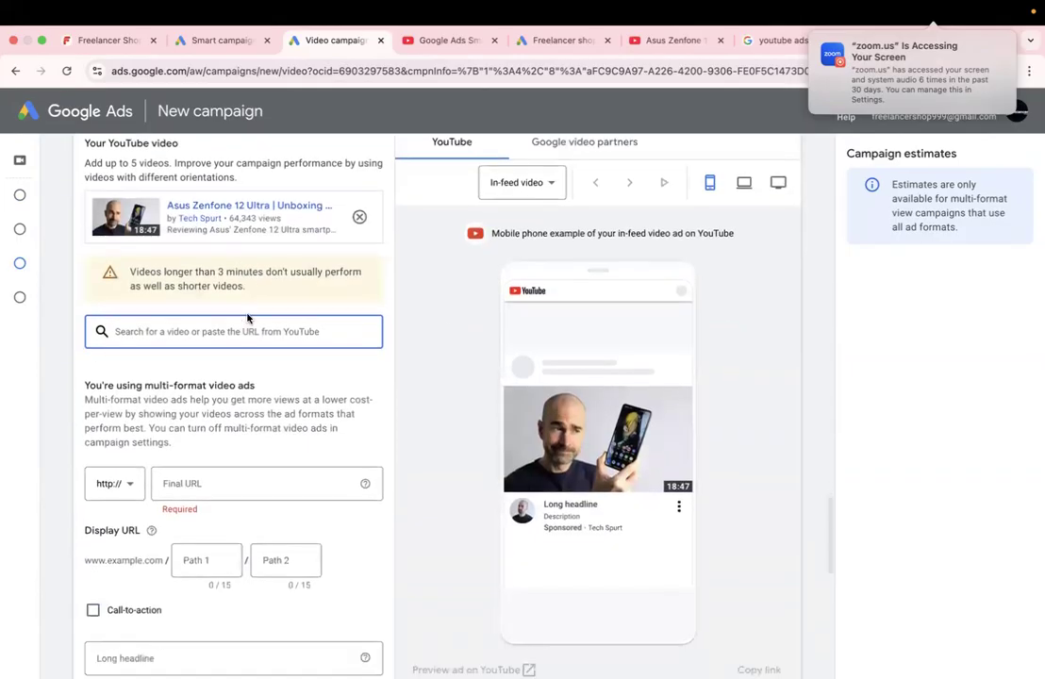
pyautogui.scroll(3, 243, 317)
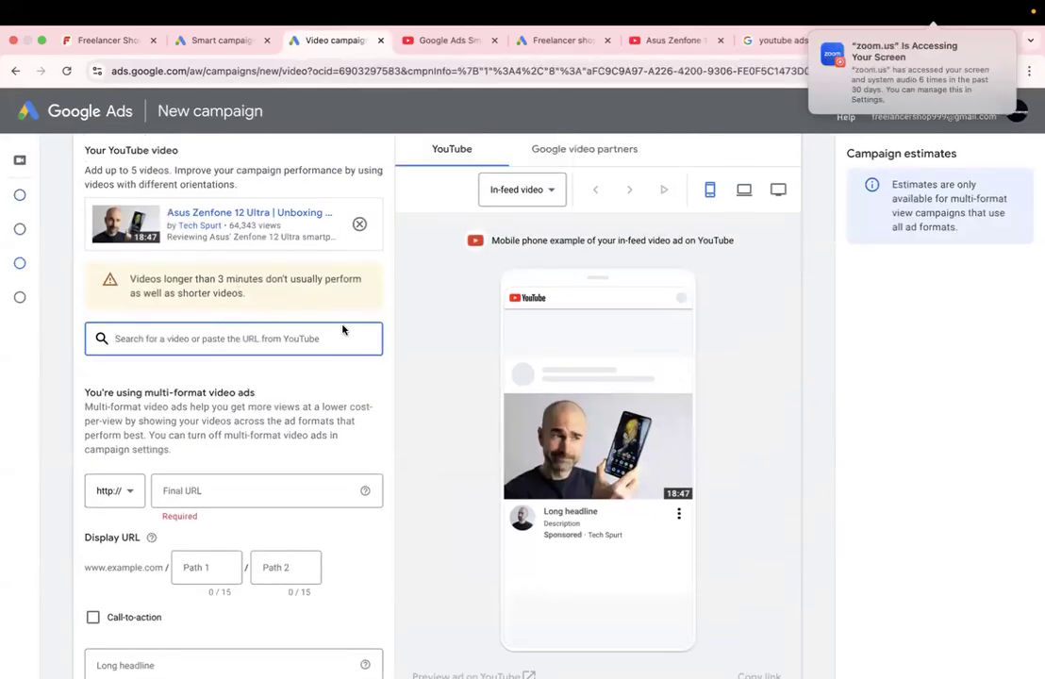
# Step: Check the available ad preview formats, keep In-feed video and view the ad's computer preview
pyautogui.click(536, 194)
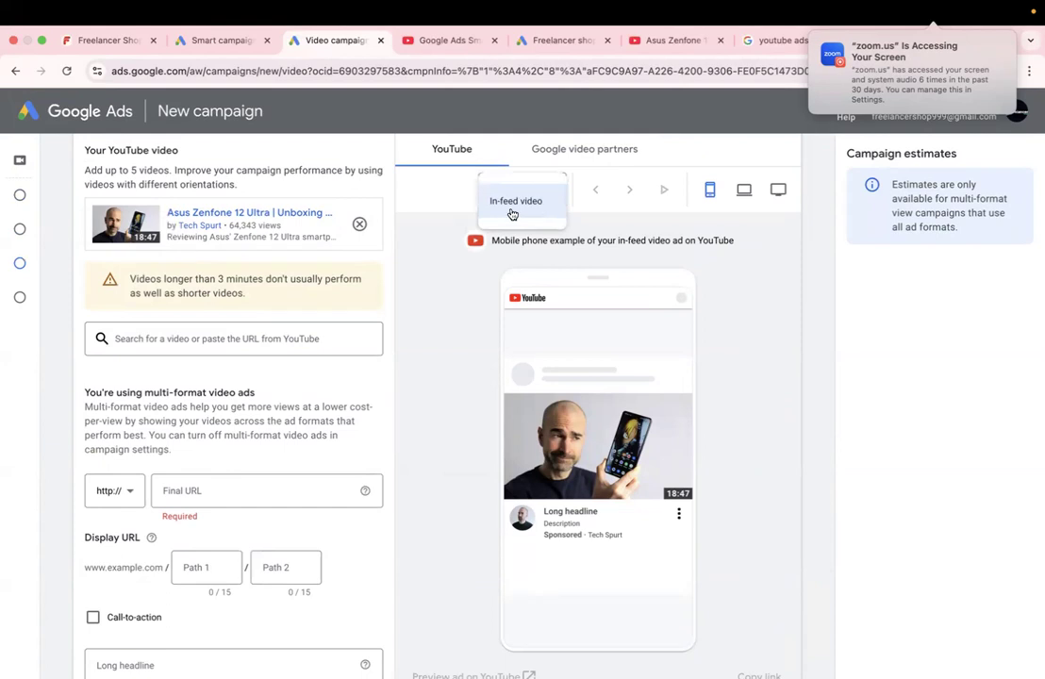
pyautogui.click(479, 324)
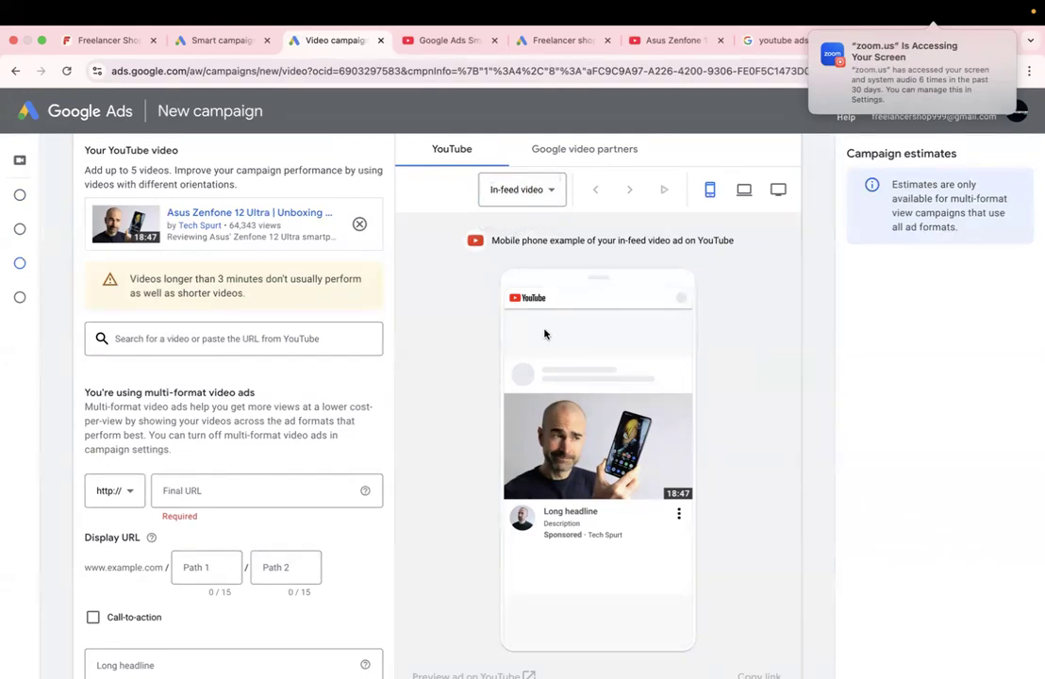
pyautogui.click(742, 192)
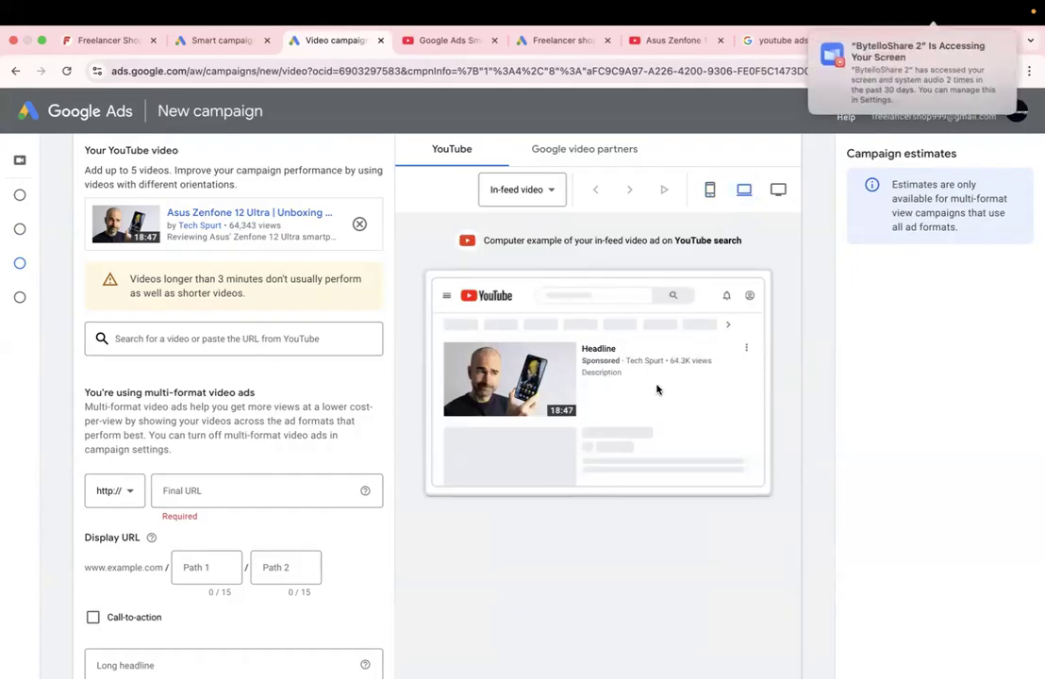
# Step: Open the Google Ads channel page from its Smart campaigns video on YouTube and copy the channel's address
pyautogui.click(190, 491)
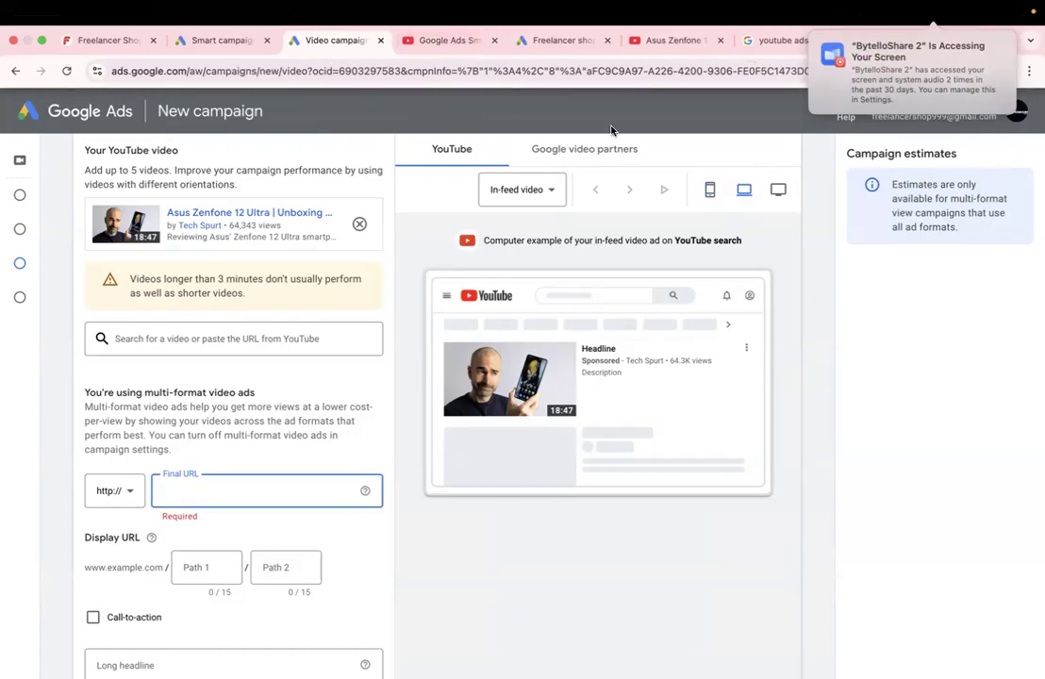
pyautogui.click(439, 41)
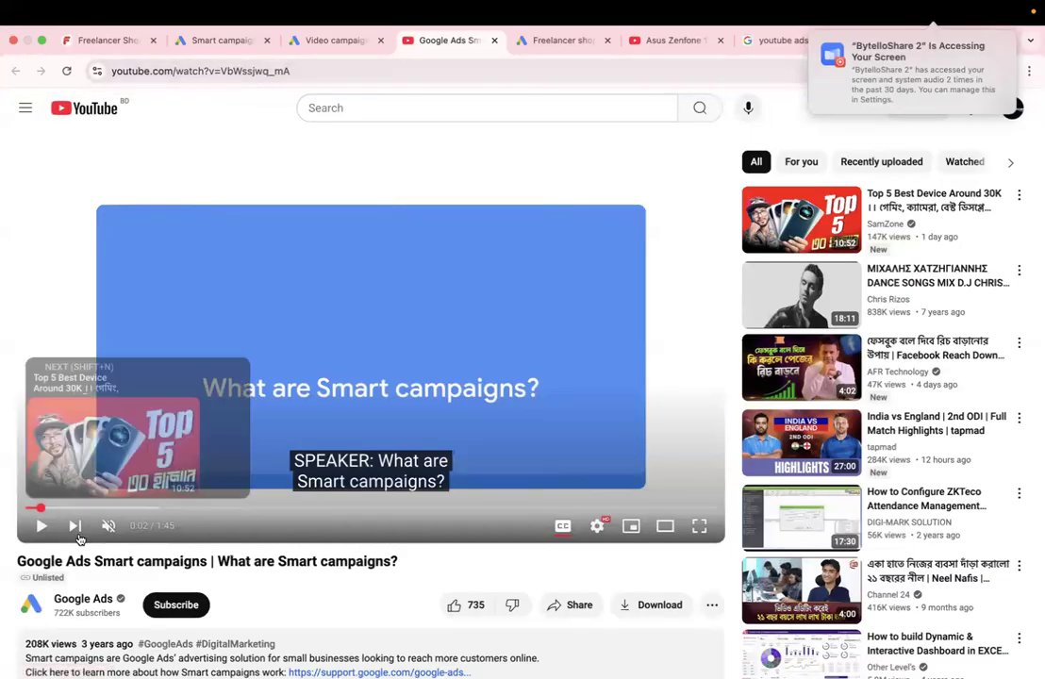
pyautogui.click(51, 610)
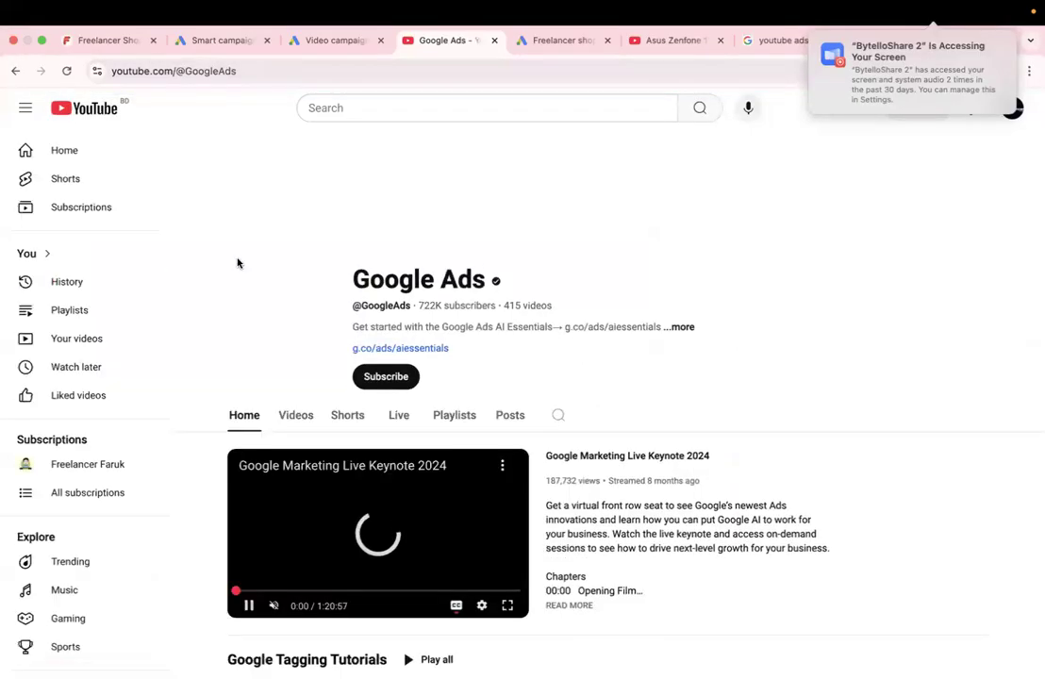
pyautogui.click(248, 607)
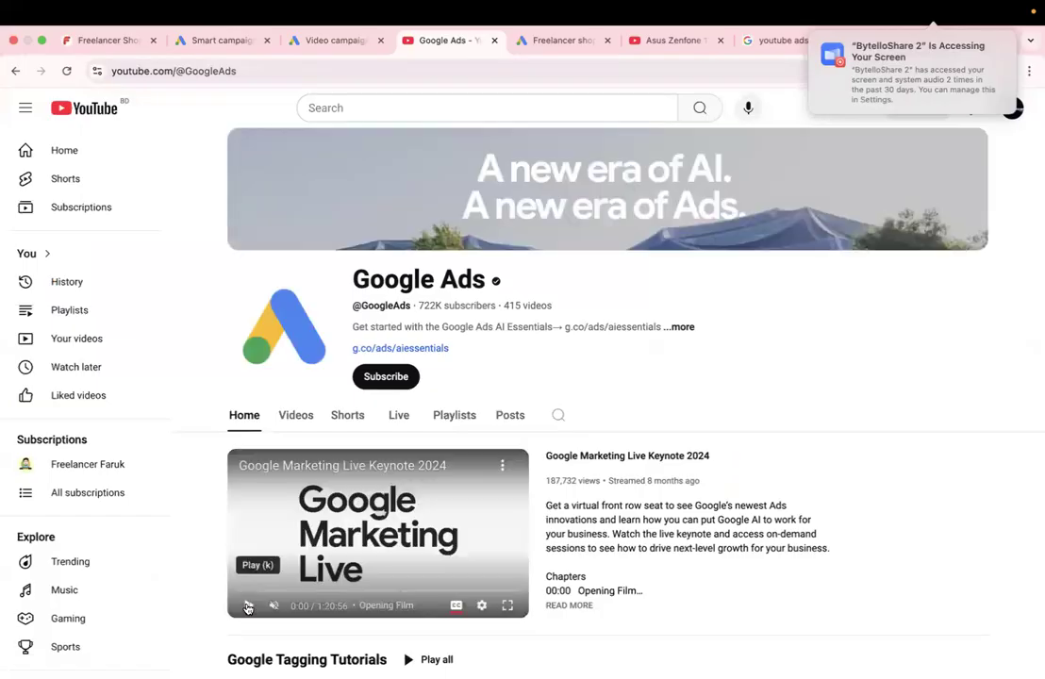
pyautogui.click(177, 79)
pyautogui.press('super+c')
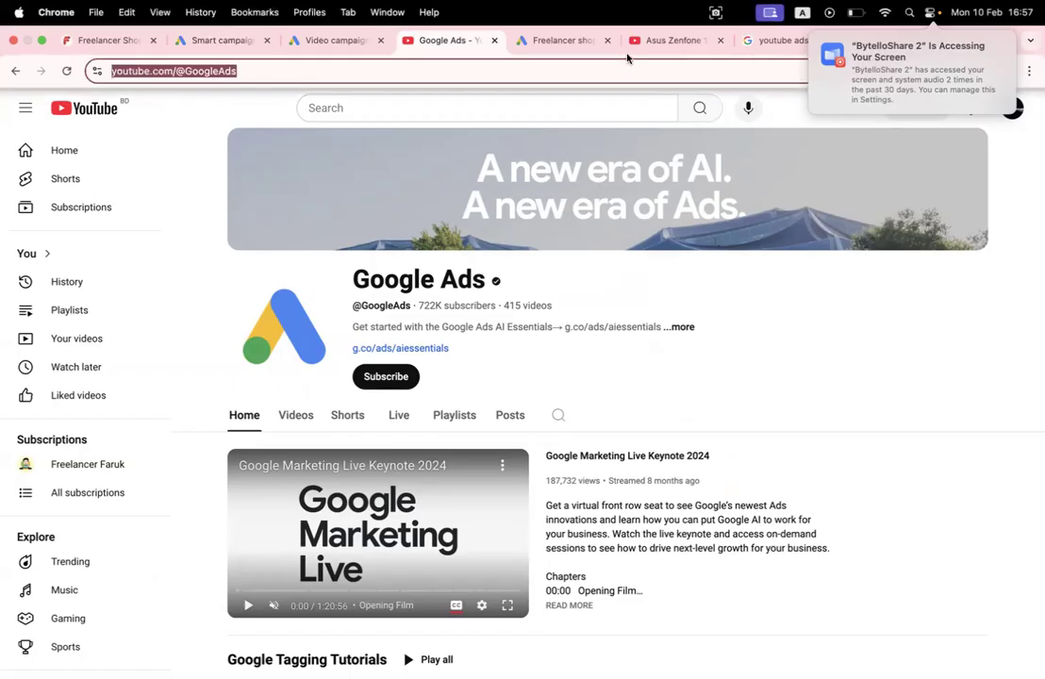
pyautogui.click(572, 42)
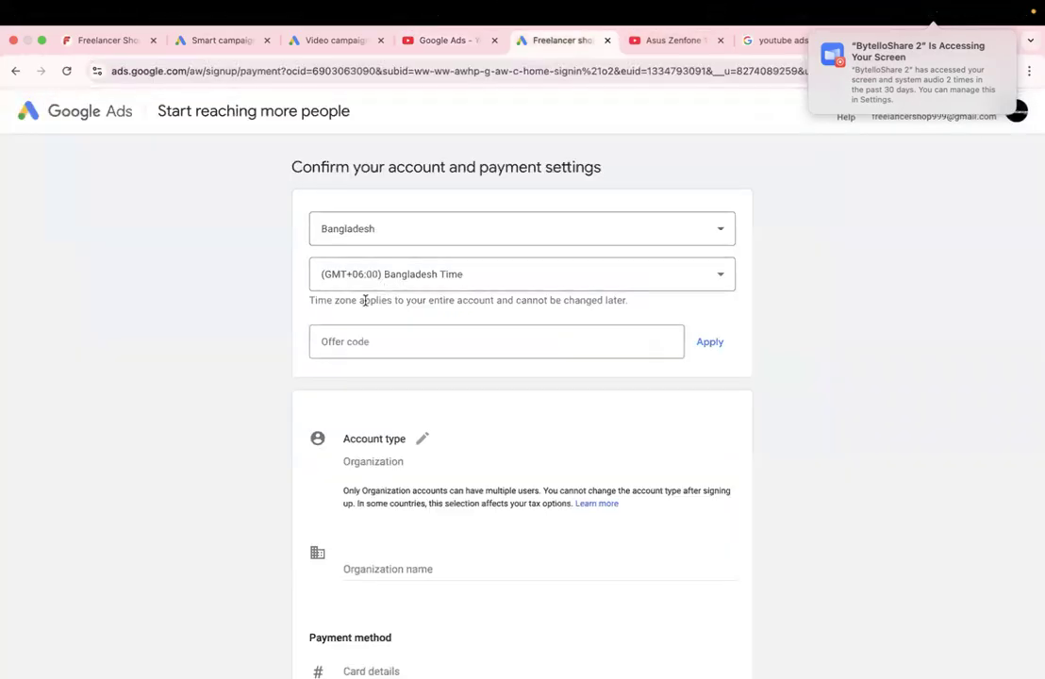
pyautogui.click(300, 41)
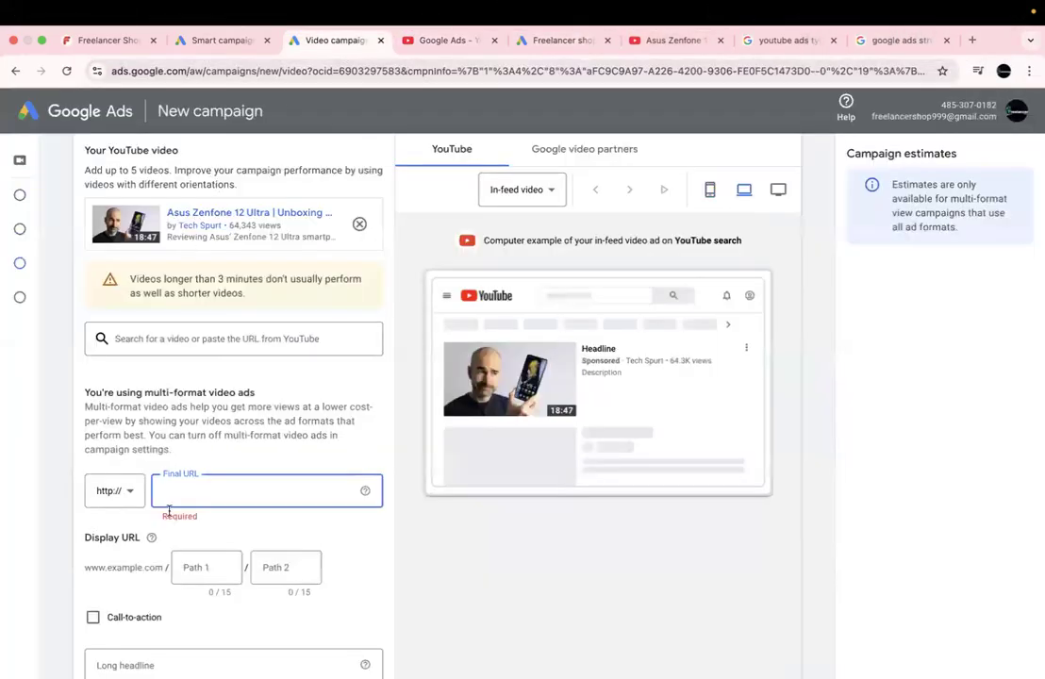
pyautogui.press('super+v')
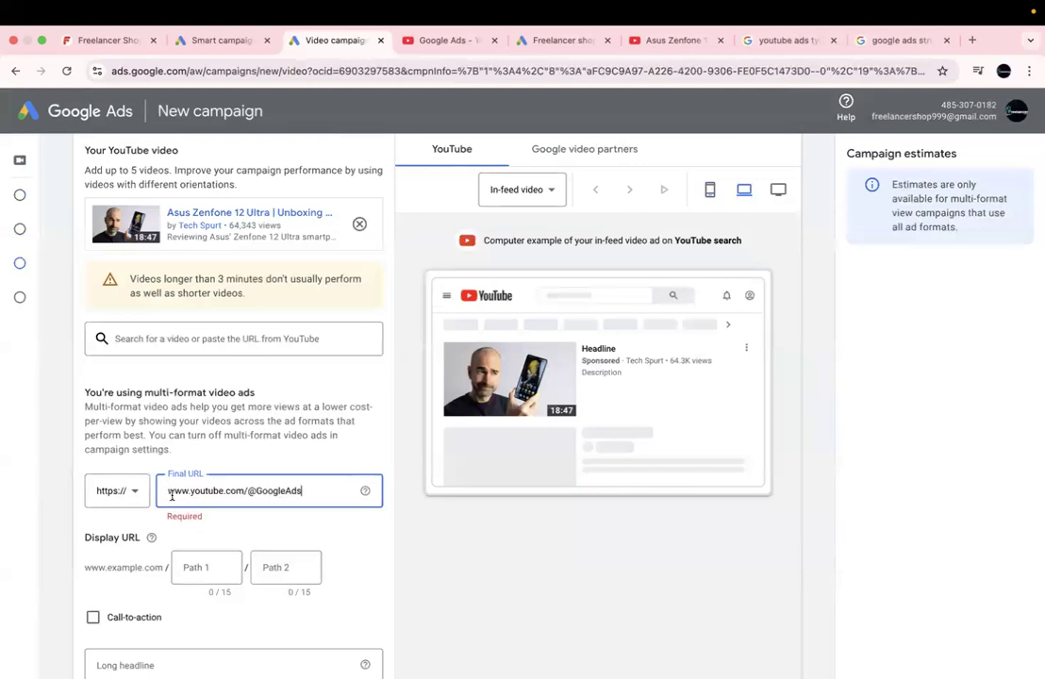
pyautogui.click(394, 556)
# Step: Enable the ad's call-to-action and choose Download as its text
pyautogui.scroll(-1, 296, 549)
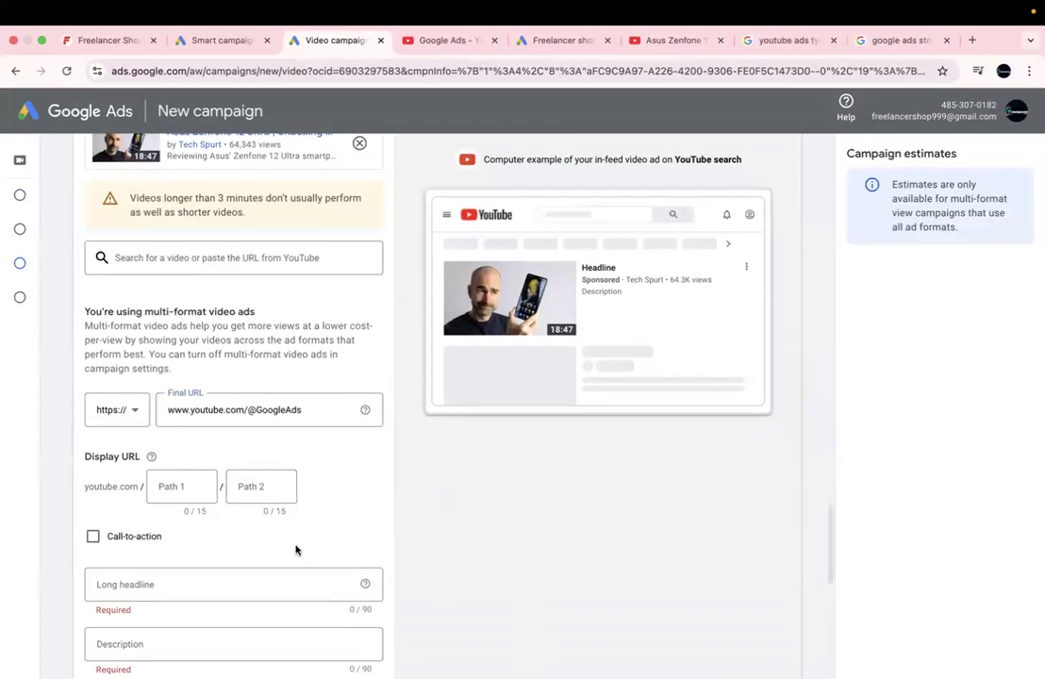
pyautogui.scroll(-2, 210, 542)
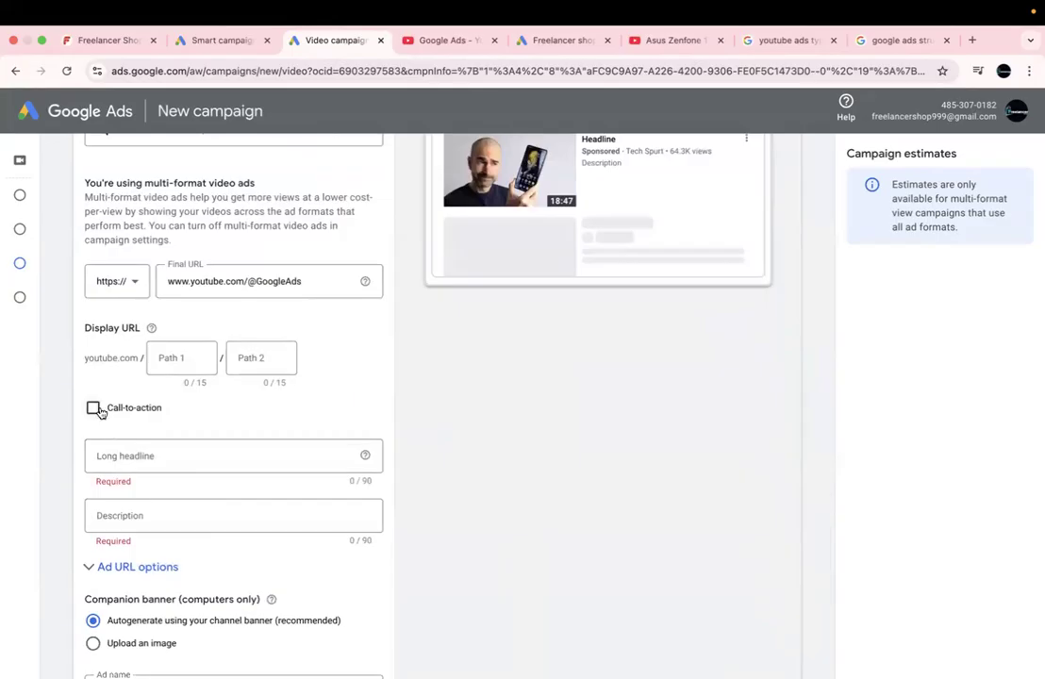
pyautogui.click(98, 410)
pyautogui.click(128, 454)
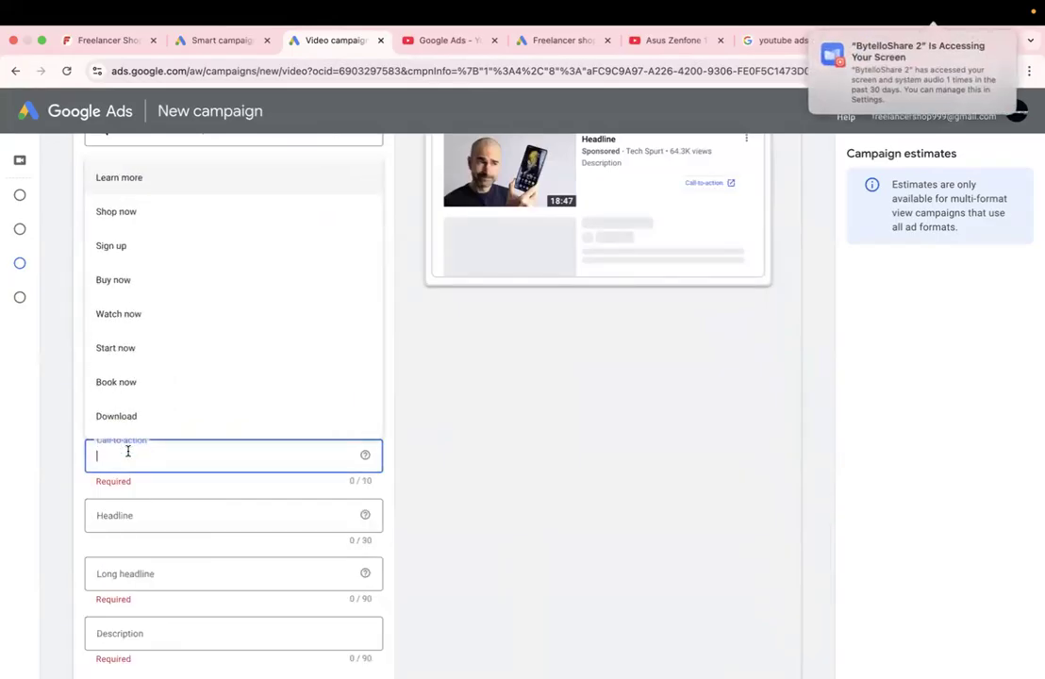
pyautogui.click(128, 420)
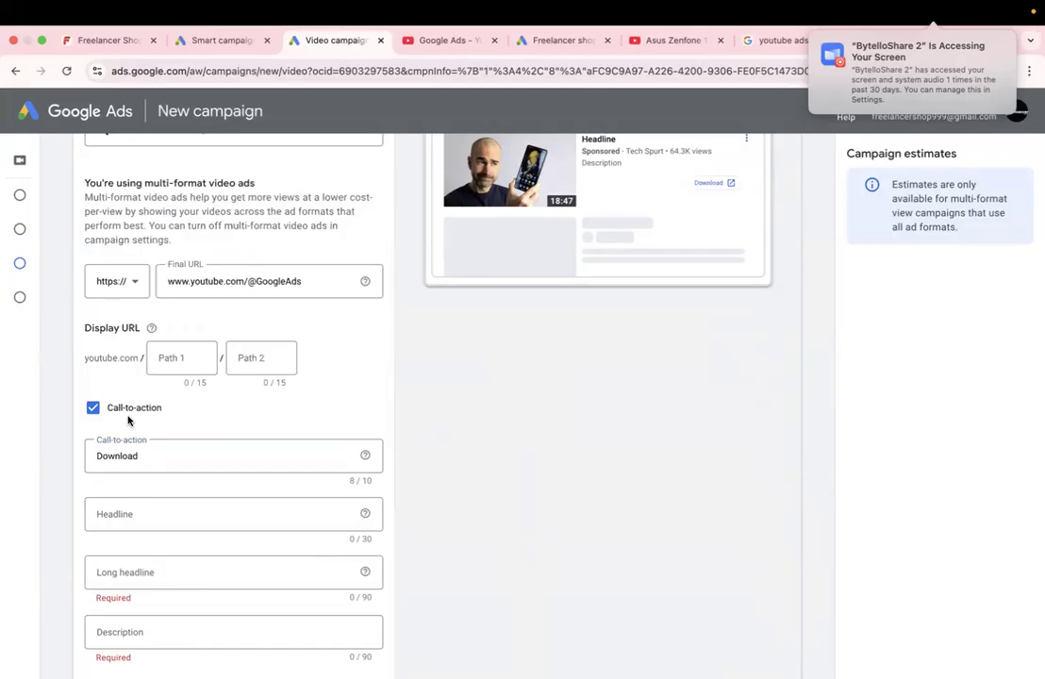
# Step: Change the ad's call-to-action text to Subscribe
pyautogui.scroll(3, 128, 421)
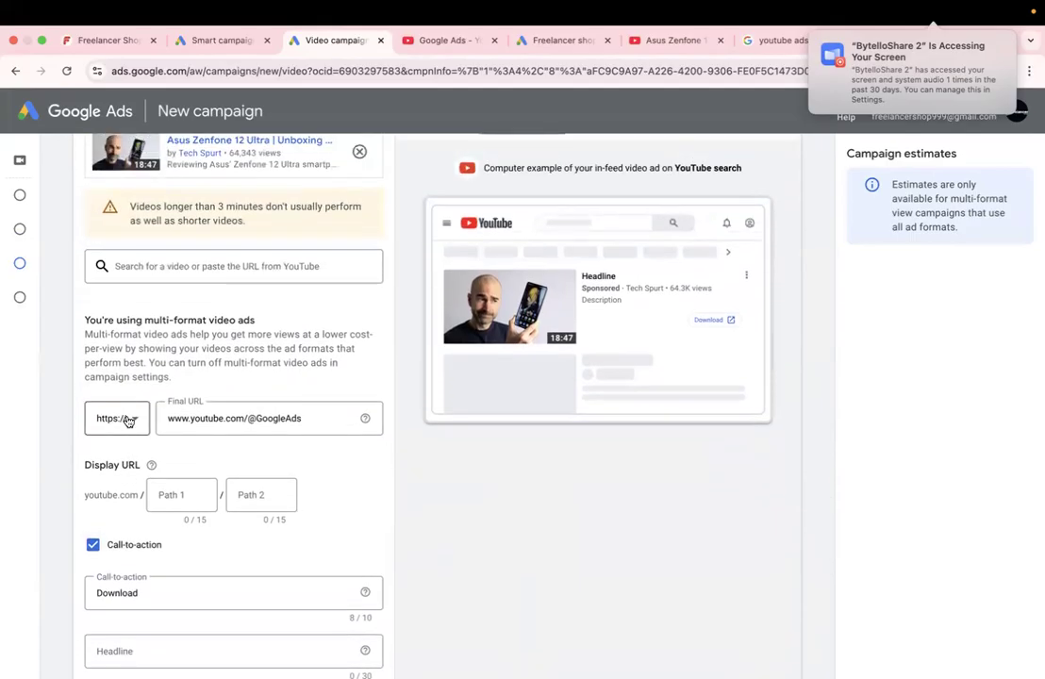
pyautogui.scroll(-1, 411, 451)
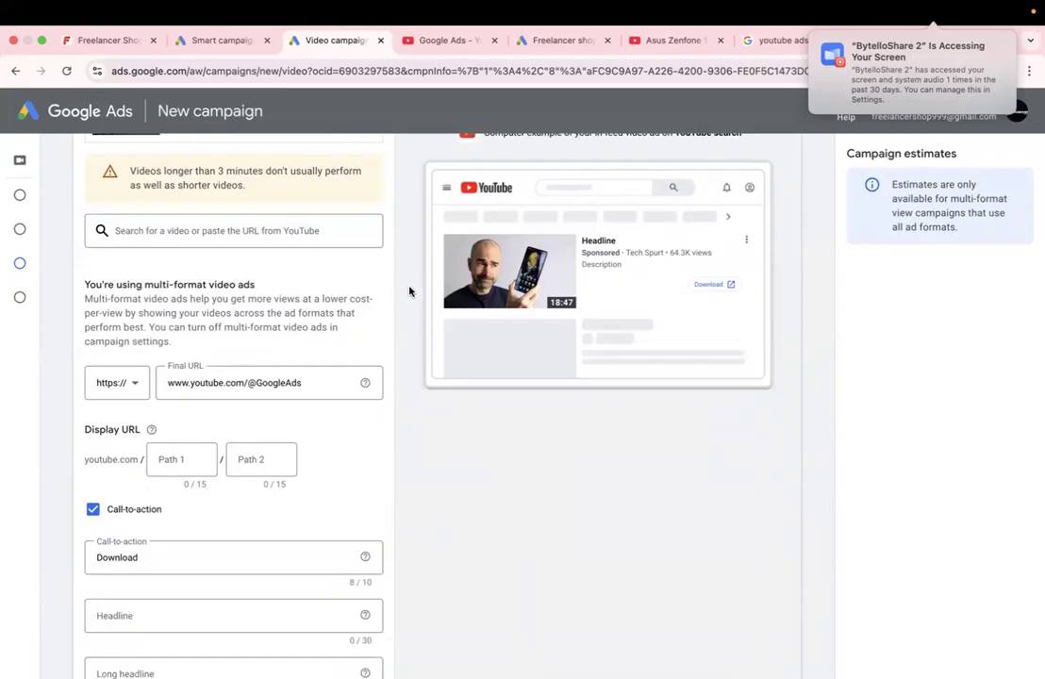
pyautogui.scroll(-2, 198, 523)
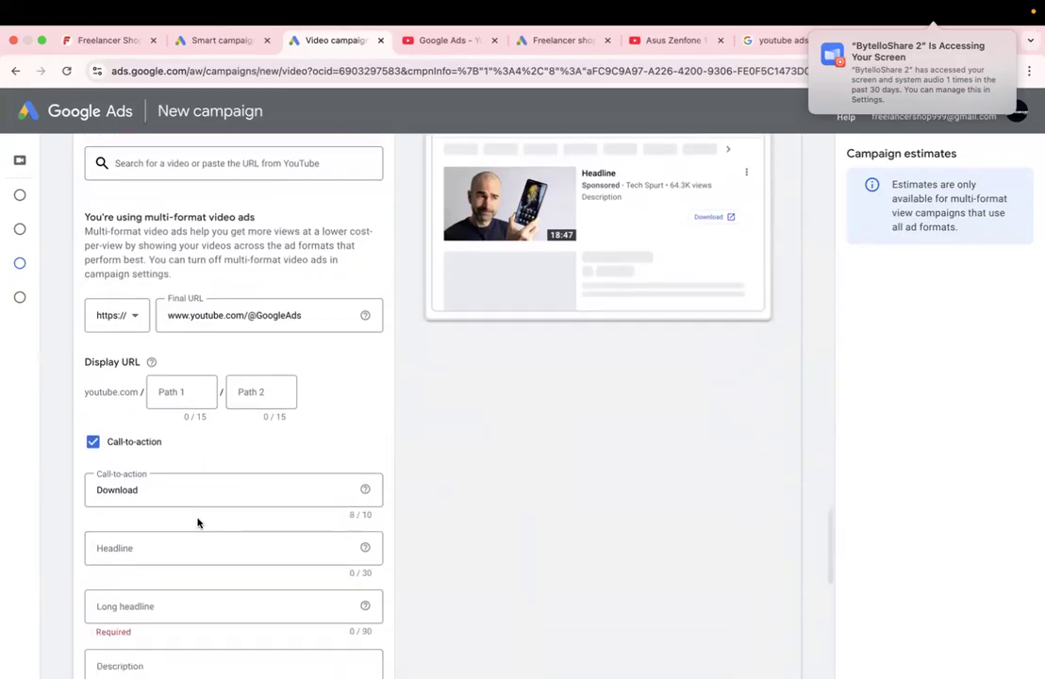
pyautogui.scroll(3, 253, 305)
pyautogui.scroll(1, 253, 305)
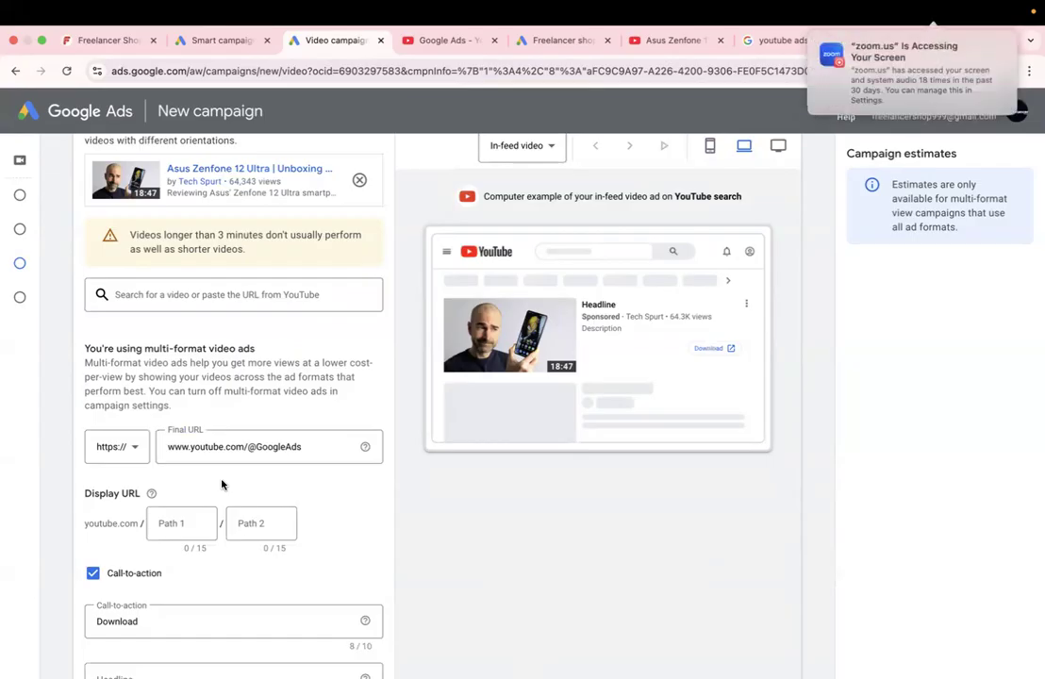
pyautogui.scroll(-5, 82, 516)
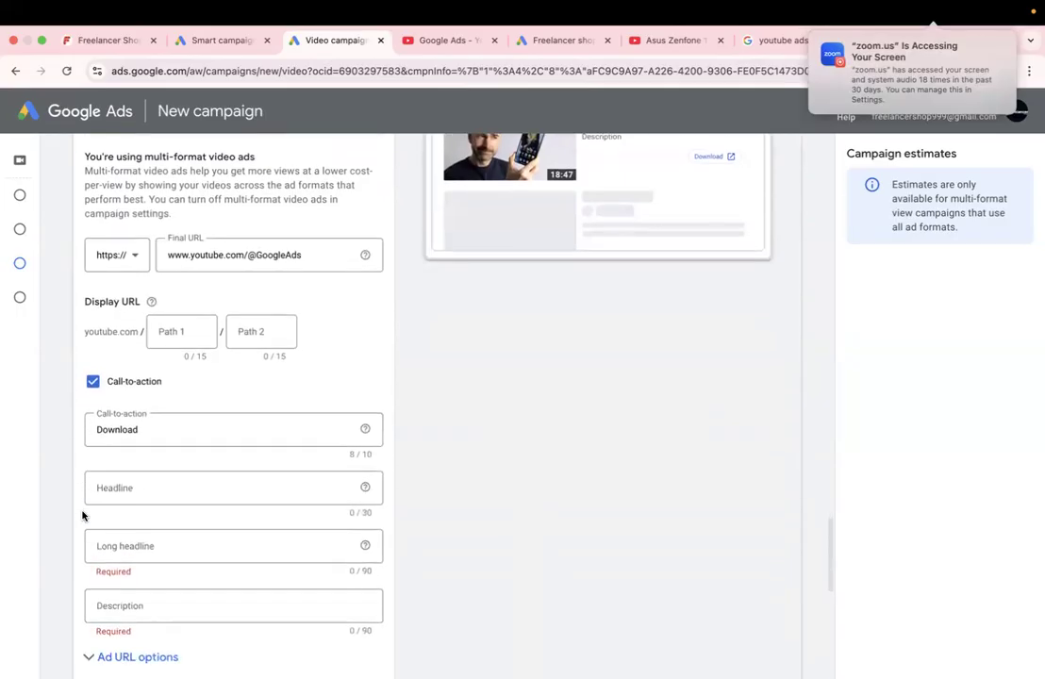
pyautogui.click(121, 379)
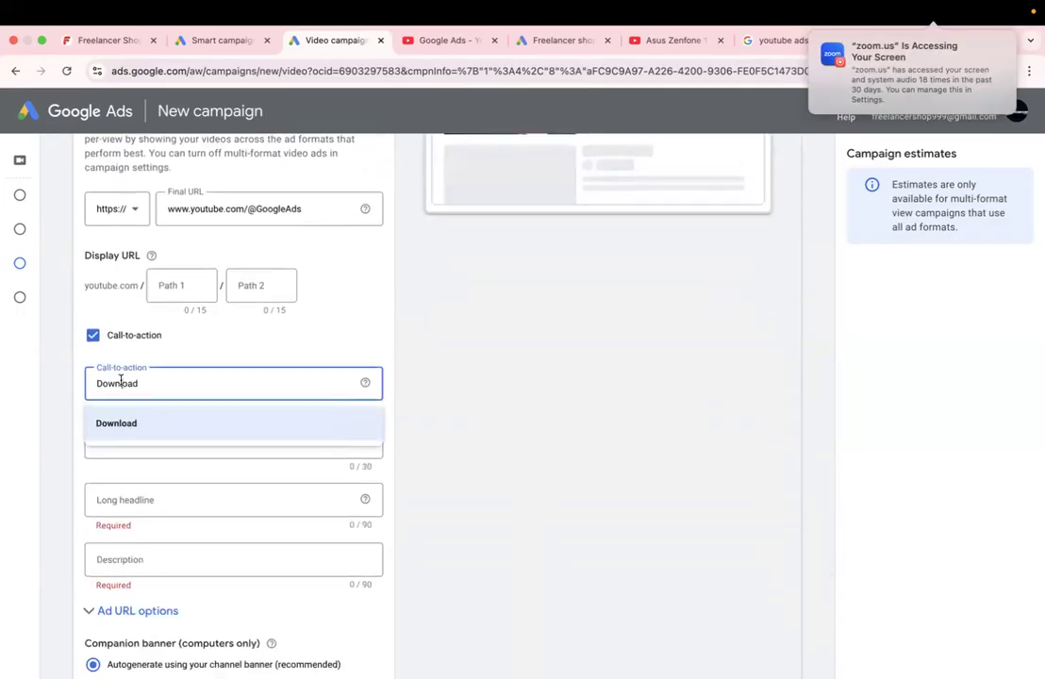
pyautogui.press('BackSpace')
pyautogui.press('BackSpace')
pyautogui.press('BackSpace')
pyautogui.press('BackSpace')
pyautogui.press('BackSpace')
pyautogui.press('BackSpace')
pyautogui.press('BackSpace')
pyautogui.press('BackSpace')
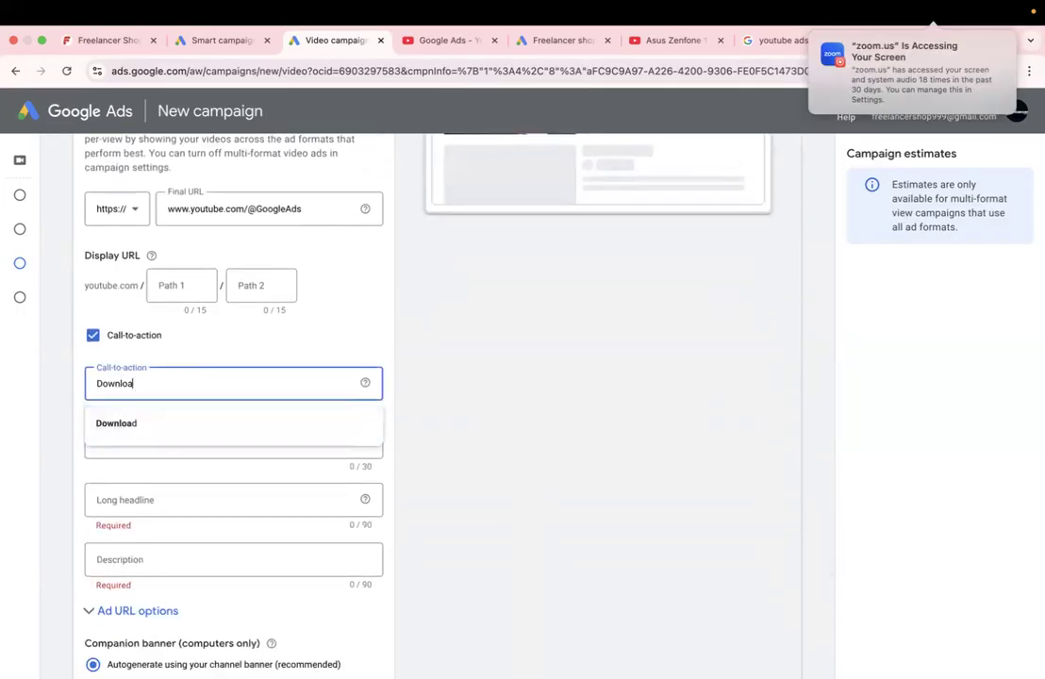
pyautogui.write('su')
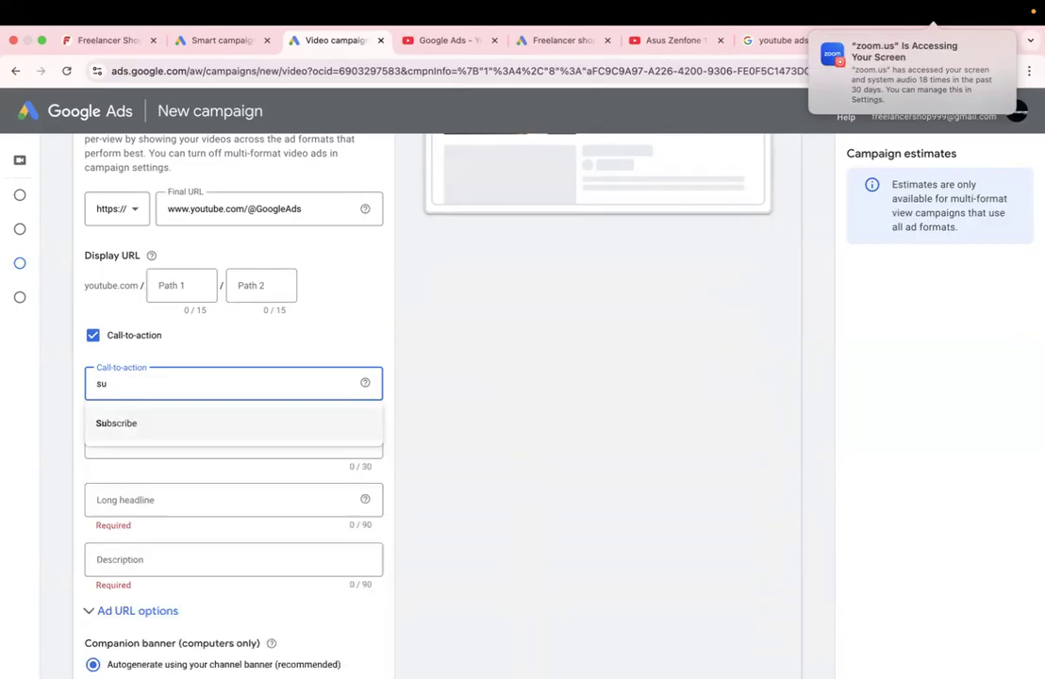
pyautogui.click(157, 423)
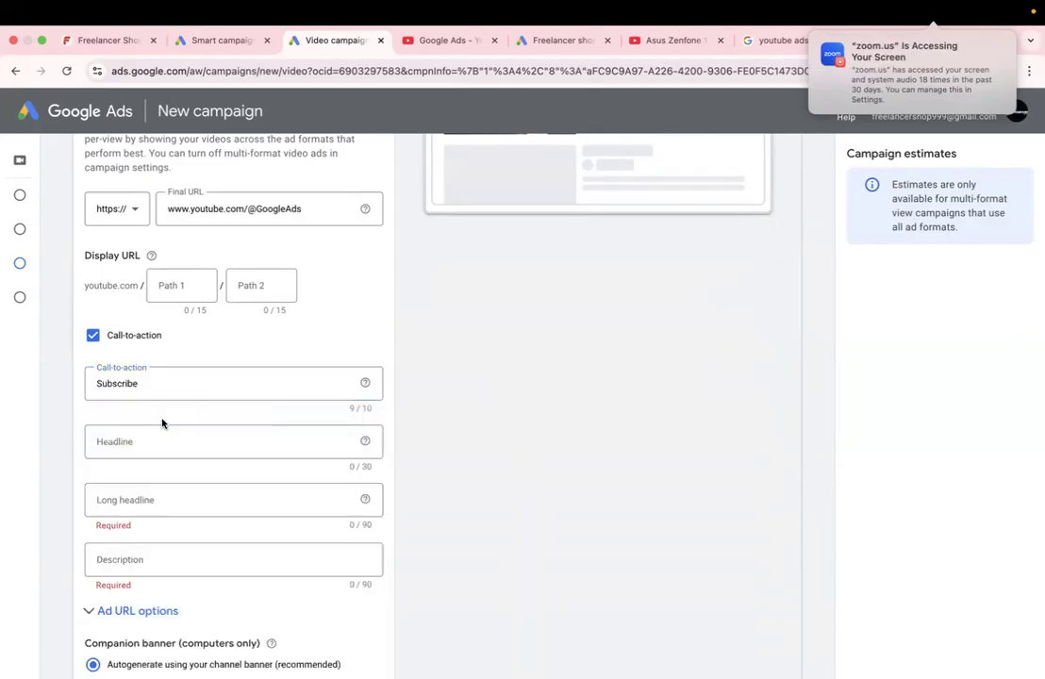
# Step: Set the ad's headline to "Digital Marketing tips"
pyautogui.click(199, 443)
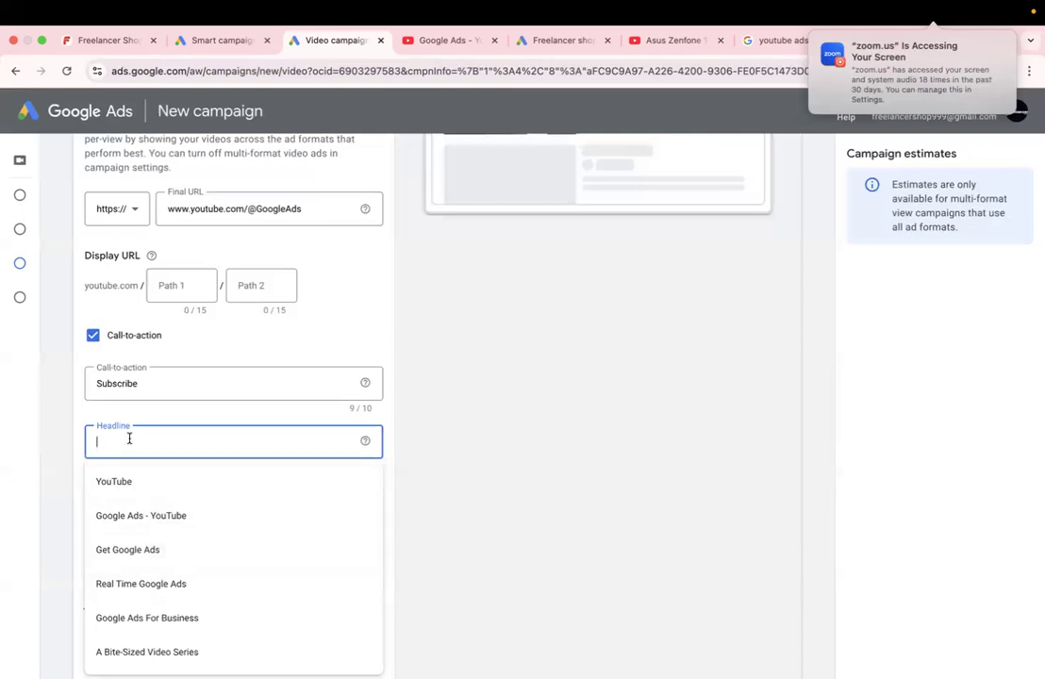
pyautogui.write('D')
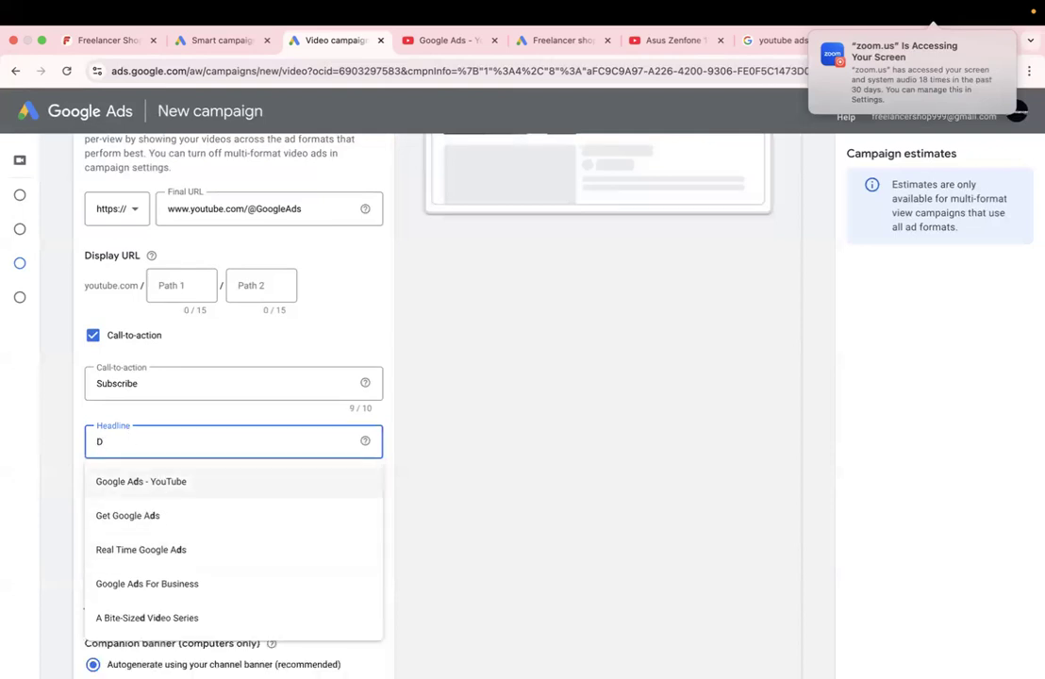
pyautogui.write('igital Ma')
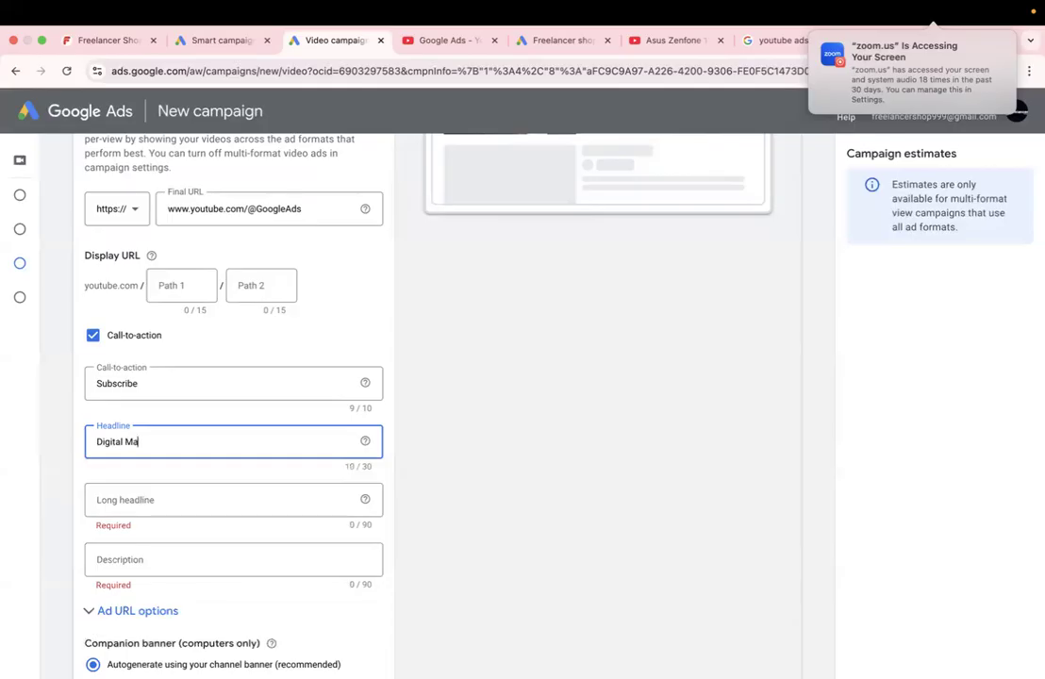
pyautogui.write('rketing tips')
# Step: Fill in placeholder text, "adfawdf" as the long headline and "adfawdfwf" as the description
pyautogui.click(139, 512)
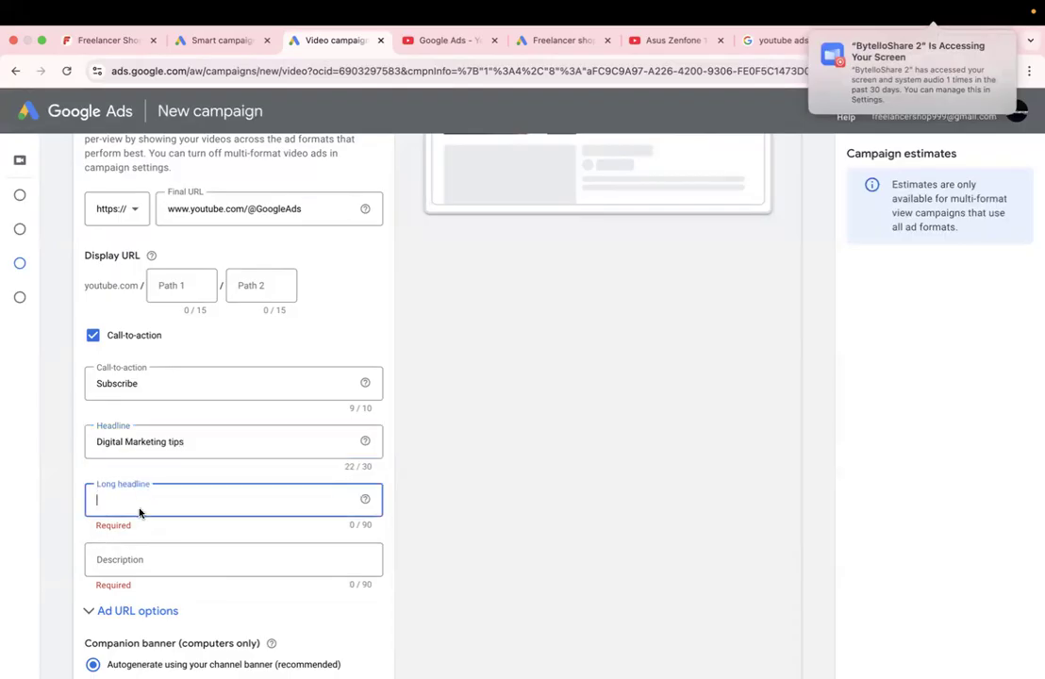
pyautogui.write('adfawdf')
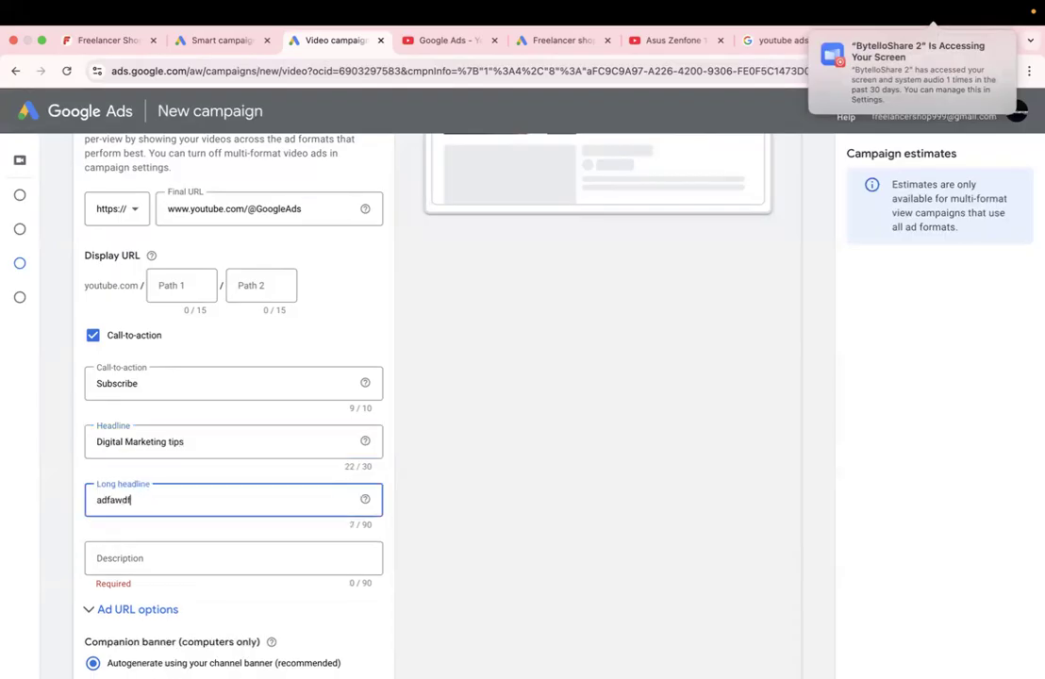
pyautogui.click(125, 558)
pyautogui.write('adfawdfw')
# Step: Set the ad group's target CPV bid to $0.01
pyautogui.scroll(-5, 174, 458)
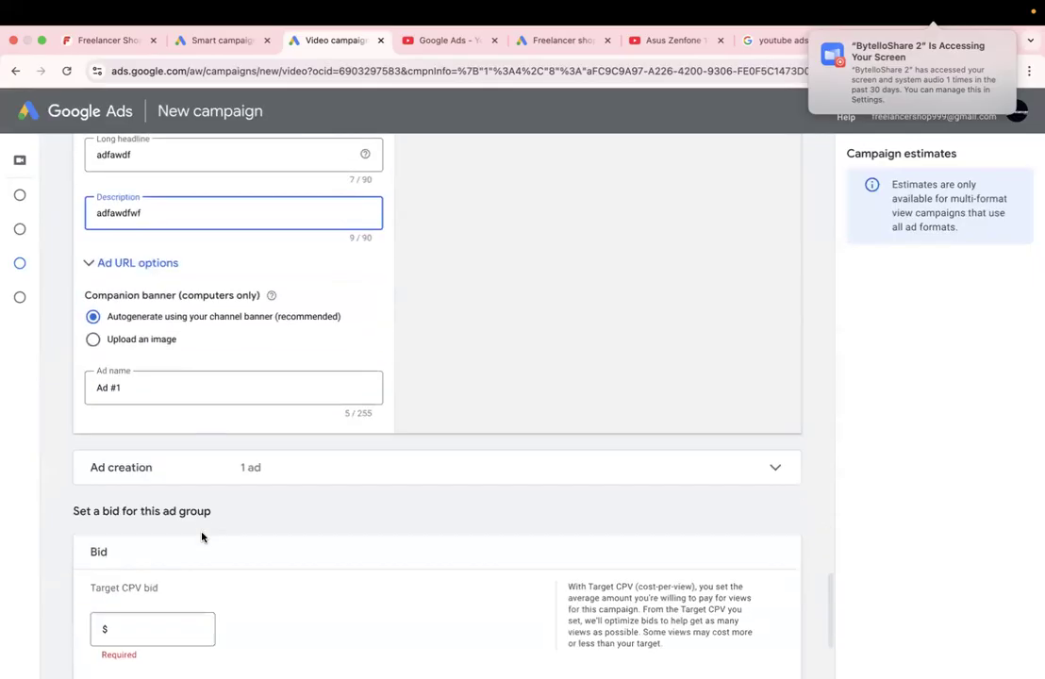
pyautogui.click(133, 497)
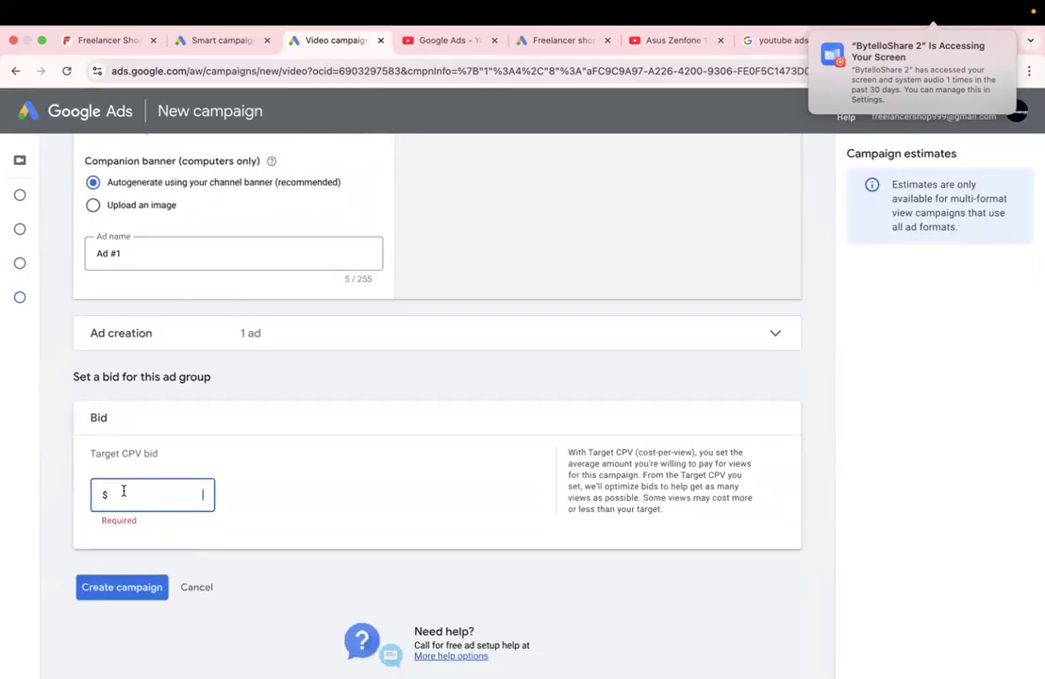
pyautogui.write('0.01')
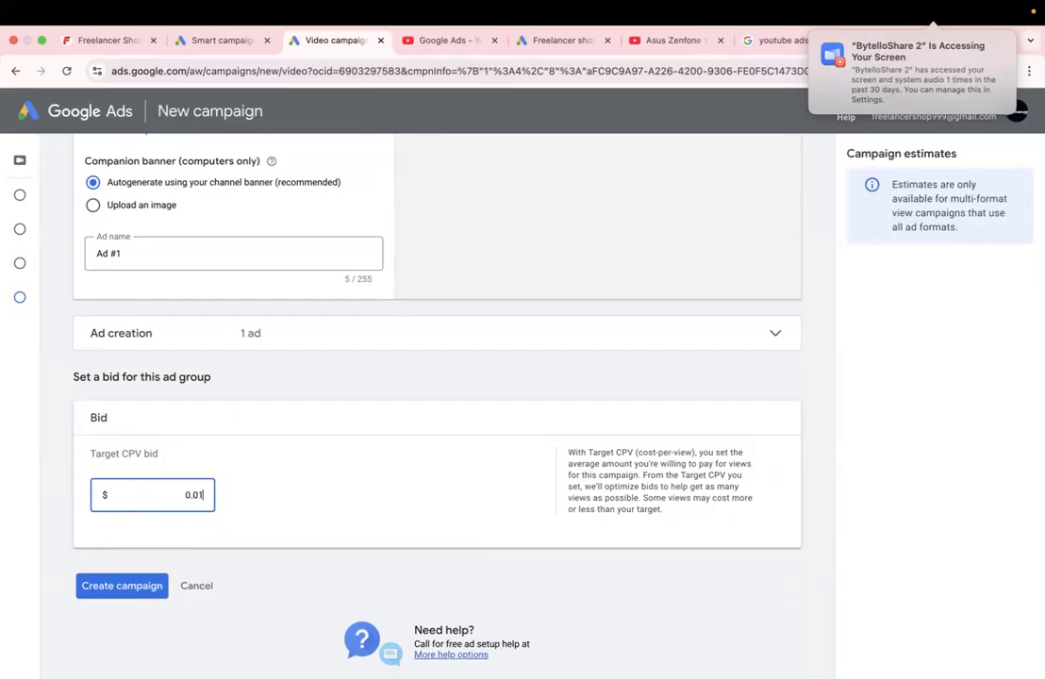
# Step: Preview the in-feed video ad in its mobile phone and TV screen versions and review the ad's settings
pyautogui.click(253, 439)
pyautogui.scroll(10, 275, 435)
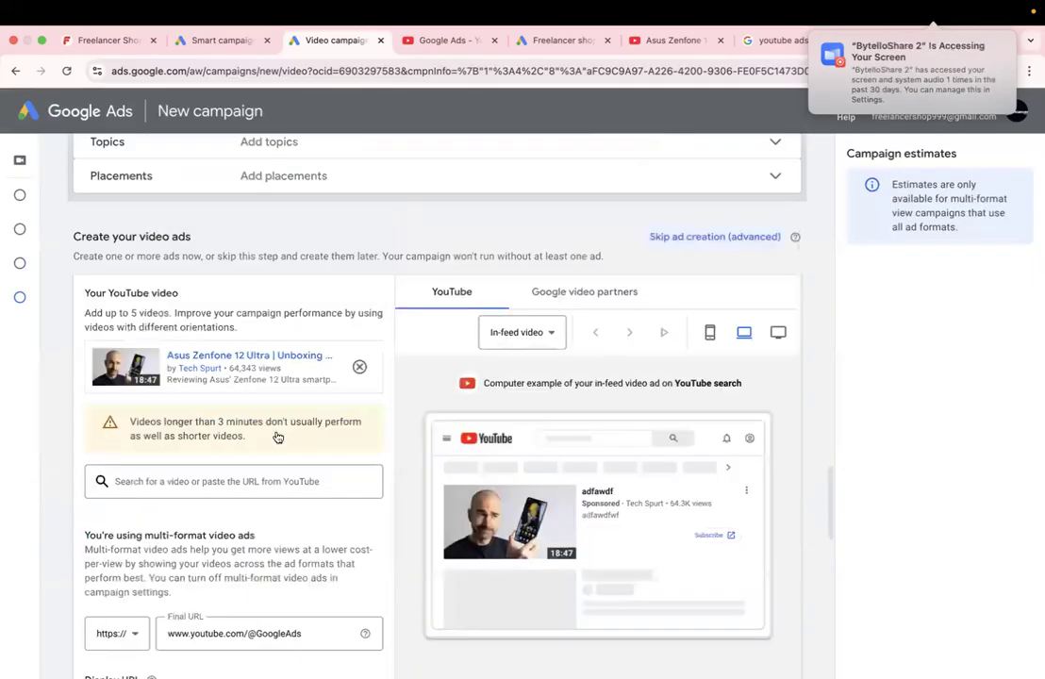
pyautogui.scroll(-5, 462, 408)
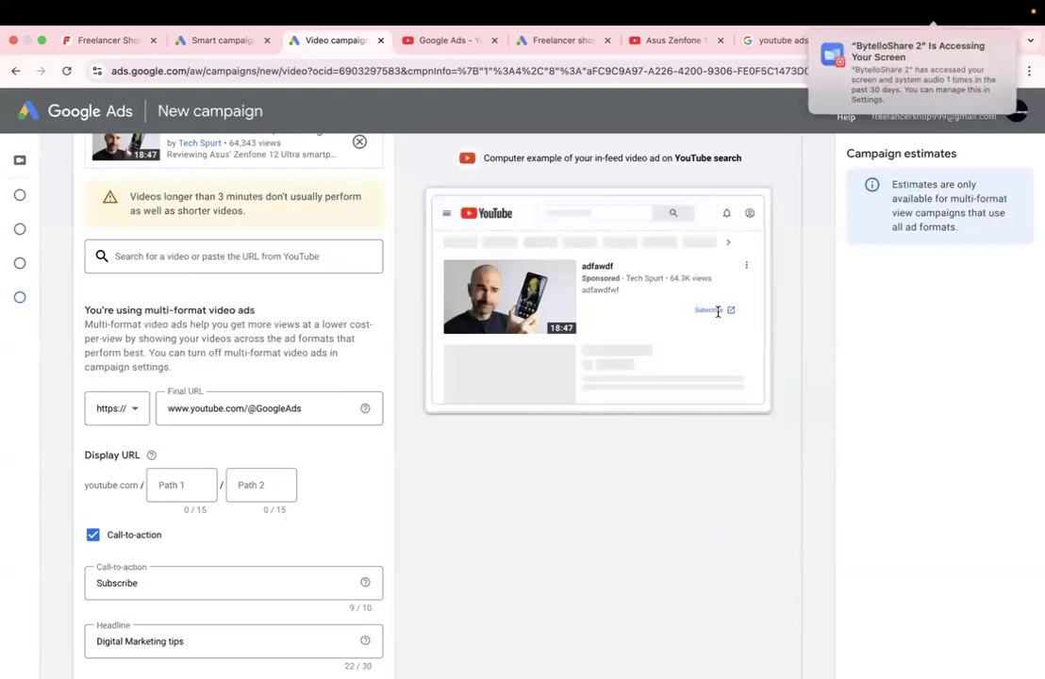
pyautogui.scroll(2, 718, 313)
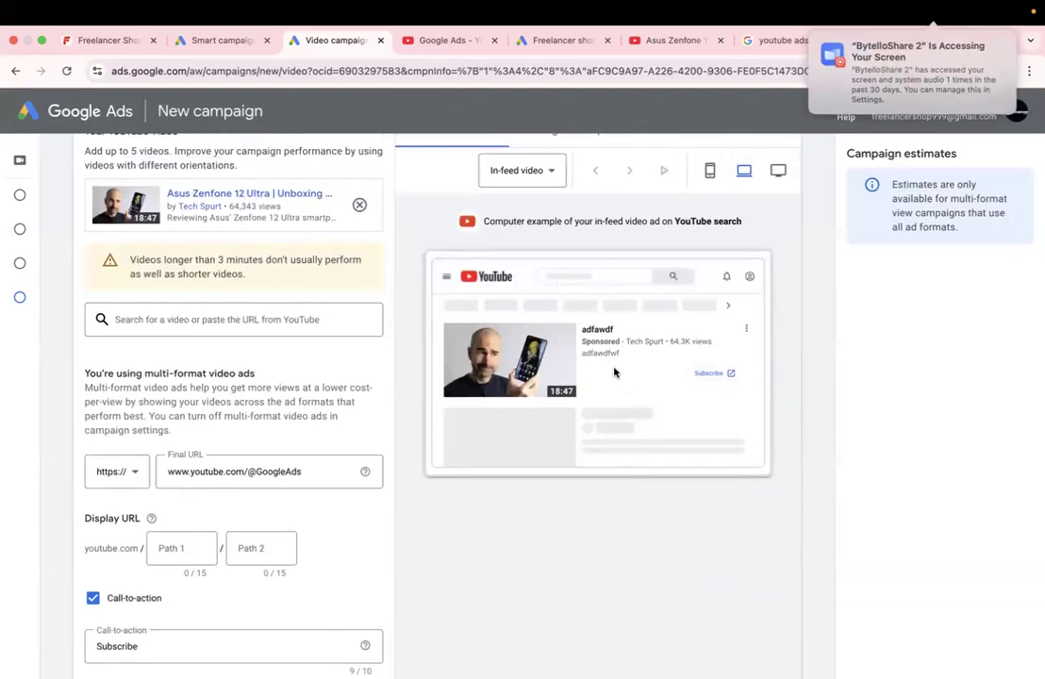
pyautogui.click(711, 172)
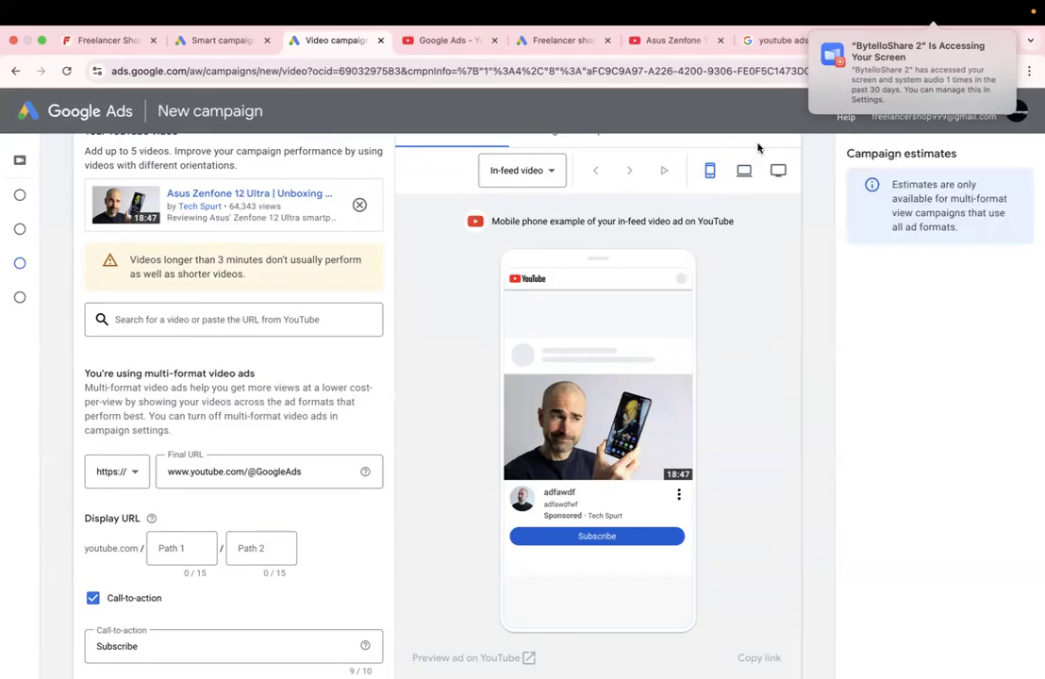
pyautogui.click(777, 172)
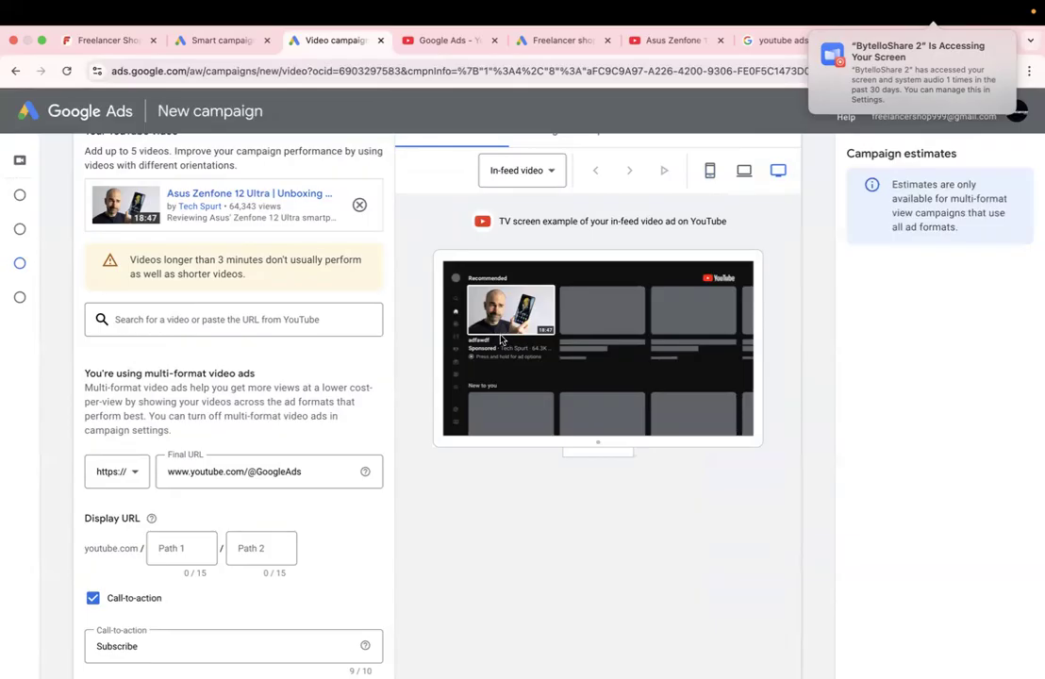
pyautogui.click(710, 171)
pyautogui.scroll(-3, 395, 375)
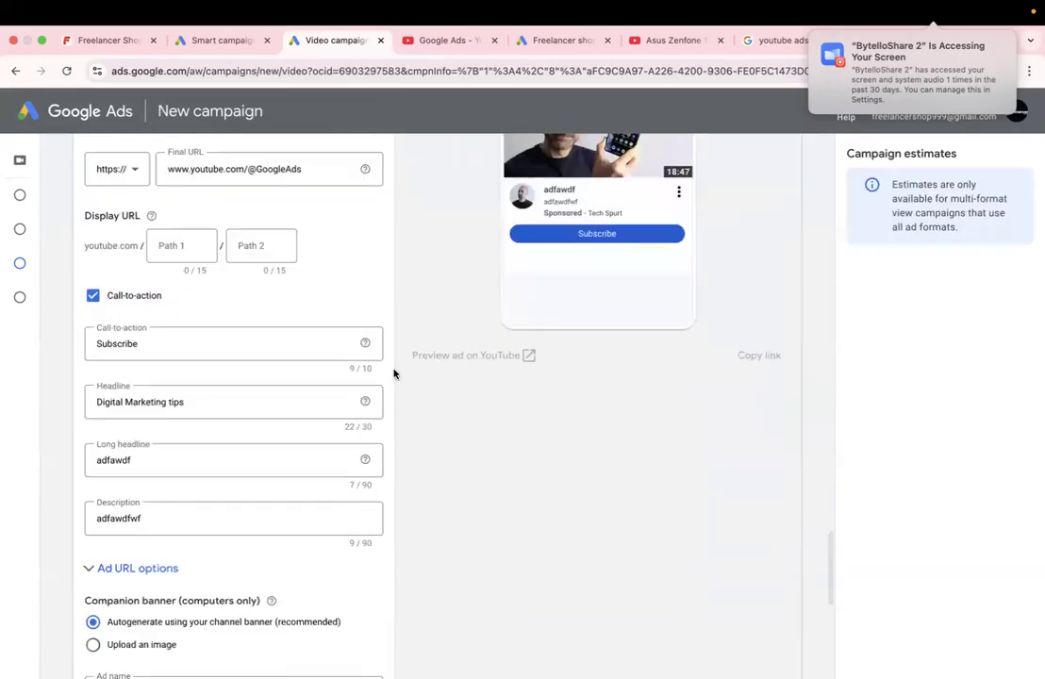
pyautogui.scroll(-5, 364, 404)
pyautogui.scroll(-2, 271, 541)
pyautogui.scroll(8, 270, 540)
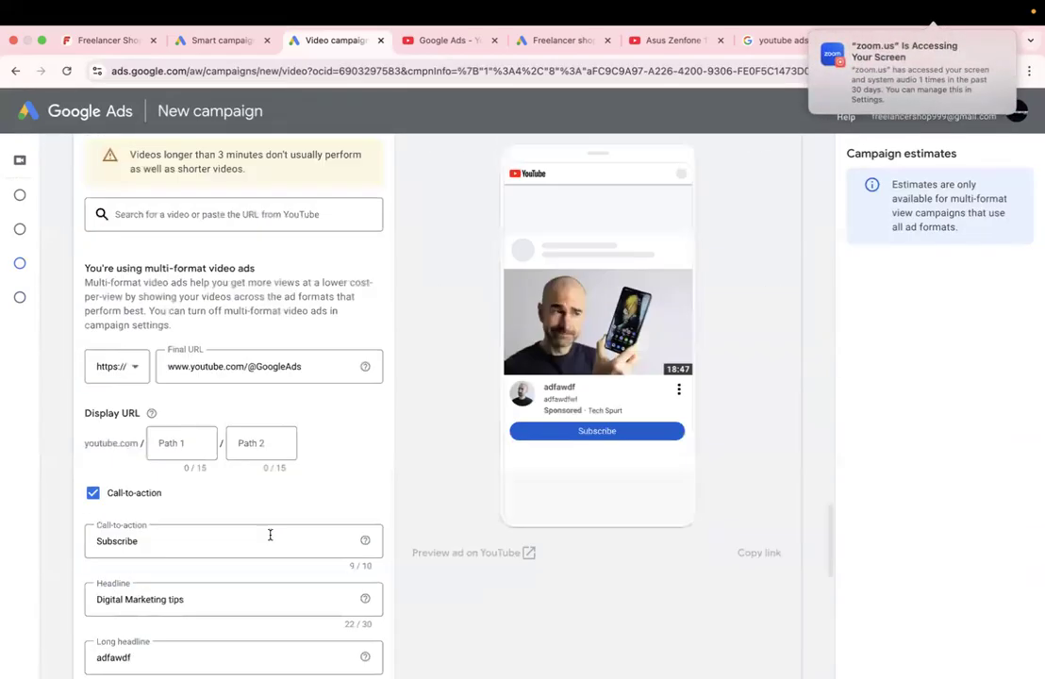
pyautogui.scroll(2, 270, 540)
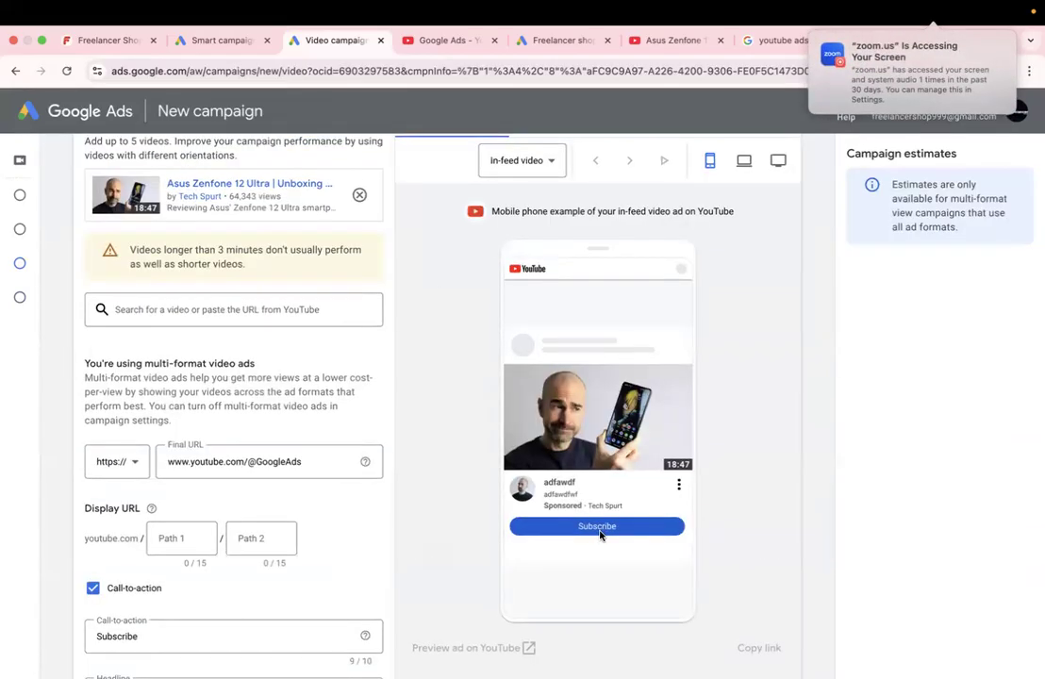
# Step: Try to create the campaign, and set the campaign total budget to 100
pyautogui.scroll(-10, 600, 535)
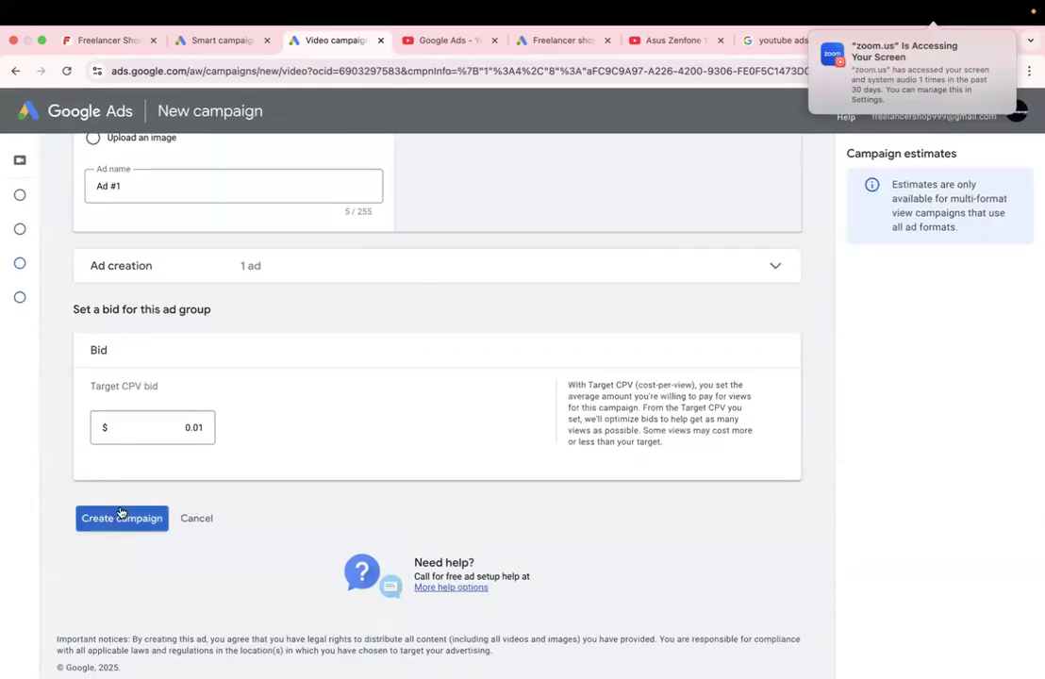
pyautogui.click(120, 518)
pyautogui.write('100')
pyautogui.scroll(-15, 297, 596)
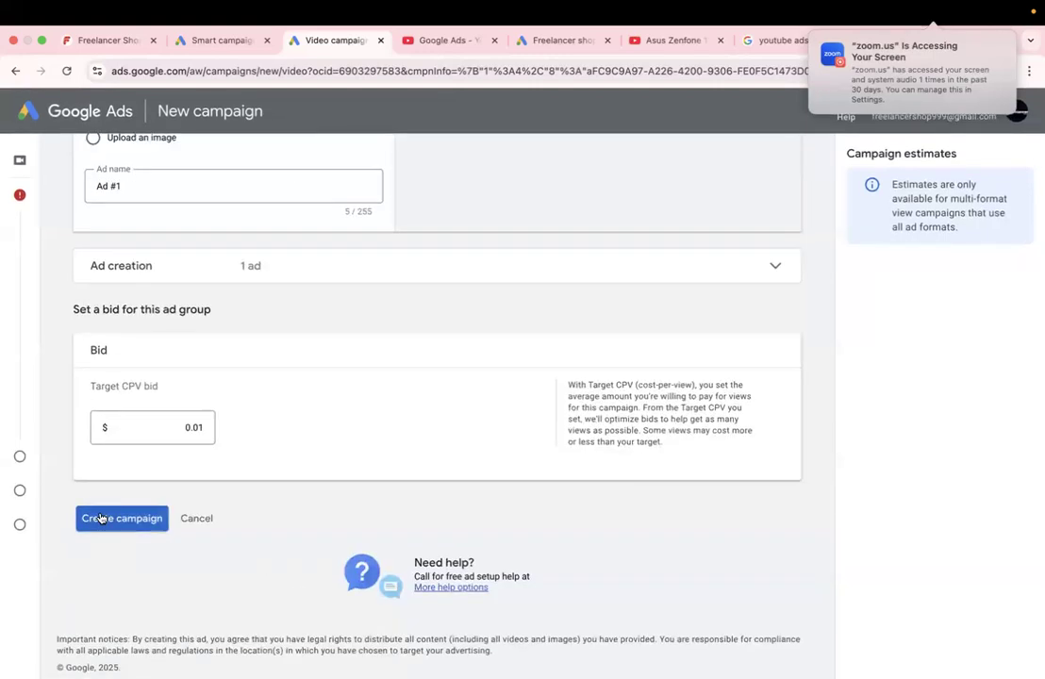
# Step: Set the campaign's end date to 28 February 2025 and submit the campaign for creation
pyautogui.click(83, 518)
pyautogui.click(178, 602)
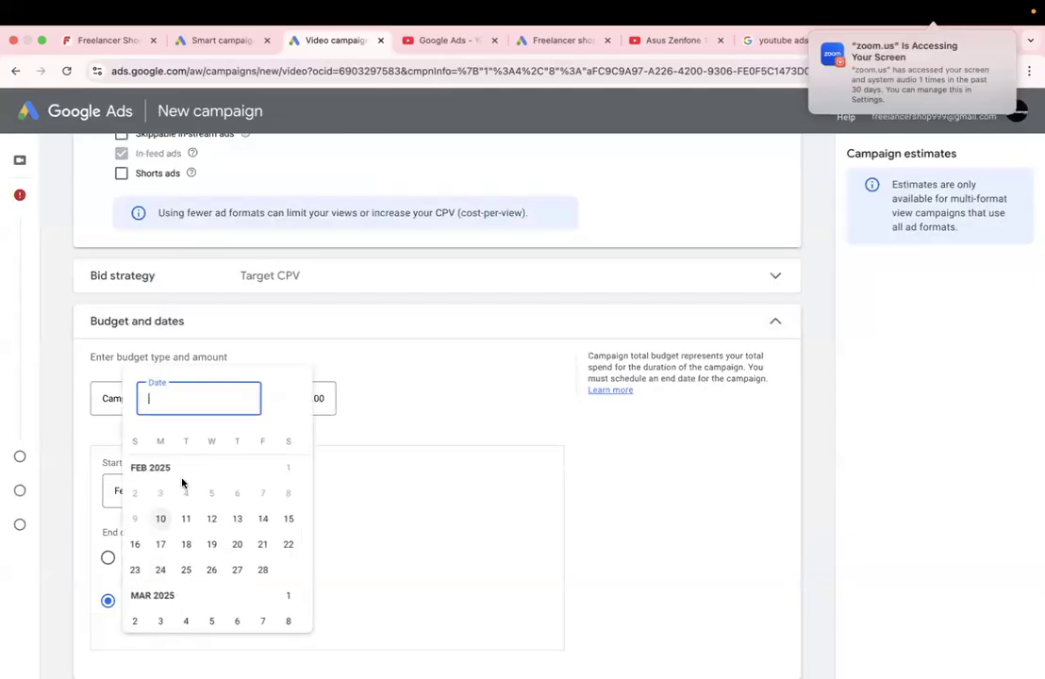
pyautogui.click(264, 567)
pyautogui.scroll(-20, 352, 413)
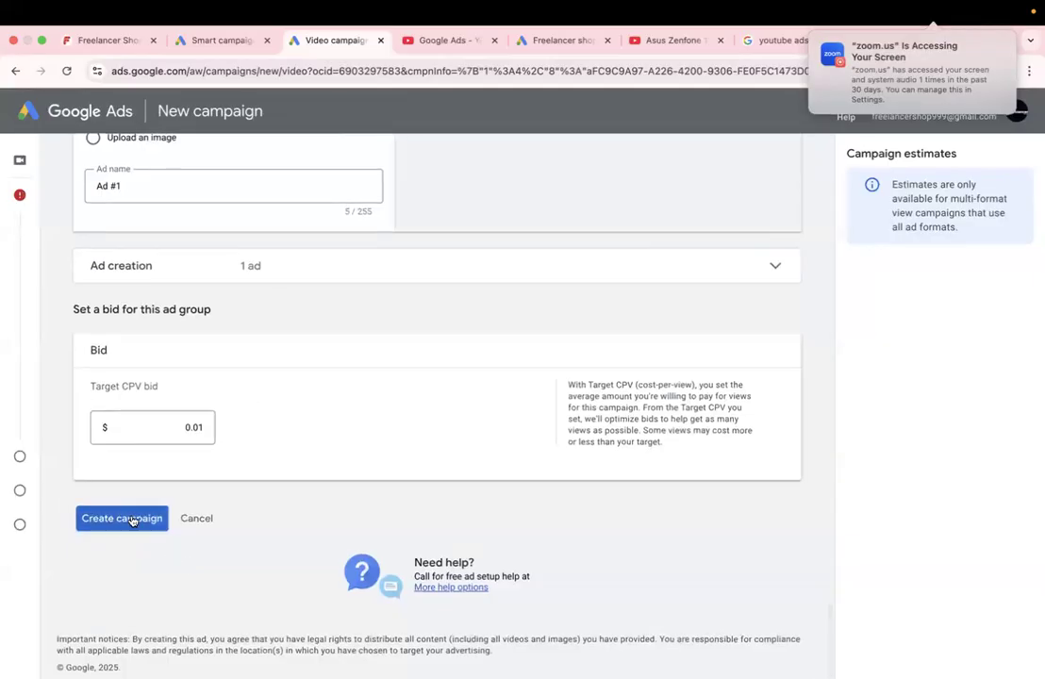
pyautogui.click(133, 520)
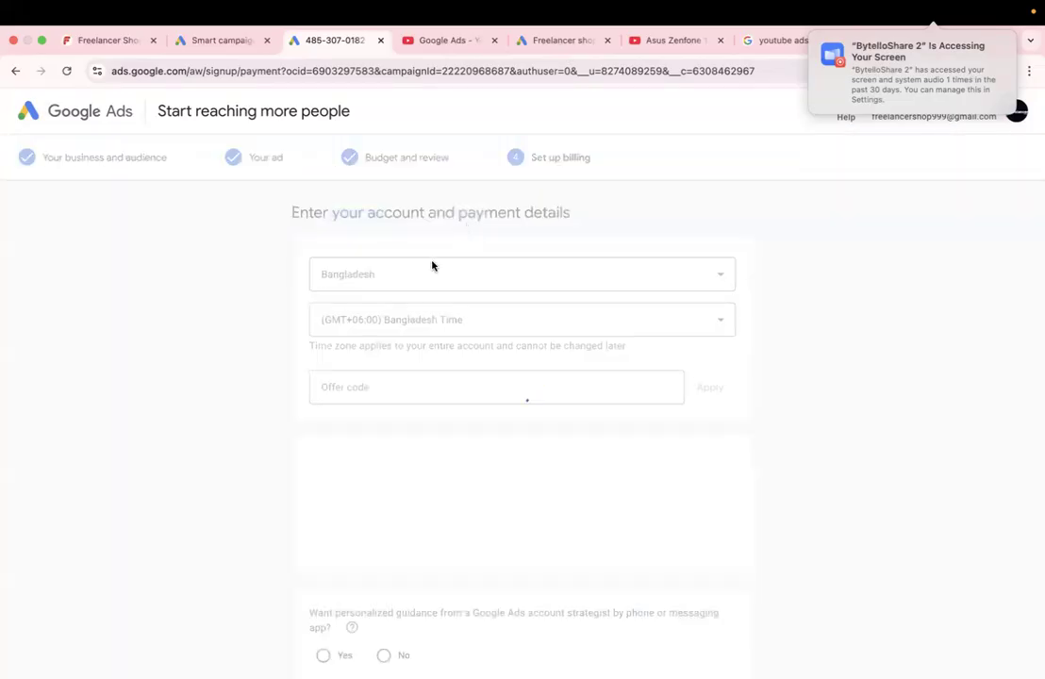
# Step: Look over the account and payment details form, and close the browser window and the System Settings window
pyautogui.scroll(-3, 432, 266)
pyautogui.scroll(5, 432, 266)
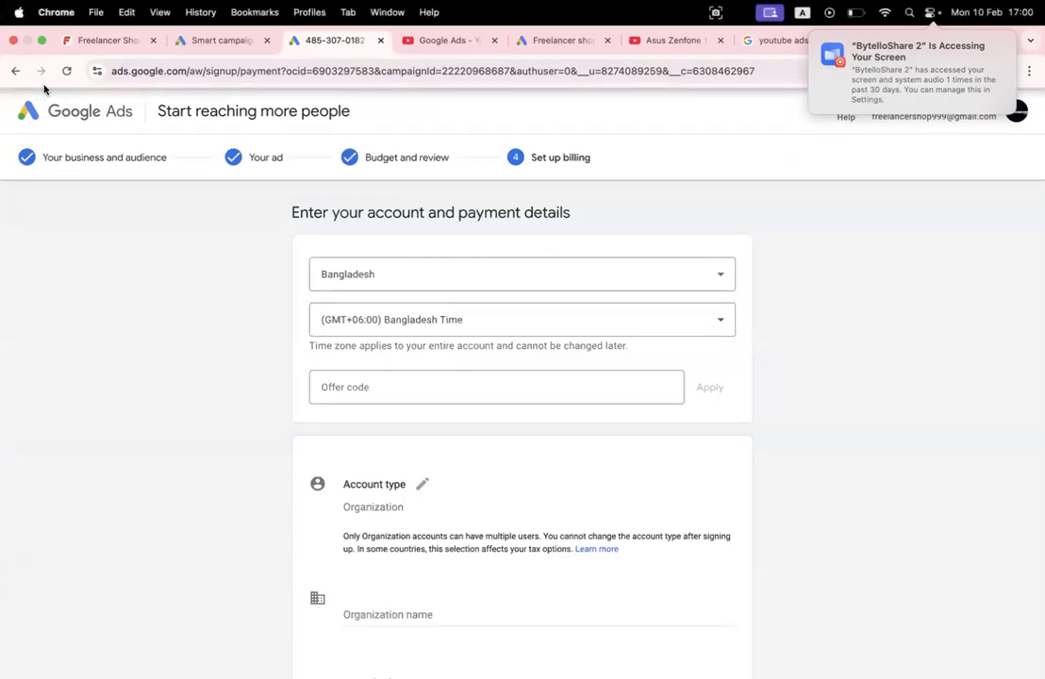
pyautogui.click(14, 45)
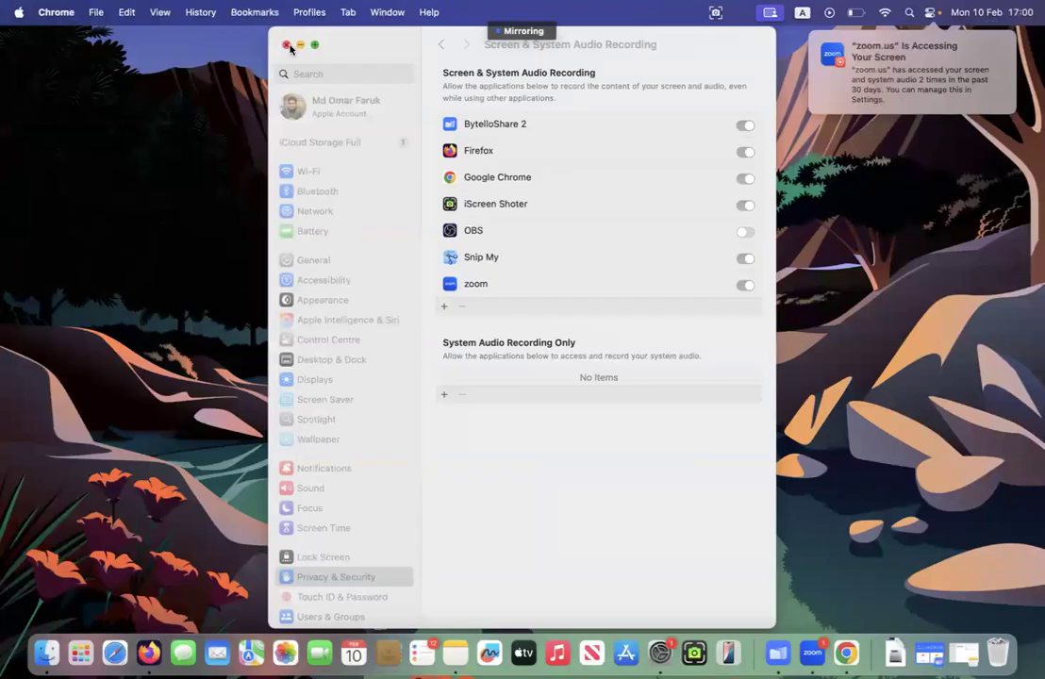
pyautogui.click(288, 45)
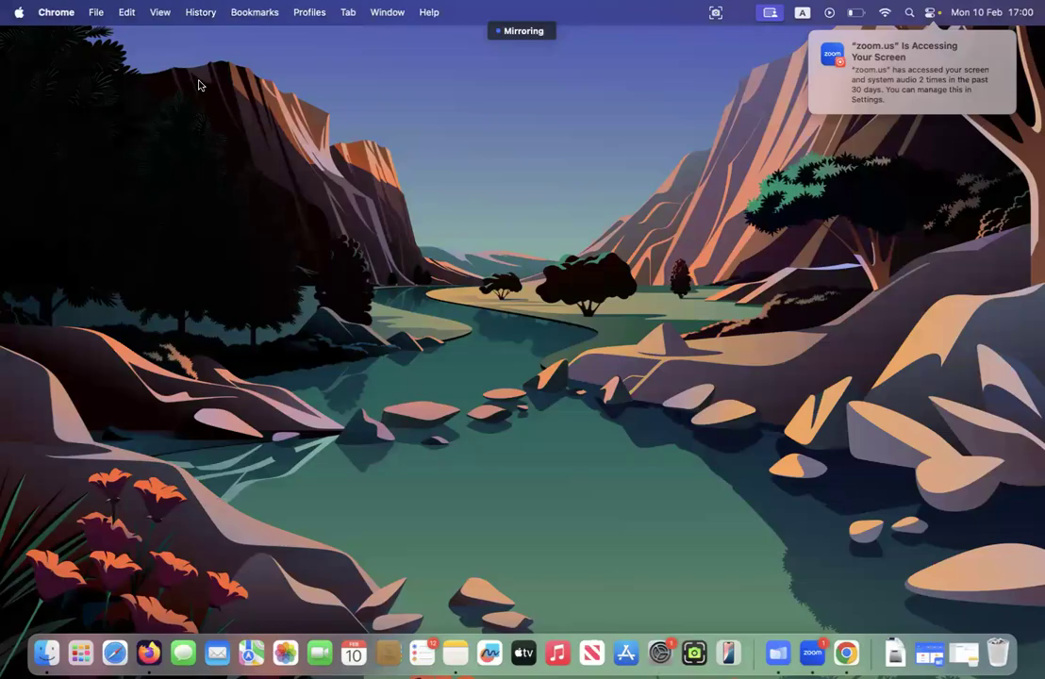
# Step: Stop the current Bytello Share screen mirroring session
pyautogui.click(492, 29)
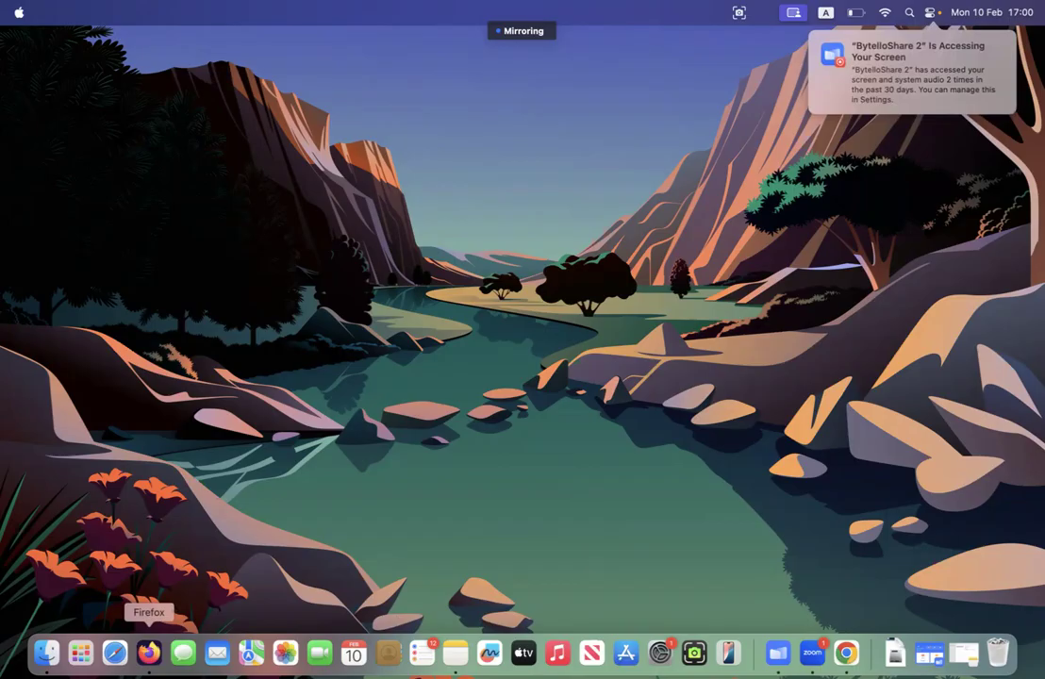
pyautogui.moveTo(526, 30)
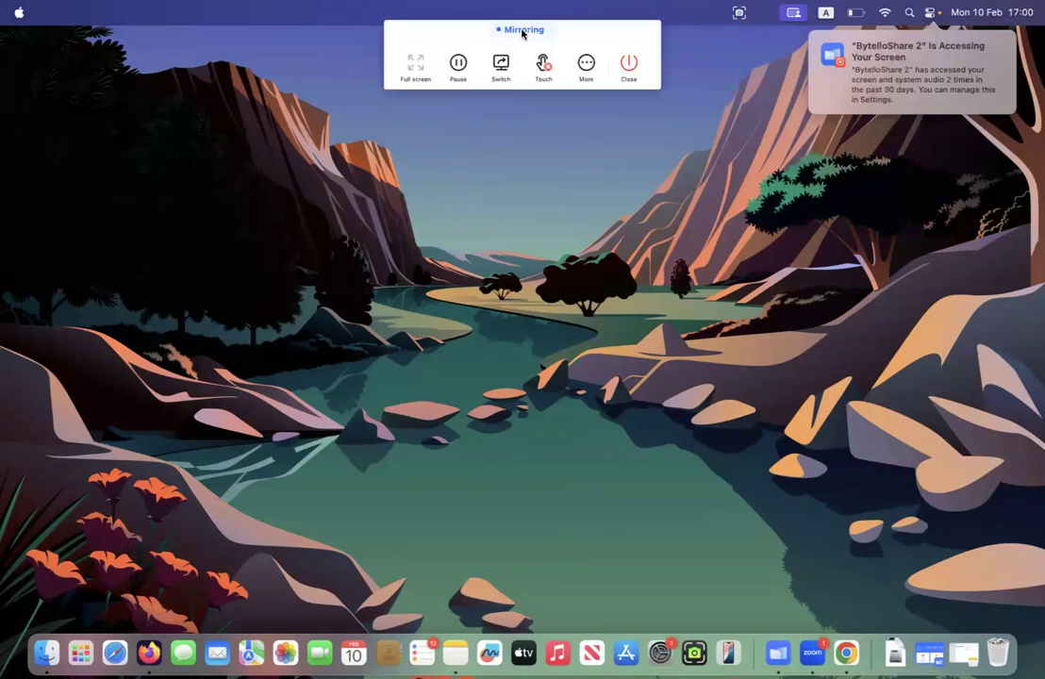
pyautogui.click(630, 64)
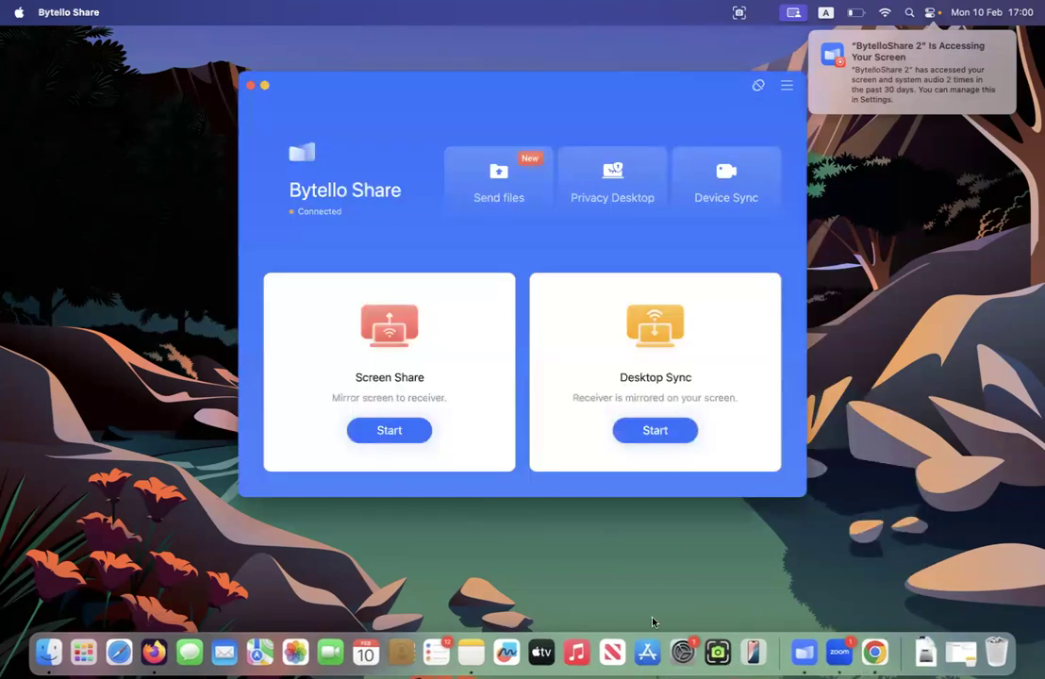
pyautogui.click(839, 654)
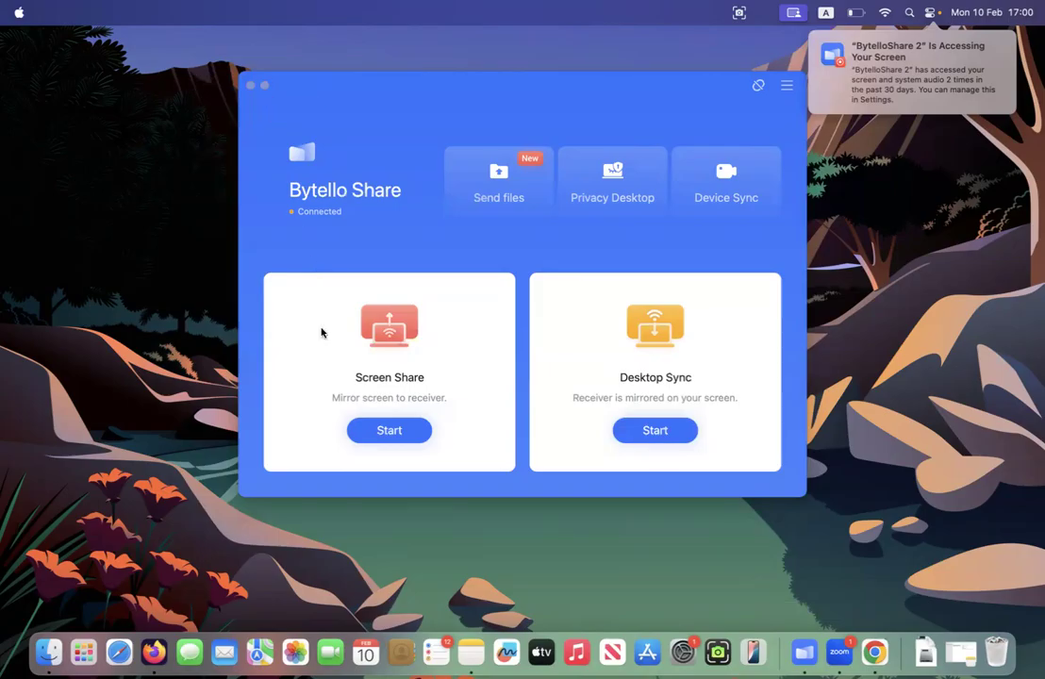
pyautogui.click(878, 653)
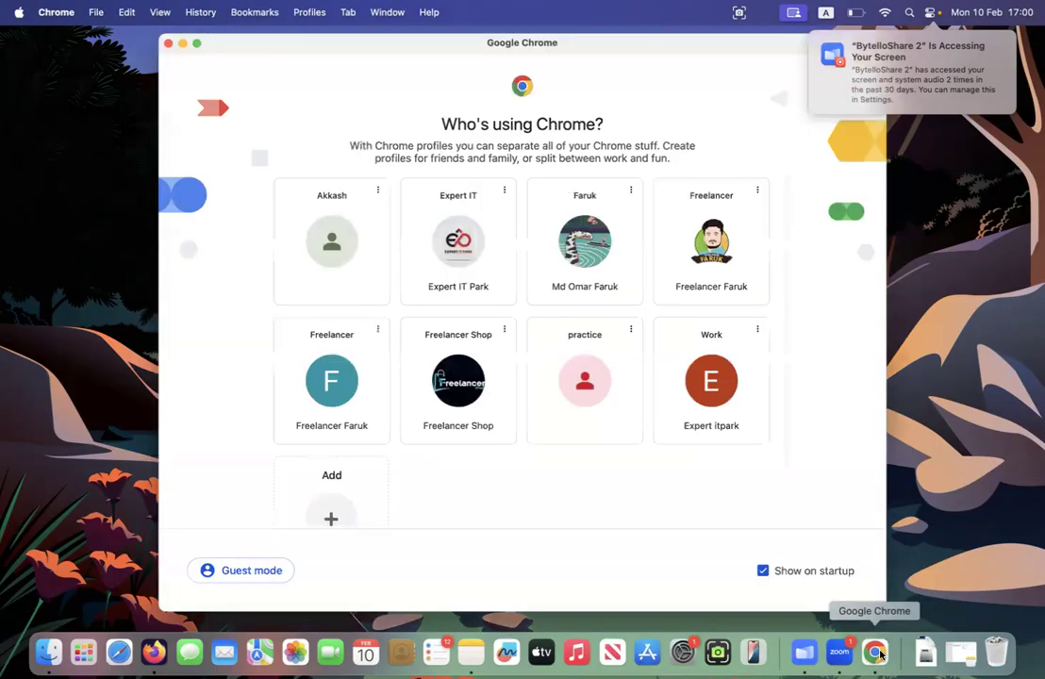
pyautogui.click(167, 44)
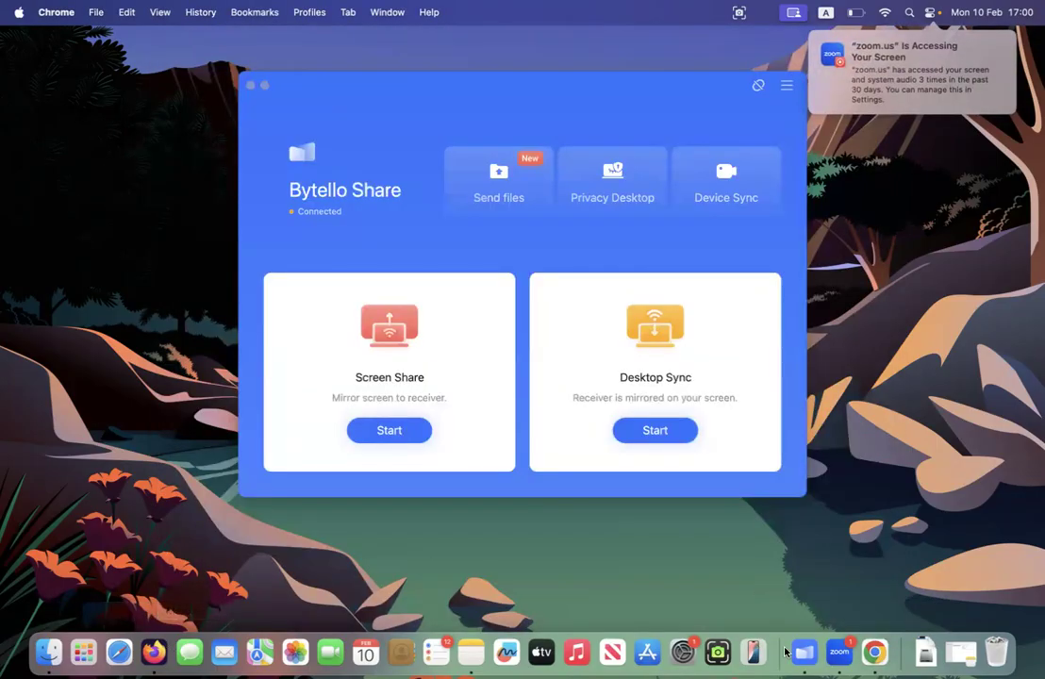
# Step: Close the Bytello Share window and return to the empty desktop
pyautogui.click(839, 653)
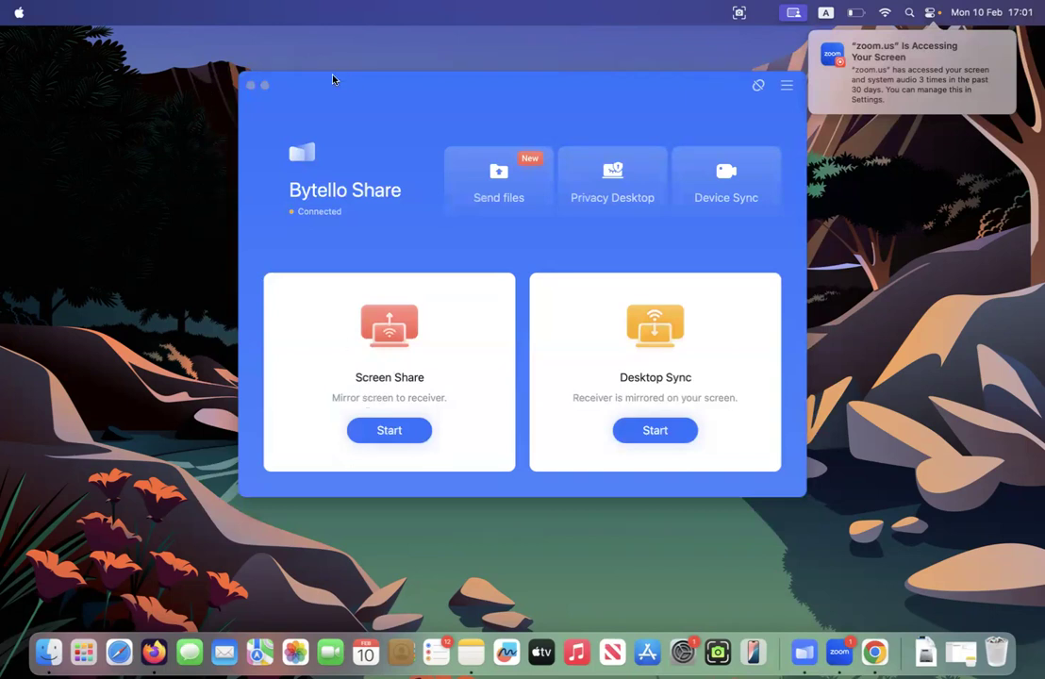
pyautogui.click(251, 87)
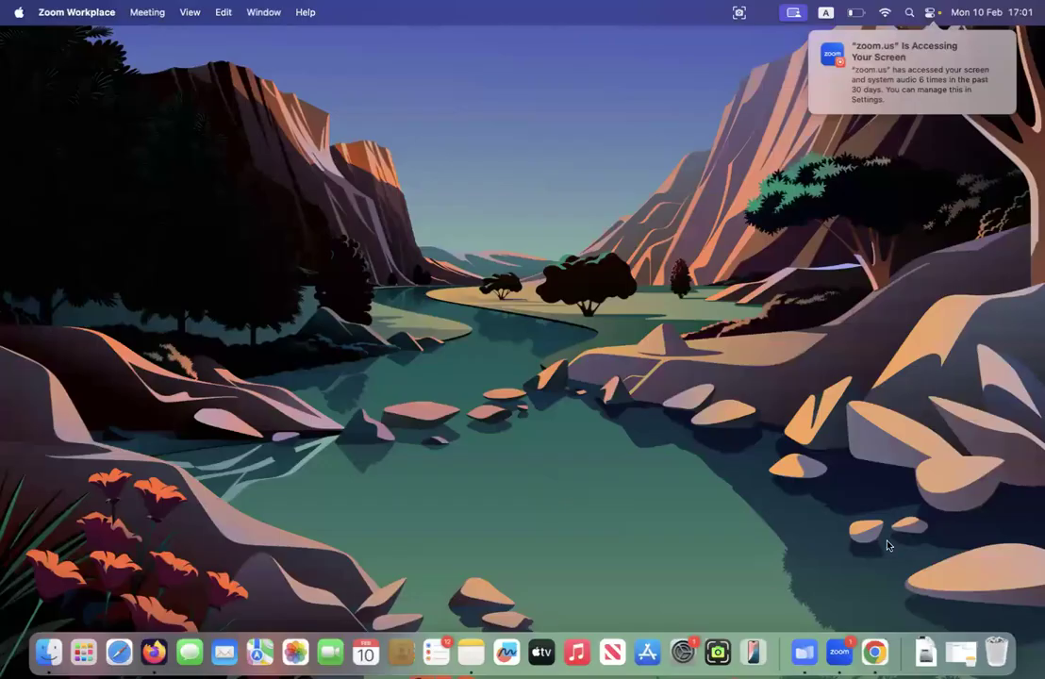
pyautogui.click(726, 364)
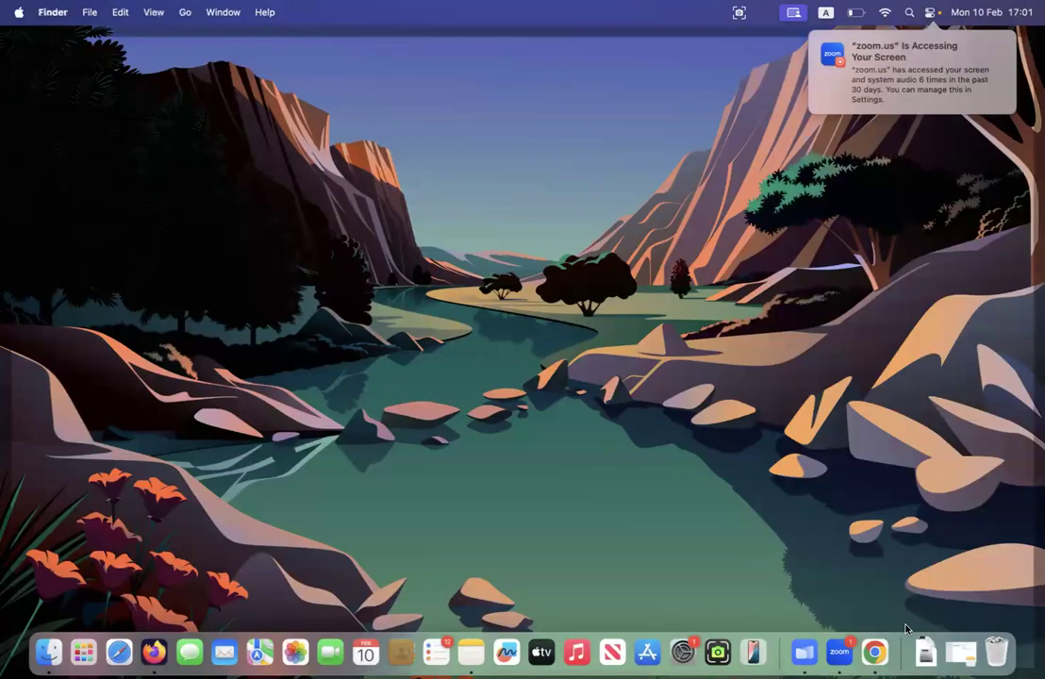
# Step: Open Chrome with the upper Freelancer profile, load Google Ads and go to the Practice Class account's overview
pyautogui.click(875, 653)
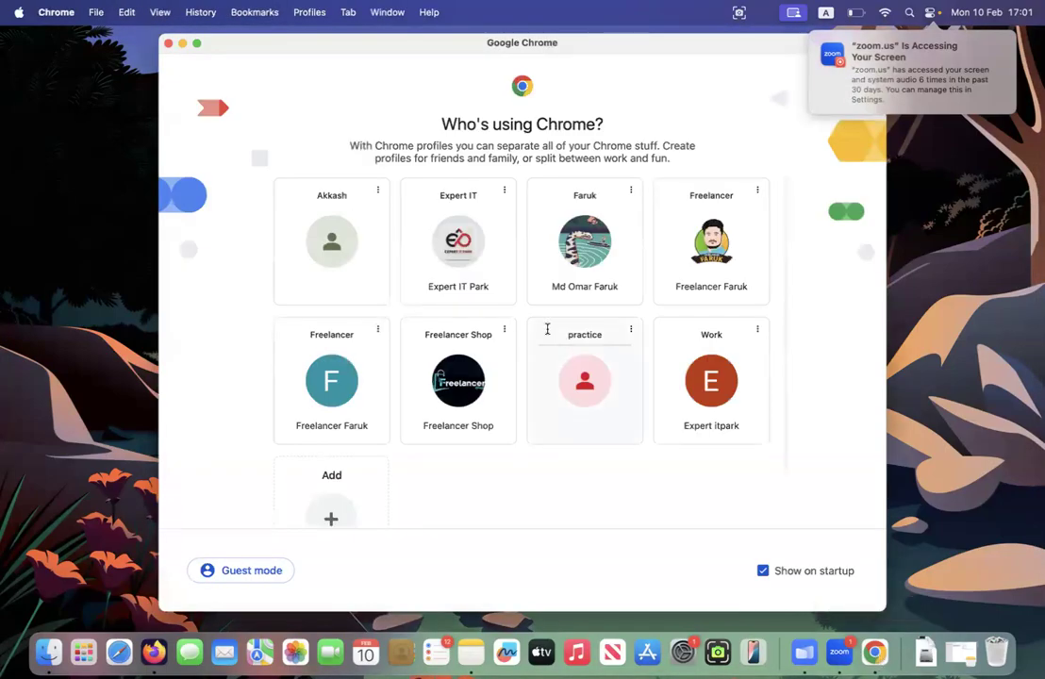
pyautogui.click(700, 268)
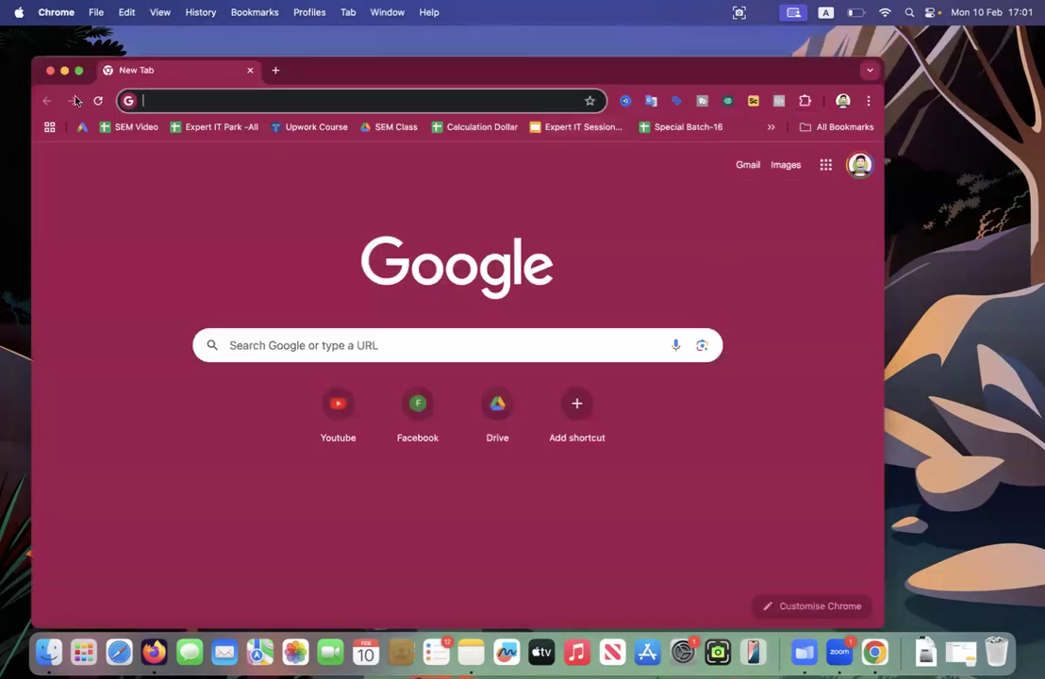
pyautogui.write('a')
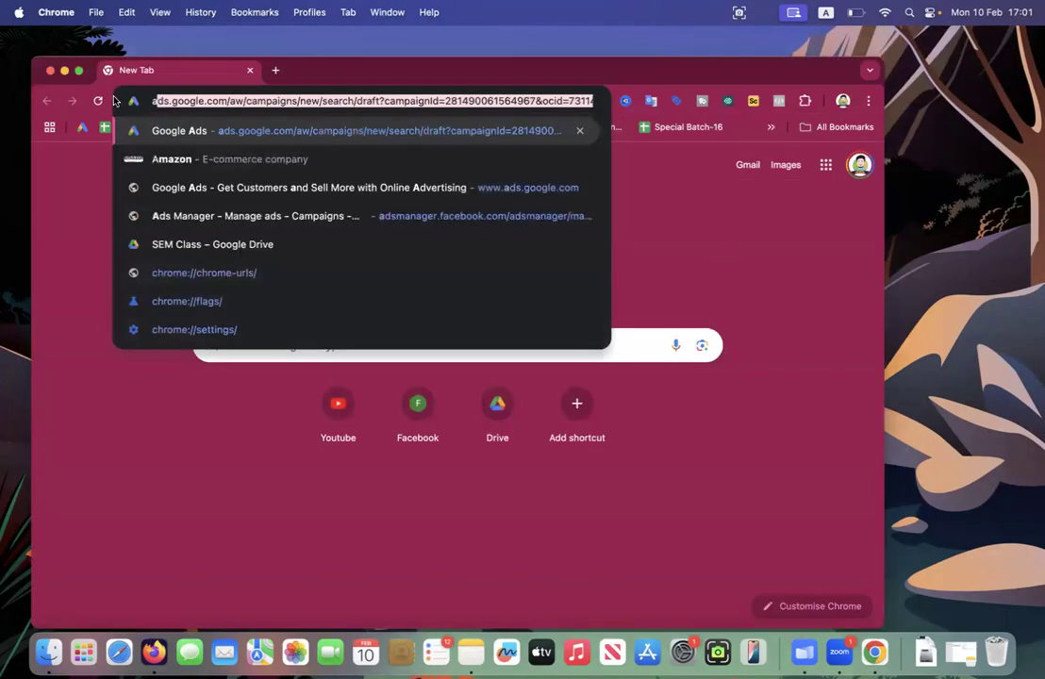
pyautogui.press('Return')
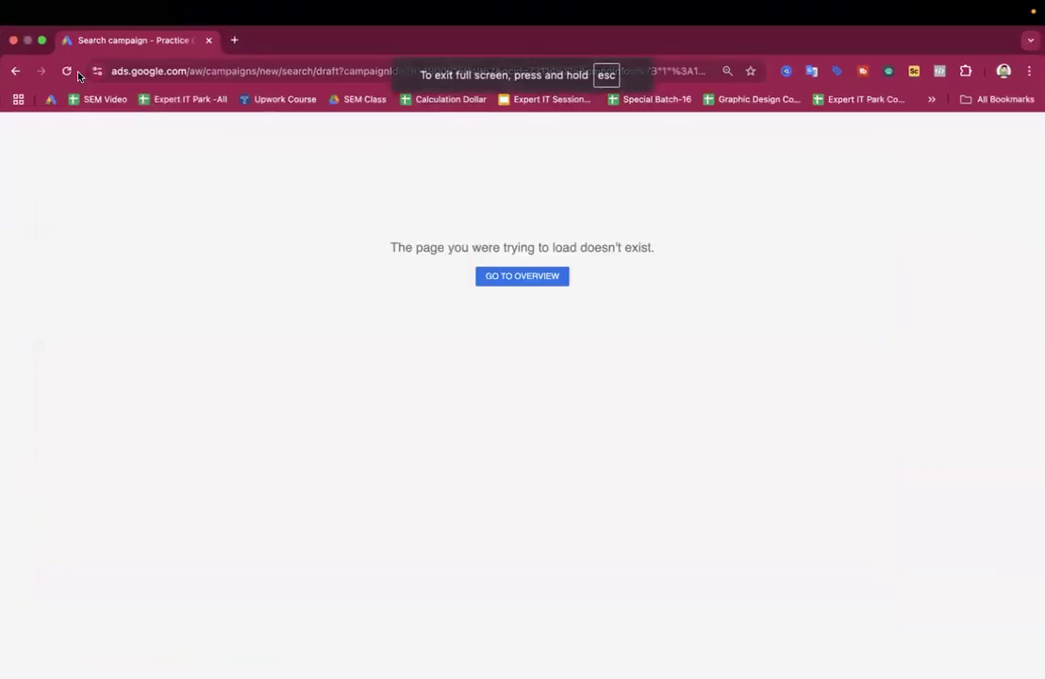
pyautogui.click(493, 279)
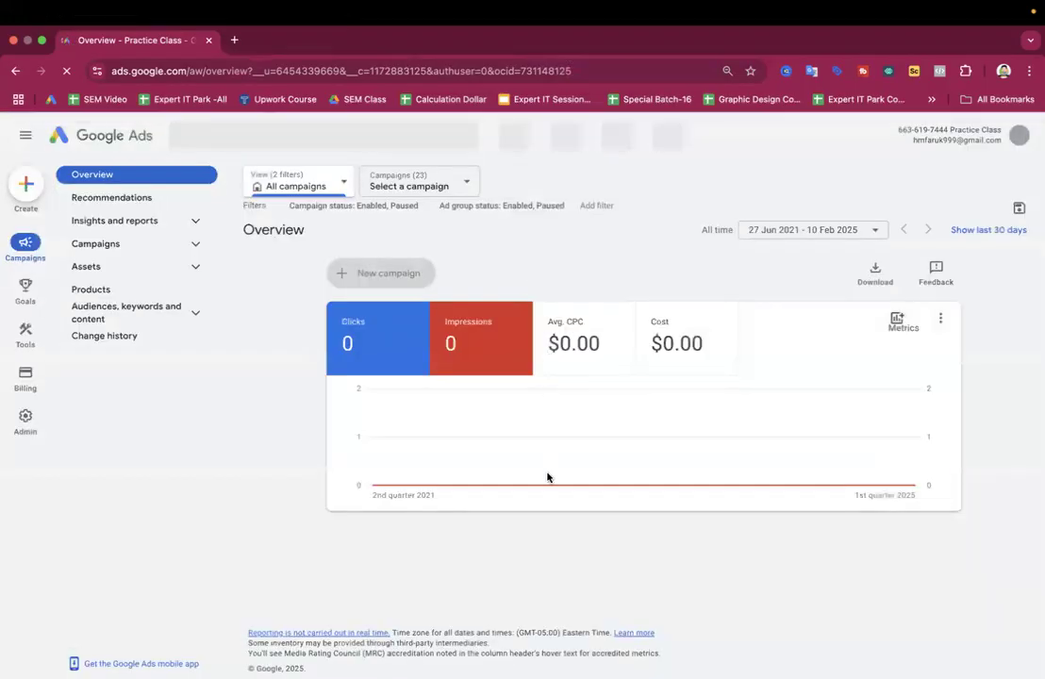
# Step: Switch to Bytello Share and start a screen share that mirrors the whole desktop
pyautogui.moveTo(647, 665)
pyautogui.click(804, 652)
pyautogui.click(390, 430)
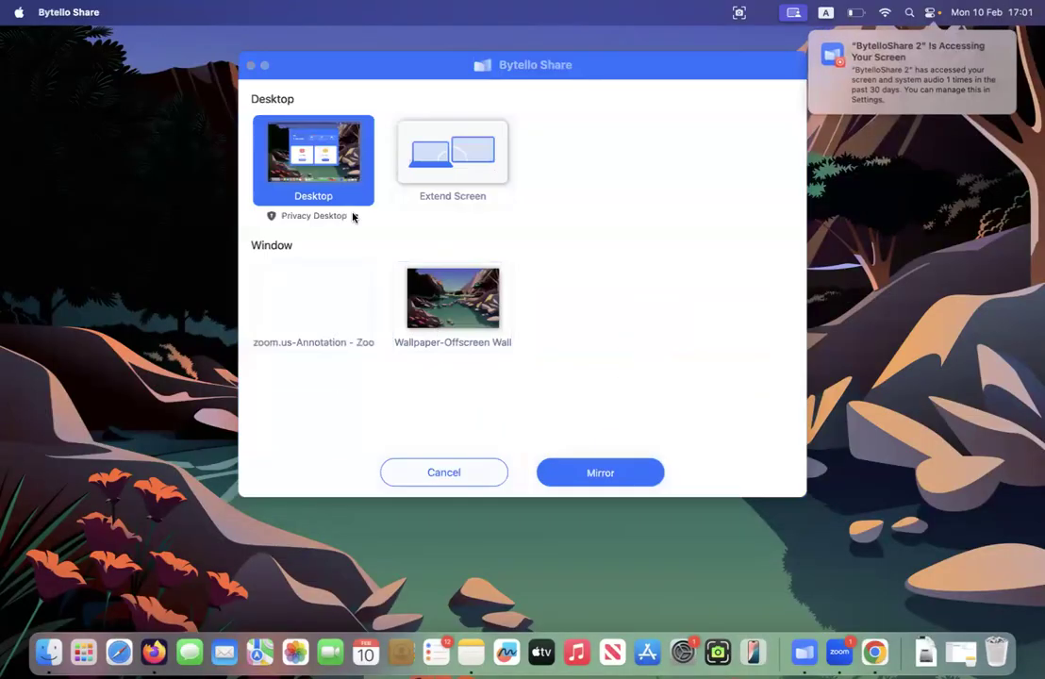
pyautogui.click(593, 472)
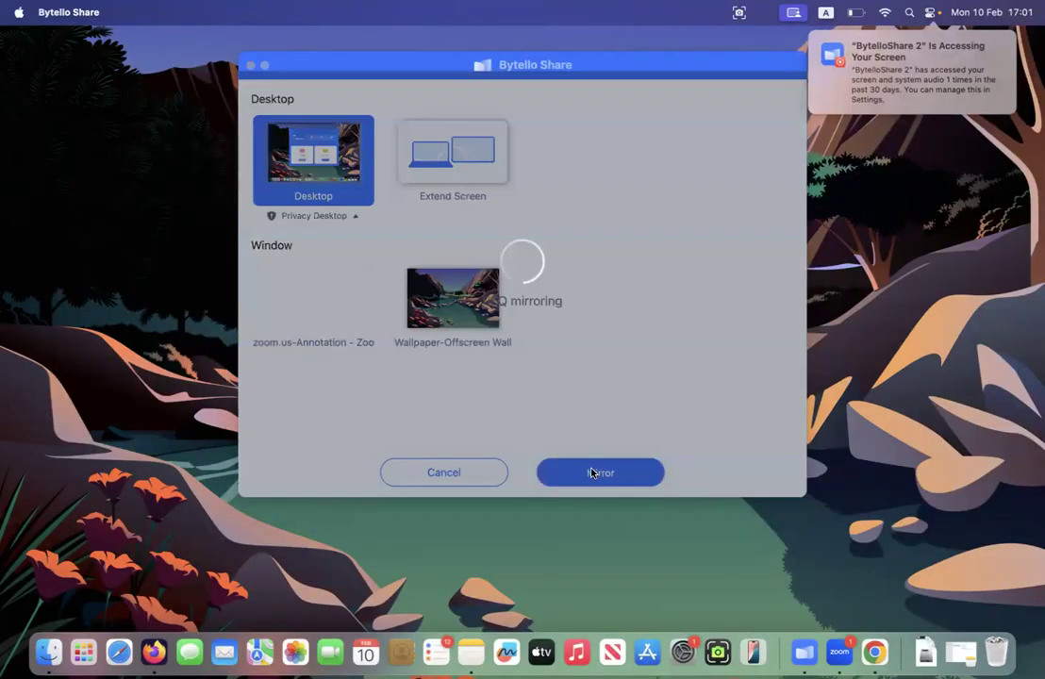
# Step: Switch back to Chrome with the Practice Class account's overview in Google Ads
pyautogui.click(875, 651)
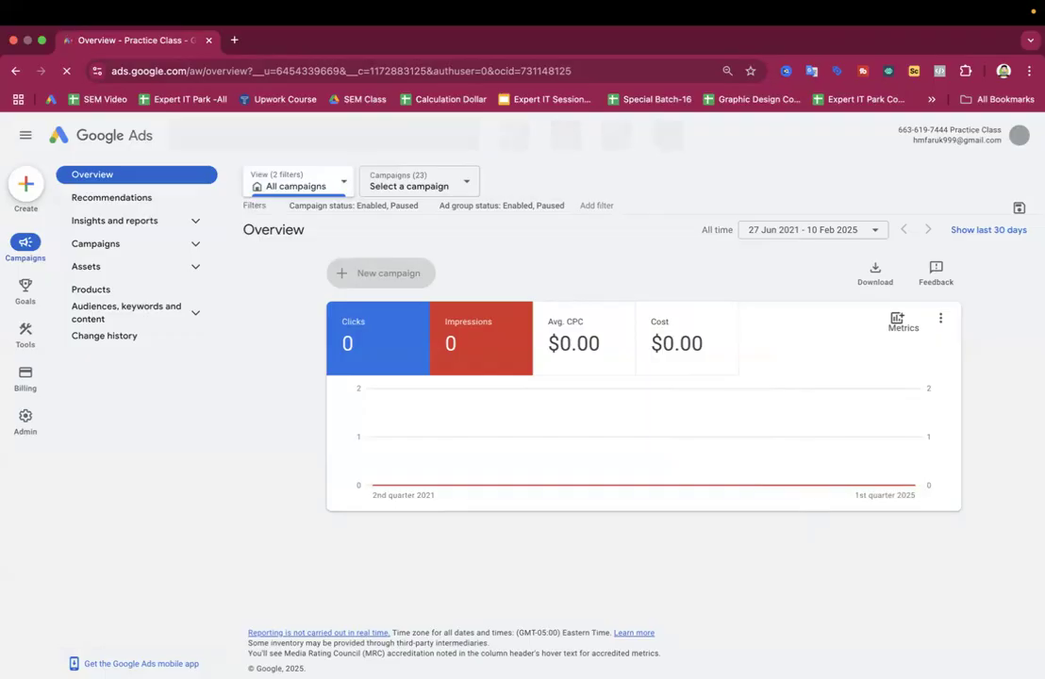
pyautogui.click(783, 650)
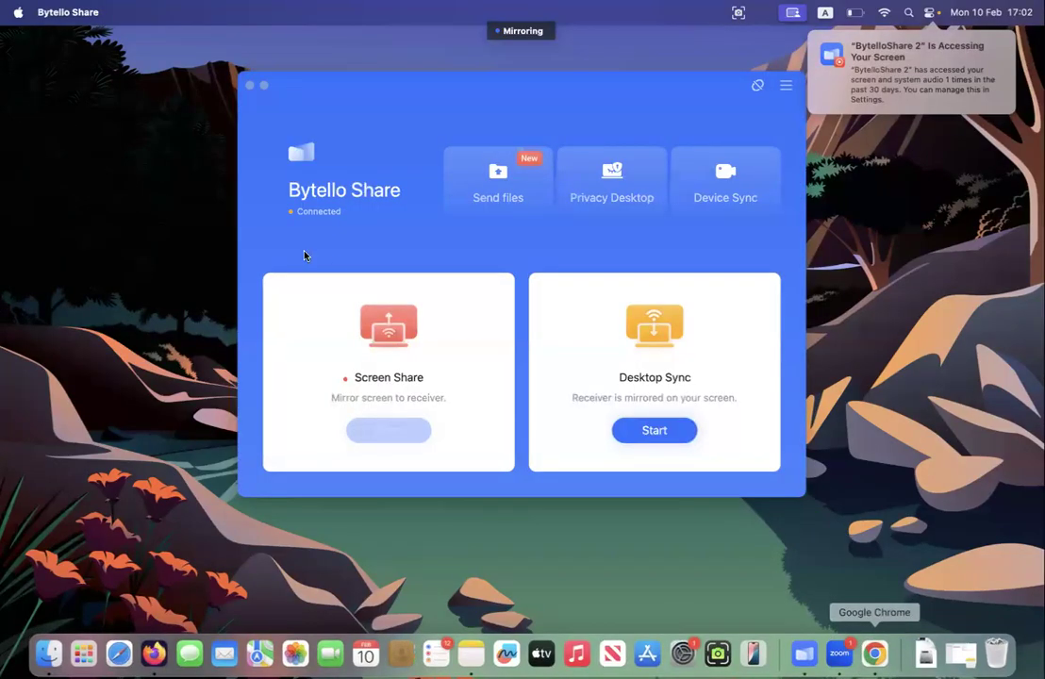
pyautogui.click(875, 653)
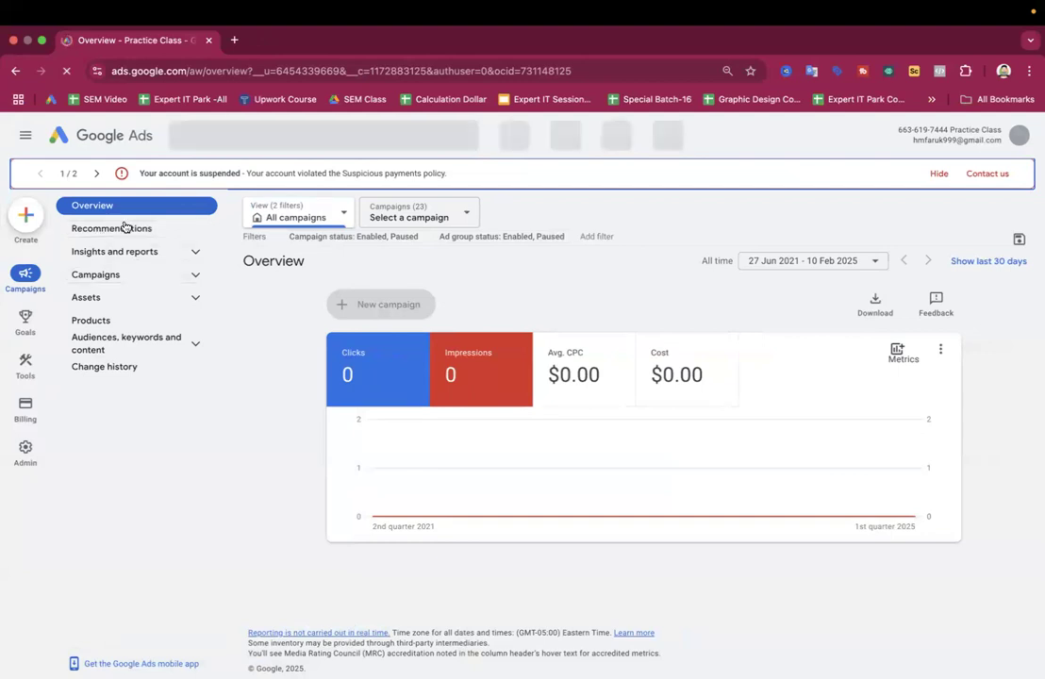
# Step: Open the account's campaigns list and view the ad groups of the "Youtube ads for skipable ads" campaign, returning to the list
pyautogui.click(188, 255)
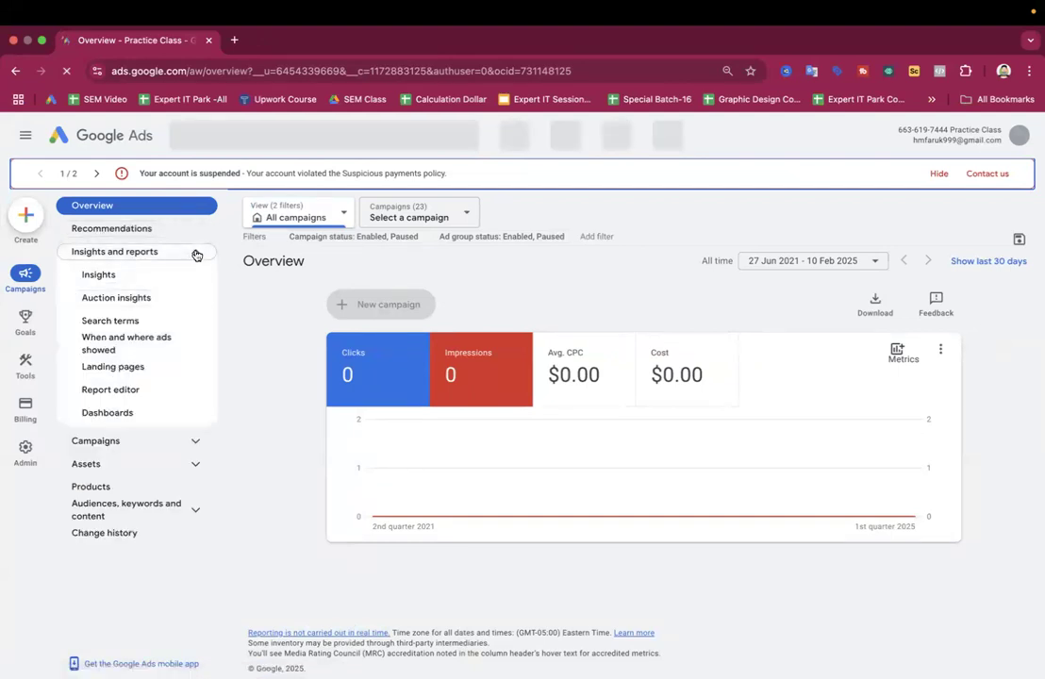
pyautogui.click(195, 255)
pyautogui.click(142, 274)
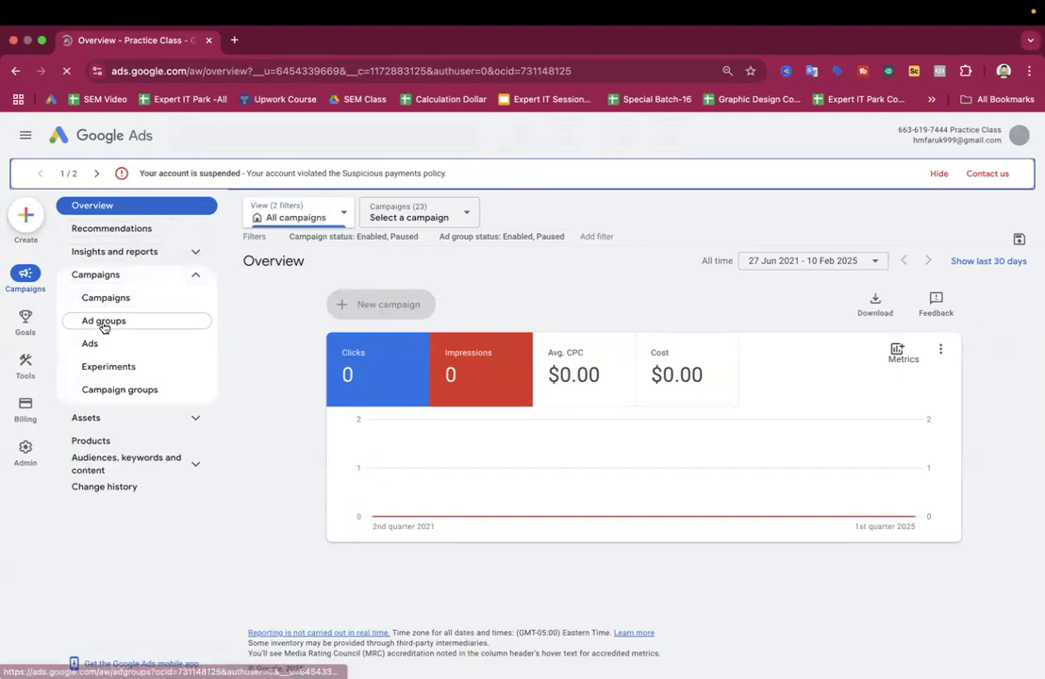
pyautogui.click(115, 300)
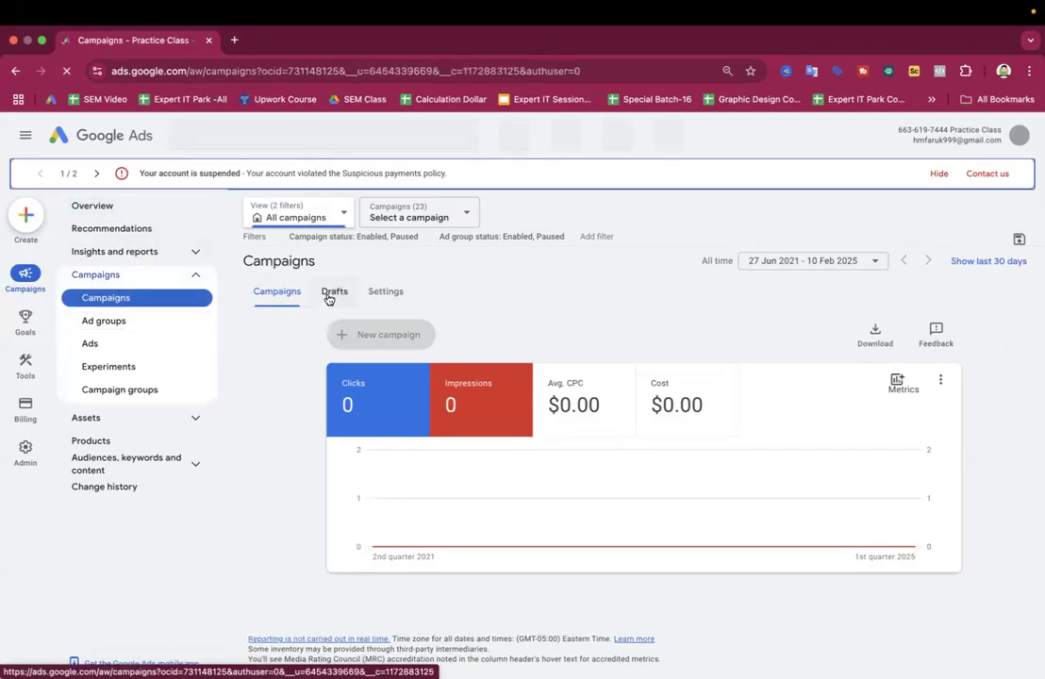
pyautogui.scroll(-3, 354, 406)
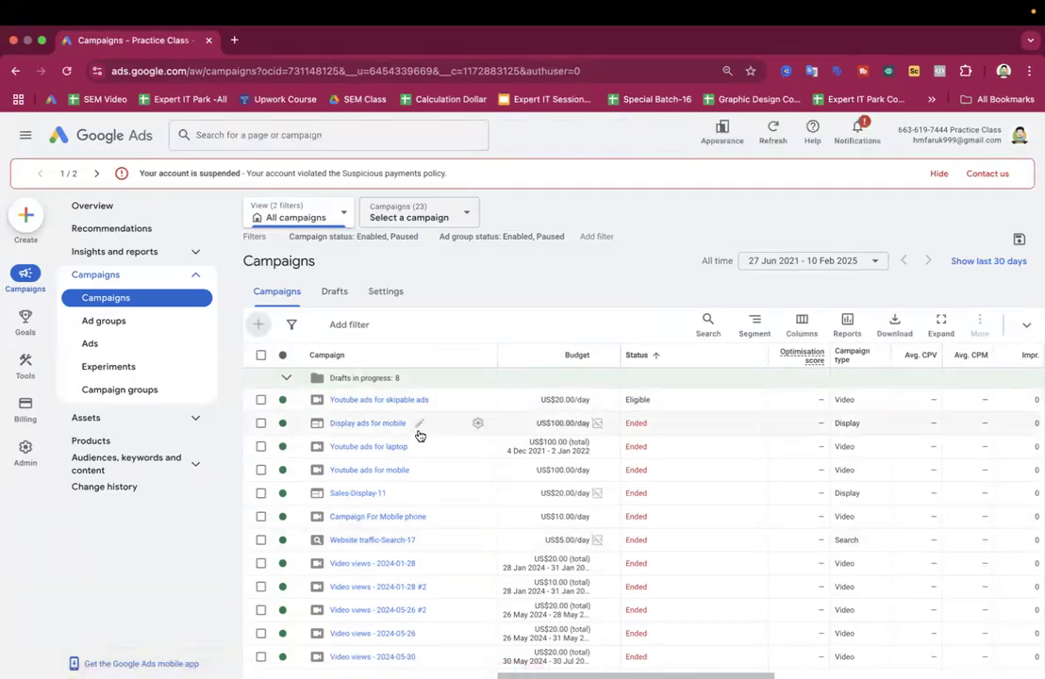
pyautogui.click(334, 401)
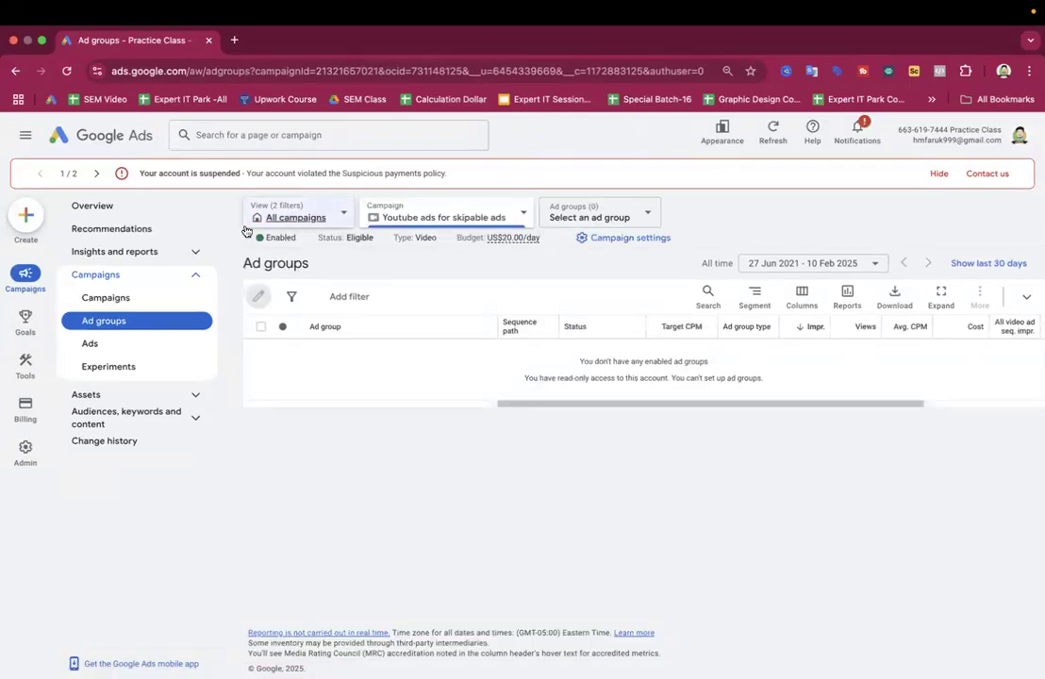
pyautogui.click(15, 72)
# Step: Inspect Ad group 1 in the "Display ads for mobile" campaign and the status details of its first image ad
pyautogui.click(346, 423)
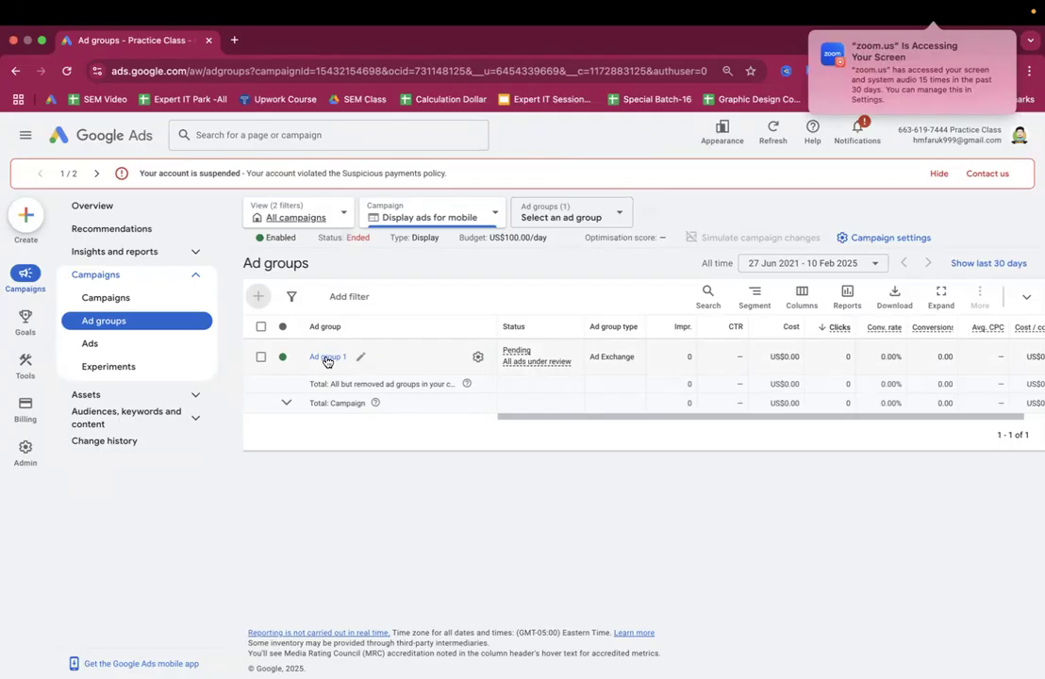
pyautogui.click(326, 357)
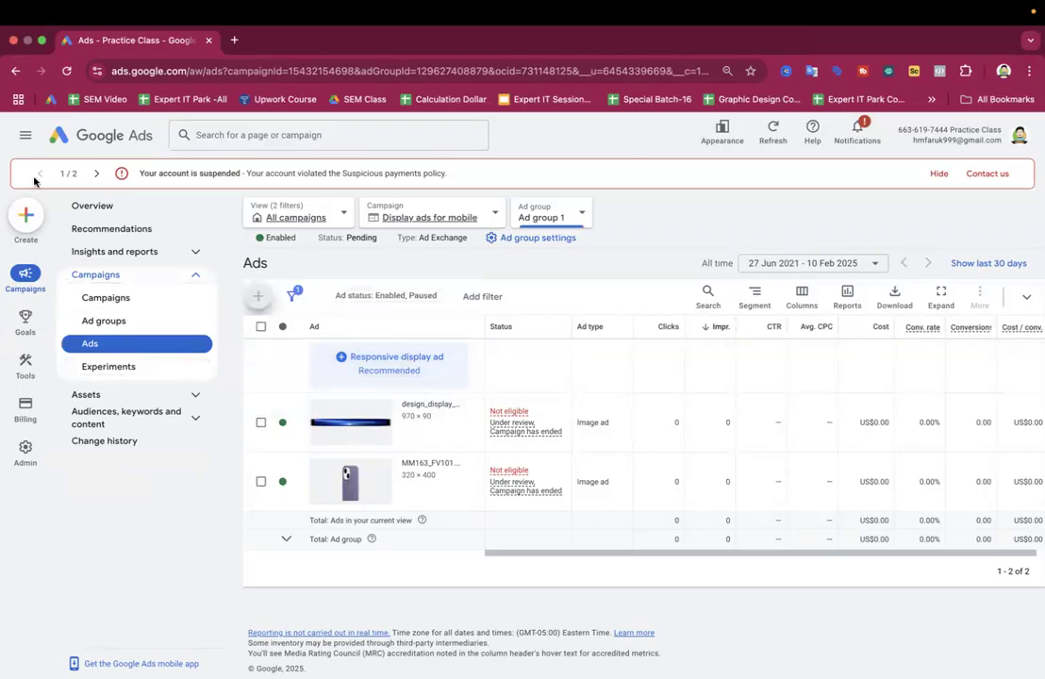
pyautogui.click(102, 322)
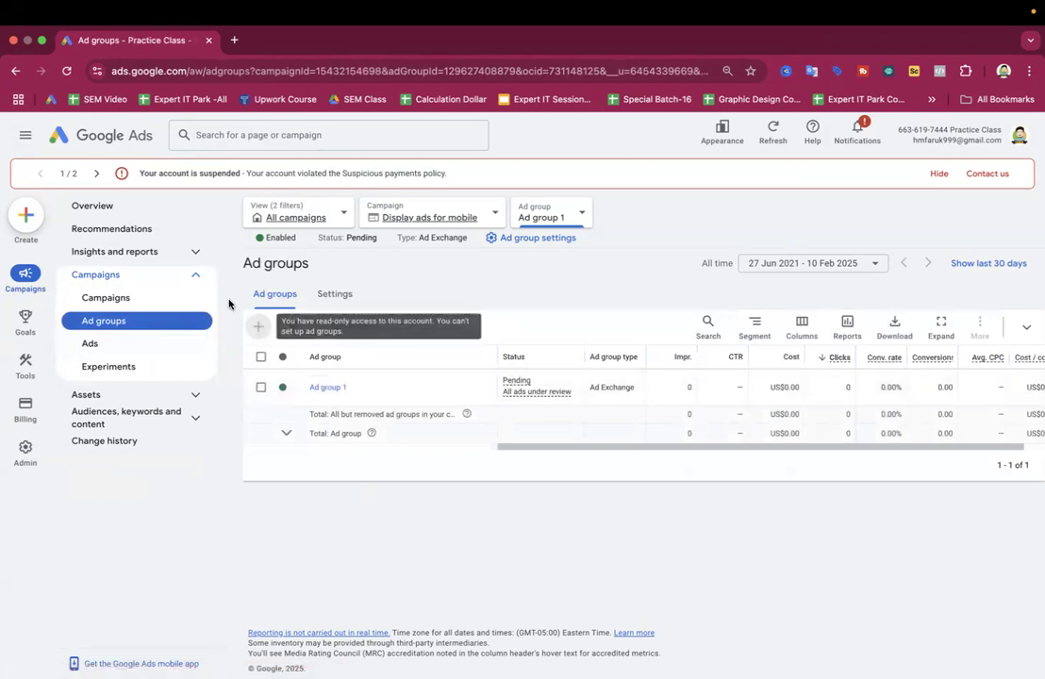
pyautogui.click(89, 344)
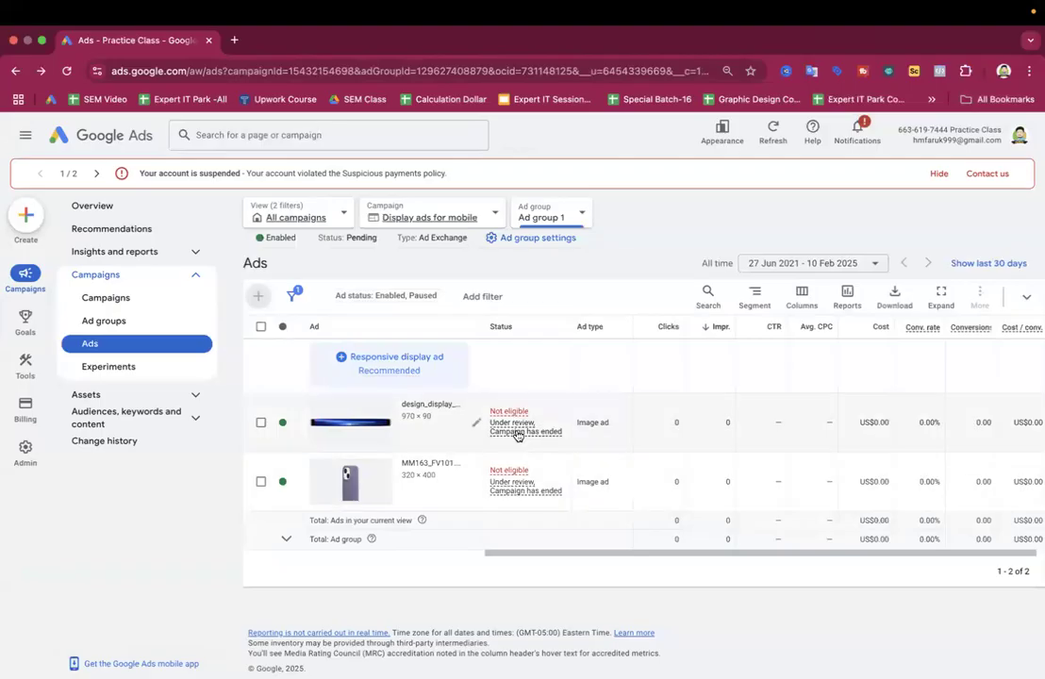
pyautogui.moveTo(496, 413)
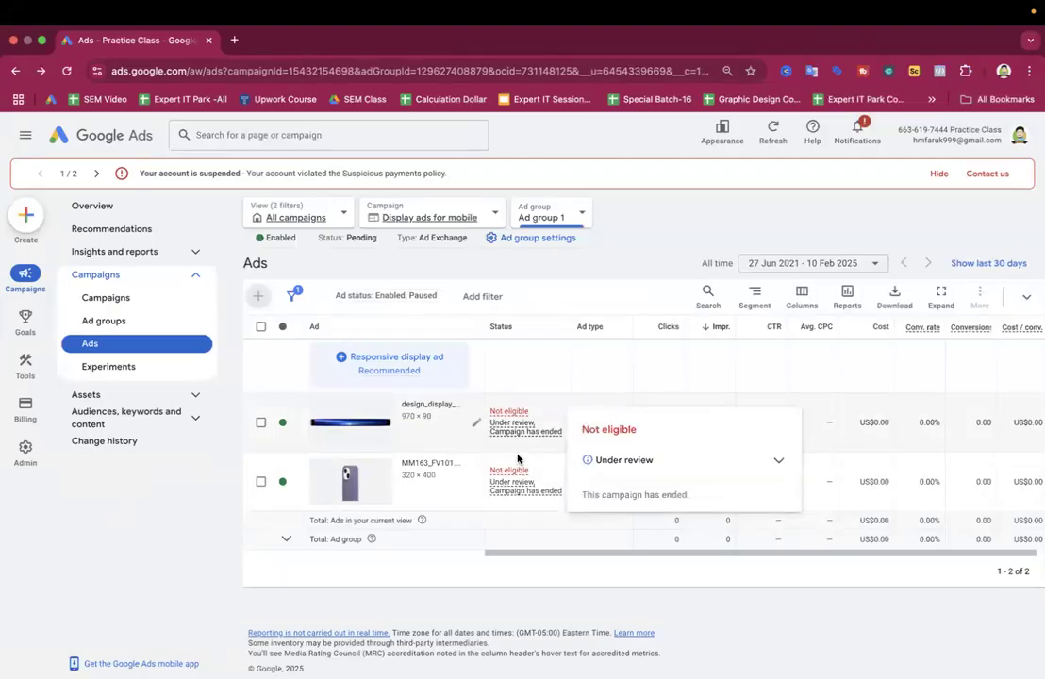
pyautogui.click(15, 71)
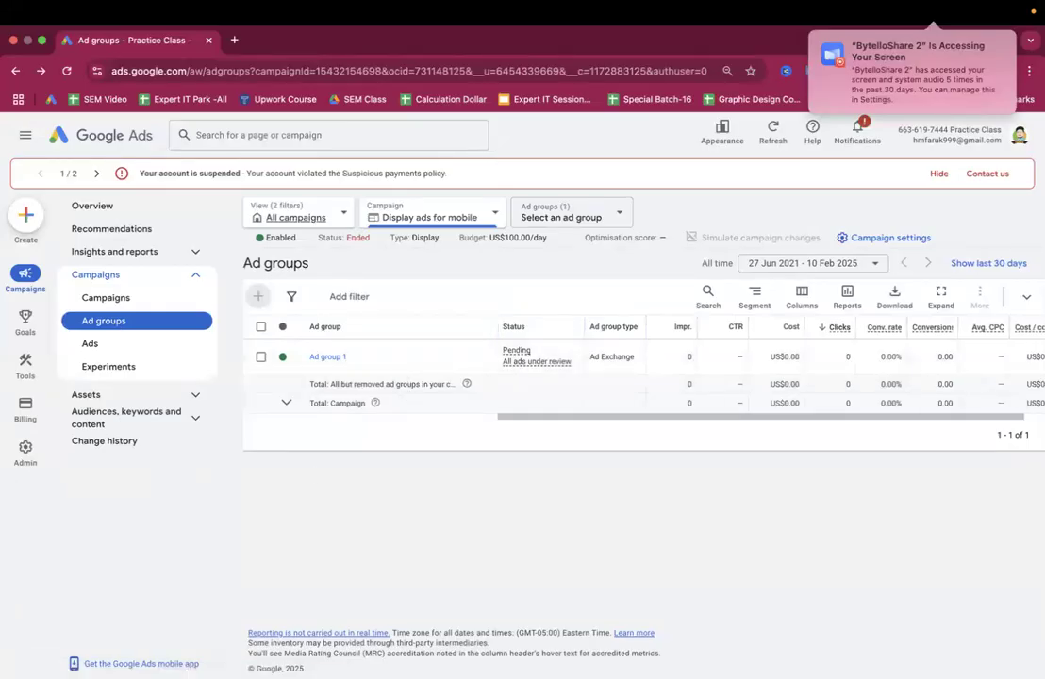
# Step: Open the last Google Ads account in the account list and reload its campaigns page
pyautogui.click(1019, 141)
pyautogui.scroll(-5, 887, 417)
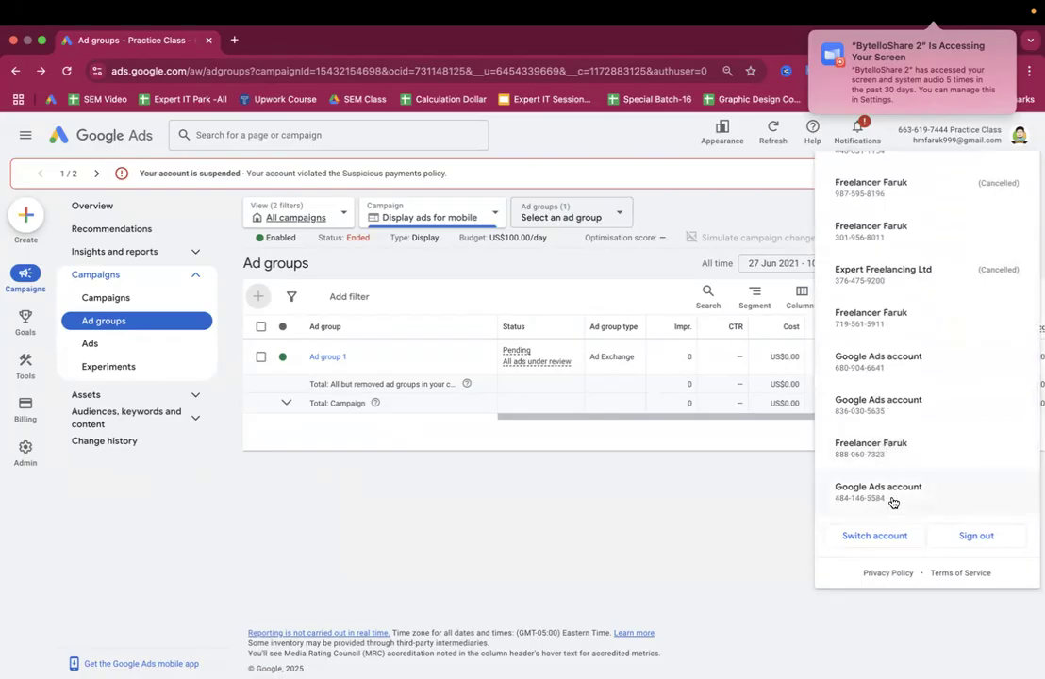
pyautogui.click(892, 500)
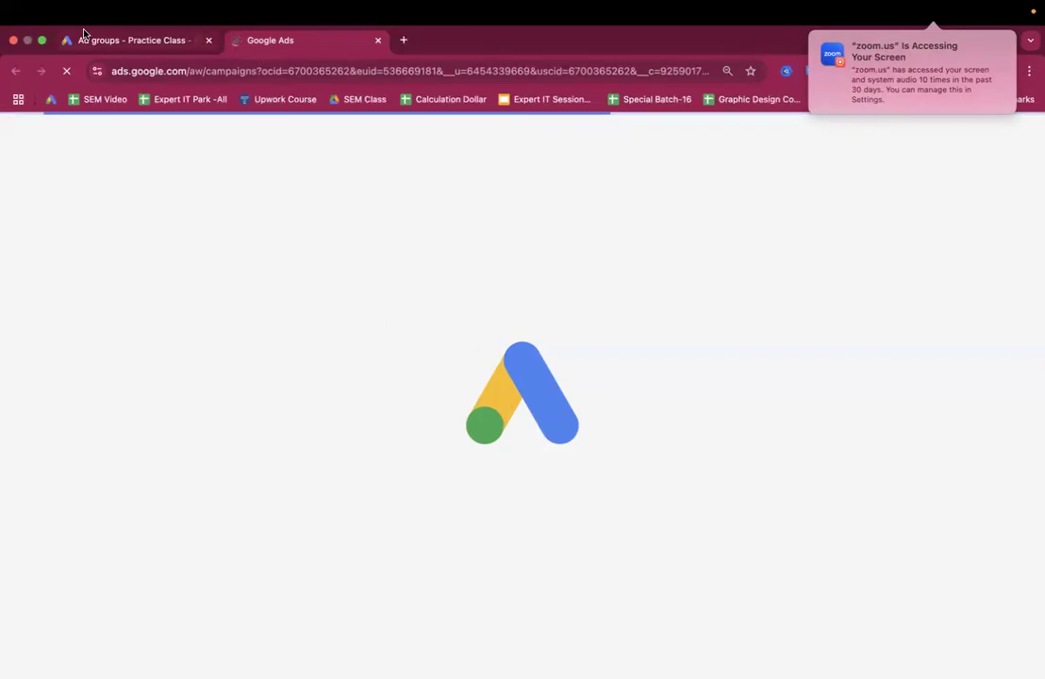
pyautogui.click(67, 73)
pyautogui.click(68, 72)
pyautogui.click(68, 72)
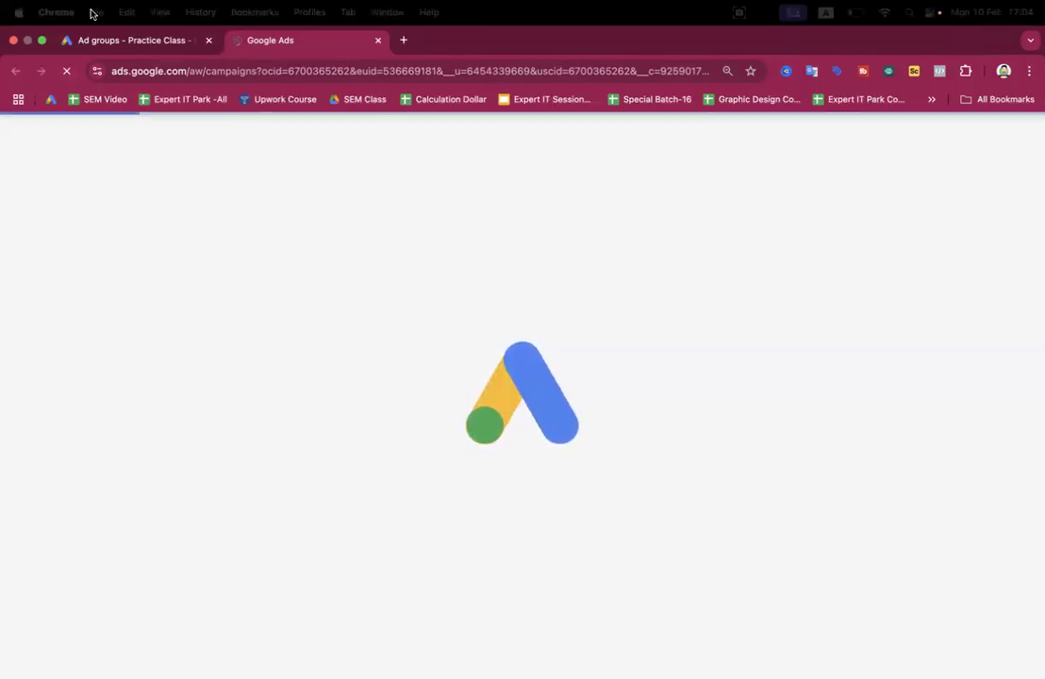
pyautogui.click(67, 74)
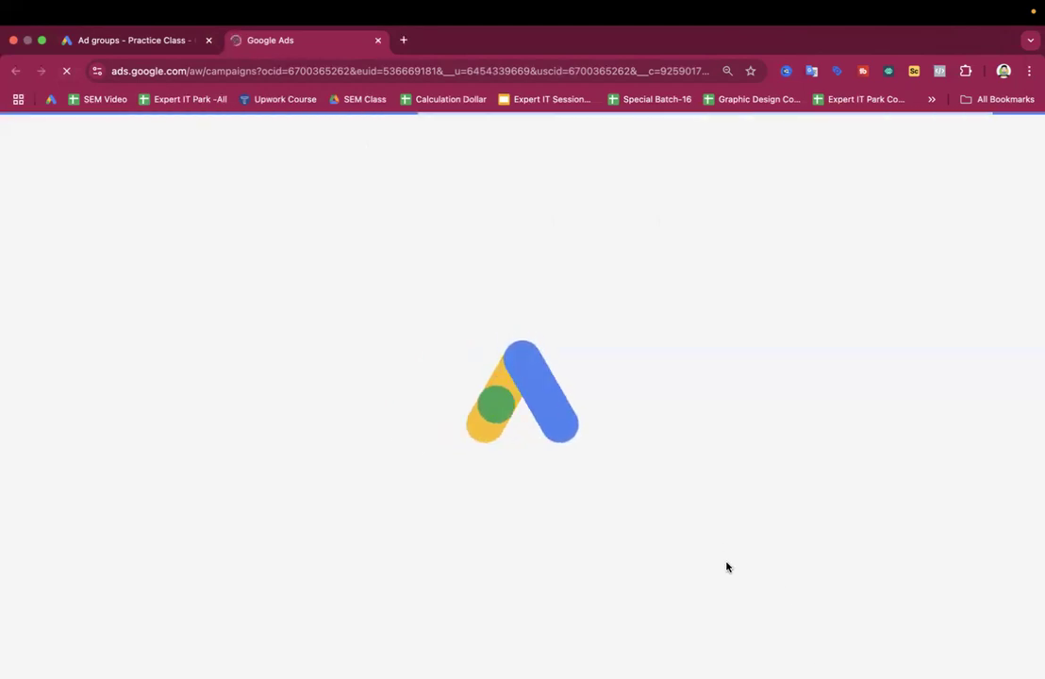
# Step: Stop the current mirroring in Bytello Share and start a new screen share of the whole desktop
pyautogui.moveTo(718, 656)
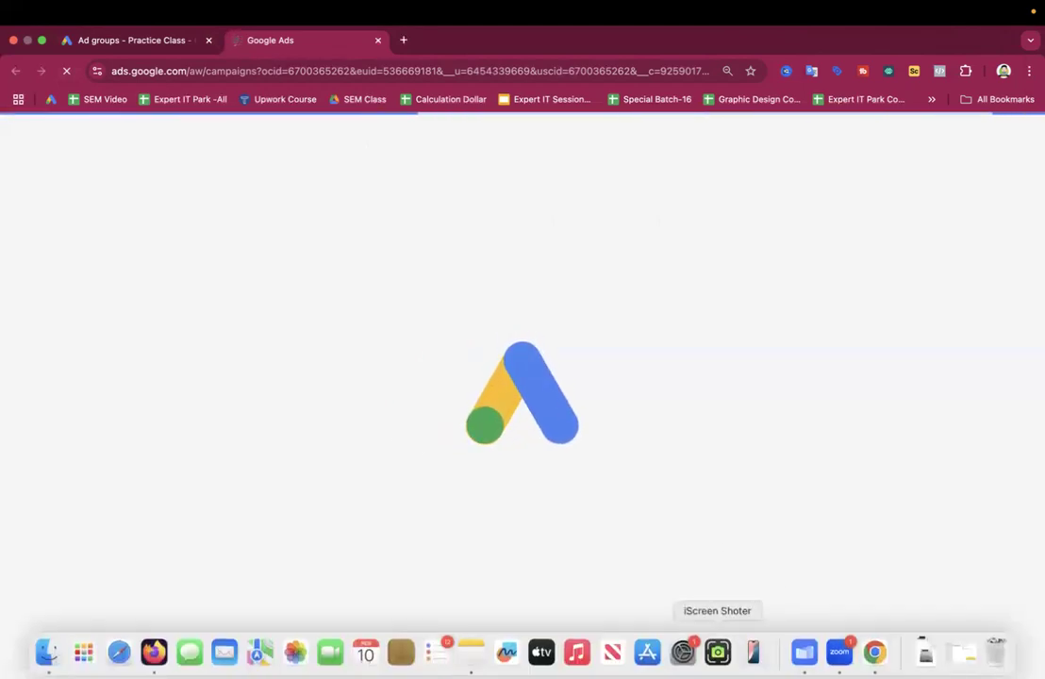
pyautogui.click(804, 653)
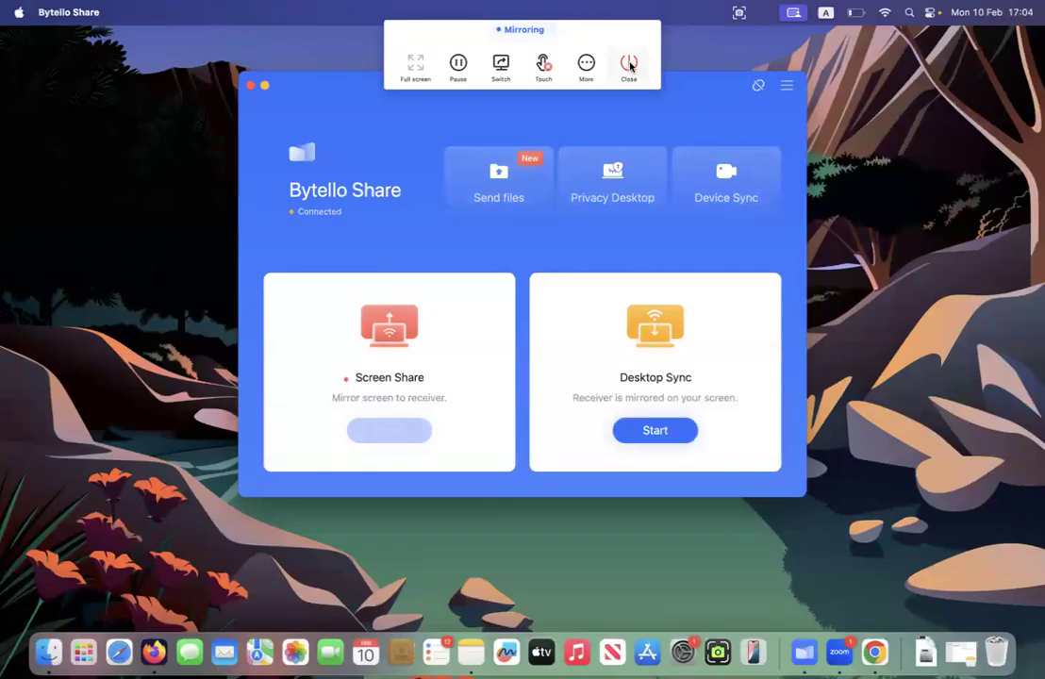
pyautogui.click(629, 64)
pyautogui.click(381, 429)
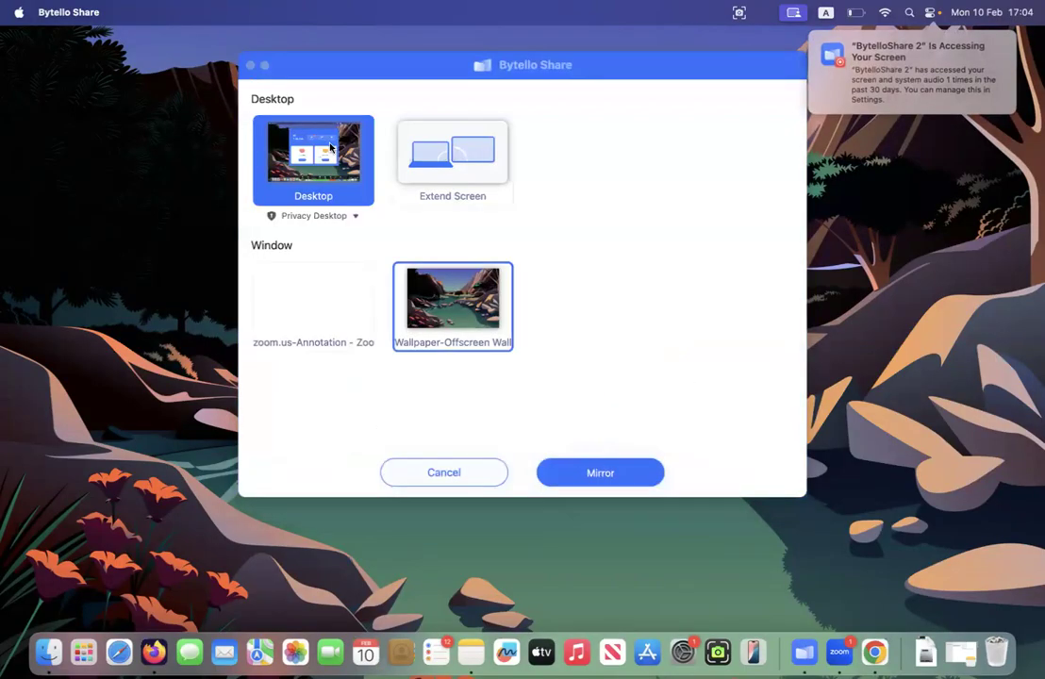
pyautogui.click(586, 473)
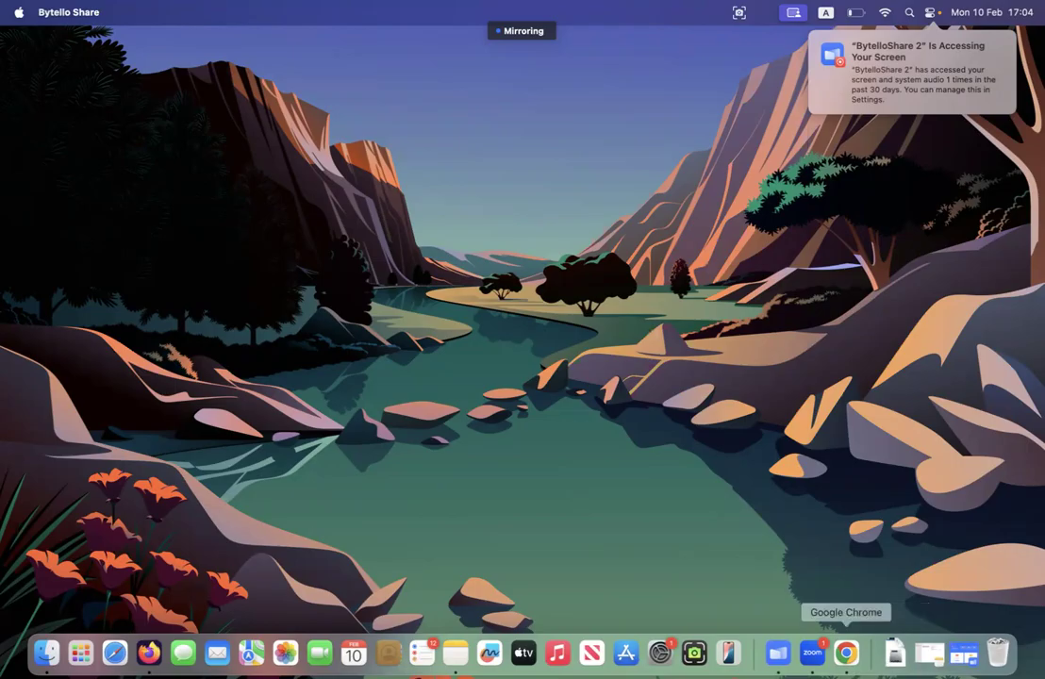
# Step: Switch back to Chrome and reload the Google Ads campaigns page of the chosen account
pyautogui.click(846, 653)
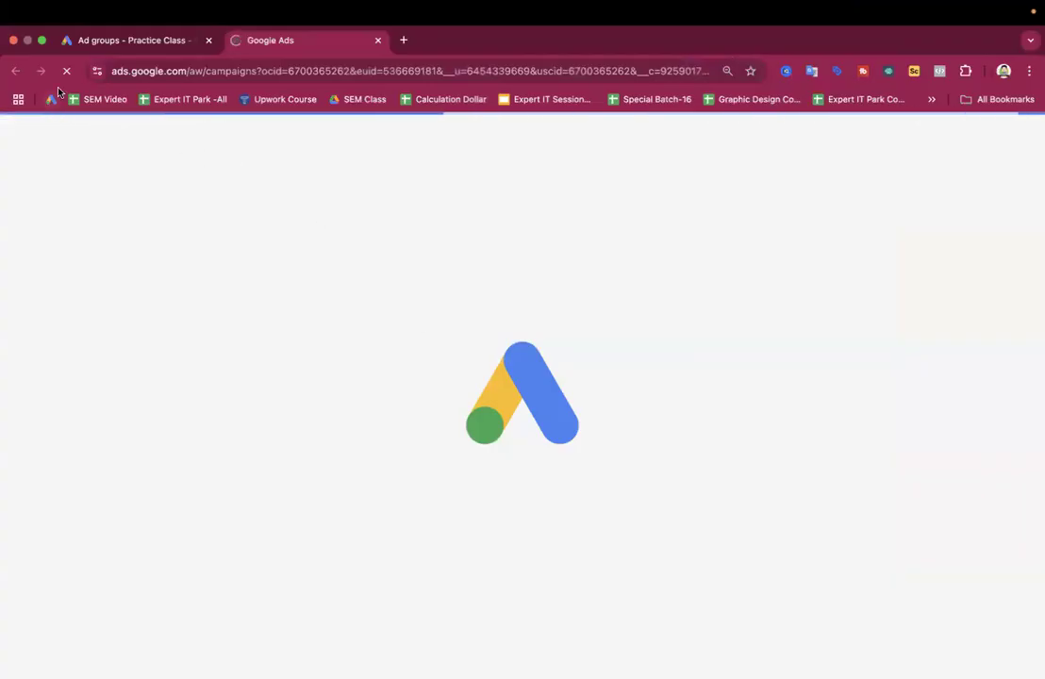
pyautogui.click(66, 73)
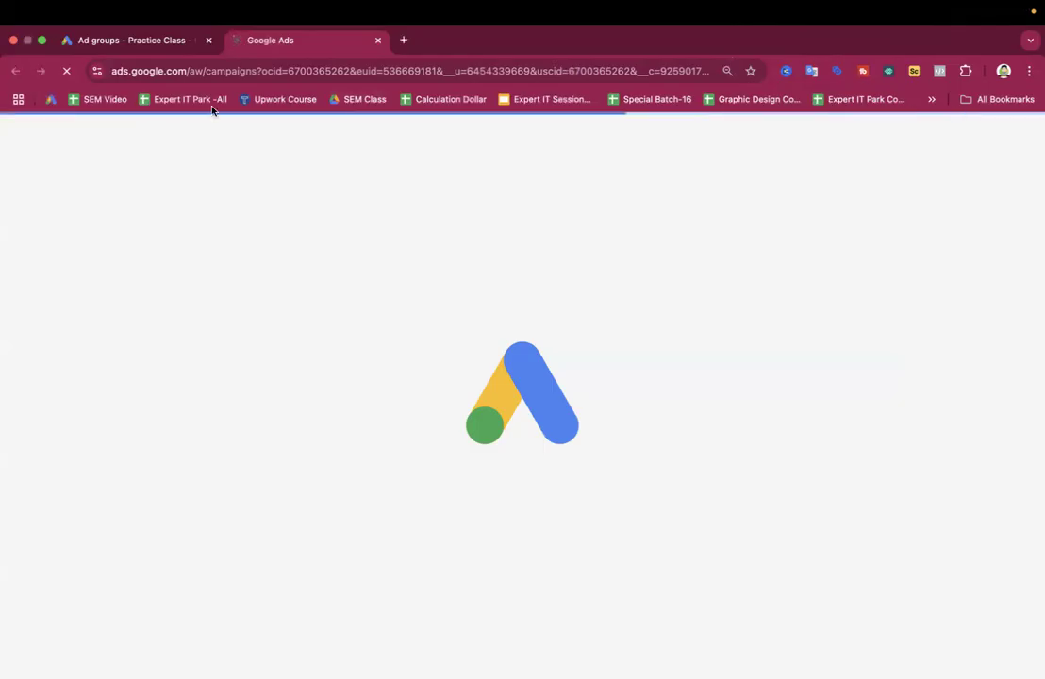
pyautogui.click(60, 72)
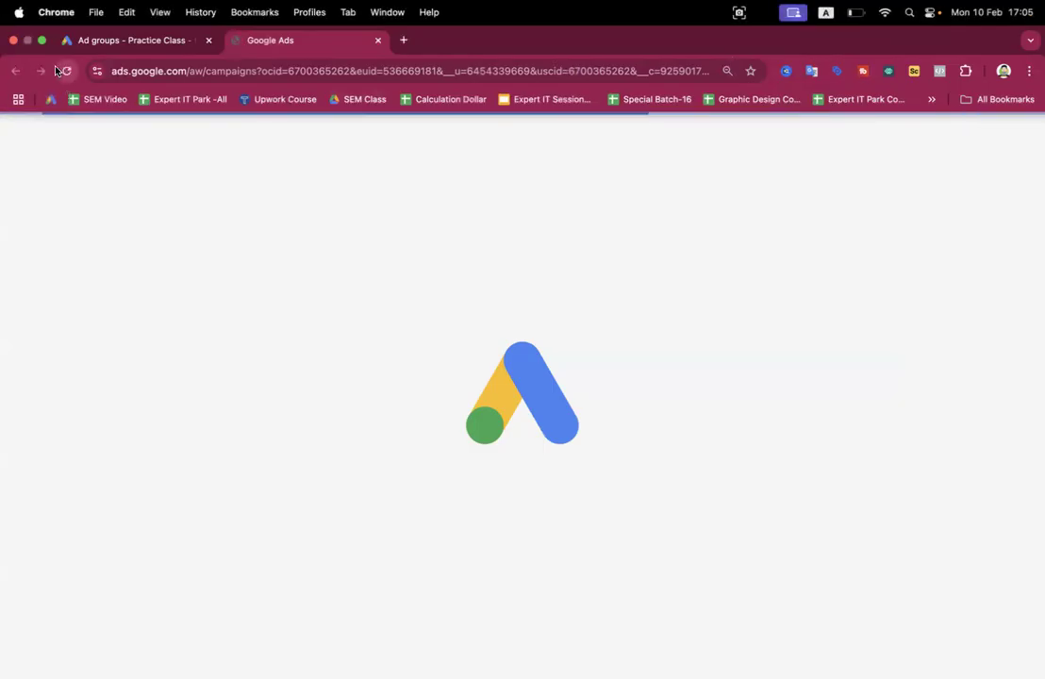
pyautogui.click(66, 75)
# Step: From the Practice Class page's account list, try opening the second-to-last account and the last Google Ads account in separate tabs
pyautogui.click(135, 41)
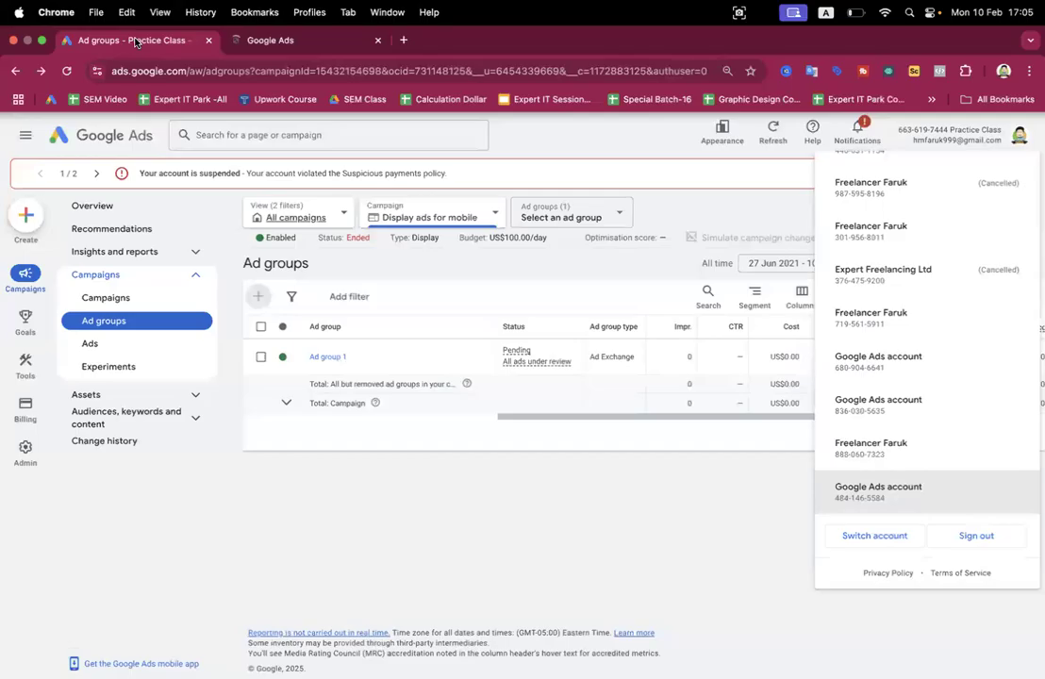
pyautogui.click(889, 455)
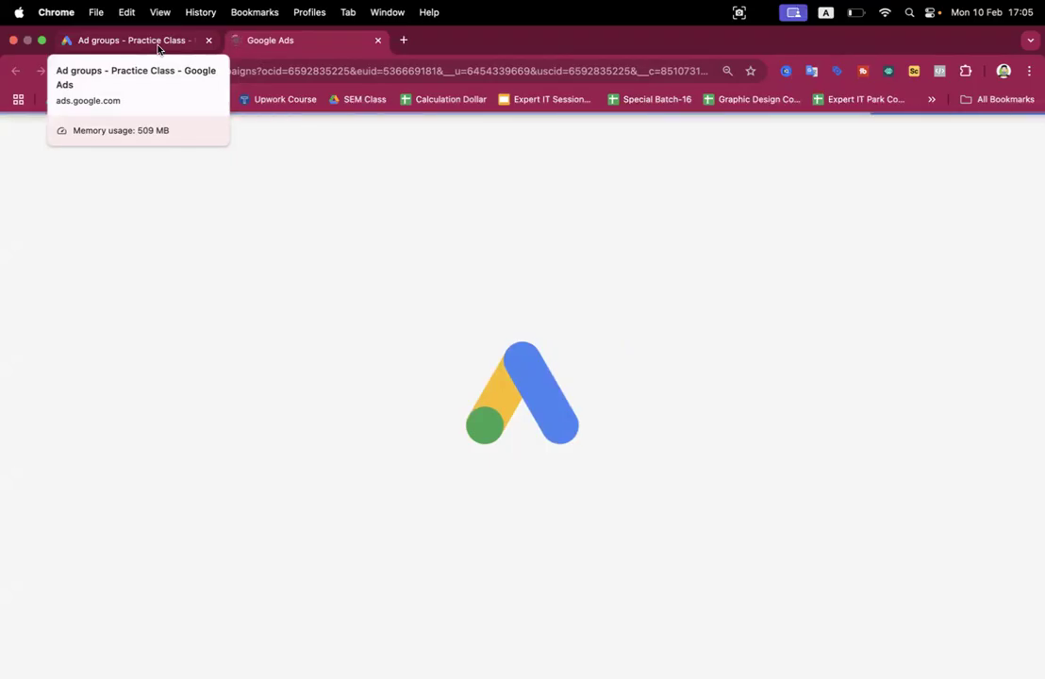
pyautogui.click(157, 46)
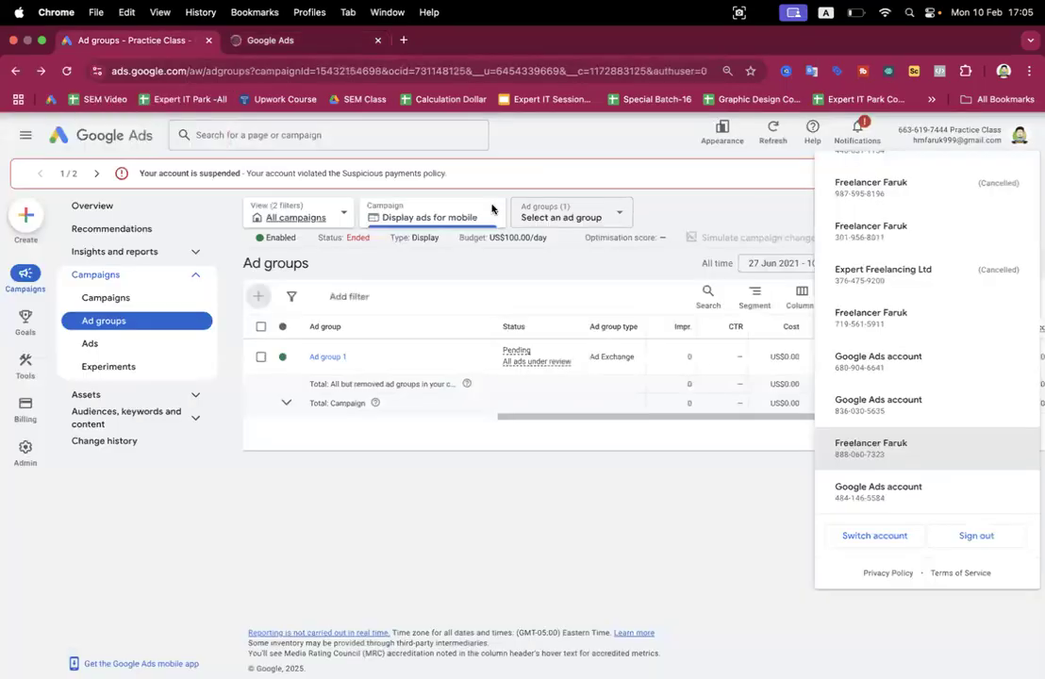
pyautogui.click(877, 497)
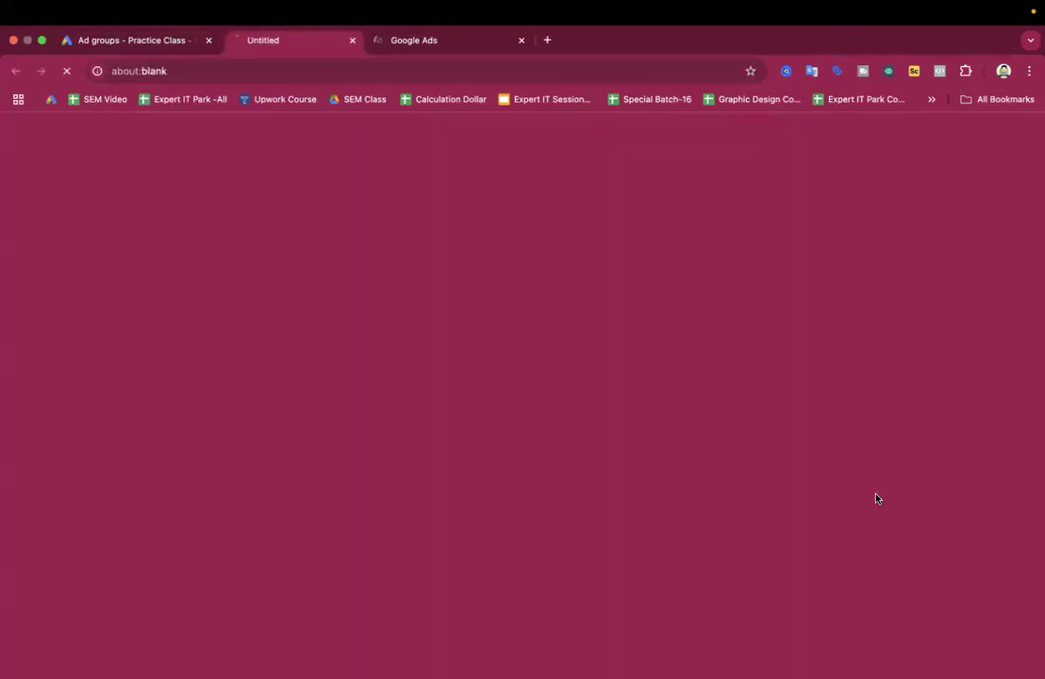
pyautogui.click(546, 40)
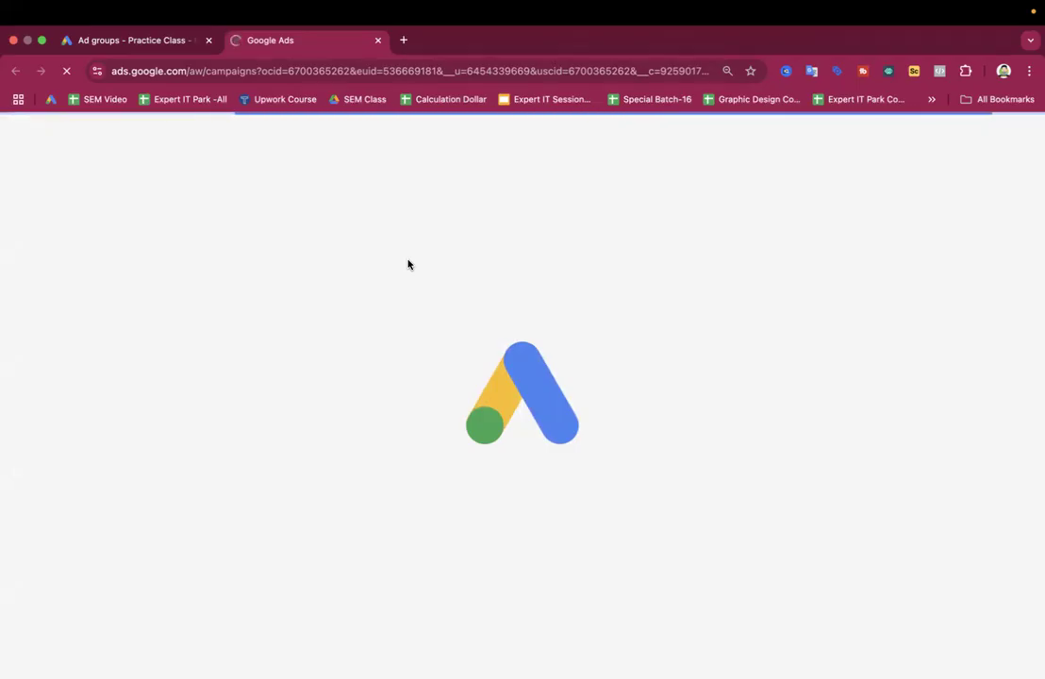
# Step: Close the Chrome window, end the Bytello Share desktop mirroring and switch to Zoom
pyautogui.click(12, 40)
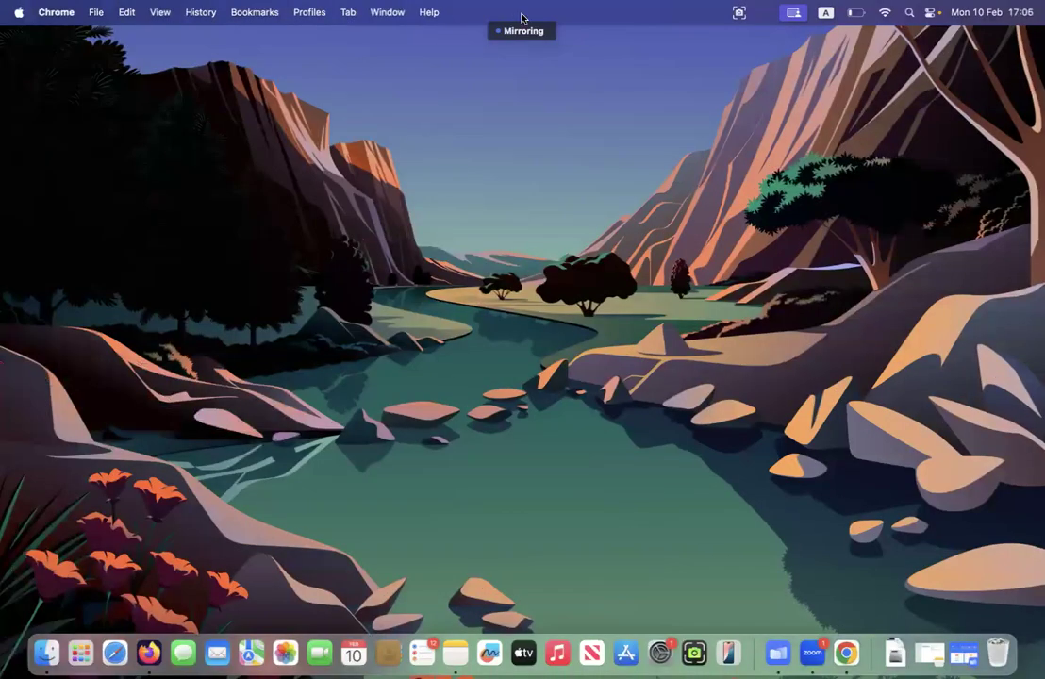
pyautogui.click(524, 31)
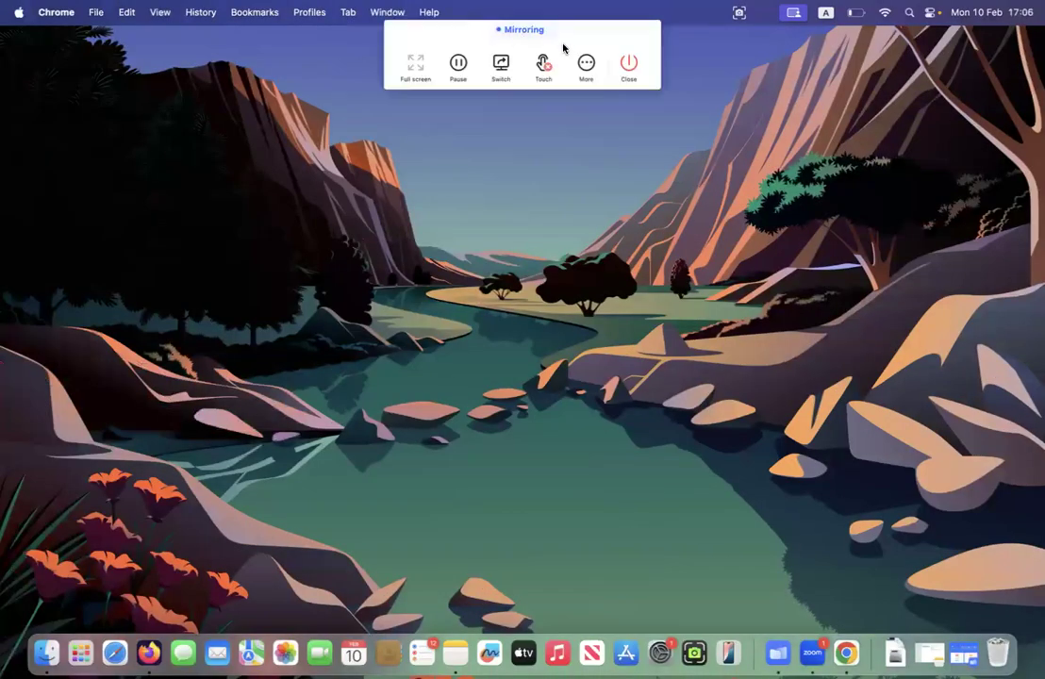
pyautogui.click(626, 72)
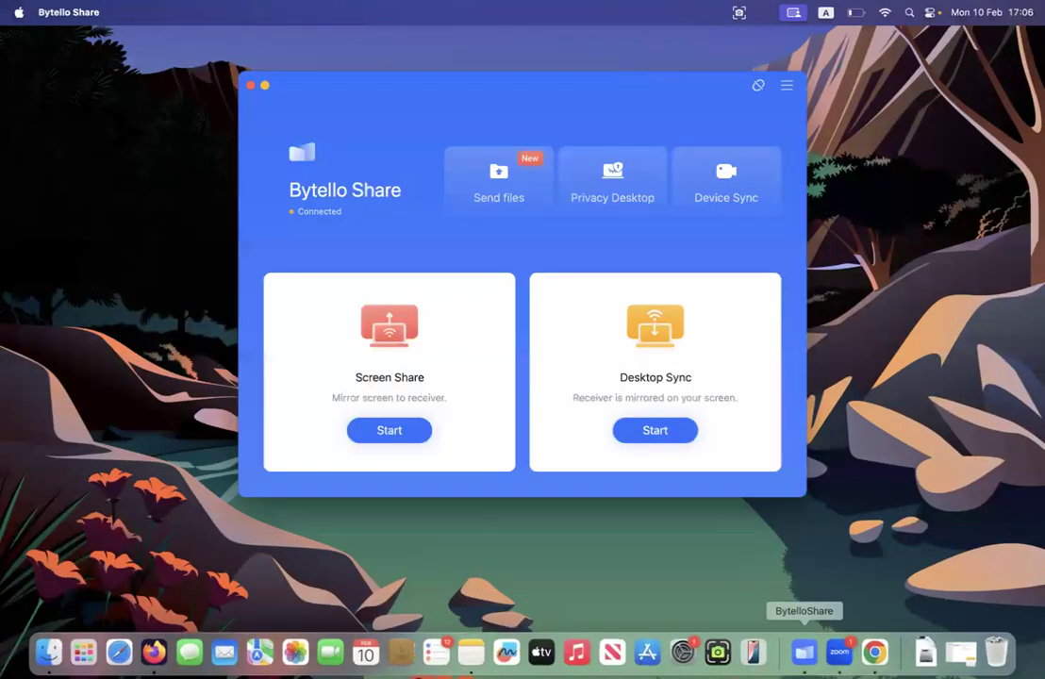
pyautogui.click(837, 655)
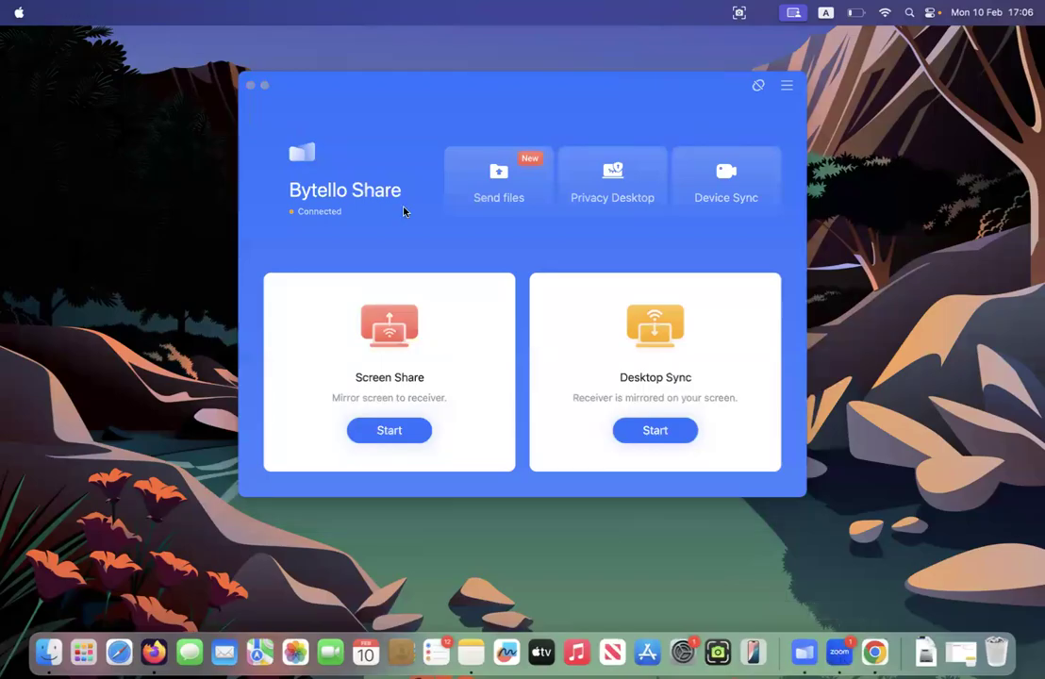